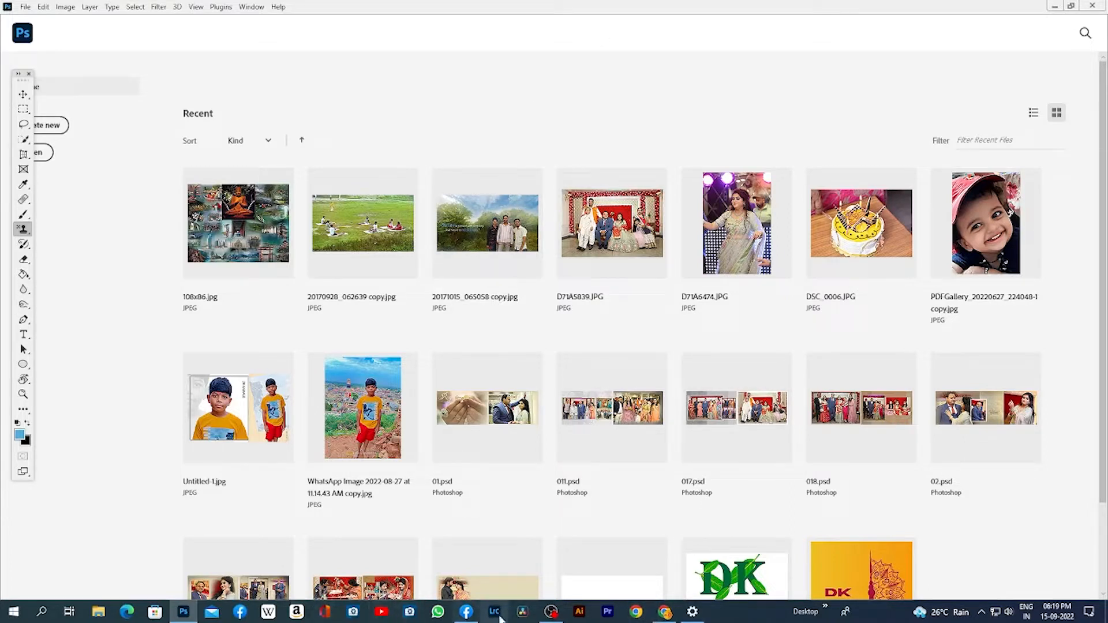
Return to the Photoshop home screen and display the recent files as a list
{"action": "left_click", "coordinate": [179, 614]}
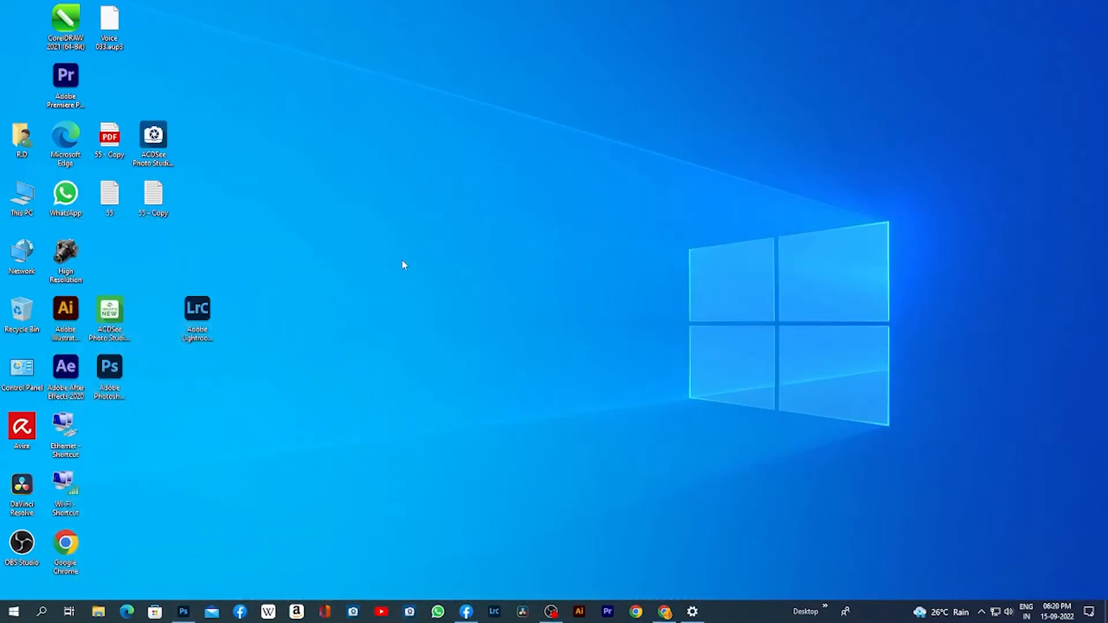
{"action": "left_click", "coordinate": [184, 614]}
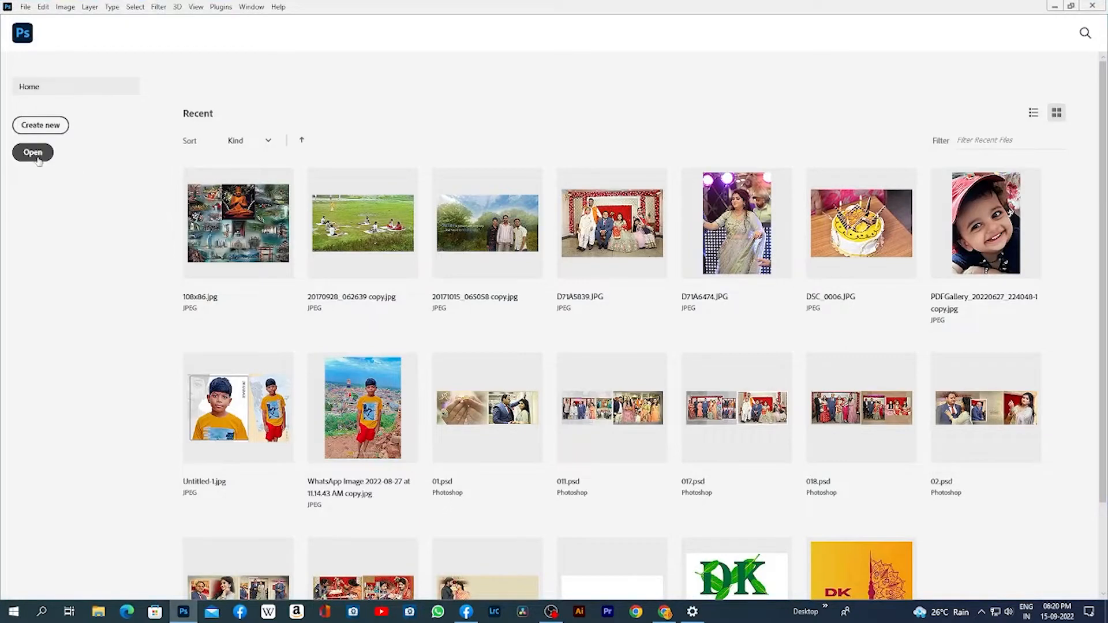
{"action": "scroll", "coordinate": [480, 285], "scroll_direction": "down", "scroll_amount": 2}
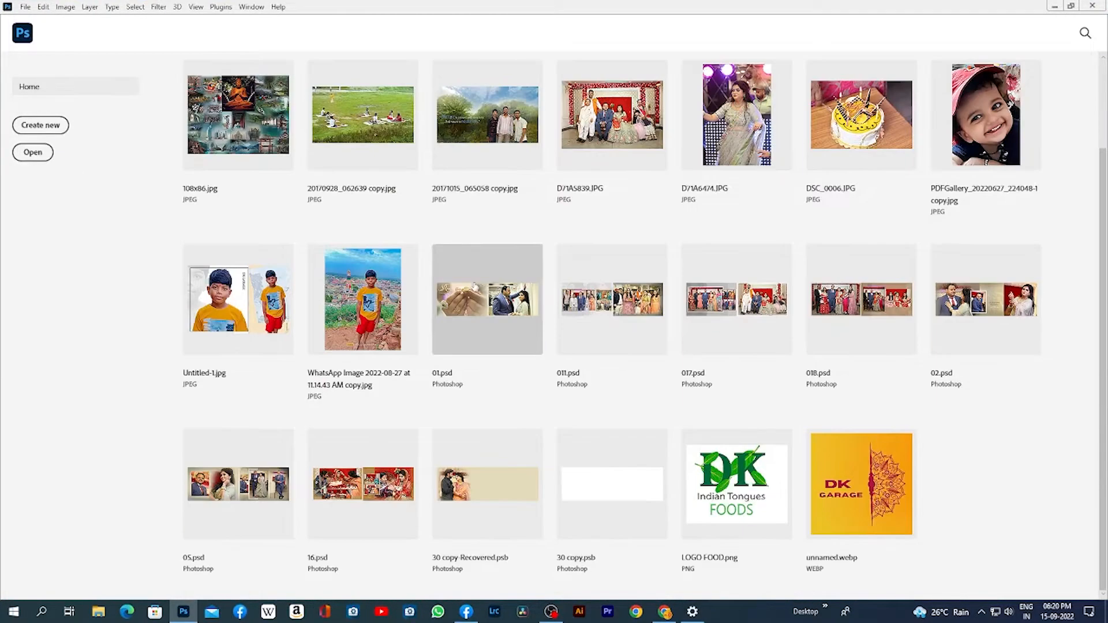
{"action": "scroll", "coordinate": [1021, 84], "scroll_direction": "up", "scroll_amount": 2}
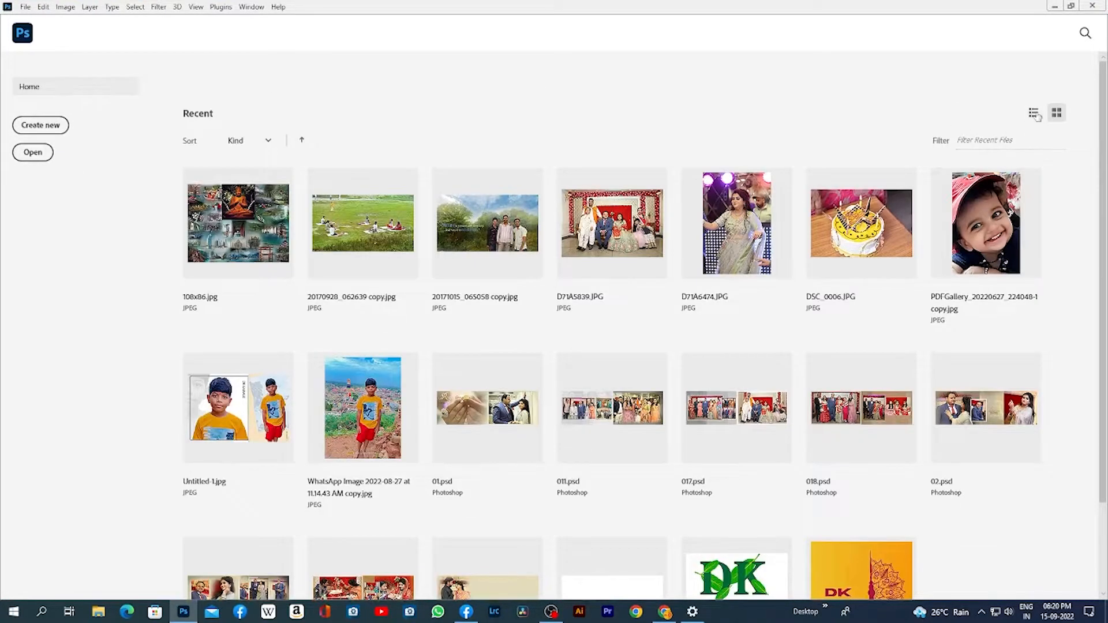
{"action": "left_click", "coordinate": [1036, 115]}
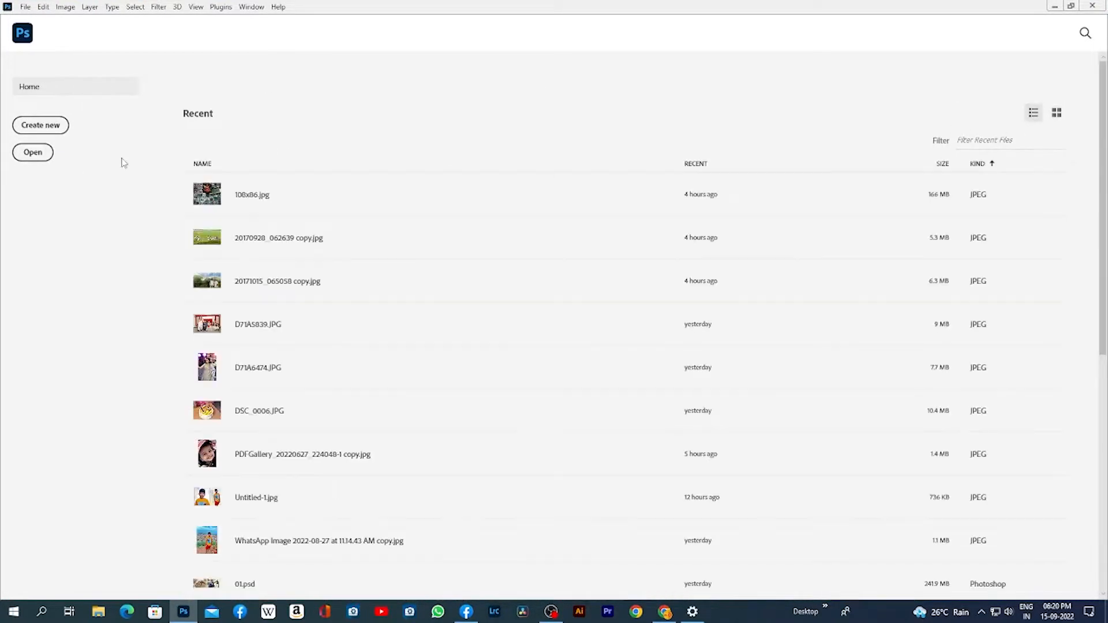
Open the photo DSC_0104 from the Wedding Font folder on Local Disk (D:)
{"action": "left_click", "coordinate": [32, 152]}
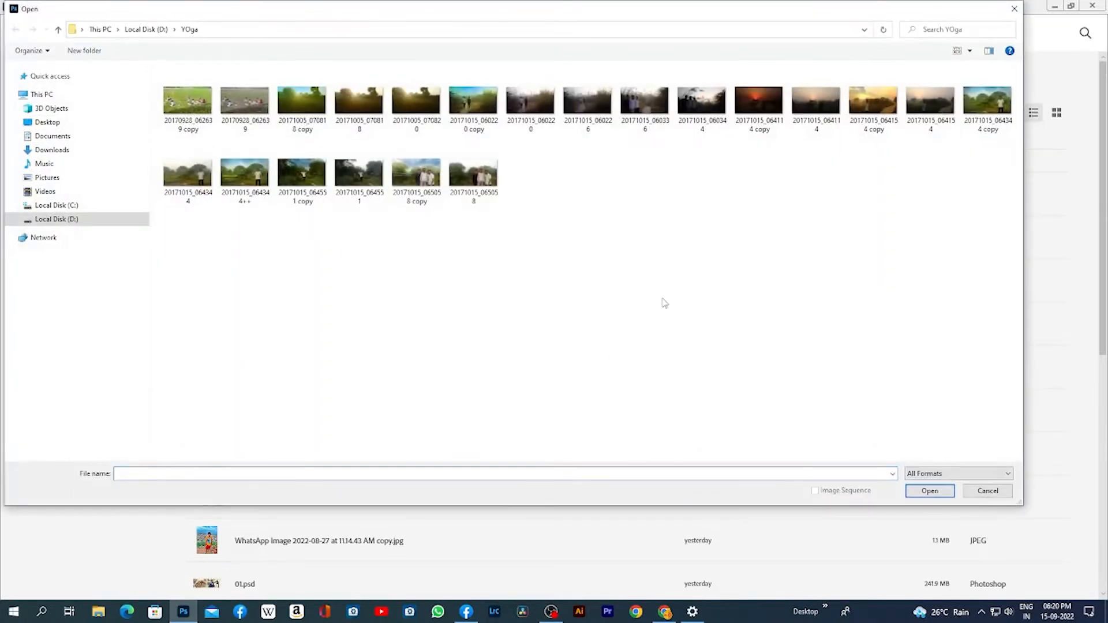
{"action": "left_click", "coordinate": [56, 219]}
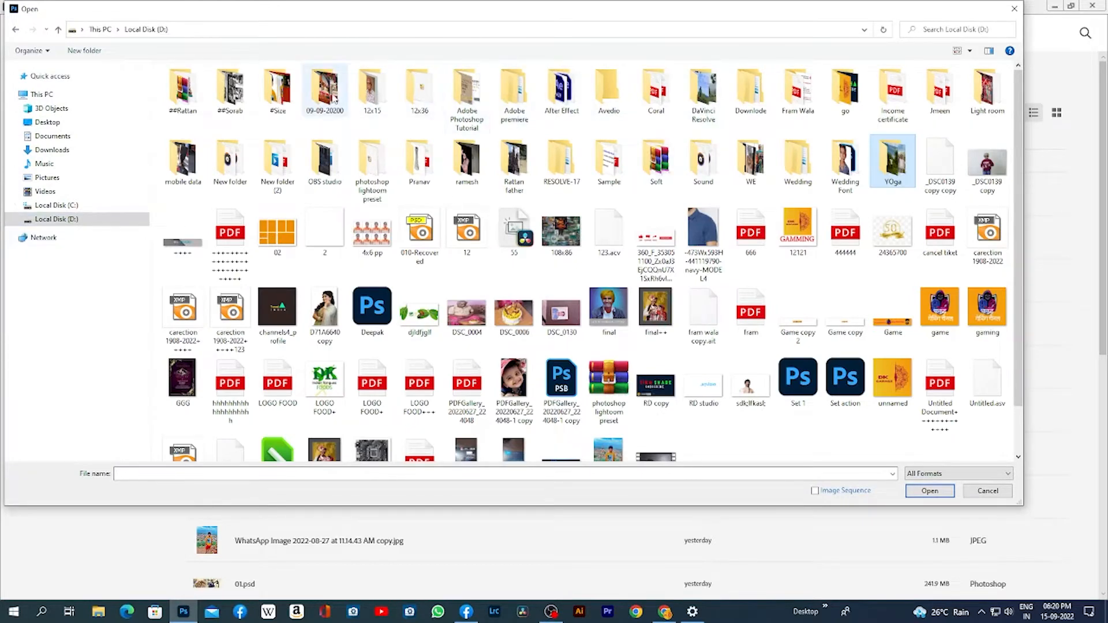
{"action": "left_click", "coordinate": [854, 176]}
{"action": "key", "text": "Return"}
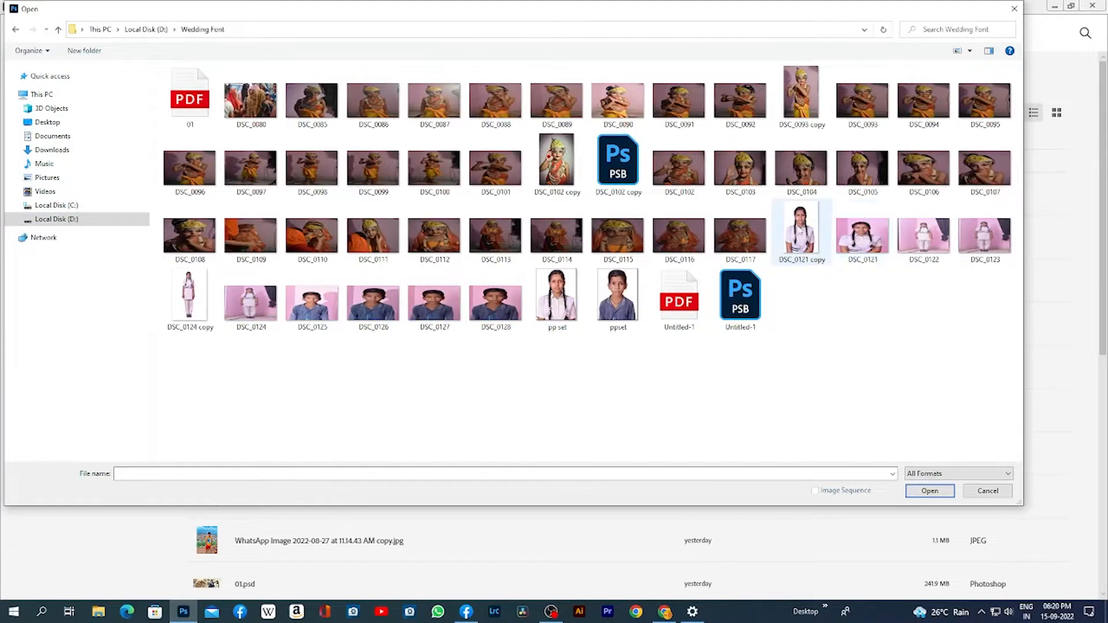
{"action": "left_click", "coordinate": [800, 173]}
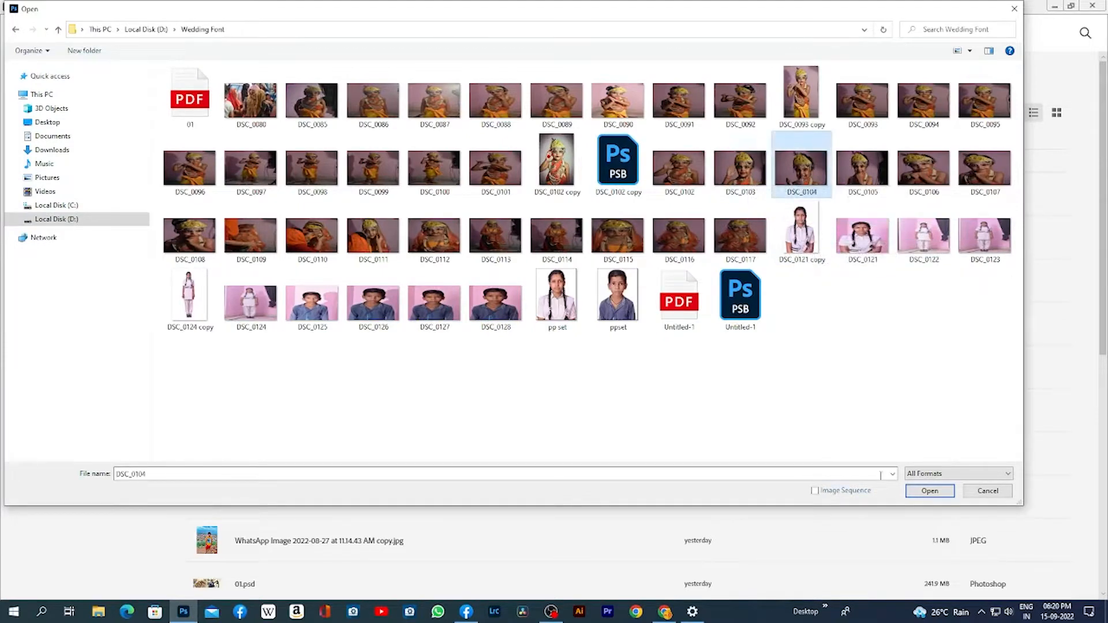
{"action": "left_click", "coordinate": [928, 491]}
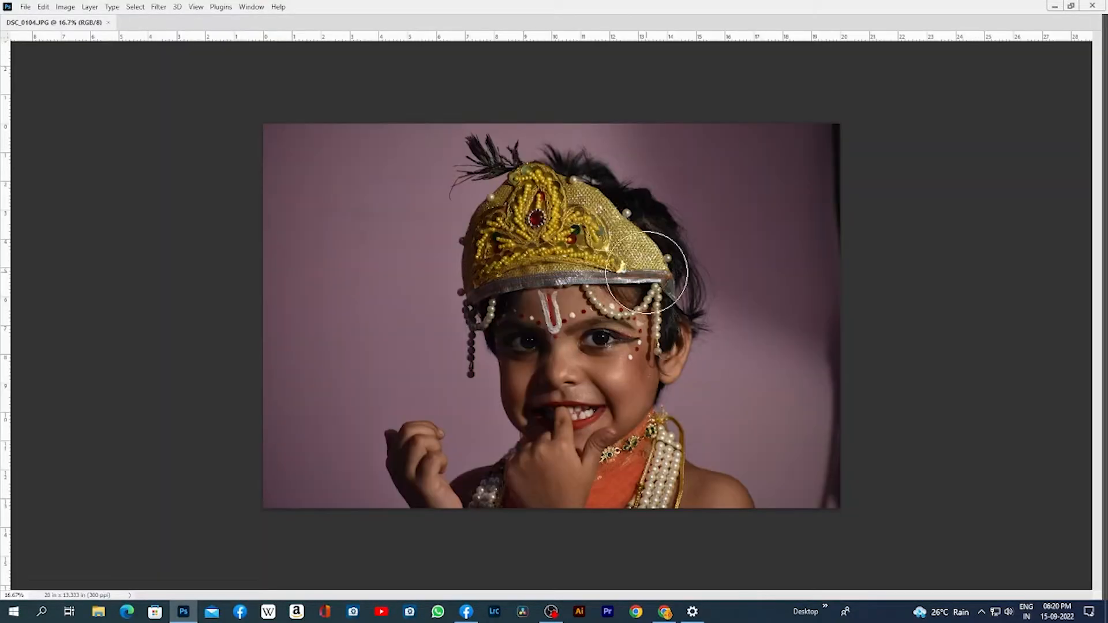
Show the hidden tools, options and panels around the photo
{"action": "key", "text": "z"}
{"action": "left_click_drag", "start_coordinate": [540, 280], "coordinate": [543, 253]}
{"action": "key", "text": "Tab"}
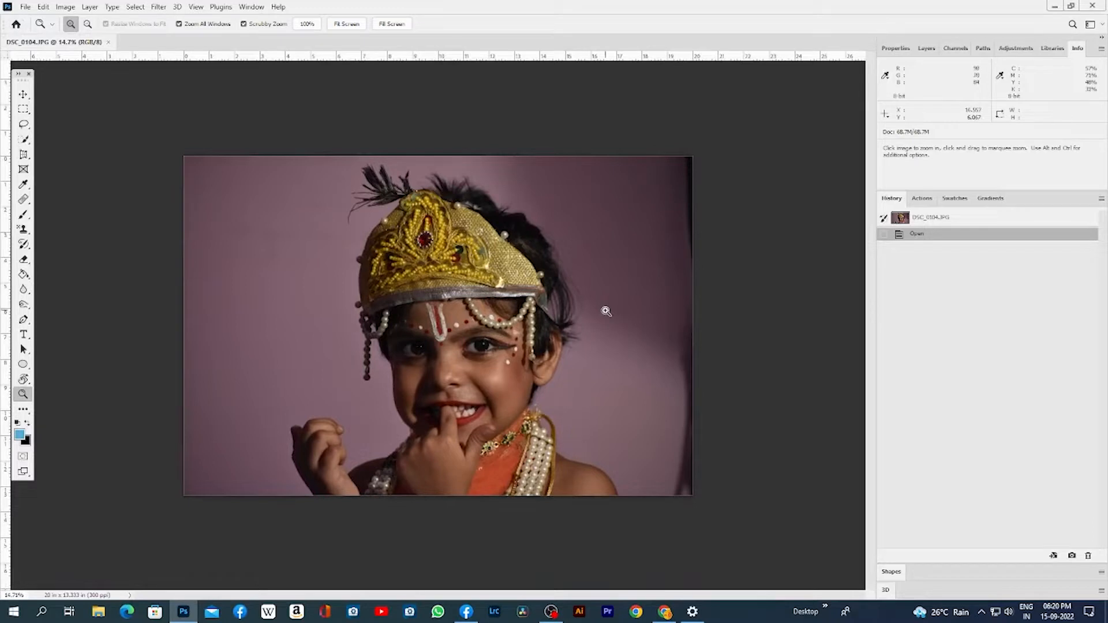
{"action": "left_click", "coordinate": [25, 155]}
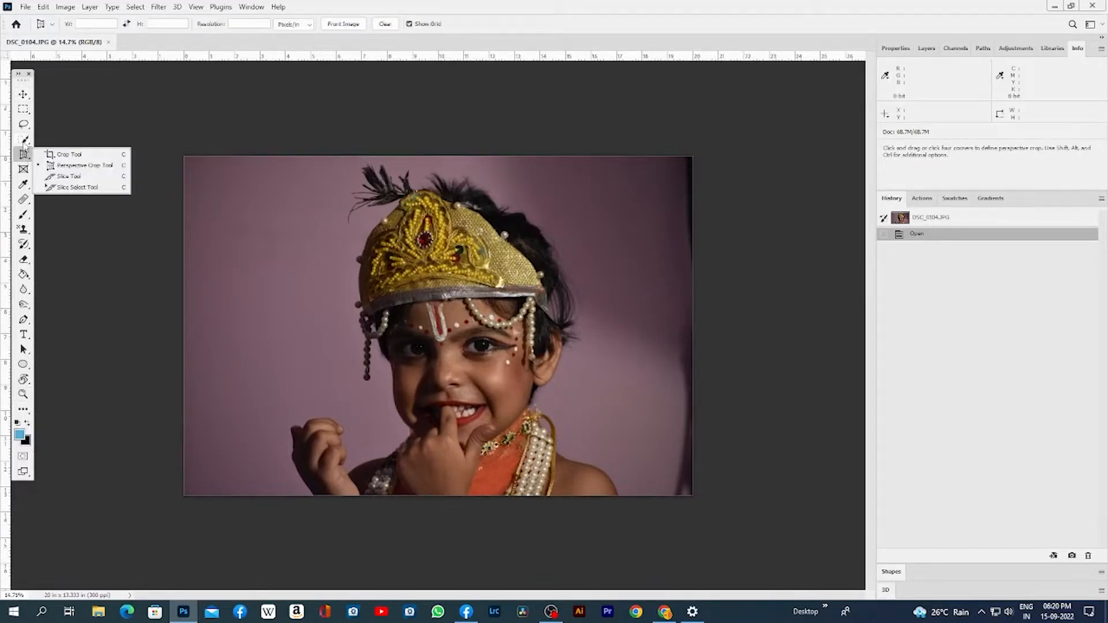
{"action": "left_click", "coordinate": [25, 143]}
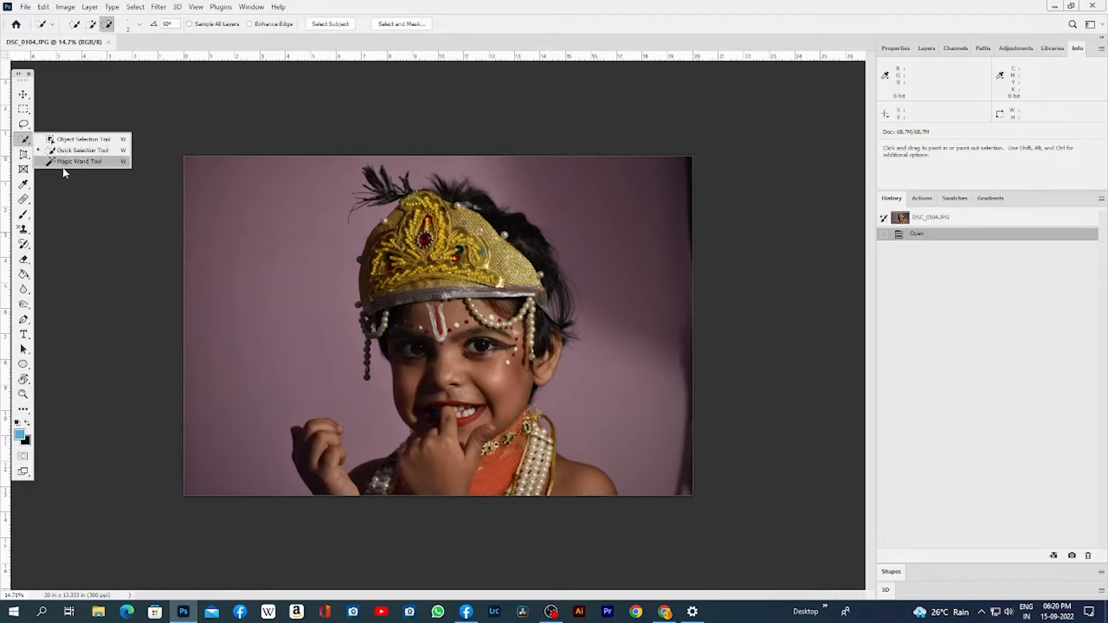
{"action": "left_click", "coordinate": [24, 96]}
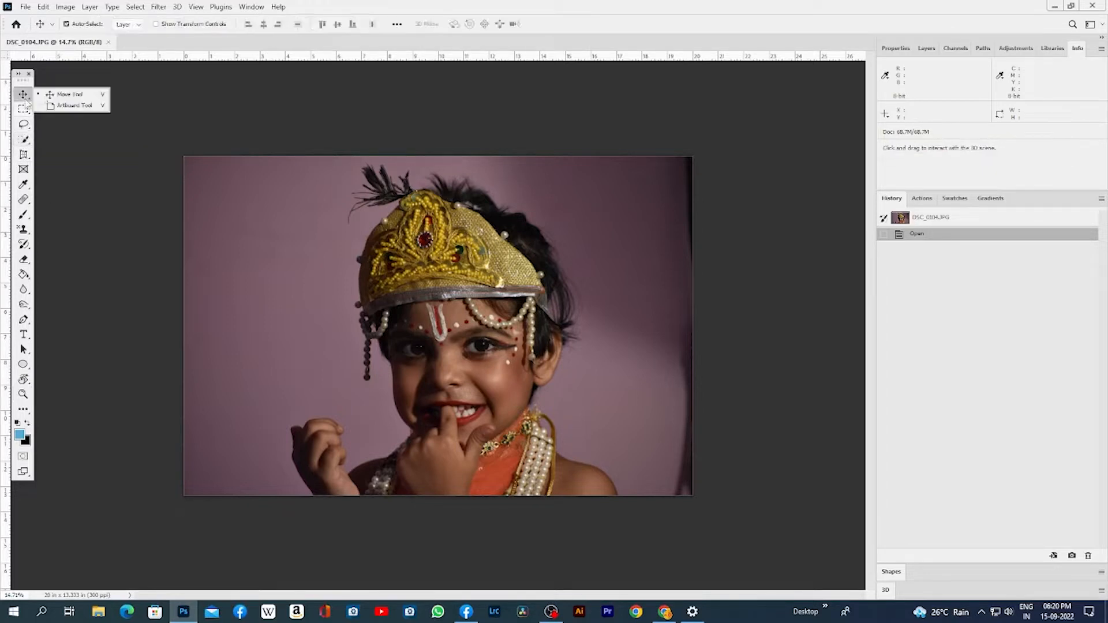
{"action": "left_click", "coordinate": [24, 109]}
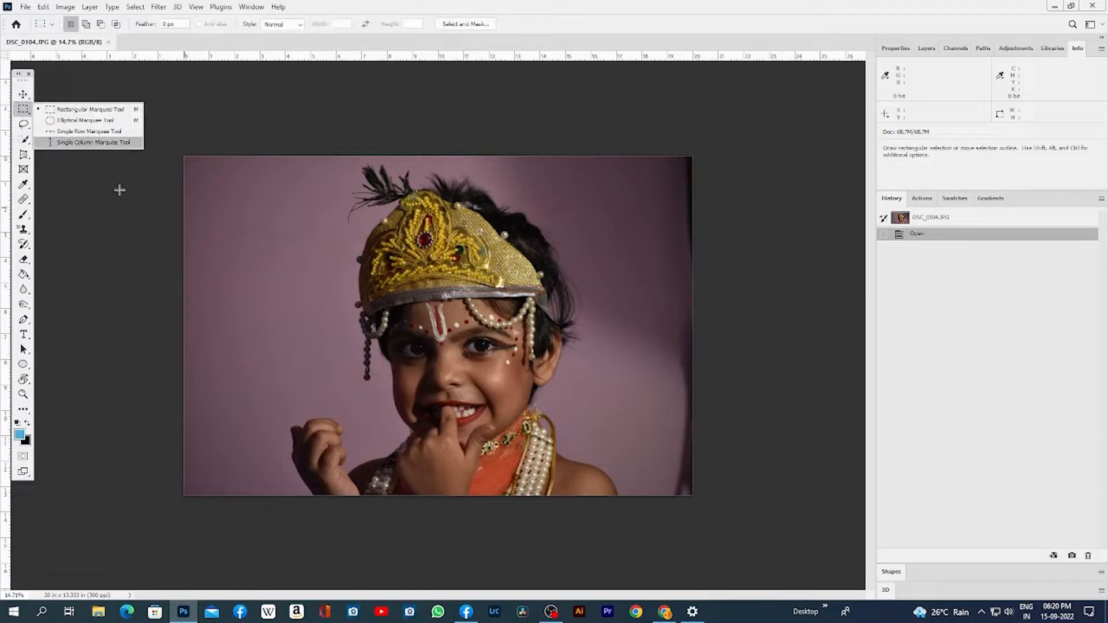
{"action": "left_click", "coordinate": [295, 271]}
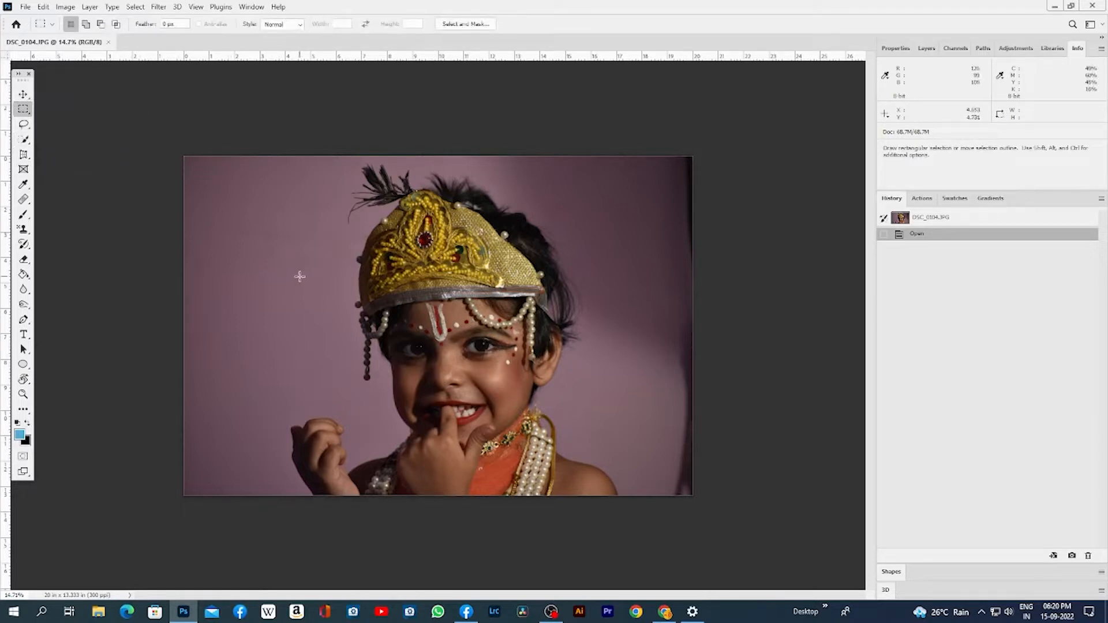
Try selecting the purple wall beside the child with the Quick Selection tool, and clear the selection
{"action": "key", "text": "w"}
{"action": "left_click_drag", "start_coordinate": [310, 306], "coordinate": [288, 277]}
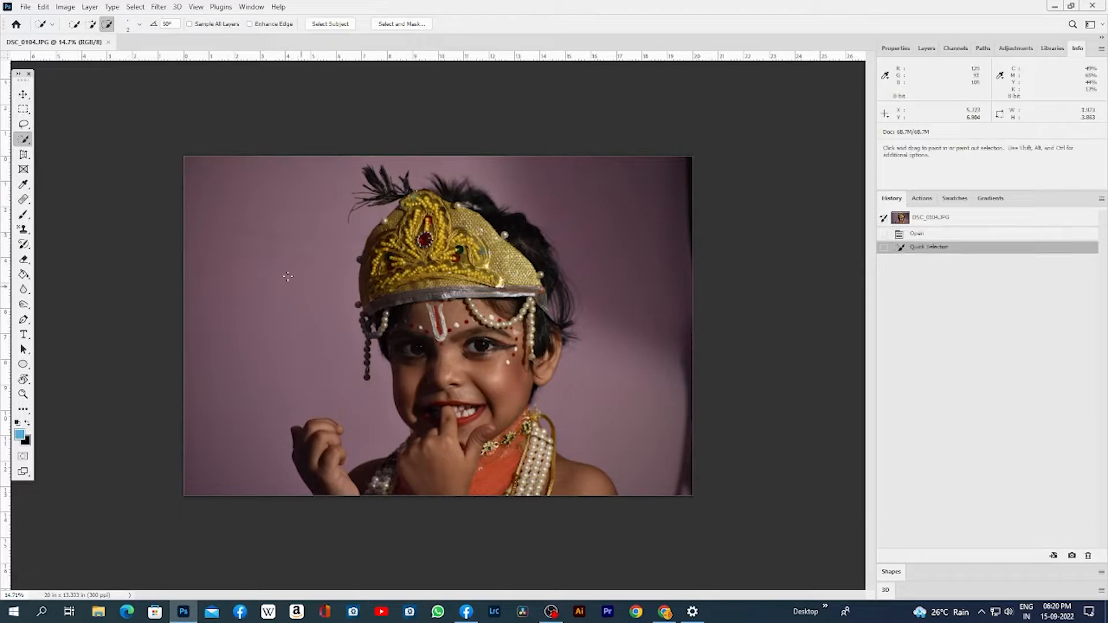
{"action": "key", "text": "ctrl+d"}
Select the purple wall in the left part of the photo with the Magic Wand tool, adding areas down to the lower corner
{"action": "right_click", "coordinate": [24, 139]}
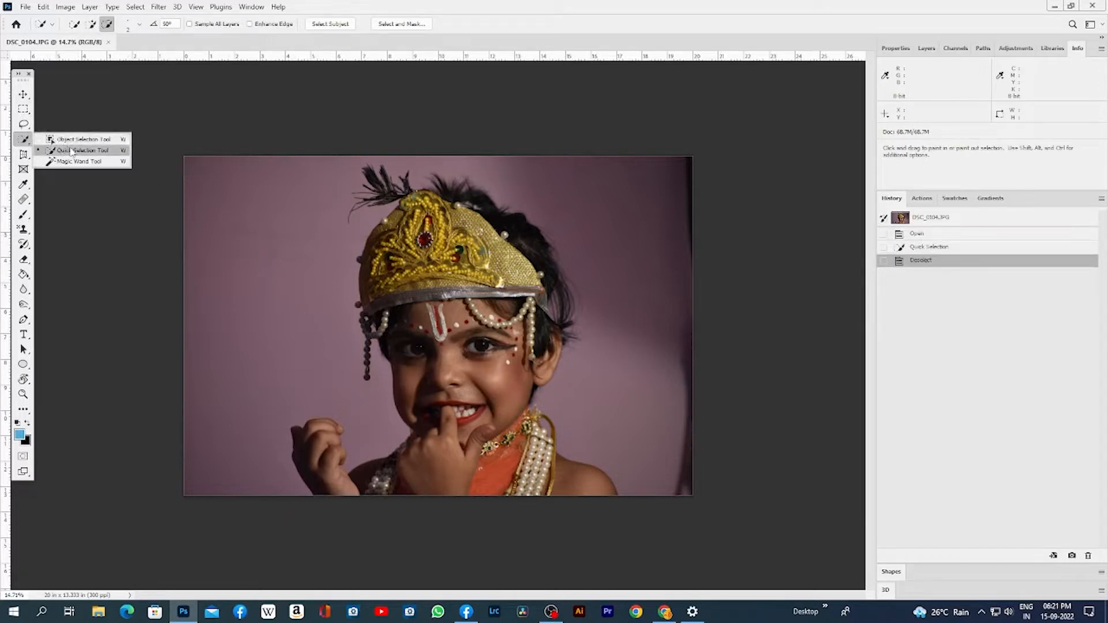
{"action": "left_click", "coordinate": [74, 162]}
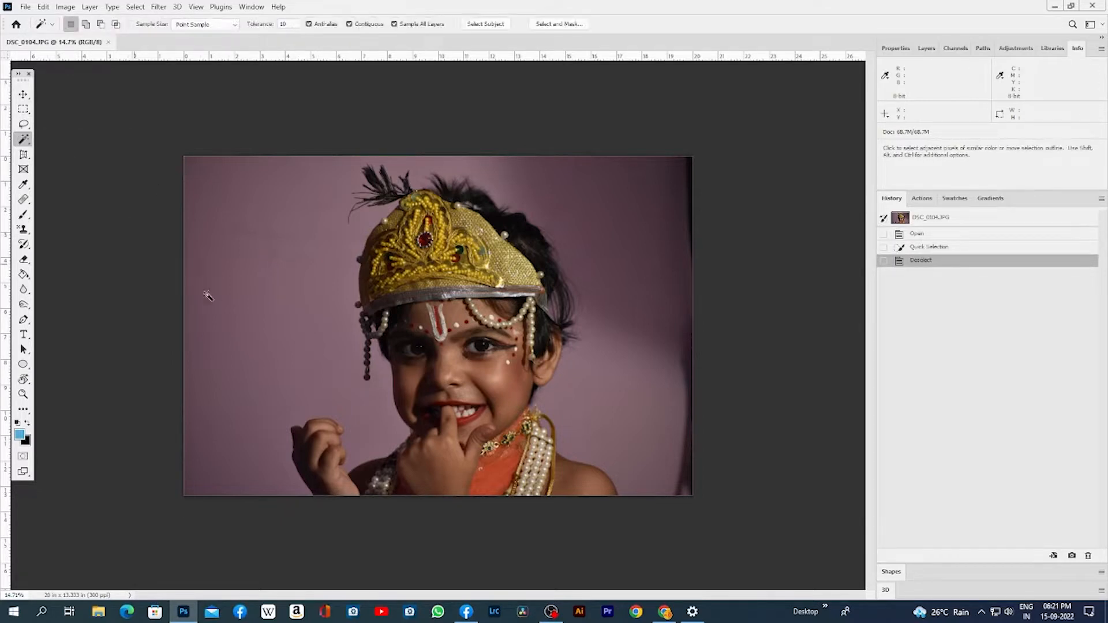
{"action": "left_click", "coordinate": [250, 281]}
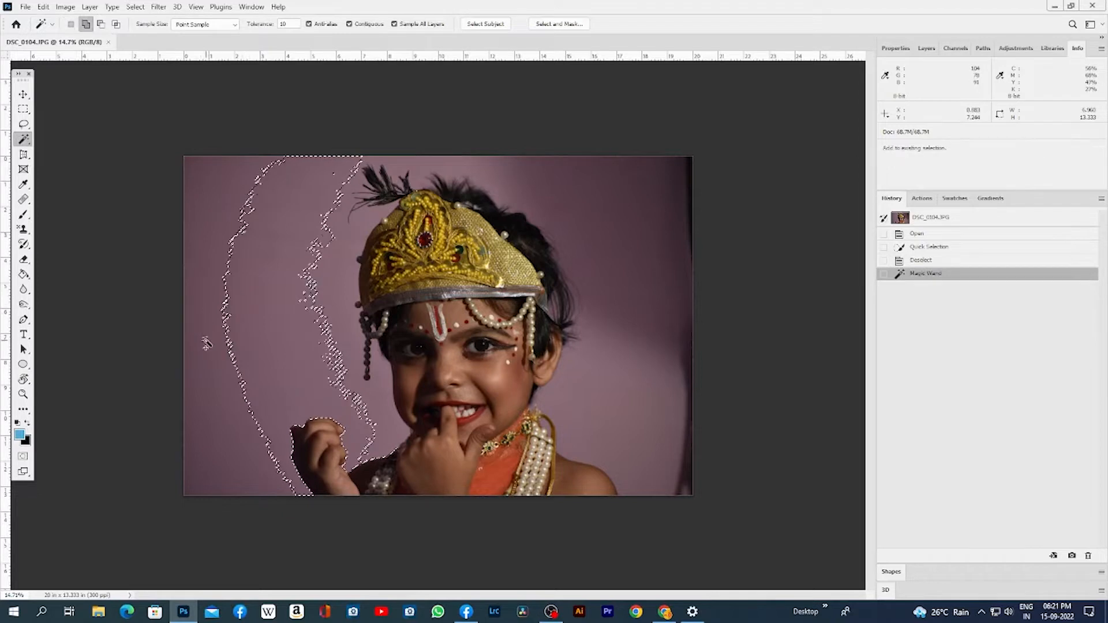
{"action": "key", "text": "shift"}
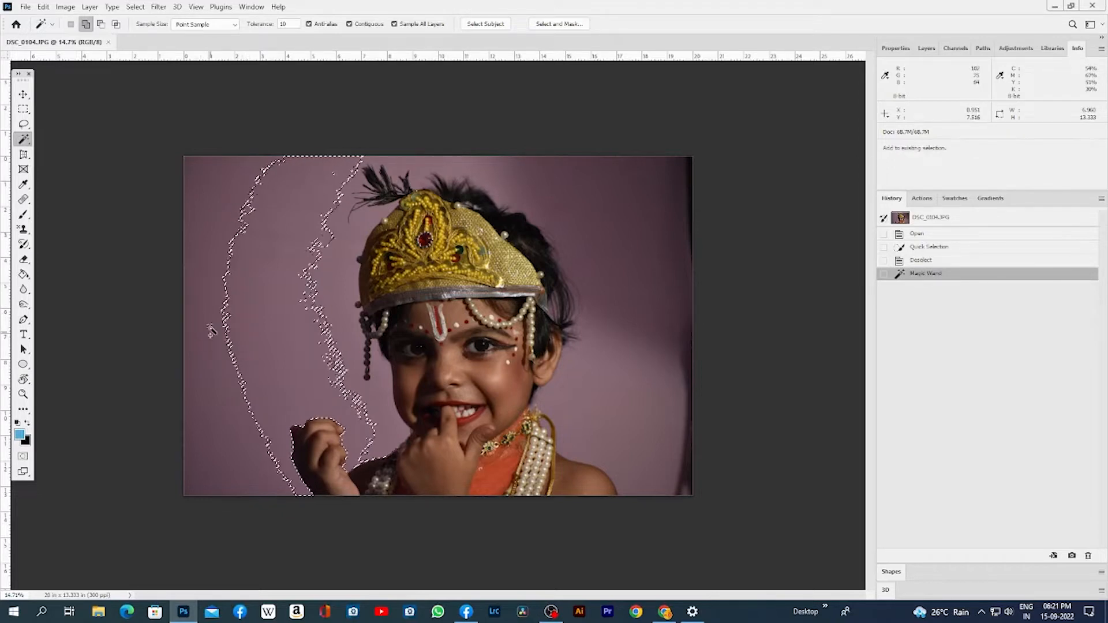
{"action": "left_click", "coordinate": [210, 294], "text": "shift"}
{"action": "left_click", "coordinate": [207, 409], "text": "shift"}
{"action": "left_click", "coordinate": [204, 479], "text": "shift"}
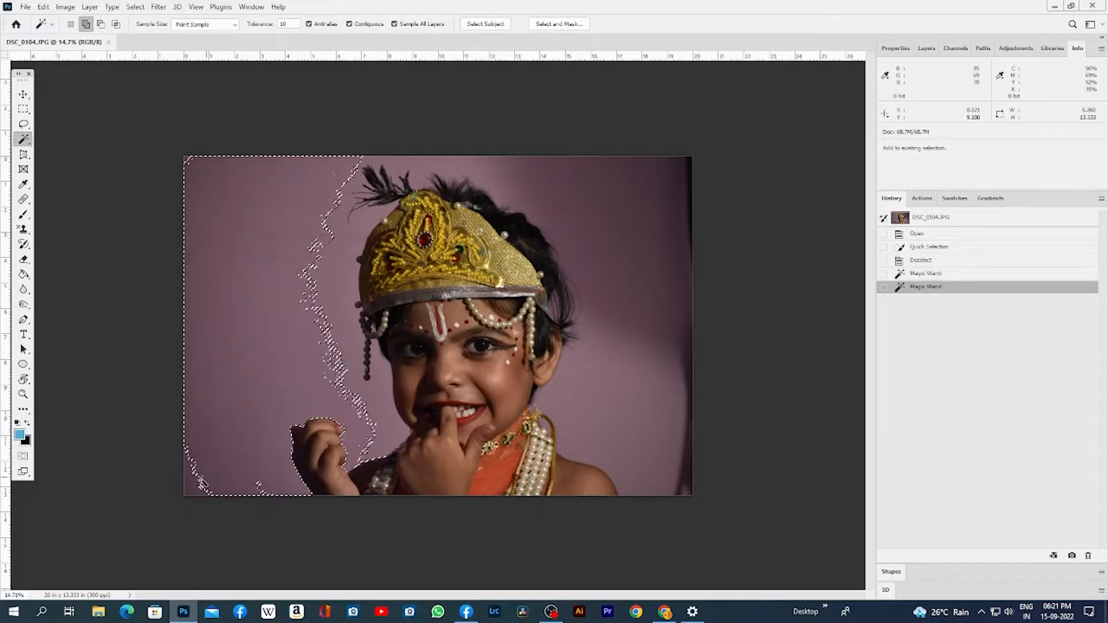
Add the wall close to the child's face and the lower wall area on the photo's right side to the selection
{"action": "left_click", "coordinate": [344, 378], "text": "shift"}
{"action": "left_click", "coordinate": [633, 331], "text": "shift"}
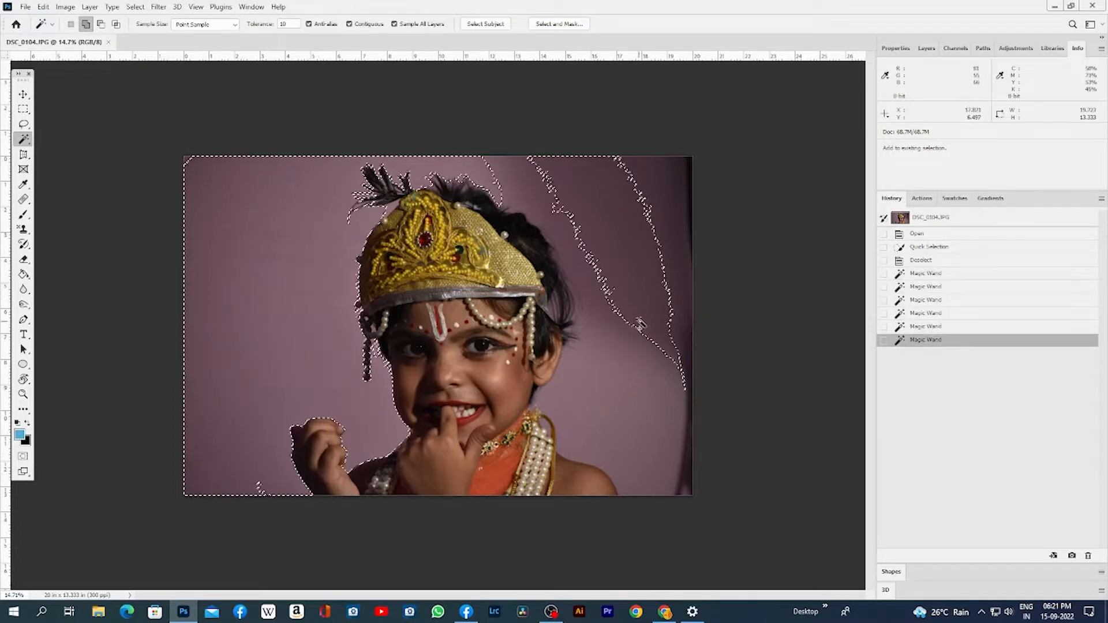
{"action": "left_click", "coordinate": [633, 404], "text": "shift"}
{"action": "left_click", "coordinate": [593, 387], "text": "shift"}
{"action": "left_click", "coordinate": [654, 422], "text": "shift"}
{"action": "left_click", "coordinate": [666, 424], "text": "shift"}
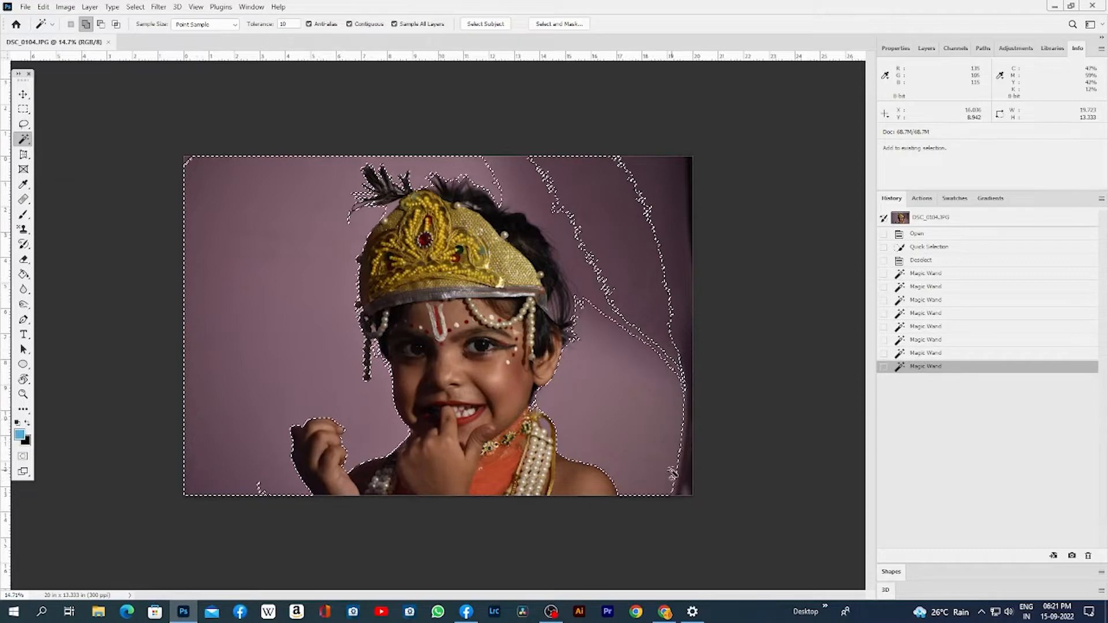
Add the remaining unselected wall bands between the photo's right side and the child's hair to the selection
{"action": "left_click", "coordinate": [660, 401], "text": "shift"}
{"action": "left_click", "coordinate": [653, 308], "text": "shift"}
{"action": "left_click", "coordinate": [601, 276], "text": "shift"}
{"action": "left_click", "coordinate": [588, 257], "text": "shift"}
{"action": "left_click", "coordinate": [575, 240], "text": "shift"}
{"action": "left_click", "coordinate": [546, 204], "text": "shift"}
{"action": "left_click", "coordinate": [524, 189], "text": "shift"}
{"action": "left_click", "coordinate": [503, 179], "text": "shift"}
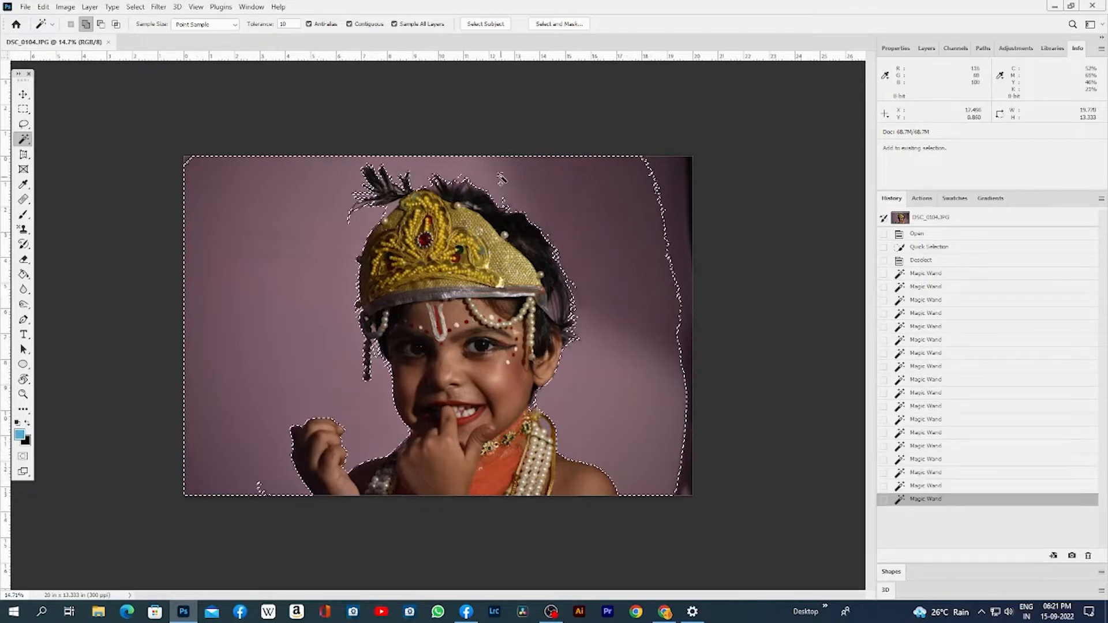
Extend the background selection through the darkening wall toward the photo's upper right edge
{"action": "left_click", "coordinate": [500, 176], "text": "shift"}
{"action": "left_click", "coordinate": [657, 186], "text": "shift"}
{"action": "left_click", "coordinate": [664, 189], "text": "shift"}
{"action": "left_click", "coordinate": [672, 195], "text": "shift"}
{"action": "left_click", "coordinate": [678, 200], "text": "shift"}
{"action": "left_click", "coordinate": [683, 206], "text": "shift"}
{"action": "left_click", "coordinate": [685, 209], "text": "shift"}
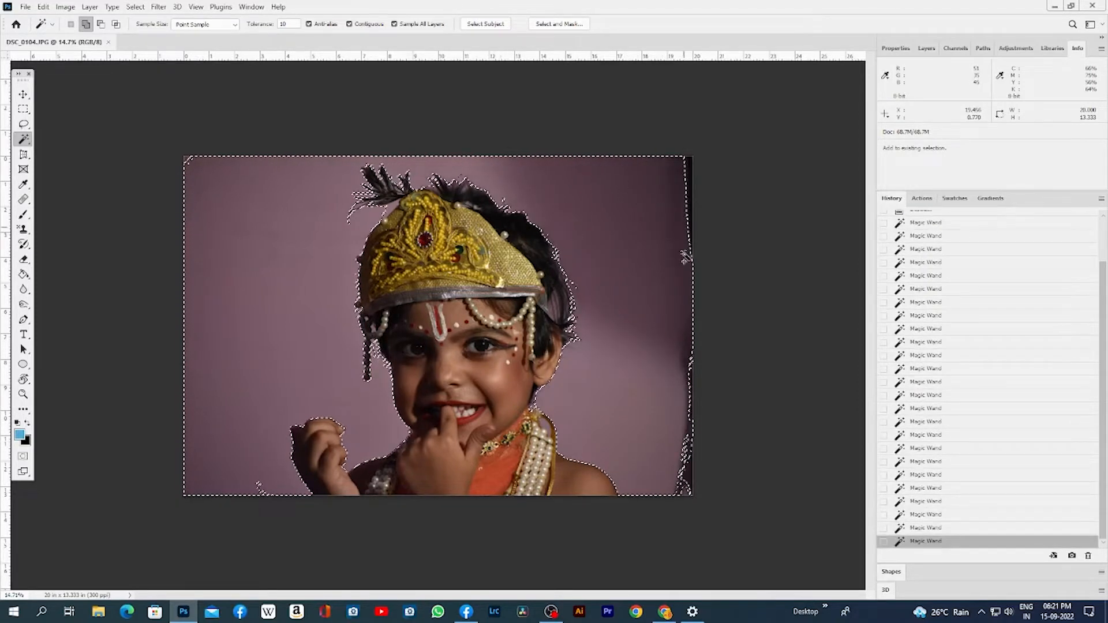
Add the leftover wall patches at the photo's lower left, beside the feather and in the upper left corner to the selection
{"action": "left_click", "coordinate": [674, 444], "text": "shift"}
{"action": "left_click", "coordinate": [264, 485], "text": "shift"}
{"action": "left_click", "coordinate": [256, 487], "text": "shift"}
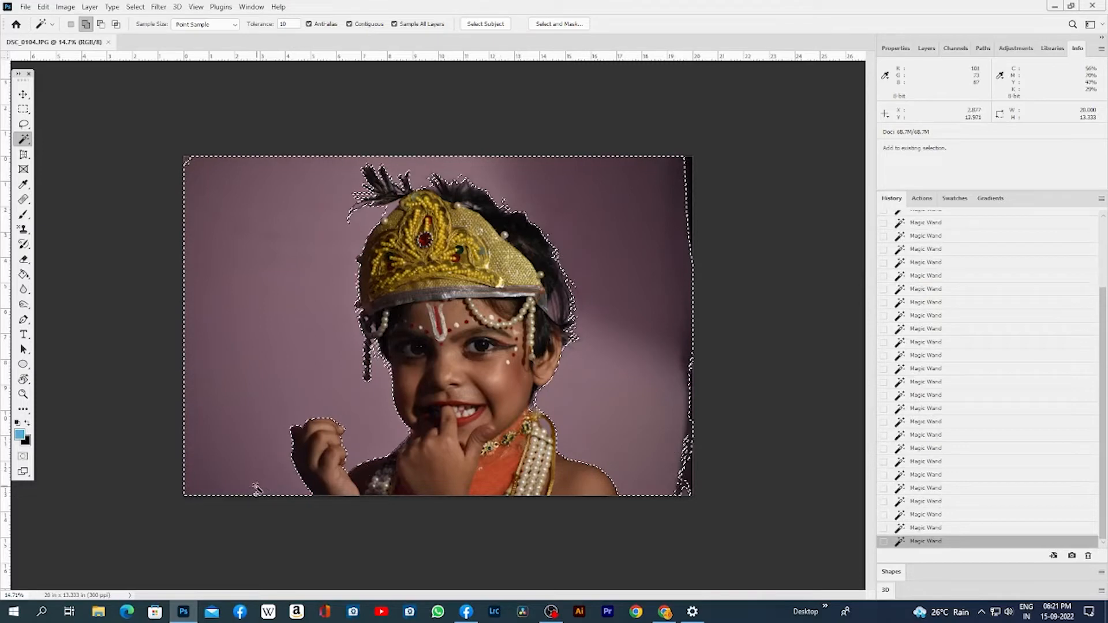
{"action": "left_click", "coordinate": [389, 205], "text": "shift"}
{"action": "left_click", "coordinate": [187, 159], "text": "shift"}
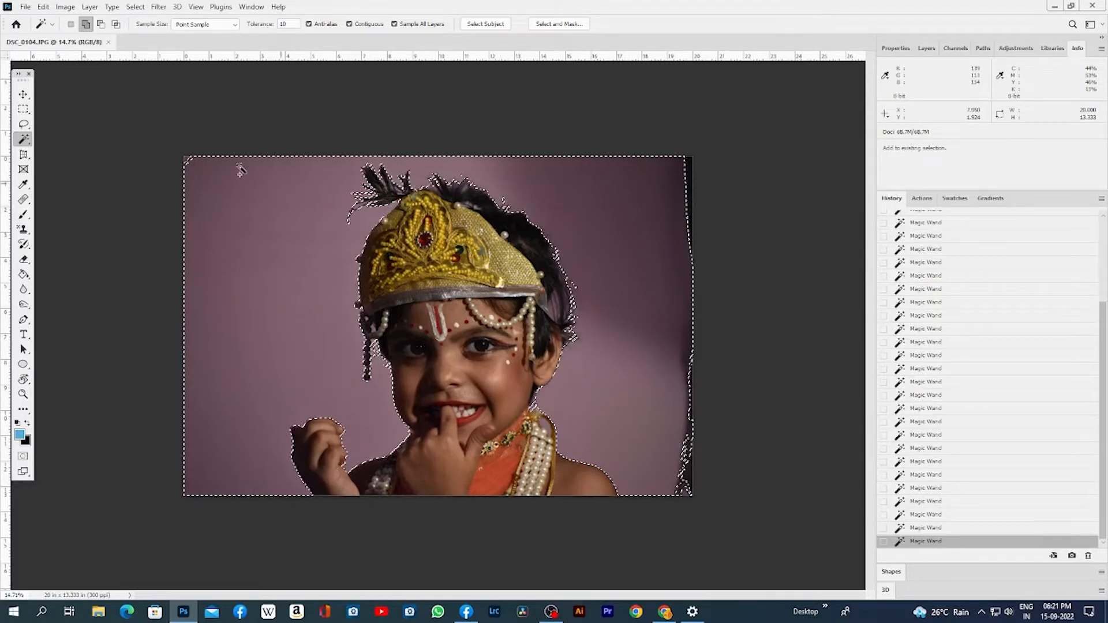
Add the dark wall patches in the photo's lower right corner to the background selection
{"action": "left_click", "coordinate": [685, 488], "text": "shift"}
{"action": "left_click", "coordinate": [686, 482], "text": "shift"}
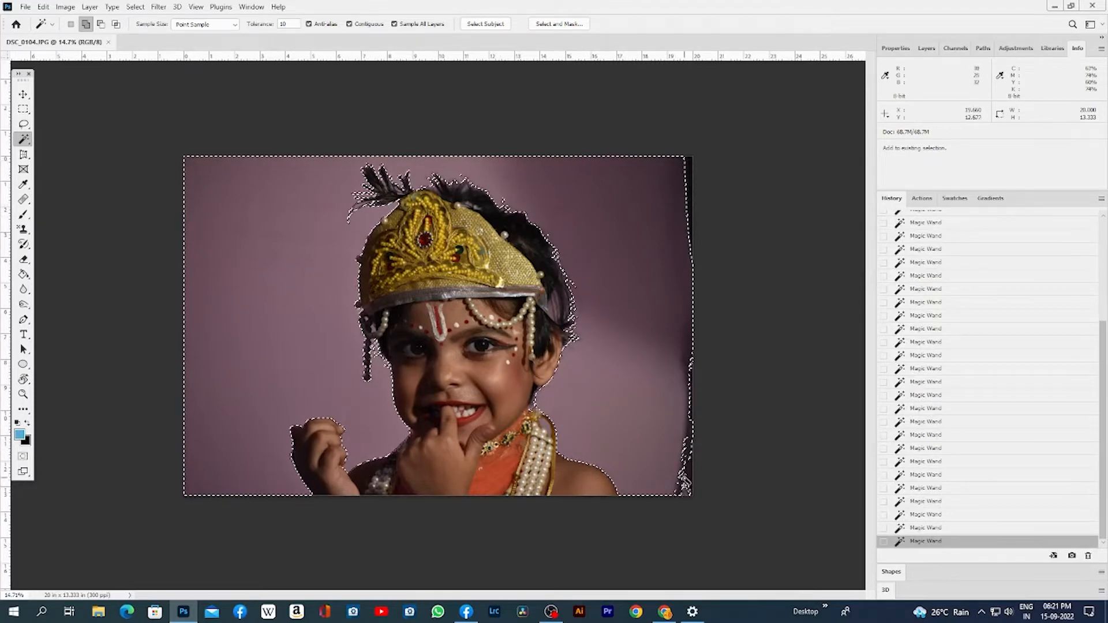
{"action": "left_click", "coordinate": [688, 470], "text": "shift"}
{"action": "left_click", "coordinate": [688, 462], "text": "shift"}
{"action": "left_click", "coordinate": [685, 483], "text": "shift"}
{"action": "left_click", "coordinate": [684, 488], "text": "shift"}
{"action": "left_click", "coordinate": [684, 487], "text": "shift"}
{"action": "left_click", "coordinate": [680, 449], "text": "shift"}
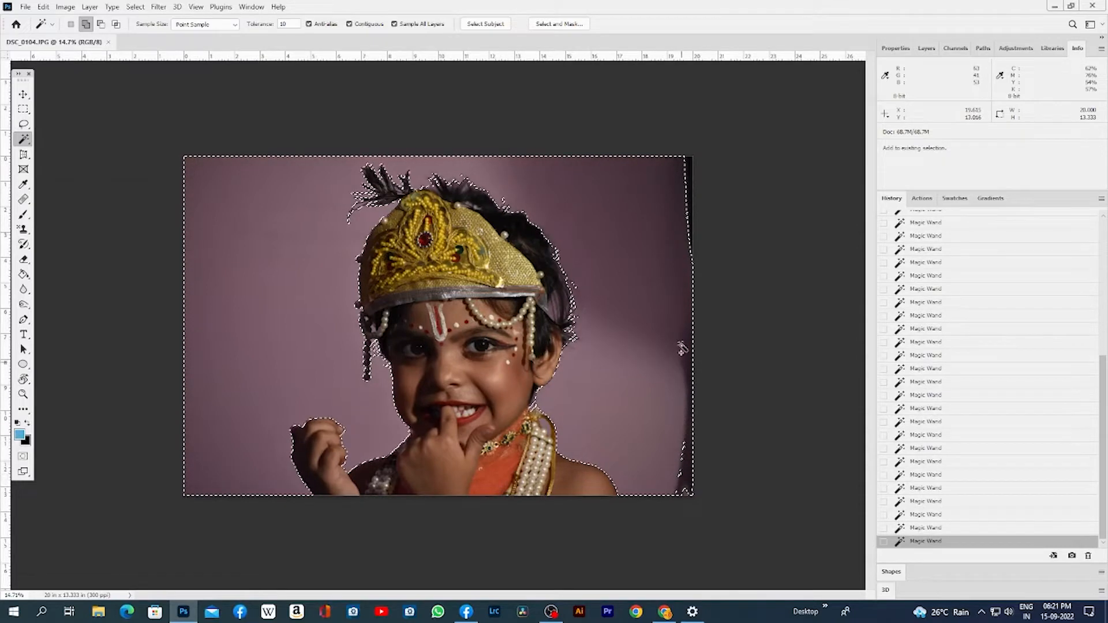
Add the black strip in the photo's upper right corner to the background selection
{"action": "left_click", "coordinate": [690, 169]}
{"action": "left_click", "coordinate": [689, 168]}
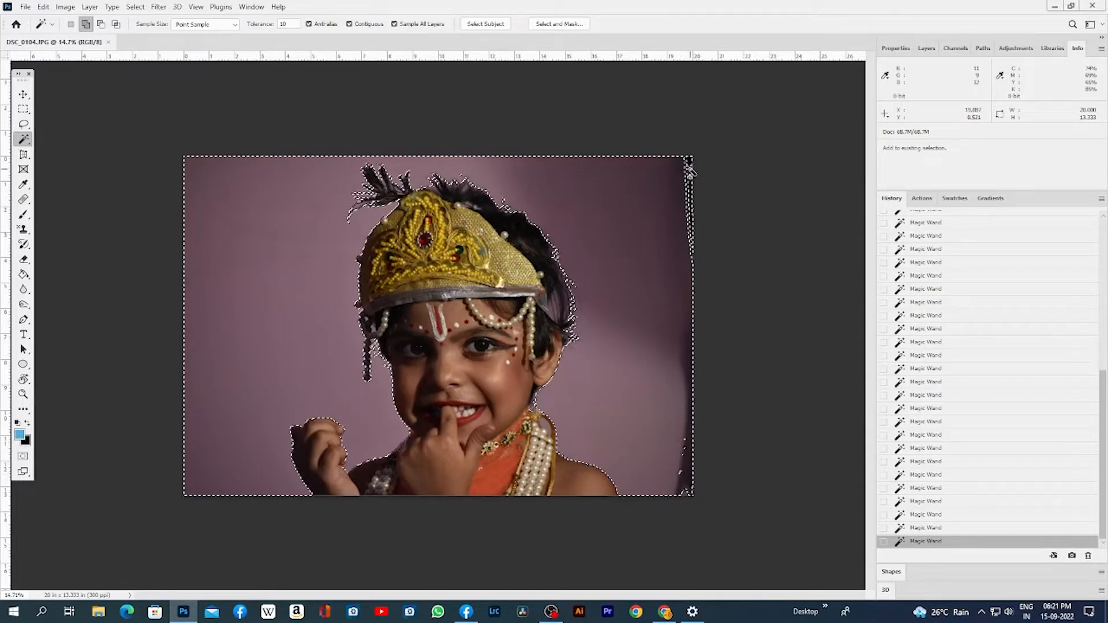
{"action": "left_click", "coordinate": [688, 167]}
{"action": "left_click", "coordinate": [687, 167]}
{"action": "left_click", "coordinate": [686, 168]}
{"action": "left_click", "coordinate": [686, 169]}
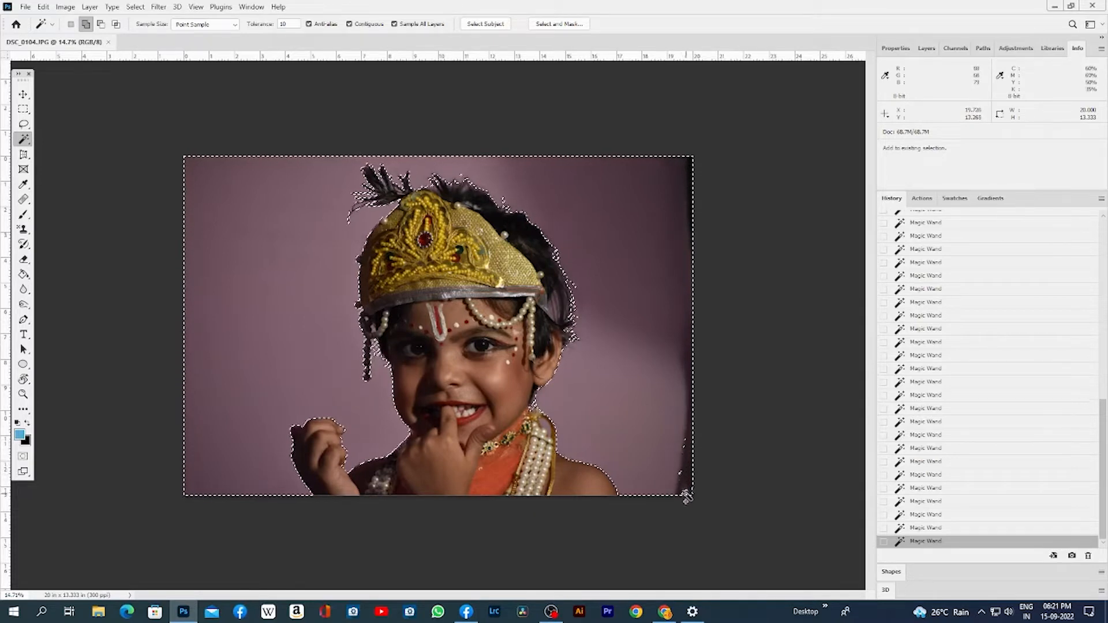
Add the last unselected specks along the lower part of the photo's right edge to the selection
{"action": "left_click", "coordinate": [680, 460]}
{"action": "left_click", "coordinate": [683, 442]}
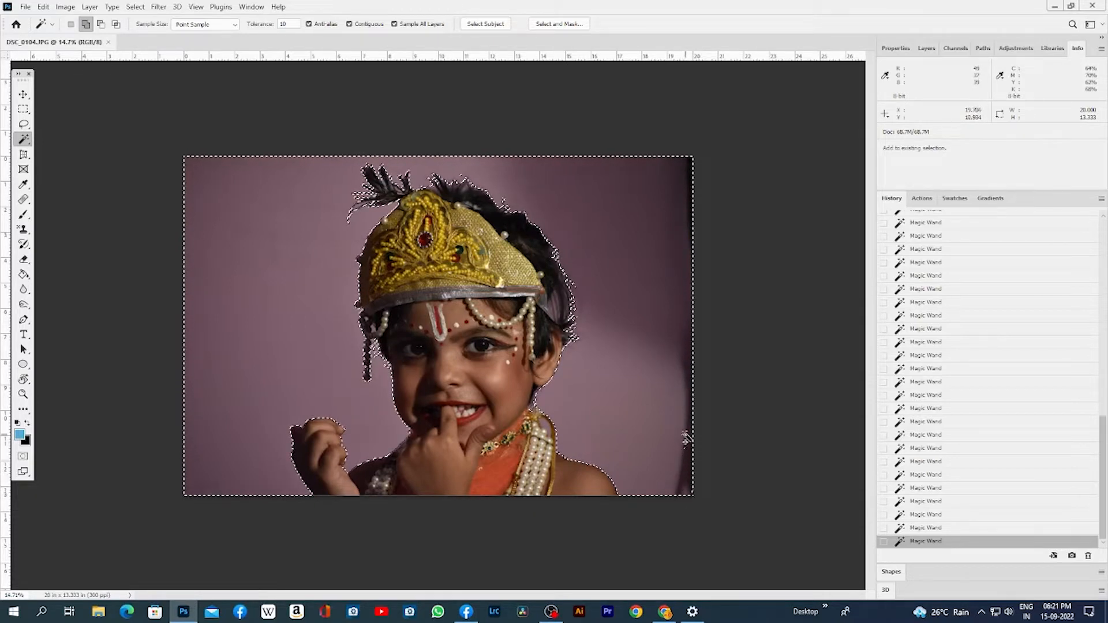
{"action": "left_click", "coordinate": [685, 441]}
{"action": "left_click", "coordinate": [684, 447]}
{"action": "left_click", "coordinate": [685, 454]}
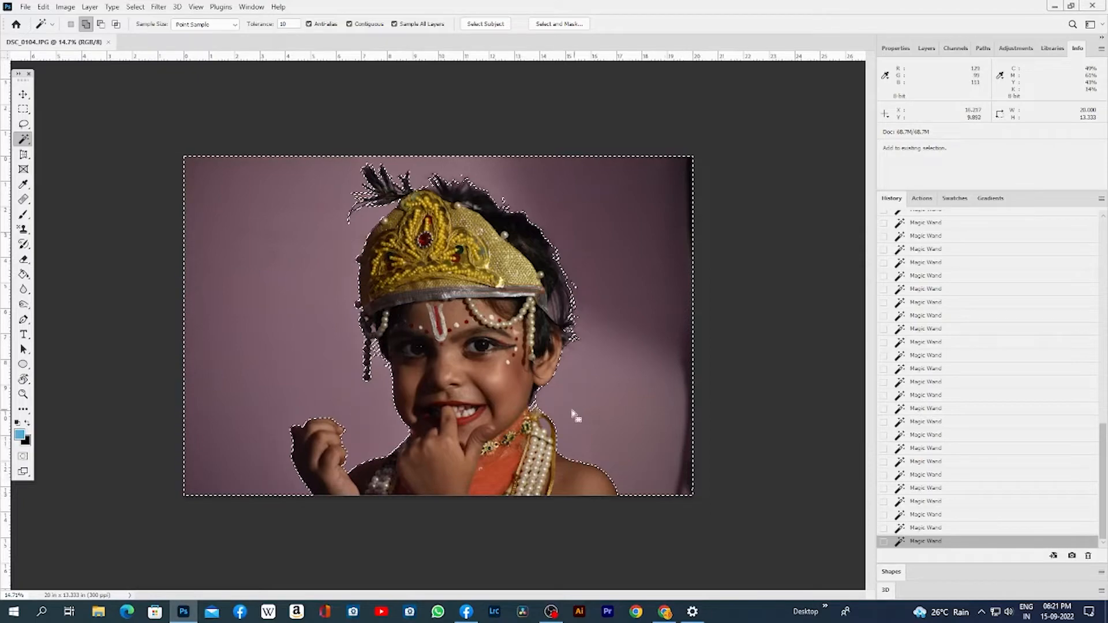
Add the leftover wall patches between the hanging beads and the hair at the temple beneath the headdress to the selection
{"action": "key", "text": "z"}
{"action": "left_click_drag", "start_coordinate": [552, 423], "coordinate": [589, 424]}
{"action": "key", "text": "w"}
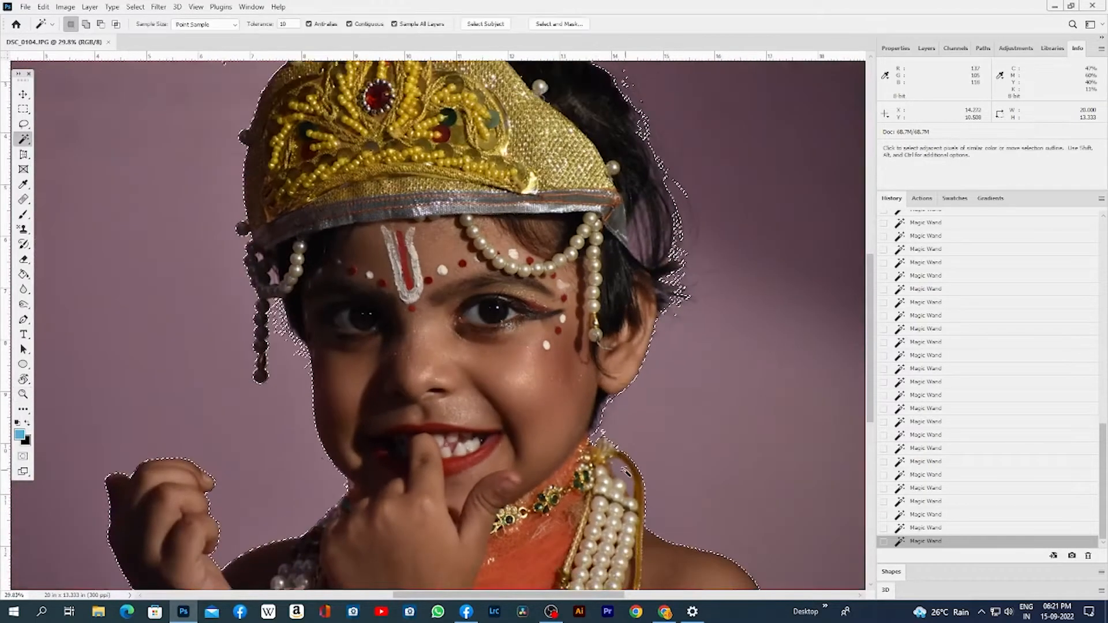
{"action": "left_click_drag", "start_coordinate": [351, 429], "coordinate": [443, 313]}
{"action": "left_click", "coordinate": [414, 342]}
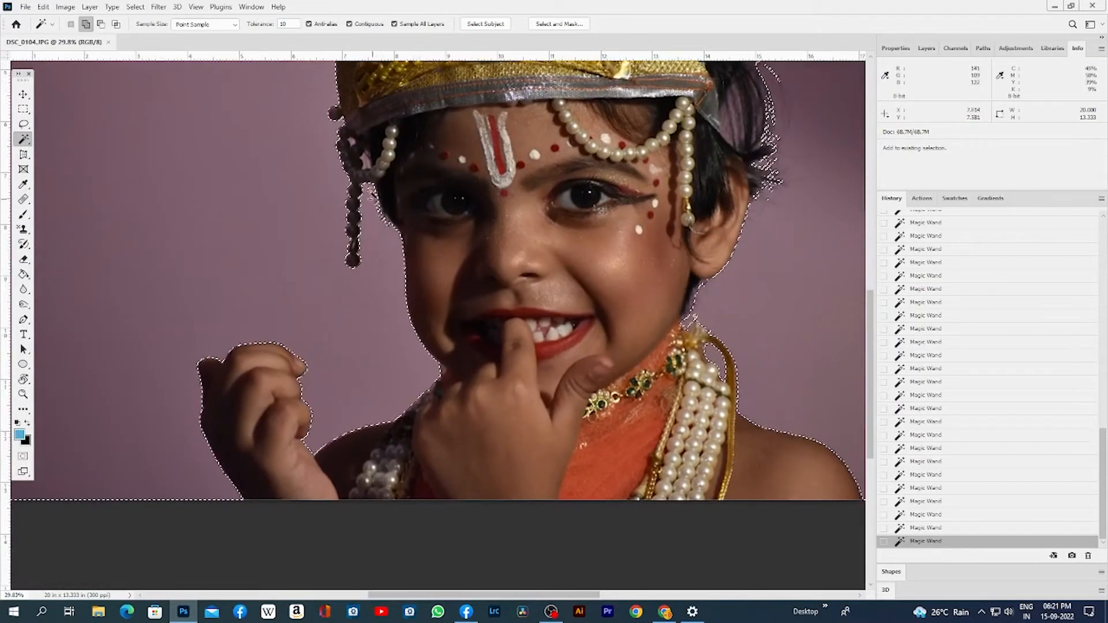
{"action": "left_click", "coordinate": [370, 166], "text": "shift"}
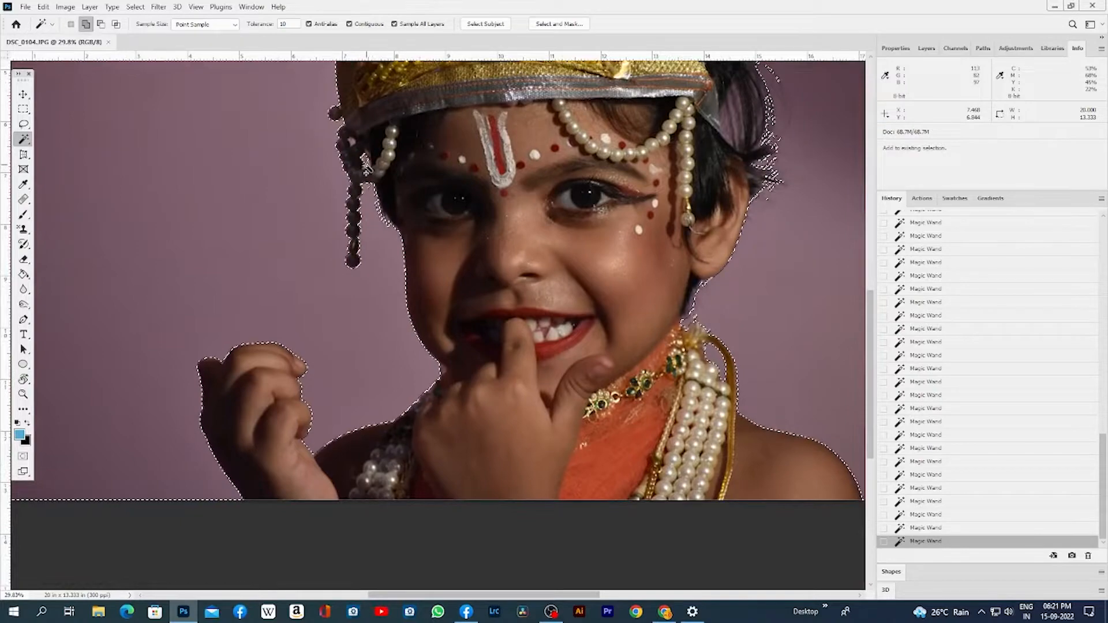
{"action": "left_click", "coordinate": [369, 165], "text": "shift"}
{"action": "scroll", "coordinate": [377, 155], "scroll_direction": "up", "scroll_amount": 1}
{"action": "scroll", "coordinate": [376, 155], "scroll_direction": "down", "scroll_amount": 6}
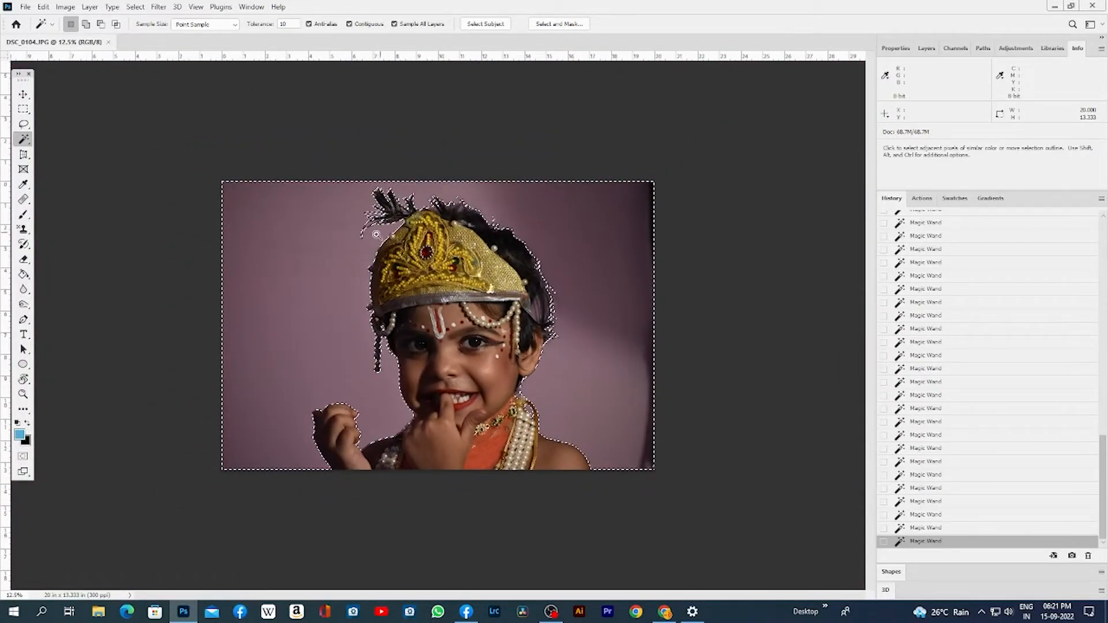
Add the remaining wall specks around the hair tips beside the ear to the background selection
{"action": "key", "text": "z"}
{"action": "left_click_drag", "start_coordinate": [370, 213], "coordinate": [417, 256]}
{"action": "key", "text": "w"}
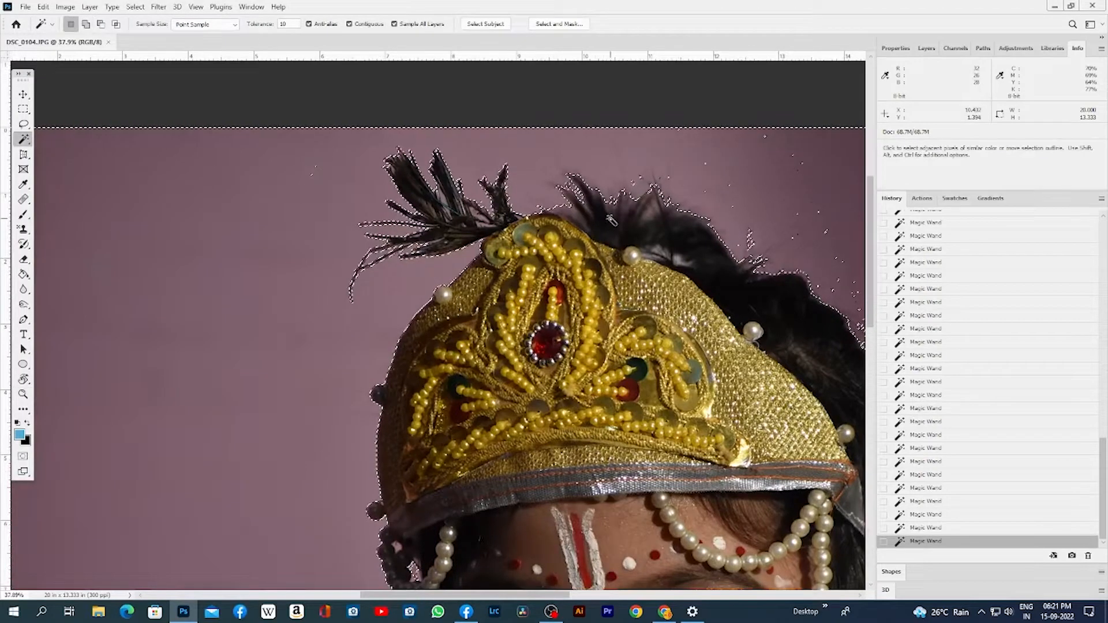
{"action": "key", "text": "ctrl+minus"}
{"action": "key", "text": "ctrl+minus"}
{"action": "key", "text": "shift"}
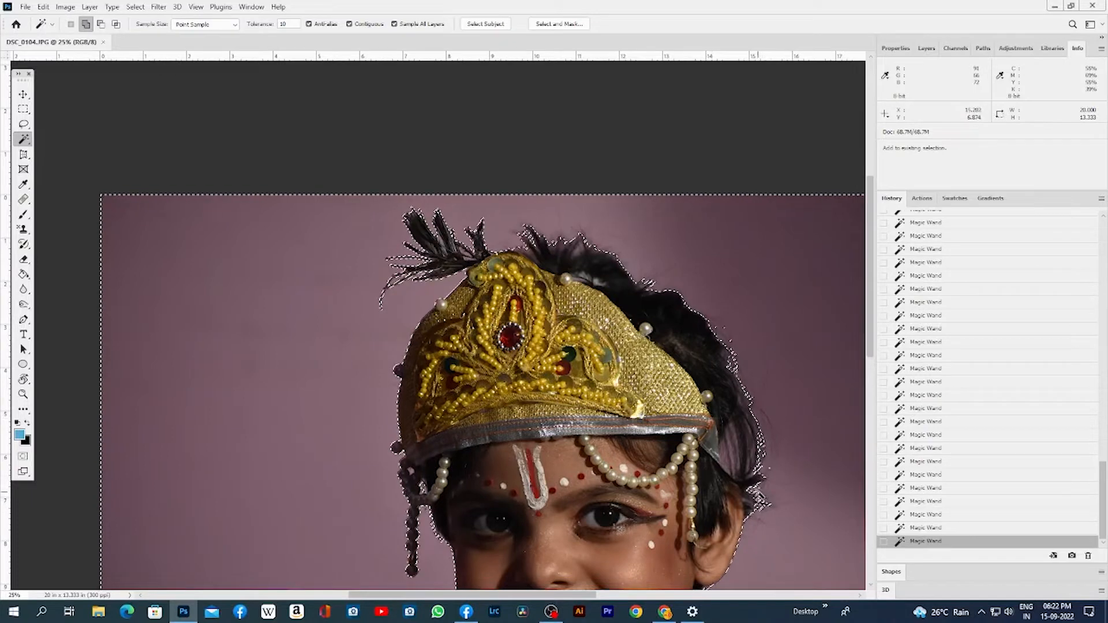
{"action": "left_click", "coordinate": [758, 492], "text": "shift"}
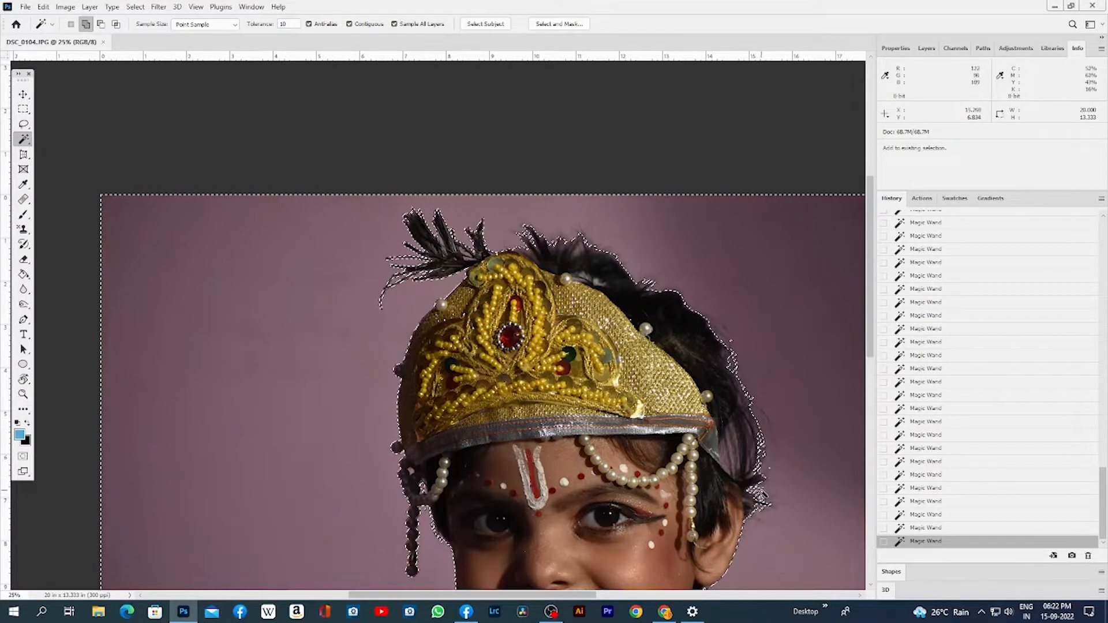
{"action": "key", "text": "ctrl+minus"}
{"action": "key", "text": "ctrl+minus"}
{"action": "key", "text": "ctrl+minus"}
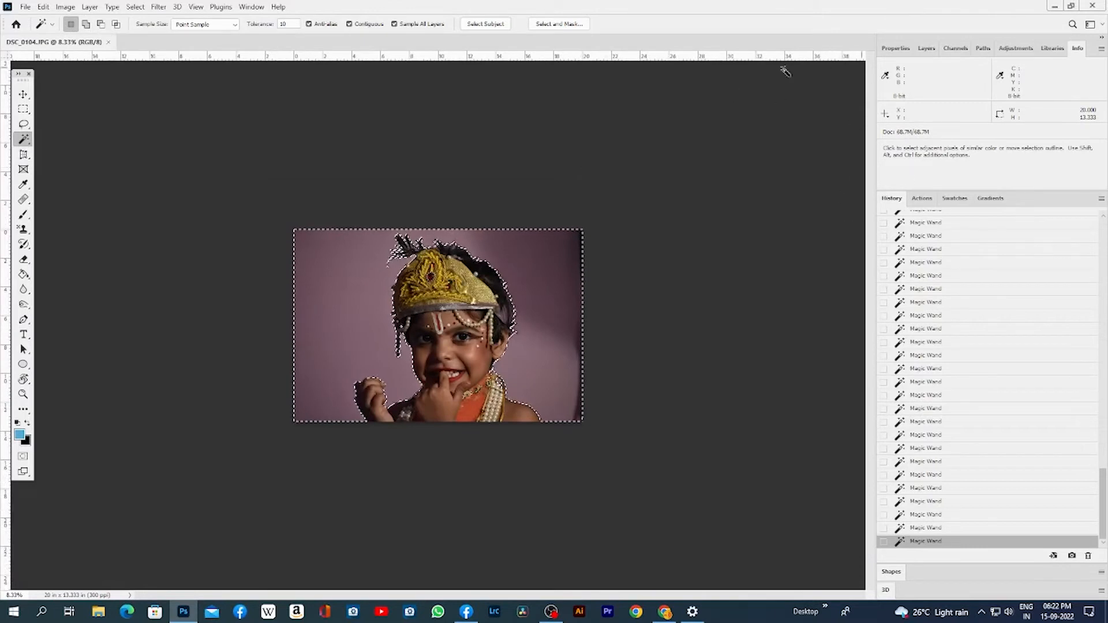
Show the document's layers and convert the locked Background into a regular layer named Layer 0
{"action": "key", "text": "alt+w"}
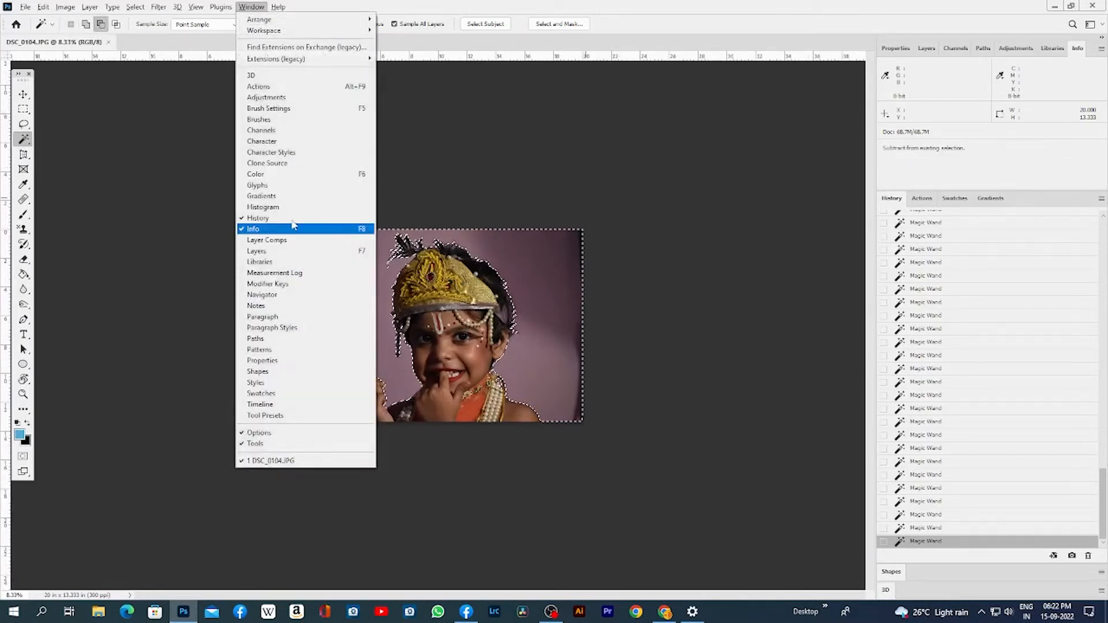
{"action": "left_click", "coordinate": [288, 250]}
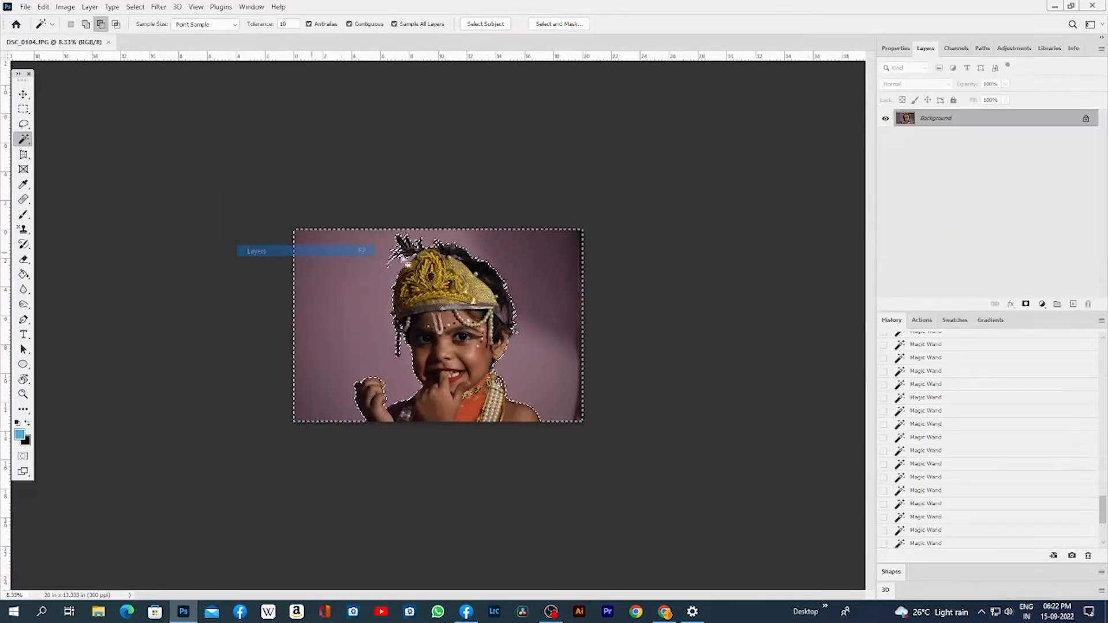
{"action": "double_click", "coordinate": [966, 127]}
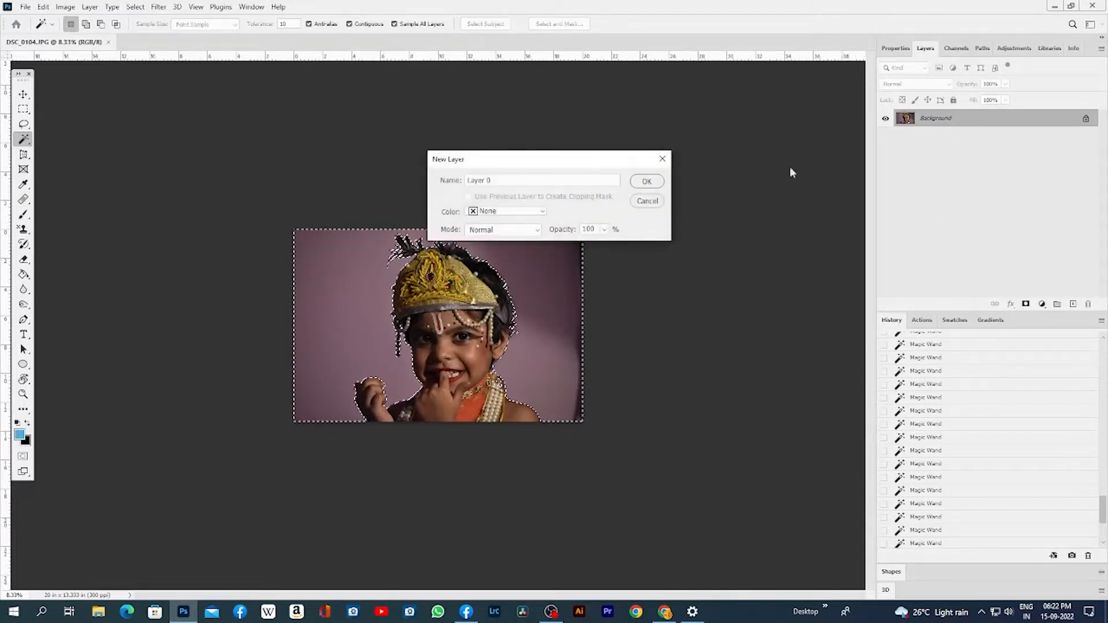
{"action": "left_click", "coordinate": [646, 181]}
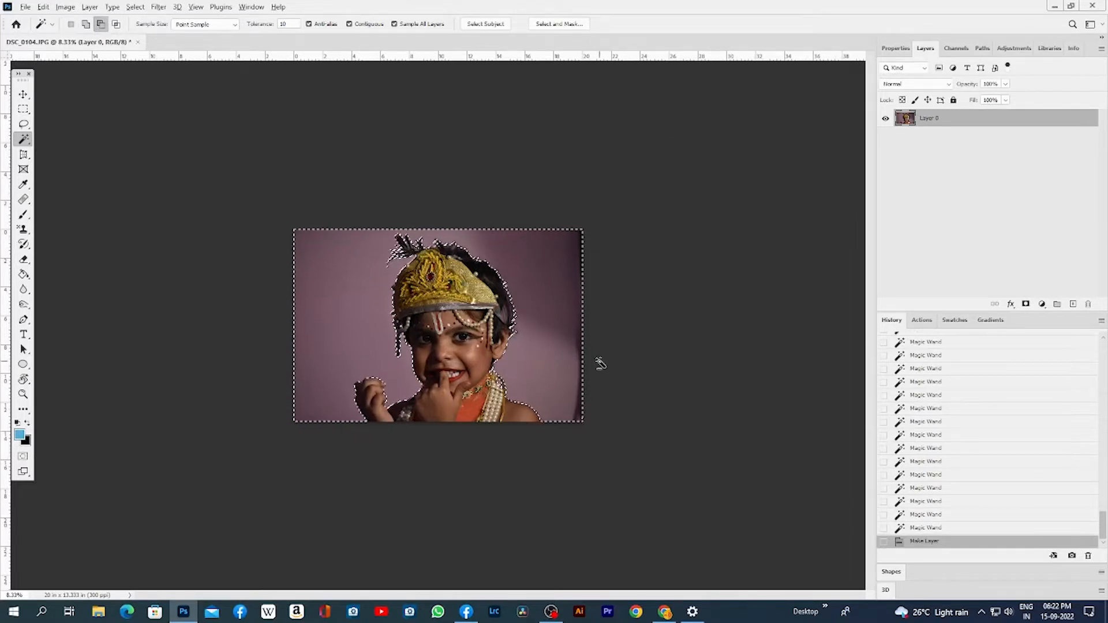
Duplicate Layer 0 and hide the original layer, keeping only the copy visible
{"action": "key", "text": "alt+l"}
{"action": "key", "text": "alt+d"}
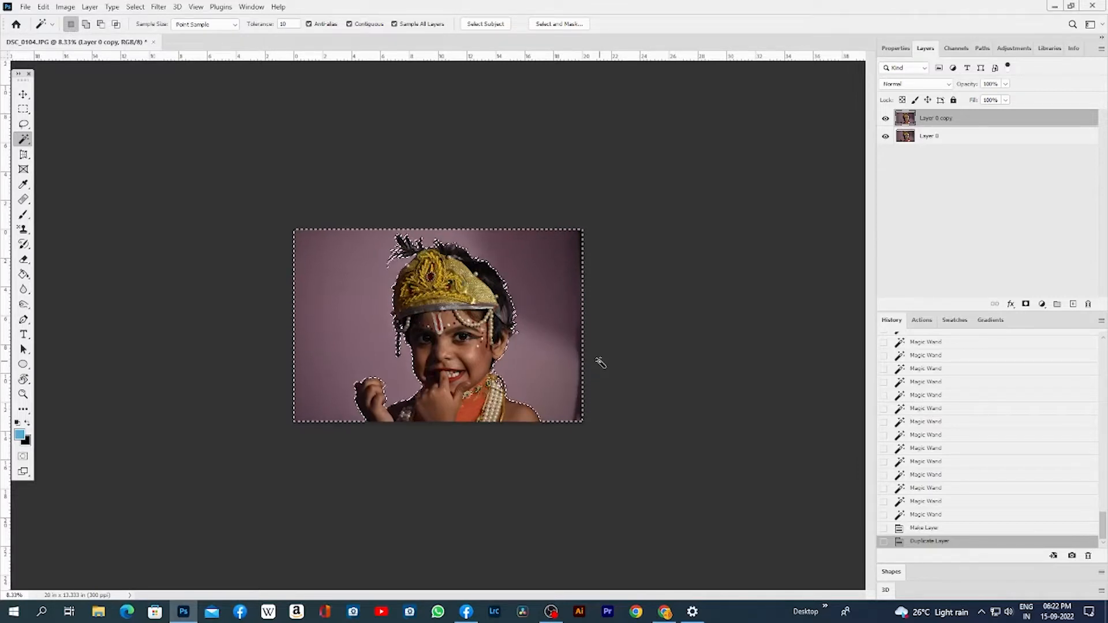
{"action": "left_click", "coordinate": [885, 135]}
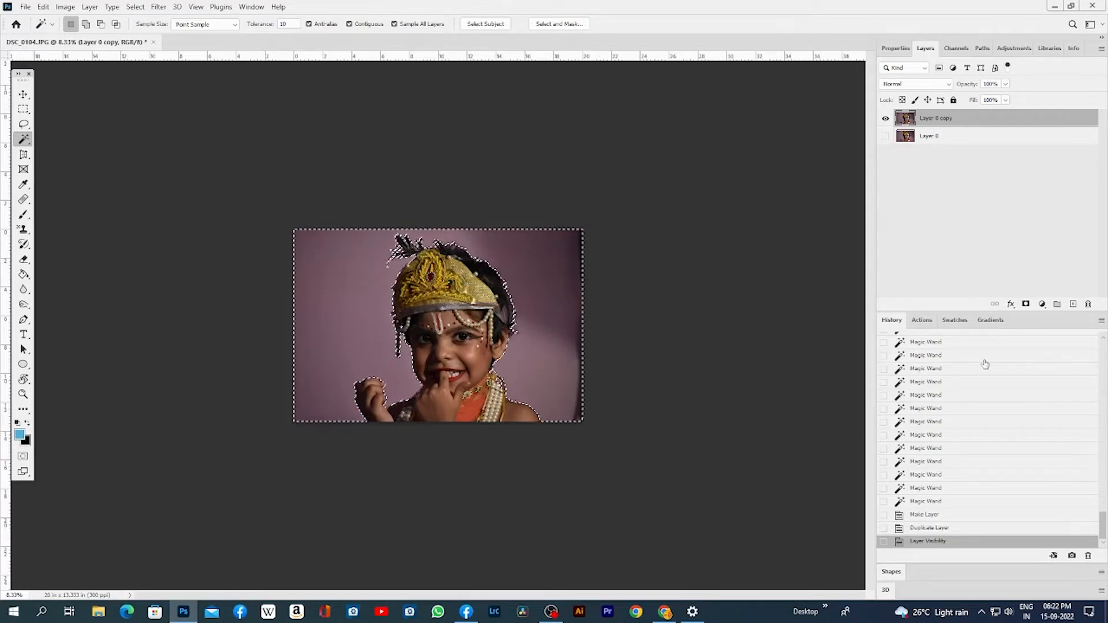
Try deleting the unfeathered wall selection from Layer 0 copy, inspect the cut-out's hair edge, and undo the deselection and deletion
{"action": "key", "text": "Delete"}
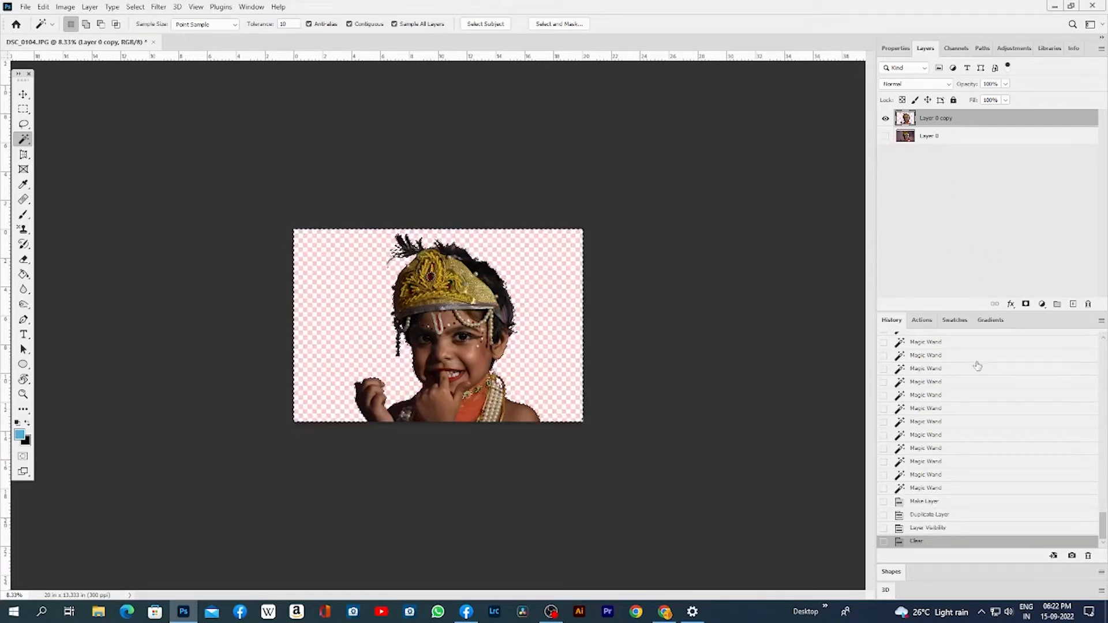
{"action": "key", "text": "ctrl+d"}
{"action": "key", "text": "z"}
{"action": "left_click_drag", "start_coordinate": [477, 288], "coordinate": [537, 343]}
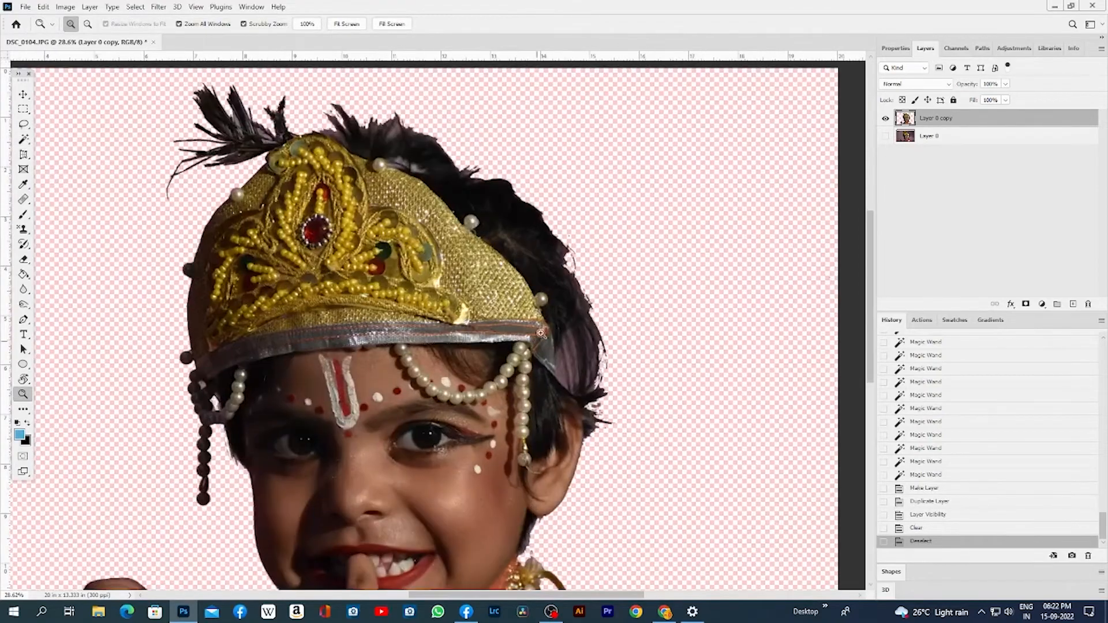
{"action": "left_click", "coordinate": [604, 293]}
{"action": "key", "text": "ctrl+0"}
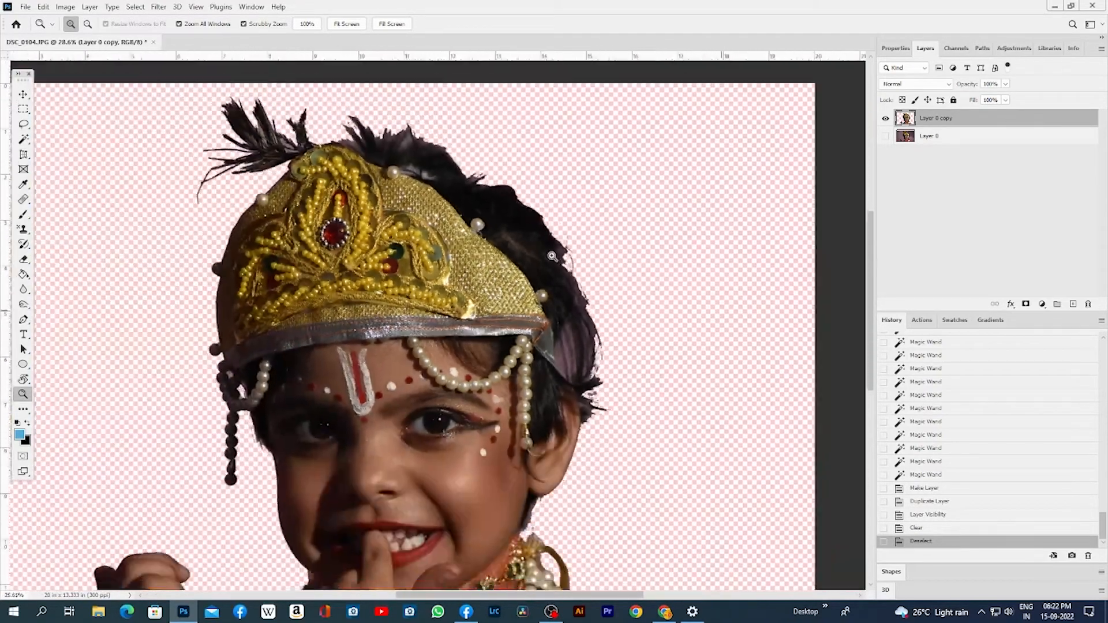
{"action": "key", "text": "ctrl+z"}
{"action": "key", "text": "ctrl+z"}
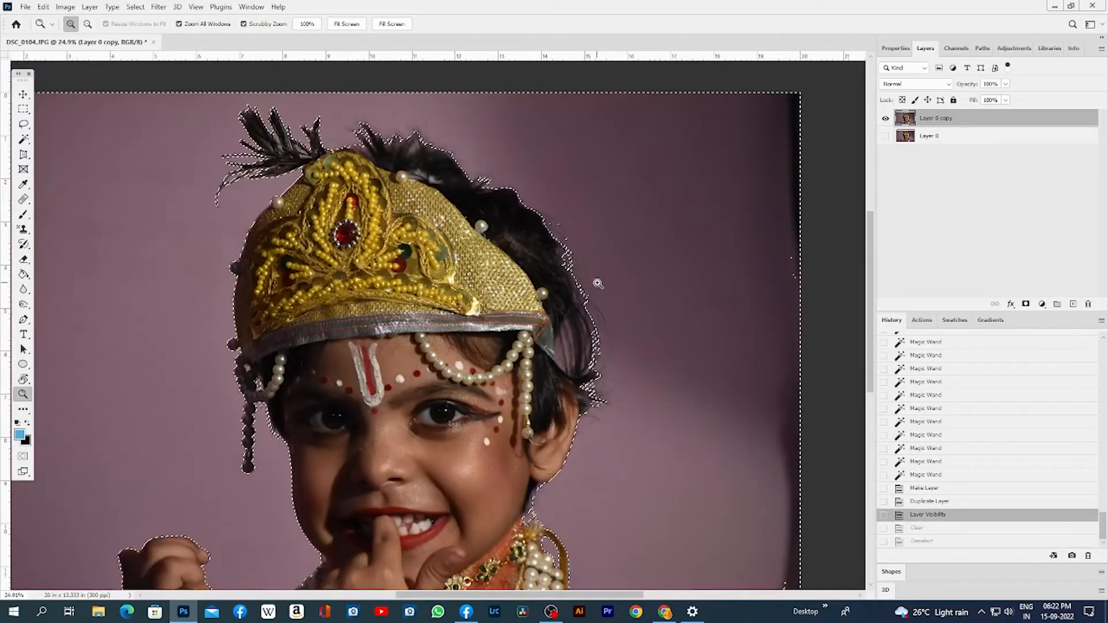
Feather the wall selection by 2 pixels, delete the wall from Layer 0 copy, and deselect
{"action": "key", "text": "m"}
{"action": "right_click", "coordinate": [575, 267]}
{"action": "left_click", "coordinate": [613, 296]}
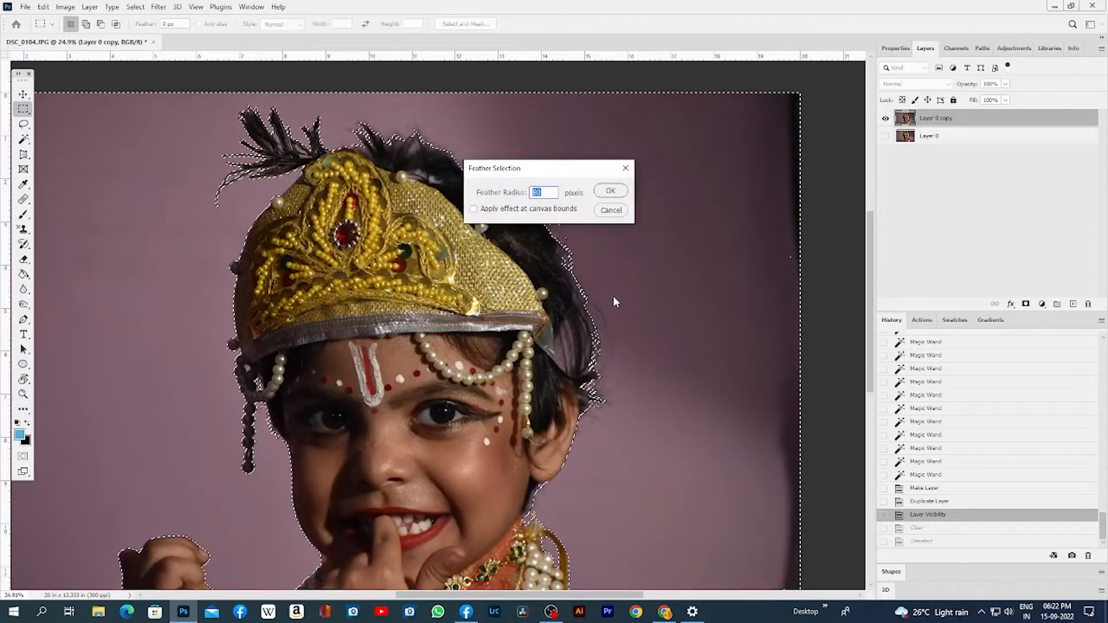
{"action": "key", "text": "Return"}
{"action": "key", "text": "Delete"}
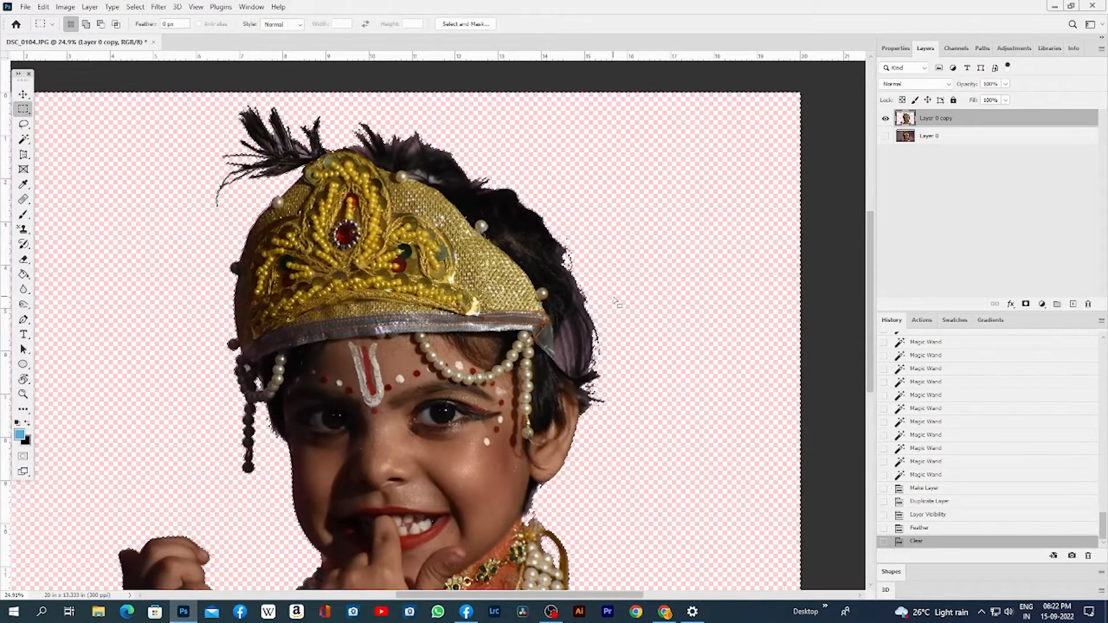
{"action": "key", "text": "ctrl+d"}
{"action": "key", "text": "ctrl+minus"}
{"action": "key", "text": "ctrl+minus"}
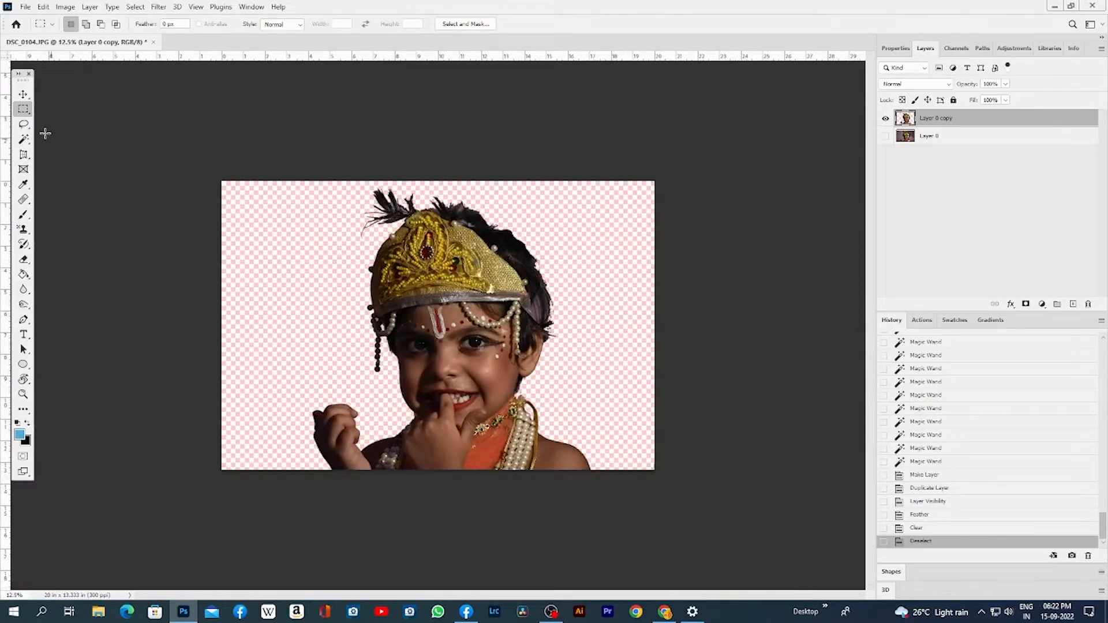
Build a combined selection over the child's head, raised hand and shoulders from overlapping ellipses with the Elliptical Marquee tool
{"action": "left_click", "coordinate": [27, 111]}
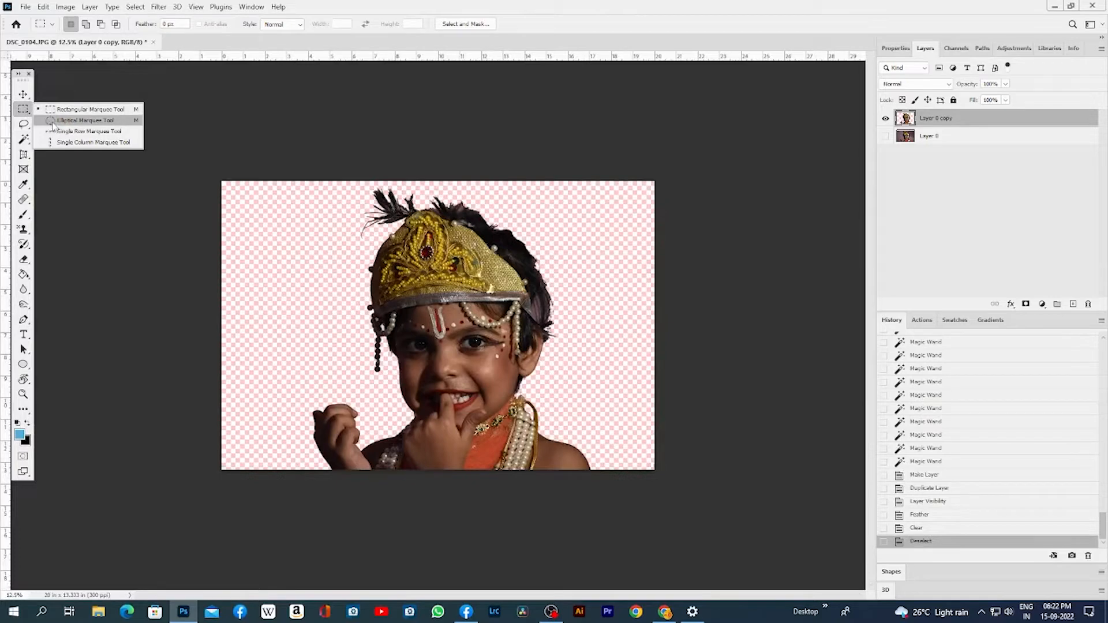
{"action": "left_click", "coordinate": [81, 120]}
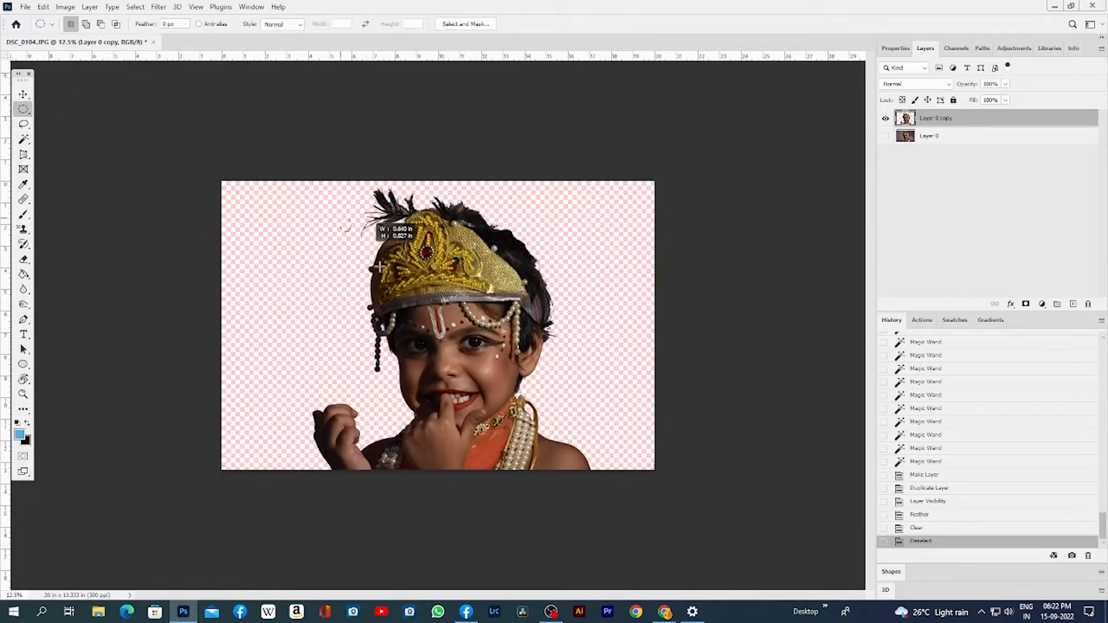
{"action": "left_click_drag", "start_coordinate": [339, 217], "coordinate": [536, 471]}
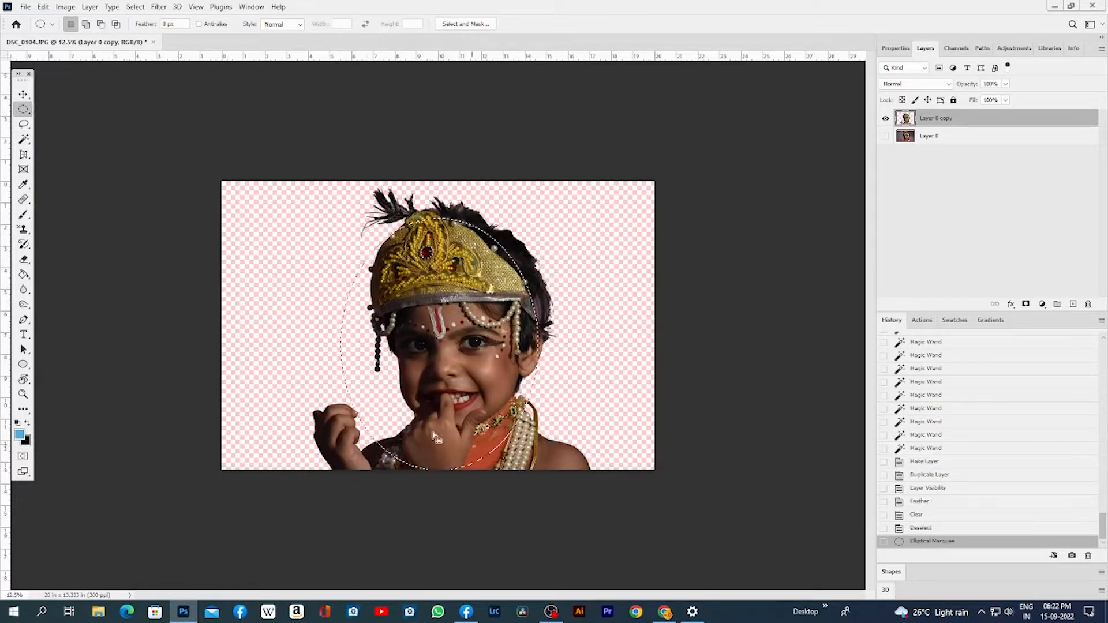
{"action": "left_click_drag", "start_coordinate": [298, 381], "coordinate": [397, 484]}
{"action": "left_click_drag", "start_coordinate": [455, 384], "coordinate": [599, 497]}
{"action": "left_click_drag", "start_coordinate": [352, 408], "coordinate": [473, 502]}
{"action": "left_click_drag", "start_coordinate": [441, 433], "coordinate": [485, 495]}
{"action": "left_click_drag", "start_coordinate": [319, 351], "coordinate": [392, 421]}
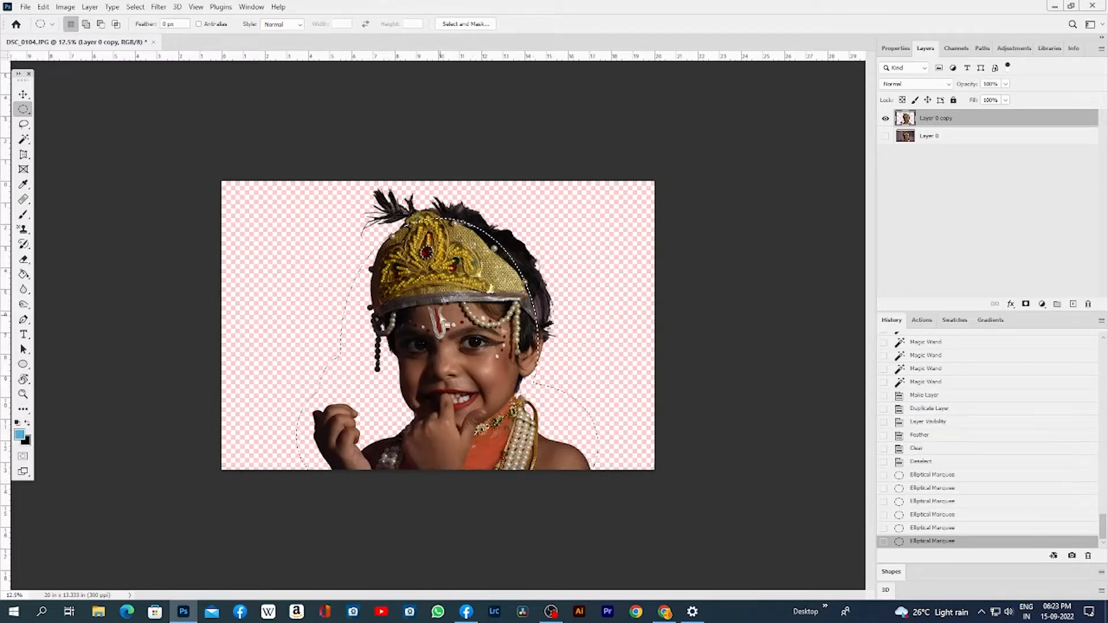
Try feathering the combined elliptical selection, leave Curves without an adjustment, and undo the feather
{"action": "right_click", "coordinate": [441, 319]}
{"action": "left_click", "coordinate": [464, 343]}
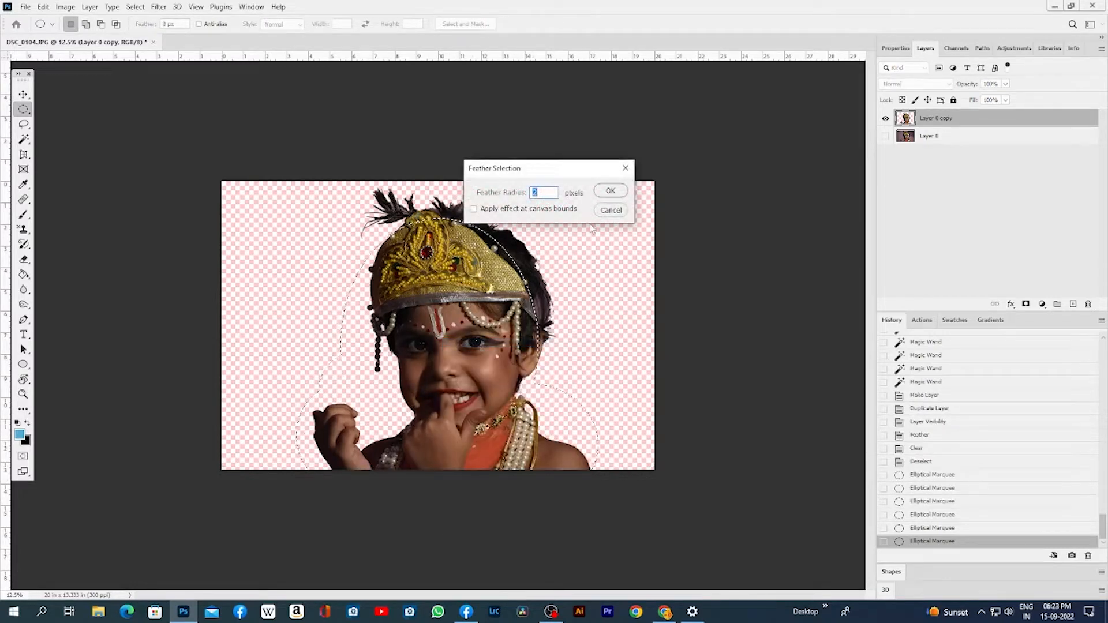
{"action": "key", "text": "Return"}
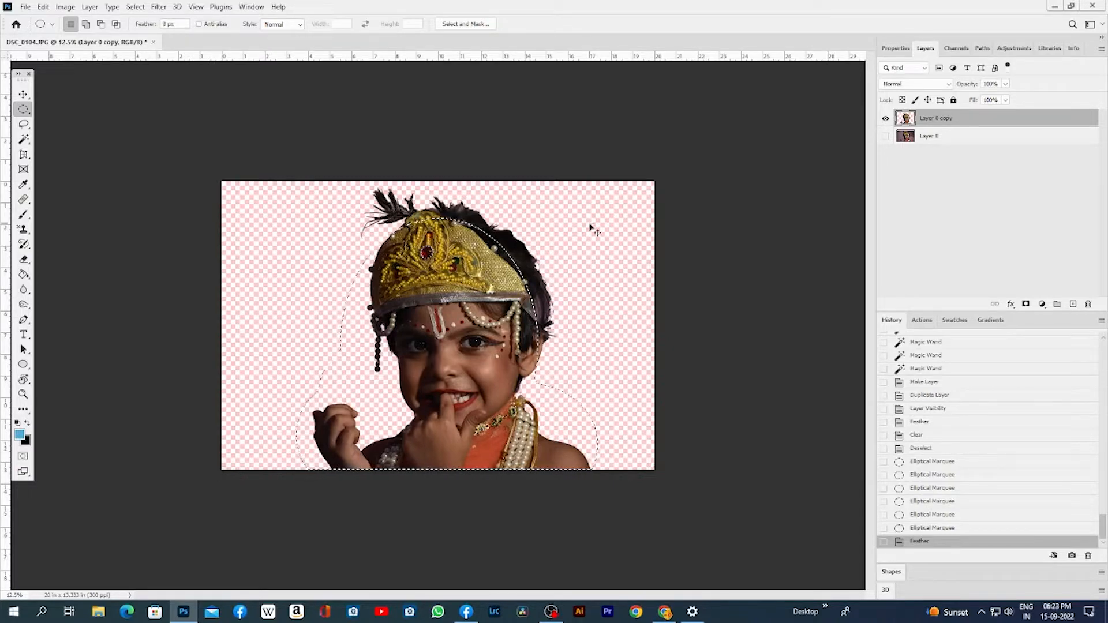
{"action": "key", "text": "ctrl+m"}
{"action": "key", "text": "Escape"}
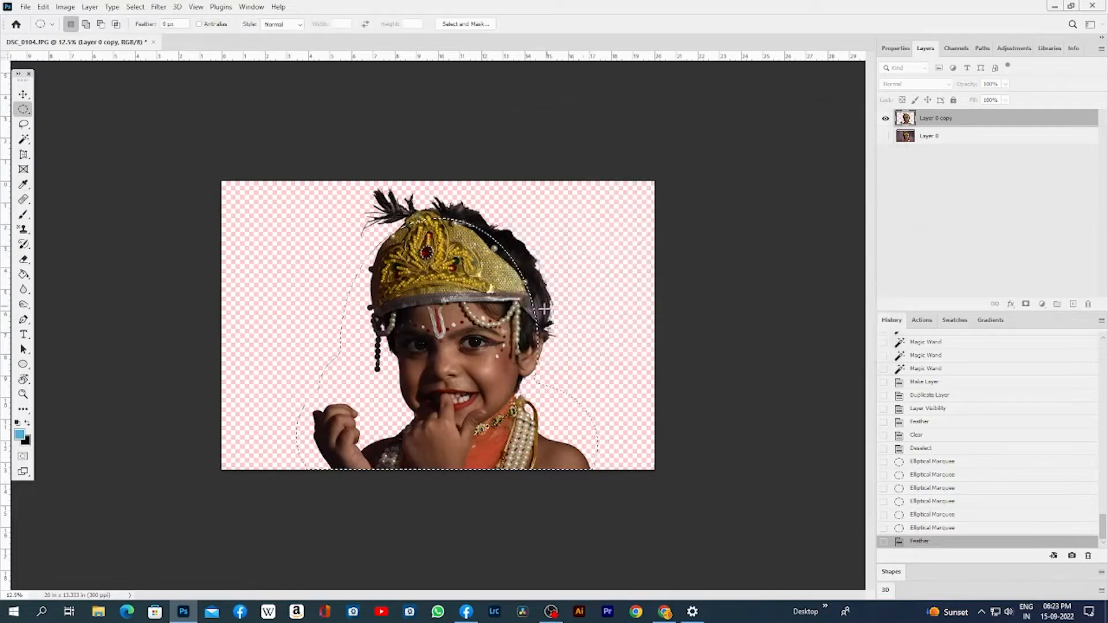
{"action": "key", "text": "ctrl+z"}
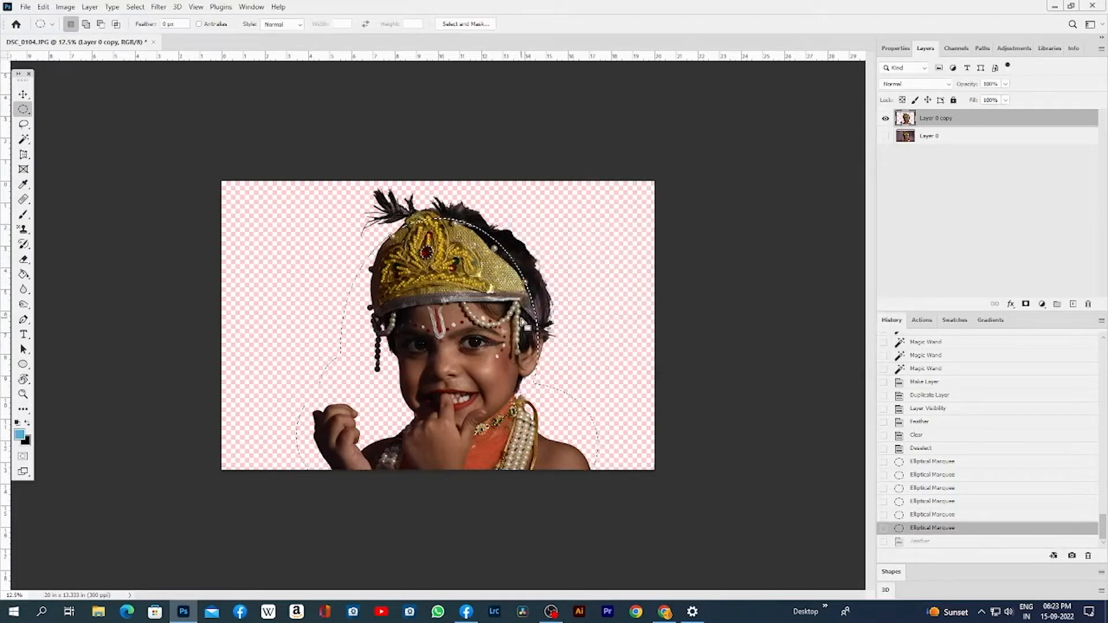
Brighten the unfeathered elliptical selection on Layer 0 copy by raising the midtones with Curves, and deselect
{"action": "key", "text": "z"}
{"action": "left_click_drag", "start_coordinate": [489, 226], "coordinate": [543, 287]}
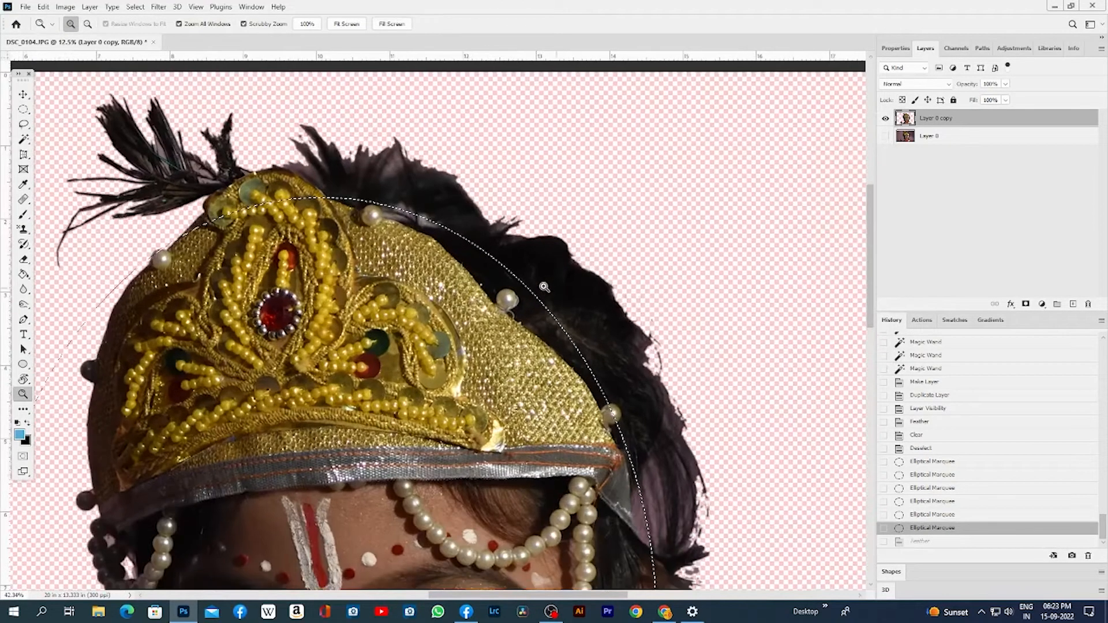
{"action": "key", "text": "ctrl+m"}
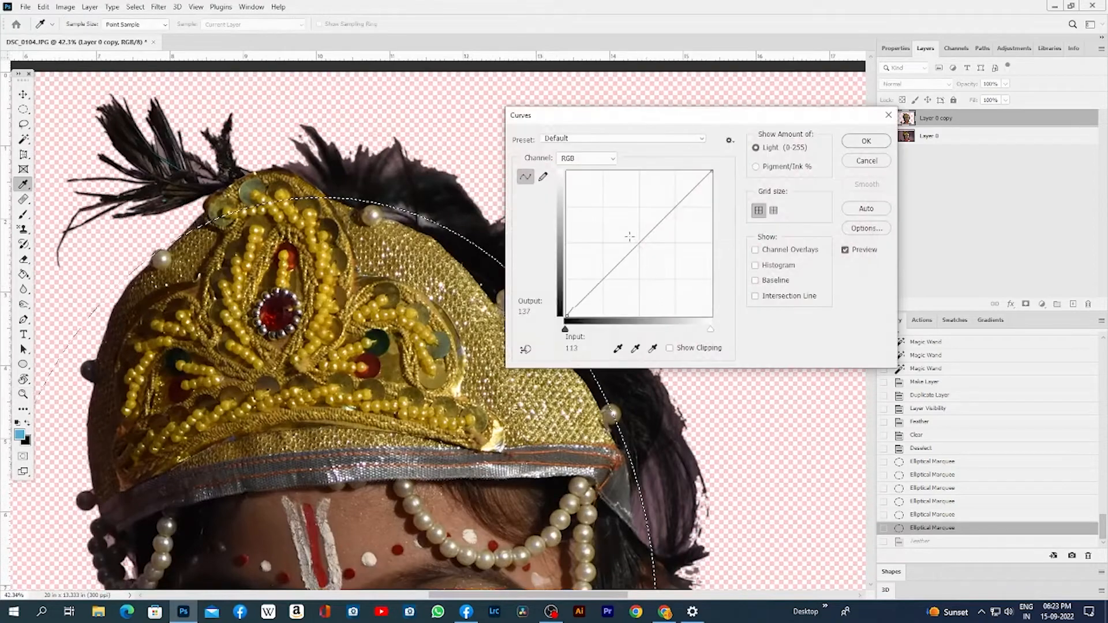
{"action": "left_click_drag", "start_coordinate": [618, 263], "coordinate": [618, 219]}
{"action": "key", "text": "Return"}
{"action": "key", "text": "ctrl+d"}
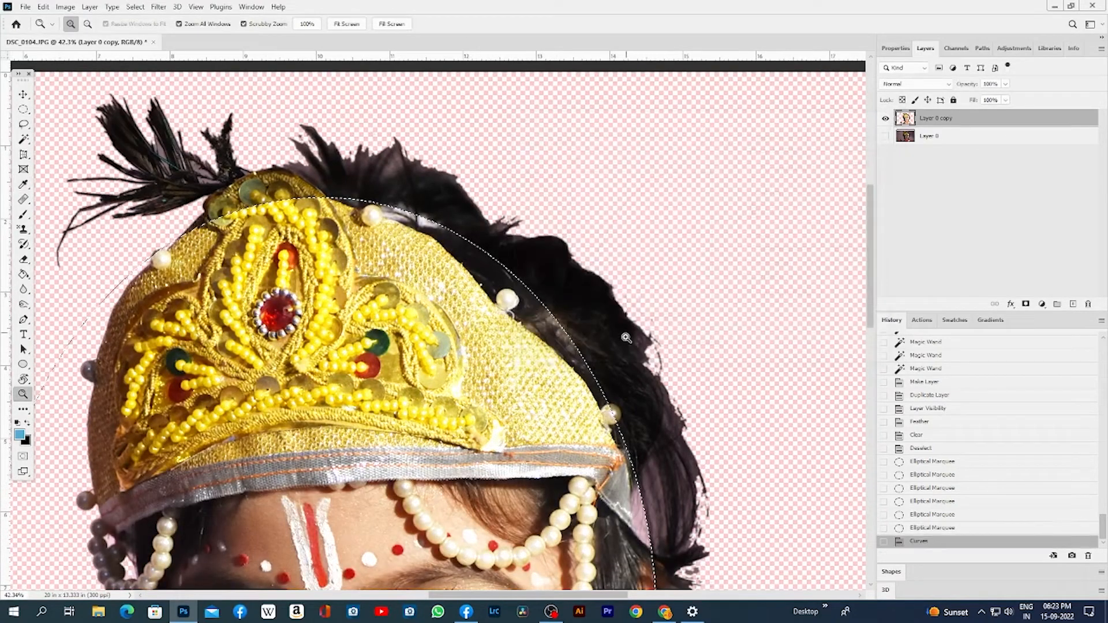
Examine the boundary of the brightened area across the top of the headdress and the hair up close
{"action": "left_click_drag", "start_coordinate": [592, 366], "coordinate": [742, 298]}
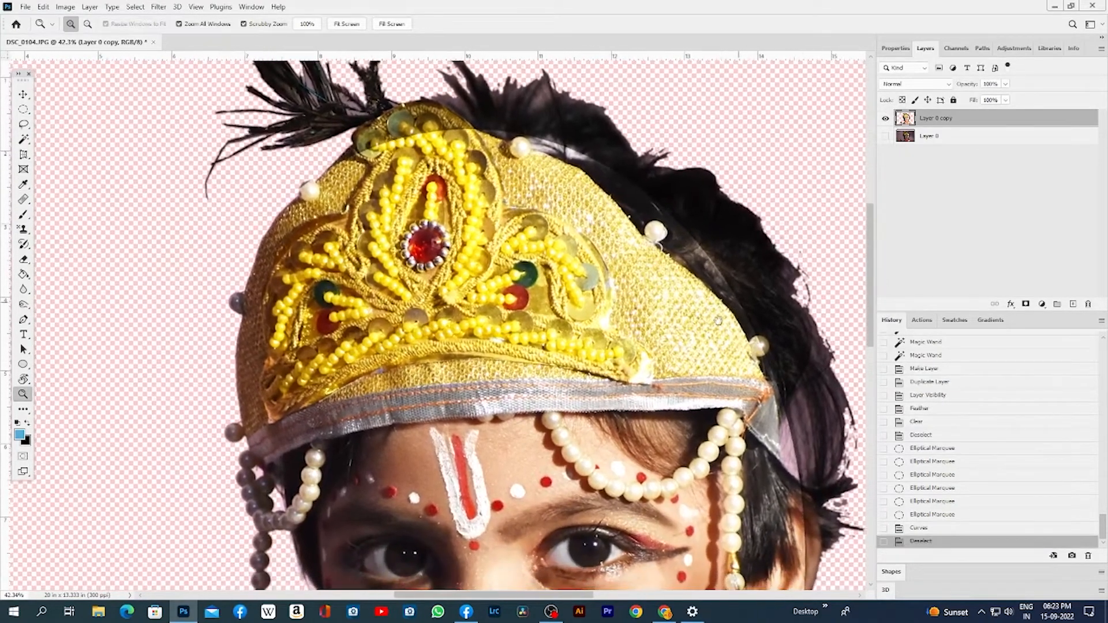
{"action": "left_click_drag", "start_coordinate": [771, 480], "coordinate": [768, 124]}
{"action": "left_click_drag", "start_coordinate": [760, 265], "coordinate": [730, 616]}
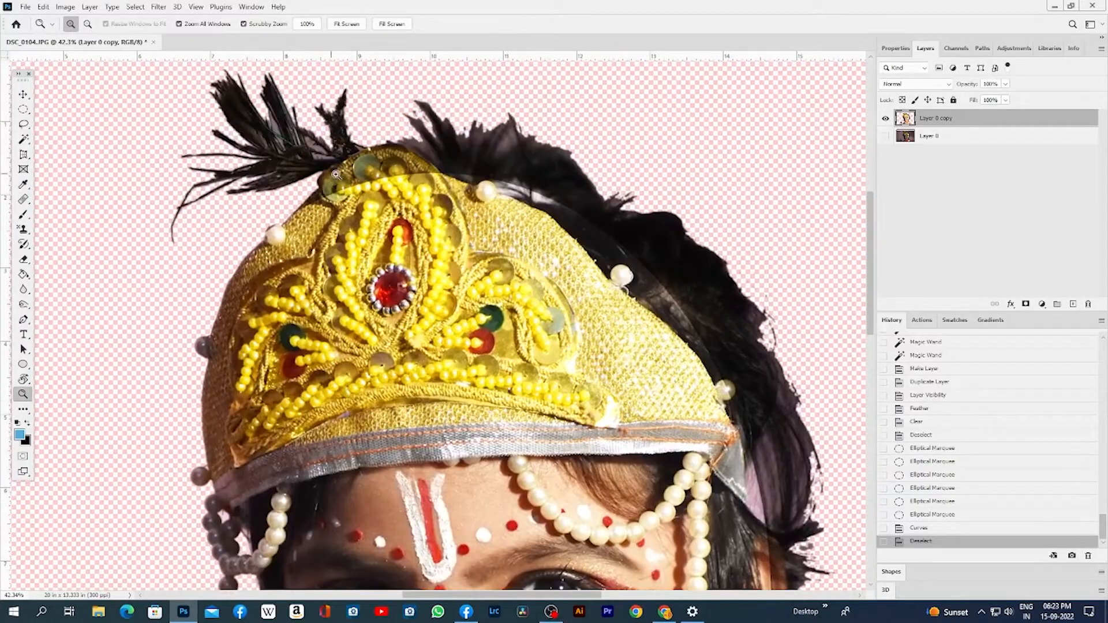
{"action": "left_click_drag", "start_coordinate": [332, 174], "coordinate": [401, 212]}
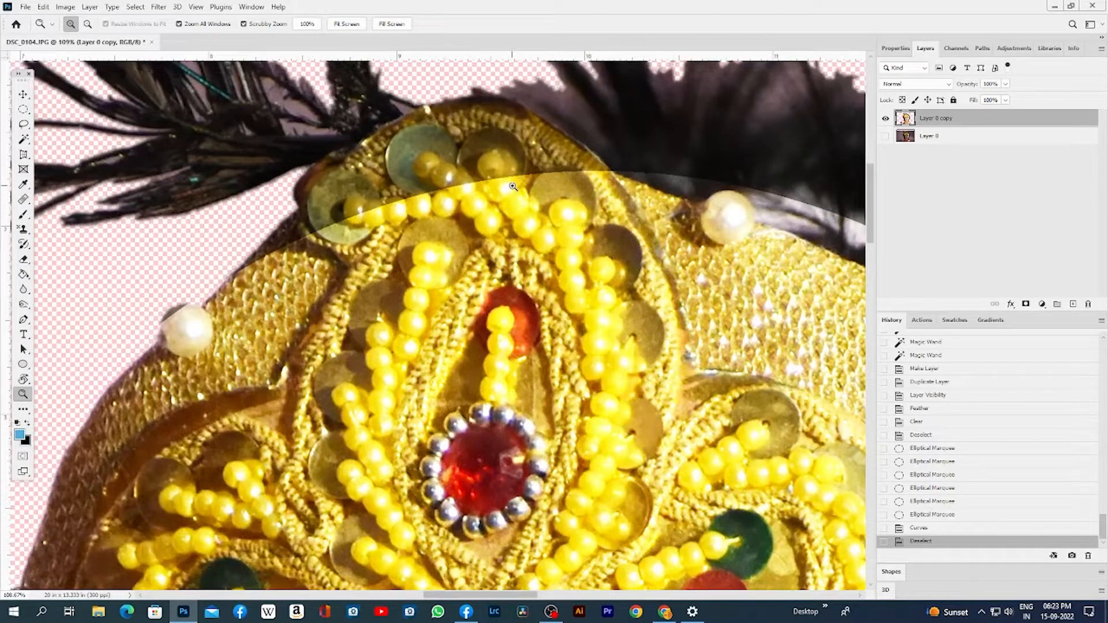
Undo the deselection and the Curves brightening to bring back the combined elliptical selection on Layer 0 copy
{"action": "key", "text": "ctrl+minus"}
{"action": "key", "text": "ctrl+minus"}
{"action": "key", "text": "ctrl+minus"}
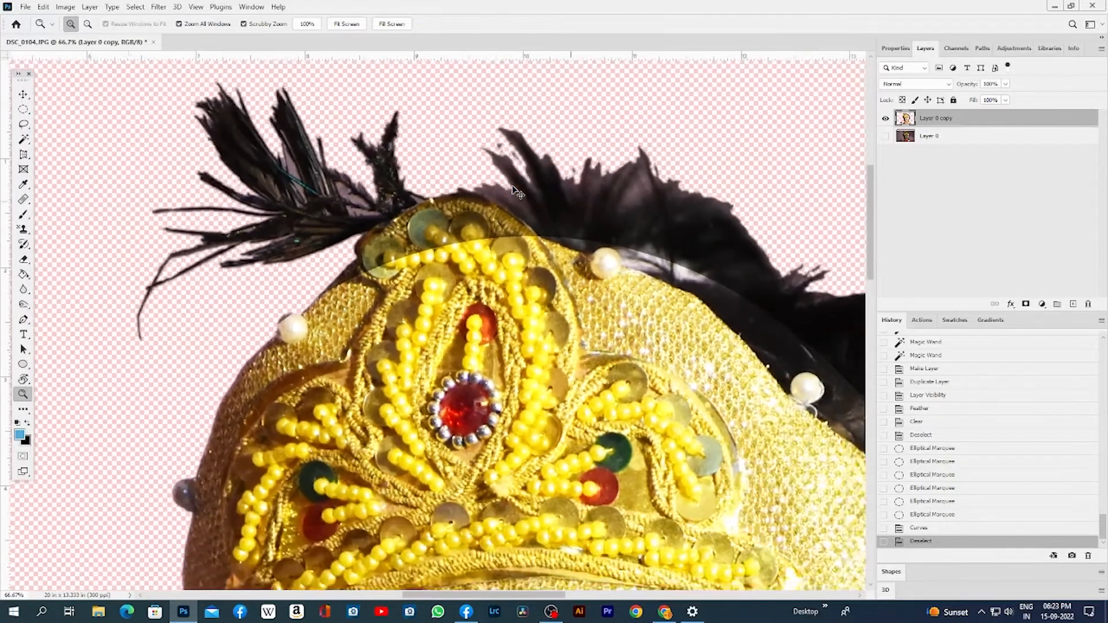
{"action": "key", "text": "ctrl+z"}
{"action": "key", "text": "ctrl+z"}
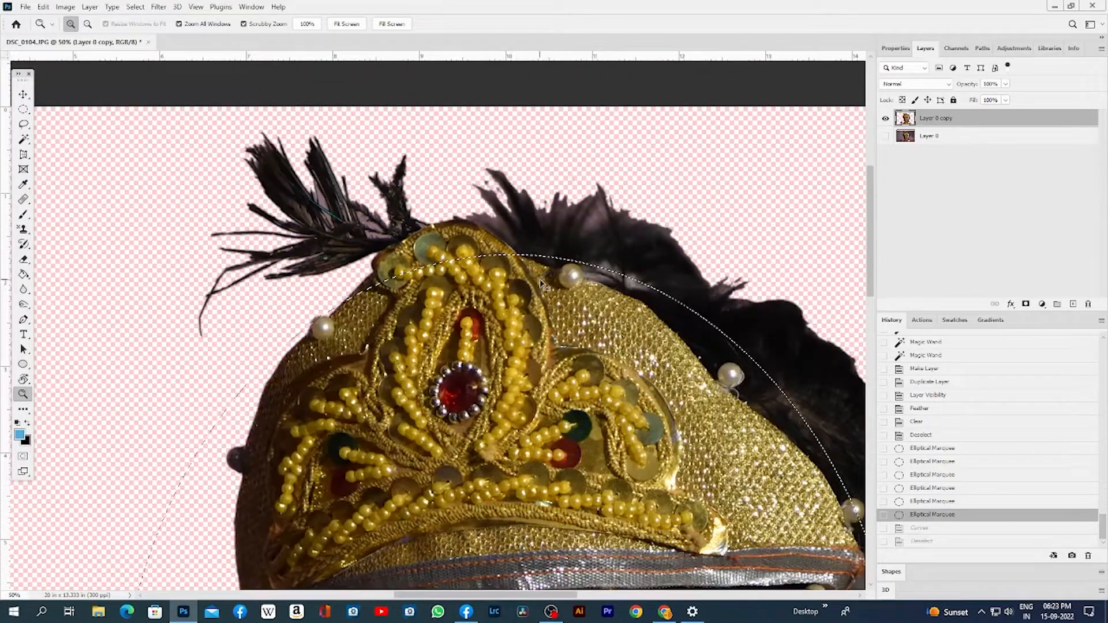
{"action": "left_click_drag", "start_coordinate": [528, 415], "coordinate": [491, 207]}
{"action": "left_click_drag", "start_coordinate": [544, 263], "coordinate": [493, 368]}
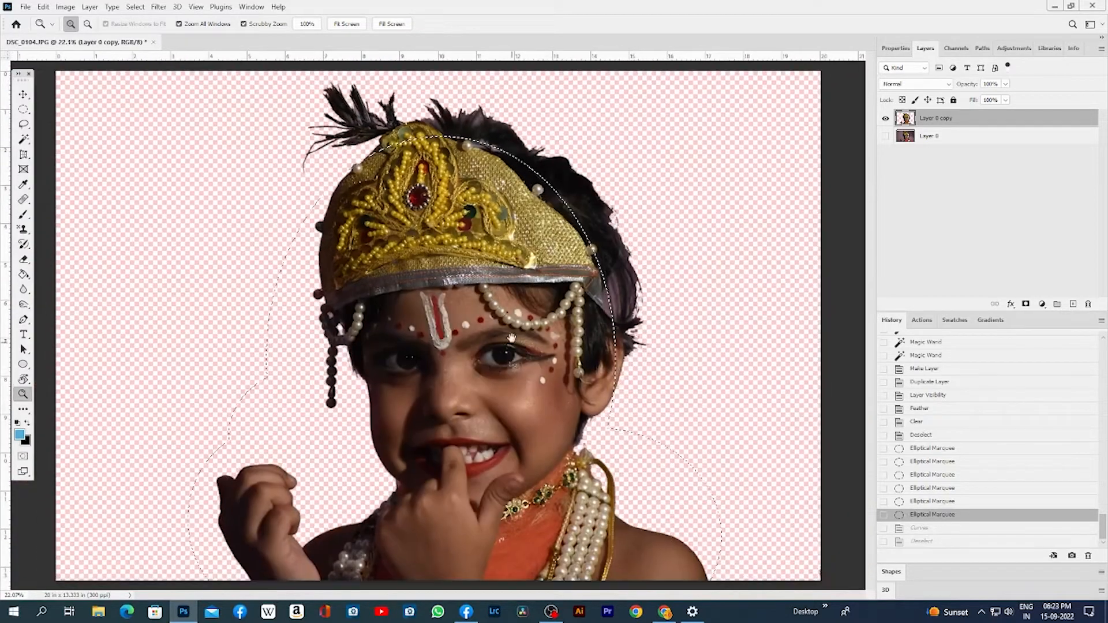
Feather the combined elliptical selection over the child with a radius of 50 pixels
{"action": "key", "text": "m"}
{"action": "right_click", "coordinate": [478, 270]}
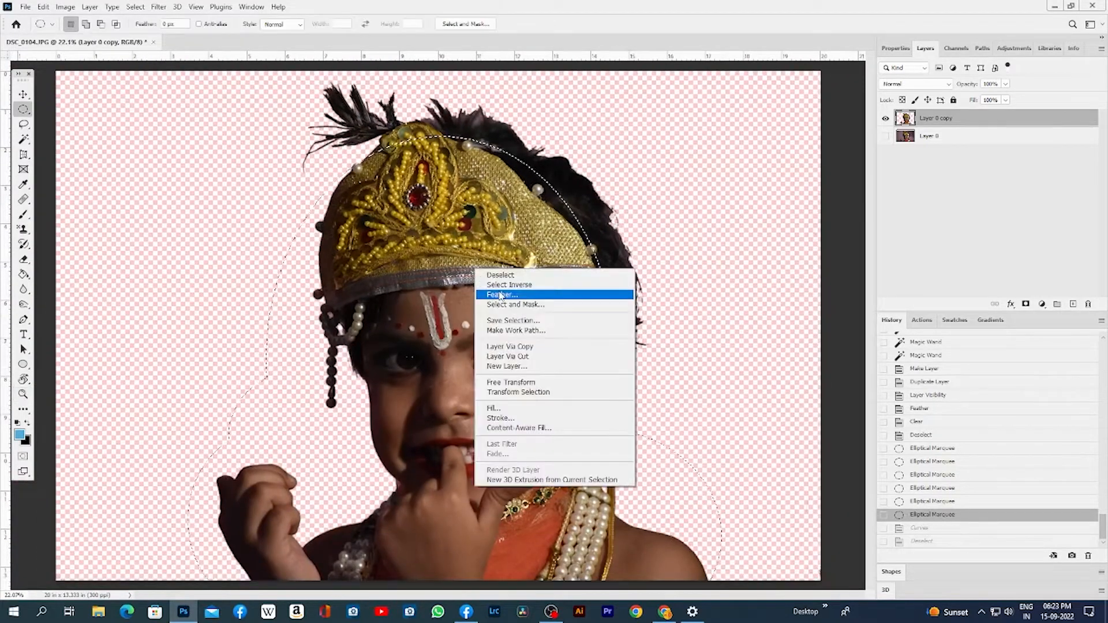
{"action": "left_click", "coordinate": [513, 290]}
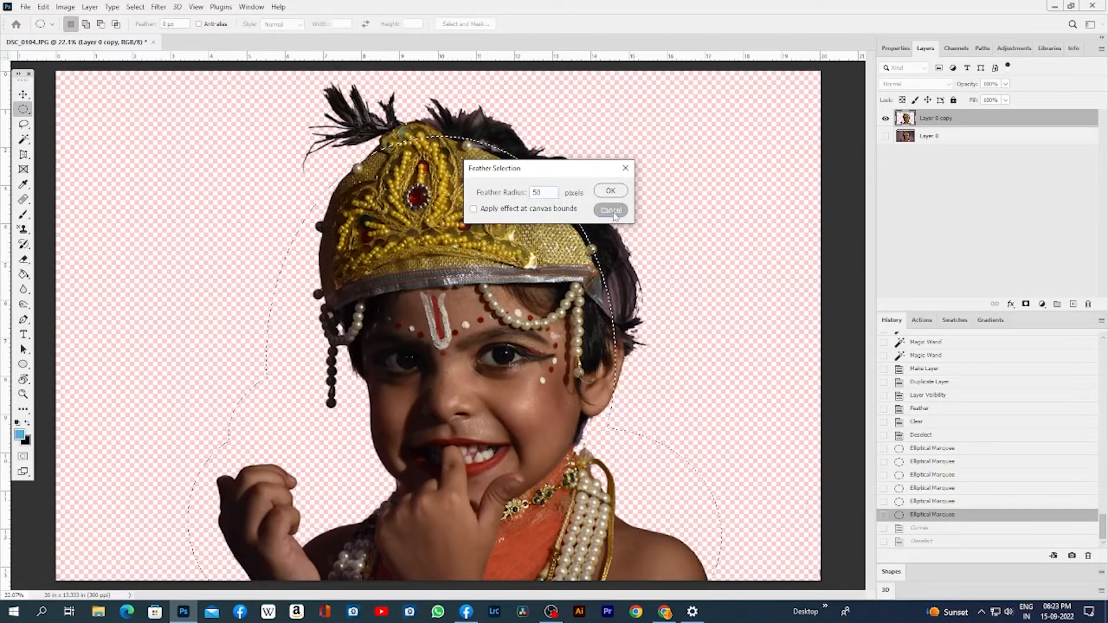
{"action": "key", "text": "Return"}
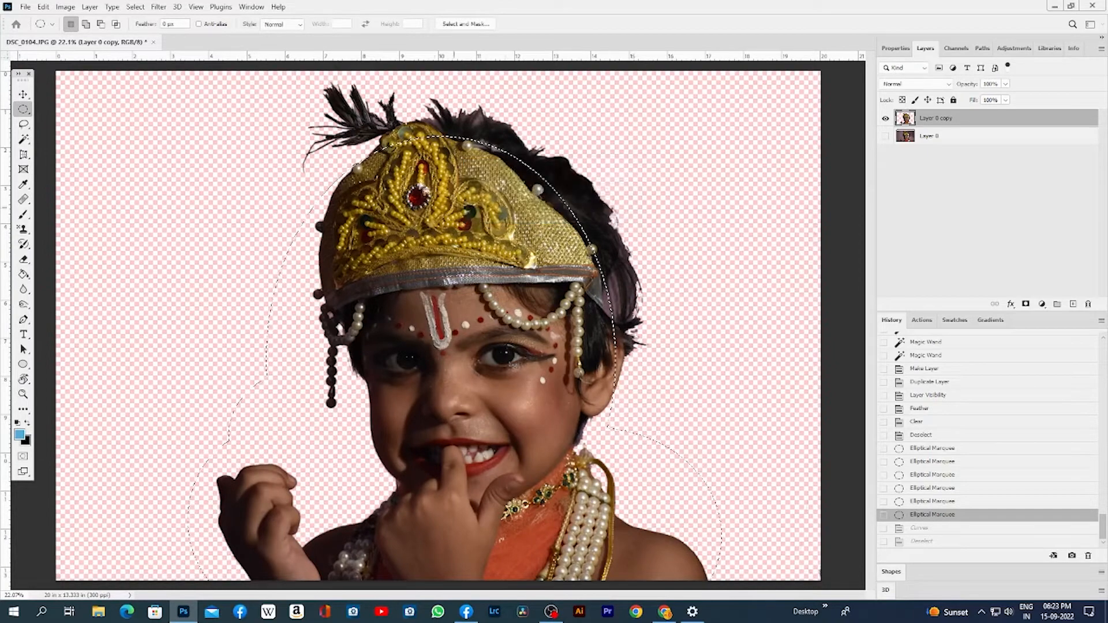
{"action": "right_click", "coordinate": [427, 294]}
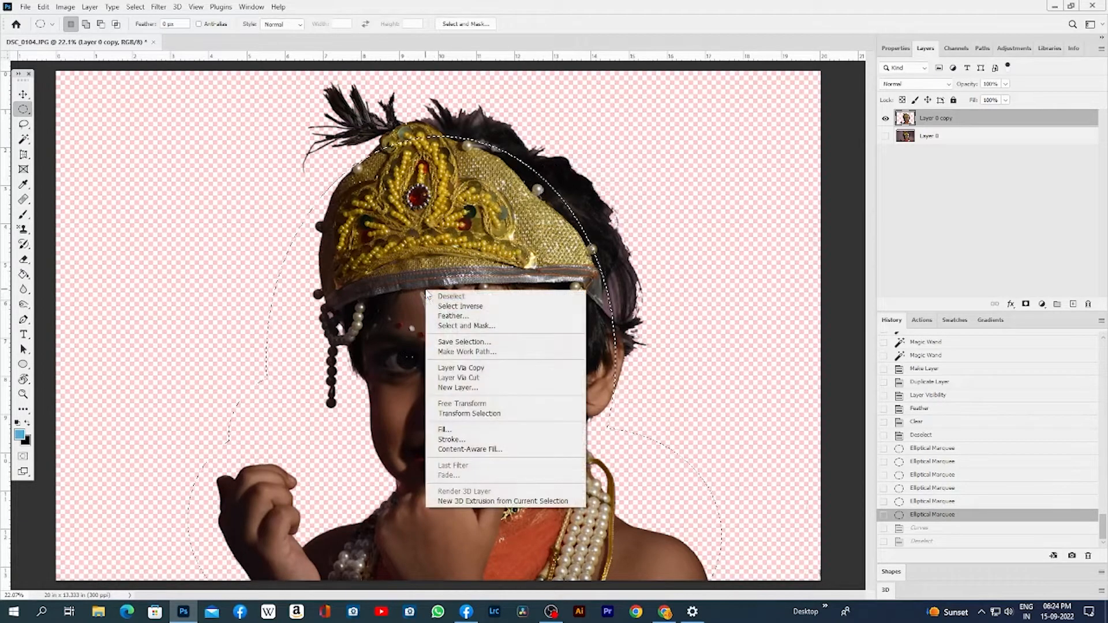
{"action": "left_click", "coordinate": [450, 317]}
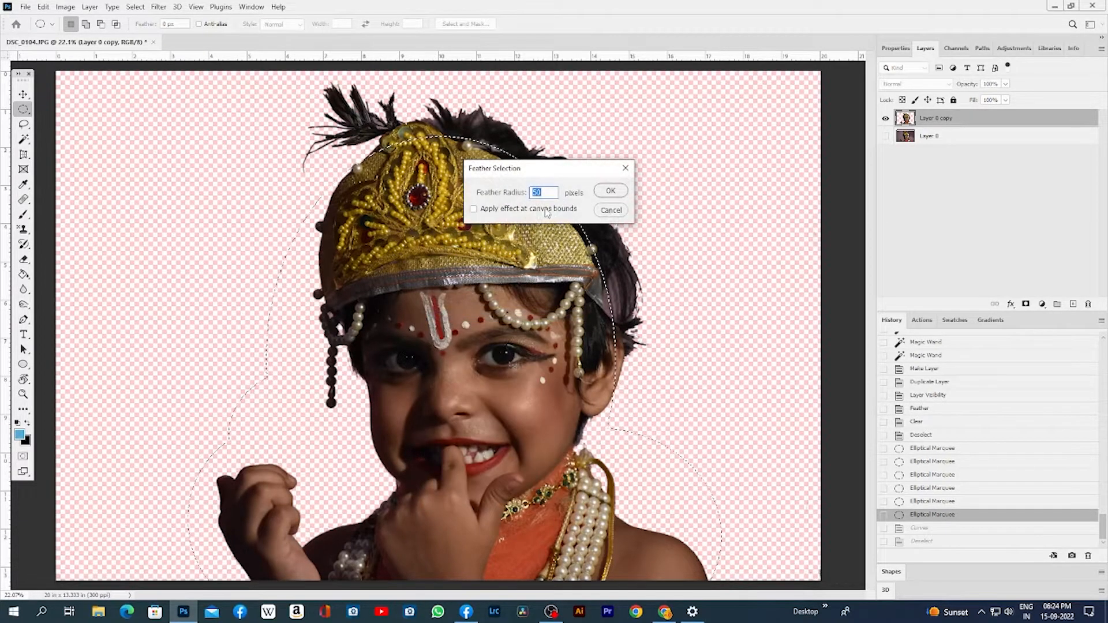
{"action": "key", "text": "Return"}
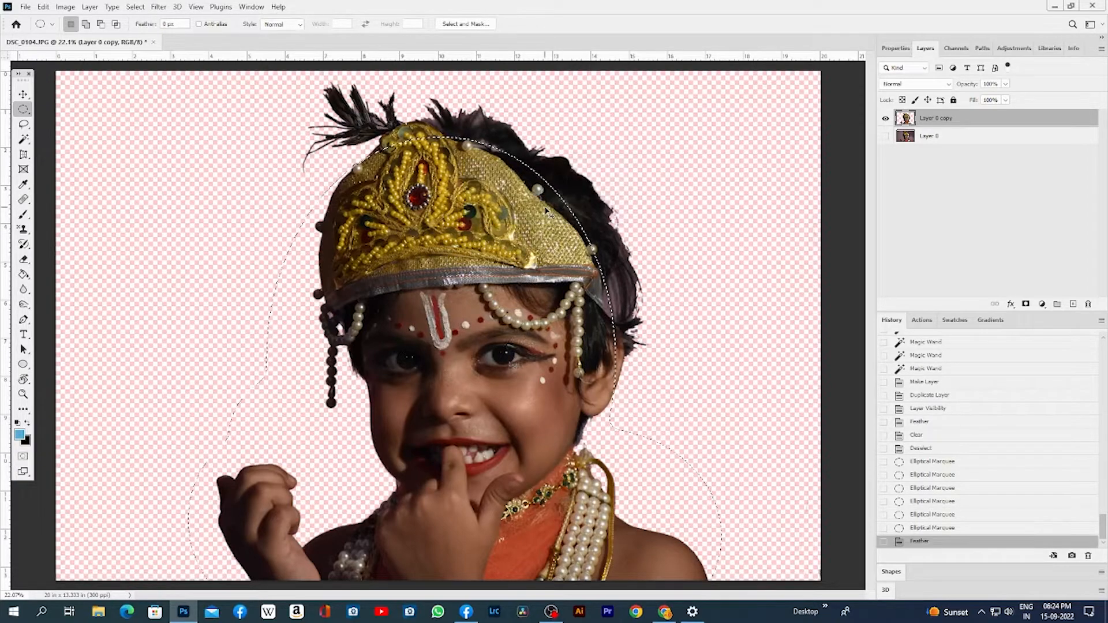
Brighten the feathered elliptical selection with an RGB Curves point at input 87 and output 135, and deselect
{"action": "key", "text": "ctrl+m"}
{"action": "left_click_drag", "start_coordinate": [624, 259], "coordinate": [616, 239]}
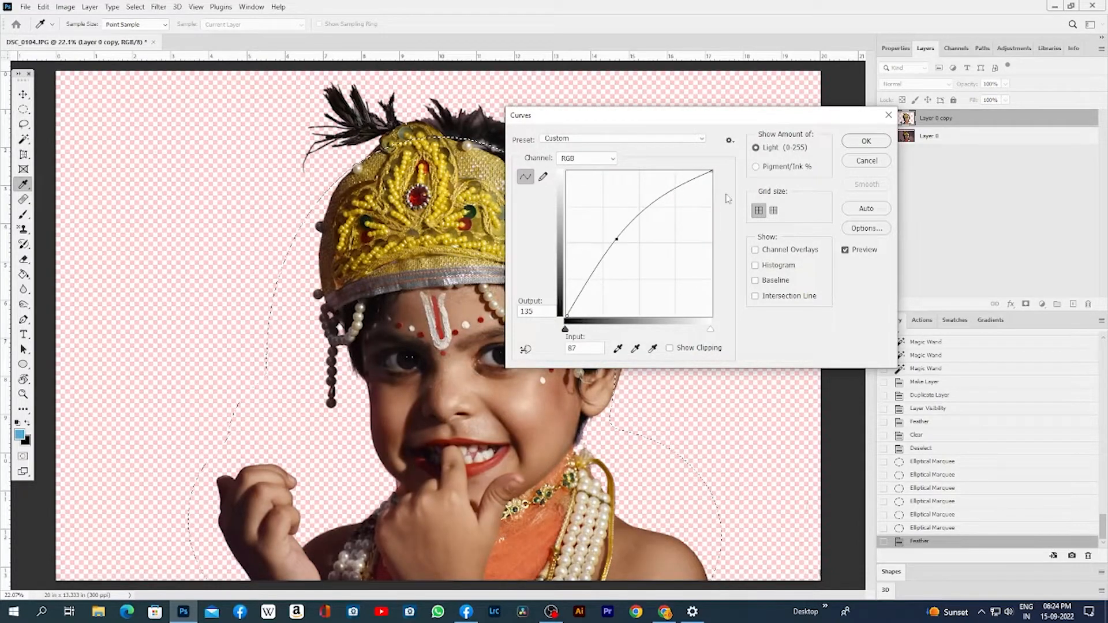
{"action": "left_click", "coordinate": [865, 142]}
{"action": "key", "text": "ctrl+d"}
{"action": "key", "text": "z"}
{"action": "left_click_drag", "start_coordinate": [601, 287], "coordinate": [546, 367]}
Build a combined selection over the child's face, raised hand and shoulders from overlapping rectangles with the Rectangular Marquee tool
{"action": "left_click", "coordinate": [23, 109]}
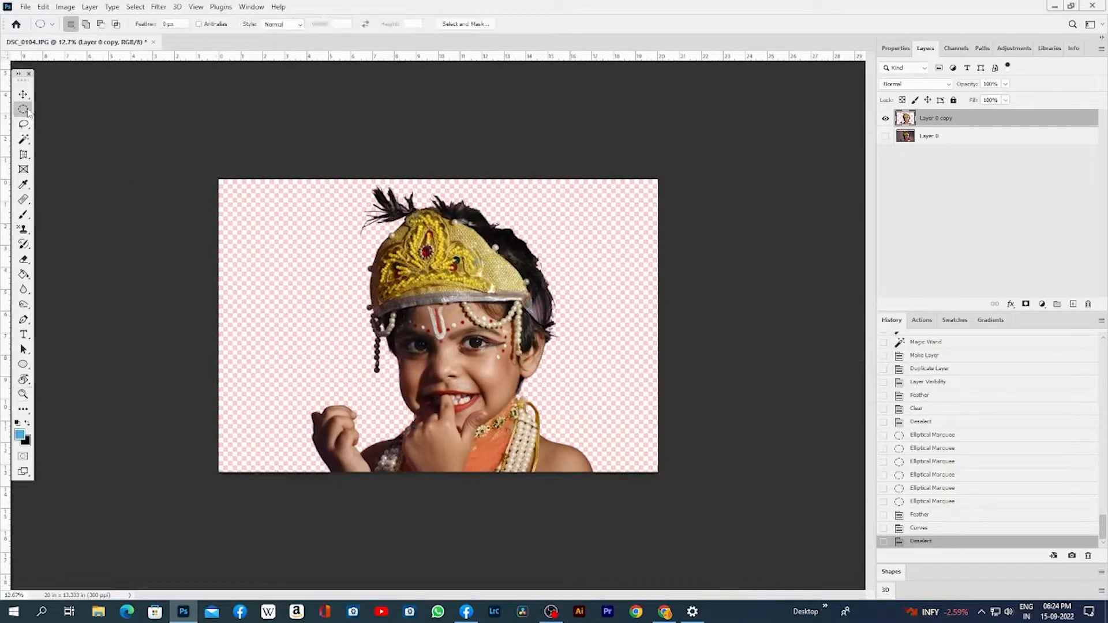
{"action": "left_click", "coordinate": [70, 110]}
{"action": "left_click_drag", "start_coordinate": [359, 259], "coordinate": [485, 371]}
{"action": "left_click_drag", "start_coordinate": [296, 390], "coordinate": [477, 483]}
{"action": "left_click_drag", "start_coordinate": [432, 404], "coordinate": [566, 481]}
{"action": "left_click_drag", "start_coordinate": [420, 307], "coordinate": [550, 442]}
{"action": "left_click_drag", "start_coordinate": [360, 346], "coordinate": [419, 401]}
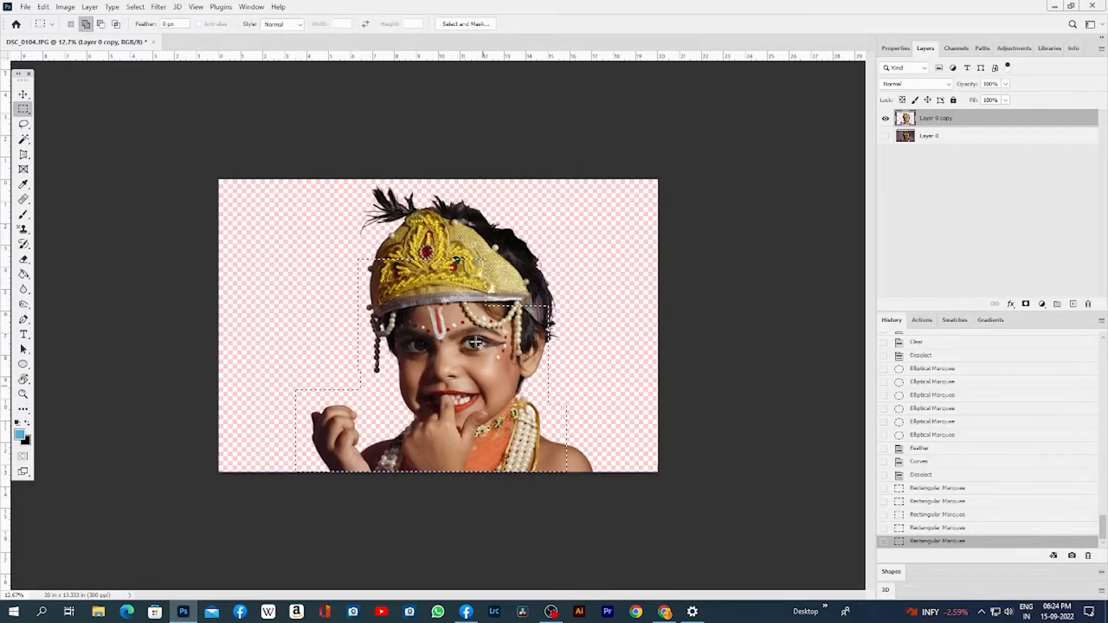
Feather the combined rectangular selection twice with a radius of 50 pixels each time
{"action": "right_click", "coordinate": [453, 292]}
{"action": "left_click", "coordinate": [500, 319]}
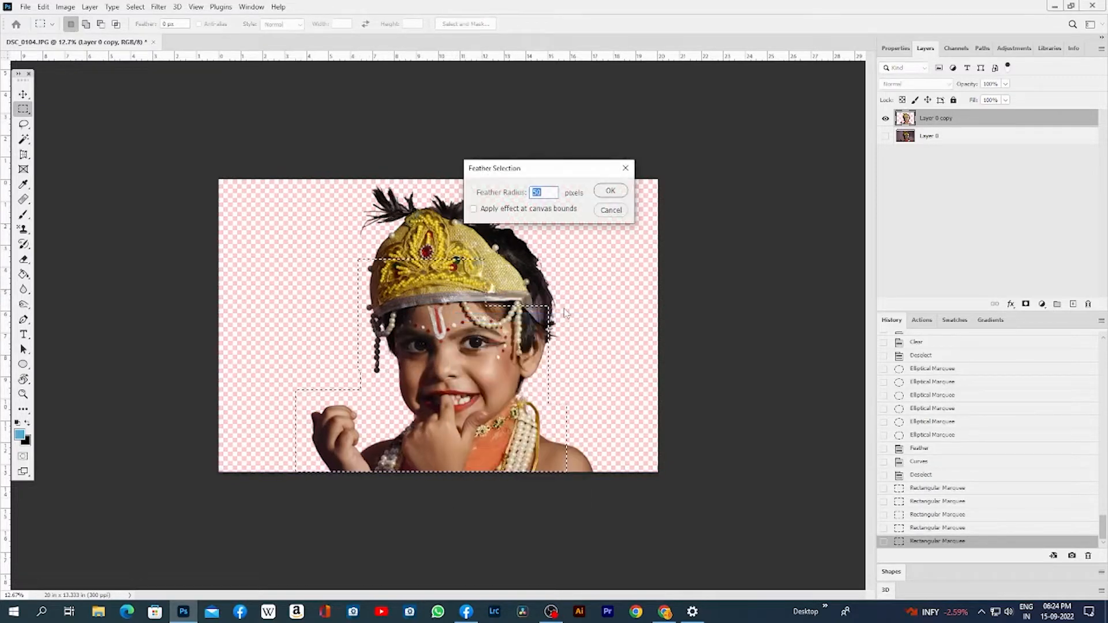
{"action": "key", "text": "Return"}
{"action": "right_click", "coordinate": [481, 315]}
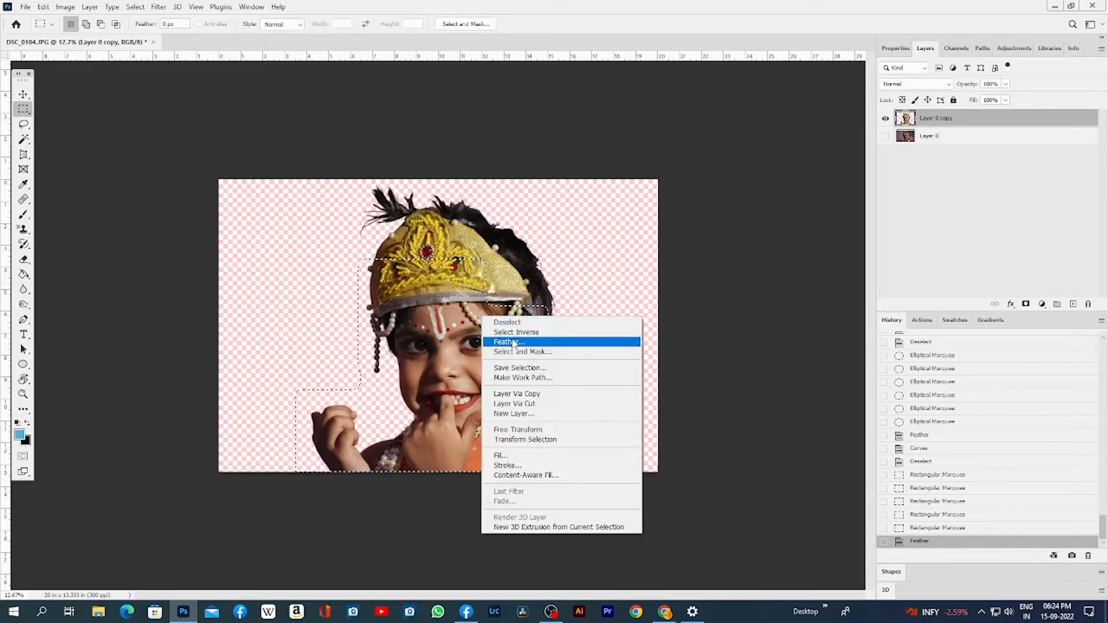
{"action": "left_click", "coordinate": [514, 342]}
{"action": "key", "text": "Return"}
Brighten the feathered rectangular selection by slightly raising the midtones with Curves, and deselect
{"action": "key", "text": "ctrl+m"}
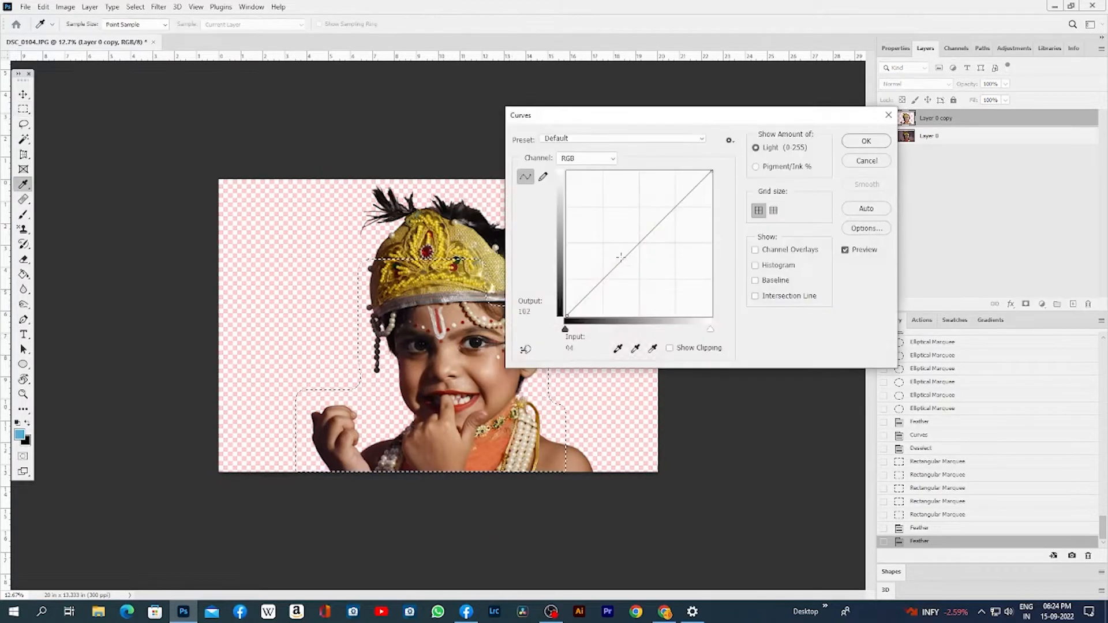
{"action": "left_click_drag", "start_coordinate": [623, 258], "coordinate": [619, 253]}
{"action": "key", "text": "Return"}
{"action": "key", "text": "ctrl+d"}
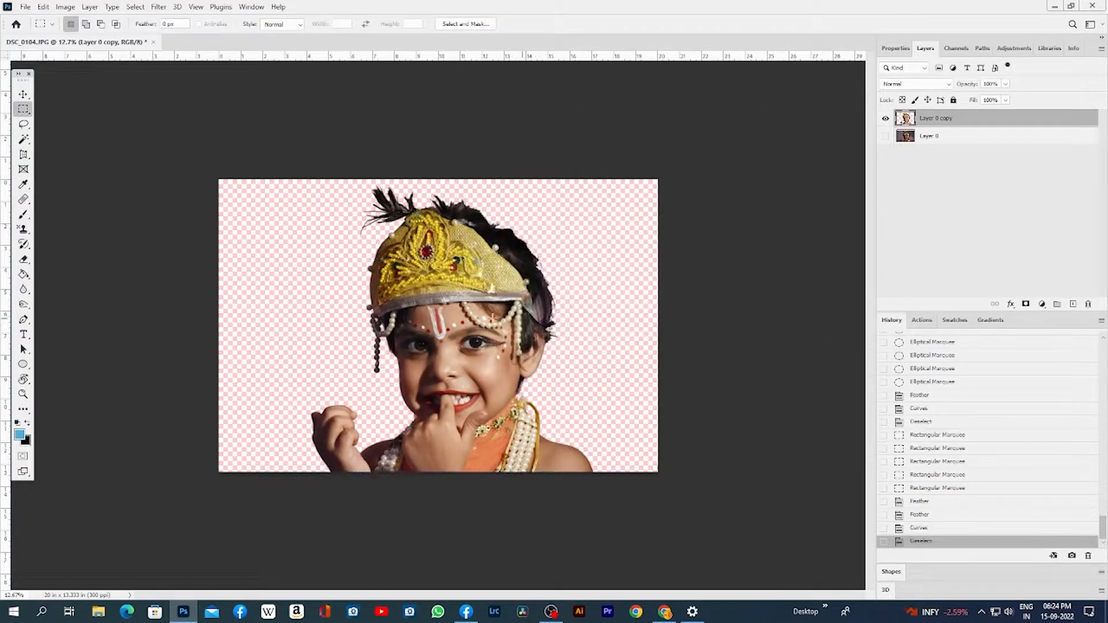
Move the child cutout on Layer 0 copy to the right edge of the canvas with the Move tool
{"action": "left_click", "coordinate": [25, 113]}
{"action": "left_click", "coordinate": [25, 99]}
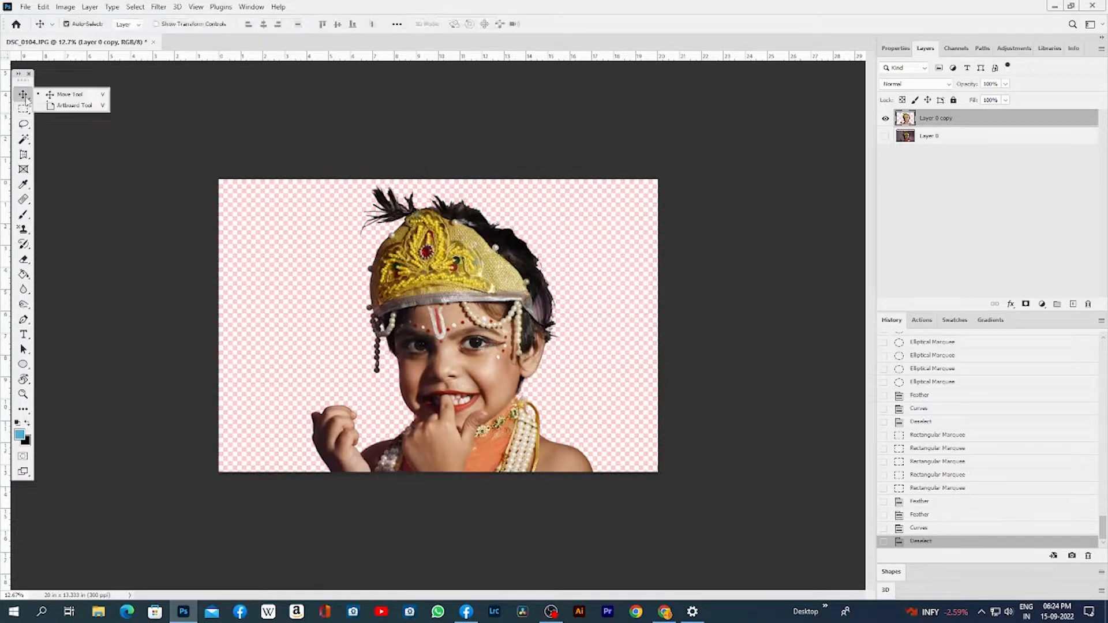
{"action": "left_click", "coordinate": [57, 95]}
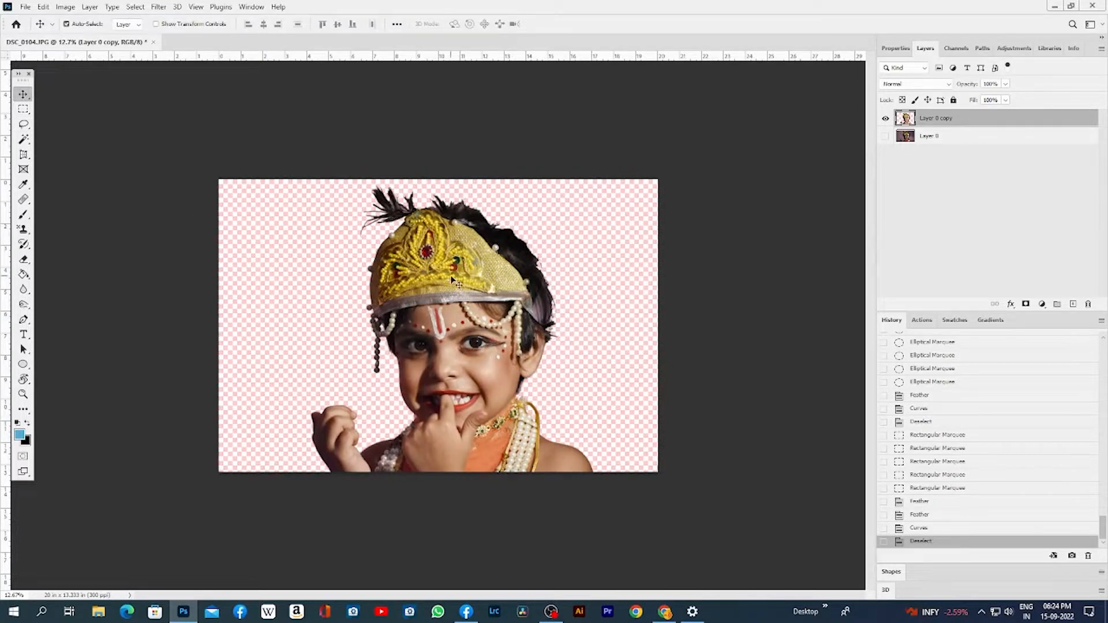
{"action": "left_click_drag", "start_coordinate": [455, 282], "coordinate": [532, 289]}
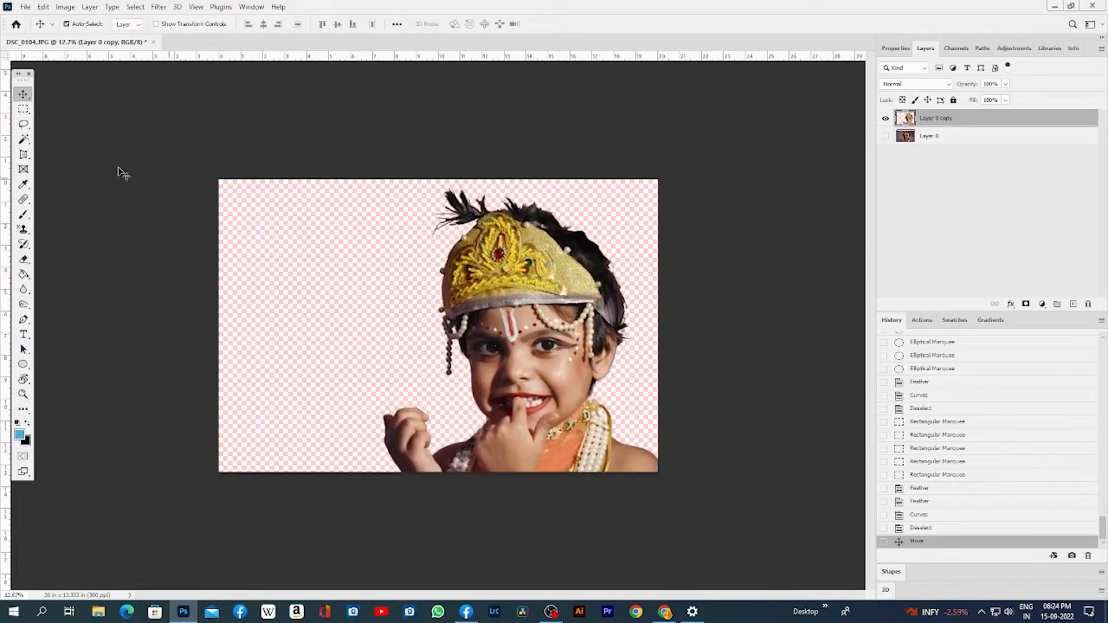
Switch to the Artboard tool to view its options, and return to the Move tool
{"action": "right_click", "coordinate": [25, 98]}
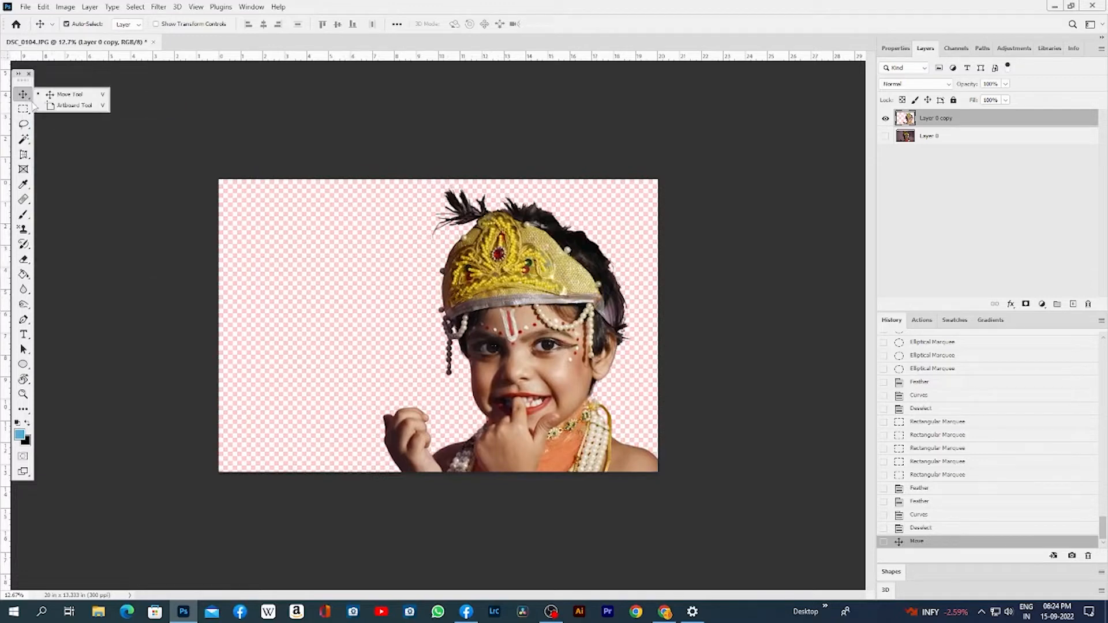
{"action": "left_click", "coordinate": [68, 107]}
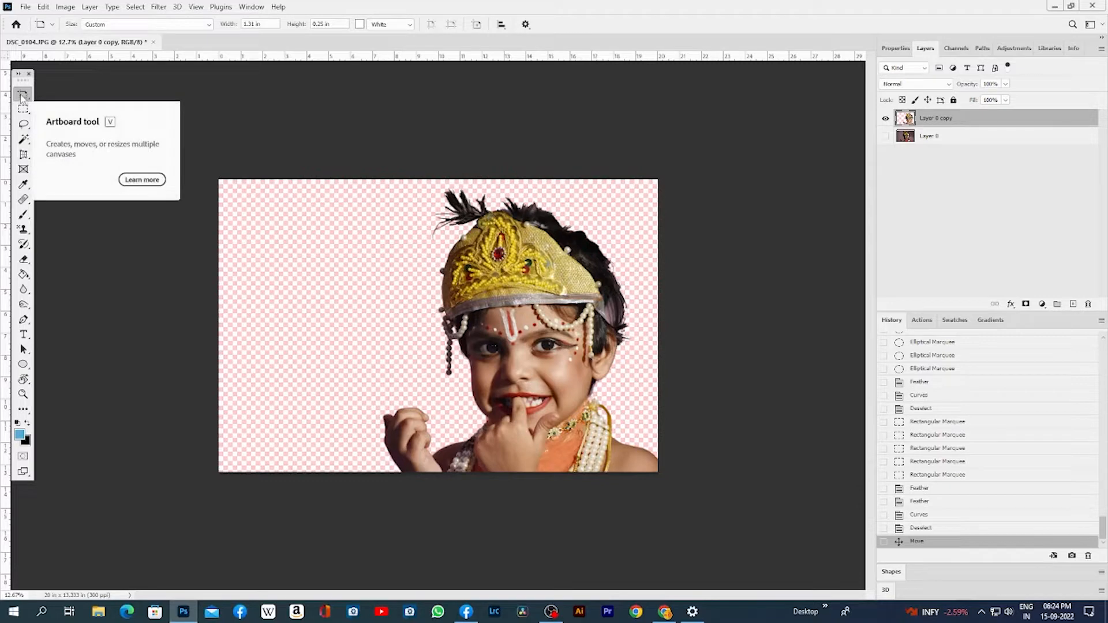
{"action": "right_click", "coordinate": [21, 97]}
{"action": "left_click", "coordinate": [61, 93]}
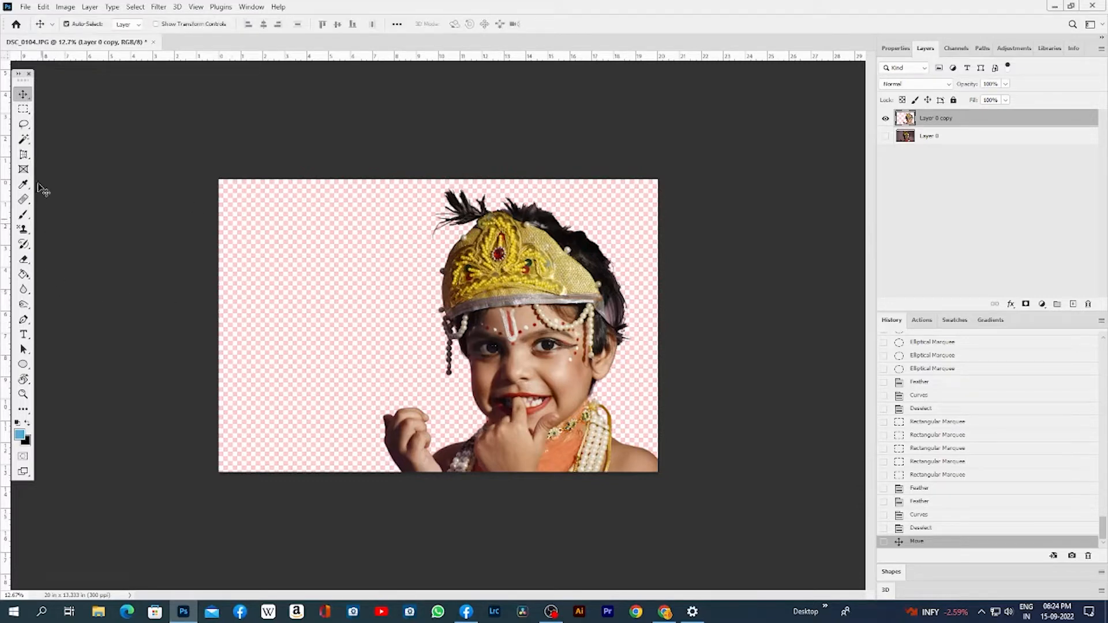
Activate the Crop tool in place of the Perspective Crop tool
{"action": "left_click", "coordinate": [23, 155]}
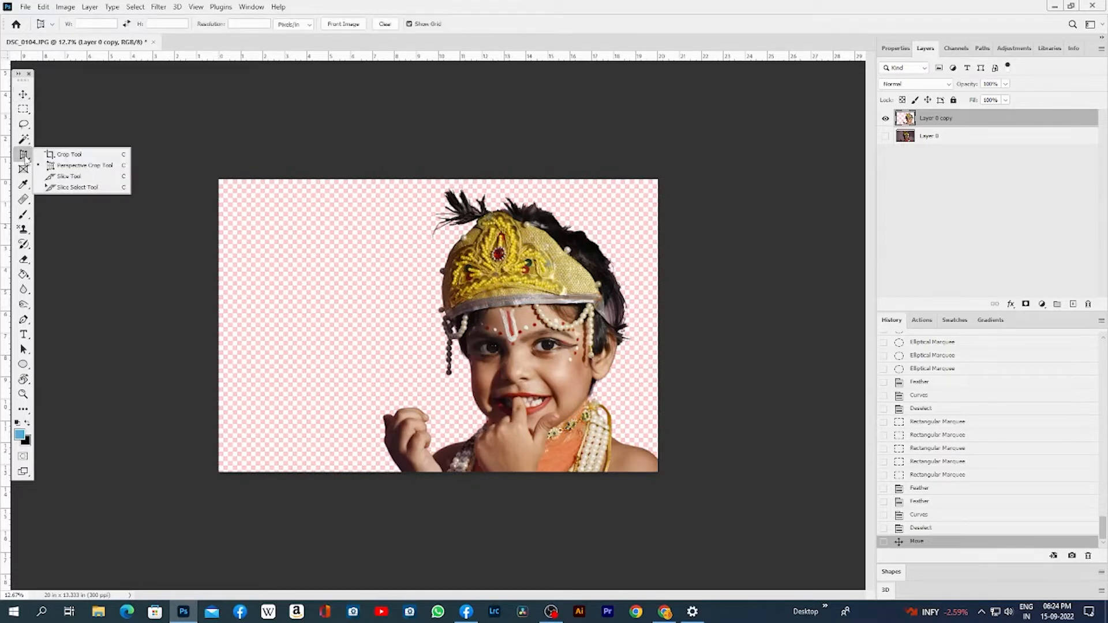
{"action": "left_click", "coordinate": [68, 154]}
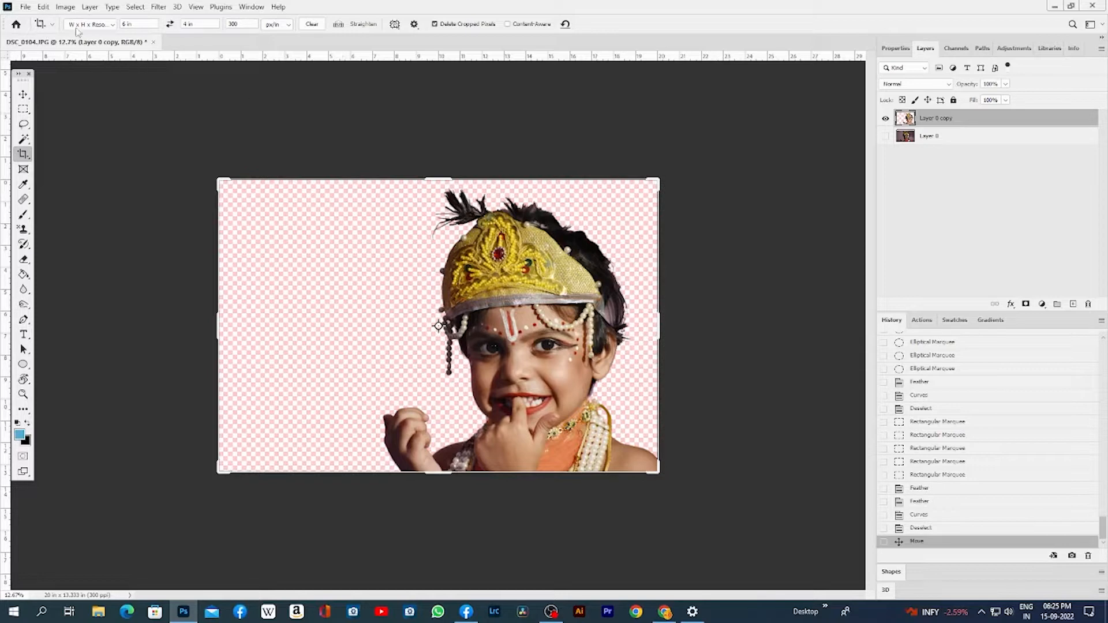
Hide all the panels and toolbars and restore them, repeating the toggle several times
{"action": "key", "text": "Tab"}
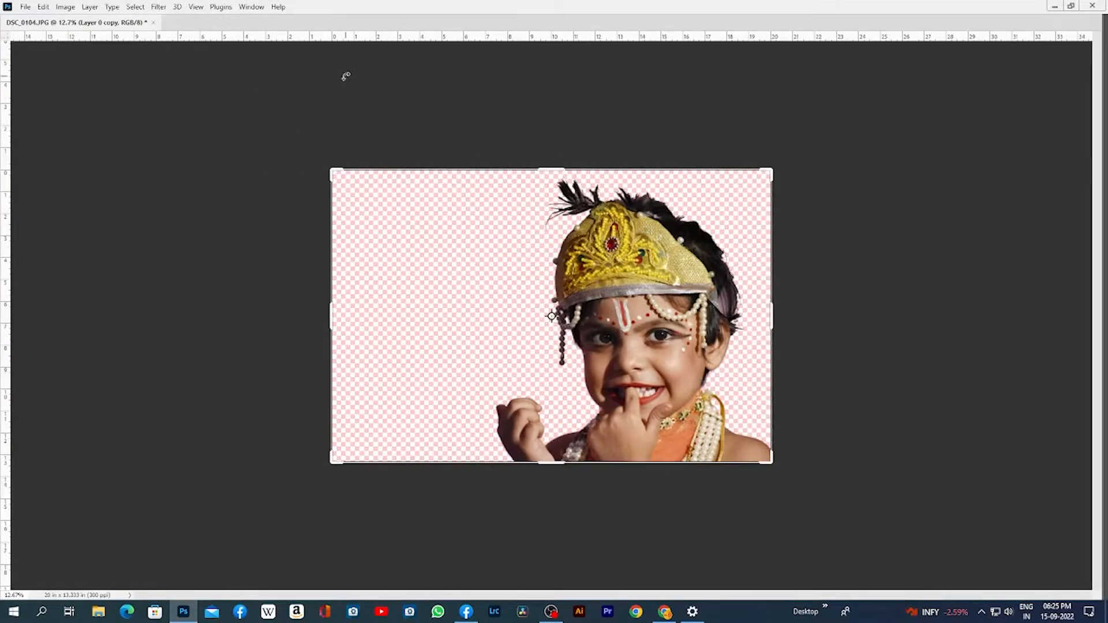
{"action": "key", "text": "Tab"}
{"action": "key", "text": "Tab"}
{"action": "key", "text": "Tab"}
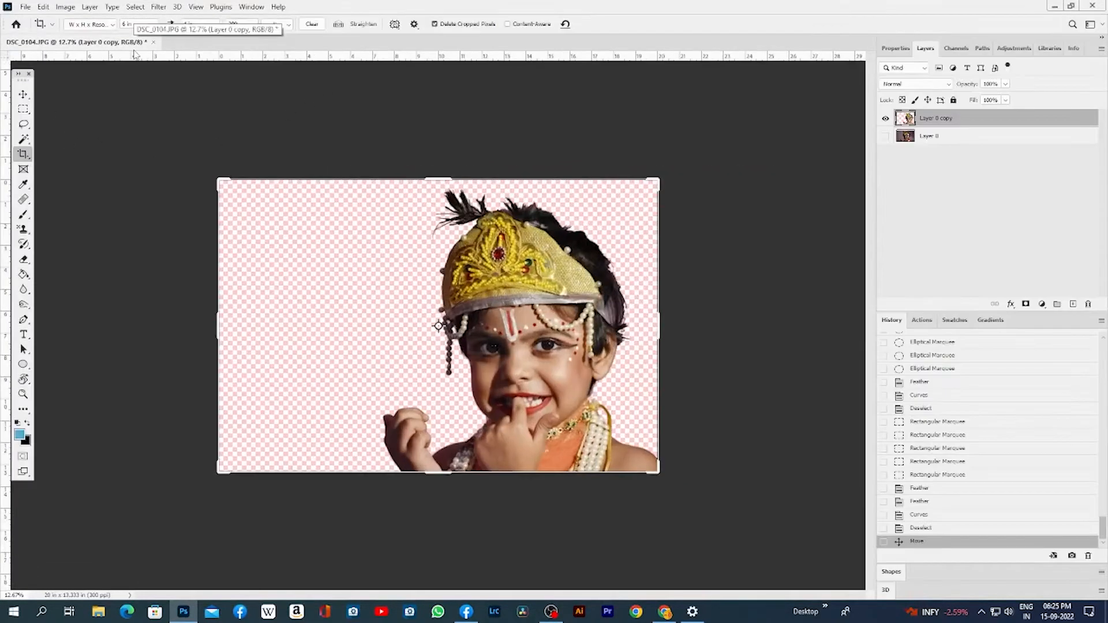
{"action": "key", "text": "Tab"}
{"action": "key", "text": "Tab"}
{"action": "key", "text": "Tab"}
{"action": "key", "text": "Tab"}
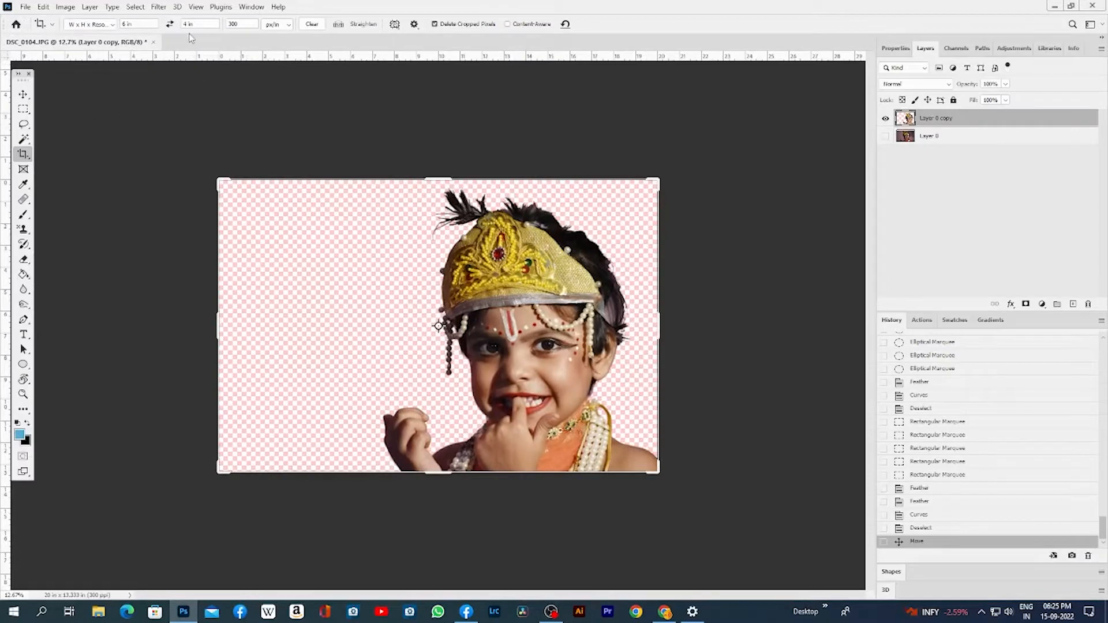
{"action": "key", "text": "Tab"}
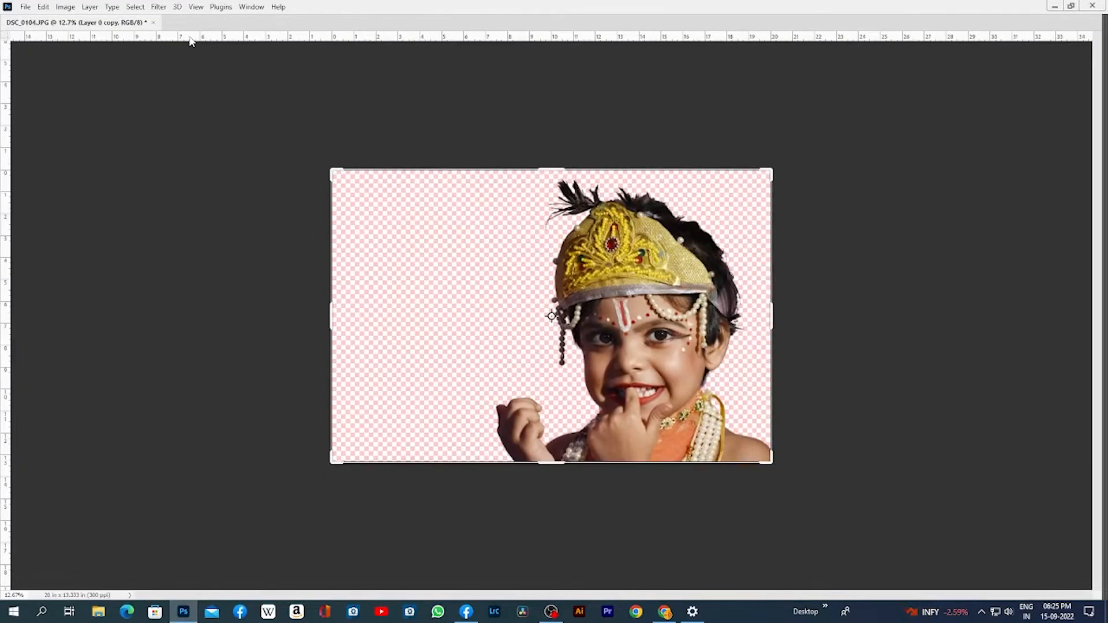
{"action": "key", "text": "Tab"}
Hide only the Tools panel and show it again
{"action": "left_click", "coordinate": [252, 6]}
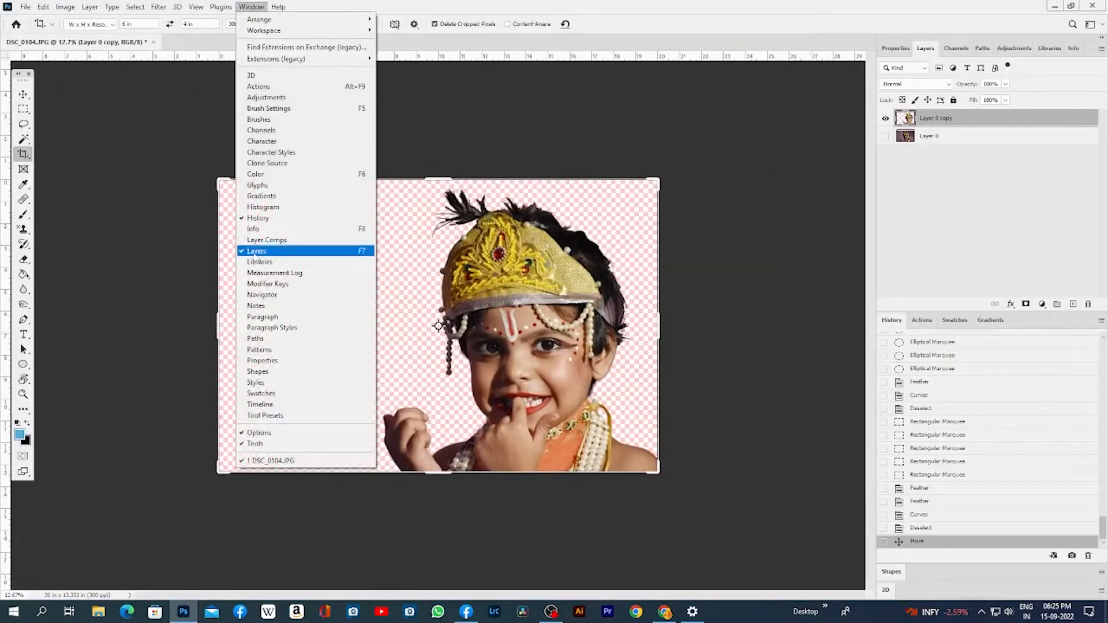
{"action": "left_click", "coordinate": [286, 444]}
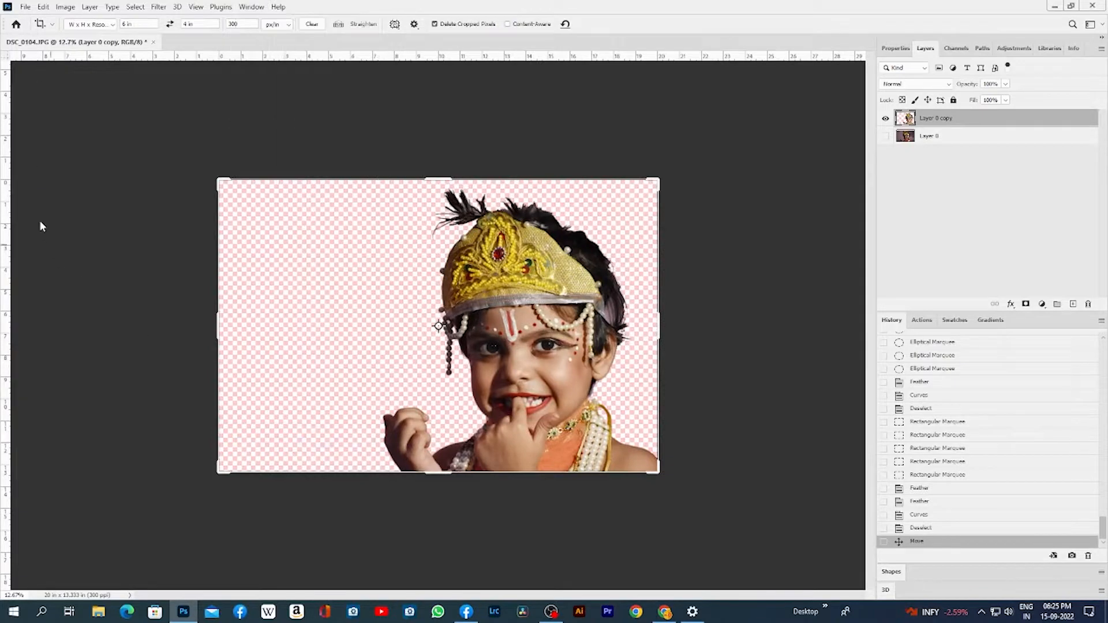
{"action": "left_click", "coordinate": [256, 8]}
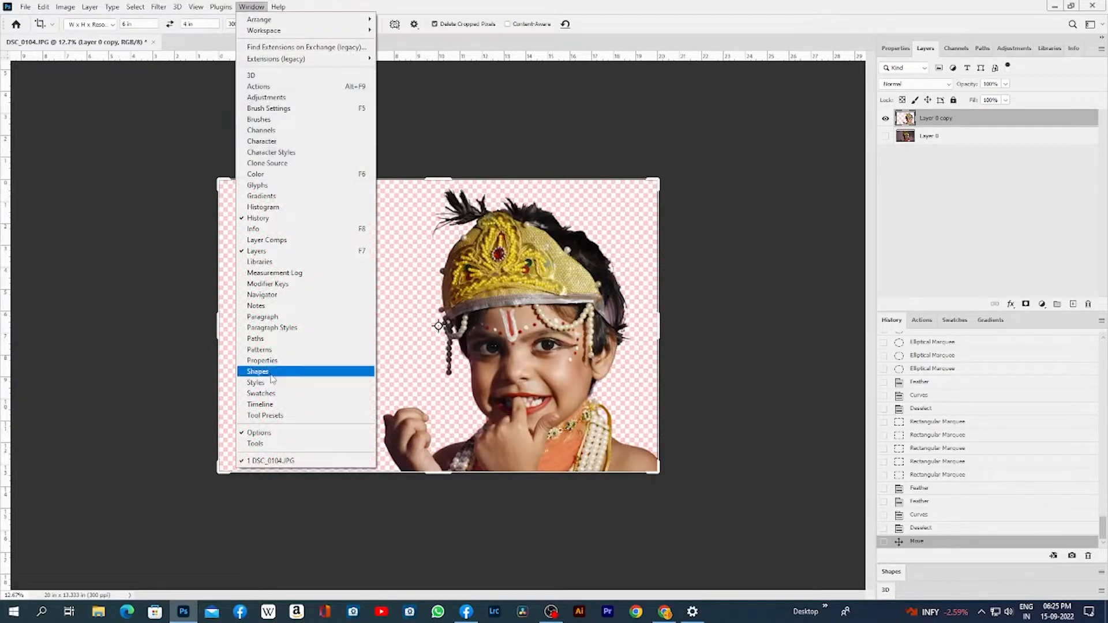
{"action": "left_click", "coordinate": [272, 443]}
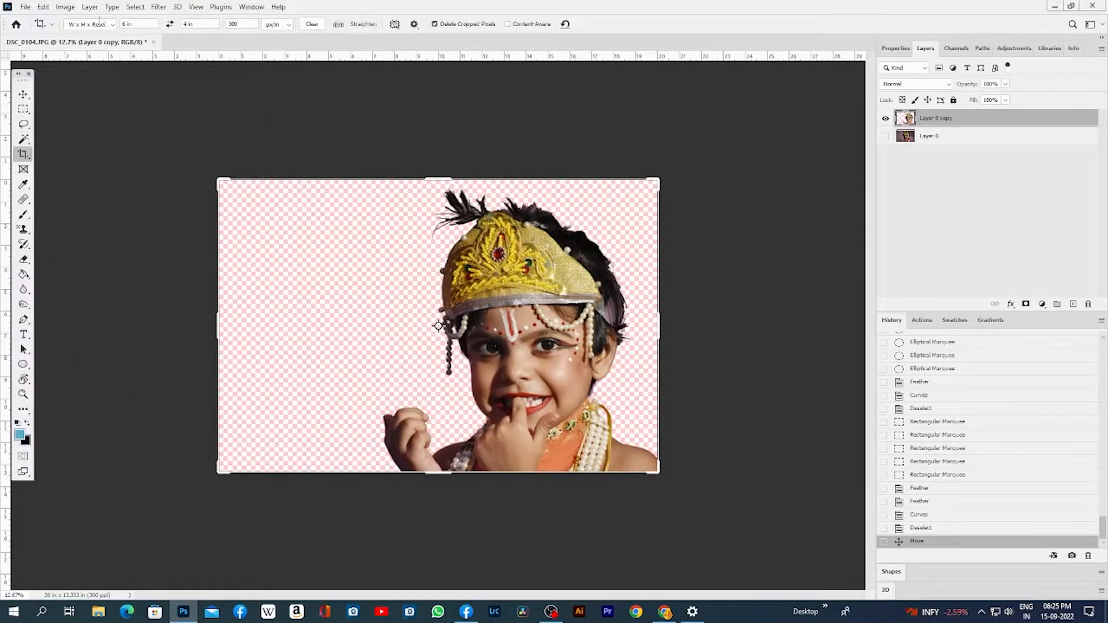
Try the two-column layout of the Tools panel, return it to one column, and close the panel
{"action": "left_click", "coordinate": [18, 74]}
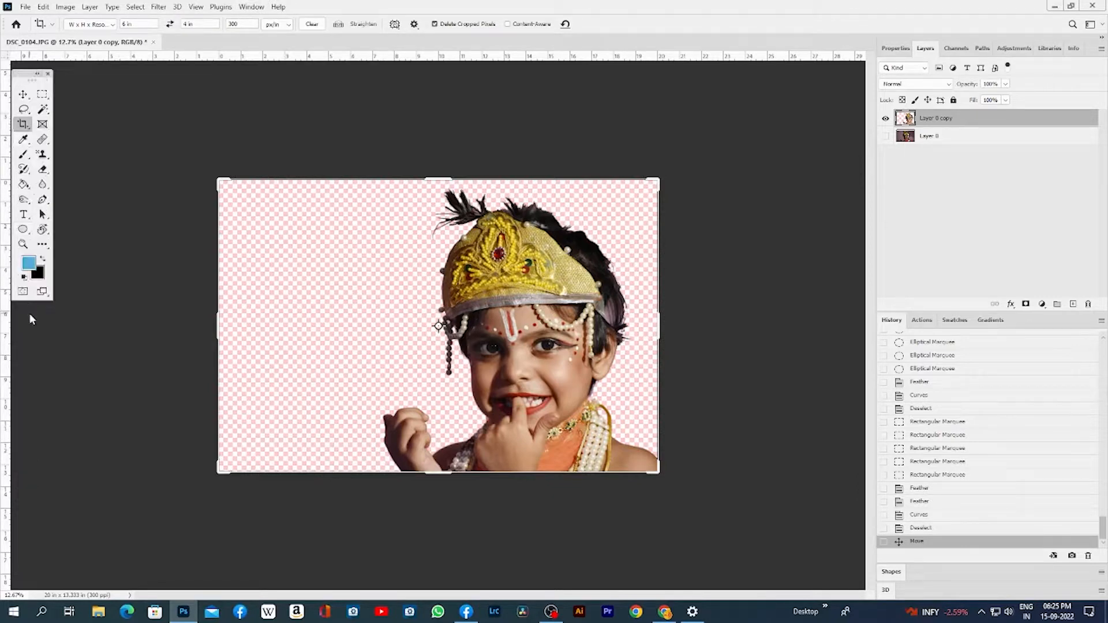
{"action": "left_click", "coordinate": [36, 74]}
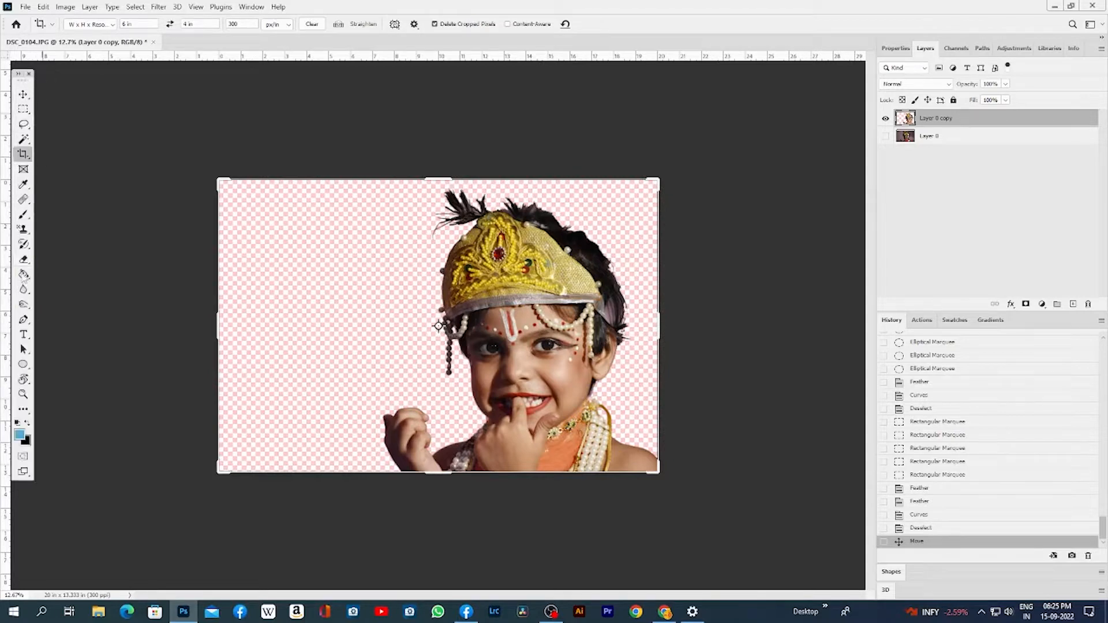
{"action": "left_click", "coordinate": [29, 75]}
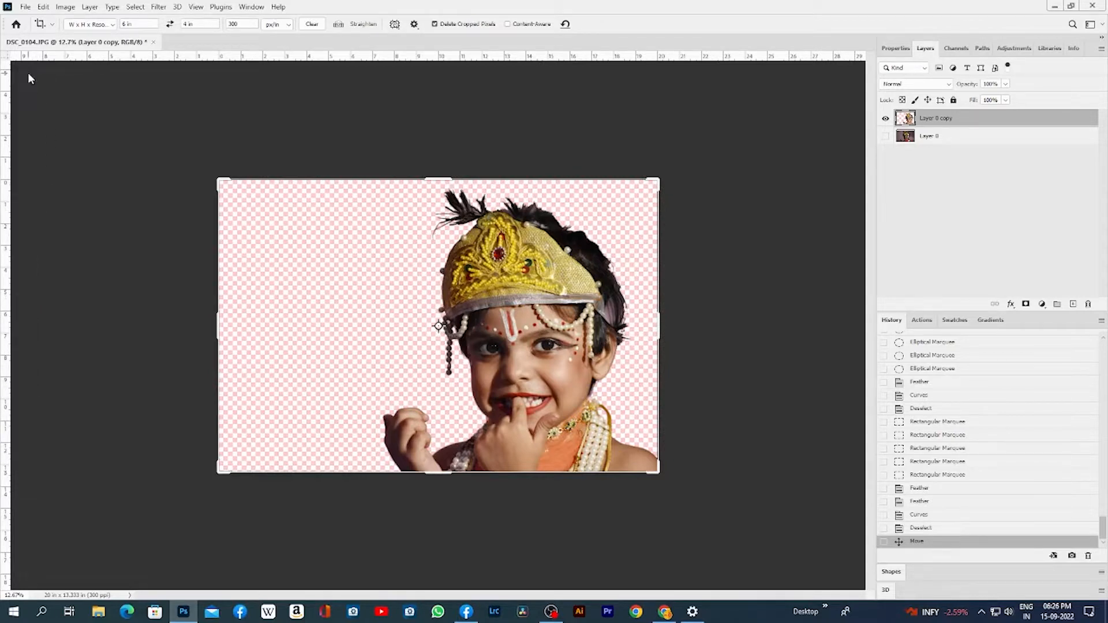
Show the Tools panel again, try its two-column layout, move it slightly down, and return it to one column
{"action": "left_click", "coordinate": [263, 13]}
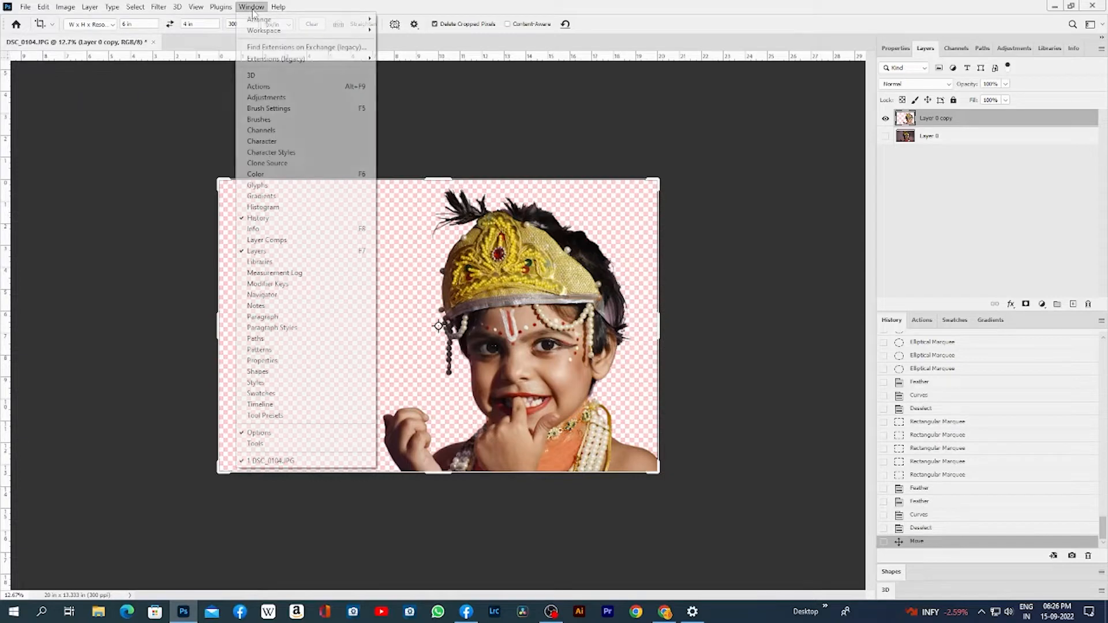
{"action": "left_click", "coordinate": [262, 443]}
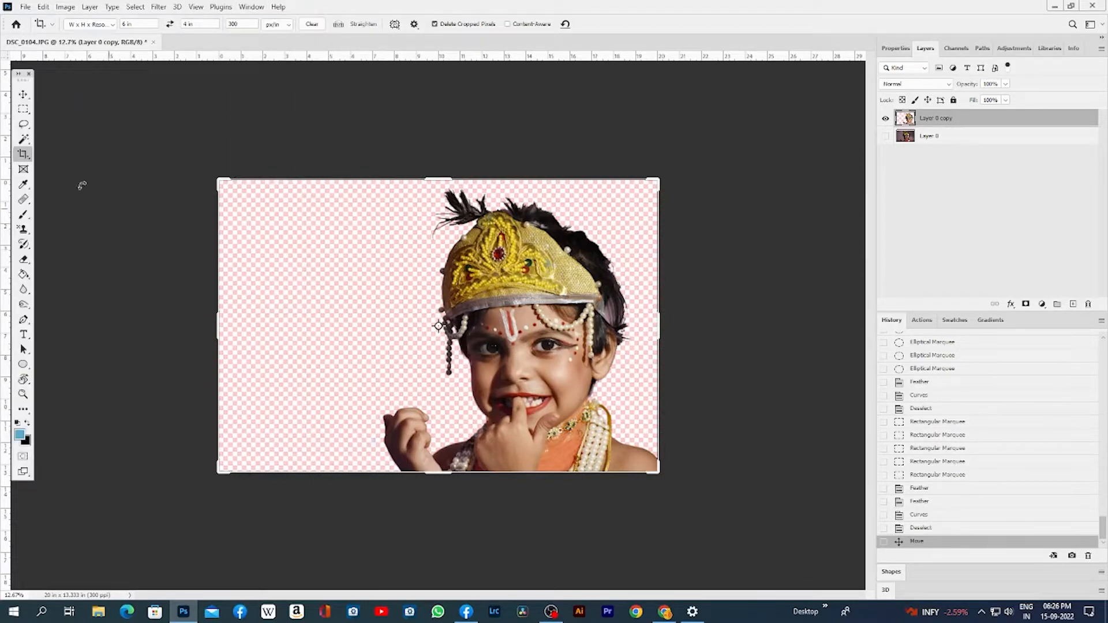
{"action": "left_click", "coordinate": [18, 74]}
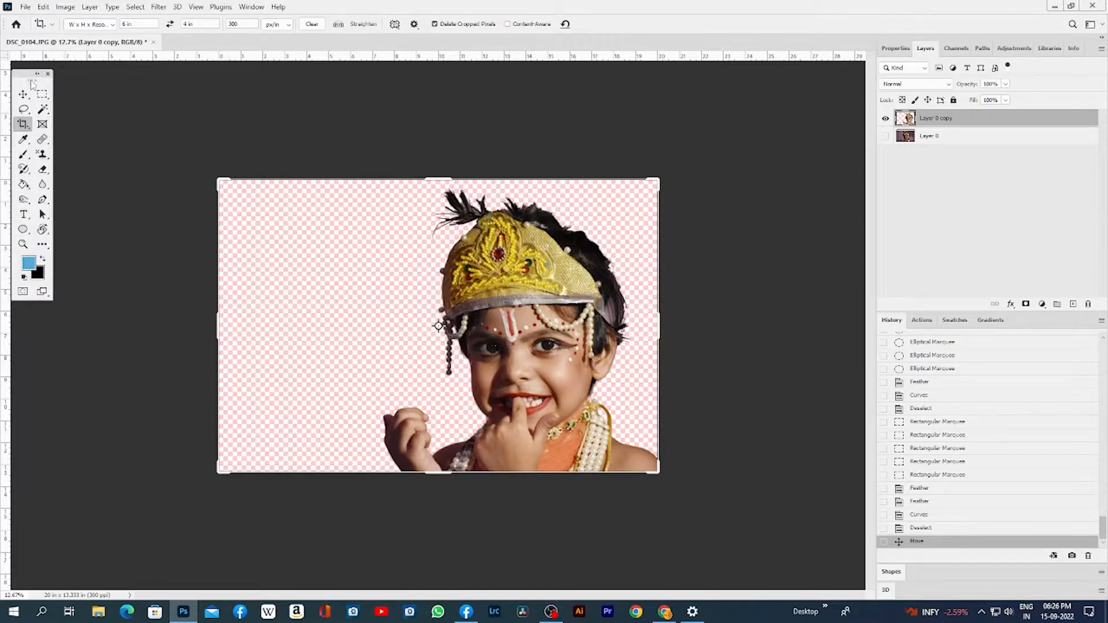
{"action": "left_click_drag", "start_coordinate": [27, 78], "coordinate": [29, 111]}
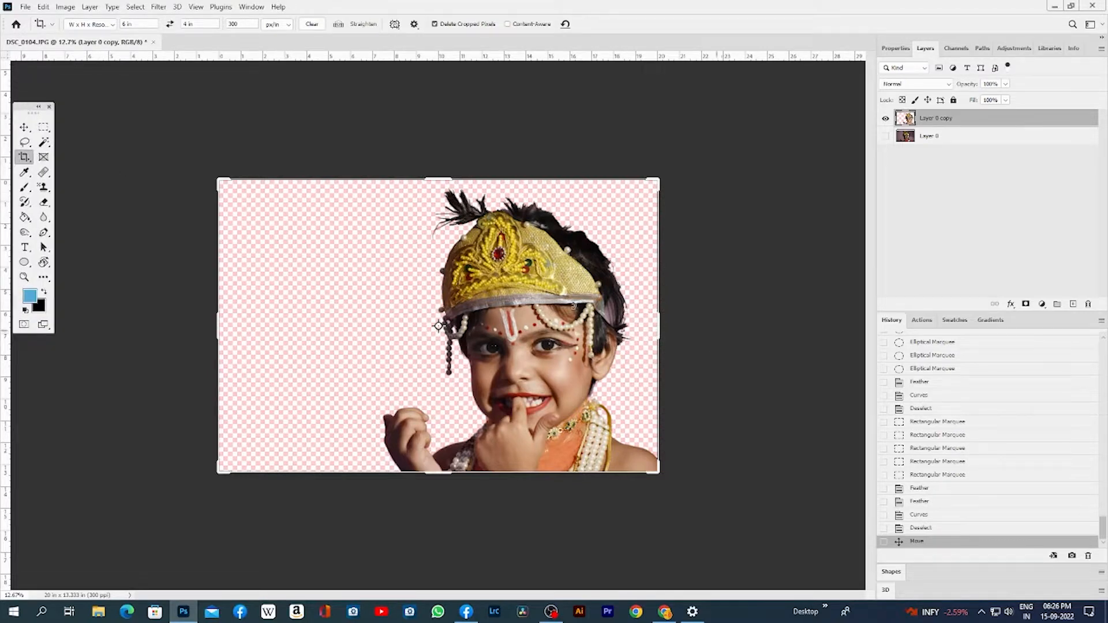
{"action": "left_click", "coordinate": [39, 106]}
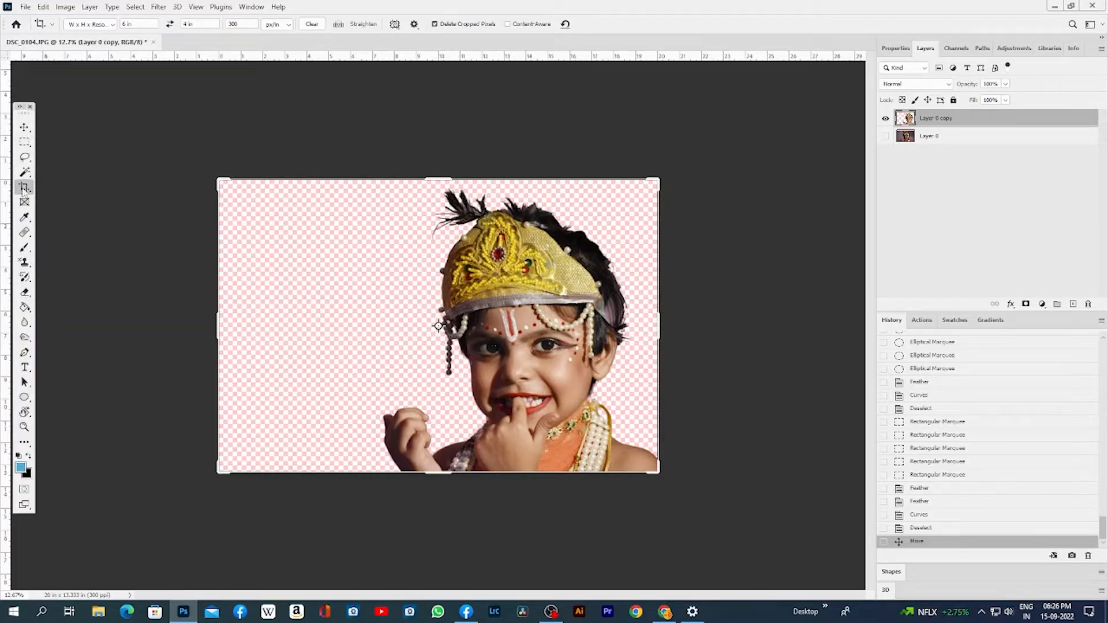
Reposition the child inside the crop frame and swap the crop dimensions to 4 × 6 in, keeping 300 px/in
{"action": "left_click", "coordinate": [403, 224]}
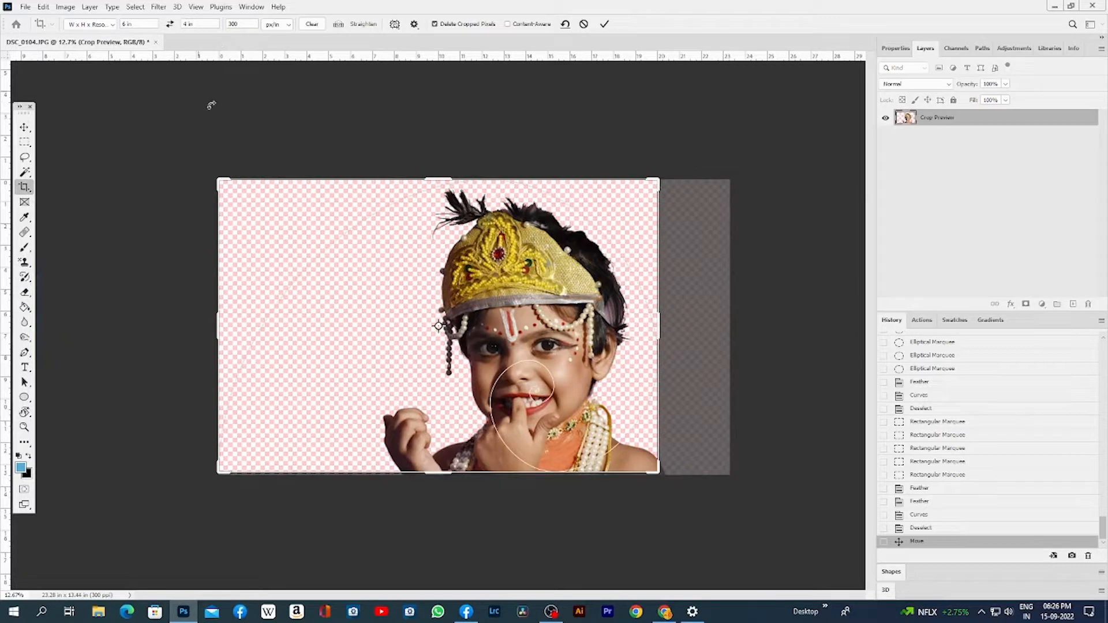
{"action": "mouse_move", "coordinate": [526, 252]}
{"action": "left_mouse_down"}
{"action": "mouse_move", "coordinate": [556, 254]}
{"action": "mouse_move", "coordinate": [518, 255]}
{"action": "left_mouse_up"}
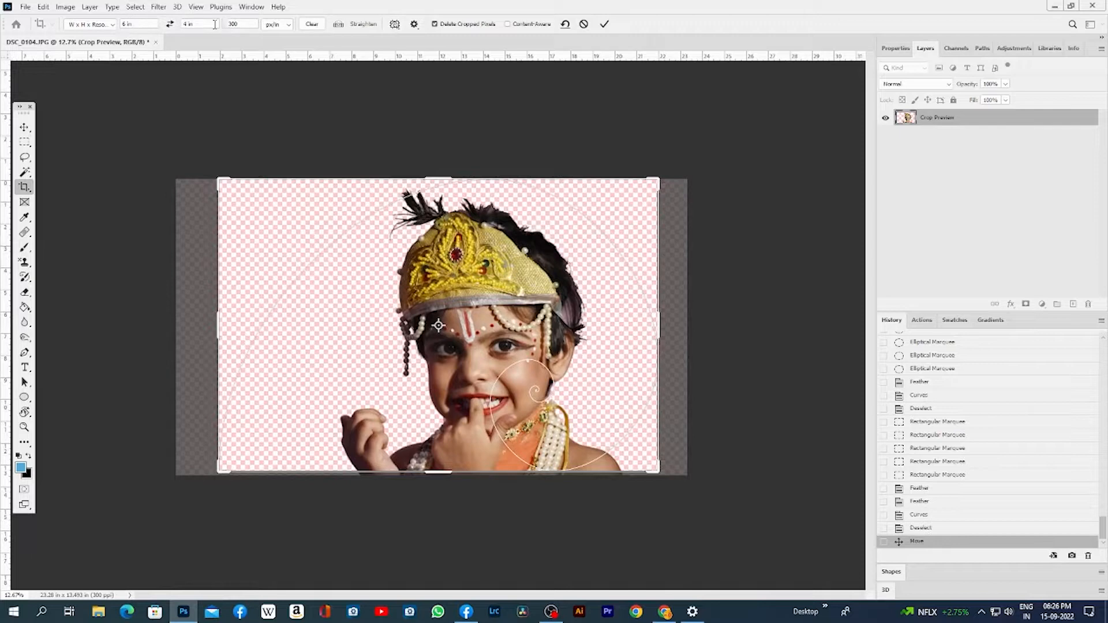
{"action": "left_click", "coordinate": [170, 24]}
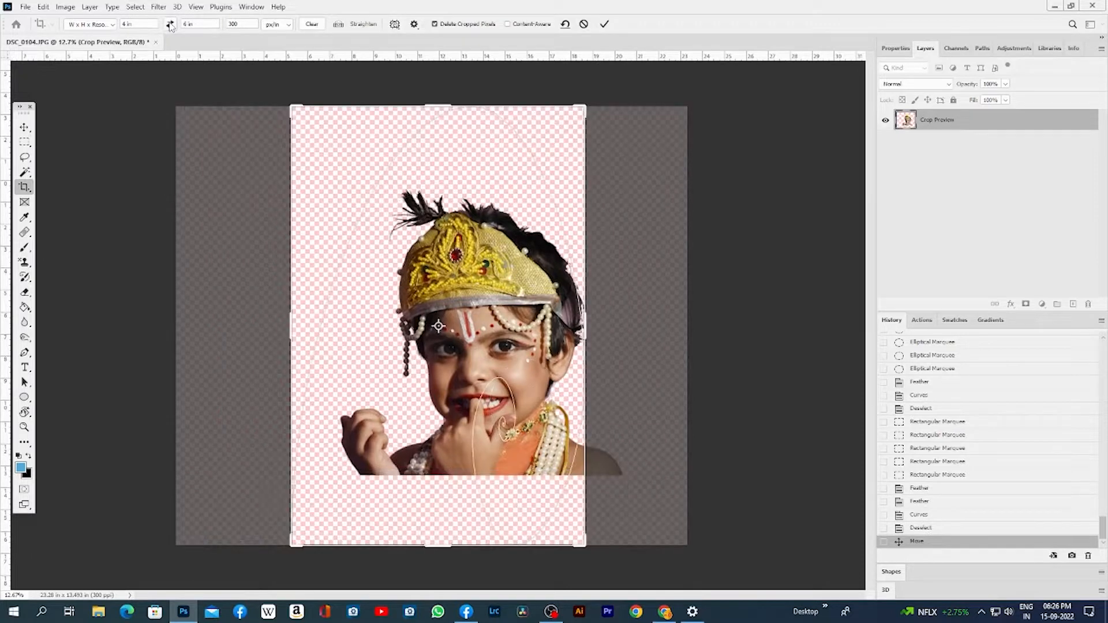
{"action": "left_click", "coordinate": [169, 25]}
{"action": "left_click", "coordinate": [169, 25]}
{"action": "left_click", "coordinate": [280, 25]}
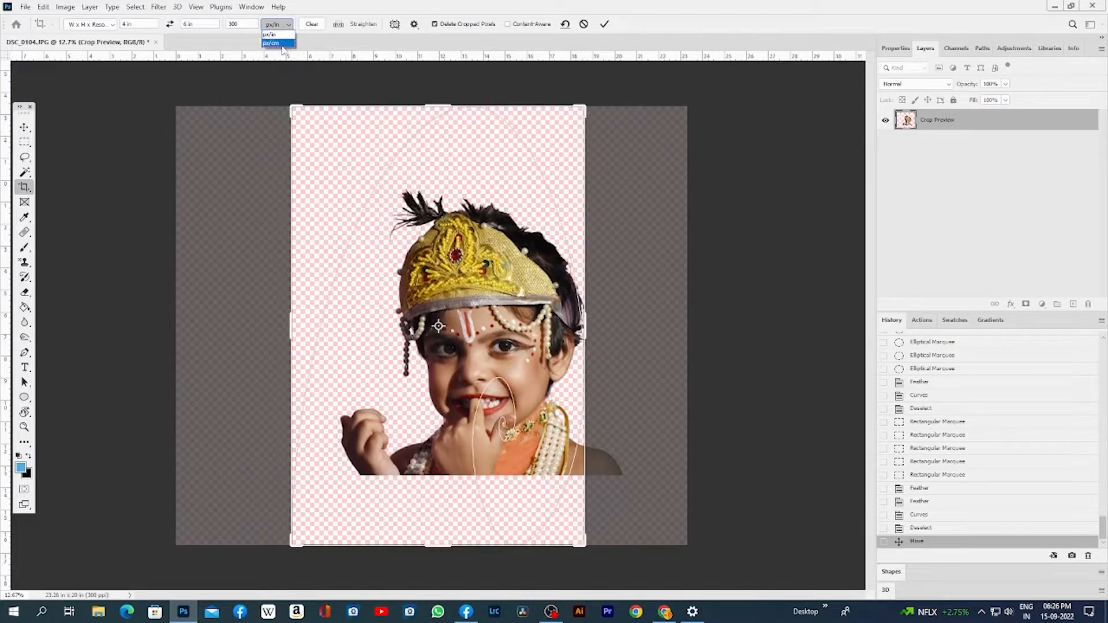
{"action": "left_click", "coordinate": [315, 26]}
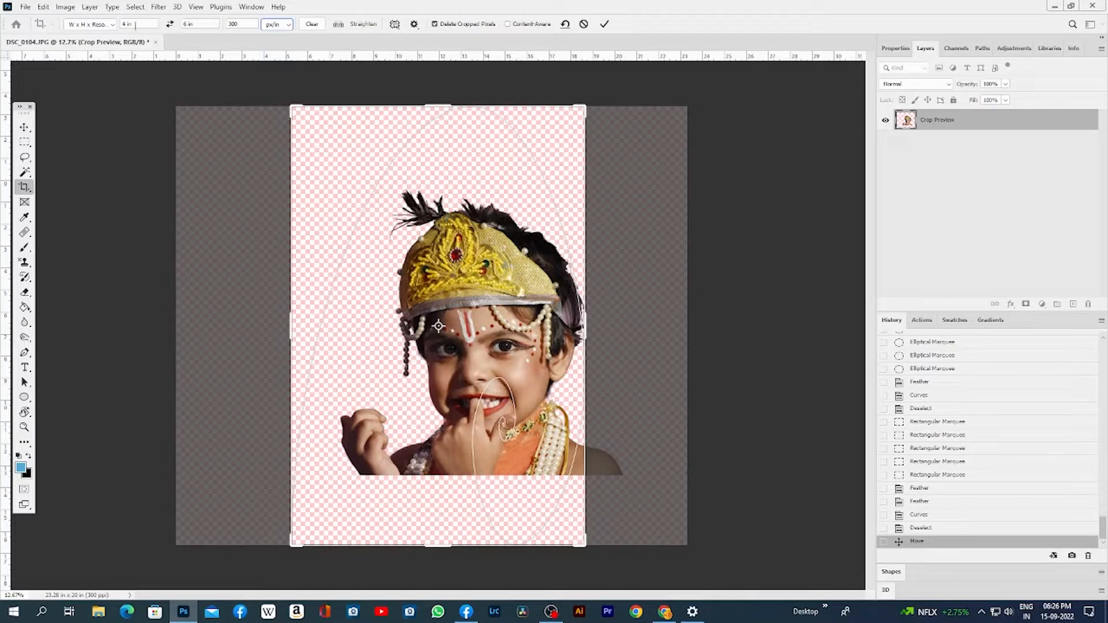
{"action": "left_click", "coordinate": [311, 25]}
Try the Rule of Thirds, Diagonal, Golden Ratio and Golden Spiral crop overlays, ending with Rule of Thirds
{"action": "left_click", "coordinate": [393, 25]}
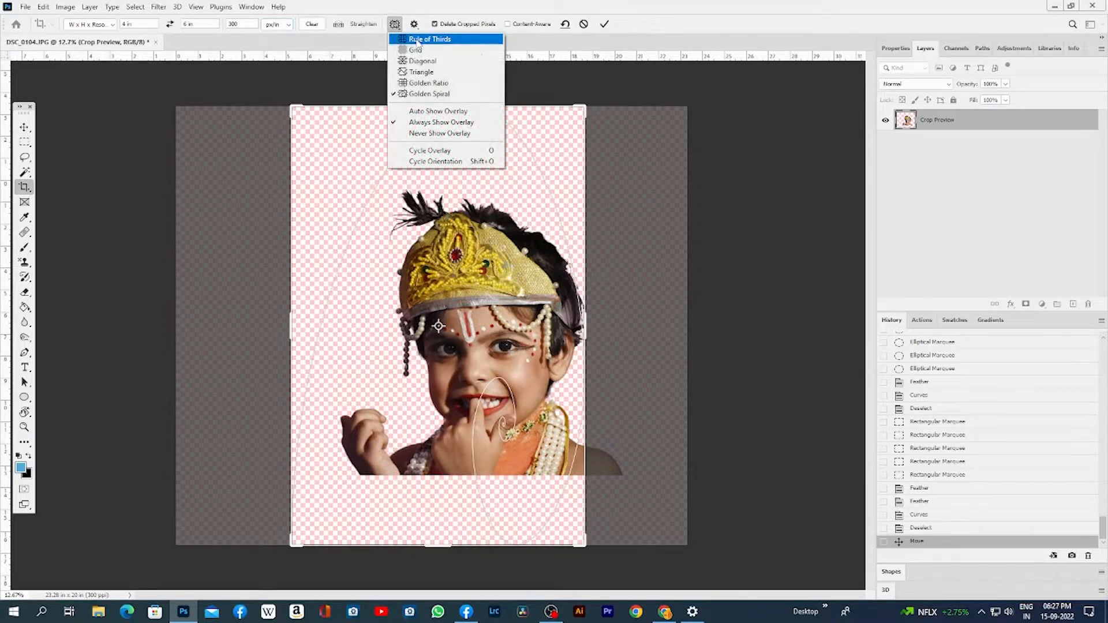
{"action": "left_click", "coordinate": [417, 39]}
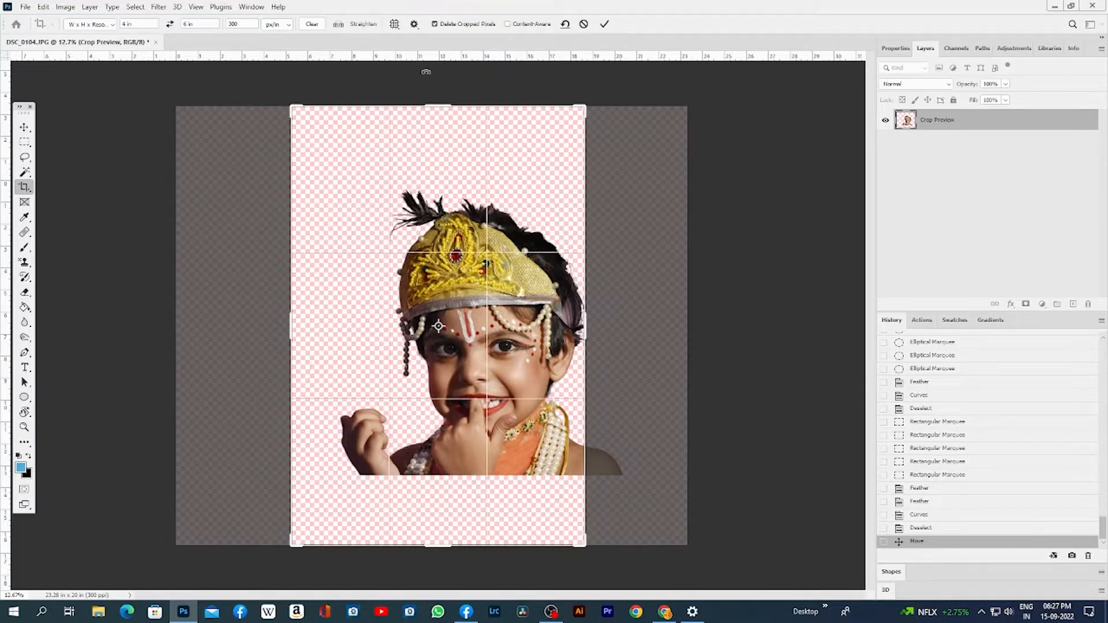
{"action": "left_click", "coordinate": [393, 24]}
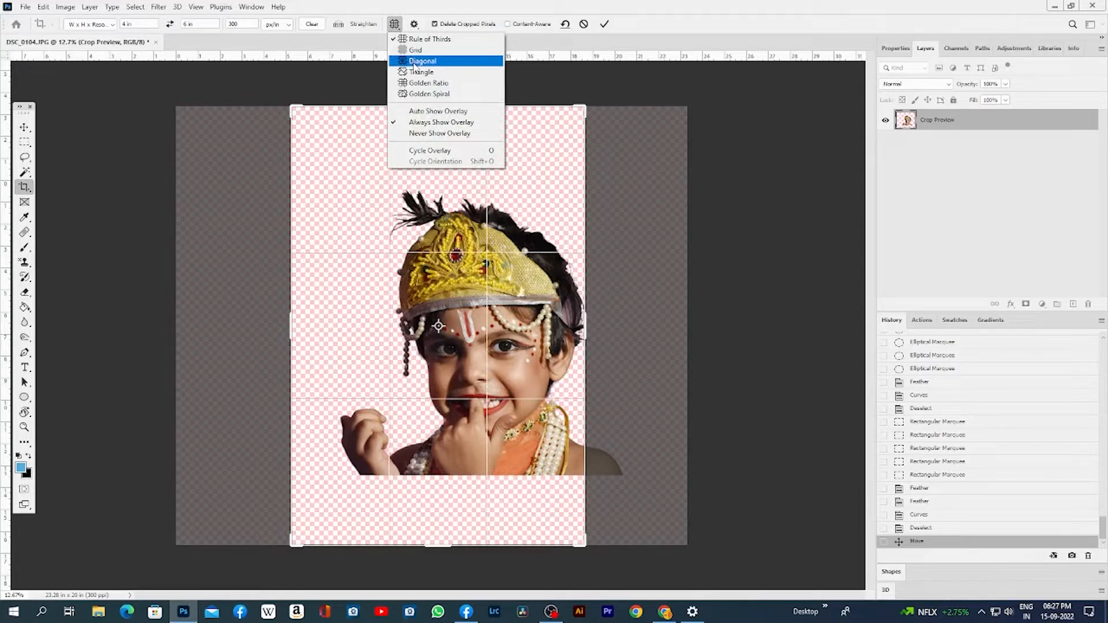
{"action": "left_click", "coordinate": [413, 61]}
{"action": "left_click", "coordinate": [394, 23]}
{"action": "left_click", "coordinate": [415, 82]}
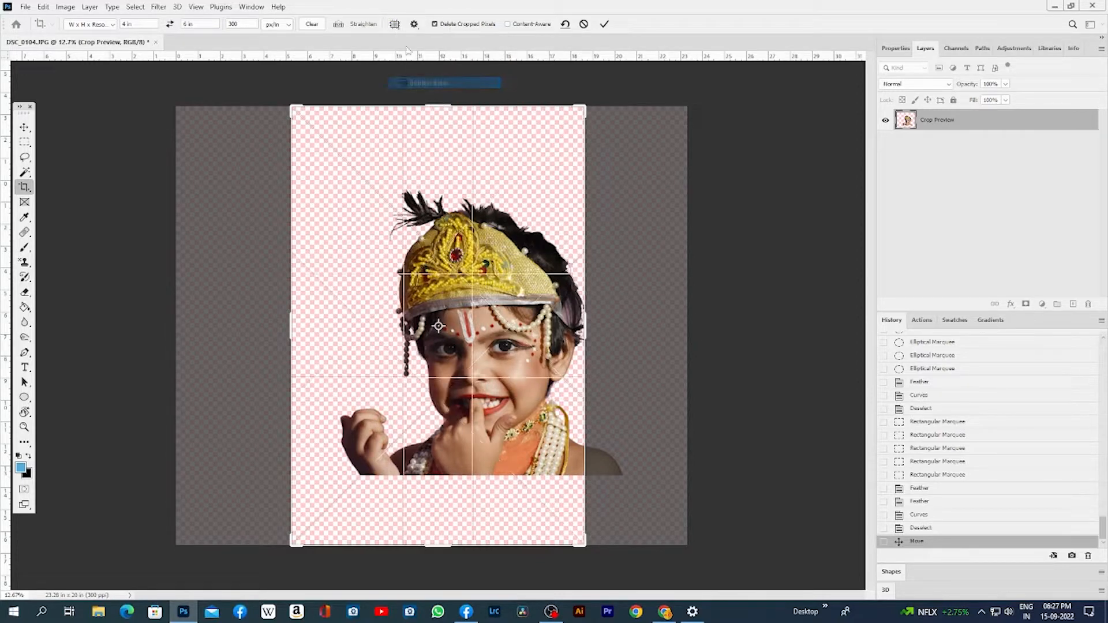
{"action": "left_click", "coordinate": [394, 24]}
{"action": "left_click", "coordinate": [413, 94]}
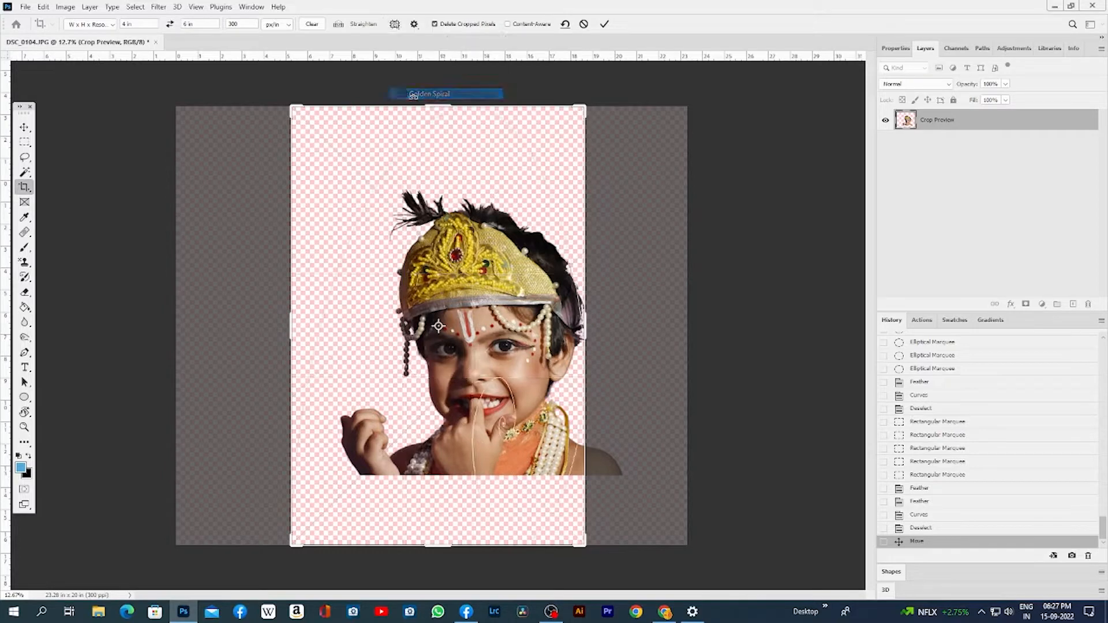
{"action": "left_click", "coordinate": [394, 23]}
{"action": "left_click", "coordinate": [415, 37]}
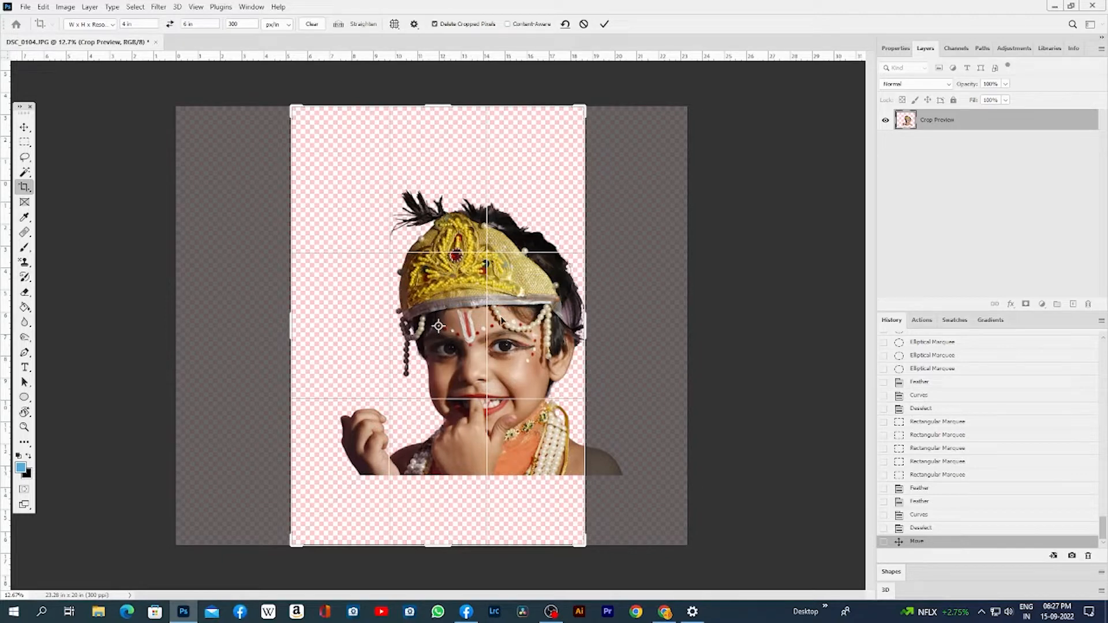
Swap the crop dimensions to 6 × 4 in, adjust the child's position in the frame, apply the crop and fit the image on screen
{"action": "left_click", "coordinate": [169, 24]}
{"action": "left_click_drag", "start_coordinate": [439, 242], "coordinate": [431, 239]}
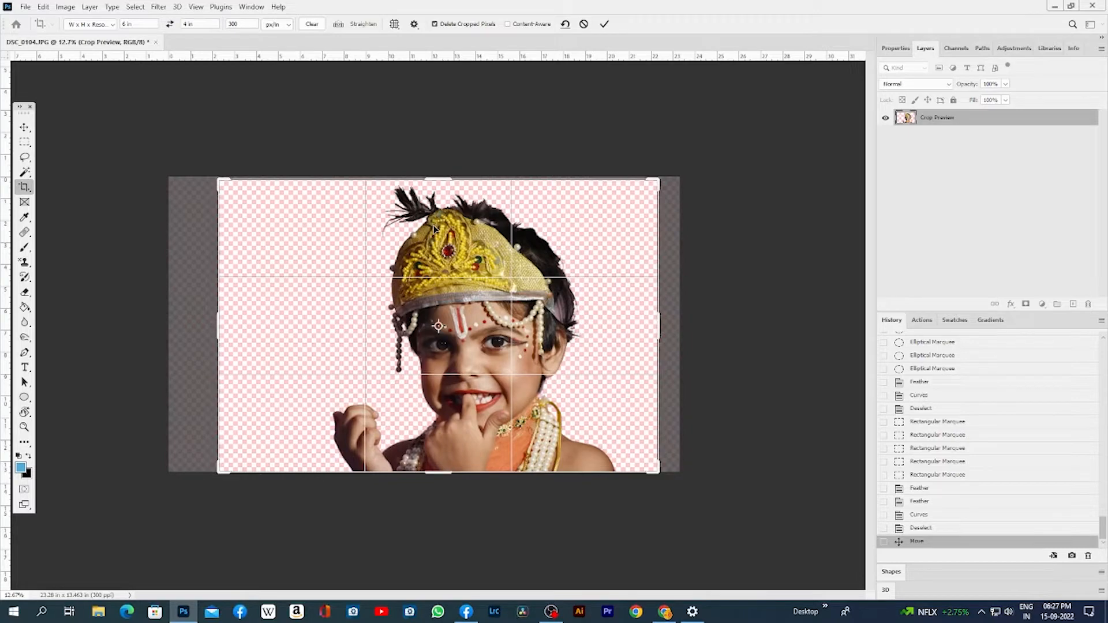
{"action": "key", "text": "Return"}
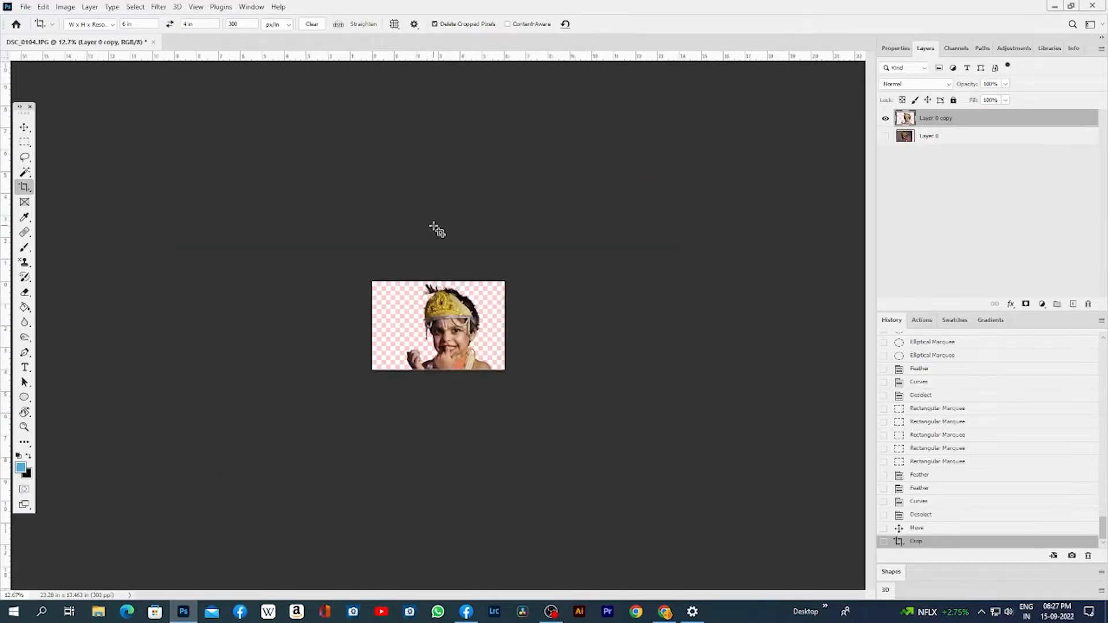
{"action": "key", "text": "ctrl+0"}
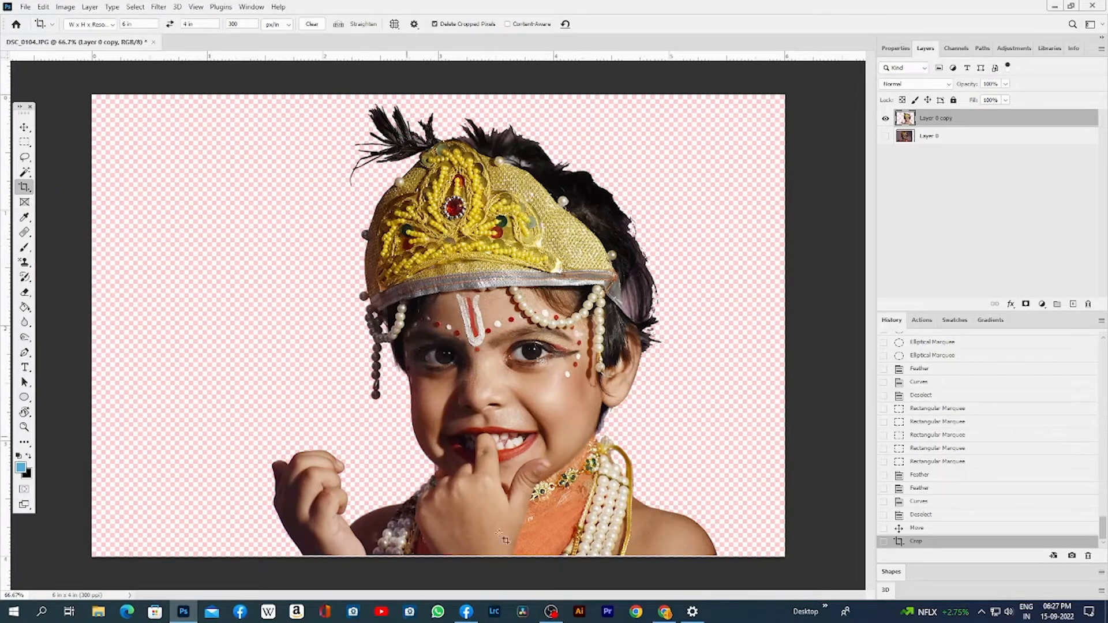
Switch to Chrome and search Google for "tea mugs" in a new tab
{"action": "left_click", "coordinate": [665, 611]}
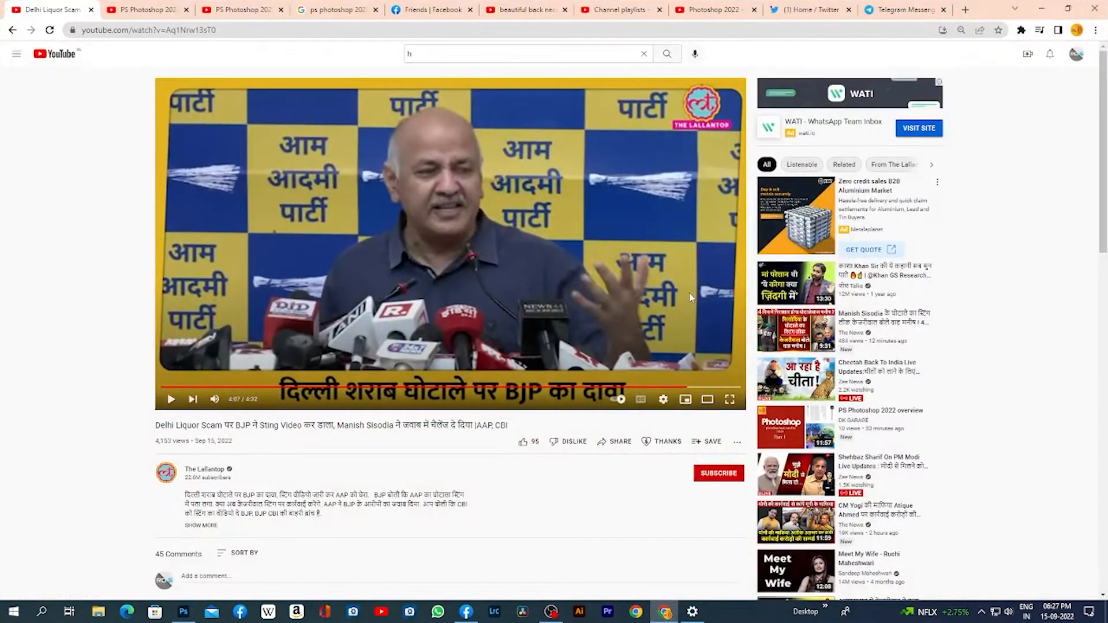
{"action": "left_click", "coordinate": [970, 11]}
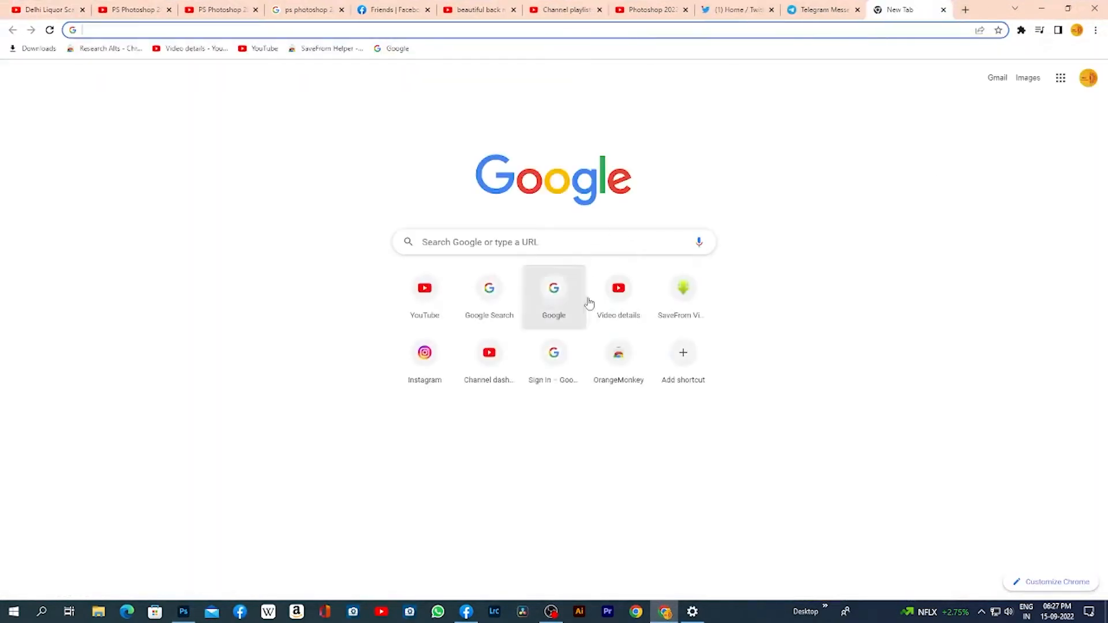
{"action": "left_click", "coordinate": [575, 243]}
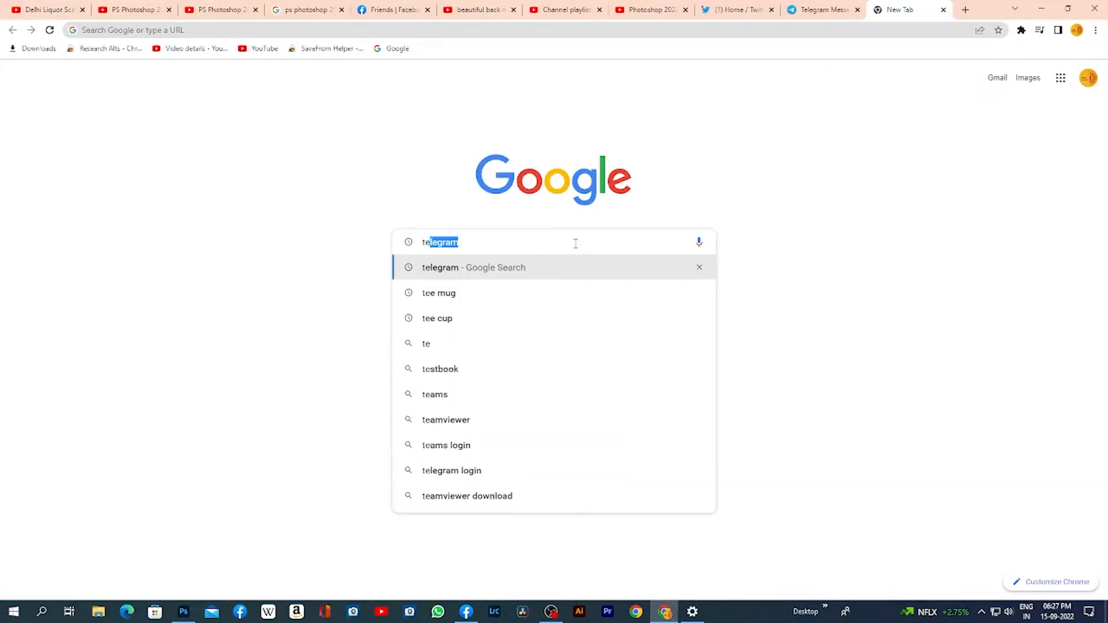
{"action": "type", "text": "tea"}
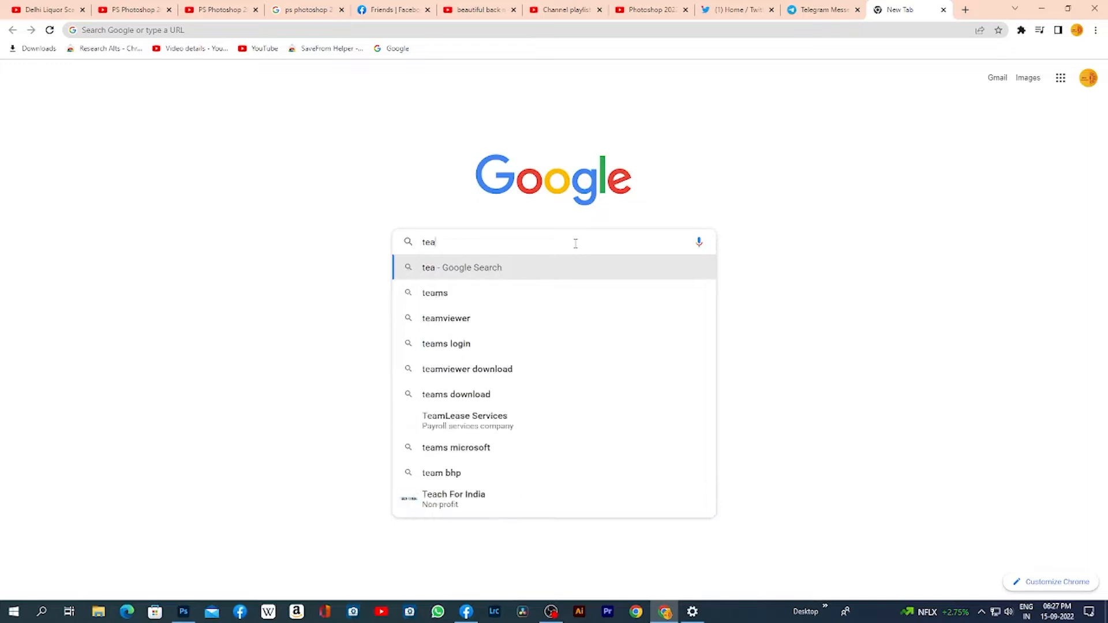
{"action": "type", "text": " m"}
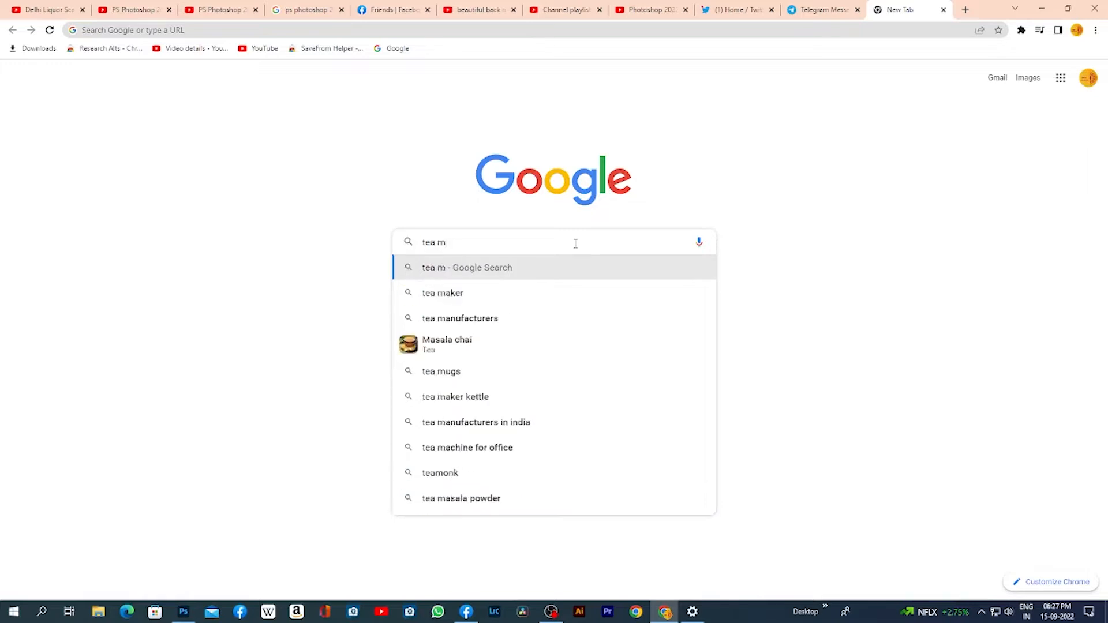
{"action": "type", "text": "u"}
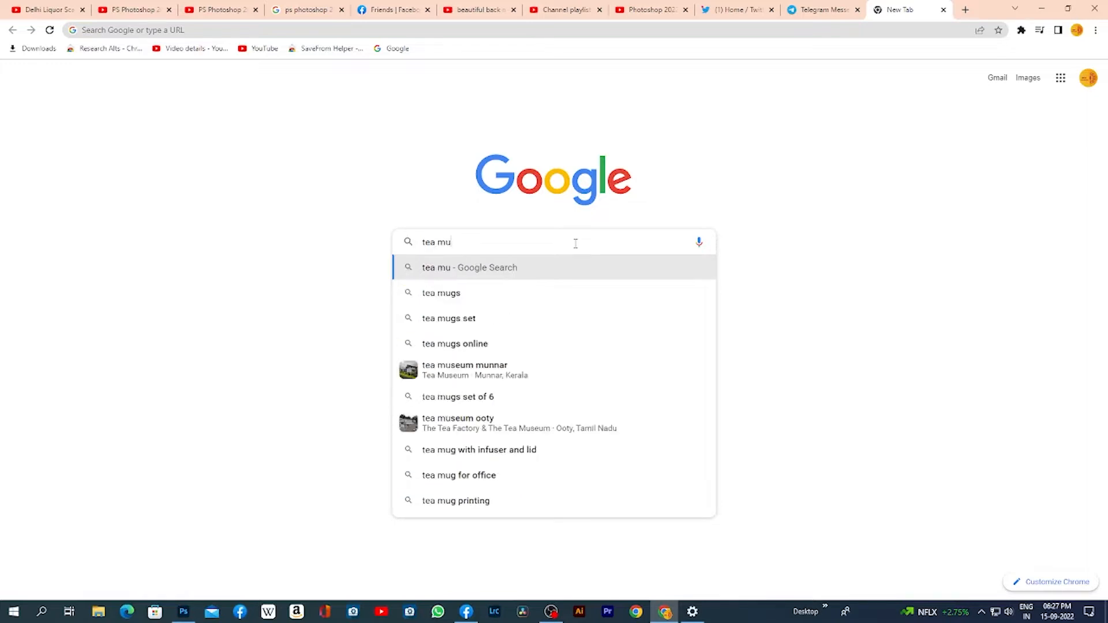
{"action": "type", "text": "g"}
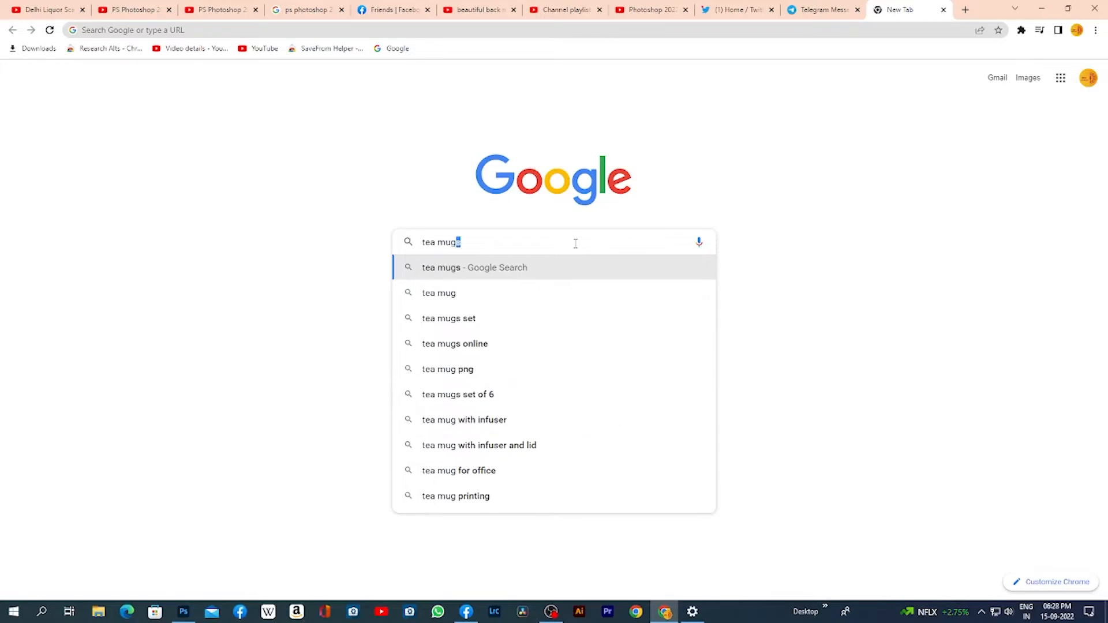
{"action": "key", "text": "Return"}
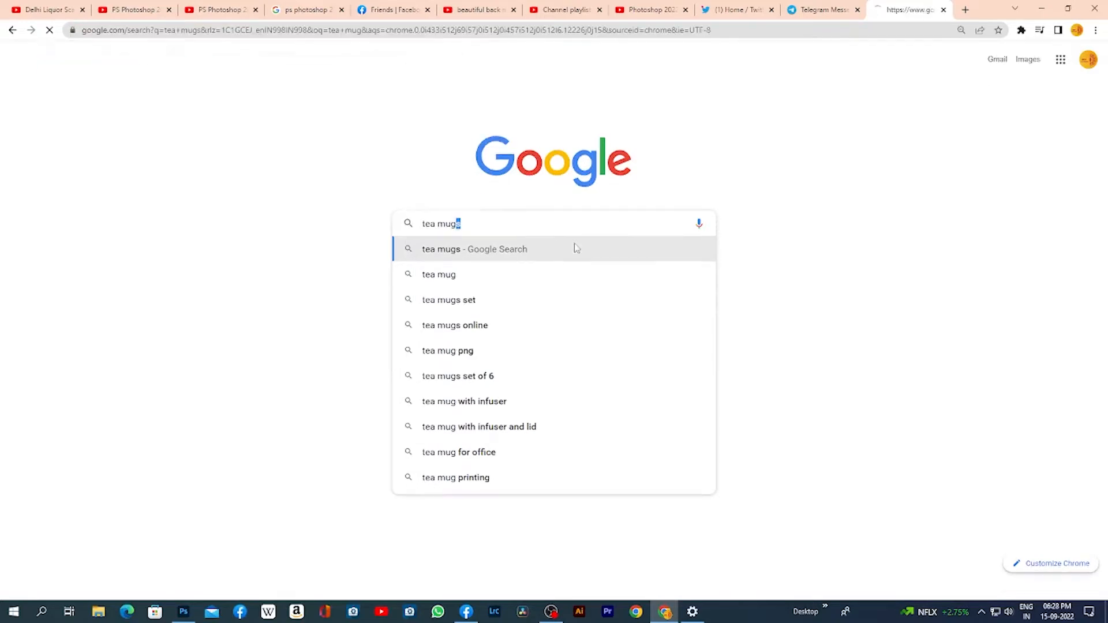
Show the image results for "tea mugs", look through them and preview the blue lidded mug with the strainer
{"action": "scroll", "coordinate": [663, 329], "scroll_direction": "down", "scroll_amount": 5}
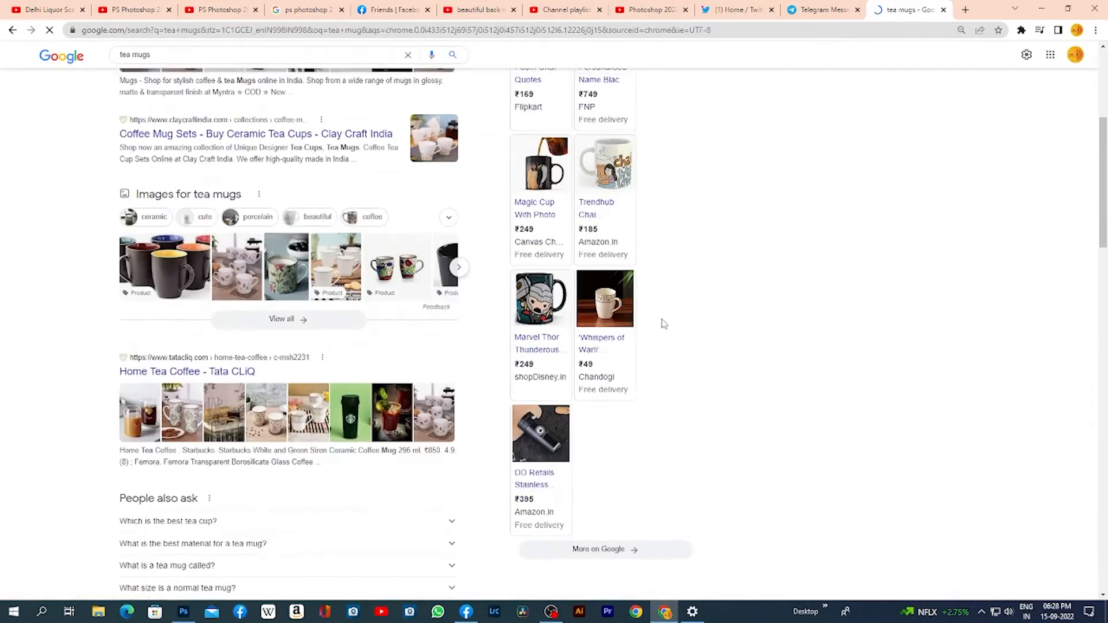
{"action": "scroll", "coordinate": [660, 321], "scroll_direction": "up", "scroll_amount": 5}
{"action": "left_click", "coordinate": [228, 99]}
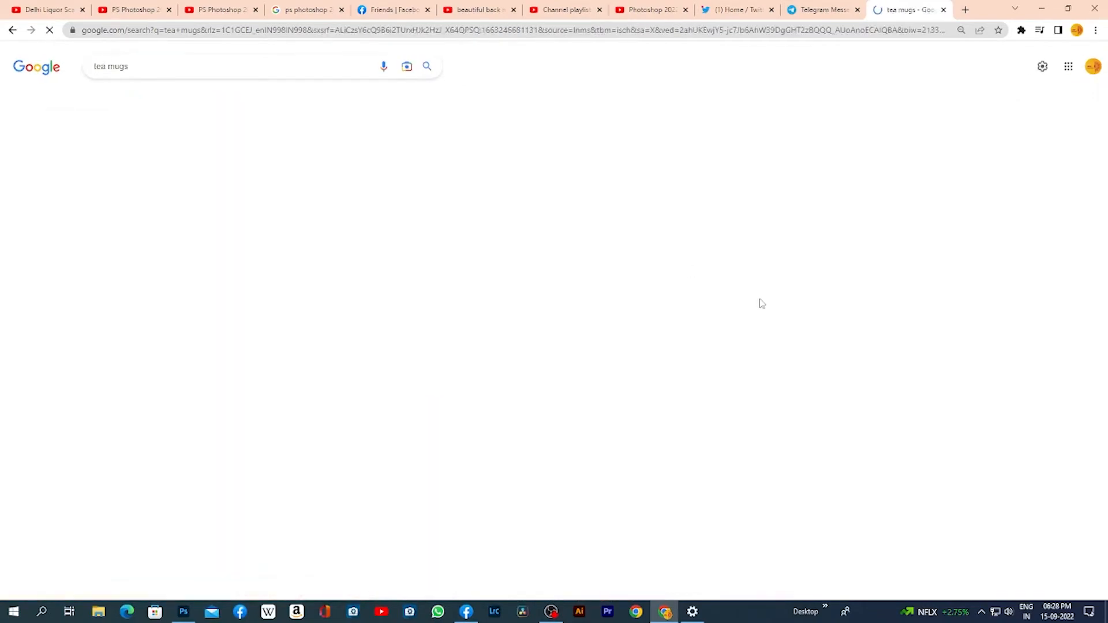
{"action": "scroll", "coordinate": [789, 304], "scroll_direction": "down", "scroll_amount": 8}
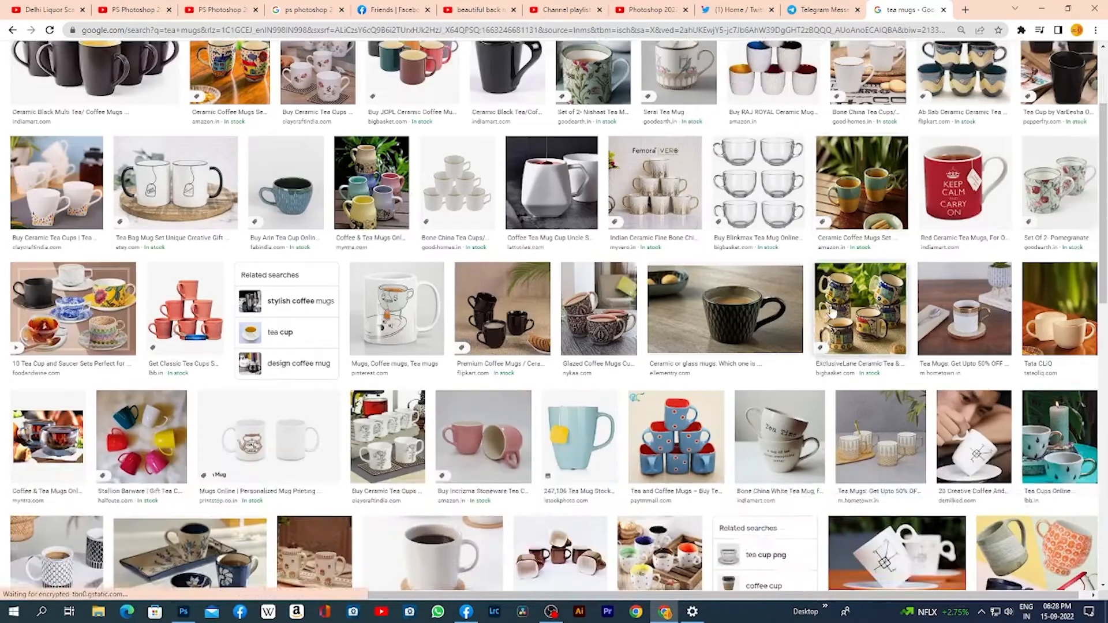
{"action": "scroll", "coordinate": [828, 310], "scroll_direction": "down", "scroll_amount": 15}
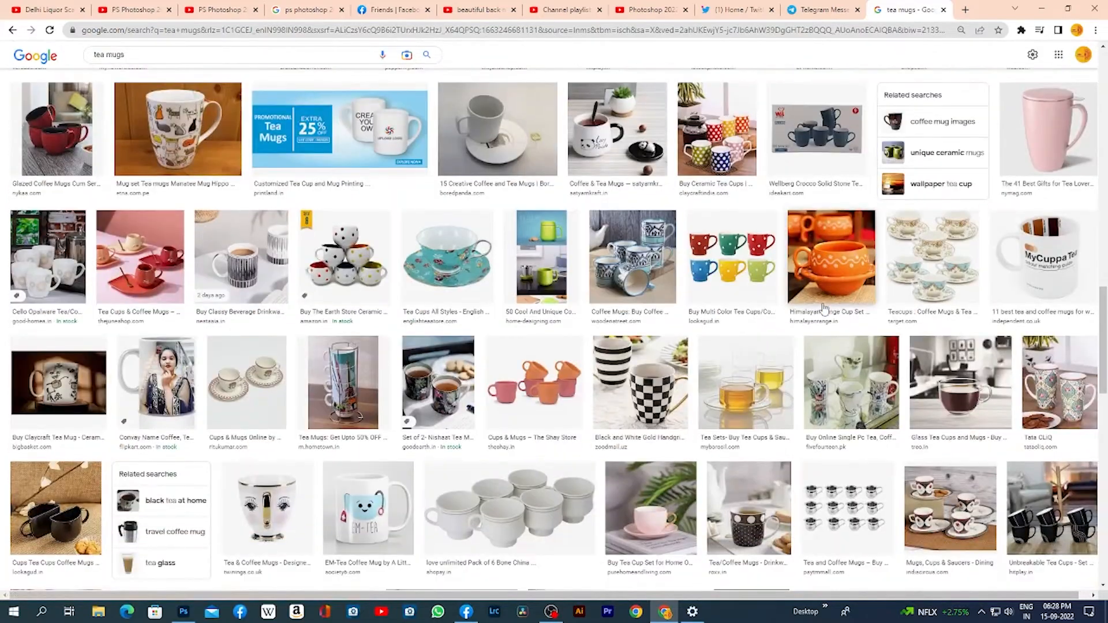
{"action": "scroll", "coordinate": [823, 310], "scroll_direction": "down", "scroll_amount": 10}
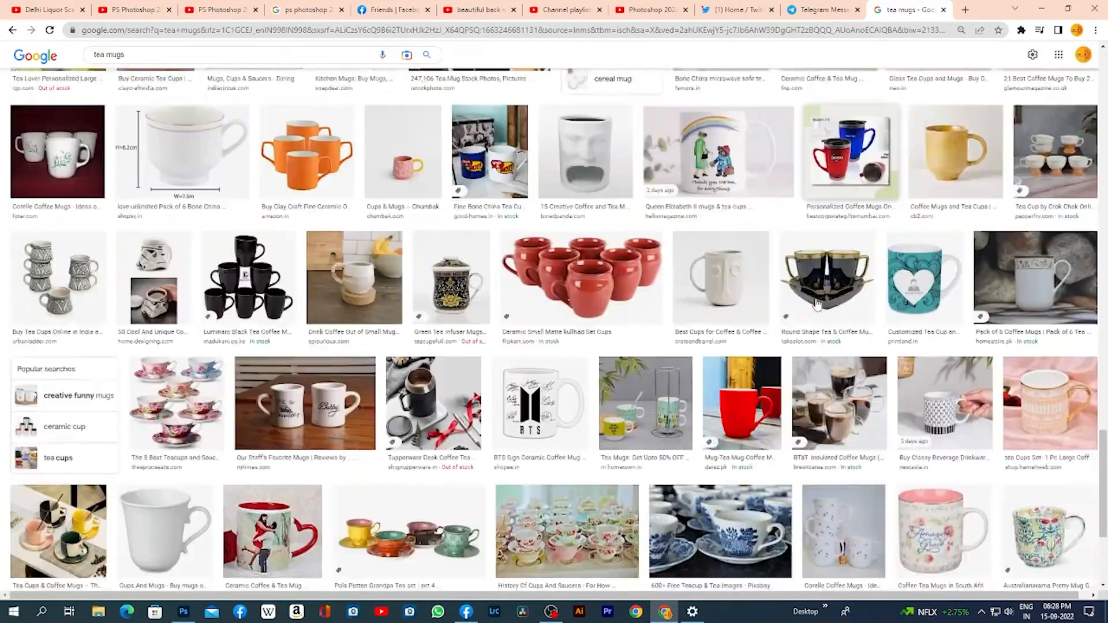
{"action": "scroll", "coordinate": [817, 304], "scroll_direction": "down", "scroll_amount": 10}
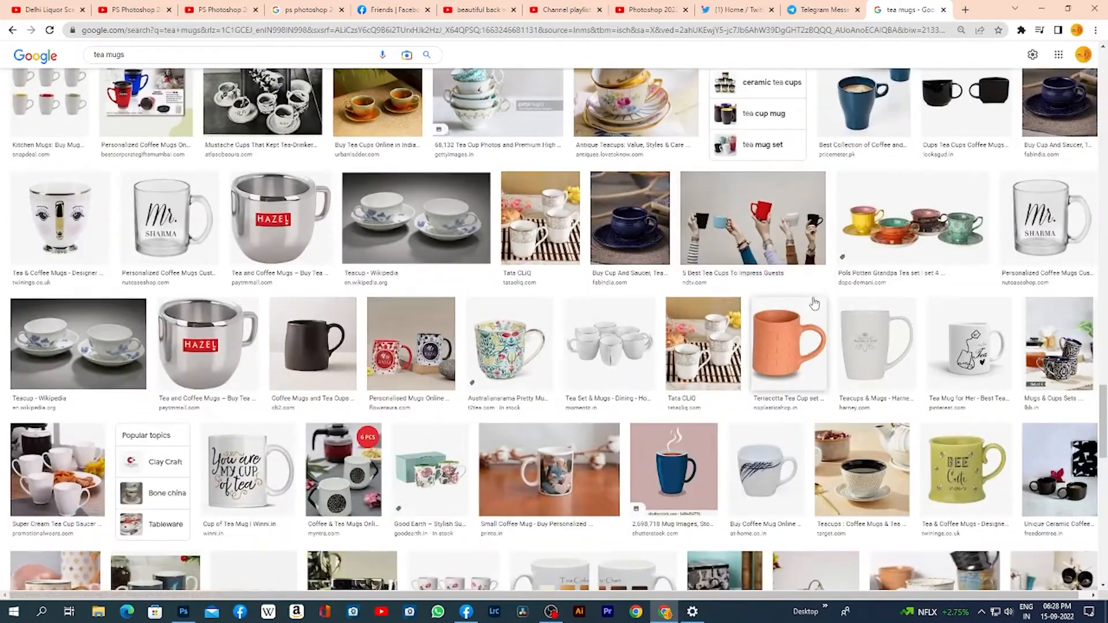
{"action": "scroll", "coordinate": [814, 304], "scroll_direction": "down", "scroll_amount": 10}
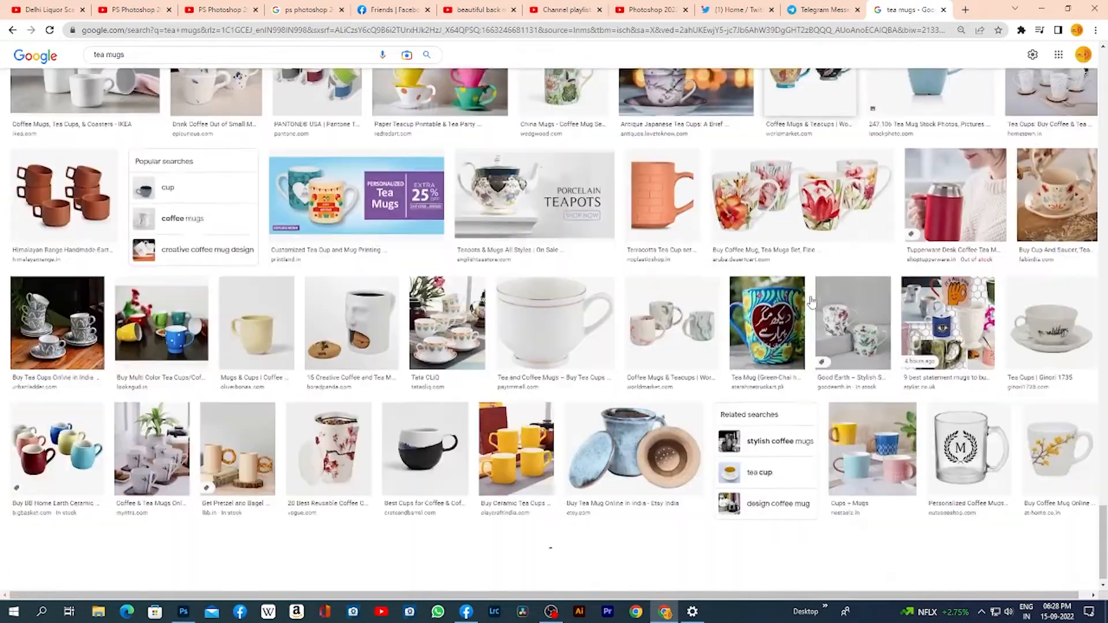
{"action": "scroll", "coordinate": [812, 302], "scroll_direction": "down", "scroll_amount": 2}
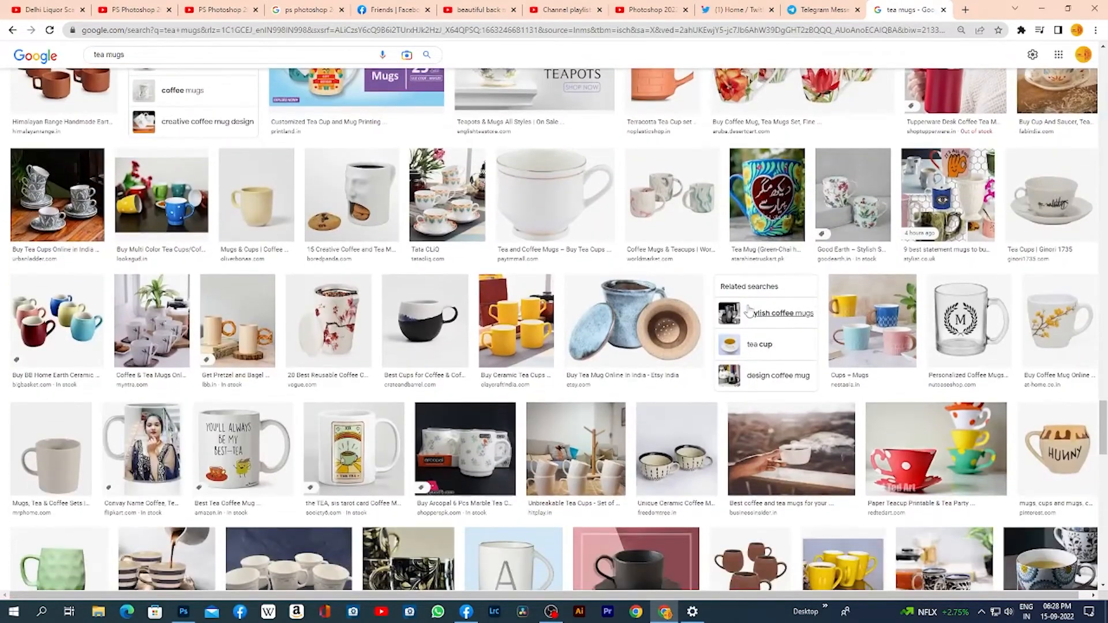
{"action": "left_click", "coordinate": [664, 323]}
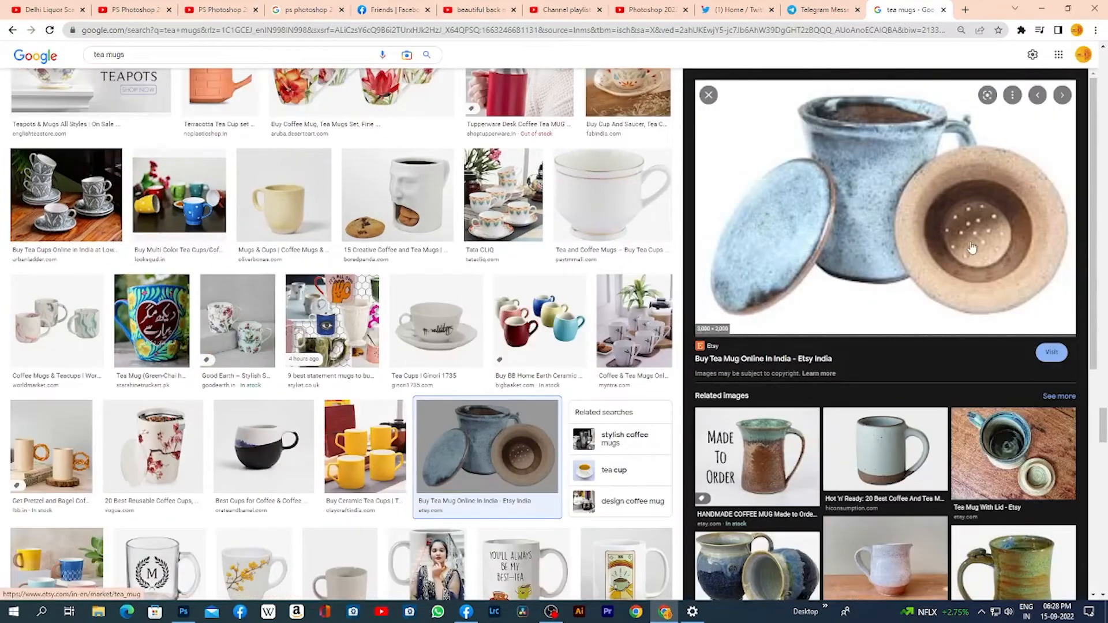
Open the Etsy page of the previewed mug and examine the first page of tea mug listings
{"action": "left_click", "coordinate": [973, 246]}
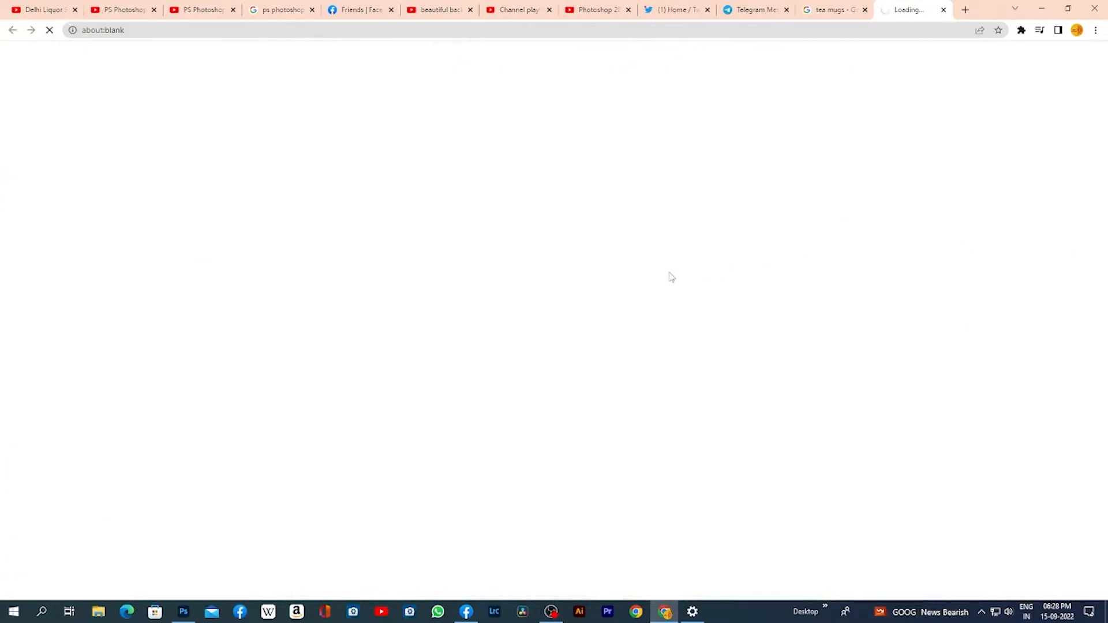
{"action": "scroll", "coordinate": [750, 328], "scroll_direction": "down", "scroll_amount": 10}
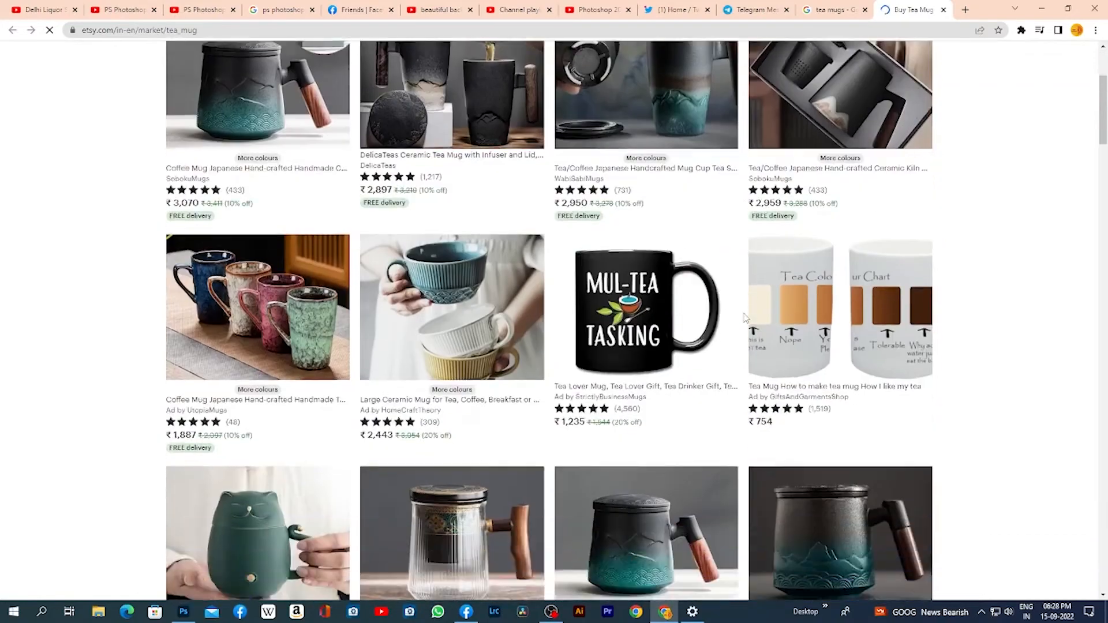
{"action": "scroll", "coordinate": [734, 303], "scroll_direction": "up", "scroll_amount": 6}
{"action": "scroll", "coordinate": [733, 304], "scroll_direction": "up", "scroll_amount": 5}
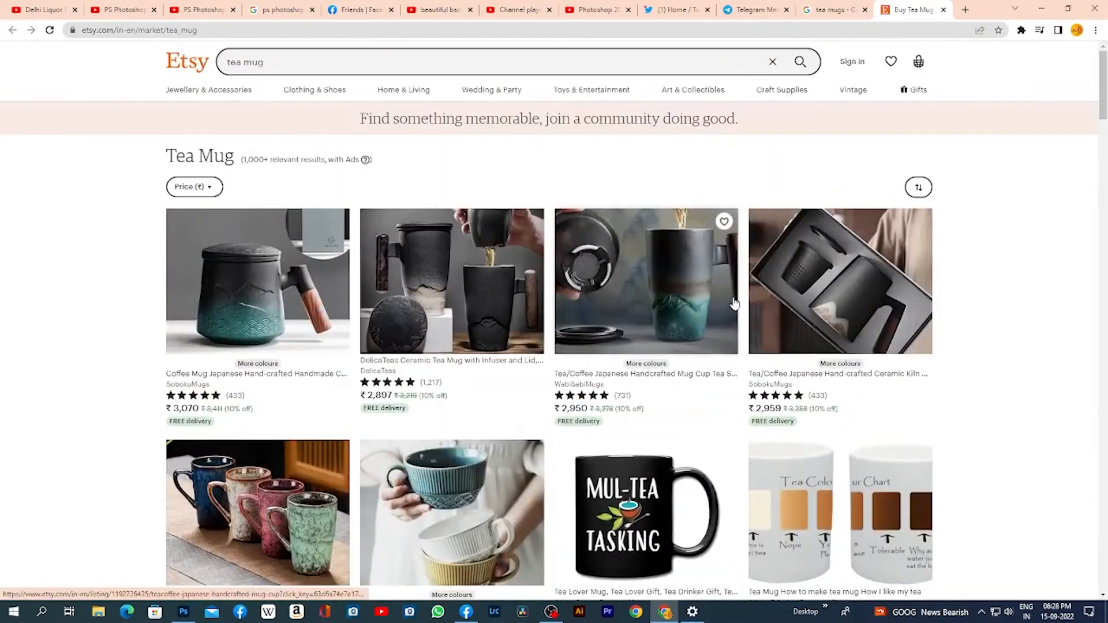
{"action": "scroll", "coordinate": [733, 303], "scroll_direction": "down", "scroll_amount": 15}
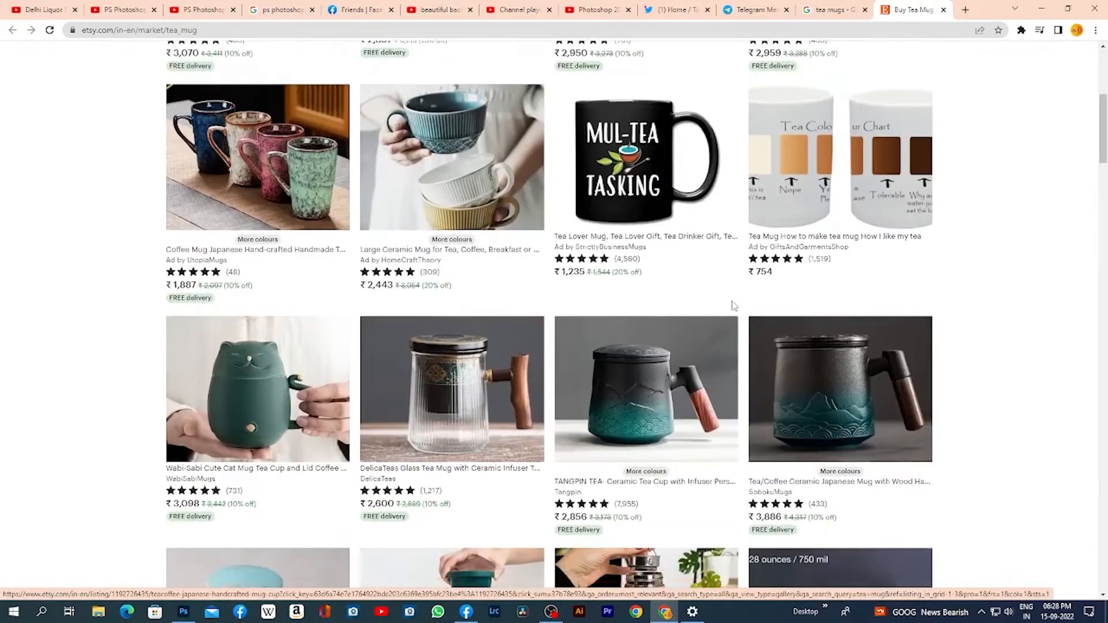
{"action": "scroll", "coordinate": [734, 306], "scroll_direction": "down", "scroll_amount": 9}
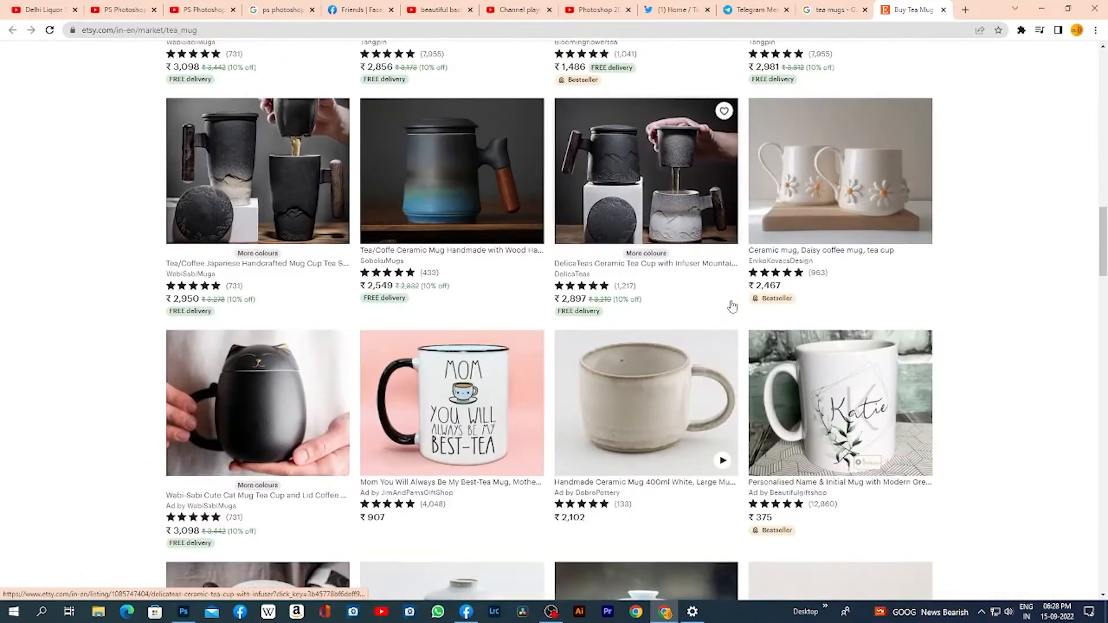
{"action": "scroll", "coordinate": [733, 306], "scroll_direction": "down", "scroll_amount": 13}
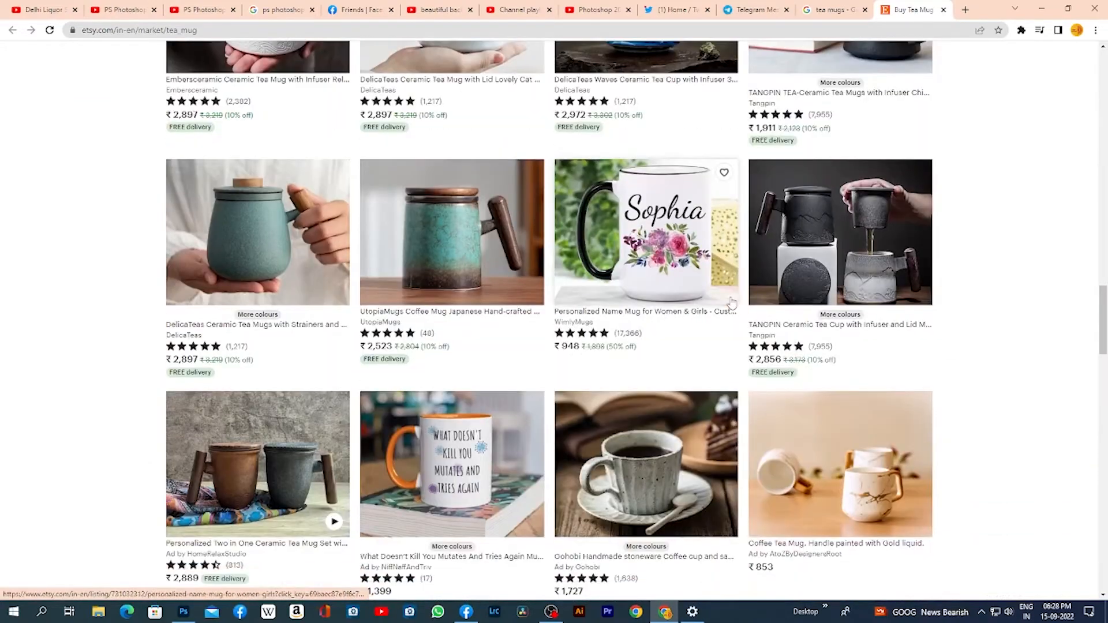
{"action": "scroll", "coordinate": [731, 301], "scroll_direction": "down", "scroll_amount": 10}
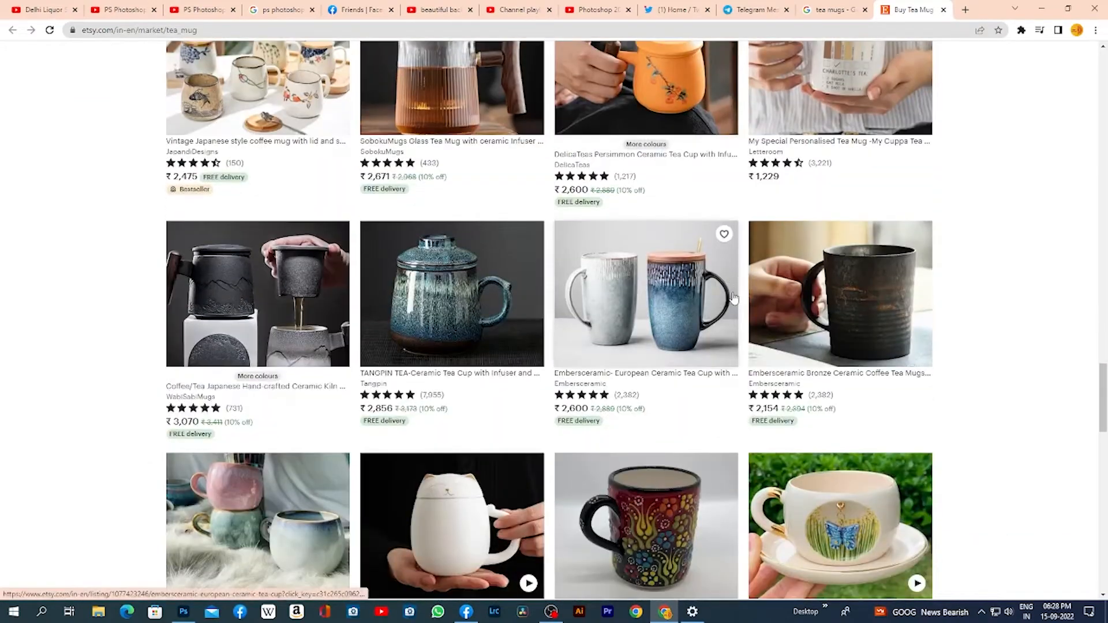
{"action": "scroll", "coordinate": [730, 300], "scroll_direction": "down", "scroll_amount": 6}
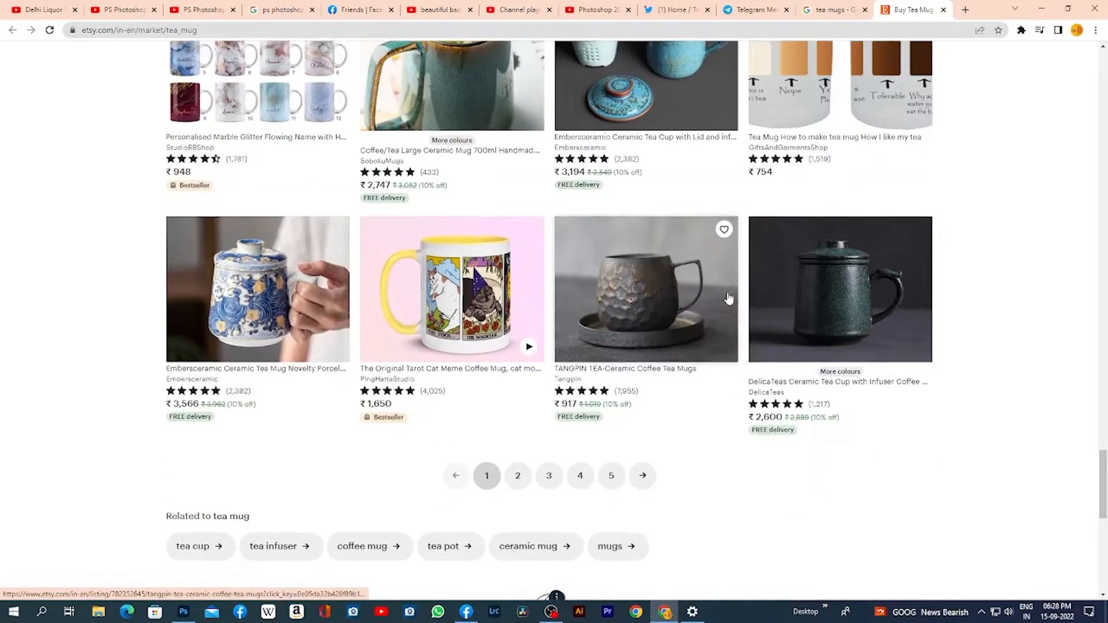
{"action": "scroll", "coordinate": [729, 299], "scroll_direction": "down", "scroll_amount": 5}
Go to page 2 of the Etsy tea mug listings and look through the mug photos
{"action": "left_click", "coordinate": [518, 203]}
{"action": "scroll", "coordinate": [737, 256], "scroll_direction": "up", "scroll_amount": 5}
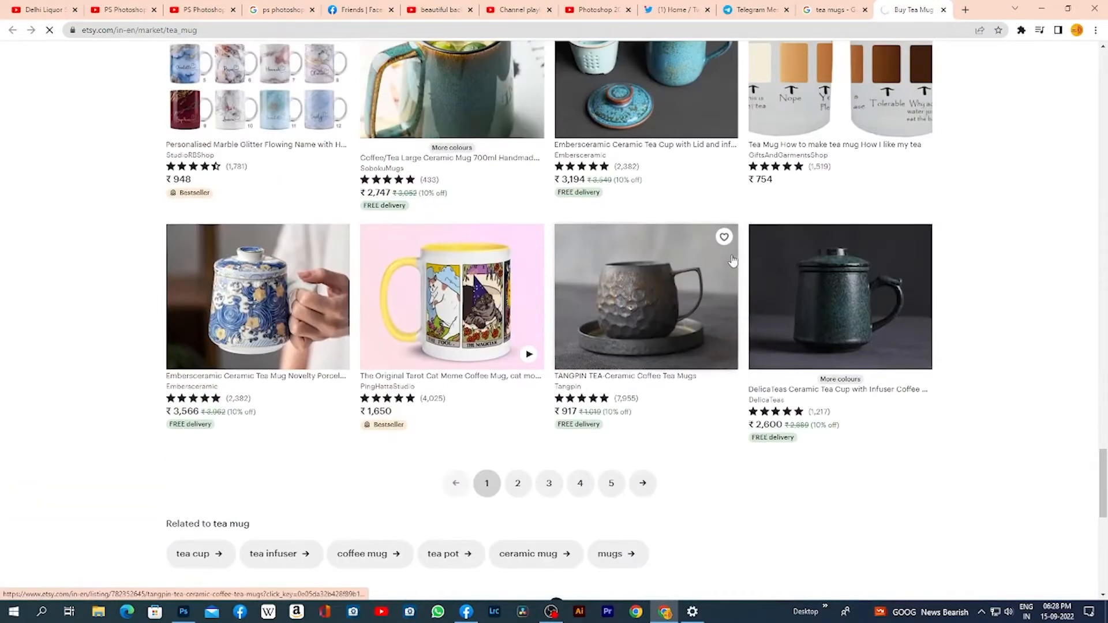
{"action": "scroll", "coordinate": [675, 285], "scroll_direction": "down", "scroll_amount": 12}
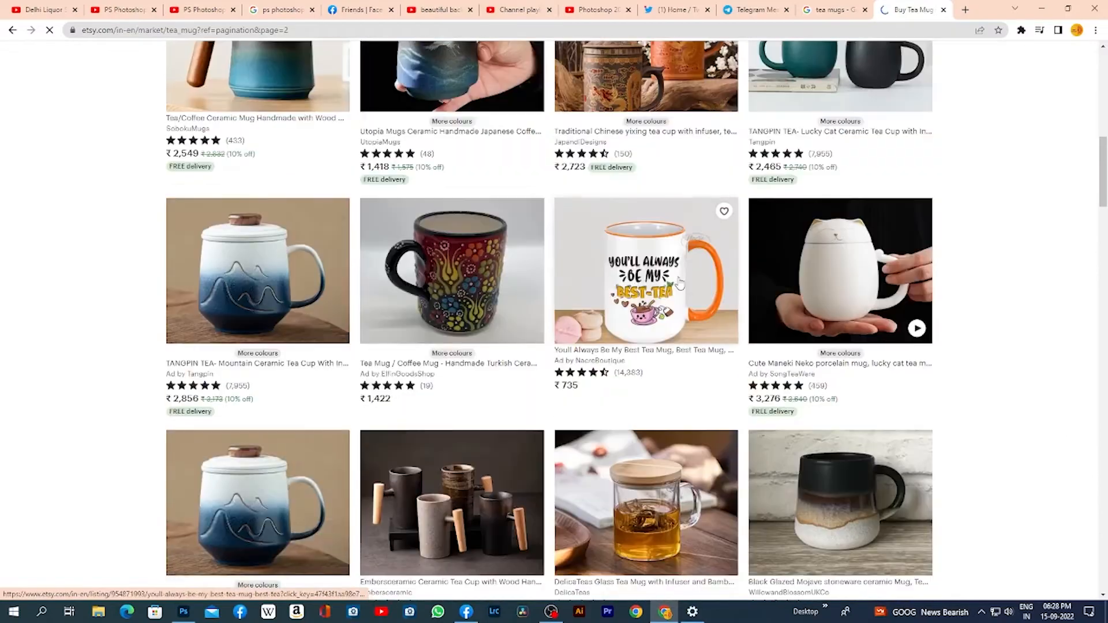
{"action": "scroll", "coordinate": [679, 283], "scroll_direction": "down", "scroll_amount": 15}
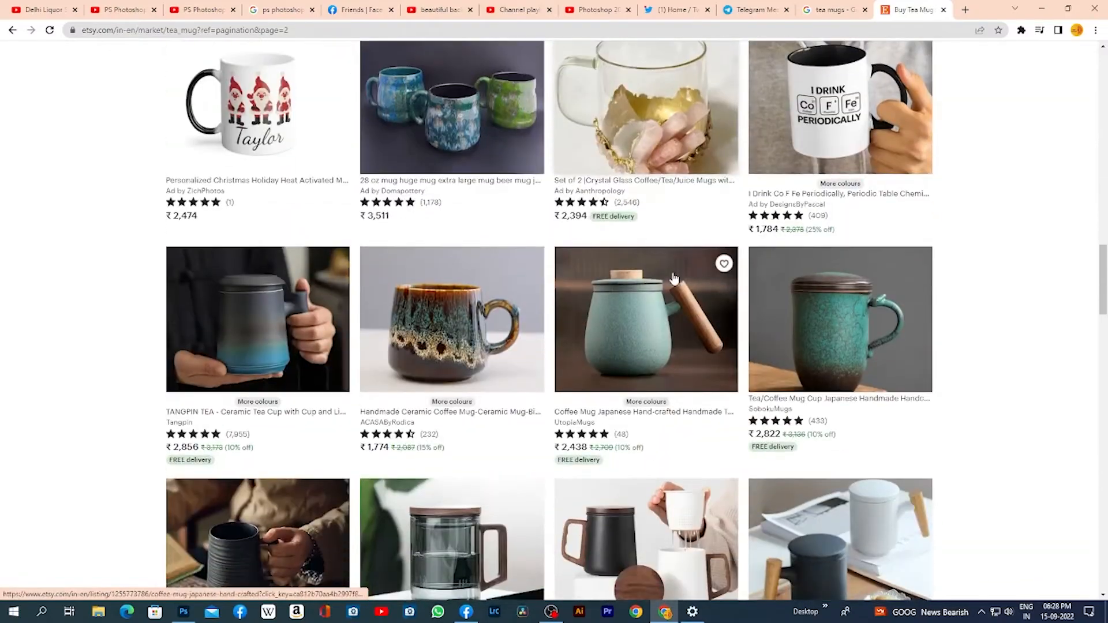
{"action": "scroll", "coordinate": [674, 278], "scroll_direction": "down", "scroll_amount": 8}
{"action": "scroll", "coordinate": [619, 233], "scroll_direction": "down", "scroll_amount": 5}
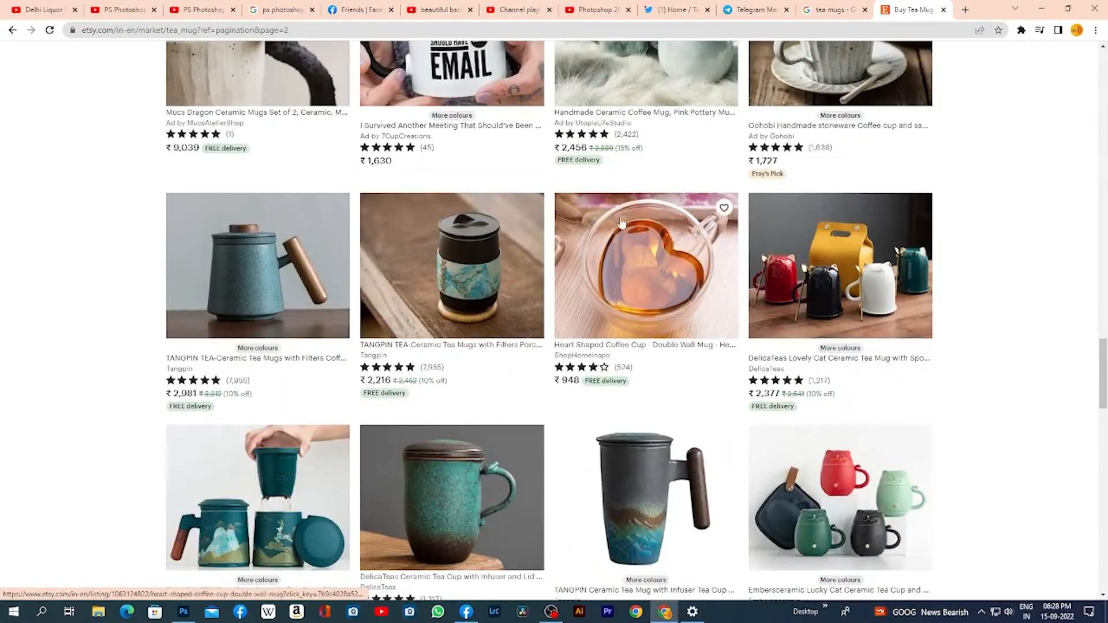
Return to the first page of Etsy listings, look through it again and close the Etsy page
{"action": "left_click", "coordinate": [12, 30]}
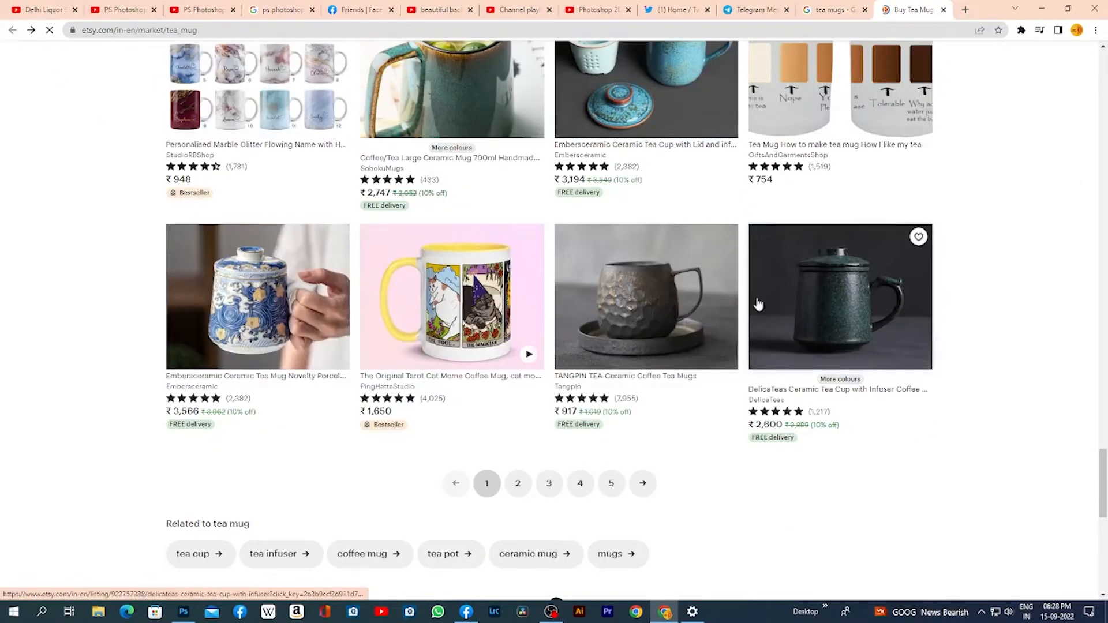
{"action": "scroll", "coordinate": [587, 250], "scroll_direction": "up", "scroll_amount": 5}
{"action": "scroll", "coordinate": [587, 250], "scroll_direction": "up", "scroll_amount": 10}
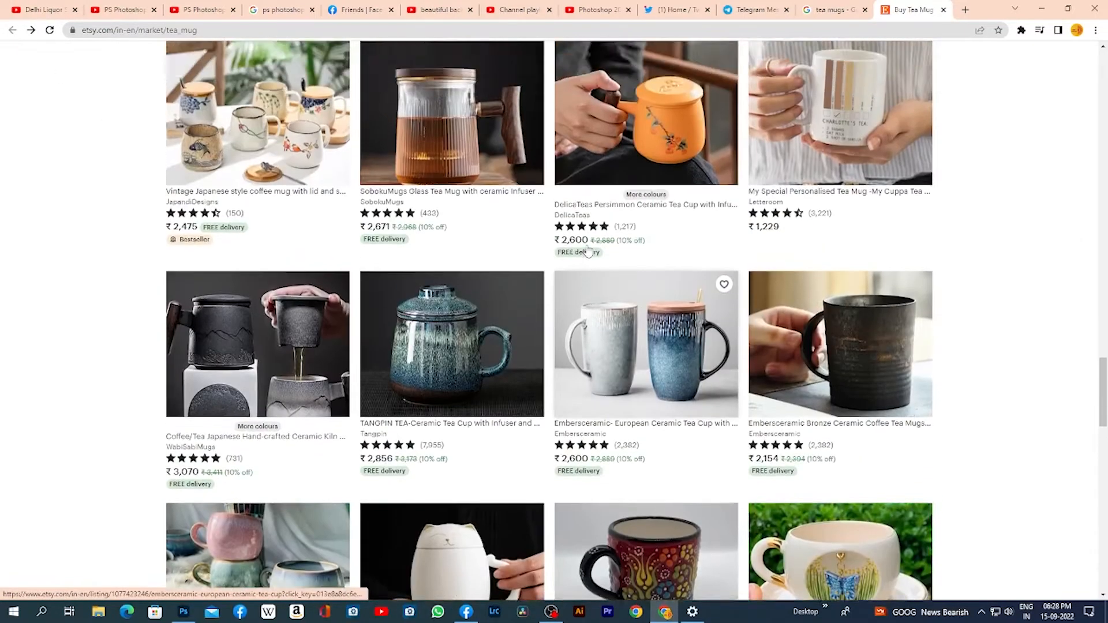
{"action": "scroll", "coordinate": [591, 251], "scroll_direction": "up", "scroll_amount": 15}
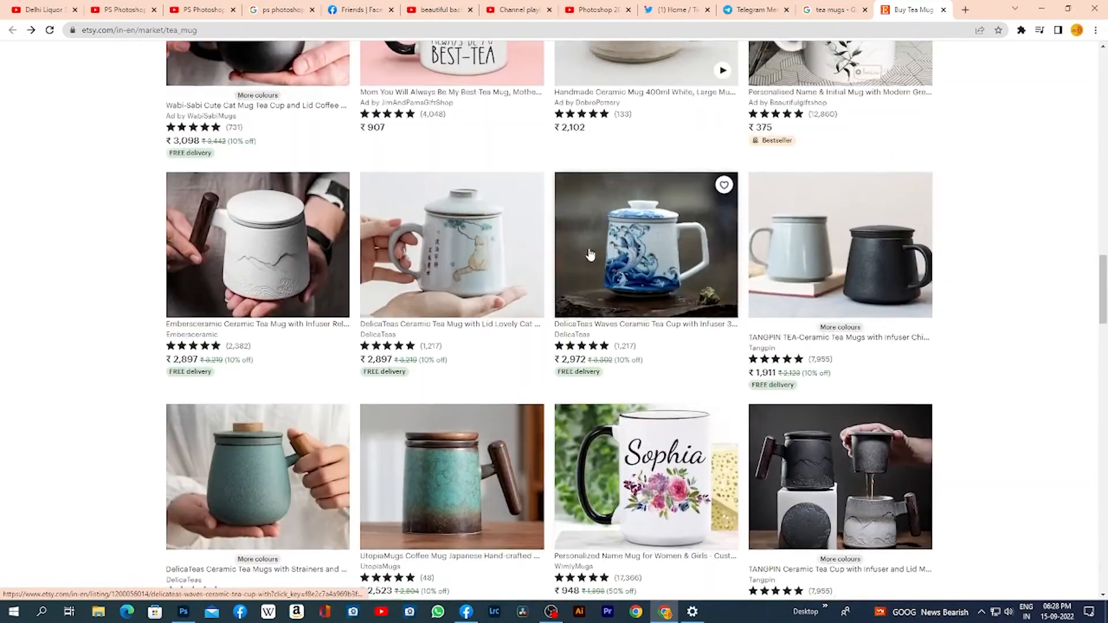
{"action": "scroll", "coordinate": [590, 253], "scroll_direction": "up", "scroll_amount": 10}
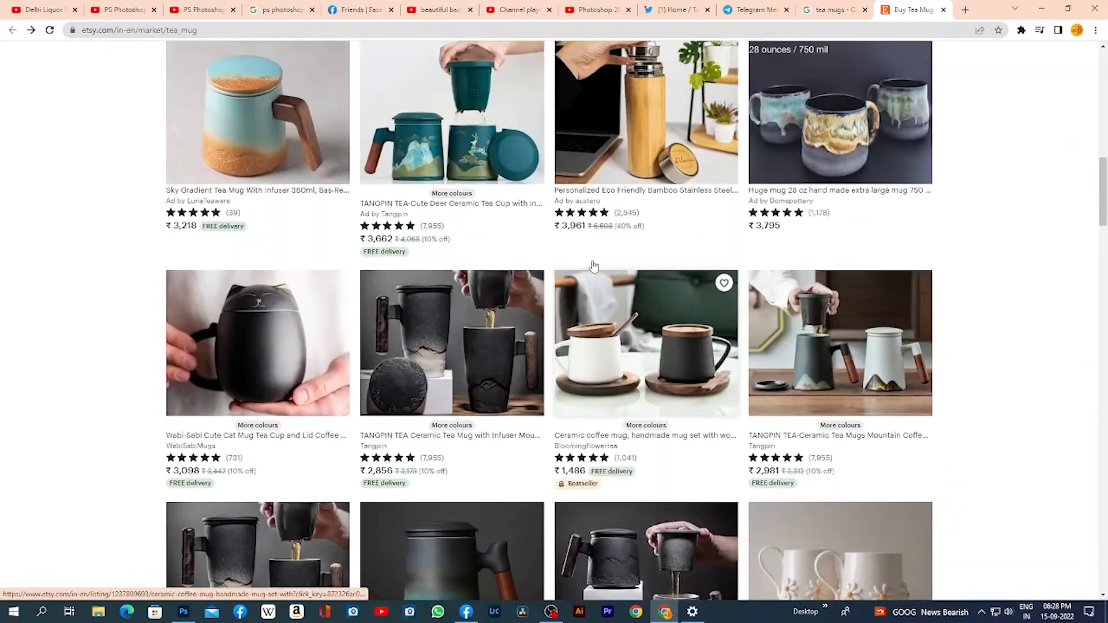
{"action": "scroll", "coordinate": [593, 264], "scroll_direction": "up", "scroll_amount": 3}
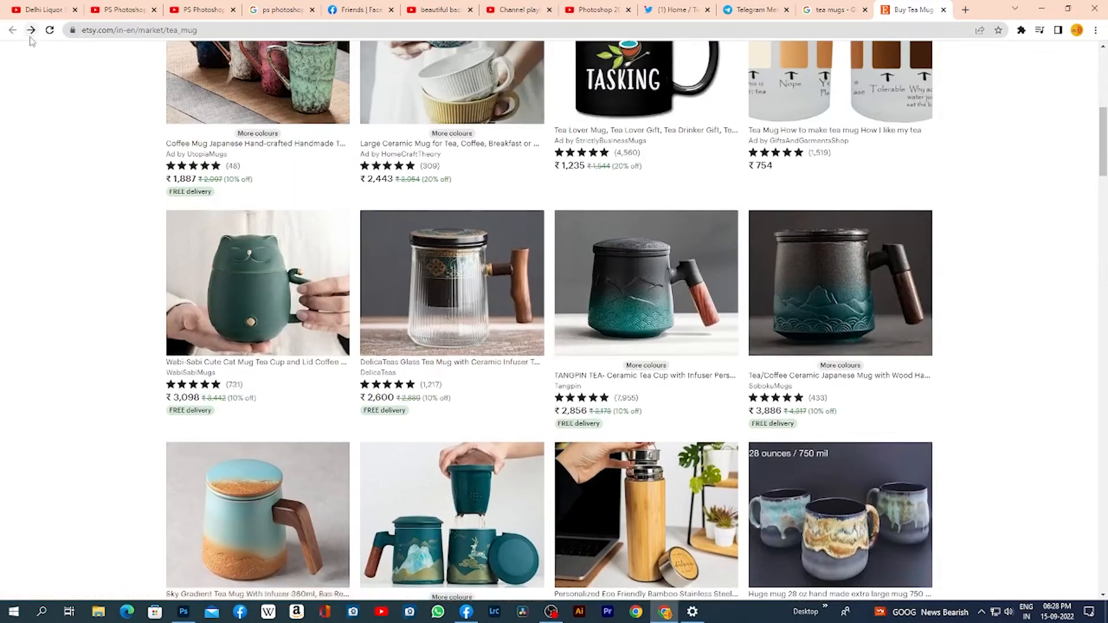
{"action": "left_click", "coordinate": [942, 10]}
Preview the related "Tea Mug With Lid" image showing a blue mug on a wooden table
{"action": "scroll", "coordinate": [899, 286], "scroll_direction": "up", "scroll_amount": 3}
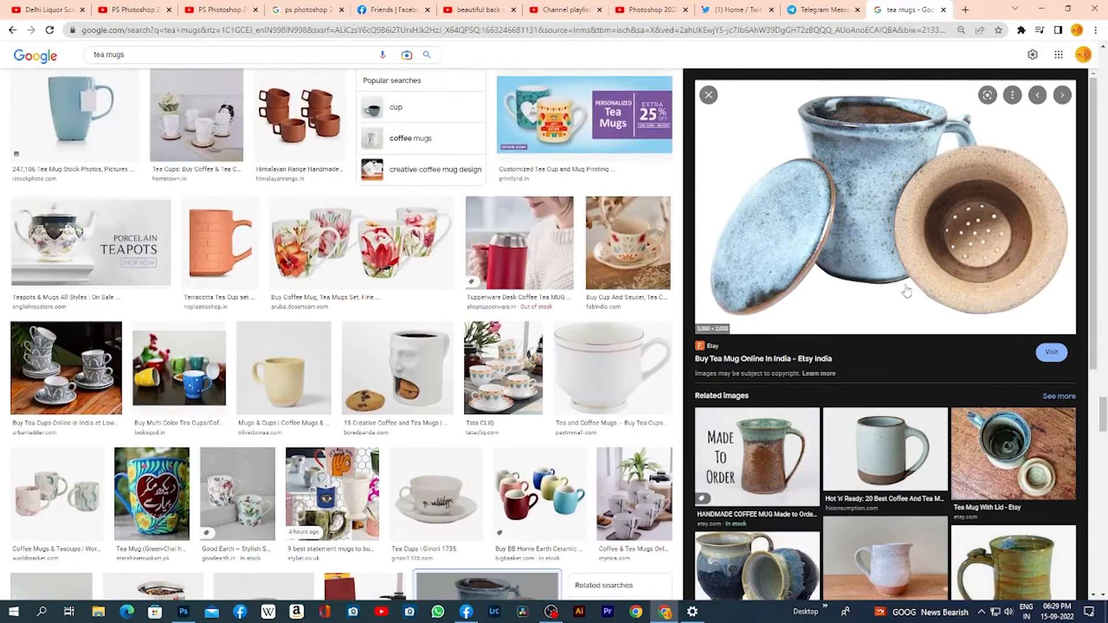
{"action": "left_click", "coordinate": [1021, 461]}
{"action": "scroll", "coordinate": [906, 233], "scroll_direction": "down", "scroll_amount": 5}
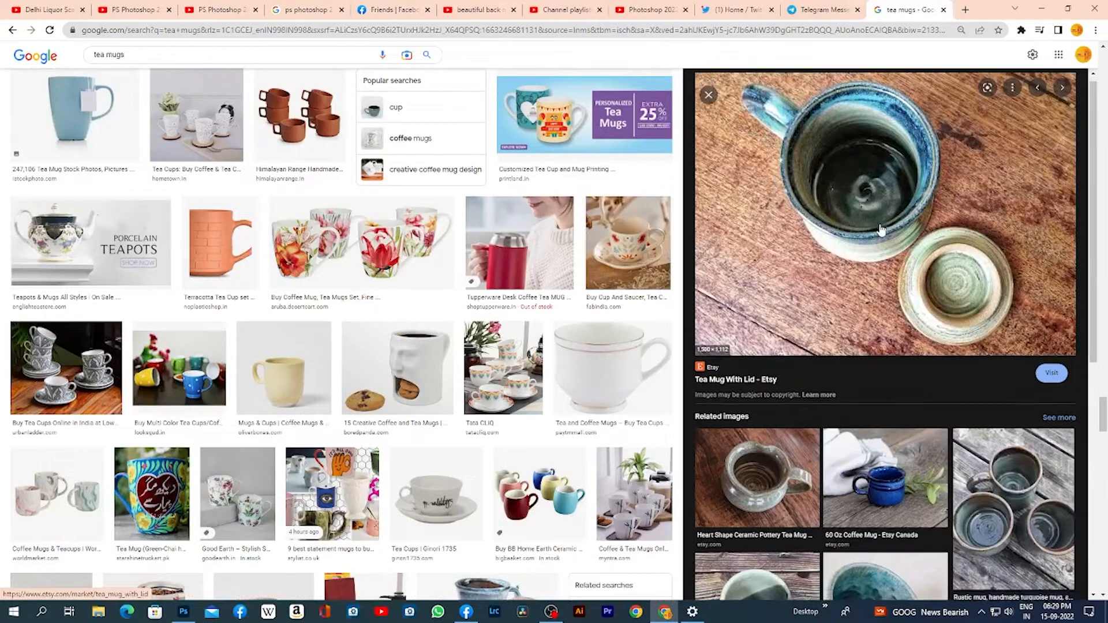
{"action": "scroll", "coordinate": [883, 228], "scroll_direction": "up", "scroll_amount": 5}
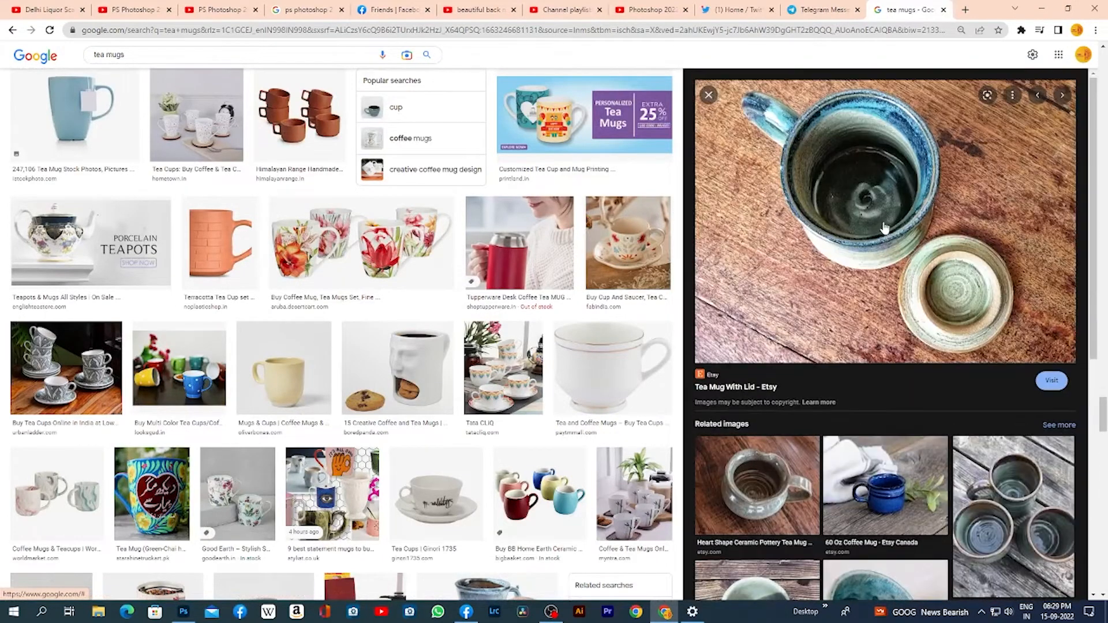
Copy the previewed mug image and paste it into DSC_0104.JPG in Photoshop
{"action": "right_click", "coordinate": [855, 196]}
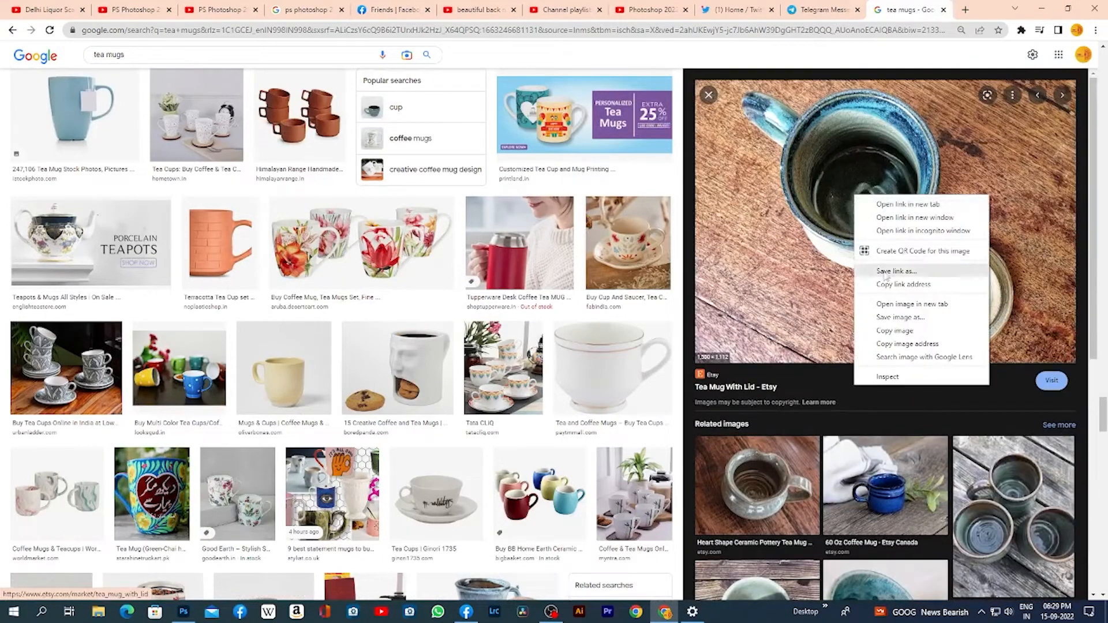
{"action": "left_click", "coordinate": [893, 330]}
{"action": "key", "text": "alt+Tab"}
{"action": "key", "text": "ctrl+v"}
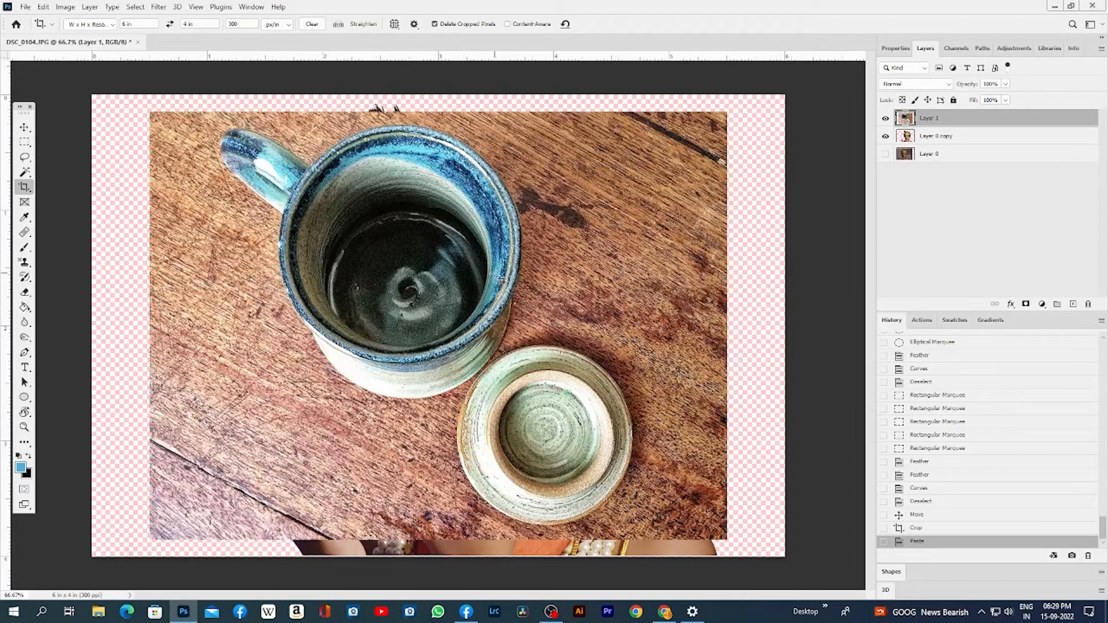
Scale the pasted mug picture proportionally to about 55% and place it in the left half of the canvas
{"action": "key", "text": "v"}
{"action": "left_click_drag", "start_coordinate": [507, 258], "coordinate": [483, 260]}
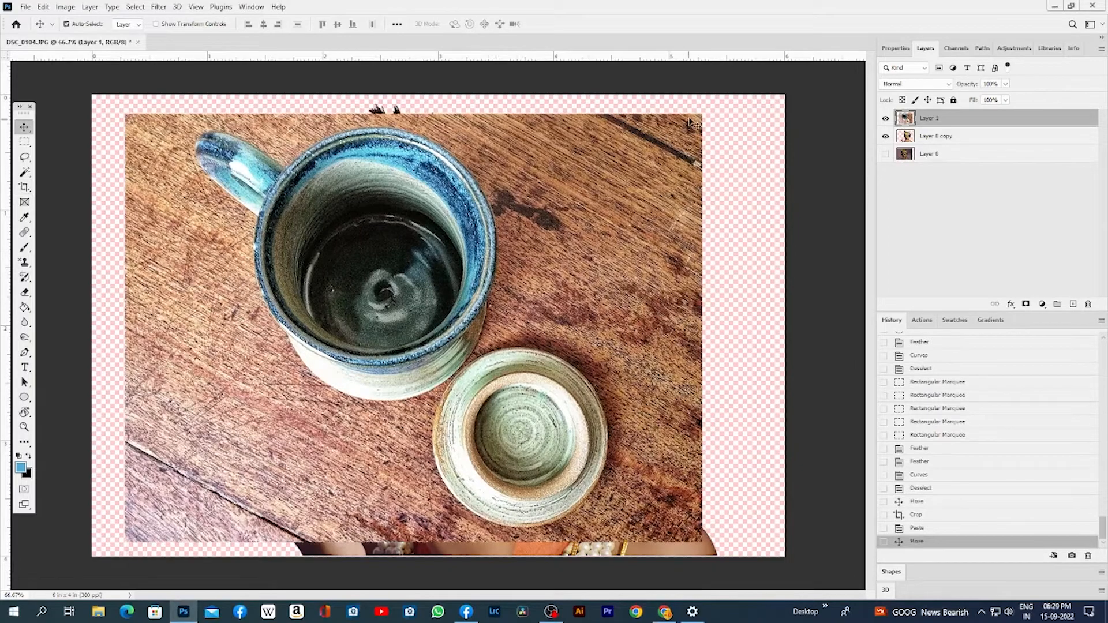
{"action": "key", "text": "ctrl+t"}
{"action": "left_click_drag", "start_coordinate": [704, 114], "coordinate": [570, 206]}
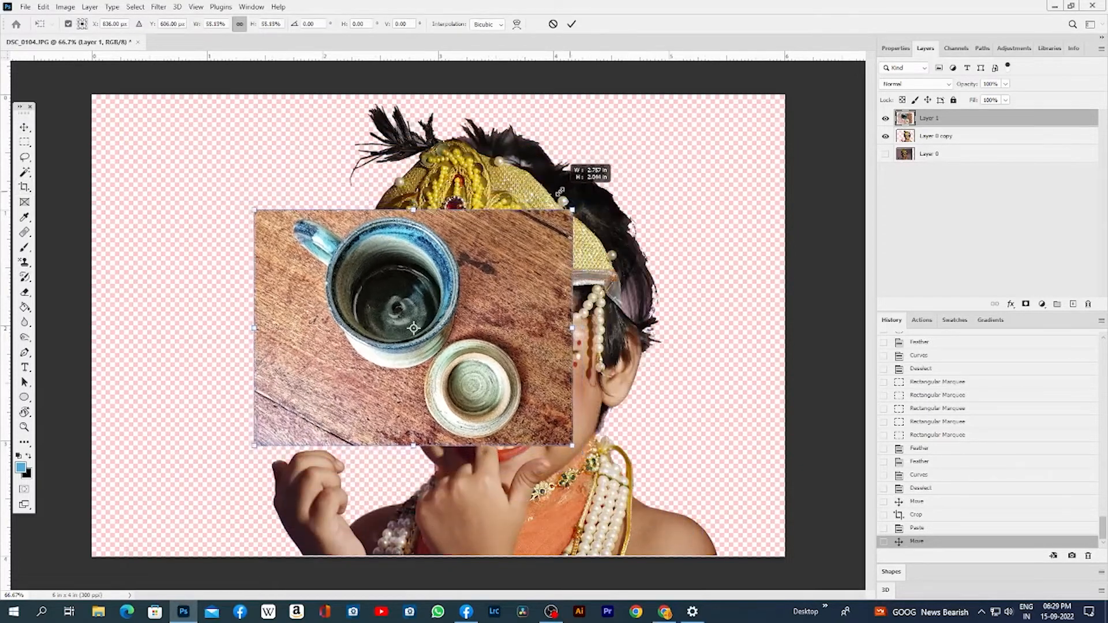
{"action": "left_click_drag", "start_coordinate": [438, 293], "coordinate": [316, 288]}
{"action": "key", "text": "Return"}
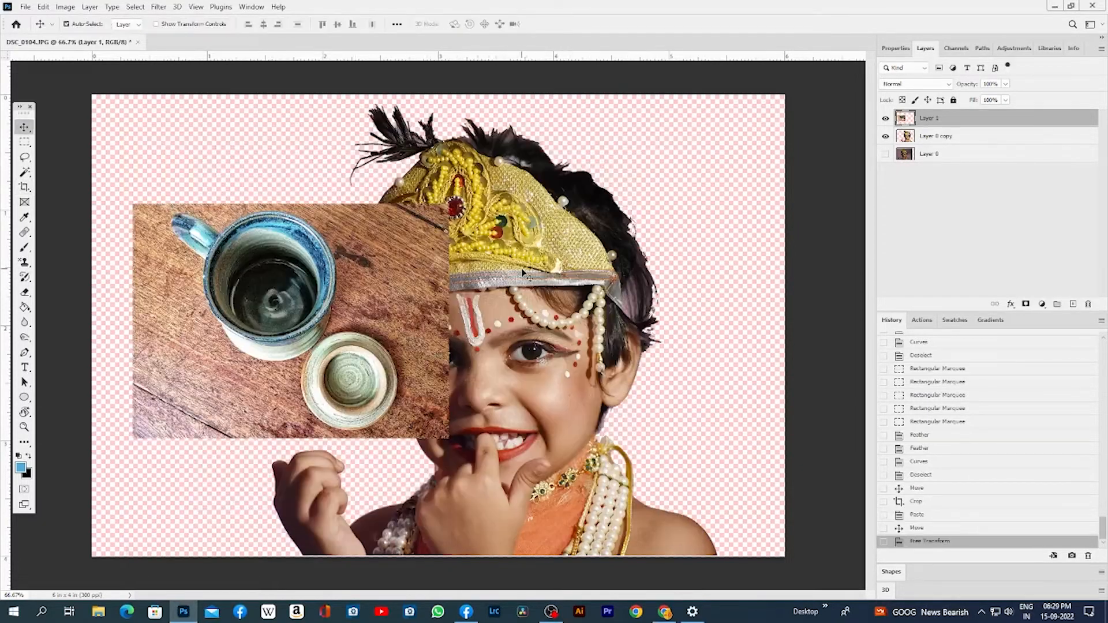
Scale the child cutout proportionally to about 57% and place it beside the mug picture in the right half of the canvas
{"action": "right_click", "coordinate": [550, 282]}
{"action": "left_click", "coordinate": [549, 283]}
{"action": "left_click_drag", "start_coordinate": [550, 282], "coordinate": [627, 267]}
{"action": "key", "text": "ctrl+t"}
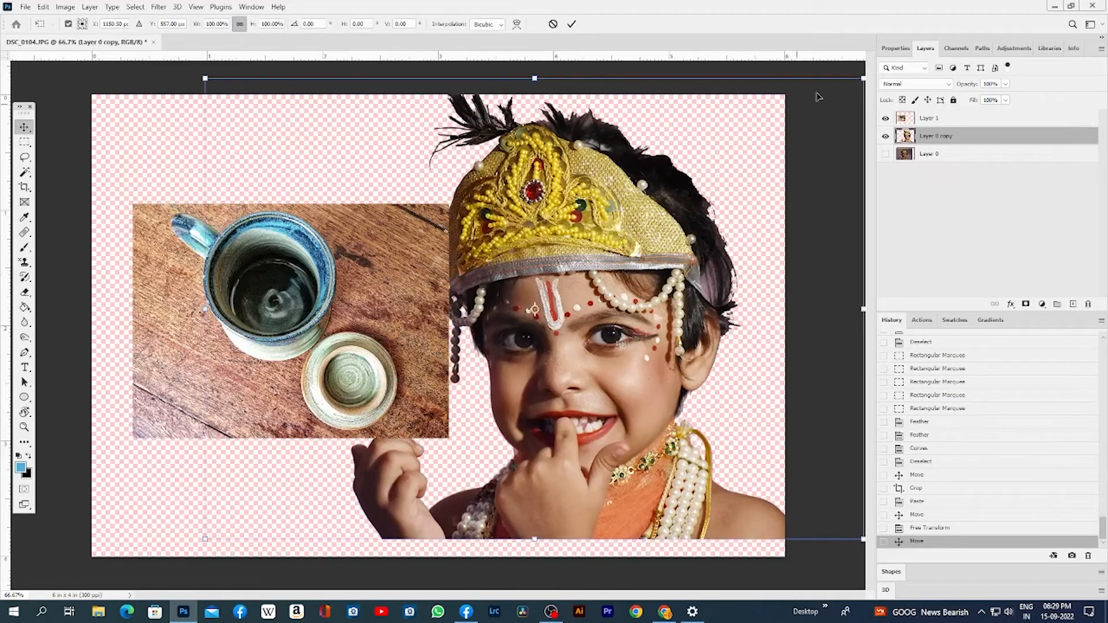
{"action": "left_click_drag", "start_coordinate": [860, 84], "coordinate": [799, 144]}
{"action": "left_click_drag", "start_coordinate": [737, 192], "coordinate": [727, 200]}
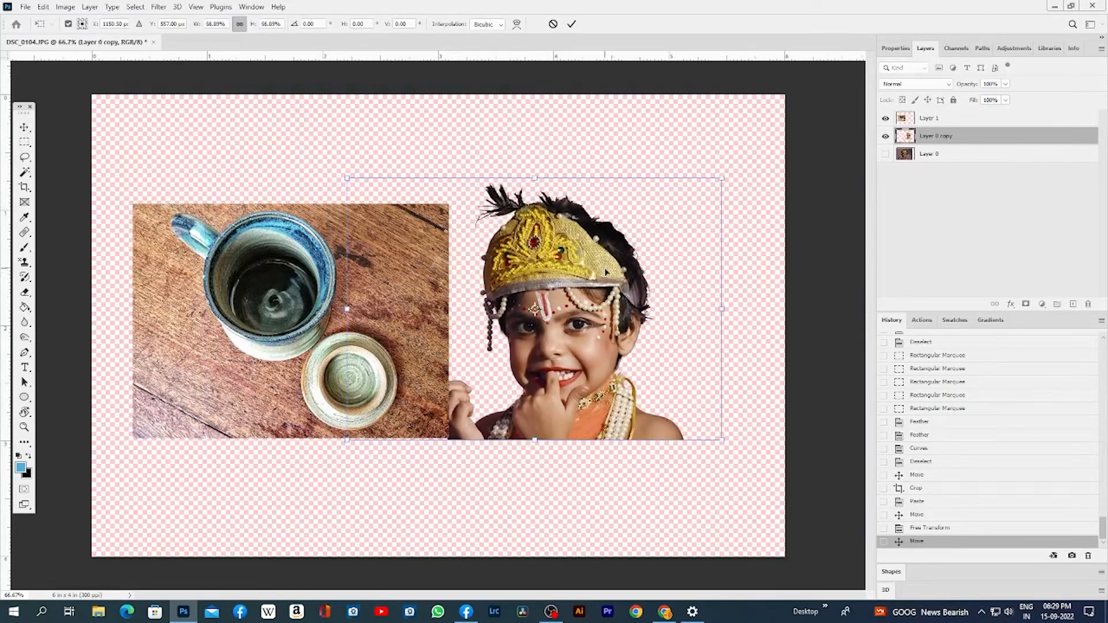
{"action": "left_click_drag", "start_coordinate": [606, 268], "coordinate": [662, 240]}
{"action": "key", "text": "Return"}
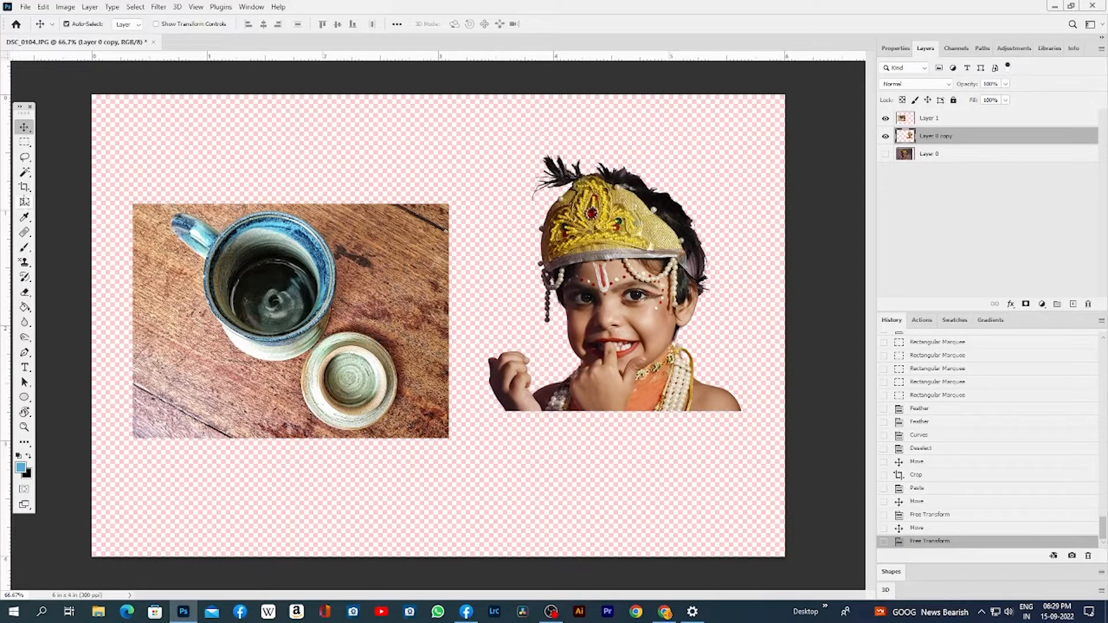
Draw an elliptical frame over the mug's opening, widen it to fit the rim, and shift the mug picture slightly
{"action": "left_click", "coordinate": [24, 202]}
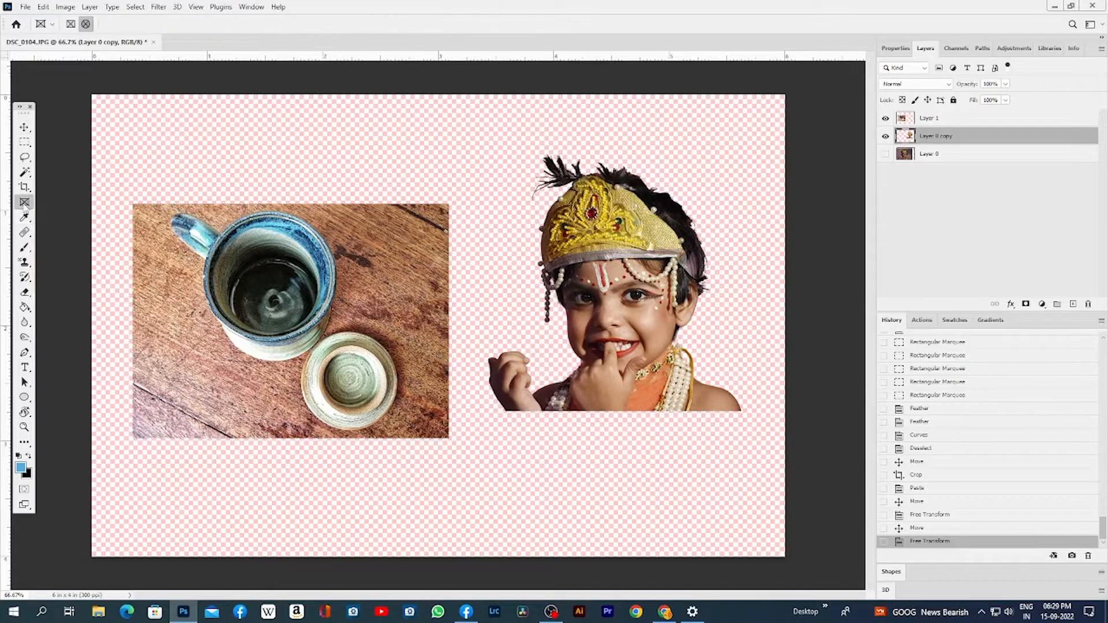
{"action": "left_click_drag", "start_coordinate": [203, 228], "coordinate": [335, 320]}
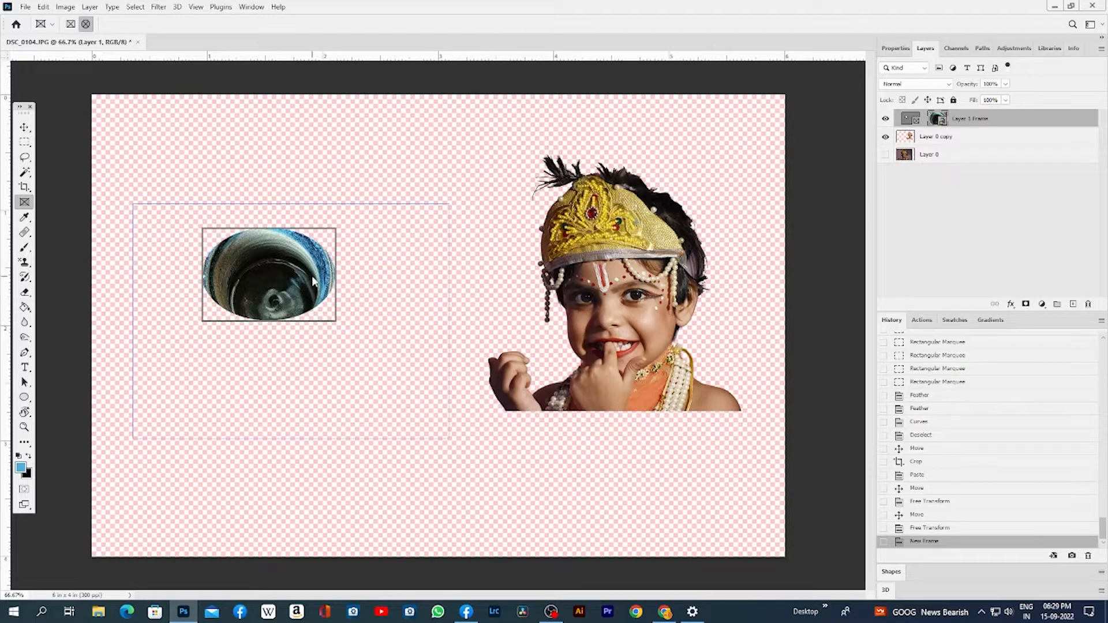
{"action": "key", "text": "ctrl+z"}
{"action": "left_click_drag", "start_coordinate": [226, 242], "coordinate": [266, 326]}
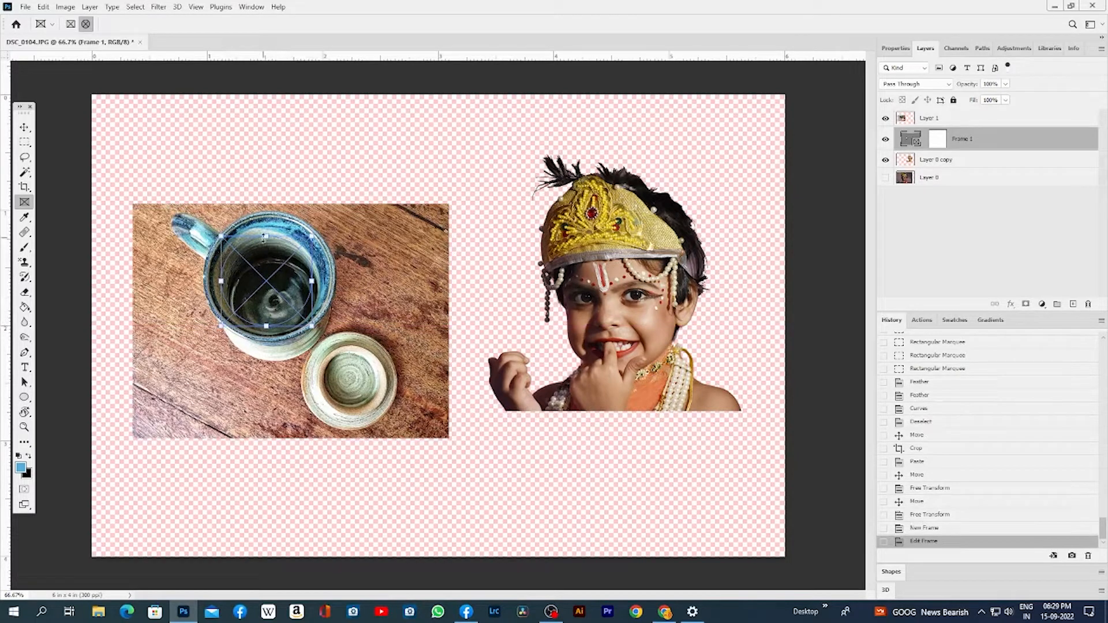
{"action": "left_click_drag", "start_coordinate": [265, 236], "coordinate": [266, 228]}
{"action": "left_click_drag", "start_coordinate": [304, 282], "coordinate": [323, 277]}
{"action": "left_click_drag", "start_coordinate": [222, 276], "coordinate": [213, 277]}
{"action": "key", "text": "ctrl+z"}
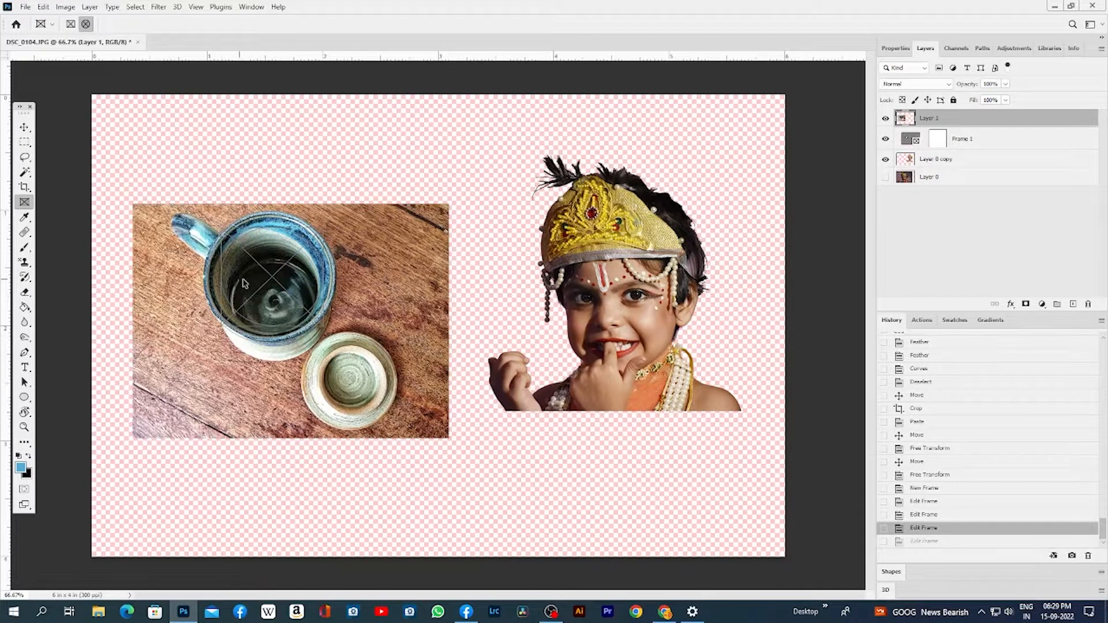
{"action": "left_click_drag", "start_coordinate": [277, 281], "coordinate": [274, 278]}
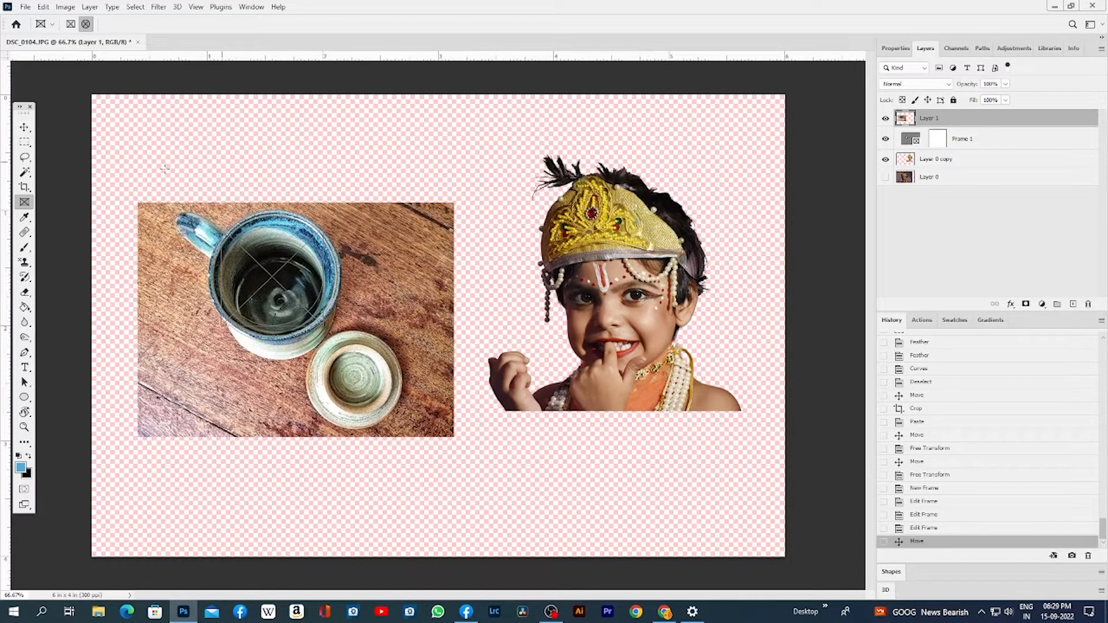
Move the child cutout over the mug and place its layer, Layer 0 copy, inside Frame 1
{"action": "left_click", "coordinate": [25, 127]}
{"action": "left_click_drag", "start_coordinate": [620, 256], "coordinate": [318, 269]}
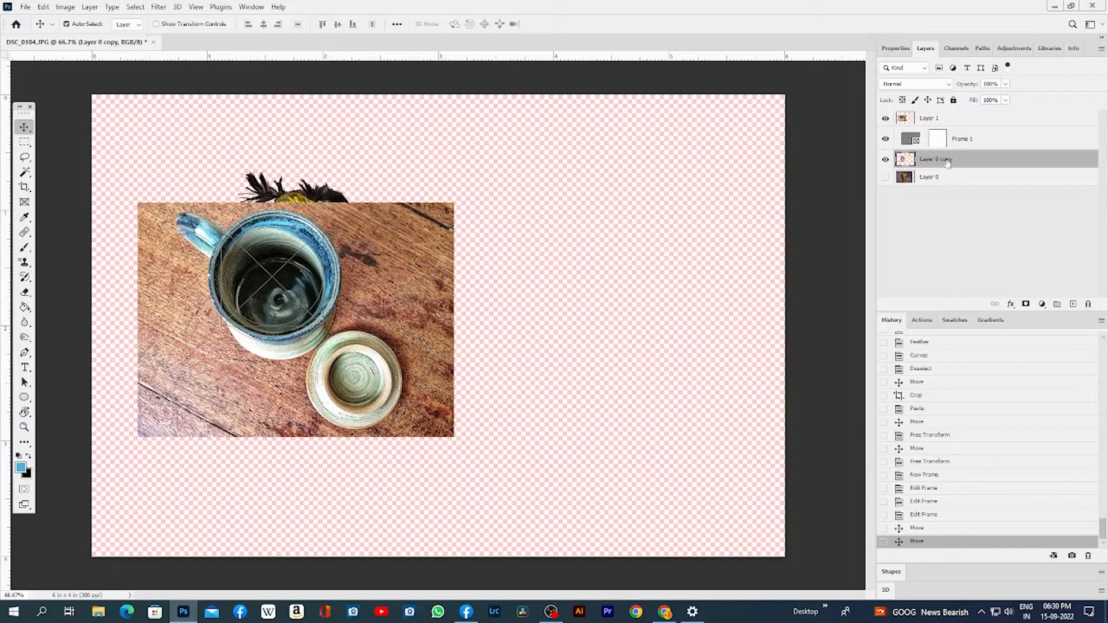
{"action": "left_click_drag", "start_coordinate": [947, 163], "coordinate": [932, 138]}
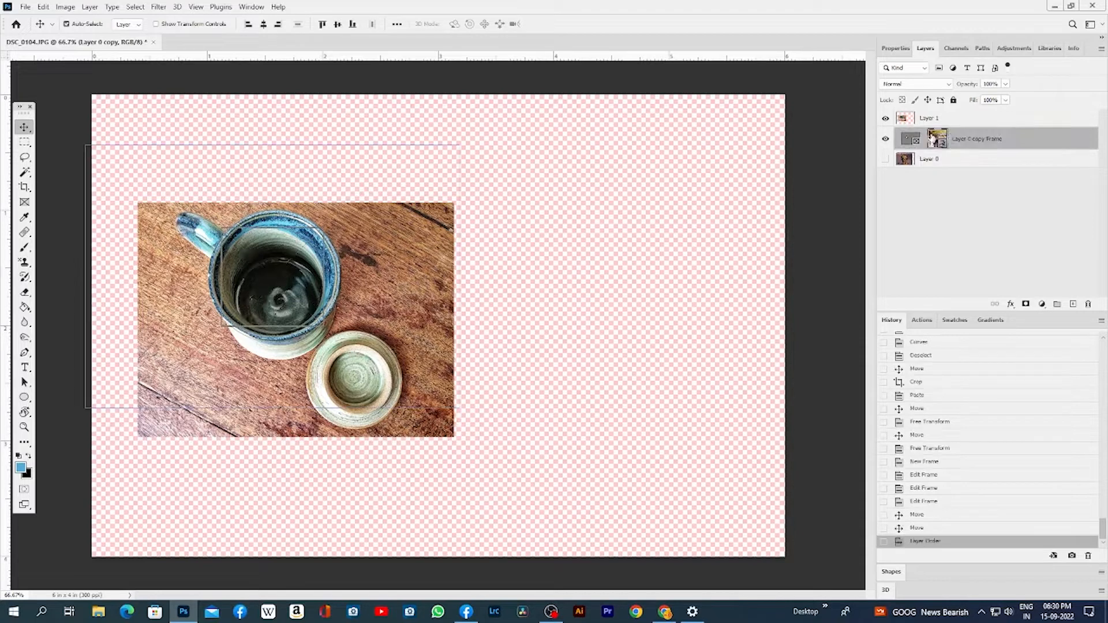
{"action": "mouse_move", "coordinate": [278, 278]}
{"action": "left_mouse_down"}
{"action": "mouse_move", "coordinate": [427, 274]}
{"action": "mouse_move", "coordinate": [286, 274]}
{"action": "left_mouse_up"}
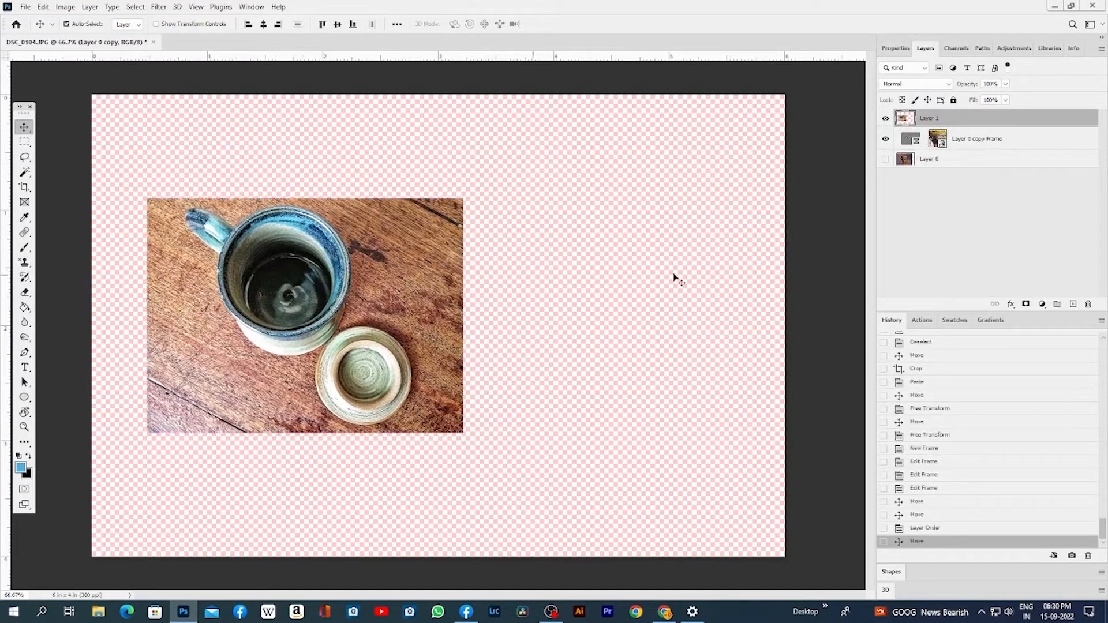
{"action": "key", "text": "ctrl+z"}
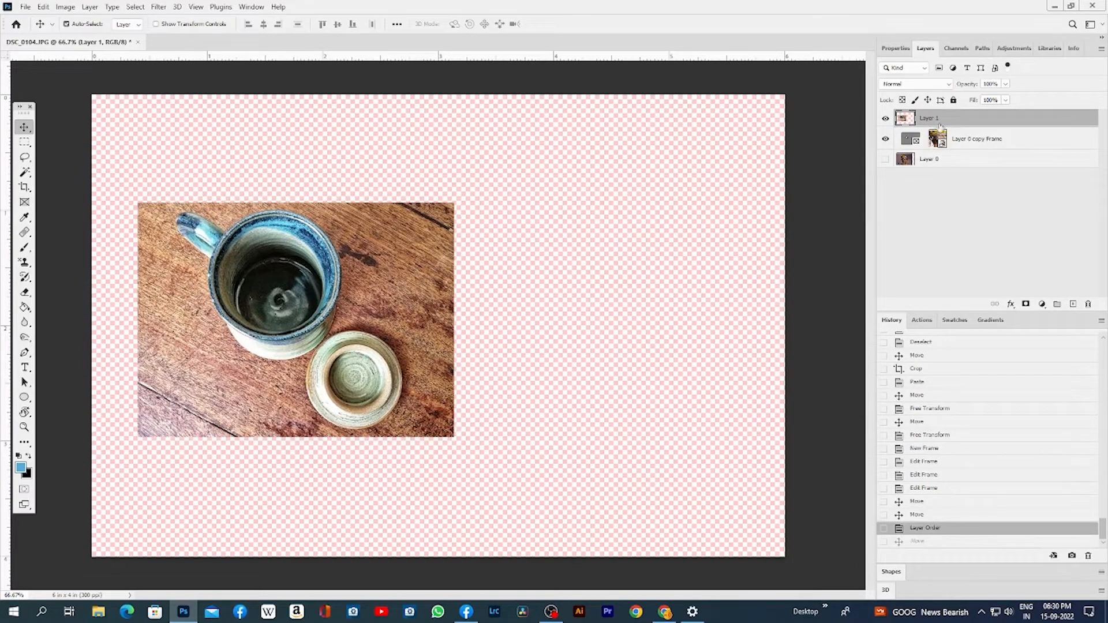
Reorder the mug picture's layer to sit below the framed child layer and above the hidden Layer 0
{"action": "left_click_drag", "start_coordinate": [940, 126], "coordinate": [939, 186]}
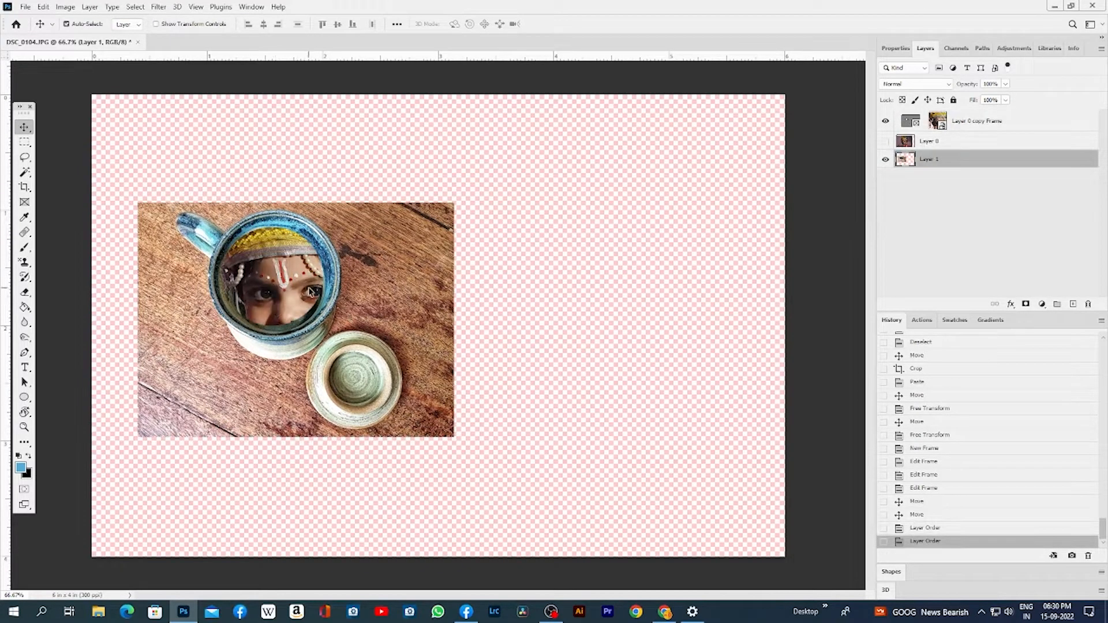
{"action": "mouse_move", "coordinate": [302, 297]}
{"action": "left_mouse_down"}
{"action": "mouse_move", "coordinate": [289, 270]}
{"action": "mouse_move", "coordinate": [280, 297]}
{"action": "mouse_move", "coordinate": [295, 276]}
{"action": "left_mouse_up"}
{"action": "key", "text": "ctrl+z"}
{"action": "key", "text": "ctrl+z"}
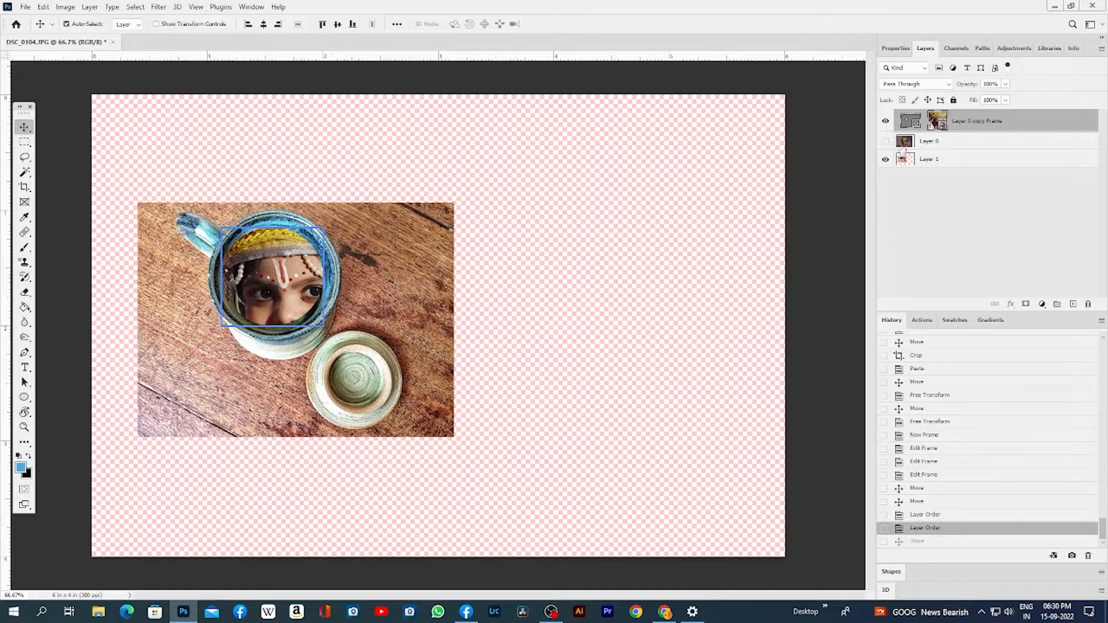
{"action": "left_click", "coordinate": [885, 141]}
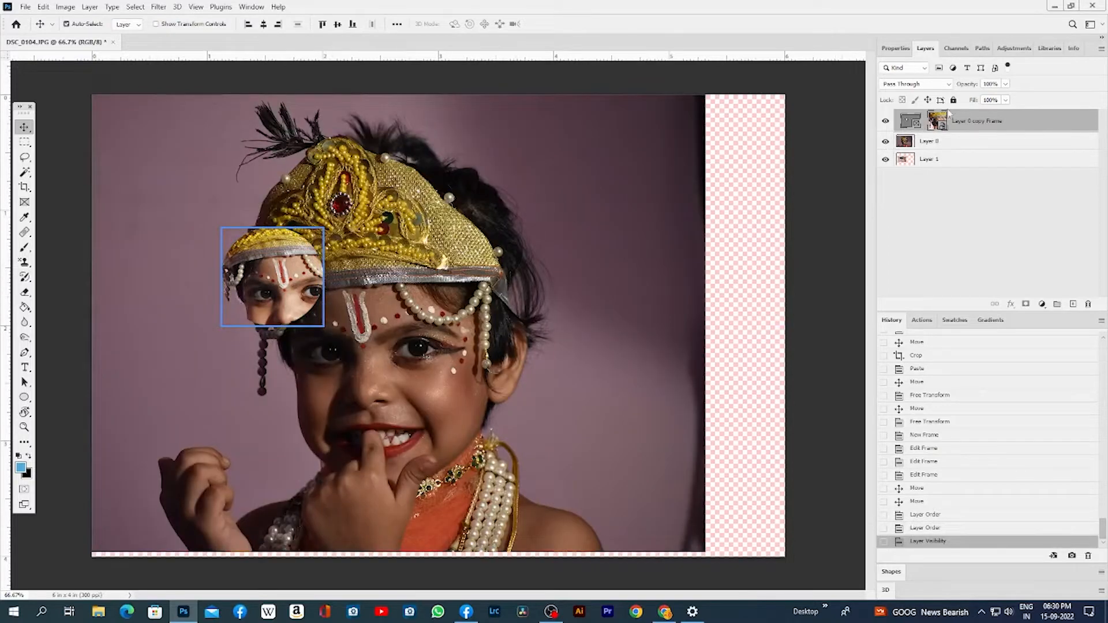
{"action": "left_click", "coordinate": [885, 141]}
{"action": "left_click_drag", "start_coordinate": [930, 159], "coordinate": [939, 140]}
{"action": "left_click_drag", "start_coordinate": [281, 278], "coordinate": [312, 286]}
{"action": "key", "text": "ctrl+z"}
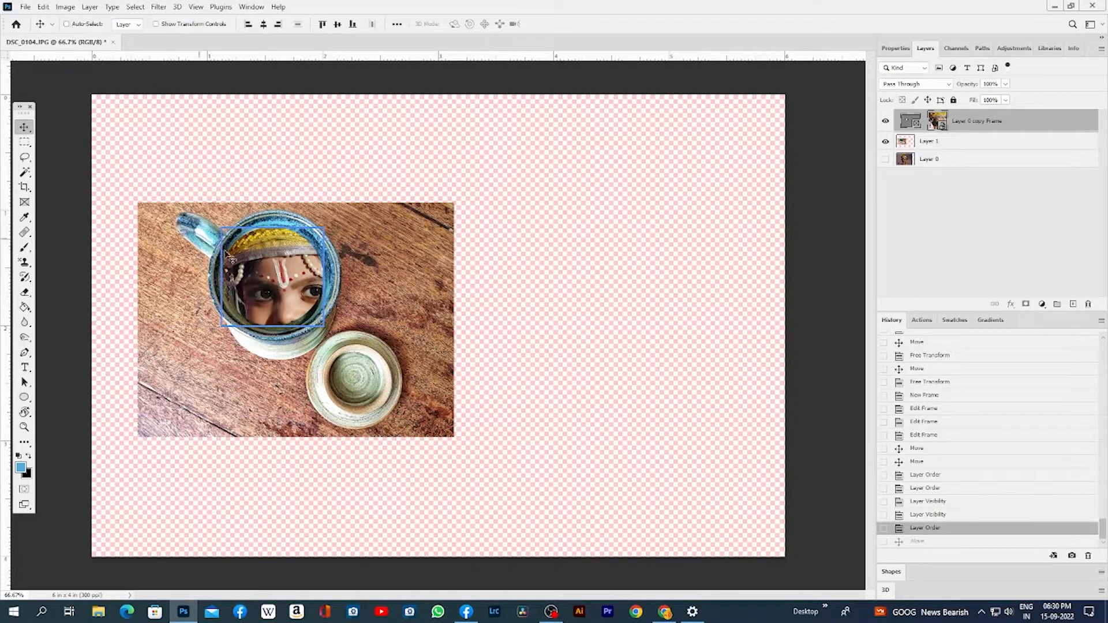
Enlarge the framed child picture to about 109% and position it within the mug's opening
{"action": "mouse_move", "coordinate": [252, 274]}
{"action": "left_mouse_down"}
{"action": "mouse_move", "coordinate": [262, 265]}
{"action": "mouse_move", "coordinate": [268, 283]}
{"action": "mouse_move", "coordinate": [262, 265]}
{"action": "left_mouse_up"}
{"action": "key", "text": "ctrl+z"}
{"action": "key", "text": "ctrl+t"}
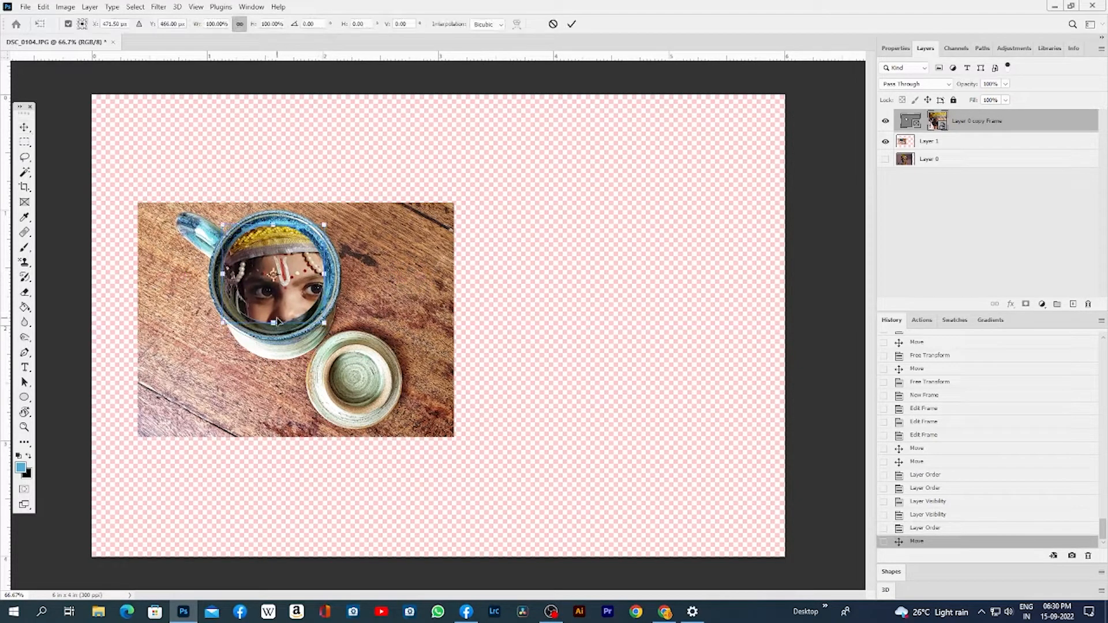
{"action": "left_click_drag", "start_coordinate": [273, 323], "coordinate": [279, 298]}
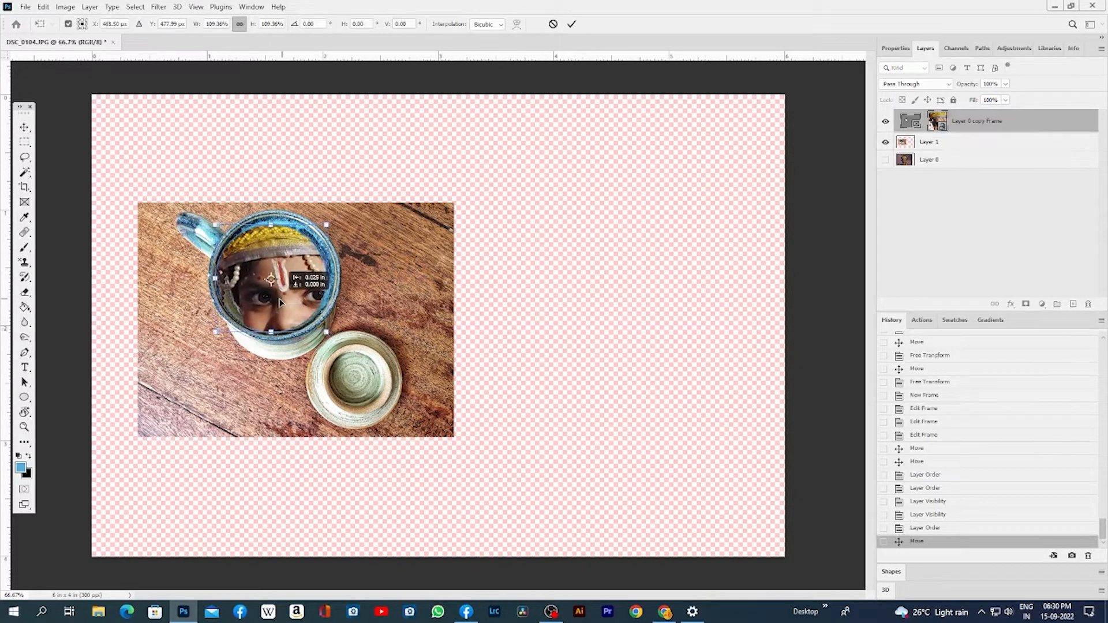
{"action": "left_click", "coordinate": [977, 225]}
Reposition the frame and its child picture so the face fits inside the mug's rim
{"action": "left_click", "coordinate": [938, 124]}
{"action": "left_click", "coordinate": [911, 123]}
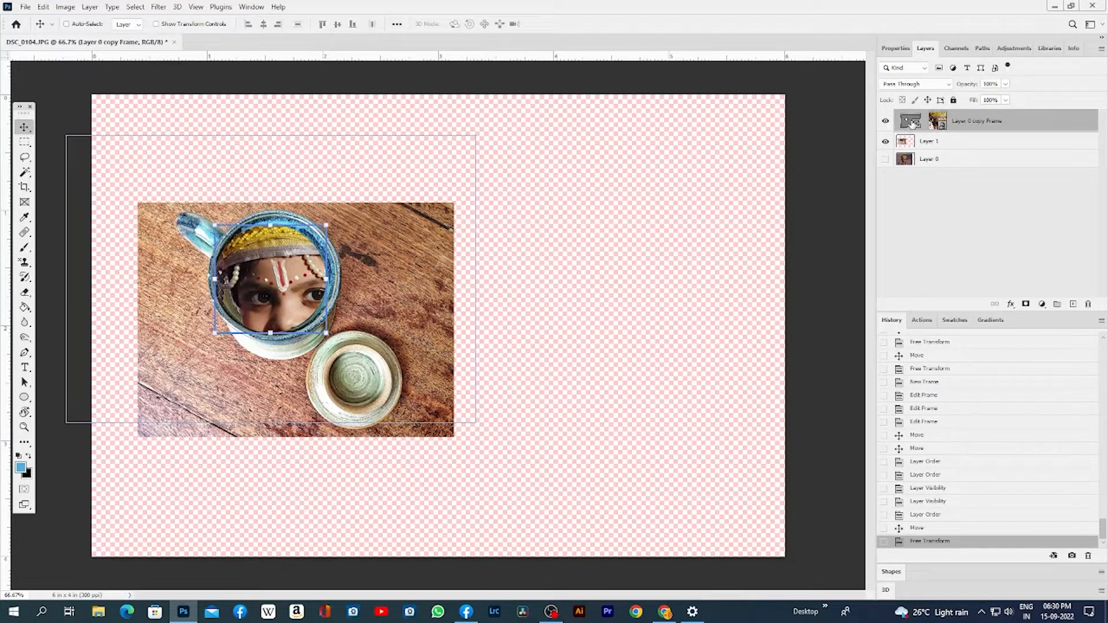
{"action": "mouse_move", "coordinate": [277, 274]}
{"action": "left_mouse_down"}
{"action": "mouse_move", "coordinate": [267, 292]}
{"action": "mouse_move", "coordinate": [292, 266]}
{"action": "mouse_move", "coordinate": [255, 259]}
{"action": "mouse_move", "coordinate": [255, 193]}
{"action": "mouse_move", "coordinate": [265, 256]}
{"action": "mouse_move", "coordinate": [279, 252]}
{"action": "left_mouse_up"}
{"action": "left_click", "coordinate": [930, 128]}
{"action": "left_click", "coordinate": [911, 121]}
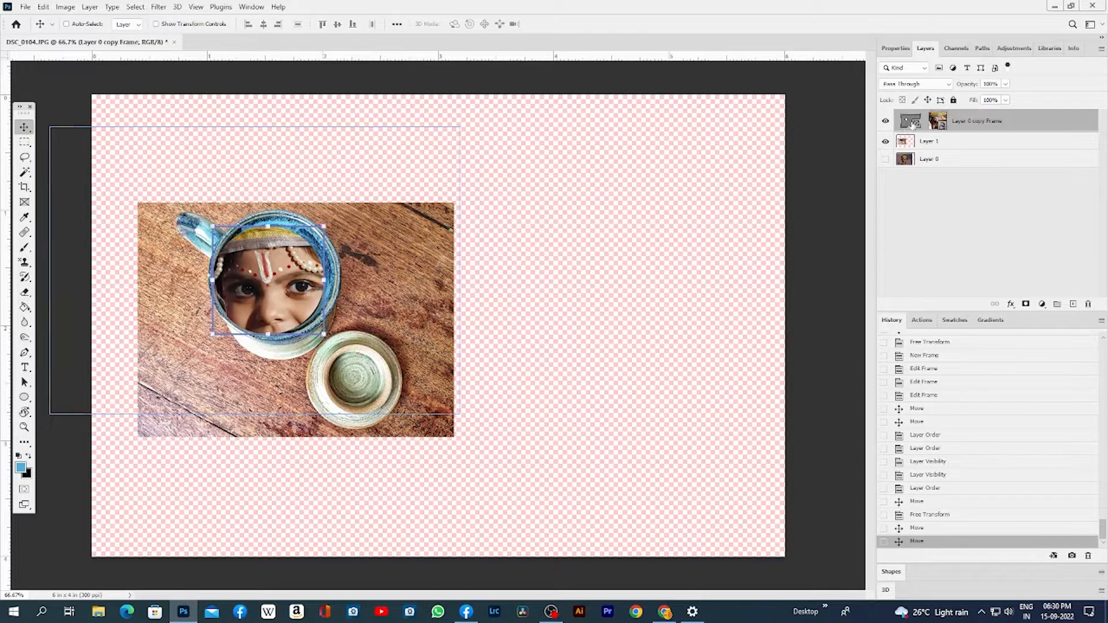
{"action": "mouse_move", "coordinate": [262, 271]}
{"action": "left_mouse_down"}
{"action": "mouse_move", "coordinate": [242, 219]}
{"action": "mouse_move", "coordinate": [274, 237]}
{"action": "mouse_move", "coordinate": [272, 265]}
{"action": "left_mouse_up"}
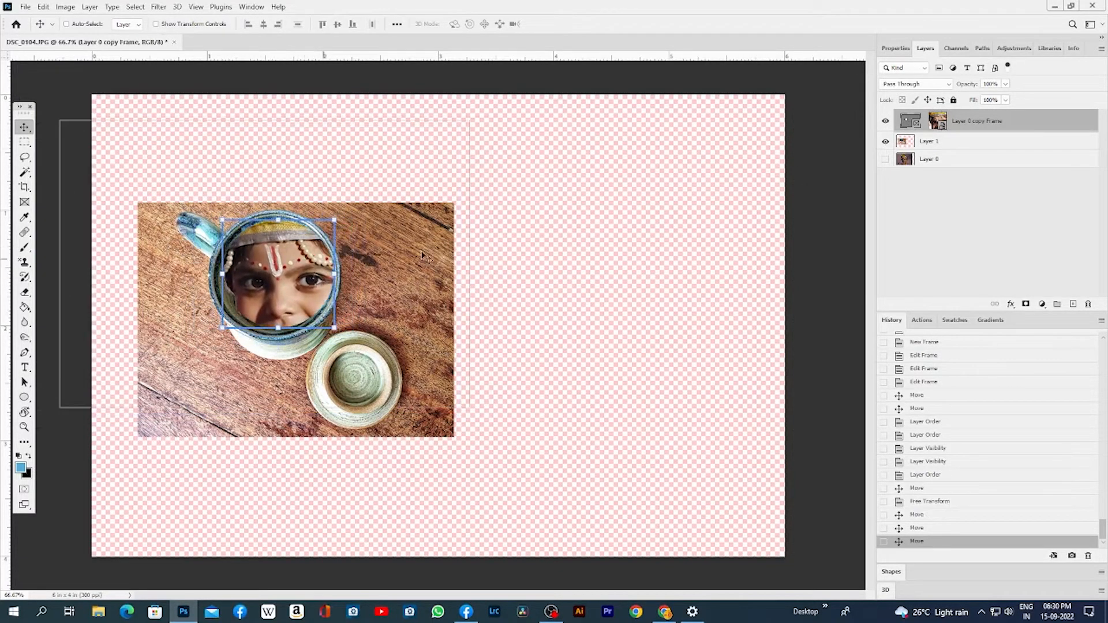
Scale the picture inside the frame to about 67% to show the whole face and realign the frame with the mug's opening
{"action": "left_click", "coordinate": [942, 128]}
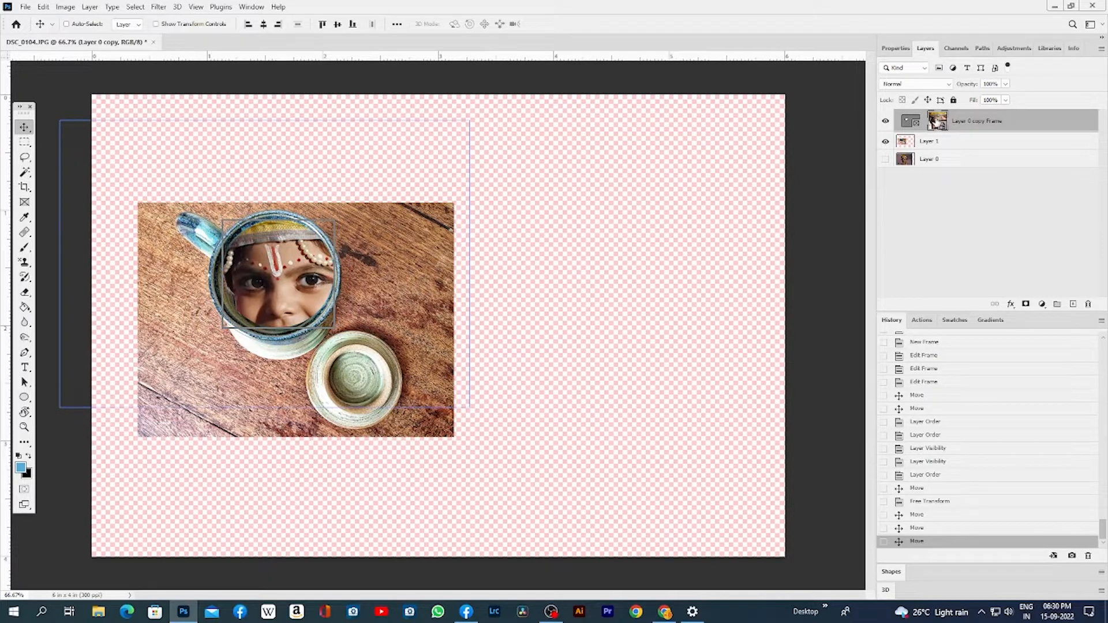
{"action": "left_click_drag", "start_coordinate": [310, 291], "coordinate": [293, 242]}
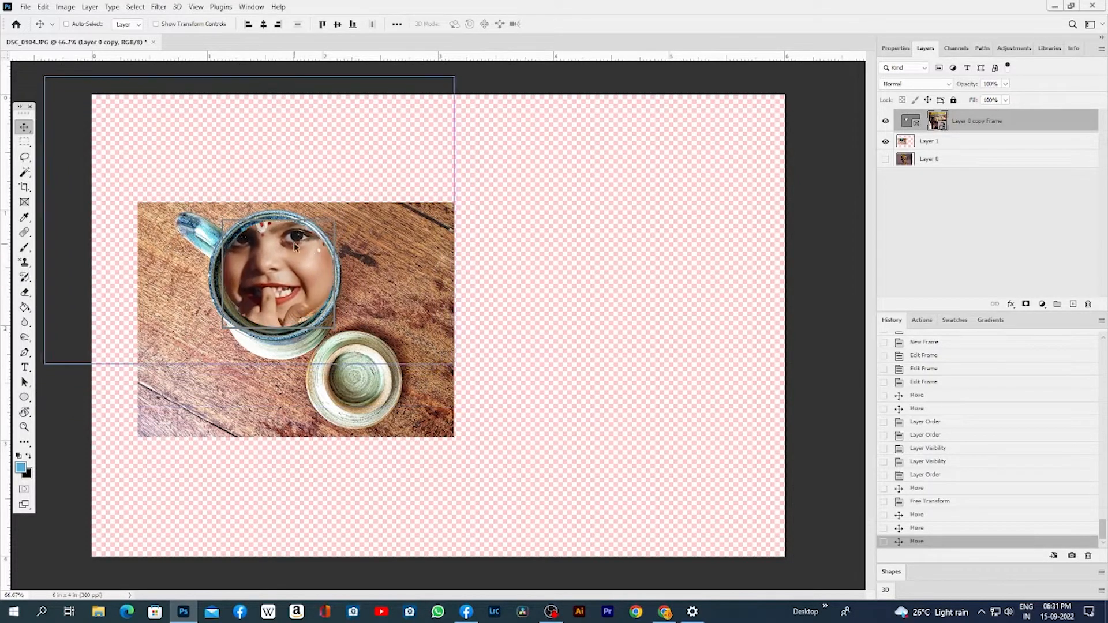
{"action": "key", "text": "ctrl+t"}
{"action": "left_click_drag", "start_coordinate": [453, 76], "coordinate": [390, 157]}
{"action": "left_click_drag", "start_coordinate": [323, 205], "coordinate": [334, 235]}
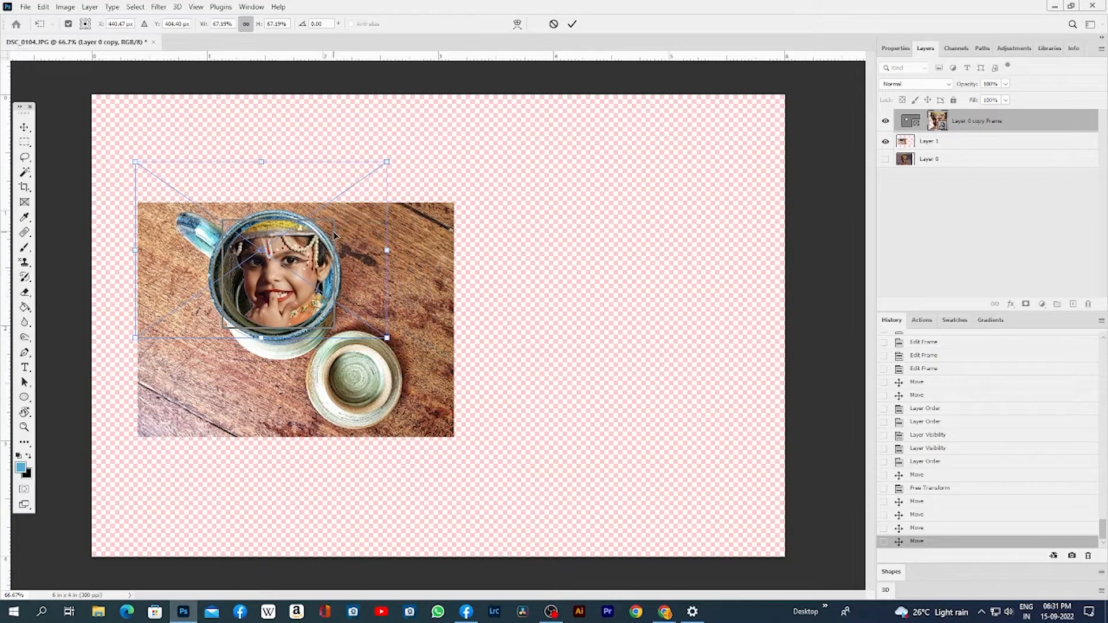
{"action": "key", "text": "Return"}
{"action": "left_click", "coordinate": [911, 126]}
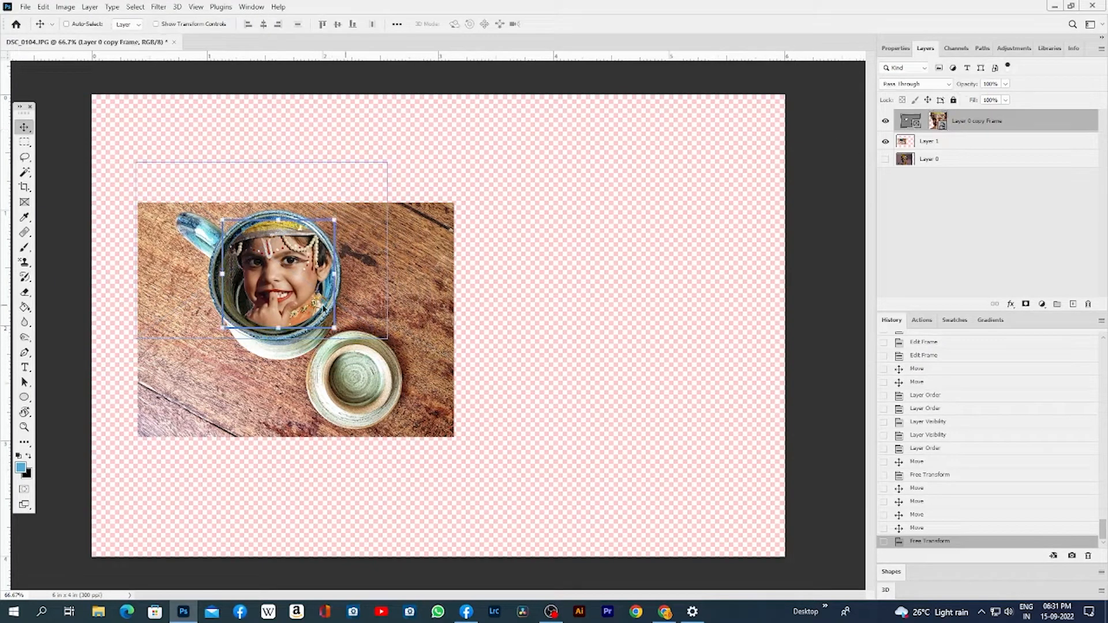
{"action": "left_click_drag", "start_coordinate": [280, 288], "coordinate": [273, 293]}
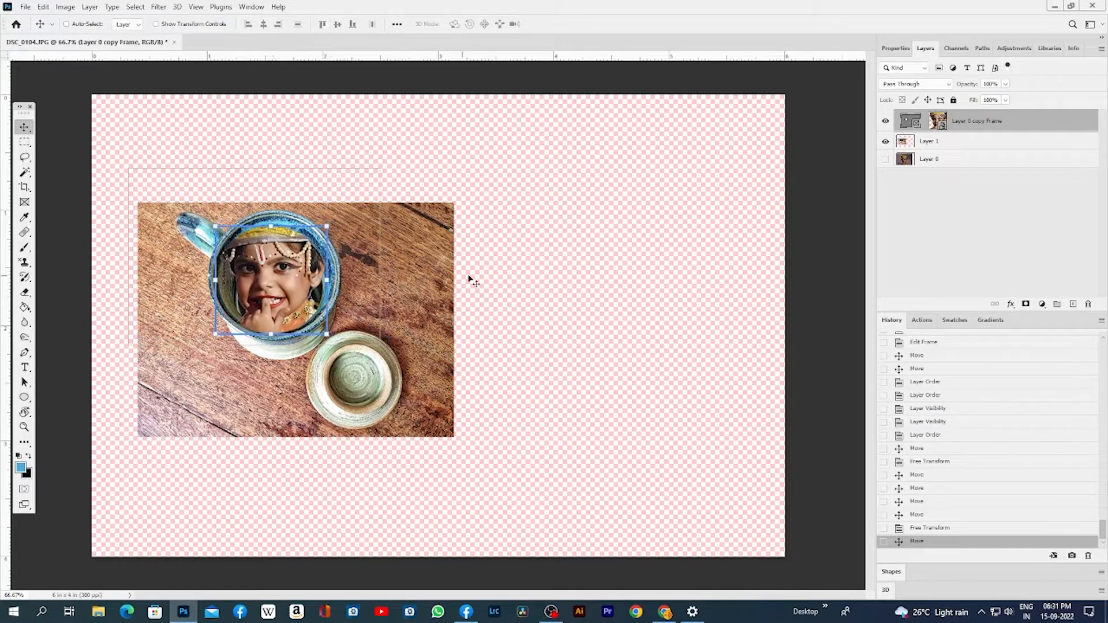
Sample foreground colours from the framed child picture with the Eyedropper tool, ending on the yellow of the headdress
{"action": "left_click", "coordinate": [24, 202]}
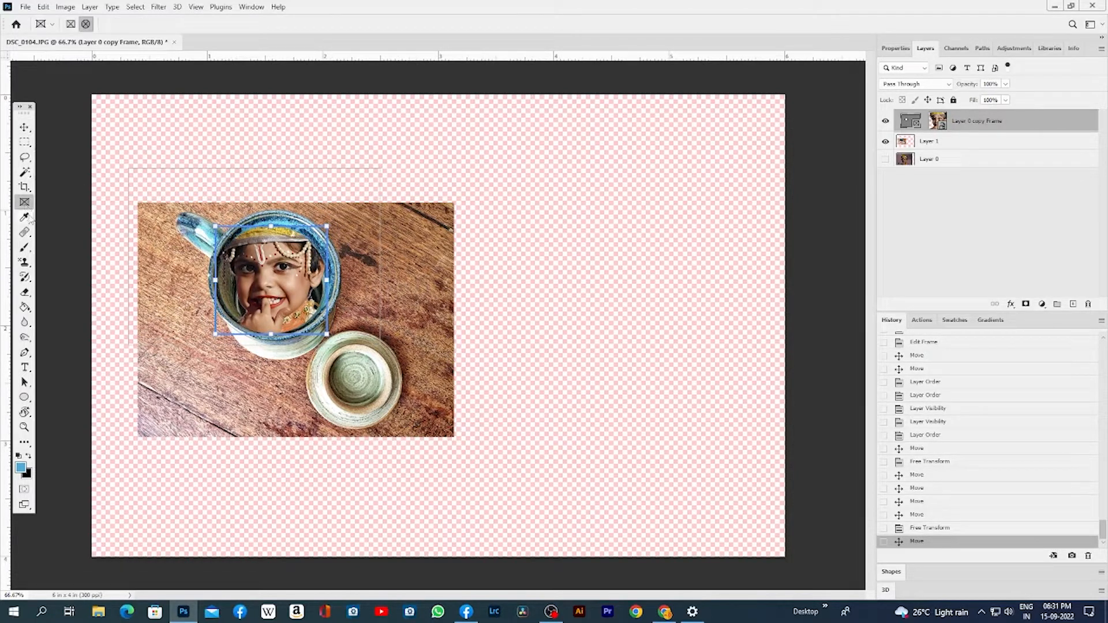
{"action": "left_click", "coordinate": [25, 217]}
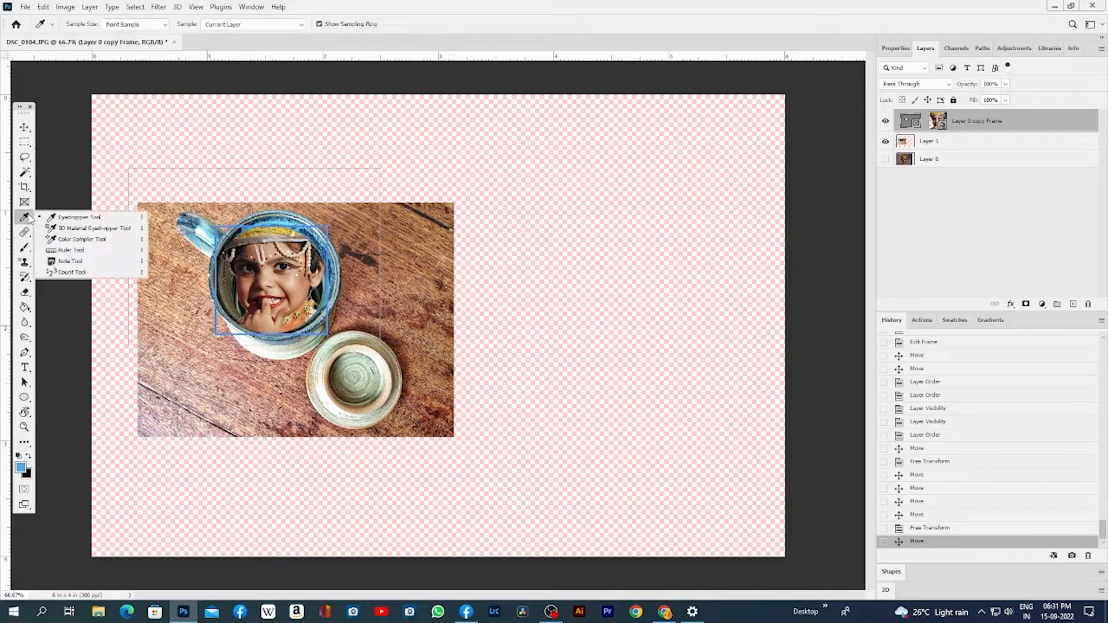
{"action": "left_click", "coordinate": [76, 218]}
{"action": "left_click", "coordinate": [301, 279]}
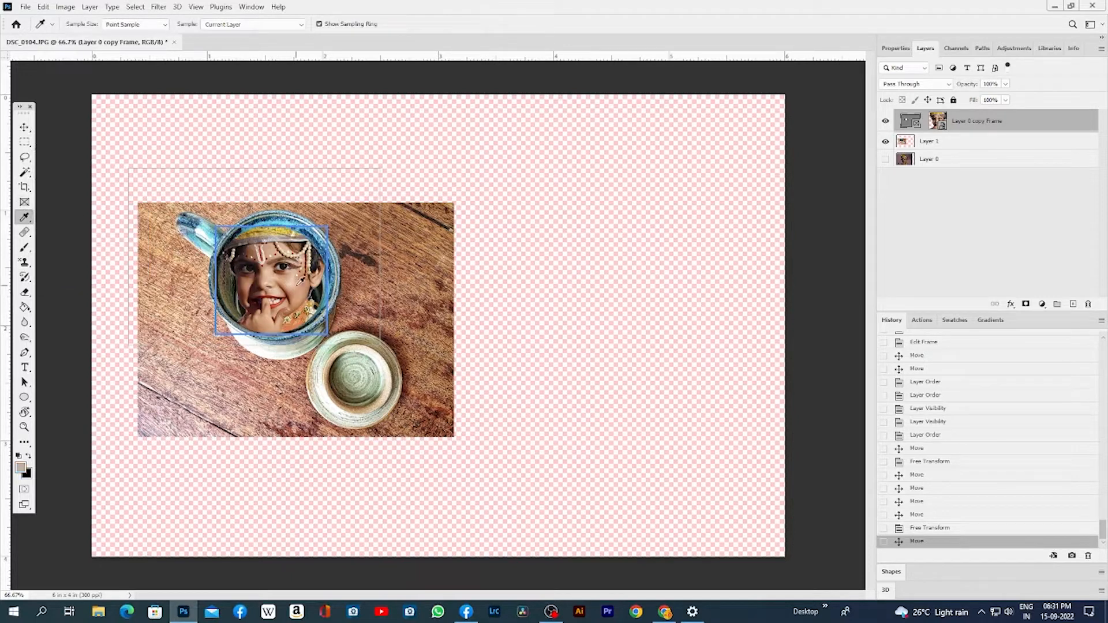
{"action": "left_click", "coordinate": [306, 280]}
{"action": "left_click", "coordinate": [276, 230]}
{"action": "left_click", "coordinate": [370, 368]}
{"action": "left_click_drag", "start_coordinate": [399, 304], "coordinate": [382, 284]}
{"action": "left_click", "coordinate": [421, 242]}
{"action": "right_click", "coordinate": [25, 217]}
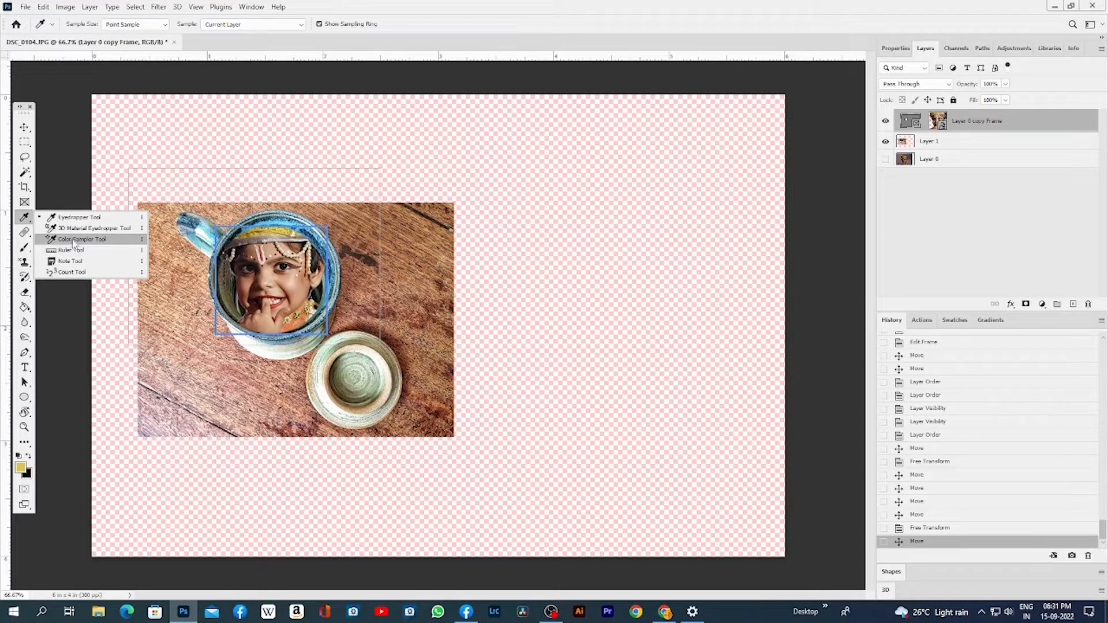
Try the Healing Brush tool on the wooden table beside the mug
{"action": "left_click", "coordinate": [26, 233]}
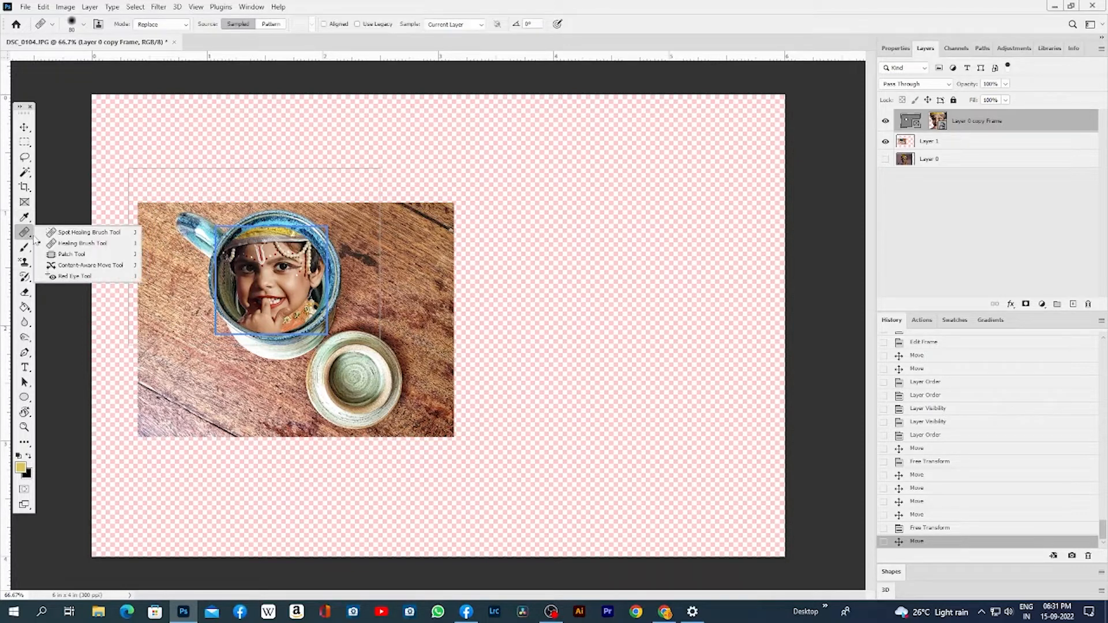
{"action": "left_click", "coordinate": [104, 243]}
{"action": "left_click", "coordinate": [397, 277]}
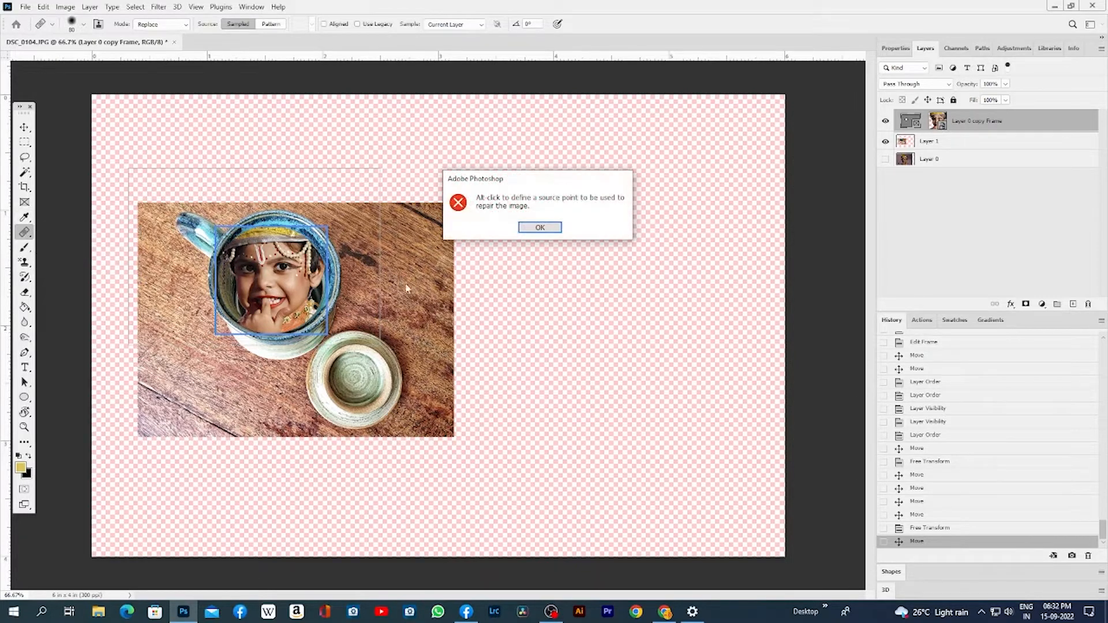
{"action": "left_click", "coordinate": [542, 226]}
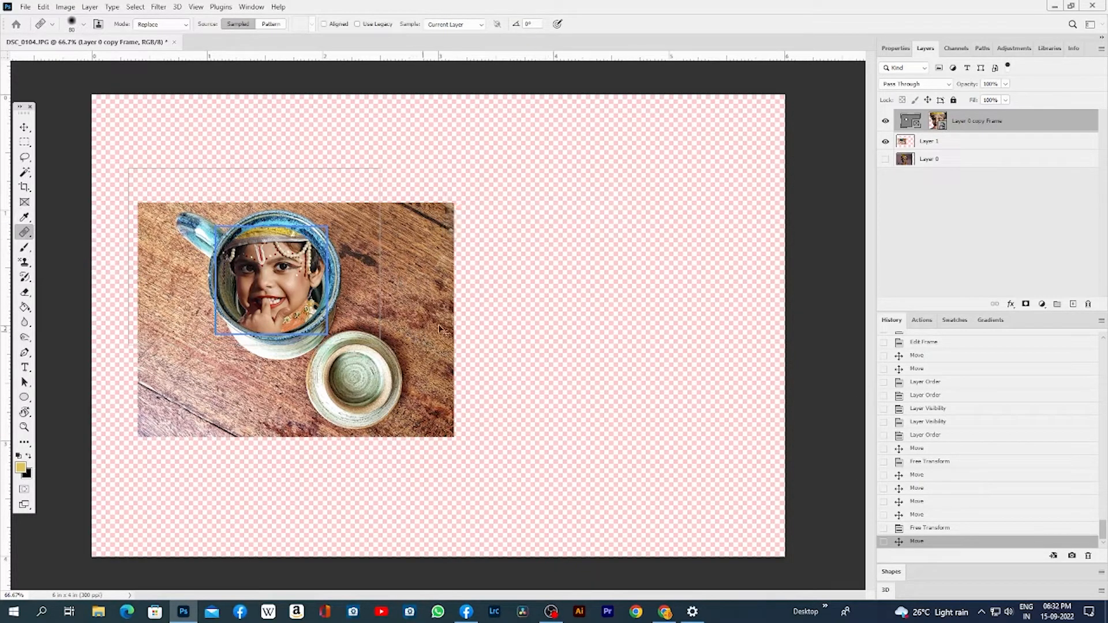
Undo the framing edits back to the empty frame over the mug with the child cutout beside it
{"action": "key", "text": "ctrl+z"}
{"action": "key", "text": "ctrl+z"}
{"action": "key", "text": "ctrl+z"}
{"action": "key", "text": "ctrl+z"}
{"action": "key", "text": "ctrl+z"}
{"action": "key", "text": "ctrl+z"}
{"action": "key", "text": "ctrl+z"}
{"action": "key", "text": "ctrl+z"}
{"action": "key", "text": "ctrl+z"}
{"action": "key", "text": "ctrl+z"}
{"action": "key", "text": "ctrl+z"}
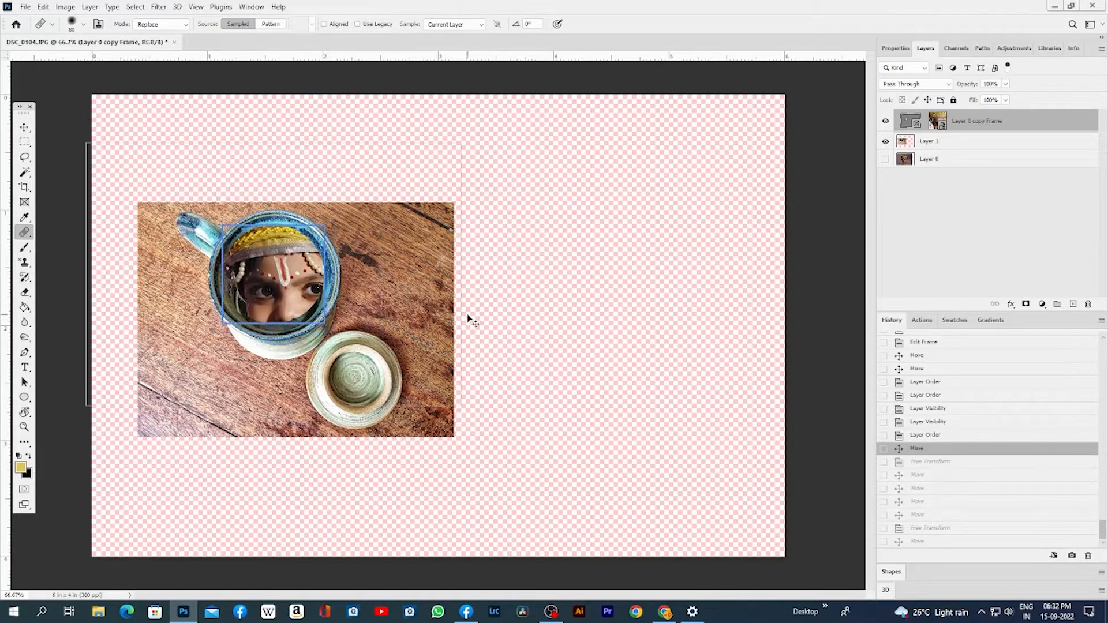
{"action": "key", "text": "ctrl+z"}
{"action": "key", "text": "ctrl+z"}
{"action": "key", "text": "ctrl+z"}
{"action": "key", "text": "ctrl+z"}
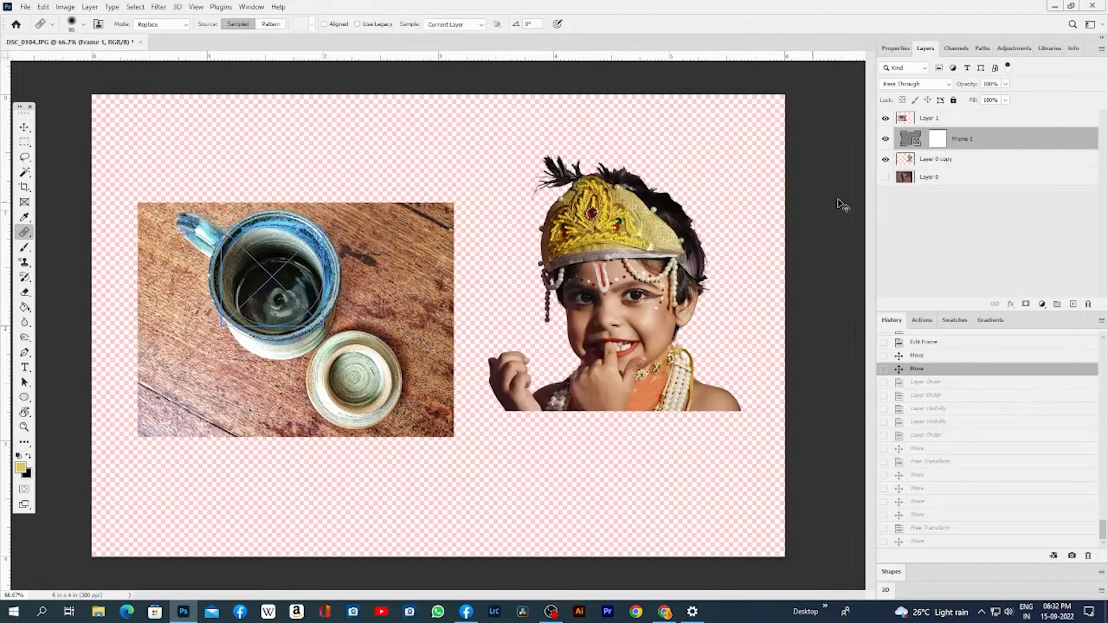
Hide Frame 1, Layer 0 copy and Layer 1, and show the original child photo on Layer 0
{"action": "left_click", "coordinate": [885, 139]}
{"action": "left_click", "coordinate": [885, 159]}
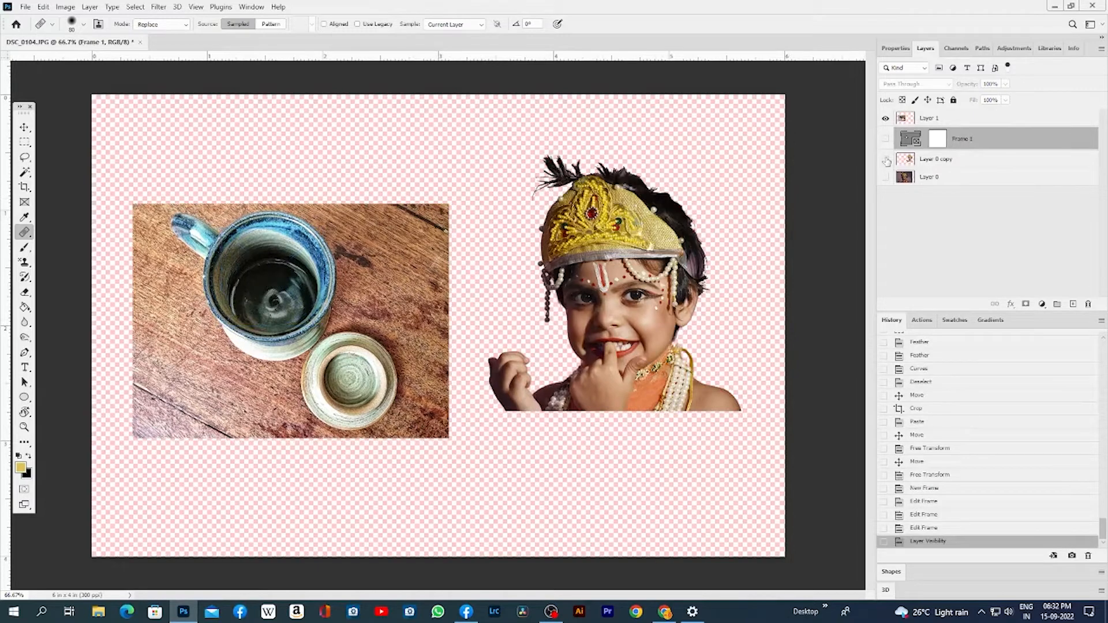
{"action": "left_click", "coordinate": [885, 118]}
{"action": "left_click", "coordinate": [885, 177]}
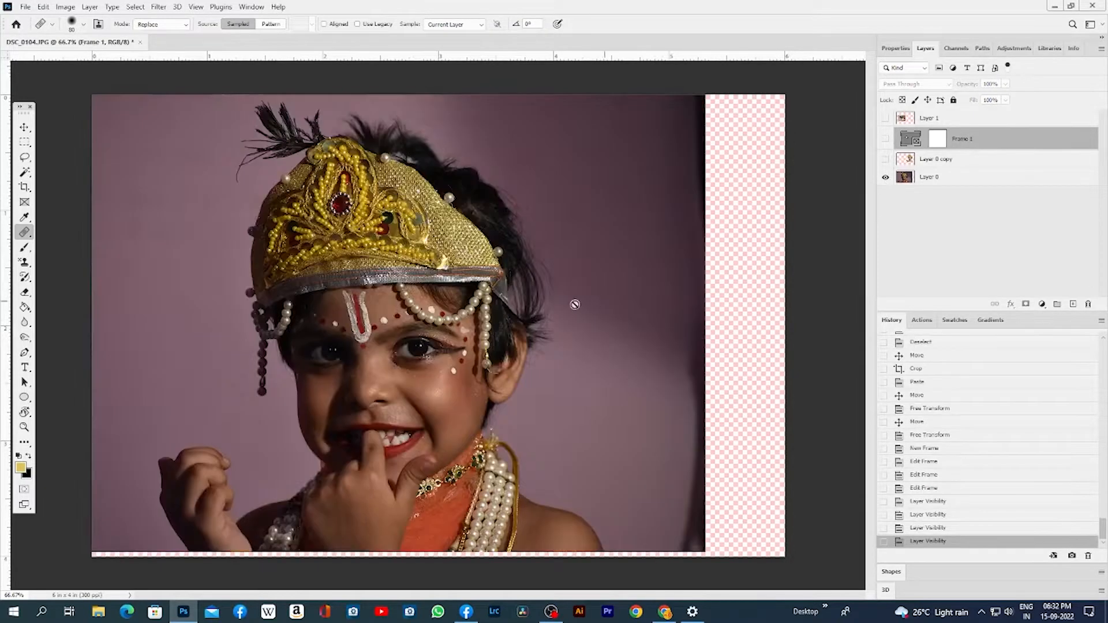
Remove the white dot on the cheek in Layer 0 with the Content-Aware Spot Healing Brush
{"action": "key", "text": "z"}
{"action": "left_click_drag", "start_coordinate": [346, 327], "coordinate": [393, 328]}
{"action": "left_click_drag", "start_coordinate": [316, 364], "coordinate": [533, 254]}
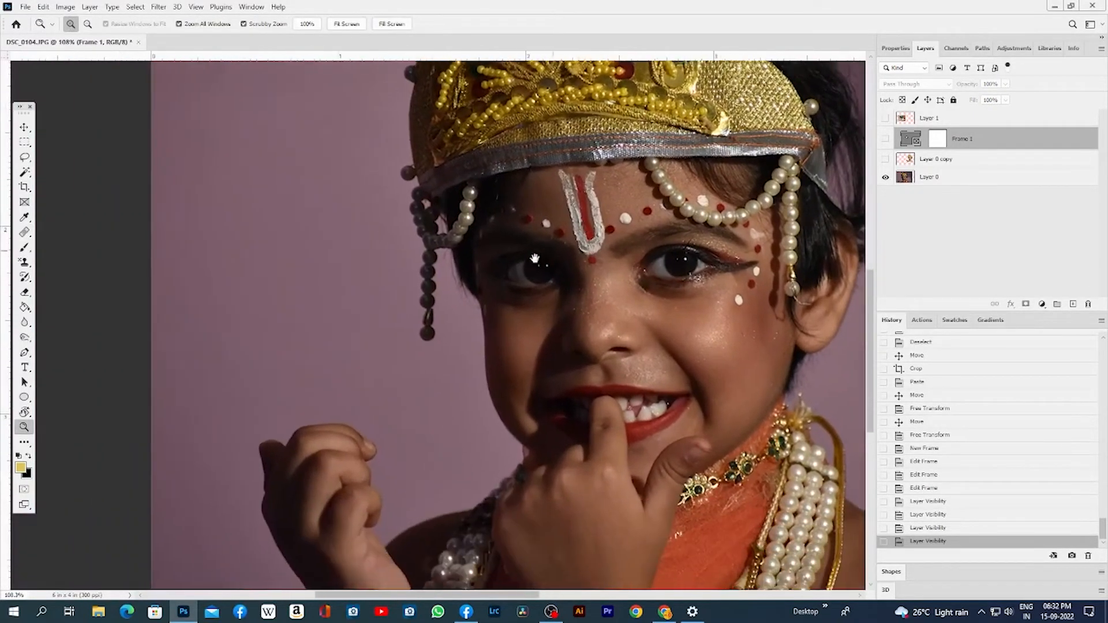
{"action": "left_click_drag", "start_coordinate": [460, 307], "coordinate": [356, 326]}
{"action": "left_click_drag", "start_coordinate": [630, 240], "coordinate": [626, 305]}
{"action": "key", "text": "j"}
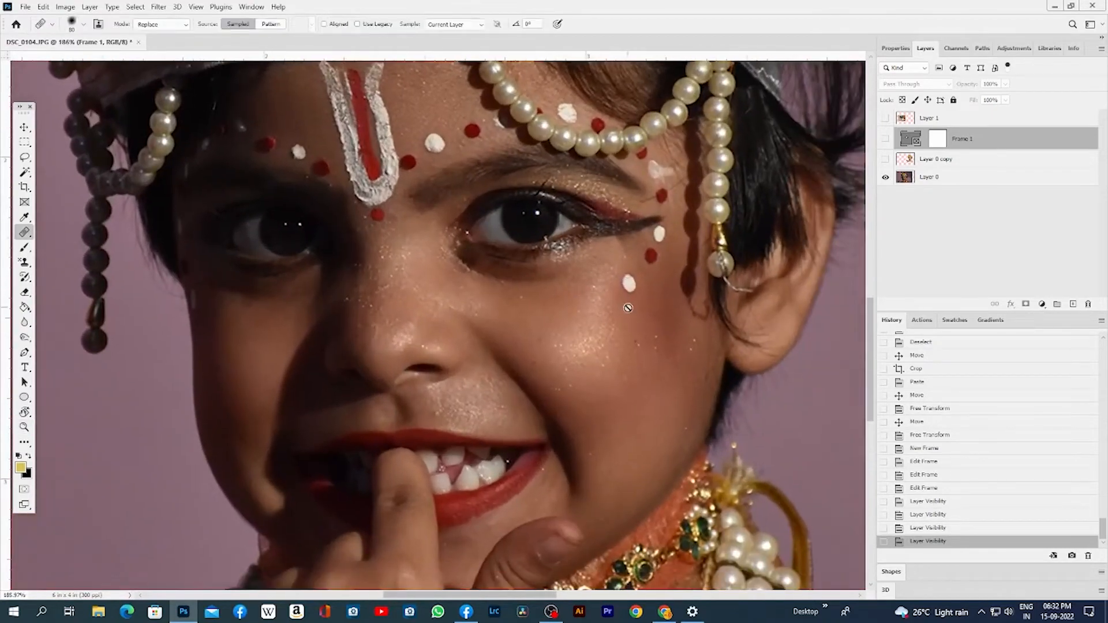
{"action": "left_click", "coordinate": [935, 184]}
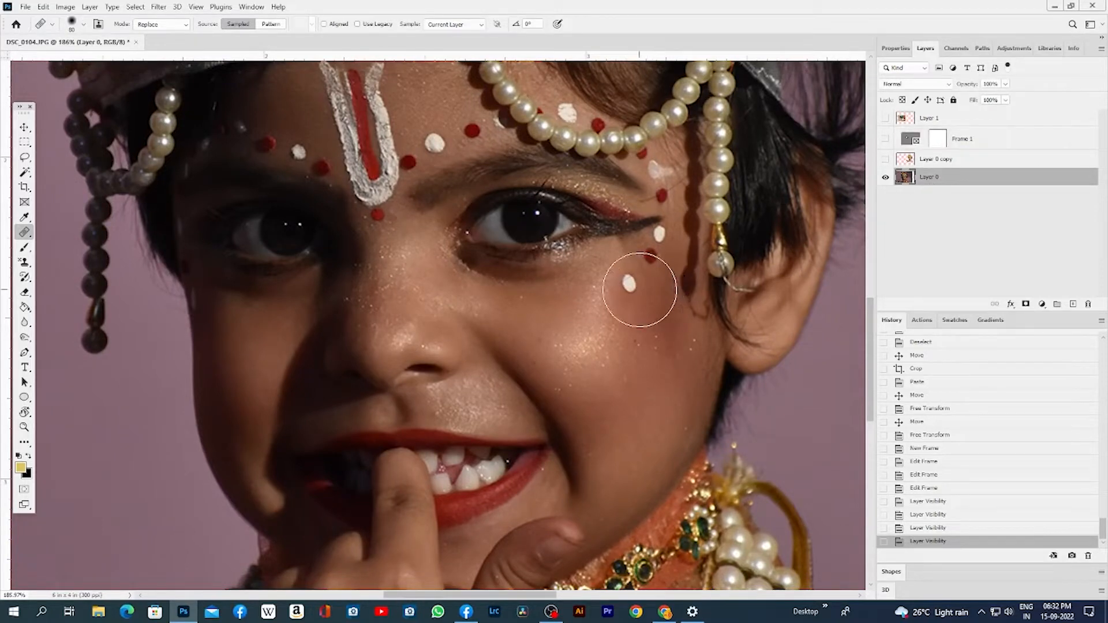
{"action": "right_click", "coordinate": [22, 235]}
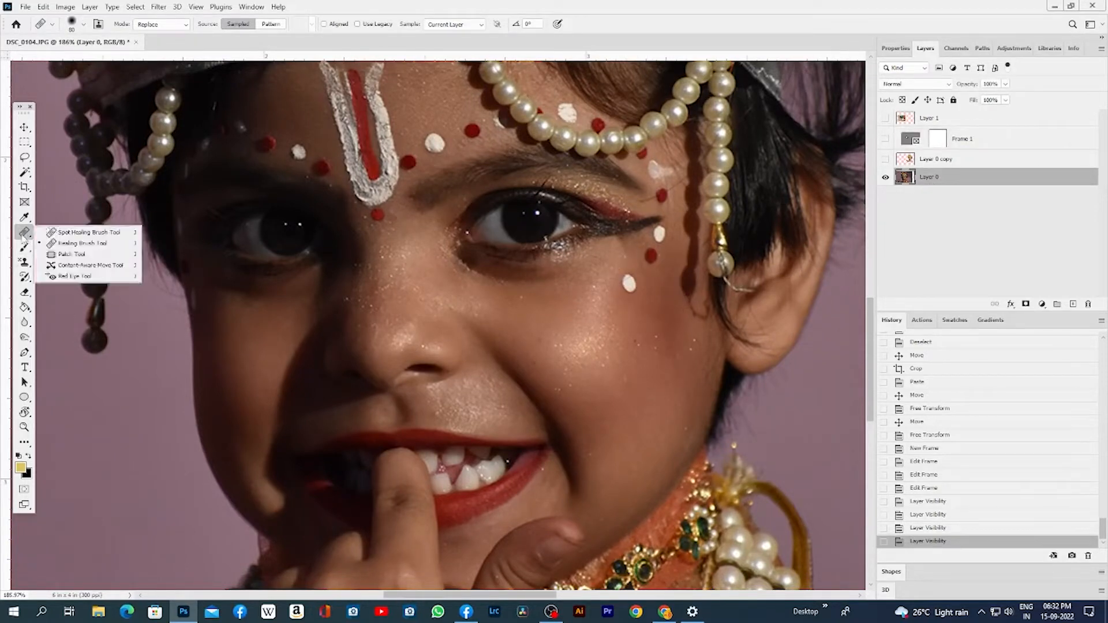
{"action": "left_click", "coordinate": [63, 230]}
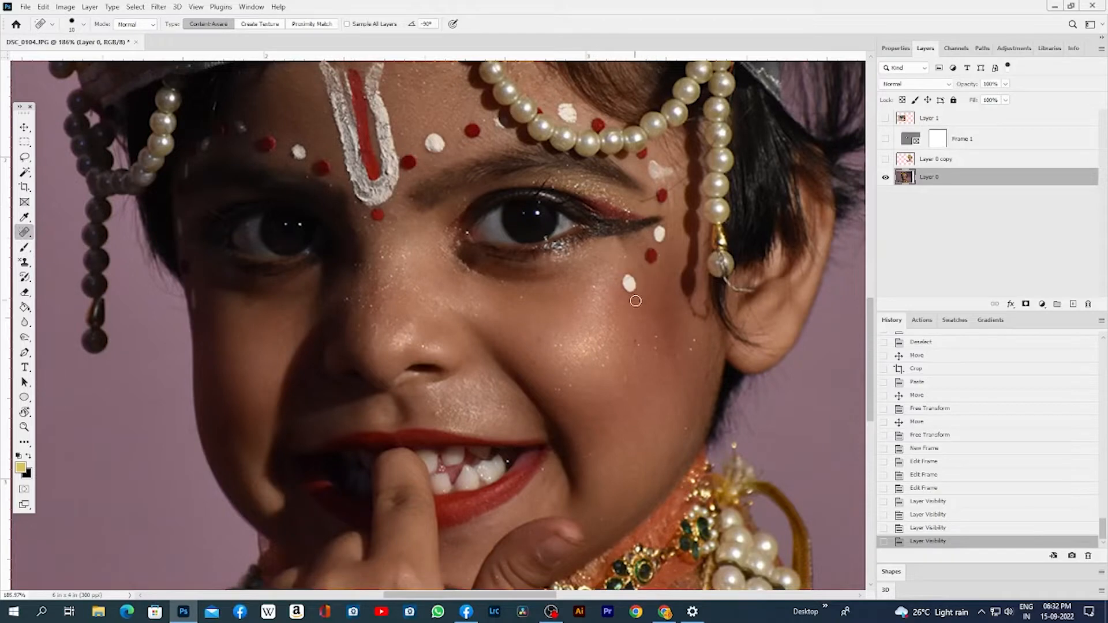
{"action": "left_click", "coordinate": [636, 317]}
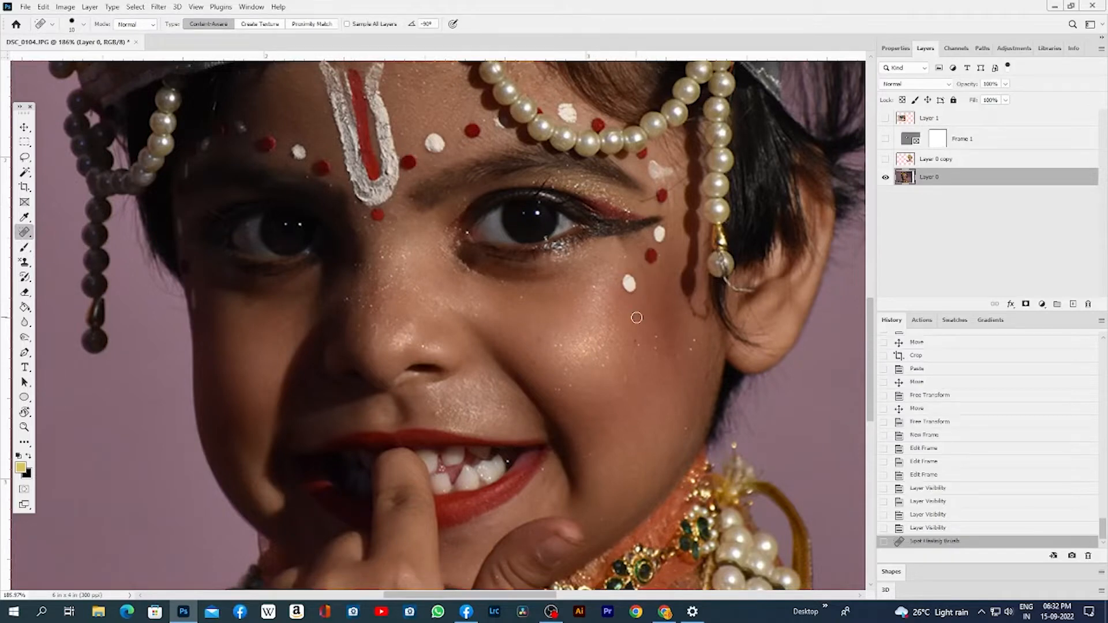
{"action": "left_click", "coordinate": [636, 318]}
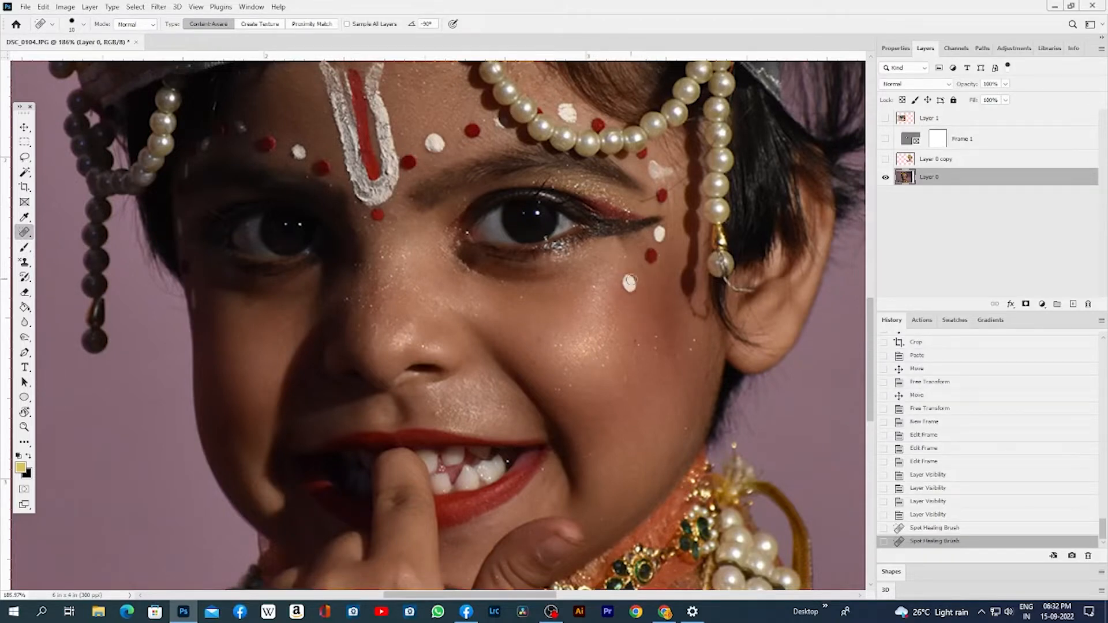
{"action": "left_click_drag", "start_coordinate": [630, 281], "coordinate": [629, 284]}
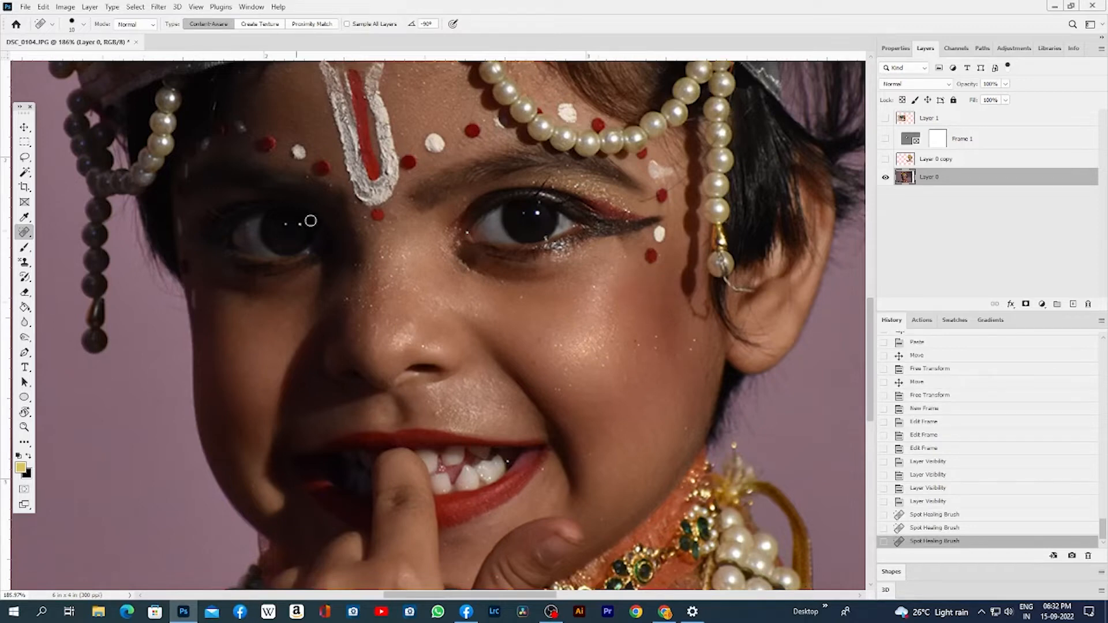
Heal away the white dot and the red dots above the brow on the lit side of the forehead
{"action": "left_click", "coordinate": [423, 114]}
{"action": "left_click", "coordinate": [424, 114]}
{"action": "left_click", "coordinate": [423, 114]}
{"action": "left_click", "coordinate": [423, 113]}
{"action": "left_click", "coordinate": [424, 114]}
{"action": "left_click", "coordinate": [424, 114]}
{"action": "left_click", "coordinate": [423, 113]}
{"action": "left_click", "coordinate": [423, 114]}
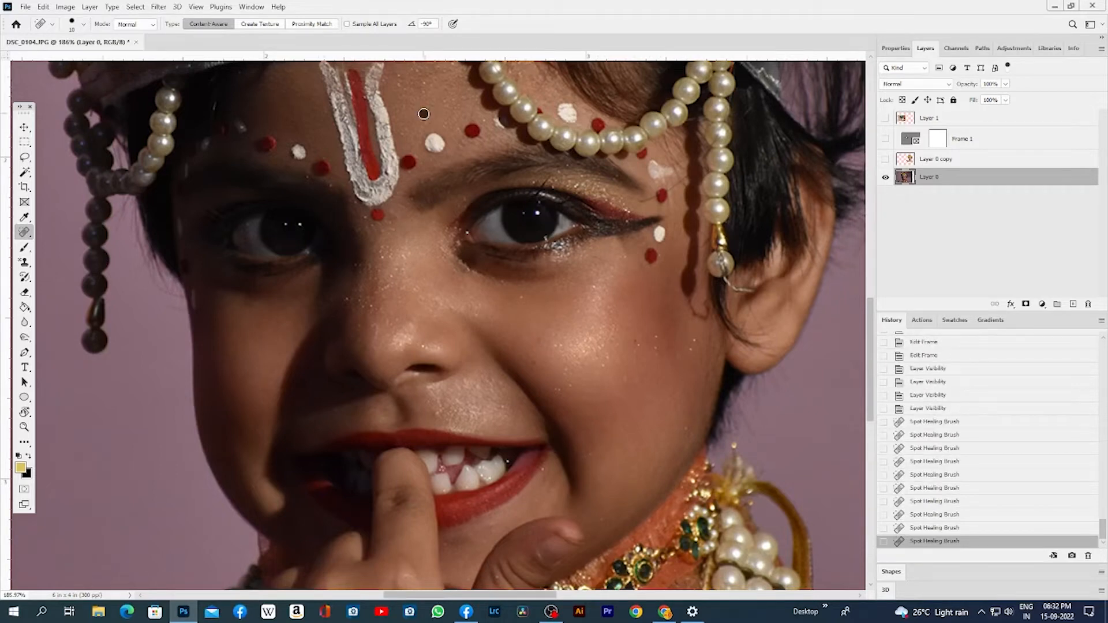
{"action": "left_click", "coordinate": [424, 113]}
{"action": "left_click", "coordinate": [423, 114]}
{"action": "left_click", "coordinate": [423, 113]}
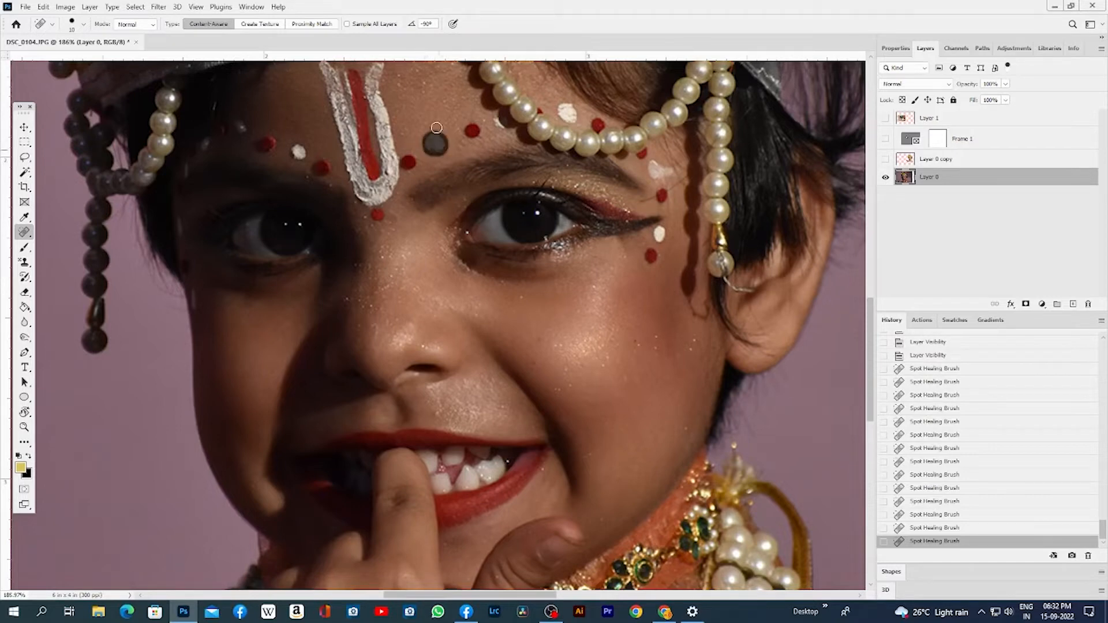
{"action": "left_click_drag", "start_coordinate": [436, 127], "coordinate": [469, 132]}
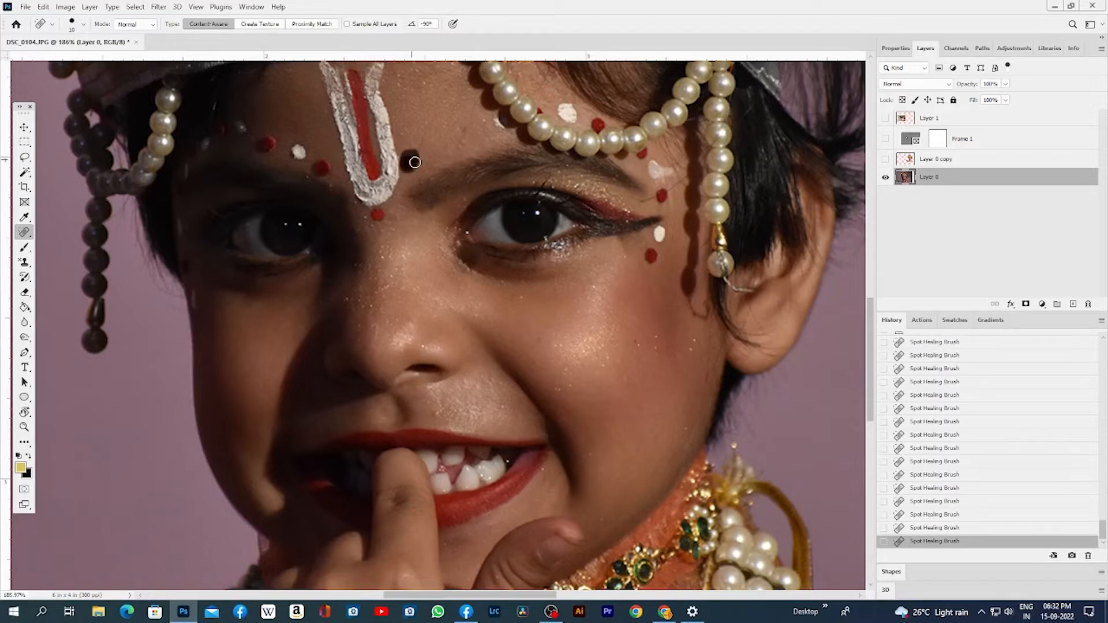
{"action": "left_click_drag", "start_coordinate": [415, 162], "coordinate": [415, 163]}
Heal away the dots beside the eye, on the shadowed side of the forehead and beneath the forehead mark
{"action": "left_click_drag", "start_coordinate": [649, 251], "coordinate": [659, 236]}
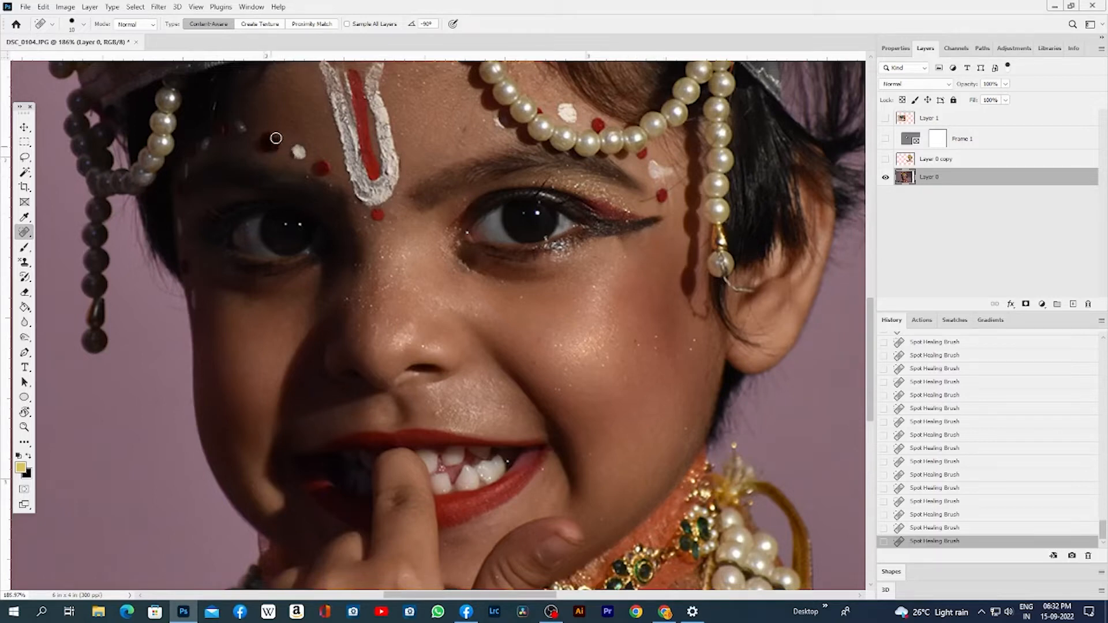
{"action": "left_click_drag", "start_coordinate": [275, 139], "coordinate": [277, 139]}
{"action": "left_click_drag", "start_coordinate": [297, 144], "coordinate": [322, 162]}
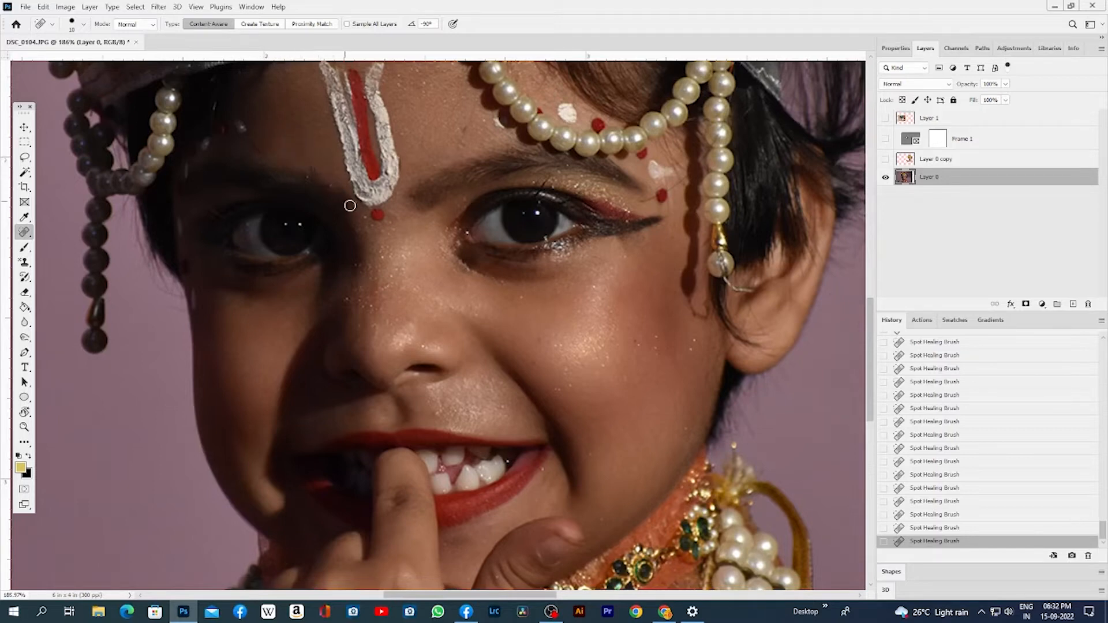
{"action": "left_click_drag", "start_coordinate": [383, 215], "coordinate": [384, 215]}
Remove the white stroke on the lit side of the forehead mark with a smaller Healing Brush sampled from clean skin
{"action": "right_click", "coordinate": [30, 234]}
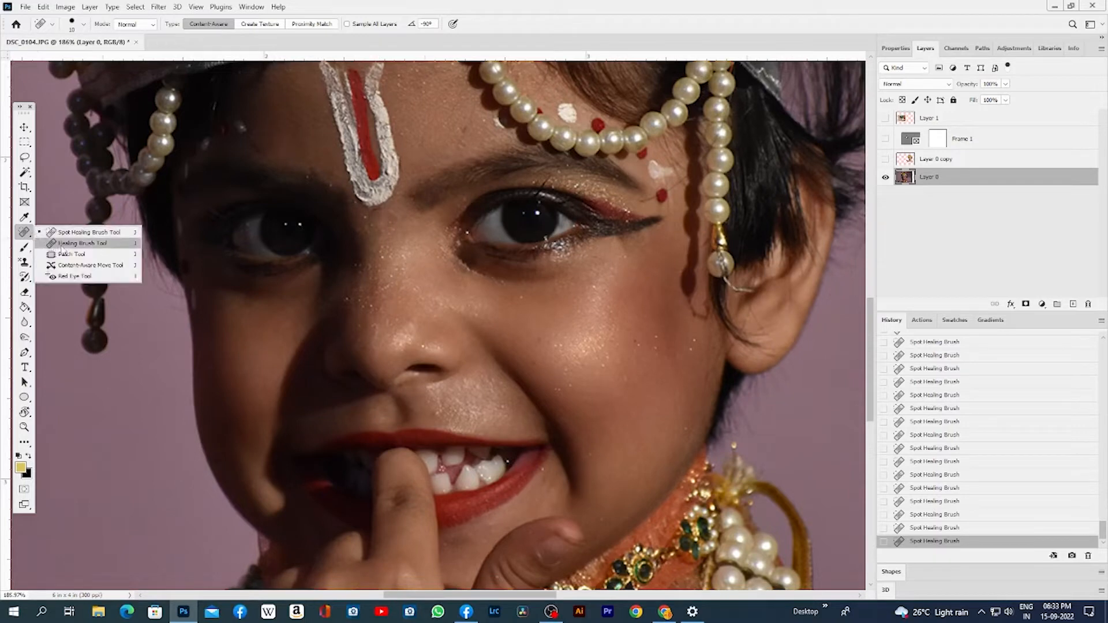
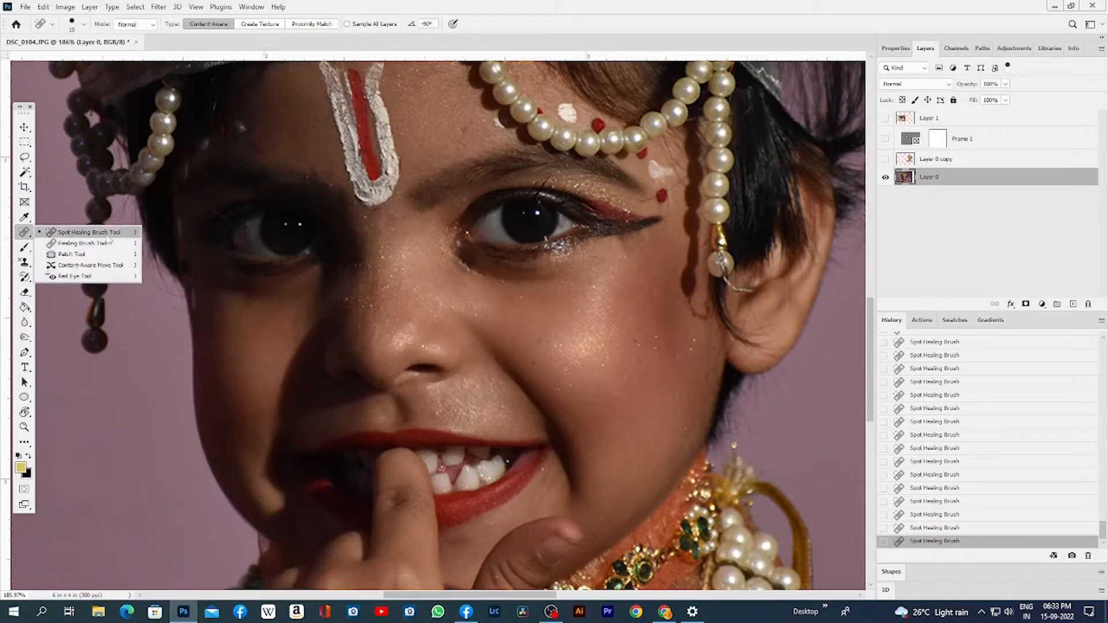
{"action": "left_click", "coordinate": [100, 249]}
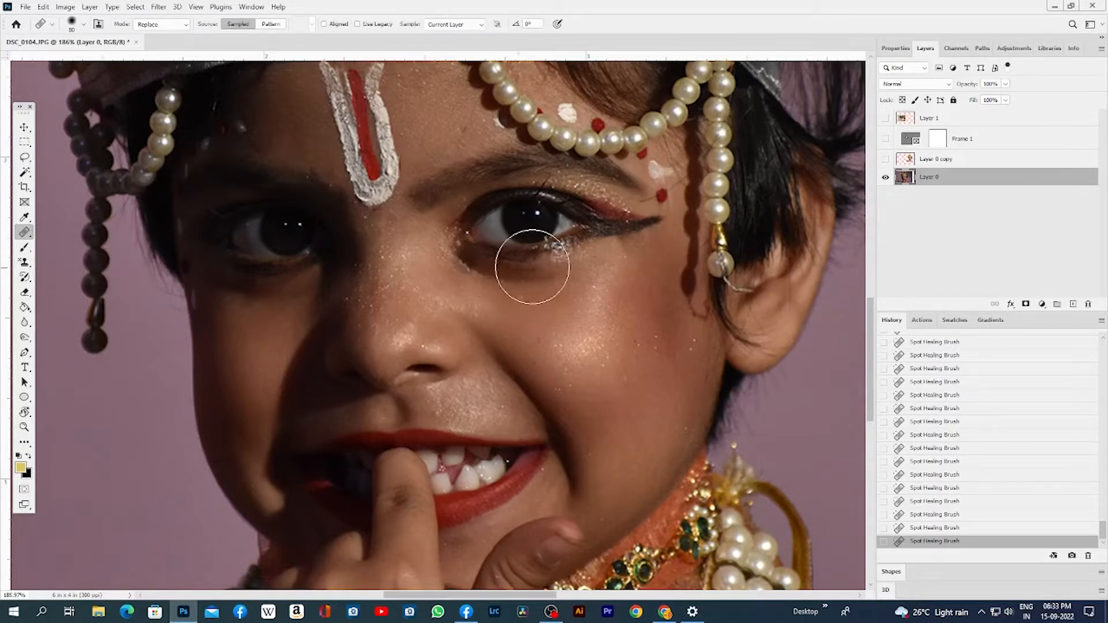
{"action": "key", "text": "l"}
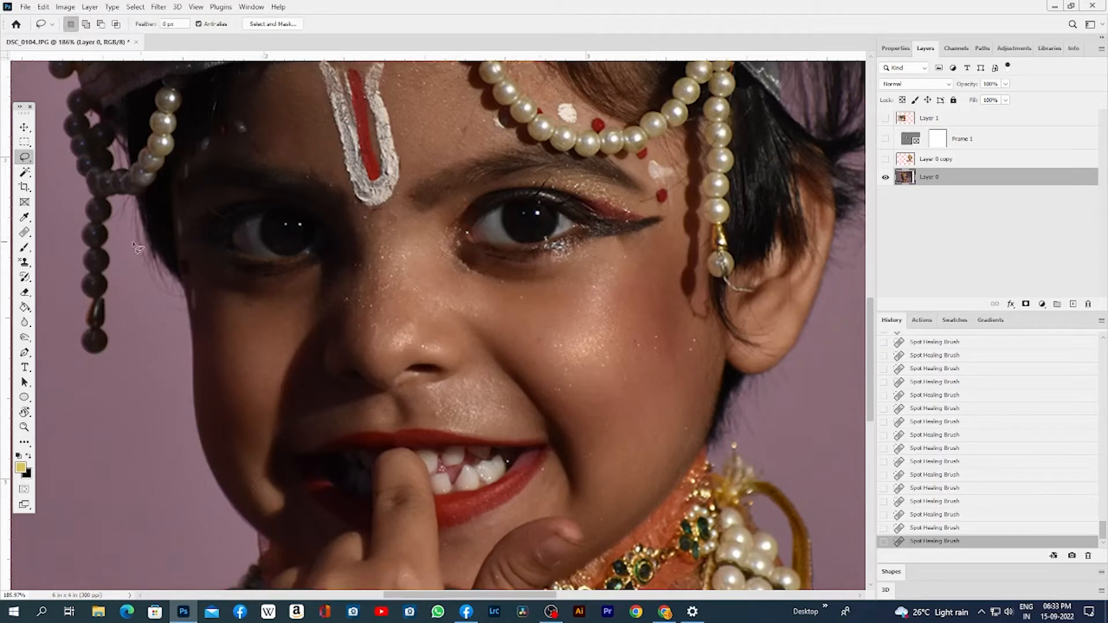
{"action": "left_click", "coordinate": [25, 232]}
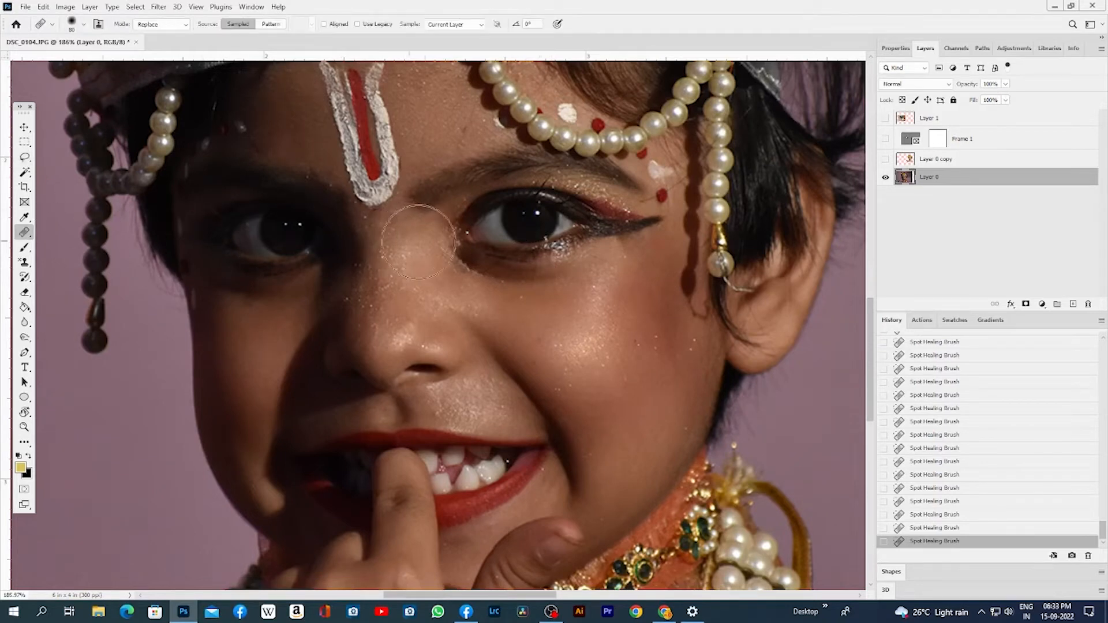
{"action": "key", "text": "bracketleft"}
{"action": "key", "text": "bracketleft"}
{"action": "key", "text": "bracketleft"}
{"action": "key", "text": "bracketleft"}
{"action": "left_click", "coordinate": [421, 145], "text": "alt"}
{"action": "mouse_move", "coordinate": [380, 87]}
{"action": "left_mouse_down"}
{"action": "mouse_move", "coordinate": [387, 147]}
{"action": "mouse_move", "coordinate": [382, 108]}
{"action": "mouse_move", "coordinate": [423, 176]}
{"action": "mouse_move", "coordinate": [393, 147]}
{"action": "mouse_move", "coordinate": [401, 173]}
{"action": "left_mouse_up"}
Resample nearby forehead skin and heal over the remaining white stroke and the upper part of the red stroke
{"action": "left_click", "coordinate": [435, 159], "text": "alt"}
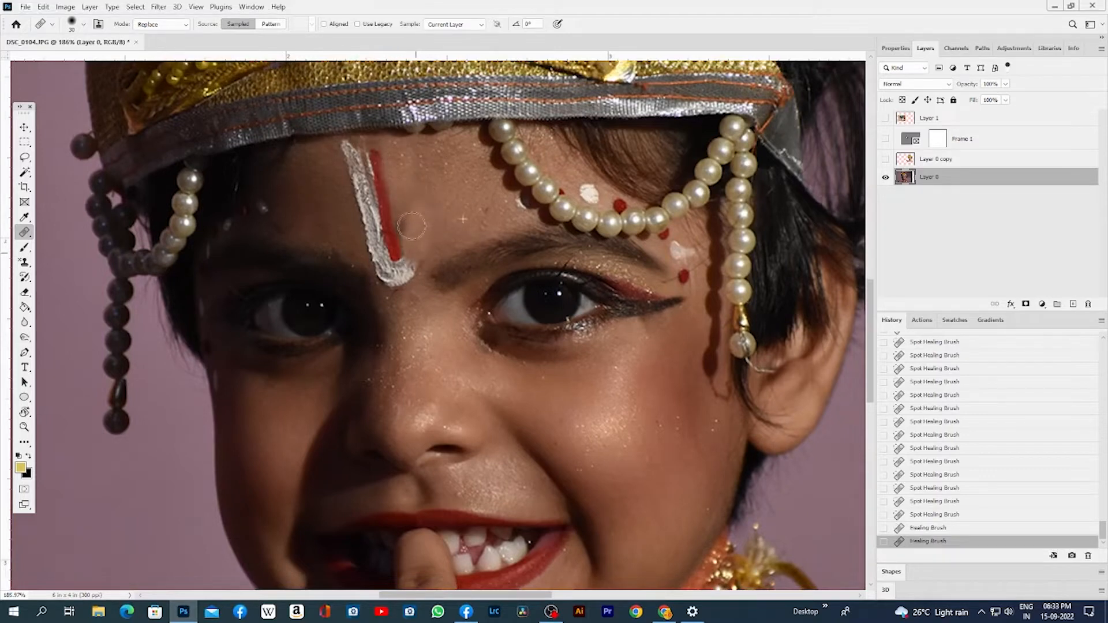
{"action": "mouse_move", "coordinate": [379, 199]}
{"action": "left_mouse_down"}
{"action": "mouse_move", "coordinate": [347, 183]}
{"action": "mouse_move", "coordinate": [359, 166]}
{"action": "mouse_move", "coordinate": [346, 155]}
{"action": "mouse_move", "coordinate": [373, 206]}
{"action": "mouse_move", "coordinate": [357, 173]}
{"action": "mouse_move", "coordinate": [382, 261]}
{"action": "left_mouse_up"}
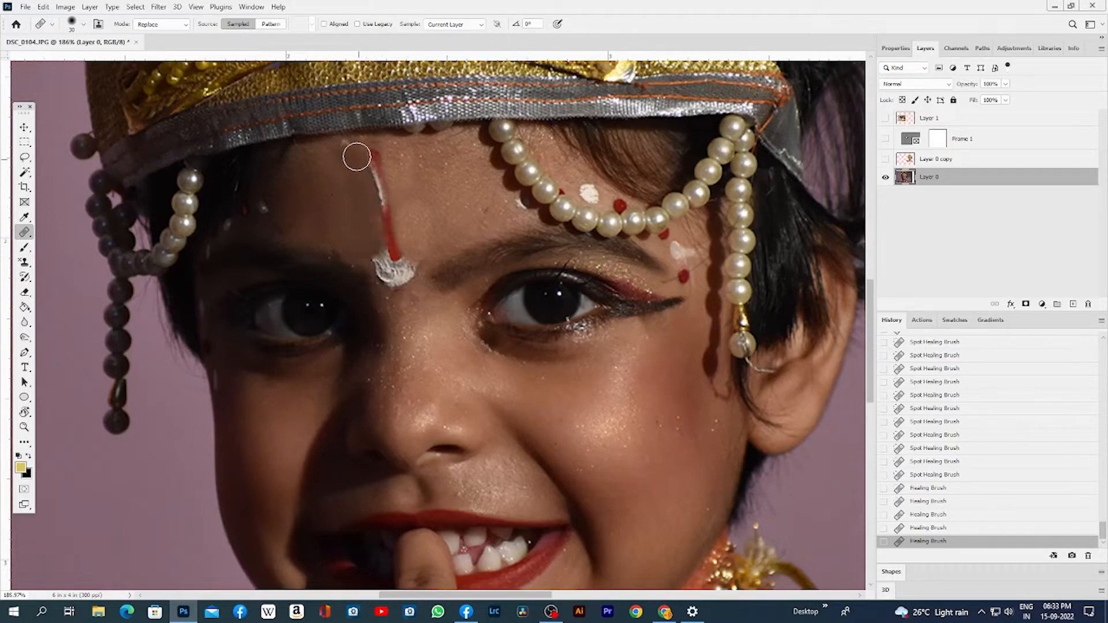
{"action": "mouse_move", "coordinate": [356, 157]}
{"action": "left_mouse_down"}
{"action": "mouse_move", "coordinate": [345, 155]}
{"action": "mouse_move", "coordinate": [361, 154]}
{"action": "mouse_move", "coordinate": [370, 174]}
{"action": "mouse_move", "coordinate": [375, 166]}
{"action": "mouse_move", "coordinate": [391, 227]}
{"action": "left_mouse_up"}
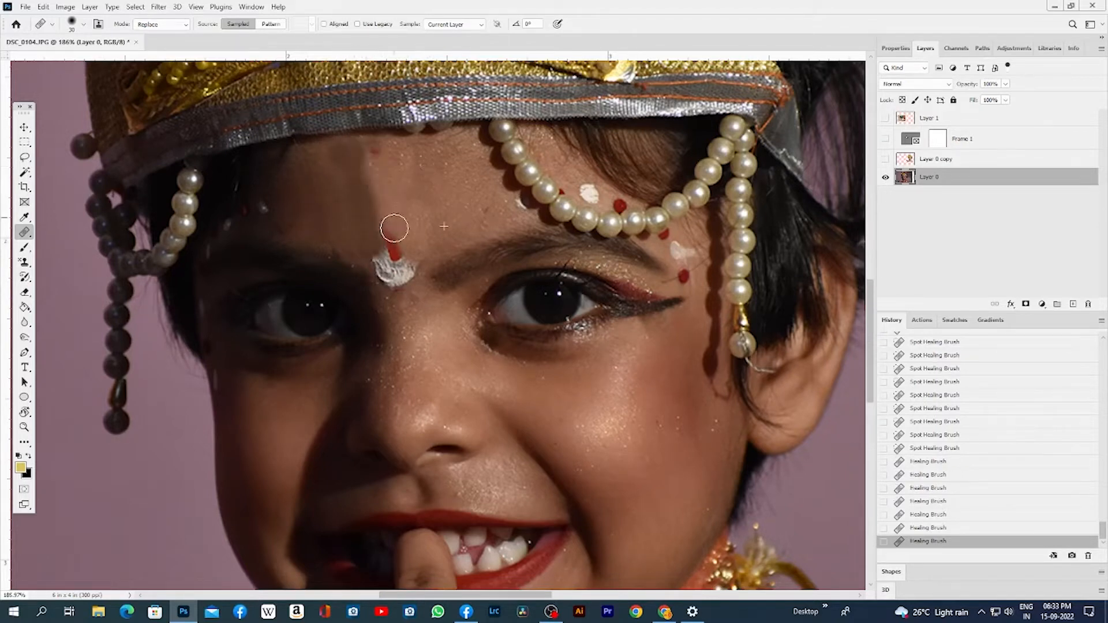
Replace the remains of the forehead mark with cheek skin using the Patch tool and clear the selection
{"action": "right_click", "coordinate": [26, 233]}
{"action": "left_click", "coordinate": [62, 254]}
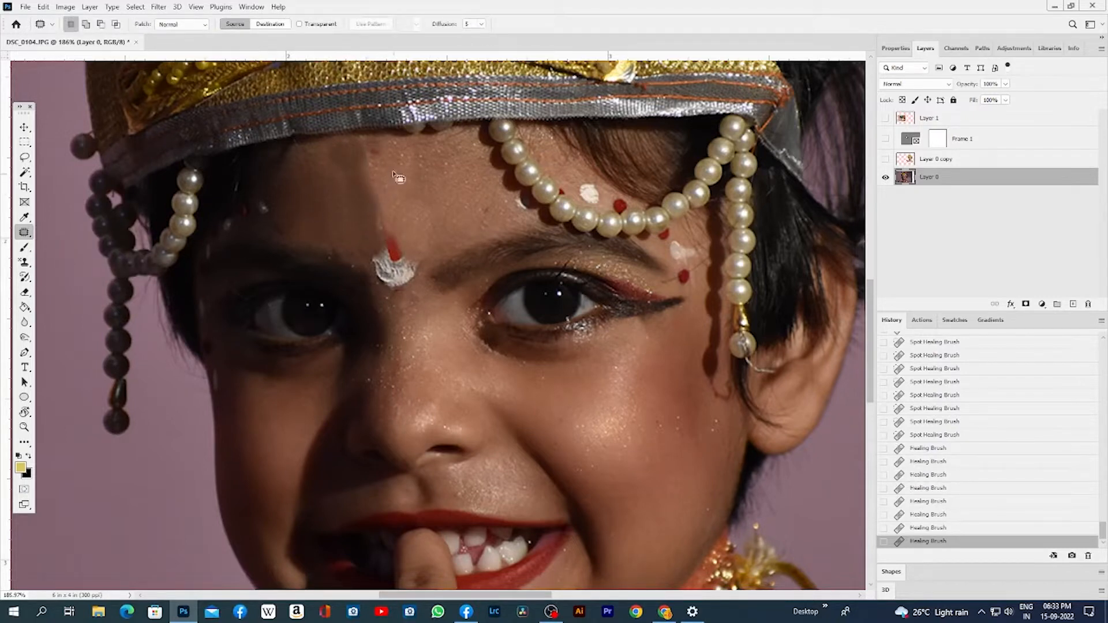
{"action": "mouse_move", "coordinate": [395, 174]}
{"action": "left_mouse_down"}
{"action": "mouse_move", "coordinate": [343, 135]}
{"action": "mouse_move", "coordinate": [325, 151]}
{"action": "mouse_move", "coordinate": [361, 259]}
{"action": "mouse_move", "coordinate": [403, 290]}
{"action": "mouse_move", "coordinate": [423, 274]}
{"action": "mouse_move", "coordinate": [435, 236]}
{"action": "mouse_move", "coordinate": [435, 199]}
{"action": "mouse_move", "coordinate": [413, 172]}
{"action": "left_mouse_up"}
{"action": "left_click_drag", "start_coordinate": [409, 230], "coordinate": [644, 401]}
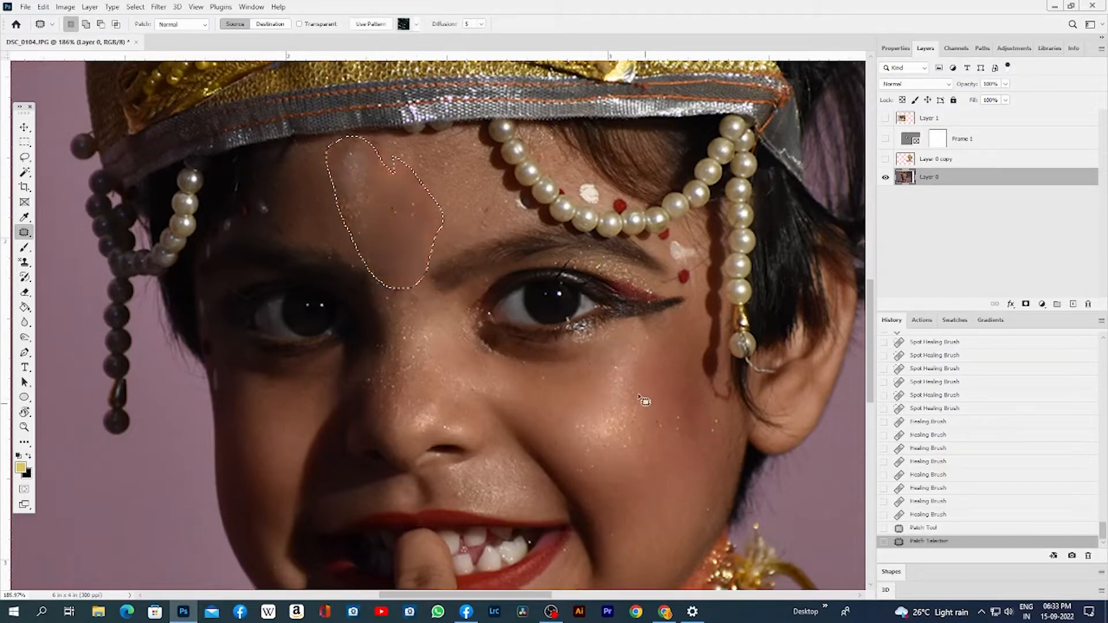
{"action": "key", "text": "ctrl+d"}
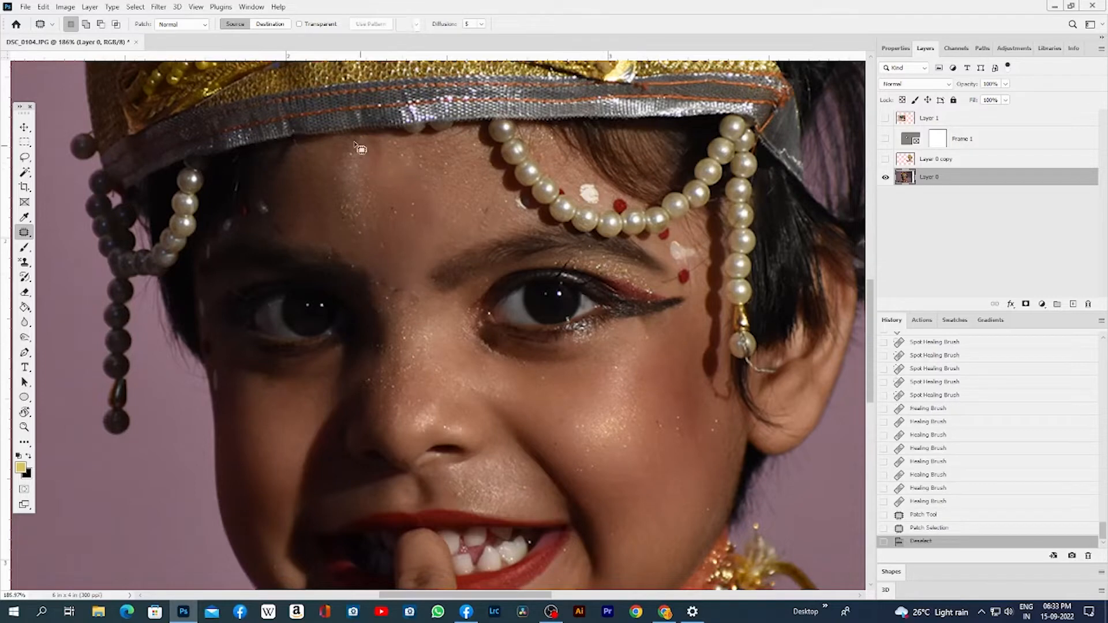
Try to patch the shiny streak on the shadowed side of the forehead with neighbouring skin
{"action": "mouse_move", "coordinate": [355, 145]}
{"action": "left_mouse_down"}
{"action": "mouse_move", "coordinate": [352, 241]}
{"action": "mouse_move", "coordinate": [372, 176]}
{"action": "mouse_move", "coordinate": [354, 144]}
{"action": "left_mouse_up"}
{"action": "mouse_move", "coordinate": [364, 184]}
{"action": "left_mouse_down"}
{"action": "mouse_move", "coordinate": [464, 188]}
{"action": "mouse_move", "coordinate": [463, 197]}
{"action": "left_mouse_up"}
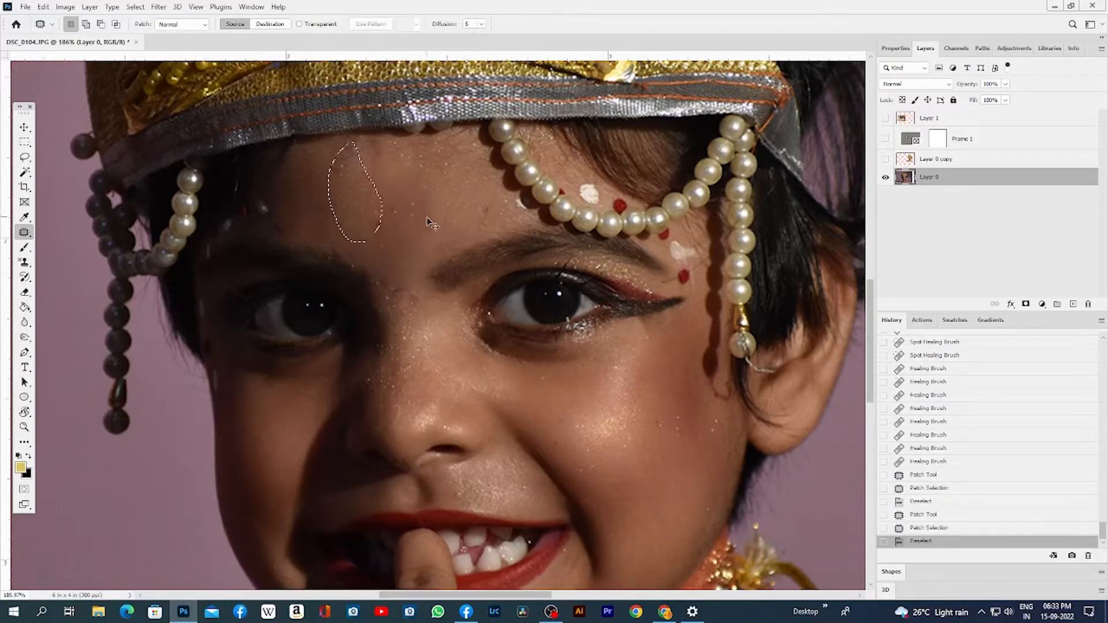
{"action": "key", "text": "ctrl+z"}
{"action": "key", "text": "ctrl+d"}
{"action": "scroll", "coordinate": [440, 327], "scroll_direction": "down", "scroll_amount": 3}
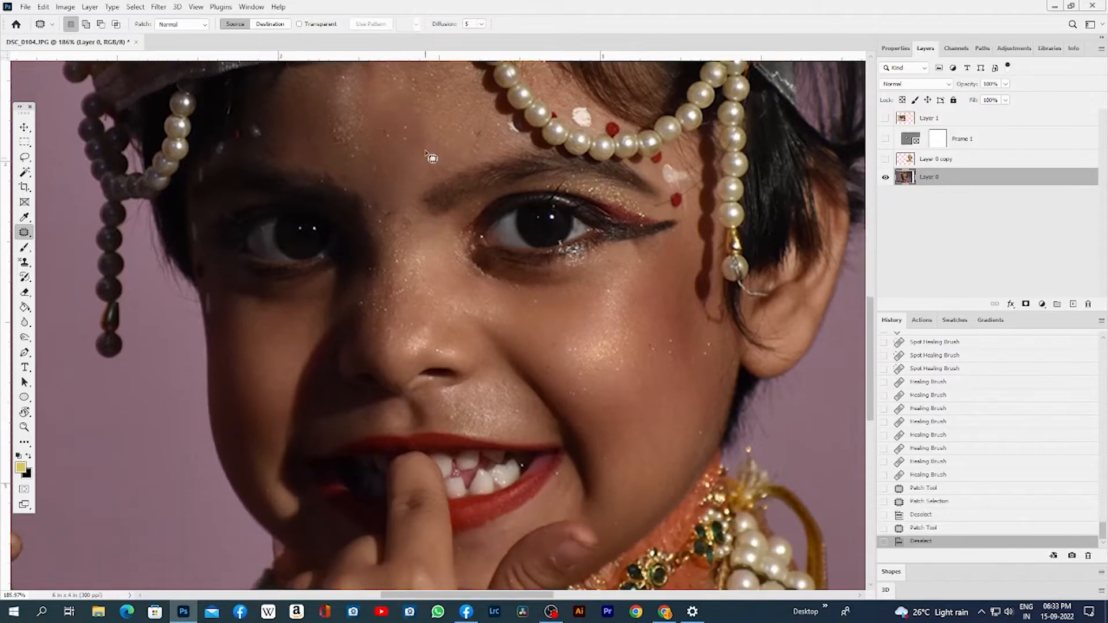
Patch the glittery area at the centre of the forehead with clean skin, redoing the patch once
{"action": "mouse_move", "coordinate": [429, 122]}
{"action": "left_mouse_down"}
{"action": "mouse_move", "coordinate": [390, 79]}
{"action": "mouse_move", "coordinate": [375, 121]}
{"action": "mouse_move", "coordinate": [396, 168]}
{"action": "mouse_move", "coordinate": [423, 160]}
{"action": "mouse_move", "coordinate": [423, 126]}
{"action": "mouse_move", "coordinate": [472, 275]}
{"action": "mouse_move", "coordinate": [561, 325]}
{"action": "mouse_move", "coordinate": [271, 366]}
{"action": "left_mouse_up"}
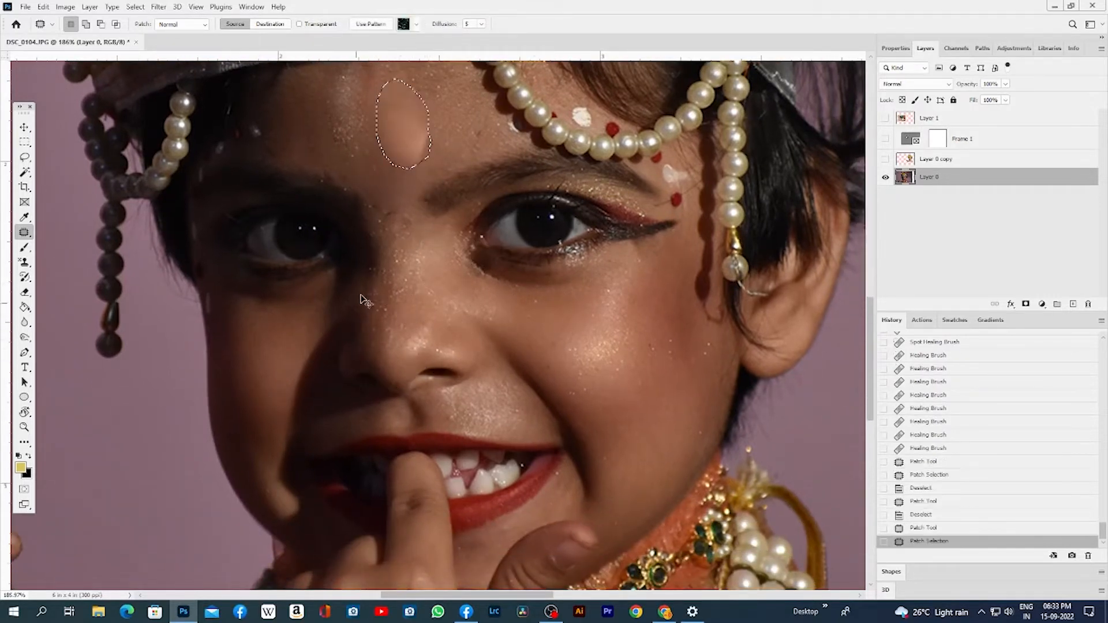
{"action": "key", "text": "ctrl+d"}
{"action": "key", "text": "ctrl+z"}
{"action": "key", "text": "ctrl+z"}
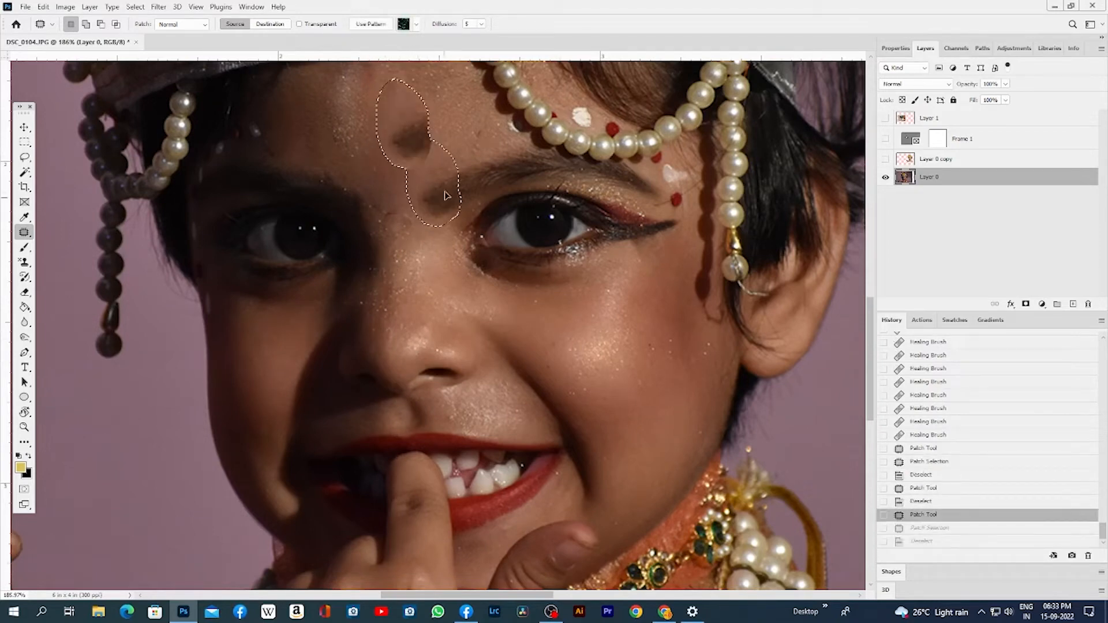
{"action": "key", "text": "ctrl+shift+z"}
{"action": "key", "text": "ctrl+shift+z"}
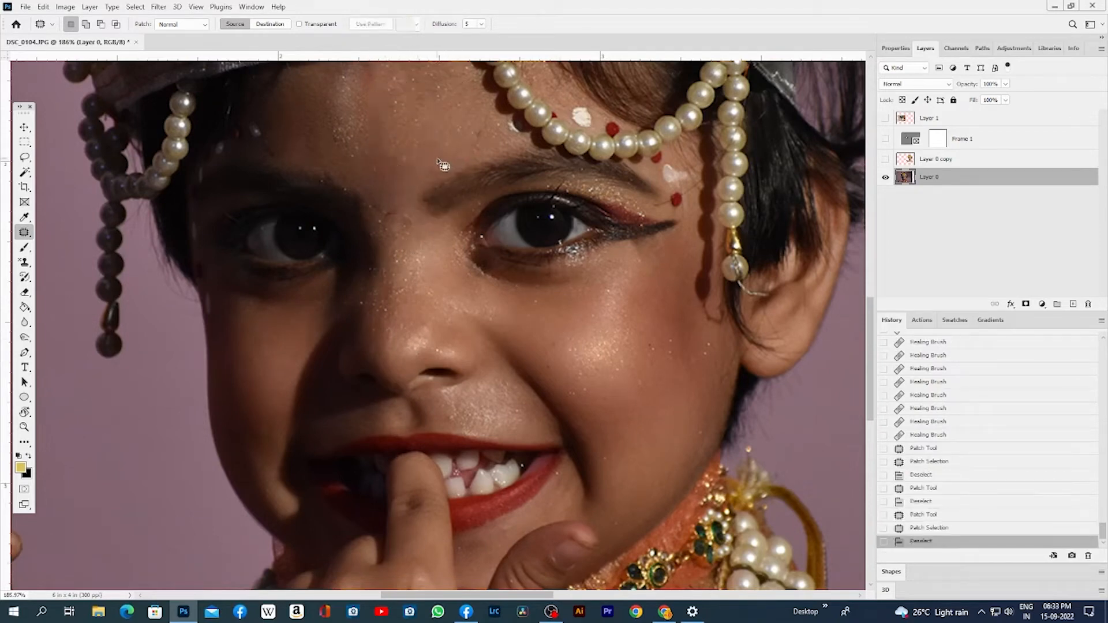
Patch the uneven skin on the middle of the forehead and just above the brows with nearby smooth skin
{"action": "scroll", "coordinate": [407, 209], "scroll_direction": "up", "scroll_amount": 3}
{"action": "mouse_move", "coordinate": [390, 192]}
{"action": "left_mouse_down"}
{"action": "mouse_move", "coordinate": [383, 176]}
{"action": "mouse_move", "coordinate": [352, 238]}
{"action": "mouse_move", "coordinate": [376, 248]}
{"action": "mouse_move", "coordinate": [373, 204]}
{"action": "mouse_move", "coordinate": [338, 202]}
{"action": "left_mouse_up"}
{"action": "key", "text": "ctrl+d"}
{"action": "mouse_move", "coordinate": [407, 191]}
{"action": "left_mouse_down"}
{"action": "mouse_move", "coordinate": [378, 196]}
{"action": "mouse_move", "coordinate": [366, 242]}
{"action": "mouse_move", "coordinate": [408, 252]}
{"action": "mouse_move", "coordinate": [404, 187]}
{"action": "left_mouse_up"}
{"action": "left_click_drag", "start_coordinate": [402, 265], "coordinate": [399, 243]}
{"action": "key", "text": "ctrl+d"}
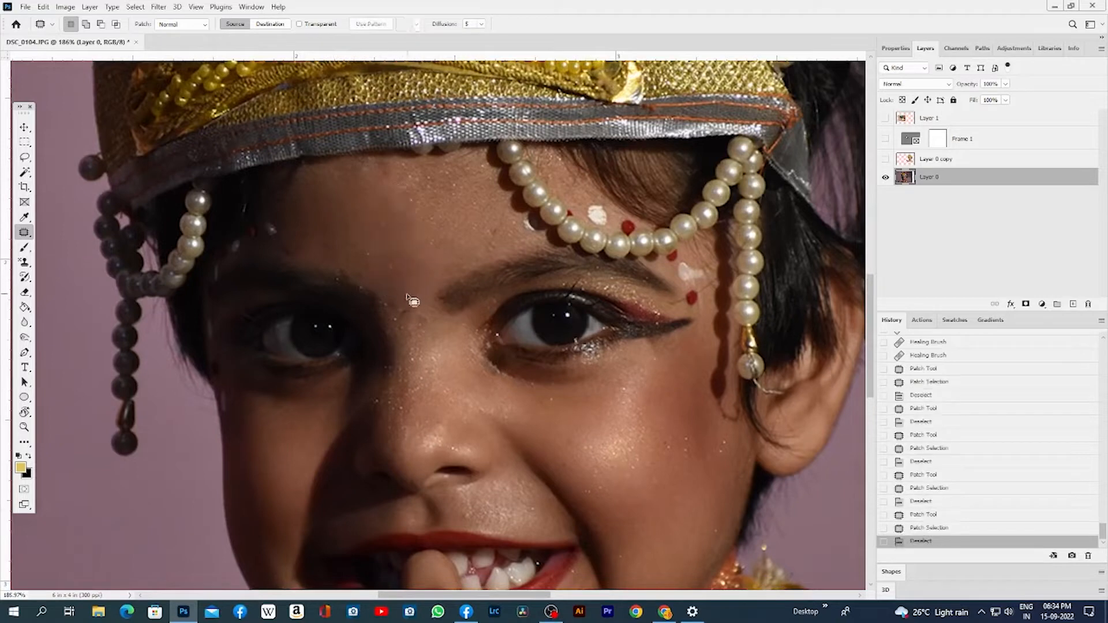
Smooth the skin between the inner ends of the eyebrows with two small patches
{"action": "mouse_move", "coordinate": [408, 296]}
{"action": "left_mouse_down"}
{"action": "mouse_move", "coordinate": [406, 344]}
{"action": "mouse_move", "coordinate": [429, 327]}
{"action": "mouse_move", "coordinate": [408, 295]}
{"action": "left_mouse_up"}
{"action": "mouse_move", "coordinate": [411, 301]}
{"action": "left_mouse_down"}
{"action": "mouse_move", "coordinate": [404, 273]}
{"action": "mouse_move", "coordinate": [388, 300]}
{"action": "mouse_move", "coordinate": [413, 302]}
{"action": "left_mouse_up"}
{"action": "key", "text": "ctrl+d"}
{"action": "left_click_drag", "start_coordinate": [404, 297], "coordinate": [402, 279]}
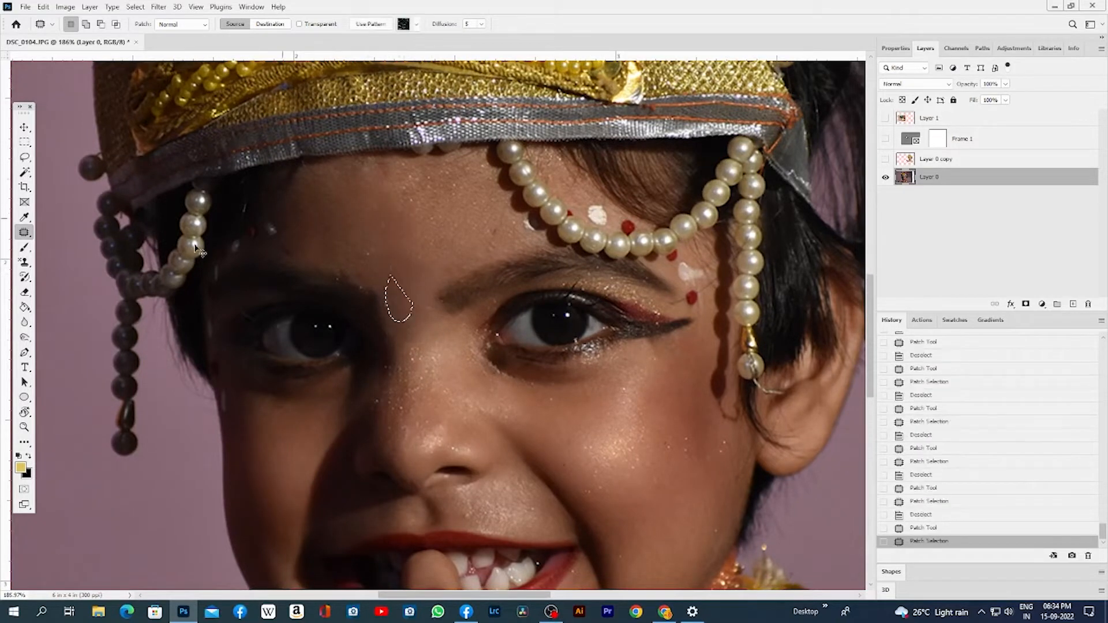
{"action": "key", "text": "ctrl+d"}
Outline small areas on the upper forehead with the Patch tool and clear the selection
{"action": "right_click", "coordinate": [25, 233]}
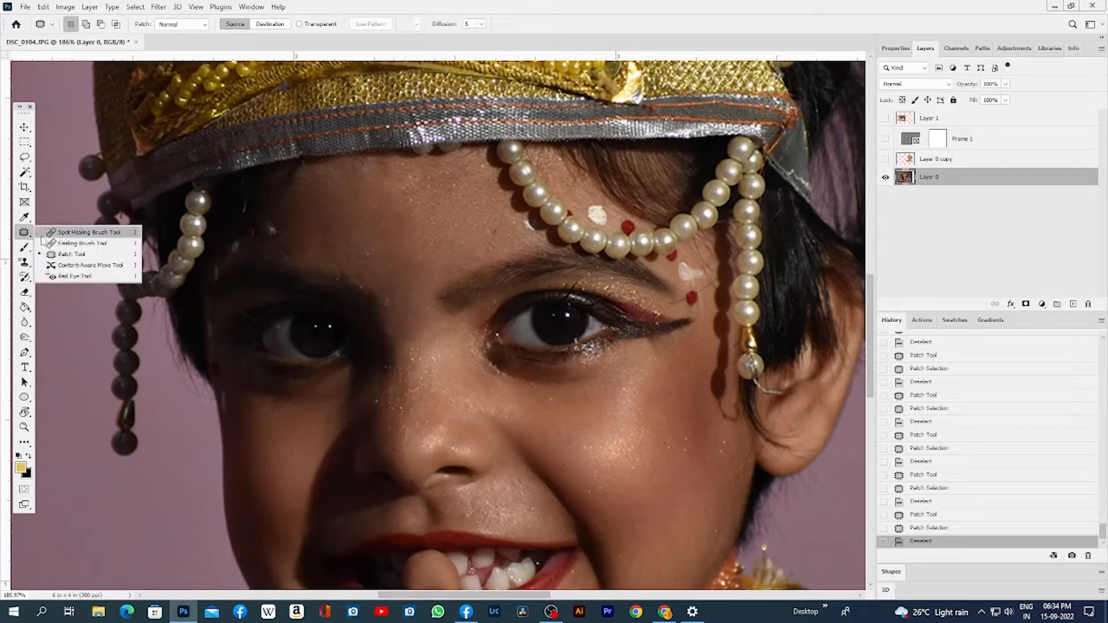
{"action": "left_click", "coordinate": [71, 254]}
{"action": "mouse_move", "coordinate": [409, 199]}
{"action": "left_mouse_down"}
{"action": "mouse_move", "coordinate": [334, 250]}
{"action": "mouse_move", "coordinate": [440, 225]}
{"action": "mouse_move", "coordinate": [398, 193]}
{"action": "left_mouse_up"}
{"action": "mouse_move", "coordinate": [474, 213]}
{"action": "left_mouse_down"}
{"action": "mouse_move", "coordinate": [474, 199]}
{"action": "mouse_move", "coordinate": [470, 210]}
{"action": "left_mouse_up"}
{"action": "key", "text": "ctrl+d"}
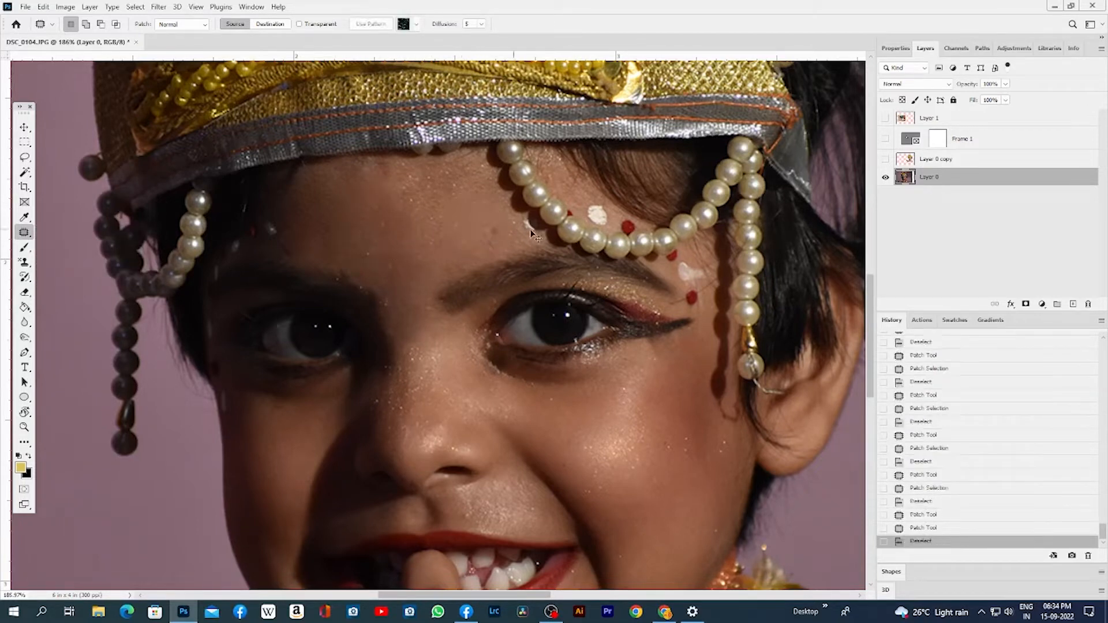
Try to patch the pearl string on the upper forehead with nearby skin, then undo the patch and clear the selection
{"action": "mouse_move", "coordinate": [562, 190]}
{"action": "left_mouse_down"}
{"action": "mouse_move", "coordinate": [495, 197]}
{"action": "mouse_move", "coordinate": [572, 210]}
{"action": "mouse_move", "coordinate": [488, 233]}
{"action": "left_mouse_up"}
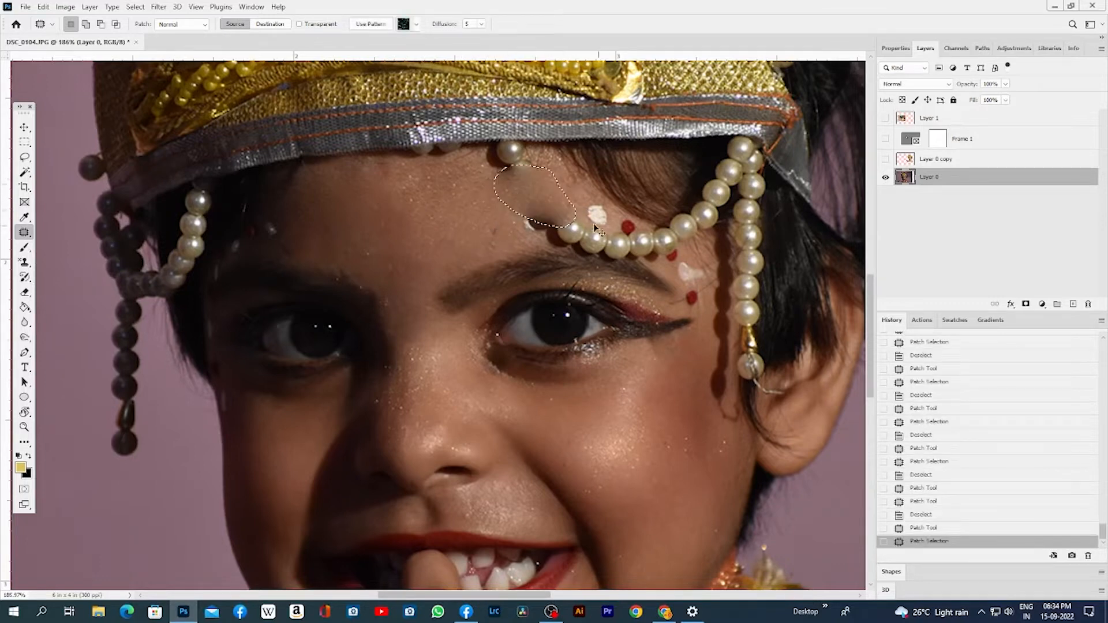
{"action": "key", "text": "ctrl+d"}
{"action": "key", "text": "ctrl+z"}
{"action": "key", "text": "ctrl+z"}
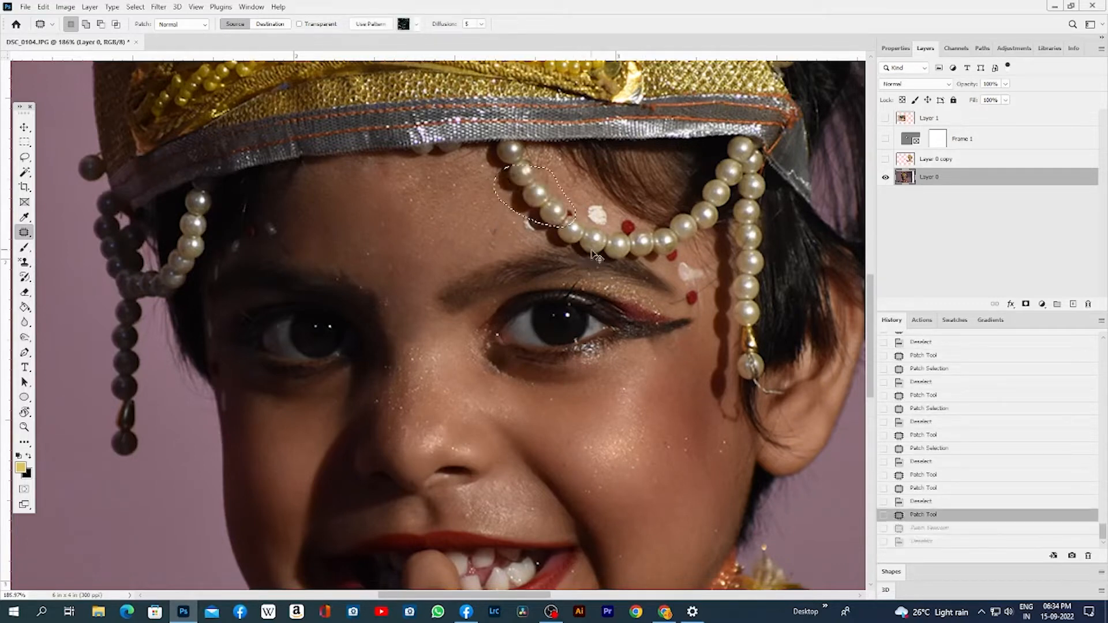
{"action": "key", "text": "ctrl+d"}
Try to shift an outlined patch of central forehead skin sideways with the Content-Aware Move tool, cancelling the move and deselecting
{"action": "right_click", "coordinate": [21, 233]}
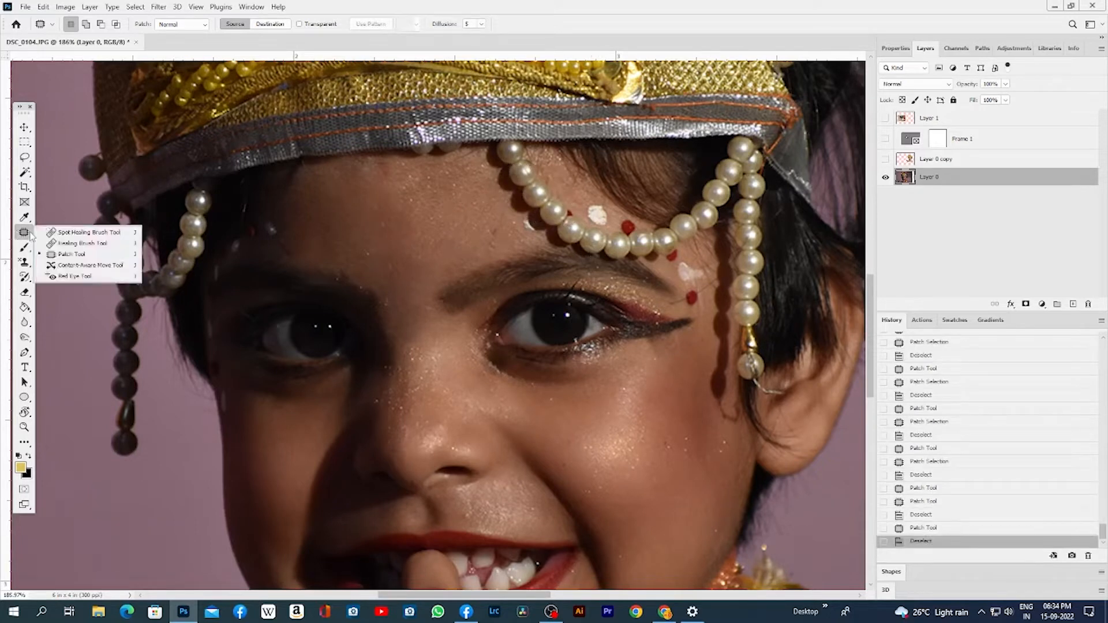
{"action": "left_click", "coordinate": [79, 269]}
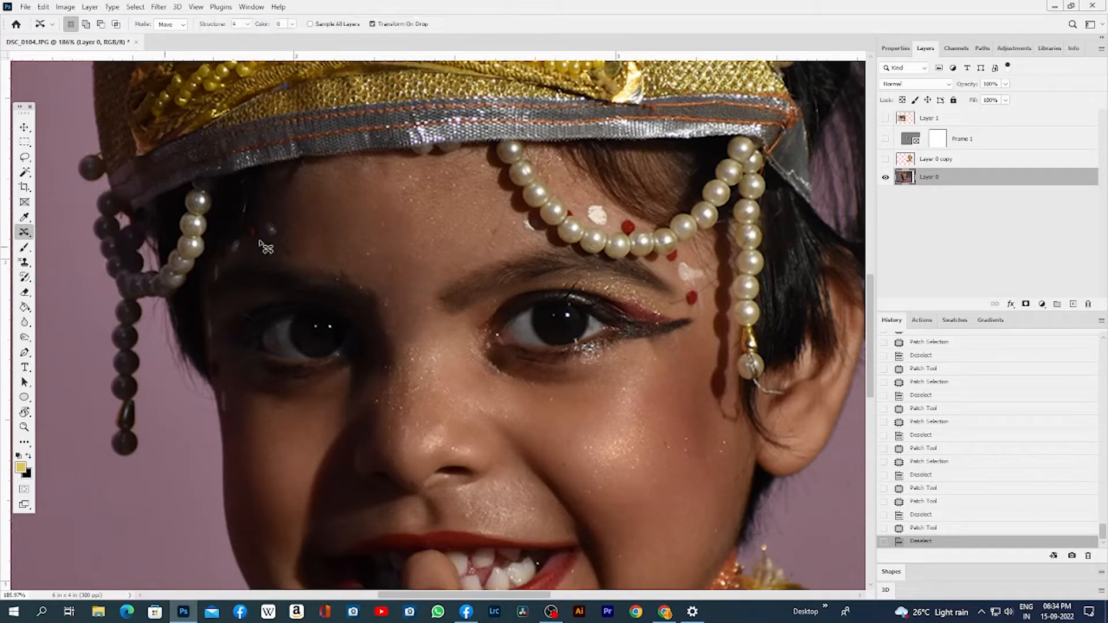
{"action": "left_click_drag", "start_coordinate": [337, 211], "coordinate": [391, 253]}
{"action": "mouse_move", "coordinate": [380, 211]}
{"action": "left_mouse_down"}
{"action": "mouse_move", "coordinate": [468, 286]}
{"action": "mouse_move", "coordinate": [420, 193]}
{"action": "mouse_move", "coordinate": [343, 196]}
{"action": "left_mouse_up"}
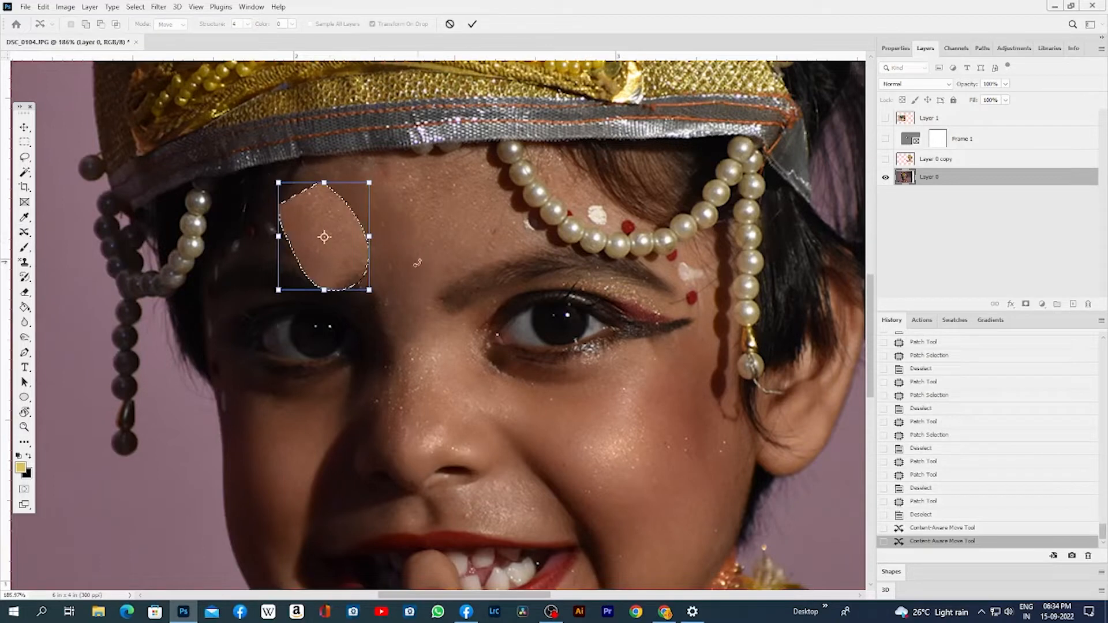
{"action": "key", "text": "Escape"}
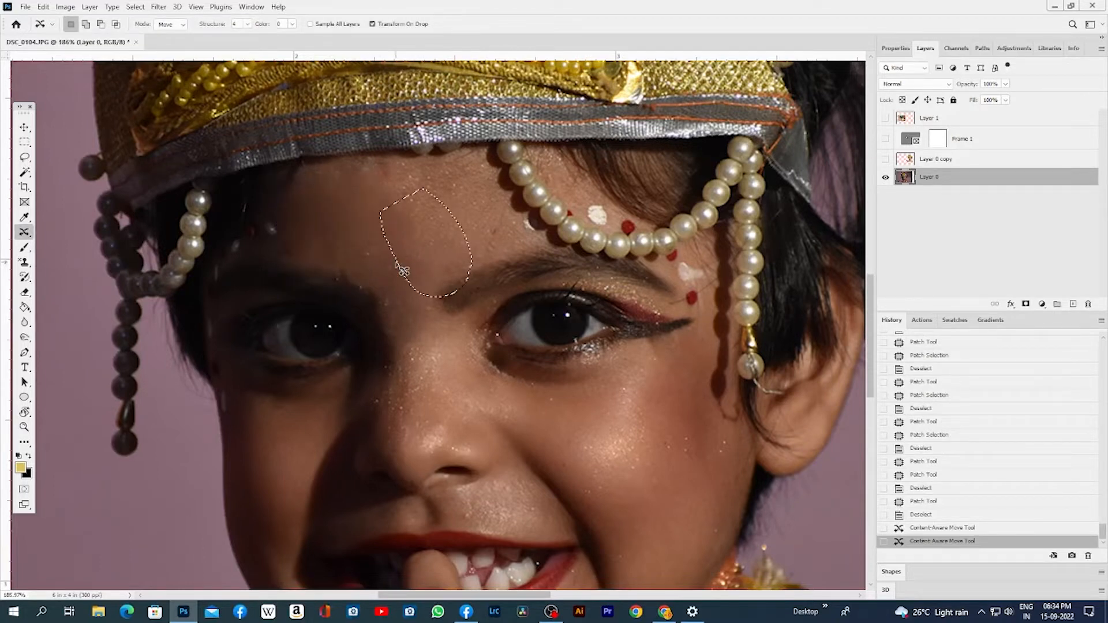
{"action": "left_click", "coordinate": [358, 259]}
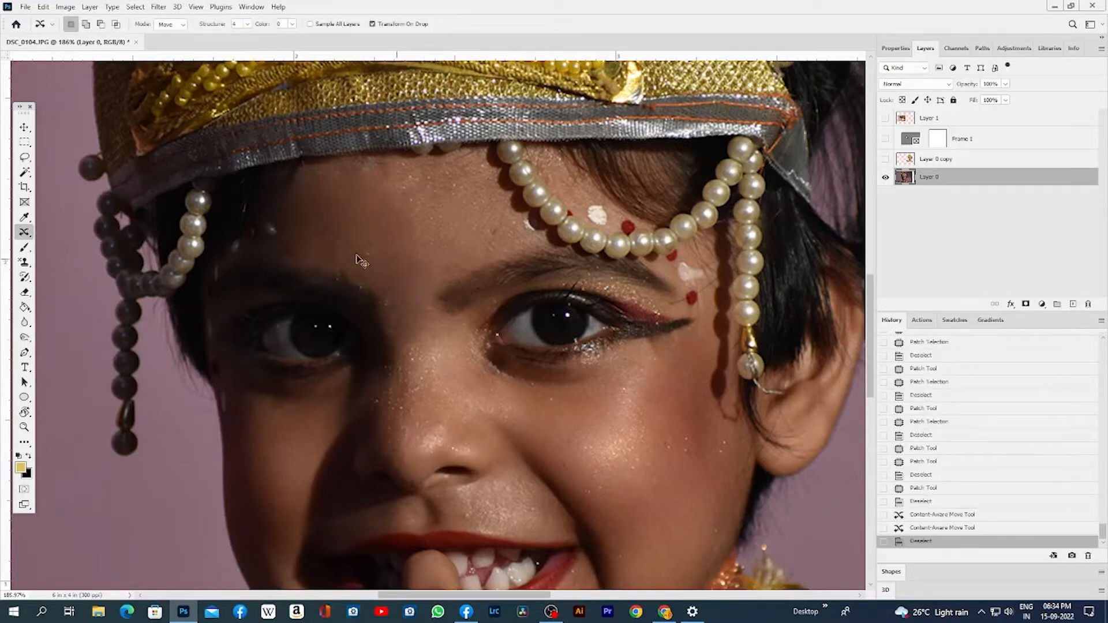
Try the Red Eye tool between the eyebrows and on the brightly lit eye, and undo all its corrections
{"action": "right_click", "coordinate": [28, 236]}
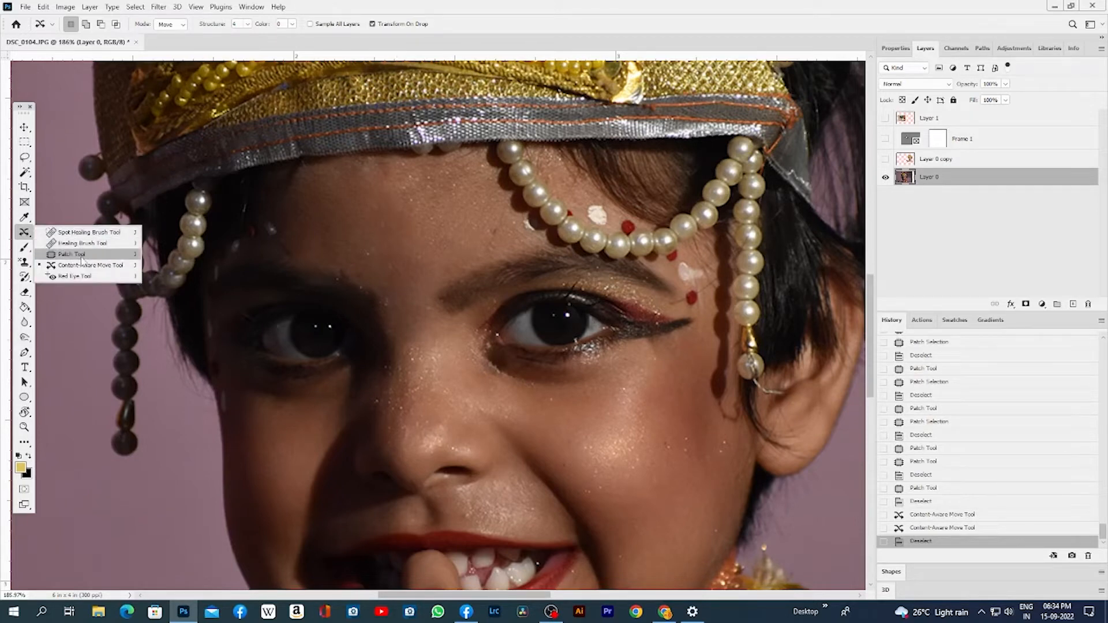
{"action": "left_click", "coordinate": [90, 277]}
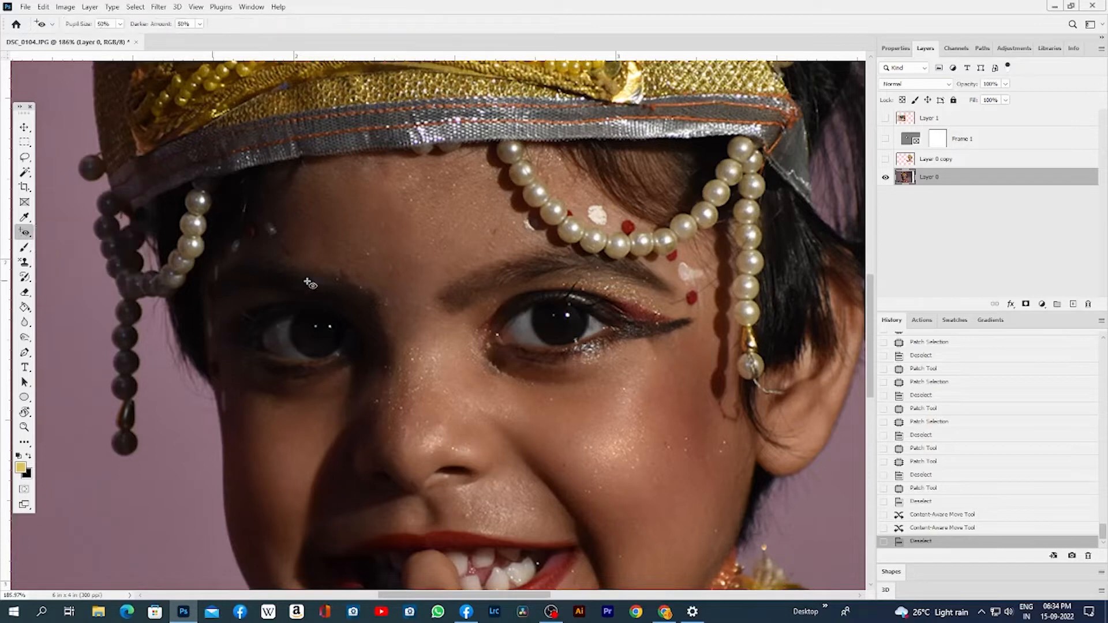
{"action": "left_click_drag", "start_coordinate": [430, 282], "coordinate": [604, 363]}
{"action": "left_click_drag", "start_coordinate": [543, 313], "coordinate": [579, 337]}
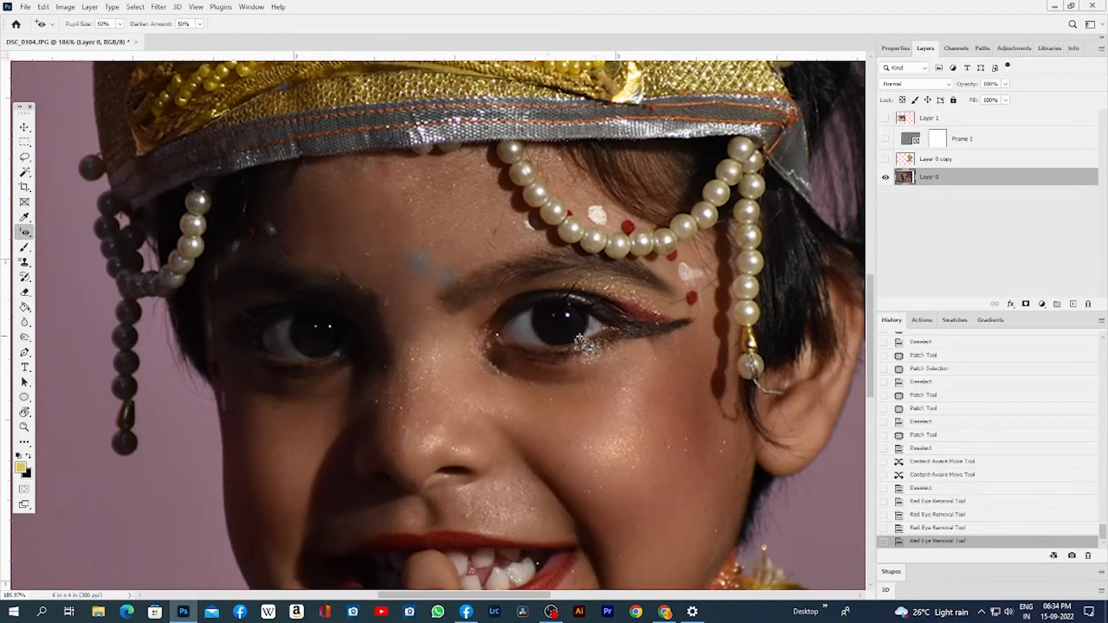
{"action": "key", "text": "ctrl+z"}
{"action": "key", "text": "ctrl+z"}
{"action": "key", "text": "ctrl+z"}
{"action": "key", "text": "ctrl+z"}
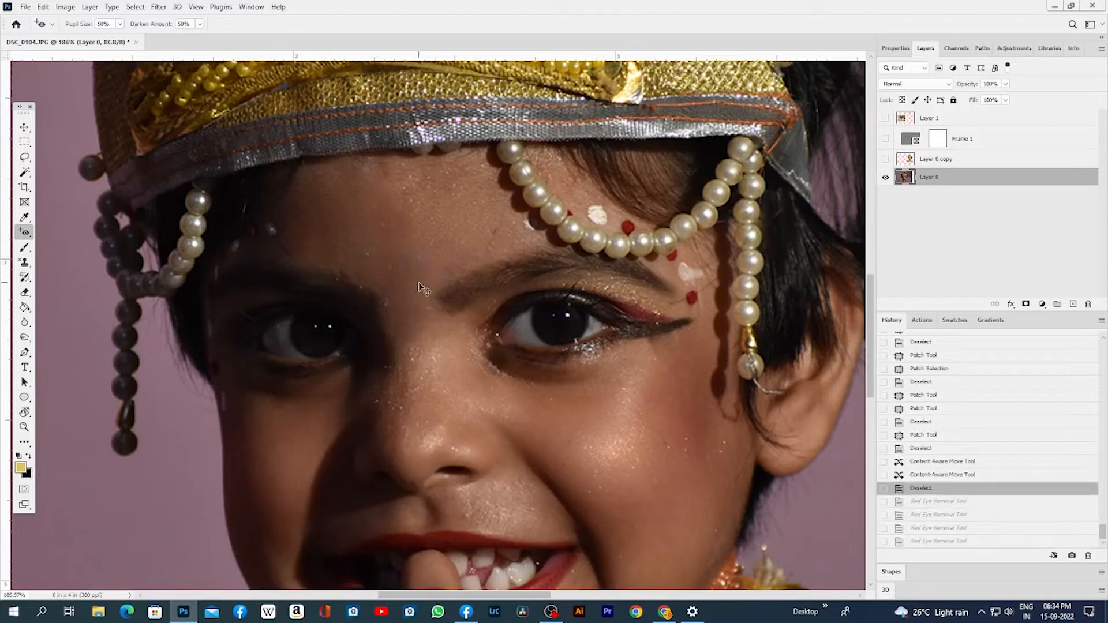
Try the Red Eye tool on the eye in the shaded half of the face and undo the correction
{"action": "left_click", "coordinate": [25, 234]}
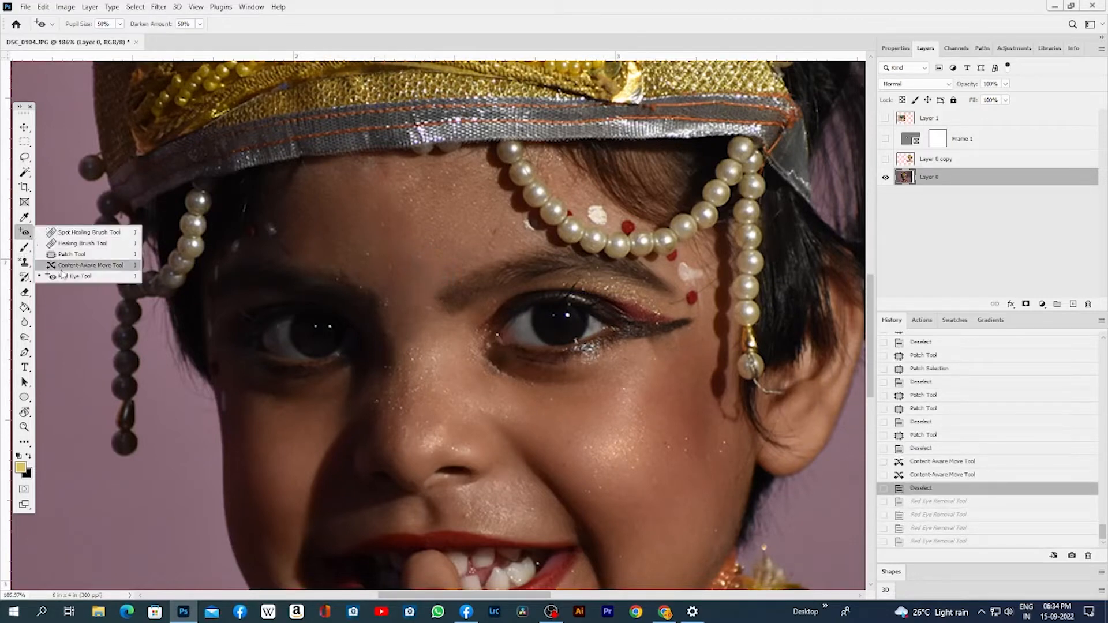
{"action": "left_click", "coordinate": [90, 280]}
{"action": "left_click_drag", "start_coordinate": [289, 310], "coordinate": [357, 358]}
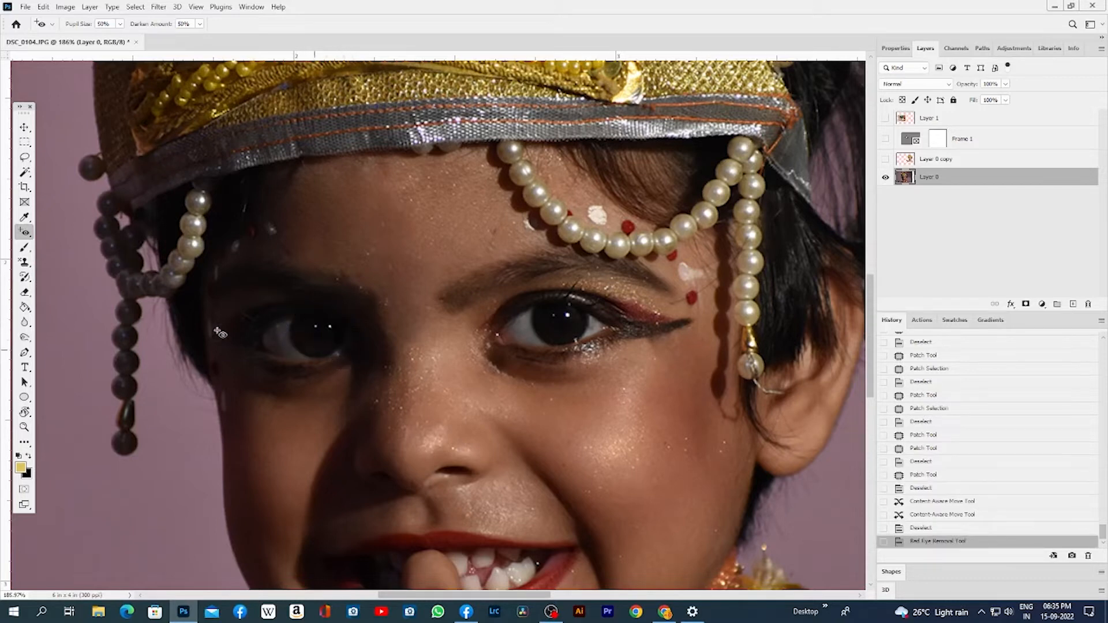
{"action": "key", "text": "ctrl+z"}
{"action": "left_click", "coordinate": [25, 234]}
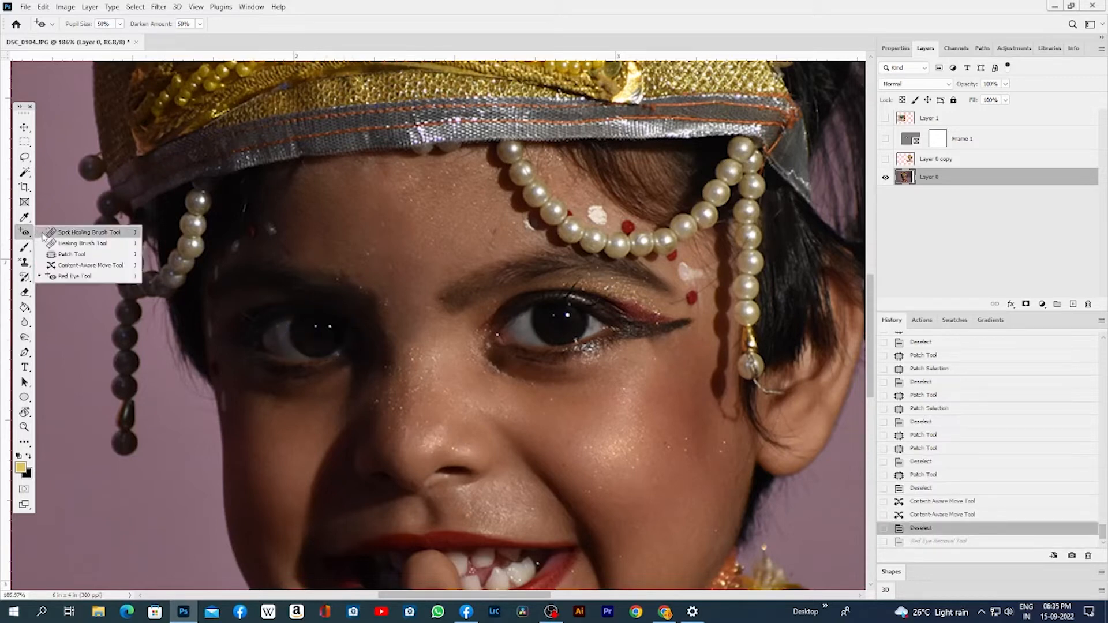
{"action": "left_click", "coordinate": [57, 278]}
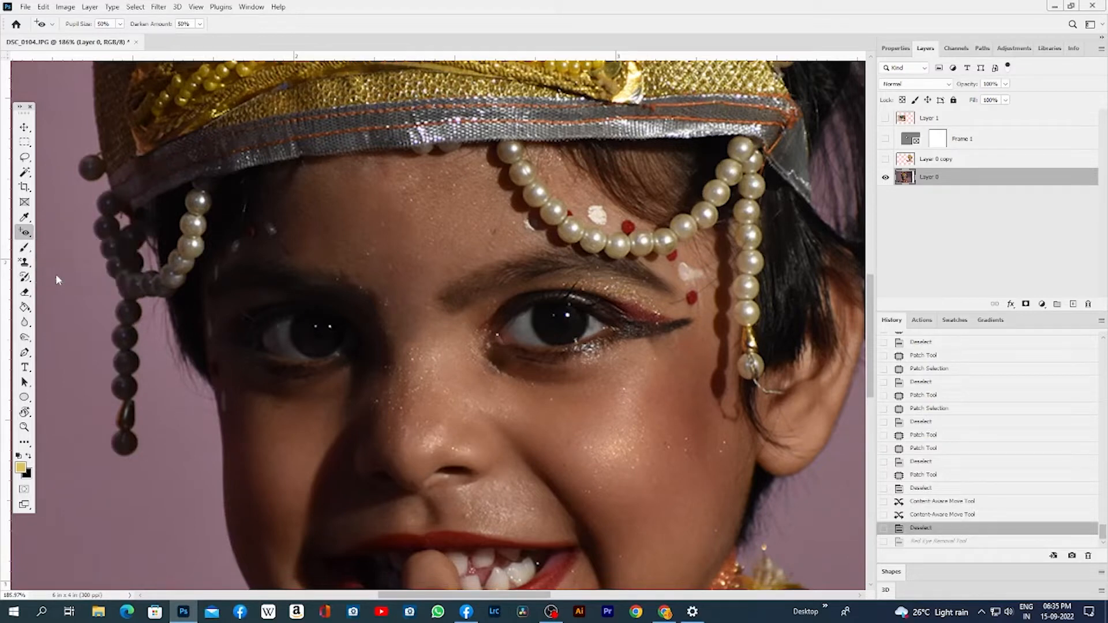
Activate the Spot Healing Brush and revert the image to the last Layer Visibility history state before the first Spot Healing Brush stroke
{"action": "left_click", "coordinate": [24, 234]}
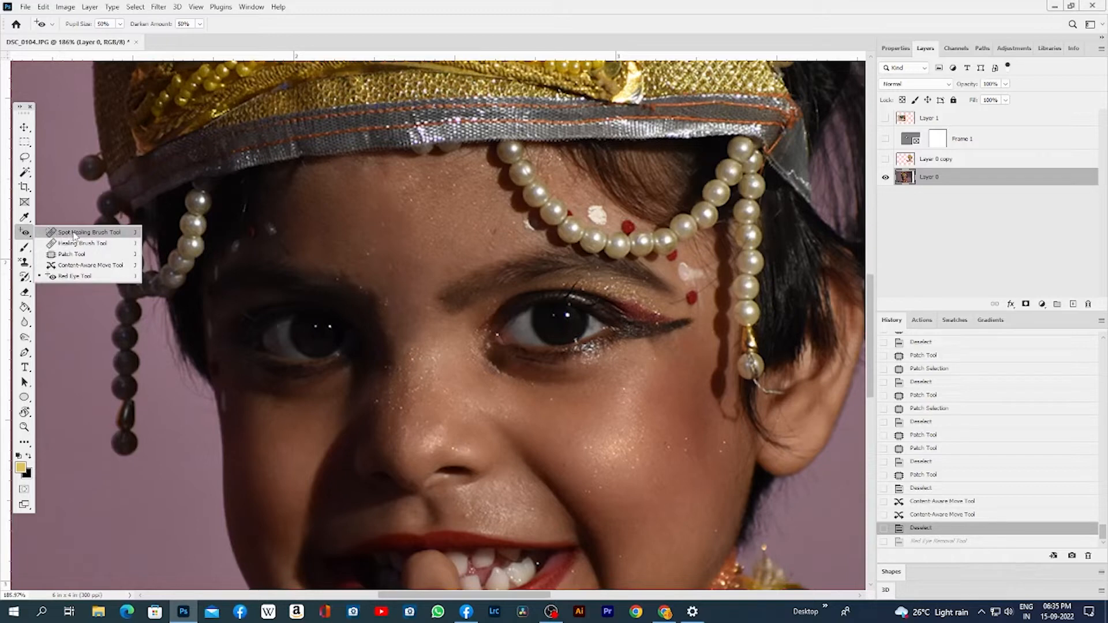
{"action": "left_click", "coordinate": [78, 233]}
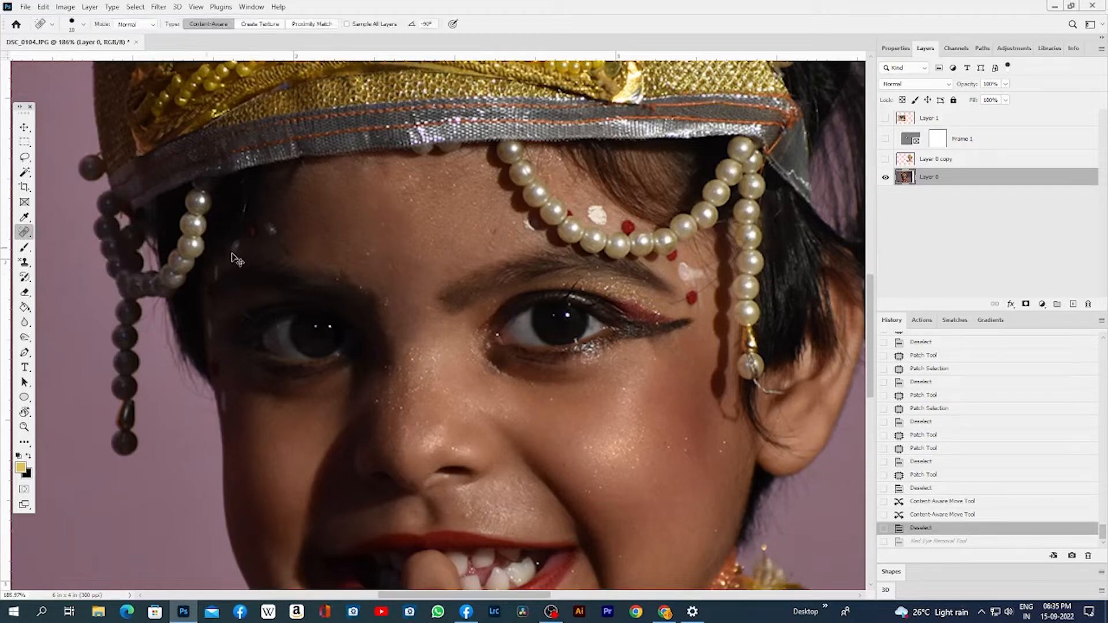
{"action": "scroll", "coordinate": [959, 410], "scroll_direction": "up", "scroll_amount": 4}
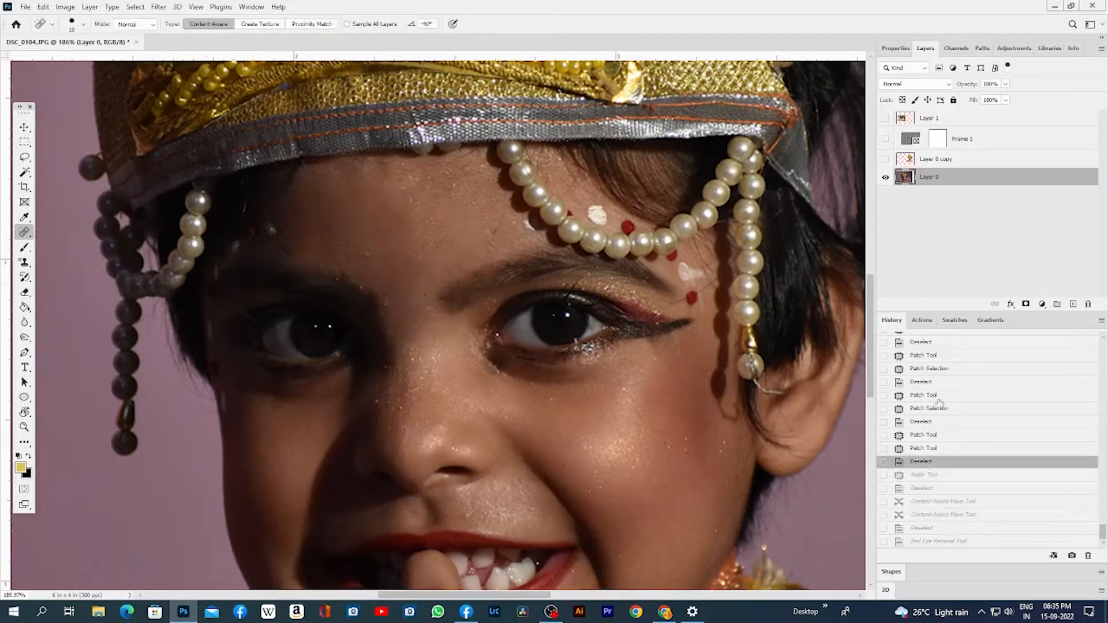
{"action": "scroll", "coordinate": [960, 410], "scroll_direction": "up", "scroll_amount": 6}
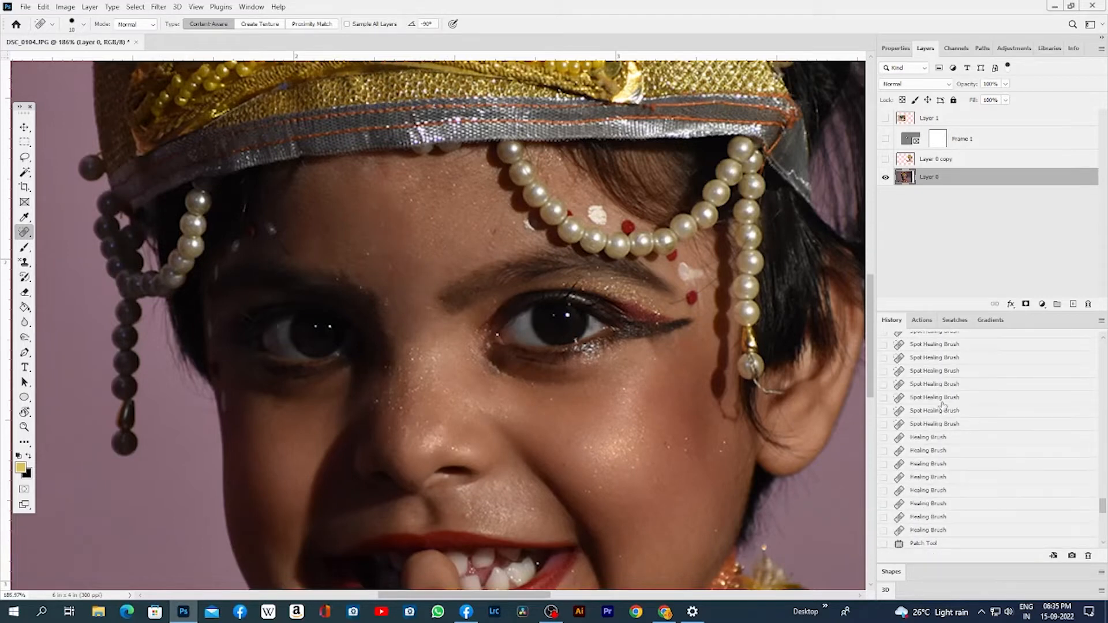
{"action": "scroll", "coordinate": [936, 408], "scroll_direction": "up", "scroll_amount": 8}
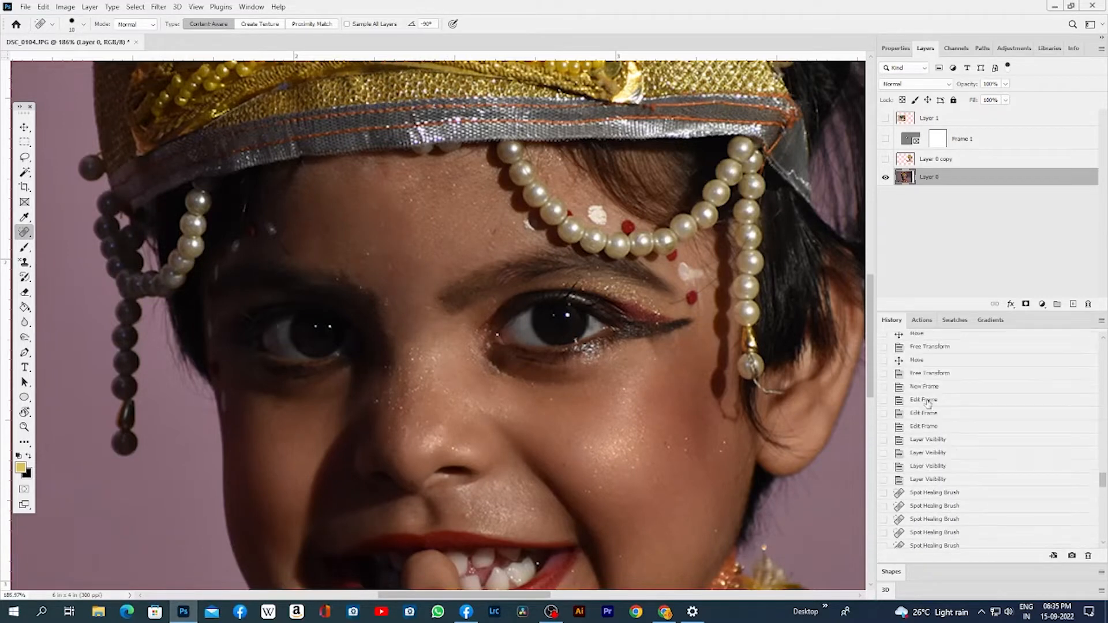
{"action": "scroll", "coordinate": [927, 402], "scroll_direction": "down", "scroll_amount": 3}
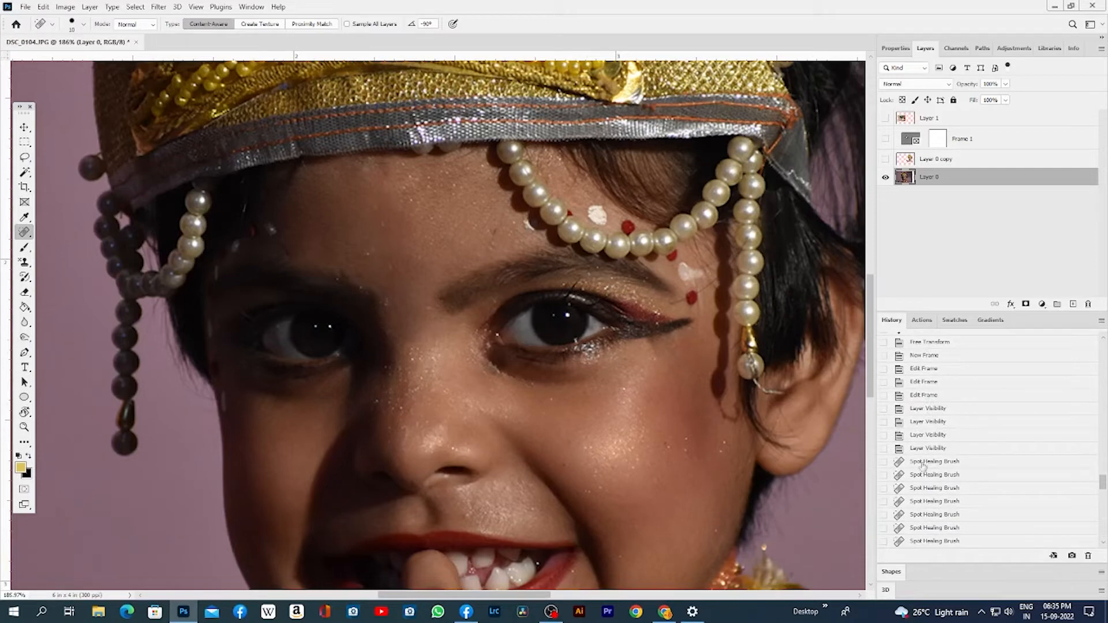
{"action": "left_click", "coordinate": [924, 461]}
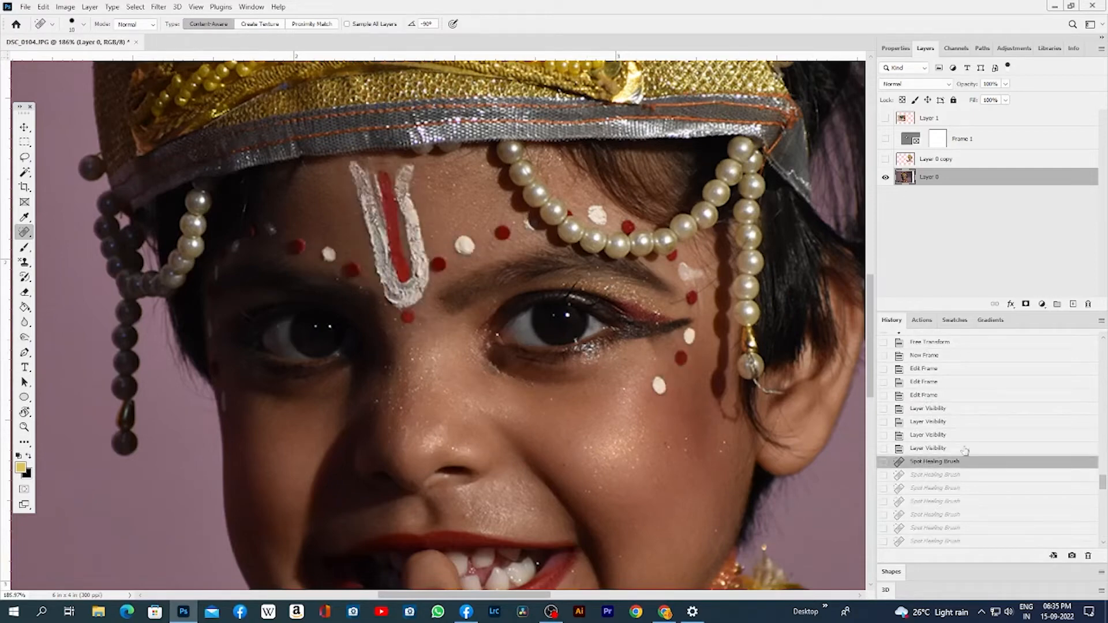
{"action": "left_click", "coordinate": [939, 436]}
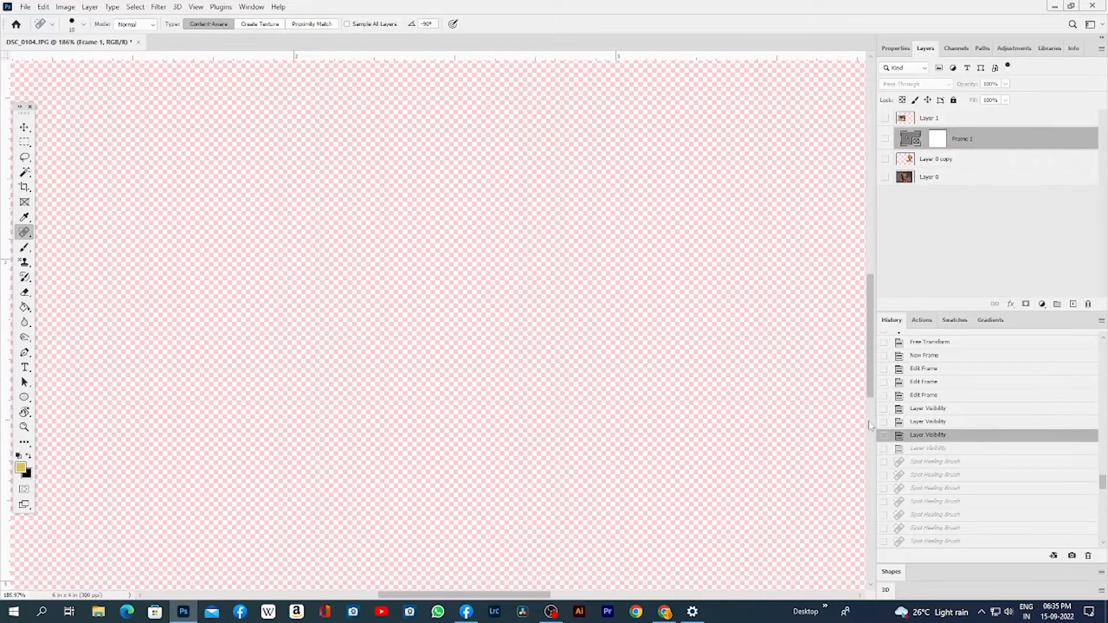
{"action": "left_click", "coordinate": [933, 449]}
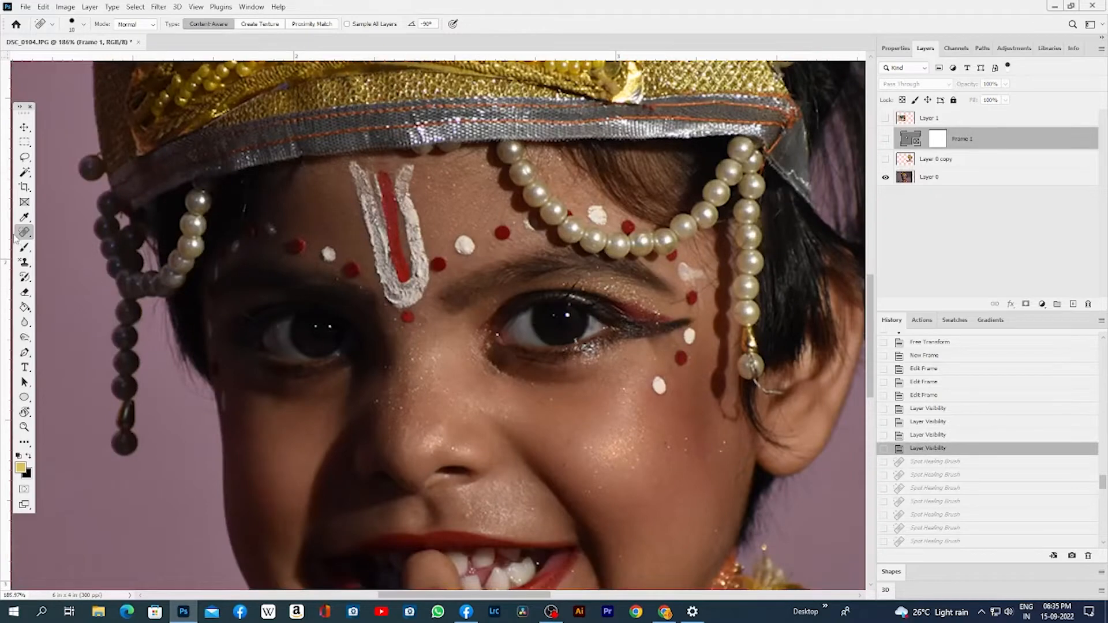
Try to paint on the face with the Brush tool while the hidden Frame 1 layer is active
{"action": "left_click", "coordinate": [26, 249]}
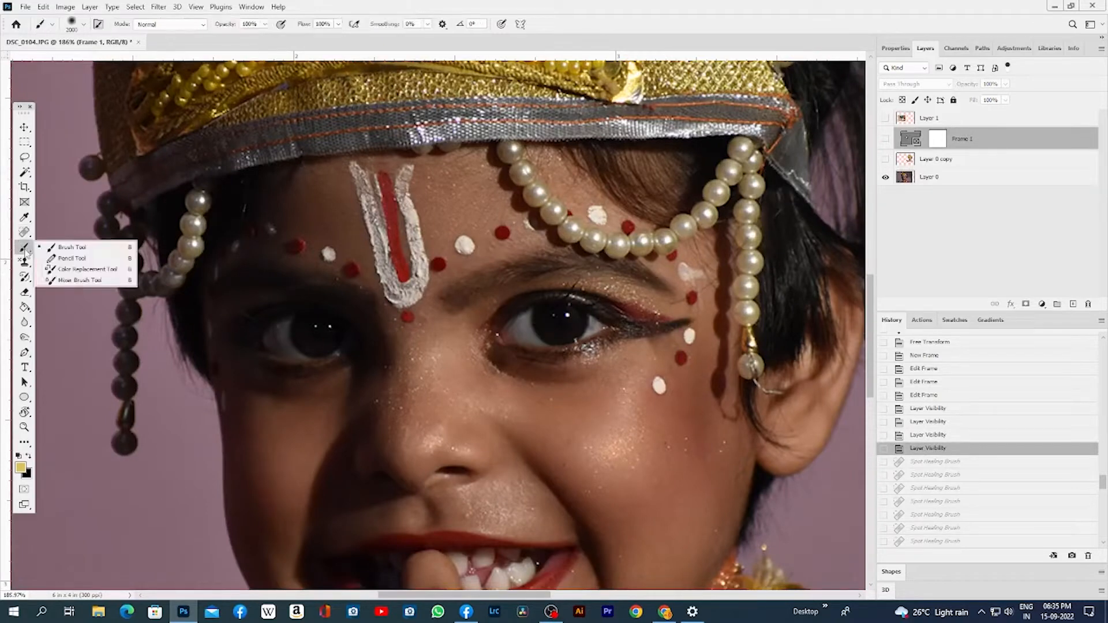
{"action": "left_click", "coordinate": [90, 248]}
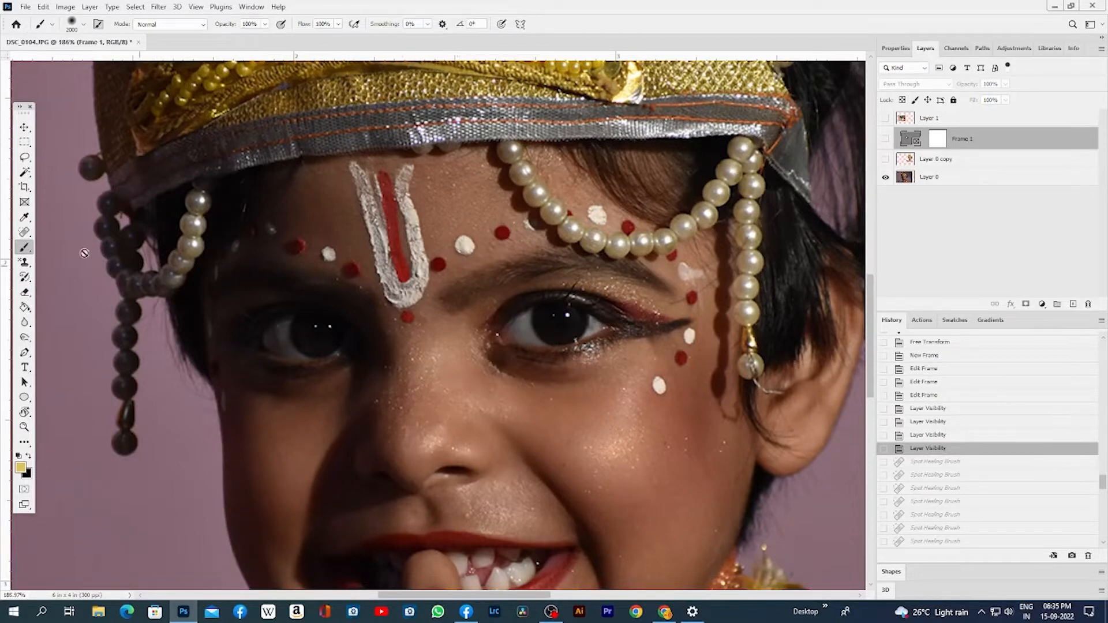
{"action": "right_click", "coordinate": [25, 250]}
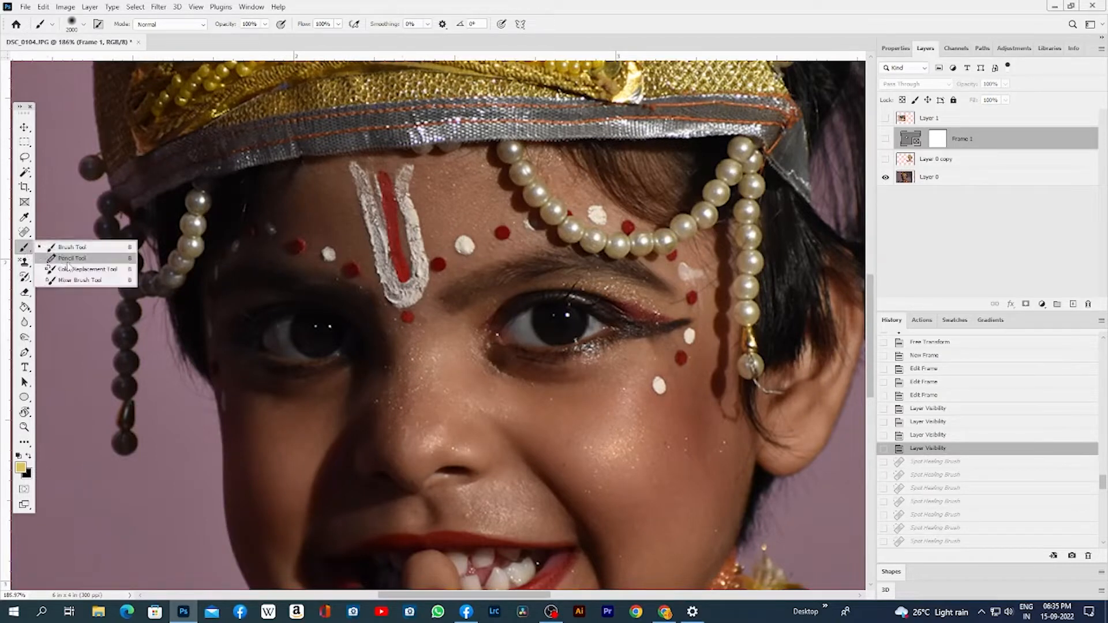
{"action": "left_click", "coordinate": [566, 348]}
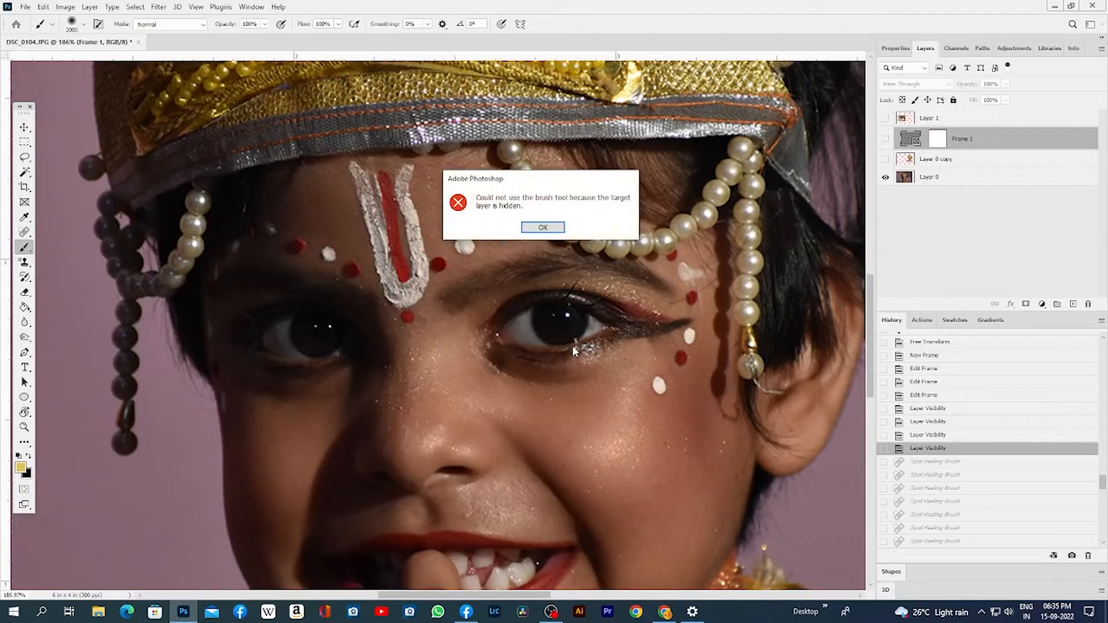
{"action": "key", "text": "Return"}
{"action": "key", "text": "ctrl+minus"}
{"action": "key", "text": "ctrl+minus"}
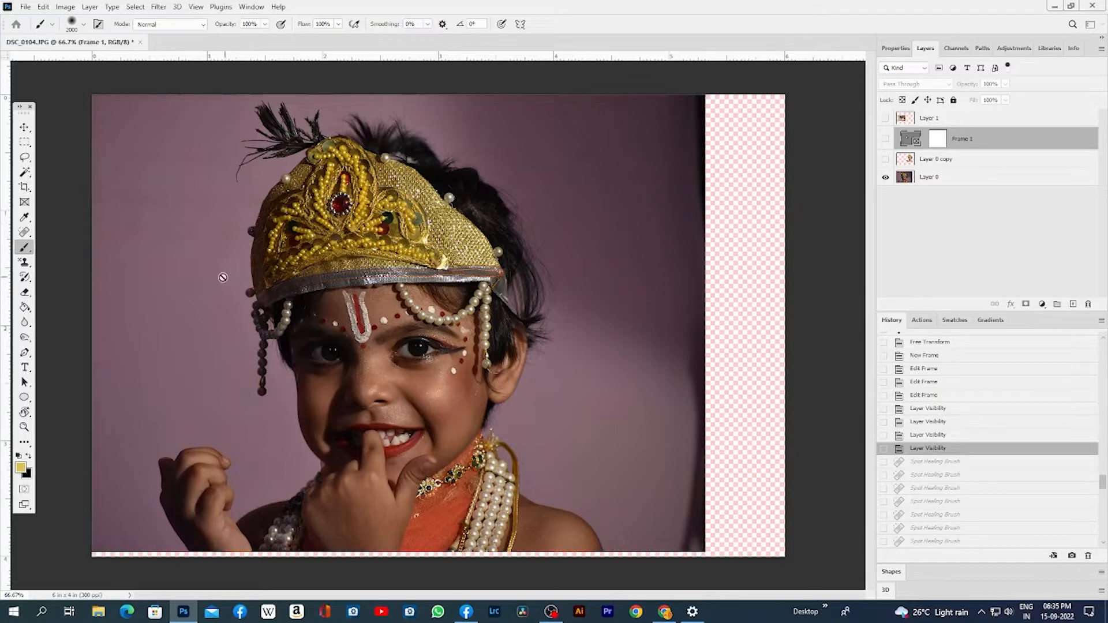
Make Layer 0 active for the Brush tool and sample the mauve background beside the child as the foreground colour
{"action": "right_click", "coordinate": [23, 249]}
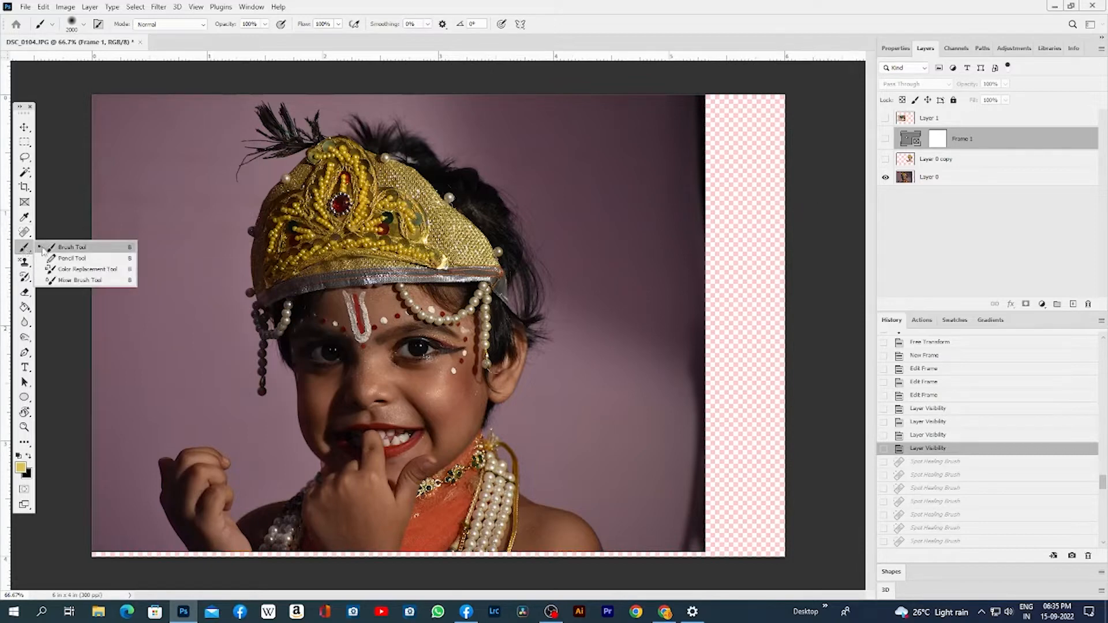
{"action": "left_click", "coordinate": [68, 248]}
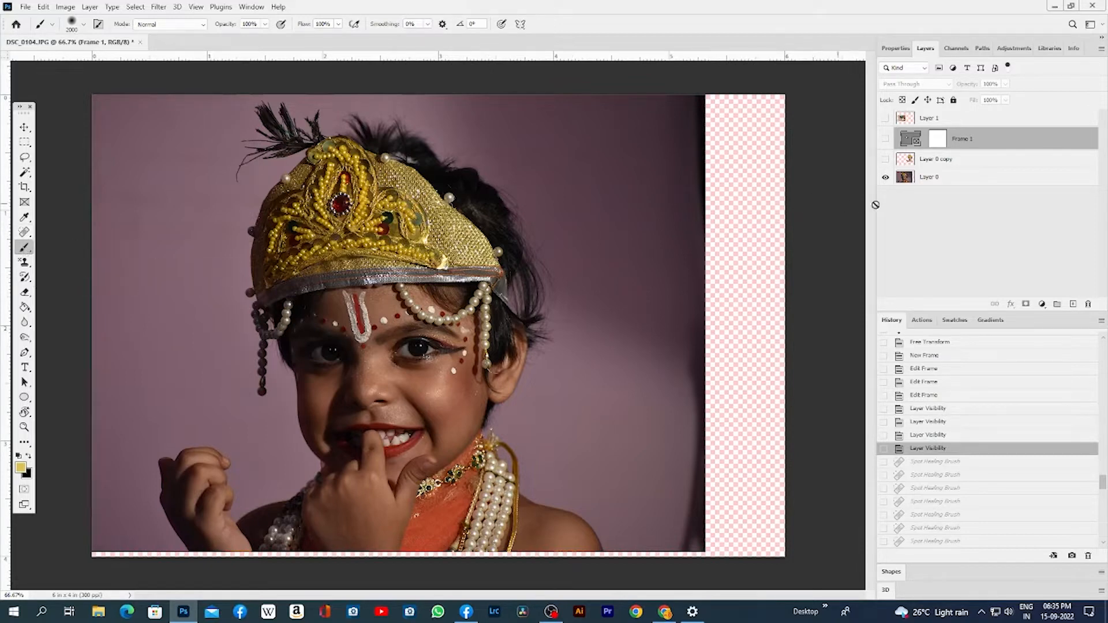
{"action": "left_click", "coordinate": [947, 181]}
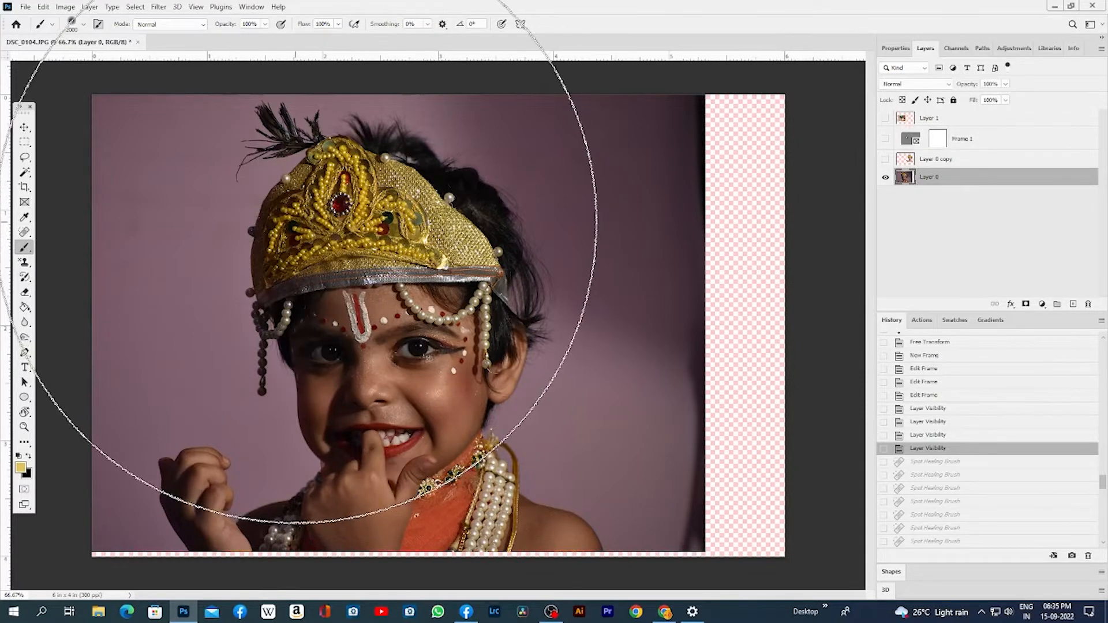
{"action": "key", "text": "alt"}
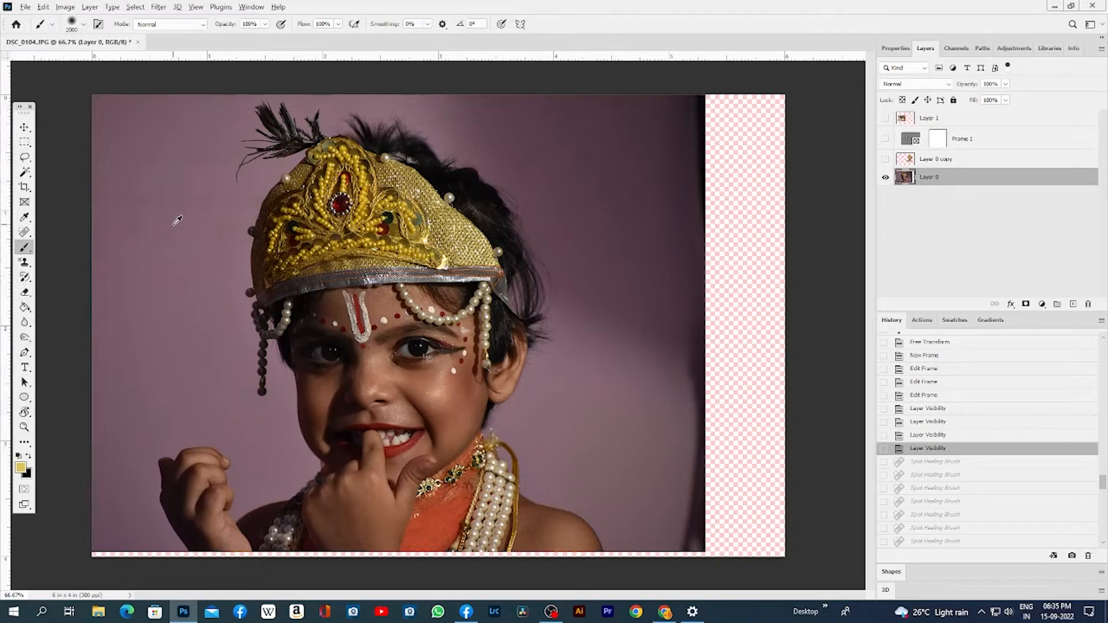
{"action": "left_click", "coordinate": [174, 224], "text": "alt"}
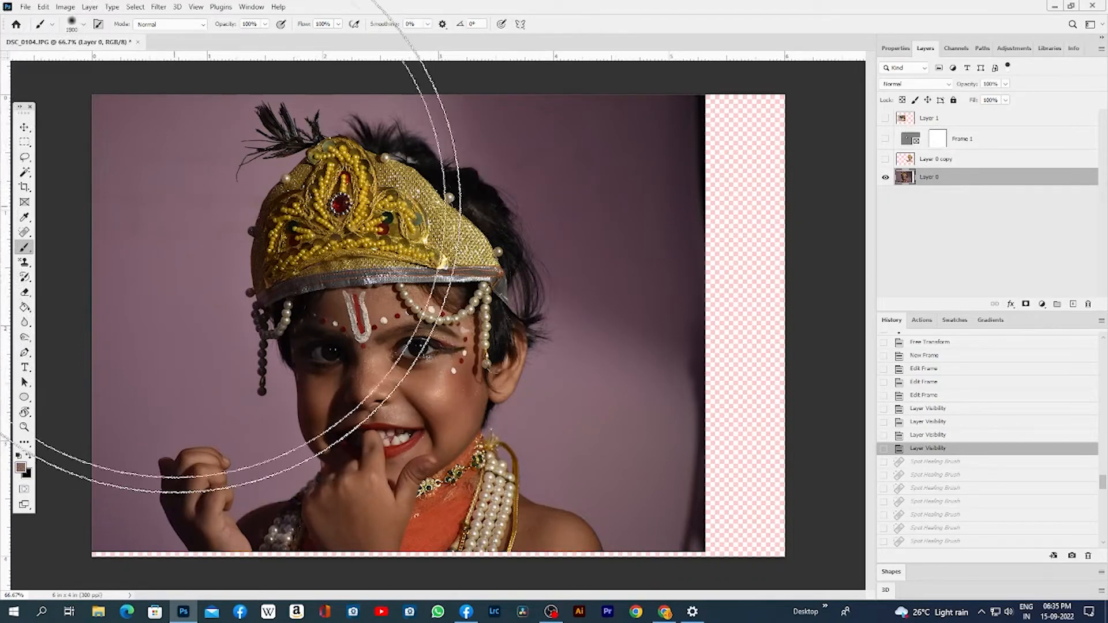
Reduce the brush size to 175 px and open the list of Brush tool variants
{"action": "key", "text": "bracketleft"}
{"action": "key", "text": "bracketleft"}
{"action": "key", "text": "bracketleft"}
{"action": "key", "text": "bracketleft"}
{"action": "key", "text": "bracketleft"}
{"action": "key", "text": "bracketleft"}
{"action": "key", "text": "bracketleft"}
{"action": "key", "text": "bracketleft"}
{"action": "key", "text": "bracketleft"}
{"action": "key", "text": "bracketleft"}
{"action": "key", "text": "bracketleft"}
{"action": "key", "text": "bracketleft"}
{"action": "key", "text": "bracketleft"}
{"action": "key", "text": "bracketleft"}
{"action": "key", "text": "bracketleft"}
{"action": "key", "text": "bracketleft"}
{"action": "key", "text": "bracketleft"}
{"action": "key", "text": "bracketleft"}
{"action": "key", "text": "bracketleft"}
{"action": "key", "text": "bracketleft"}
{"action": "right_click", "coordinate": [24, 247]}
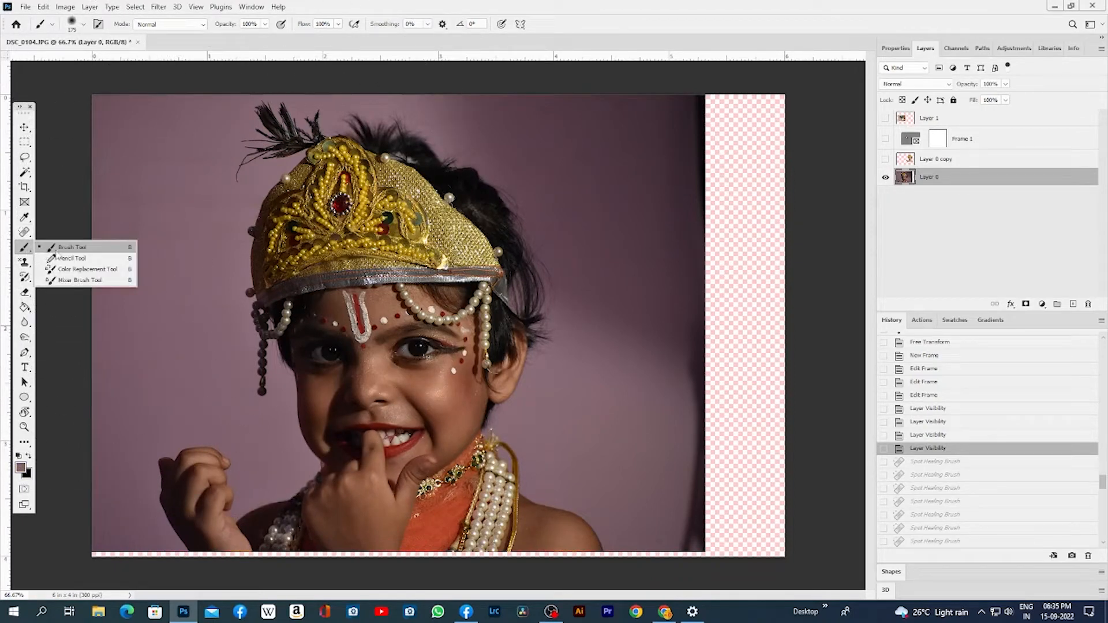
Sample the mauve background beside the crown with the Eyedropper tool, and resample it with the Brush tool active
{"action": "key", "text": "Escape"}
{"action": "left_click", "coordinate": [24, 217]}
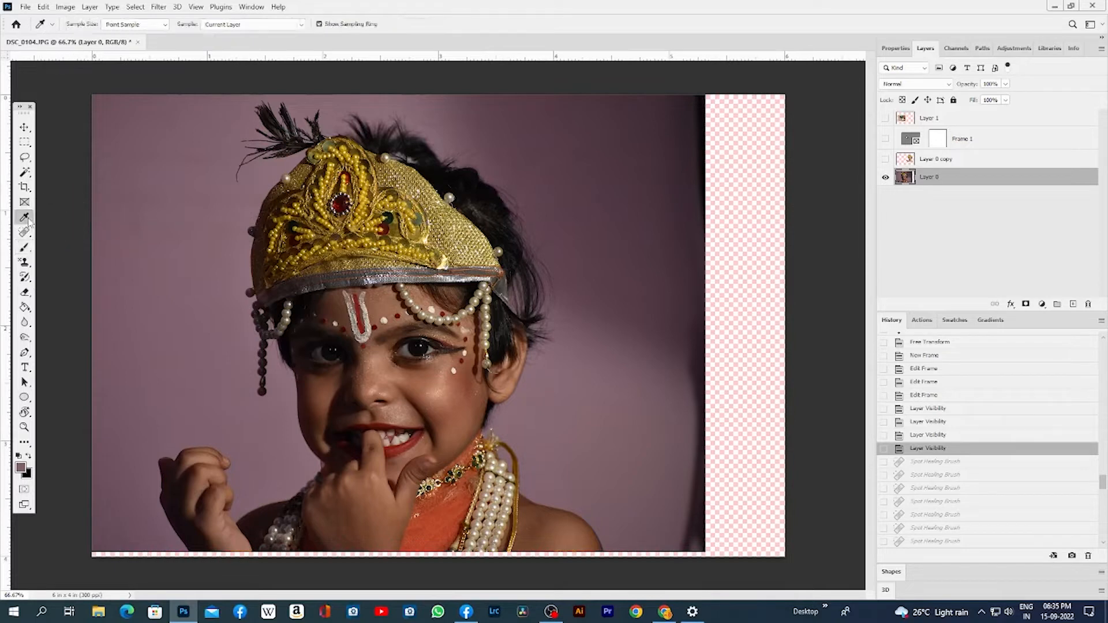
{"action": "left_click", "coordinate": [76, 218]}
{"action": "left_click", "coordinate": [161, 176]}
{"action": "left_click", "coordinate": [25, 246]}
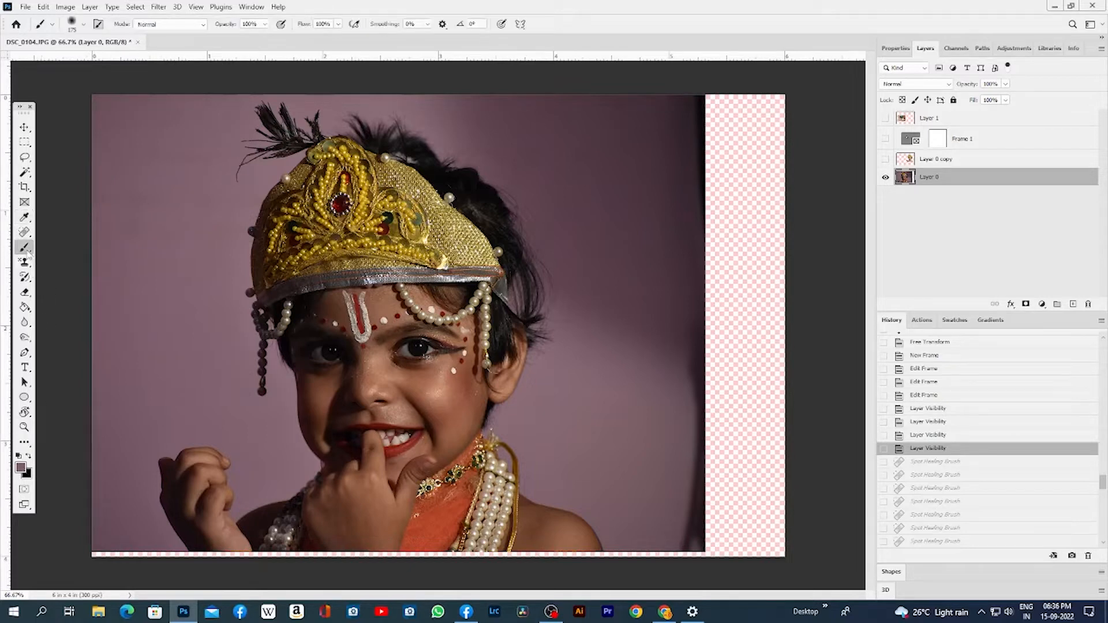
{"action": "left_click", "coordinate": [170, 165], "text": "alt"}
{"action": "left_click", "coordinate": [170, 166], "text": "alt"}
{"action": "left_click", "coordinate": [170, 167], "text": "alt"}
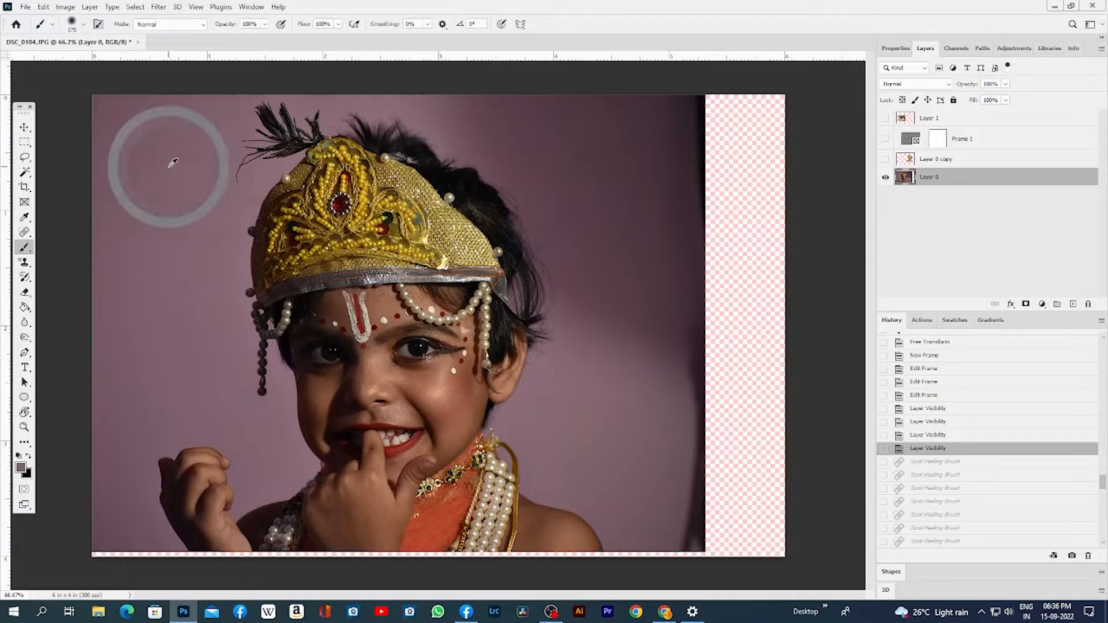
{"action": "left_click", "coordinate": [169, 167], "text": "alt"}
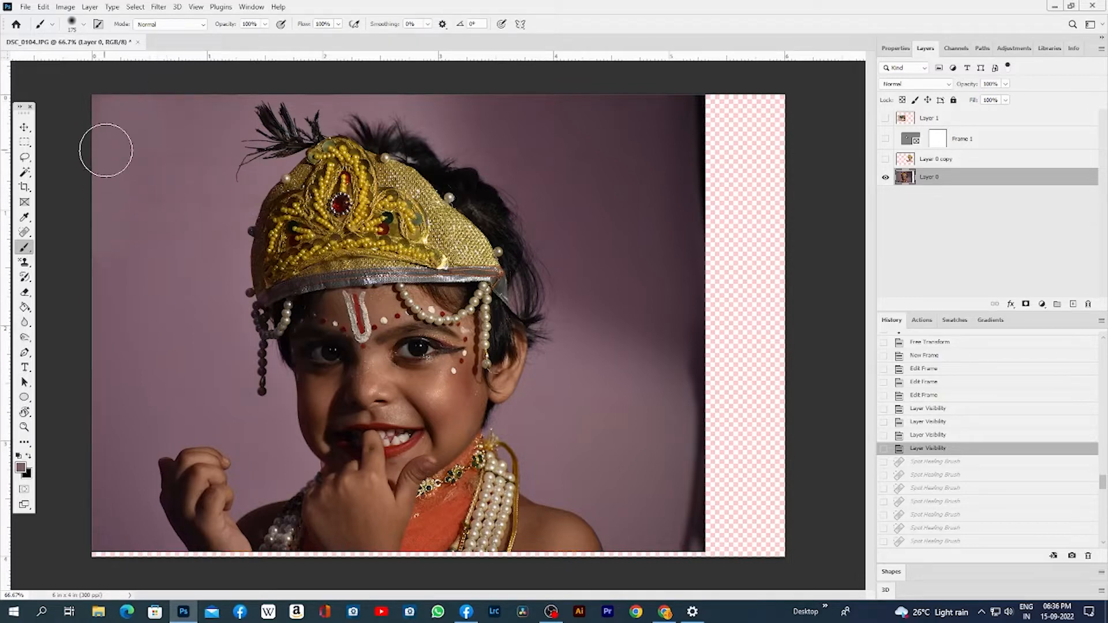
Enlarge the brush to 400 px and paint the sampled mauve over the background's left side and lower-left corner
{"action": "left_click", "coordinate": [136, 232]}
{"action": "key", "text": "bracketright"}
{"action": "key", "text": "bracketright"}
{"action": "key", "text": "bracketright"}
{"action": "key", "text": "bracketright"}
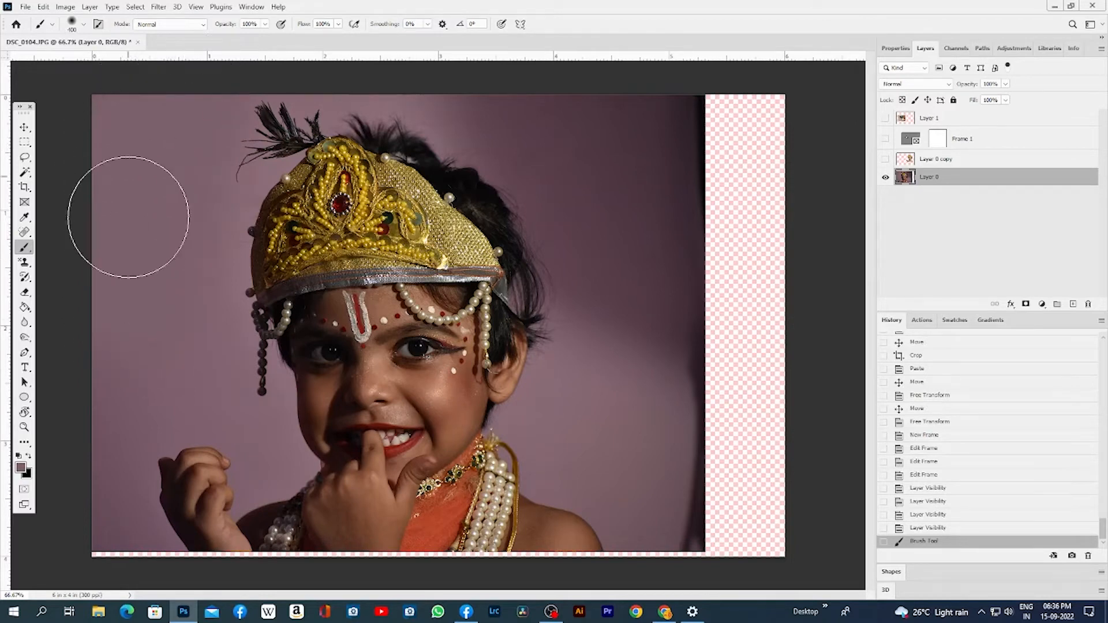
{"action": "left_click_drag", "start_coordinate": [86, 519], "coordinate": [102, 562]}
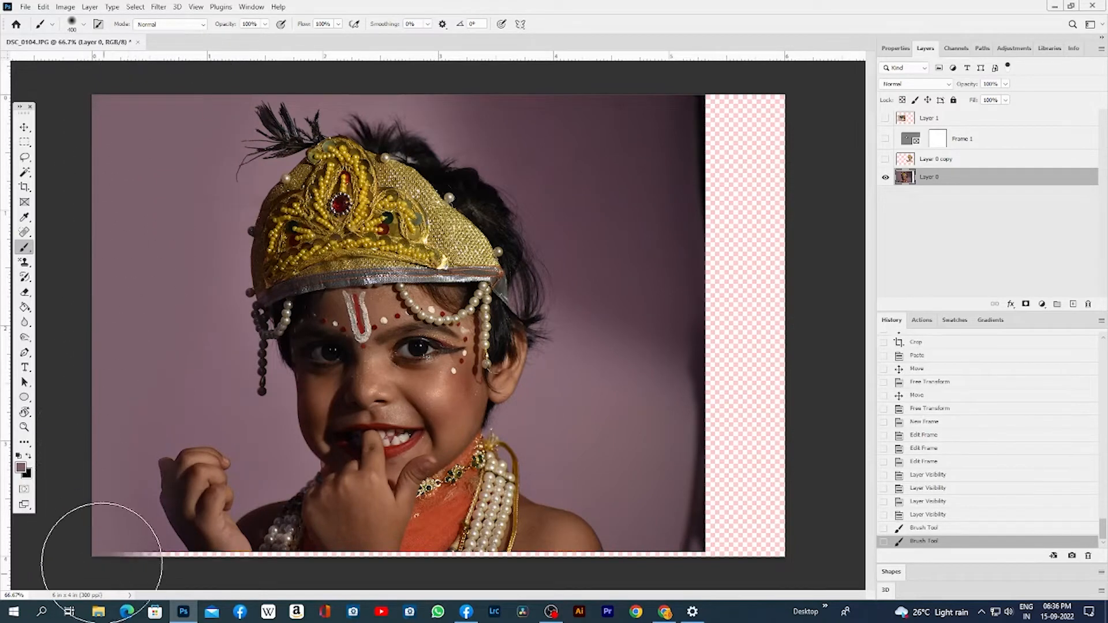
Paint mauve over the dark right background and transparent right strip, reducing the brush to 200 px for the lower-right corner
{"action": "mouse_move", "coordinate": [692, 136]}
{"action": "left_mouse_down"}
{"action": "mouse_move", "coordinate": [676, 148]}
{"action": "mouse_move", "coordinate": [750, 112]}
{"action": "left_mouse_up"}
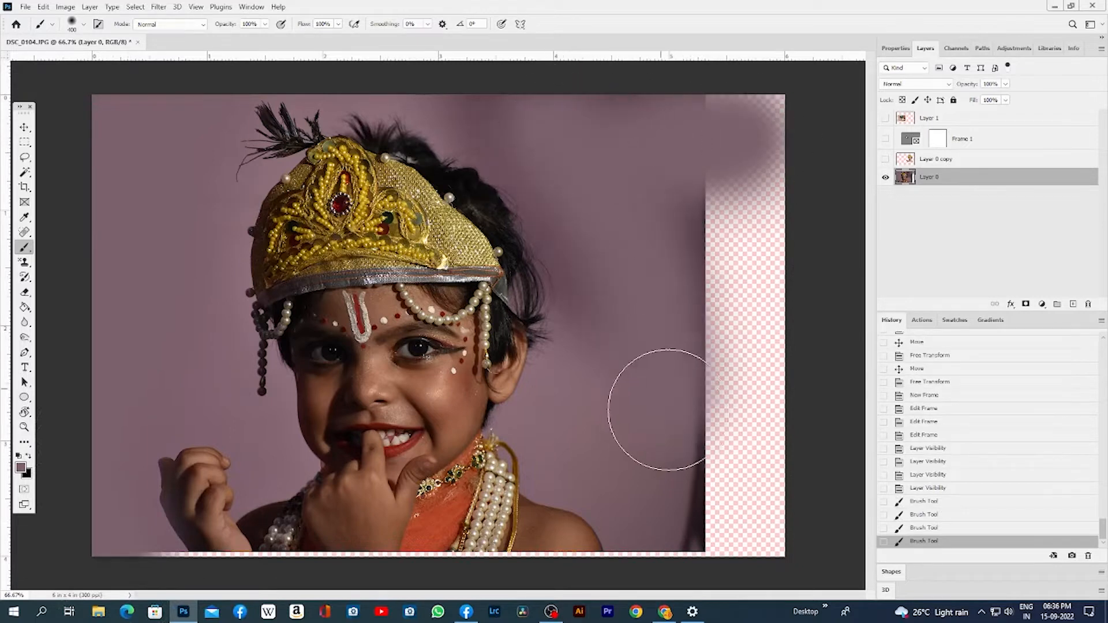
{"action": "mouse_move", "coordinate": [668, 409]}
{"action": "left_mouse_down"}
{"action": "mouse_move", "coordinate": [687, 395]}
{"action": "mouse_move", "coordinate": [751, 227]}
{"action": "left_mouse_up"}
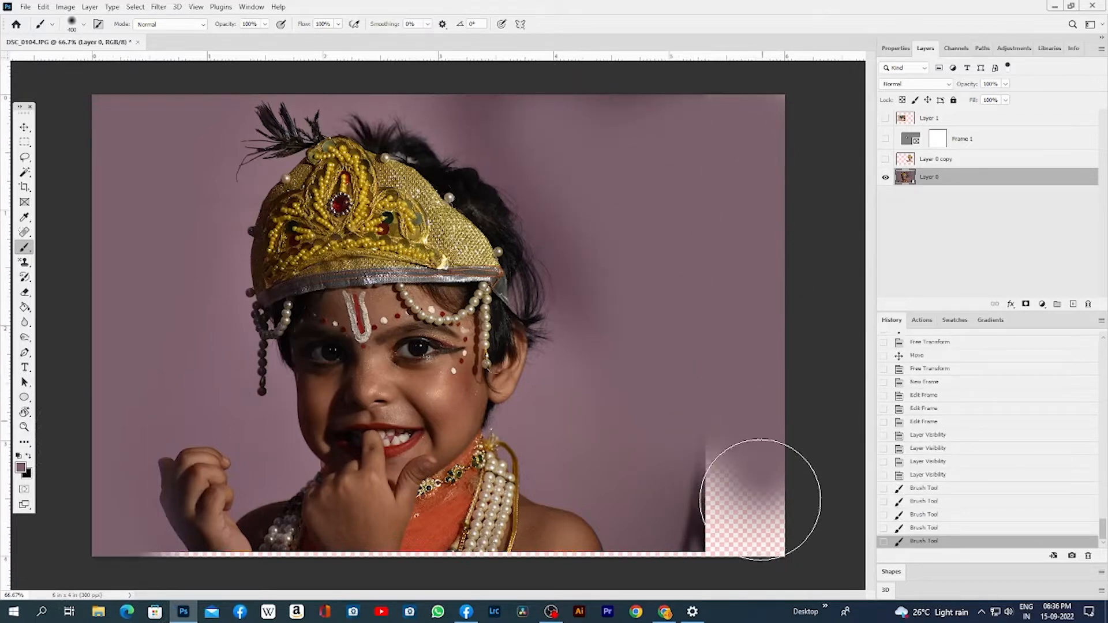
{"action": "mouse_move", "coordinate": [760, 499]}
{"action": "left_mouse_down"}
{"action": "mouse_move", "coordinate": [723, 439]}
{"action": "mouse_move", "coordinate": [717, 502]}
{"action": "left_mouse_up"}
{"action": "key", "text": "bracketleft"}
{"action": "key", "text": "bracketleft"}
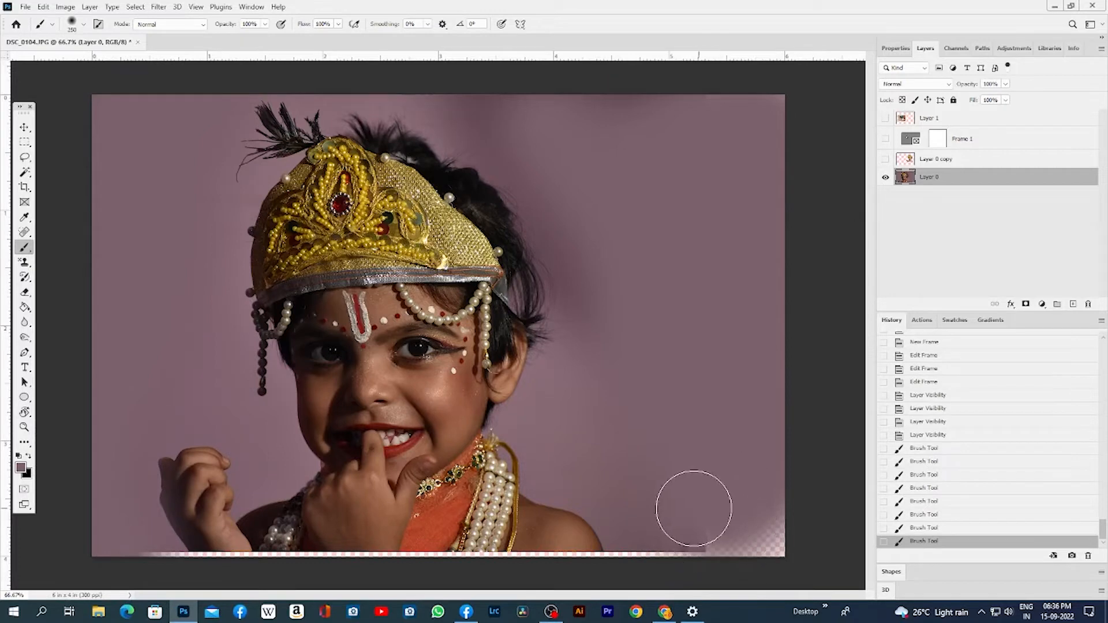
{"action": "key", "text": "bracketleft"}
{"action": "key", "text": "bracketleft"}
{"action": "mouse_move", "coordinate": [720, 554]}
{"action": "left_mouse_down"}
{"action": "mouse_move", "coordinate": [821, 554]}
{"action": "mouse_move", "coordinate": [778, 462]}
{"action": "left_mouse_up"}
Try painting the background beside the hair with a hard round brush, and undo the strokes
{"action": "right_click", "coordinate": [648, 290]}
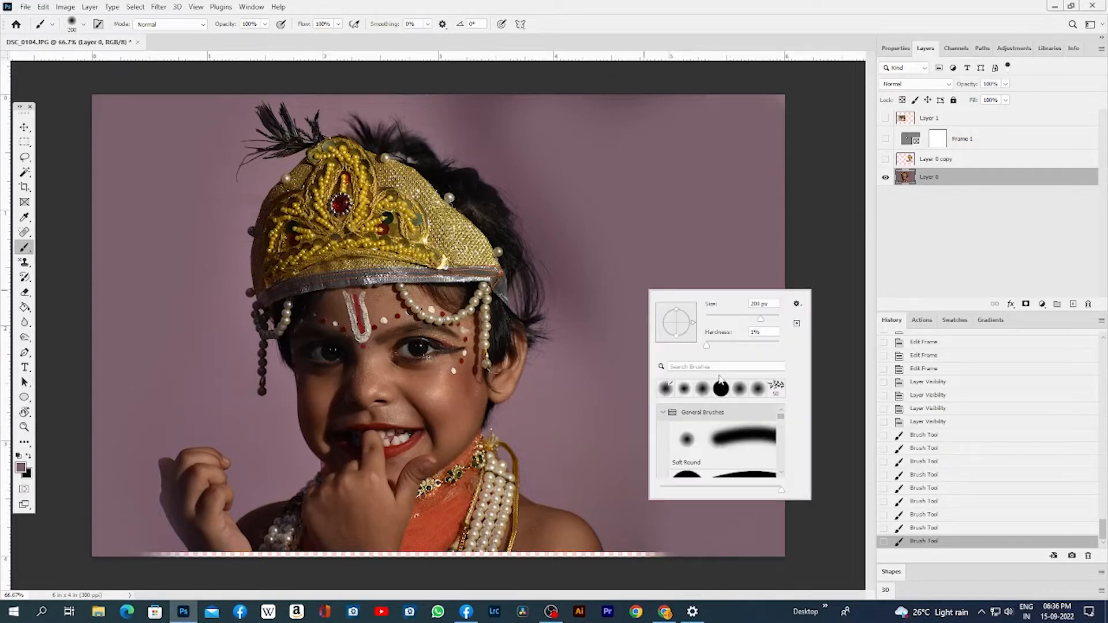
{"action": "left_click", "coordinate": [720, 388]}
{"action": "left_click", "coordinate": [652, 213]}
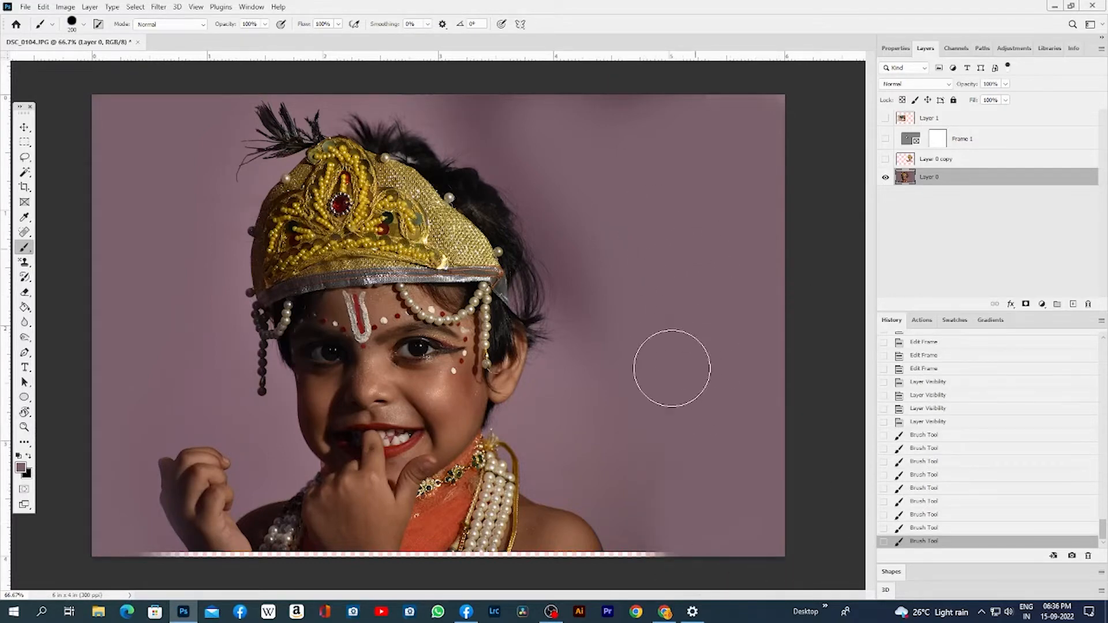
{"action": "mouse_move", "coordinate": [614, 337]}
{"action": "left_mouse_down"}
{"action": "mouse_move", "coordinate": [576, 168]}
{"action": "mouse_move", "coordinate": [612, 298]}
{"action": "mouse_move", "coordinate": [612, 385]}
{"action": "mouse_move", "coordinate": [673, 376]}
{"action": "left_mouse_up"}
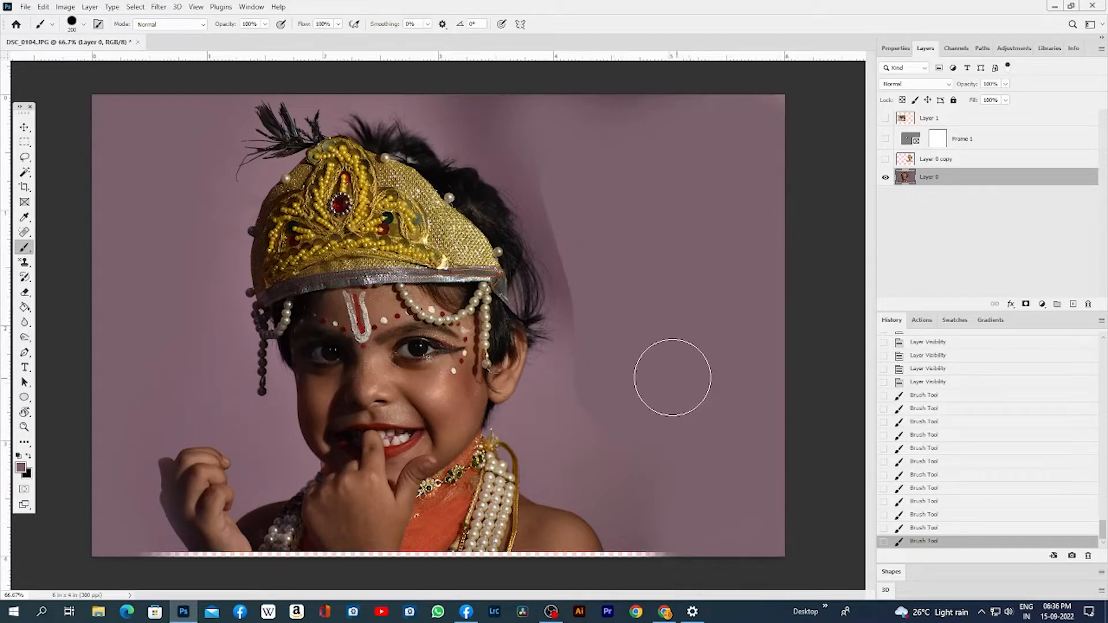
{"action": "key", "text": "ctrl+z"}
{"action": "key", "text": "ctrl+z"}
Switch back to a soft round brush, enlarge it to 300 px and blend the background beside the hair with mauve
{"action": "right_click", "coordinate": [649, 381]}
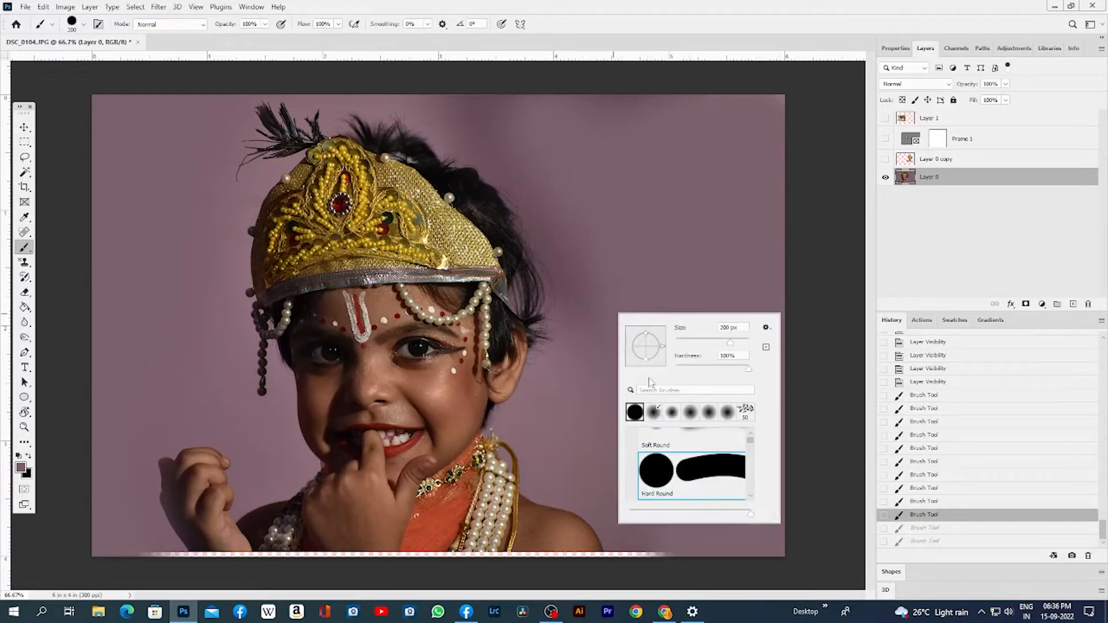
{"action": "left_click", "coordinate": [674, 416]}
{"action": "left_click", "coordinate": [652, 247]}
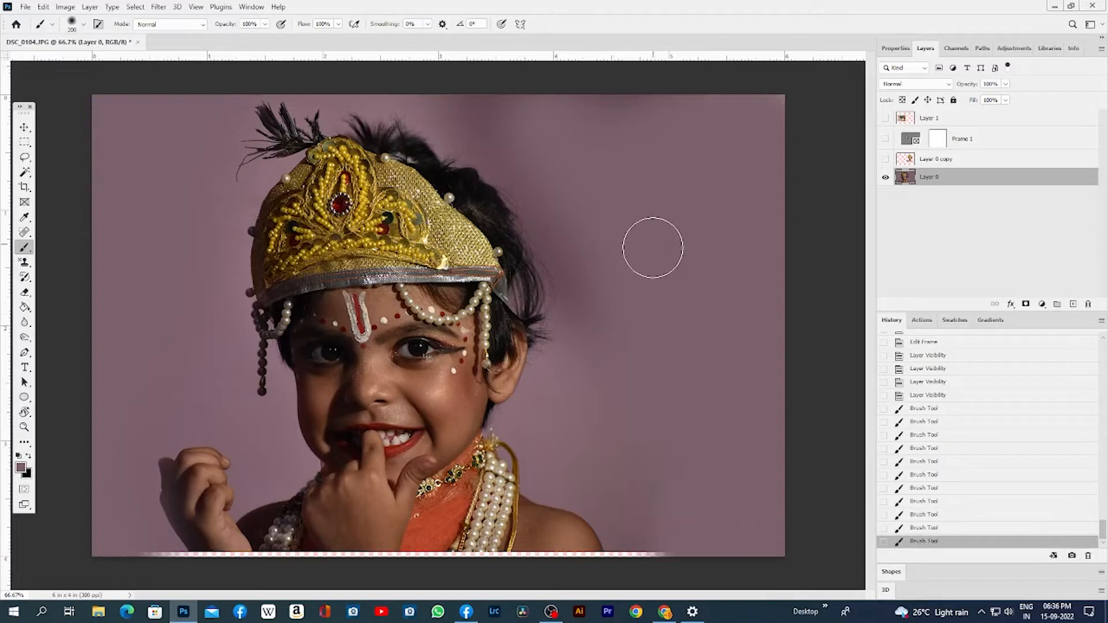
{"action": "key", "text": "bracketright"}
{"action": "key", "text": "bracketright"}
{"action": "mouse_move", "coordinate": [597, 251]}
{"action": "left_mouse_down"}
{"action": "mouse_move", "coordinate": [581, 184]}
{"action": "mouse_move", "coordinate": [596, 358]}
{"action": "mouse_move", "coordinate": [610, 330]}
{"action": "mouse_move", "coordinate": [589, 408]}
{"action": "mouse_move", "coordinate": [567, 421]}
{"action": "mouse_move", "coordinate": [657, 493]}
{"action": "mouse_move", "coordinate": [671, 538]}
{"action": "mouse_move", "coordinate": [697, 536]}
{"action": "mouse_move", "coordinate": [765, 494]}
{"action": "mouse_move", "coordinate": [752, 247]}
{"action": "mouse_move", "coordinate": [687, 230]}
{"action": "mouse_move", "coordinate": [625, 158]}
{"action": "mouse_move", "coordinate": [599, 86]}
{"action": "mouse_move", "coordinate": [477, 85]}
{"action": "mouse_move", "coordinate": [473, 105]}
{"action": "mouse_move", "coordinate": [531, 156]}
{"action": "left_mouse_up"}
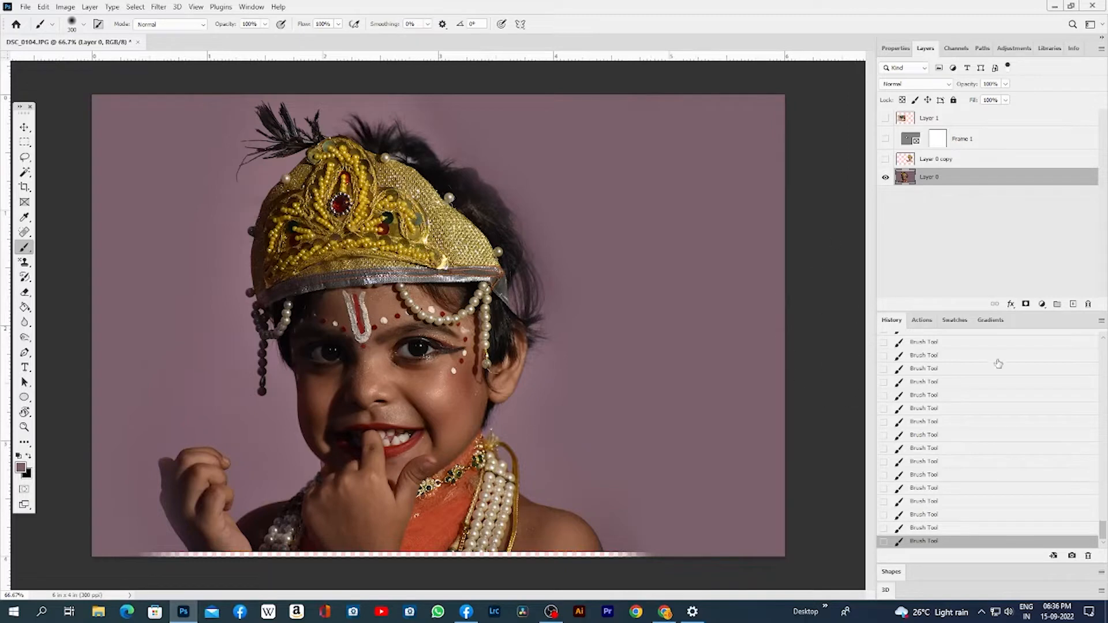
Compare the image before and after the brush strokes through its history states, ending on the latest Brush Tool state
{"action": "scroll", "coordinate": [980, 418], "scroll_direction": "up", "scroll_amount": 3}
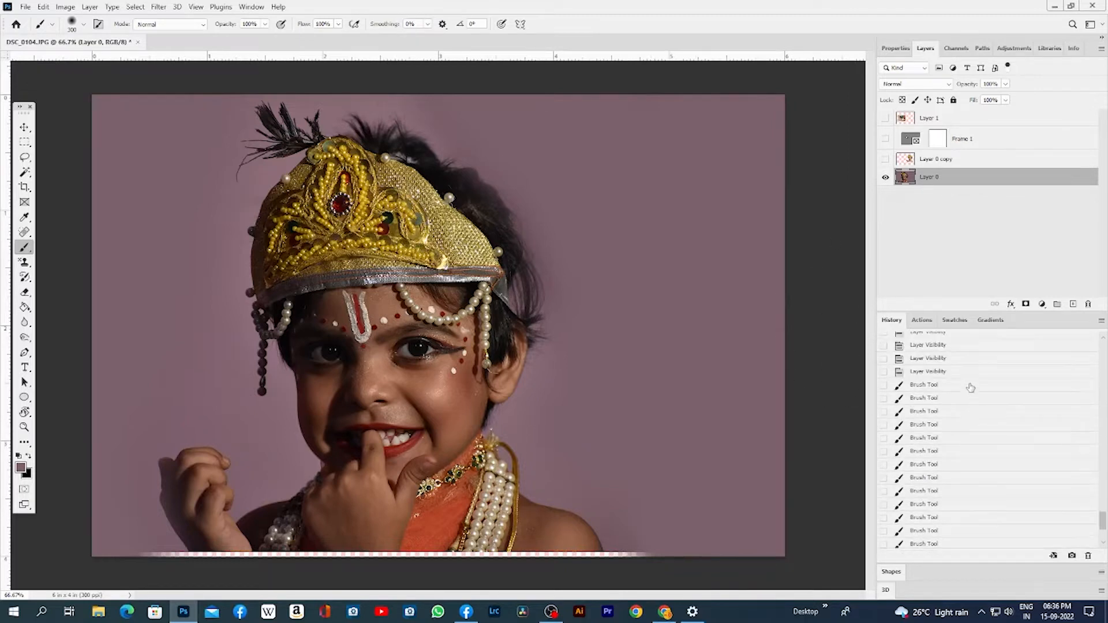
{"action": "left_click", "coordinate": [968, 377]}
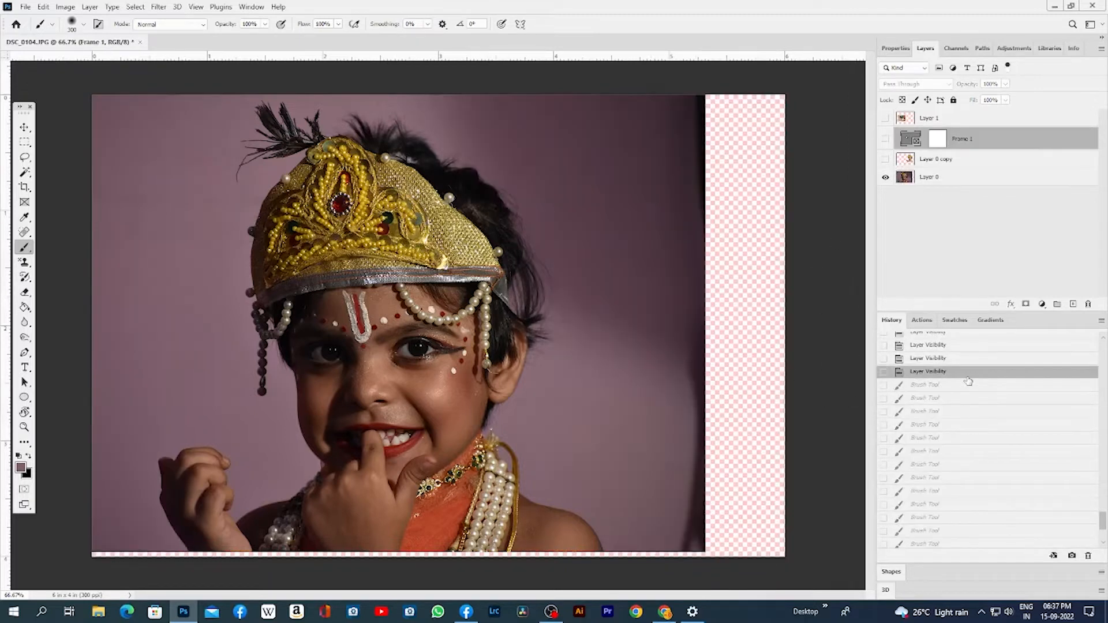
{"action": "scroll", "coordinate": [953, 472], "scroll_direction": "down", "scroll_amount": 3}
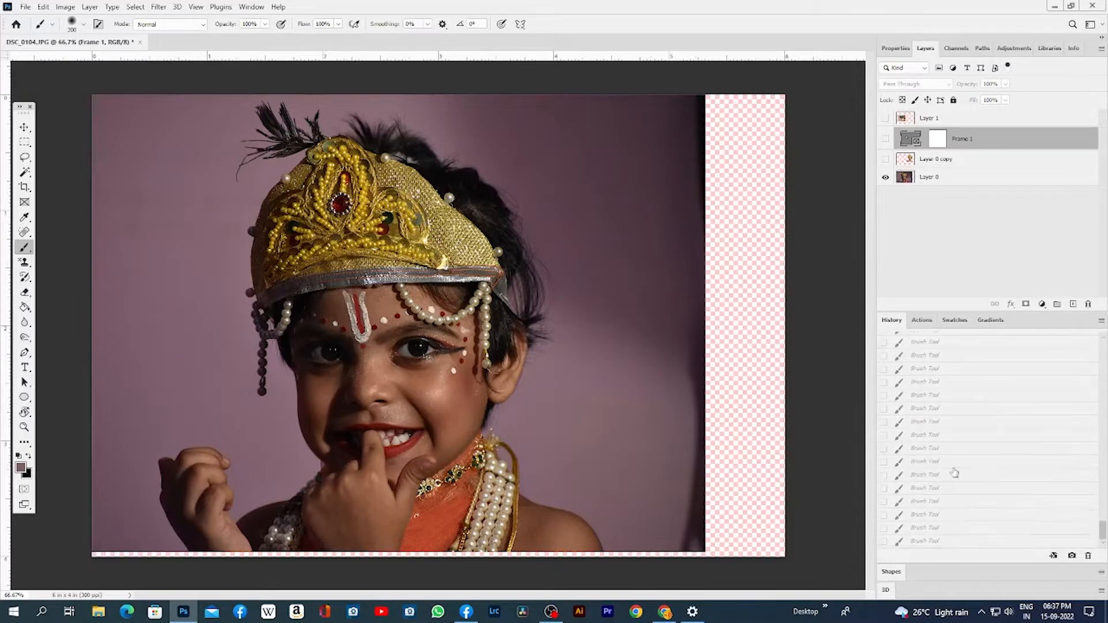
{"action": "left_click", "coordinate": [907, 543]}
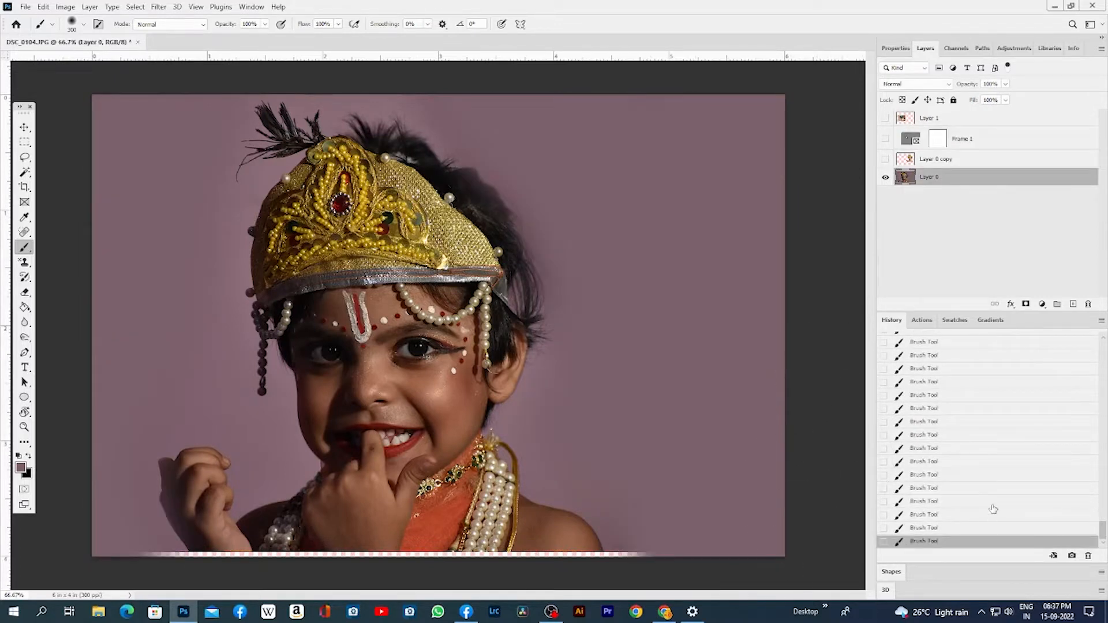
{"action": "scroll", "coordinate": [988, 482], "scroll_direction": "up", "scroll_amount": 1}
{"action": "scroll", "coordinate": [987, 479], "scroll_direction": "up", "scroll_amount": 2}
{"action": "left_click", "coordinate": [953, 432]}
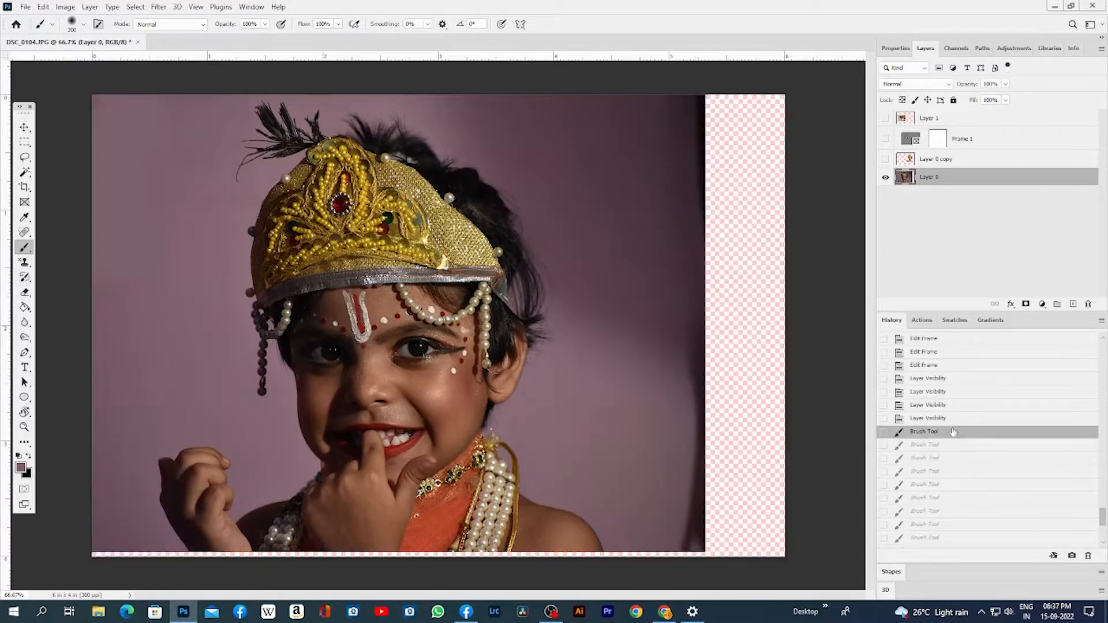
{"action": "scroll", "coordinate": [956, 452], "scroll_direction": "down", "scroll_amount": 3}
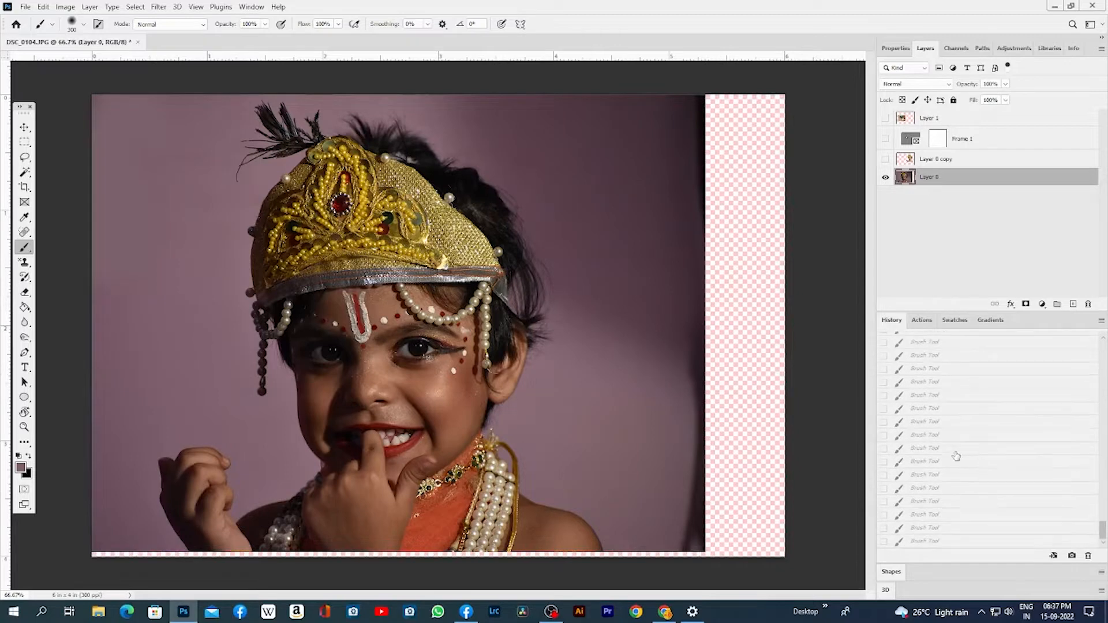
{"action": "left_click", "coordinate": [942, 541]}
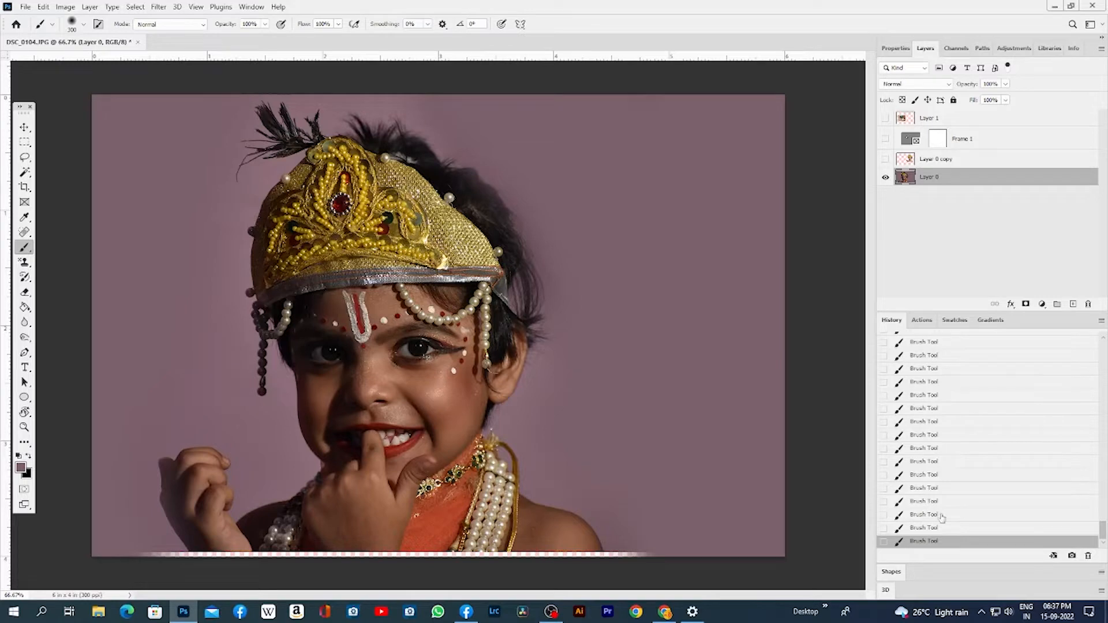
Try a Pencil tool stroke along the edge of the child's hair and undo it
{"action": "right_click", "coordinate": [28, 250]}
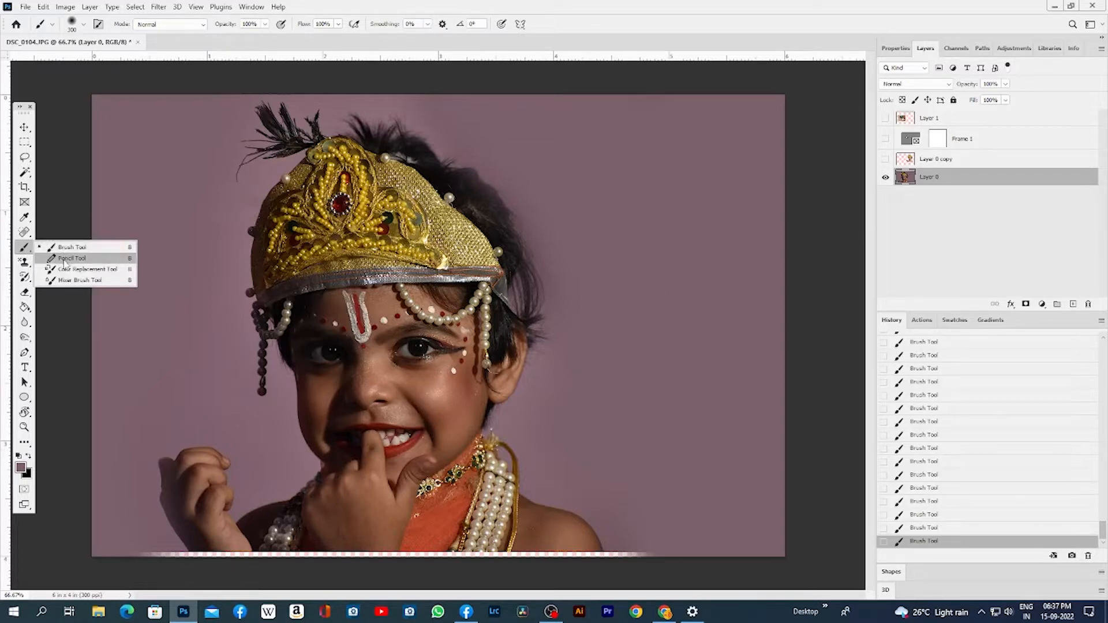
{"action": "left_click", "coordinate": [66, 258]}
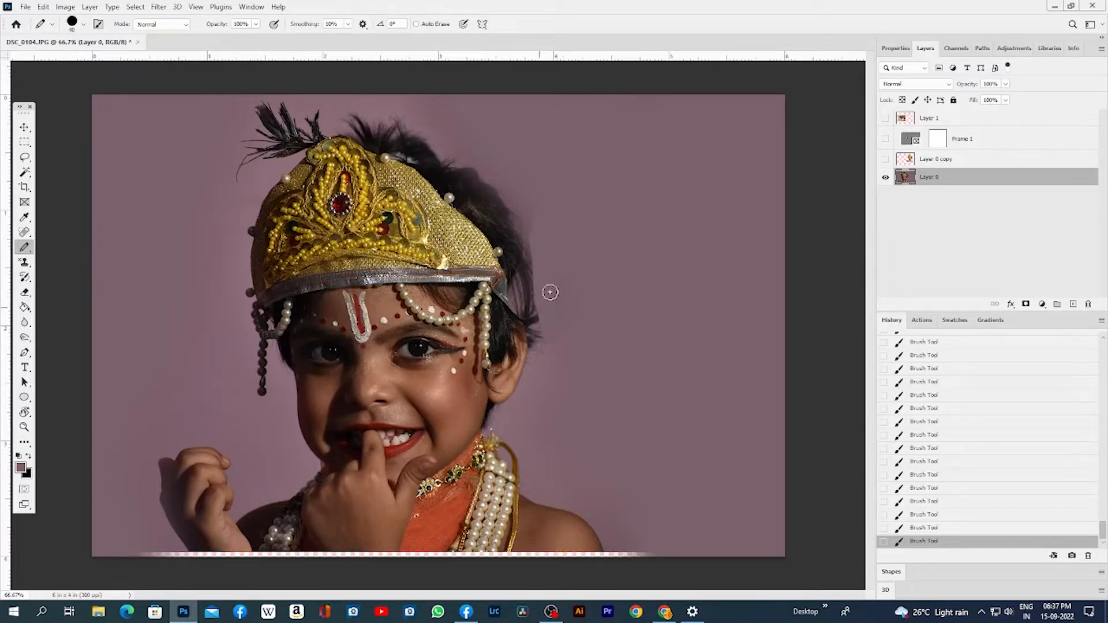
{"action": "left_click_drag", "start_coordinate": [537, 270], "coordinate": [533, 321]}
{"action": "key", "text": "ctrl+z"}
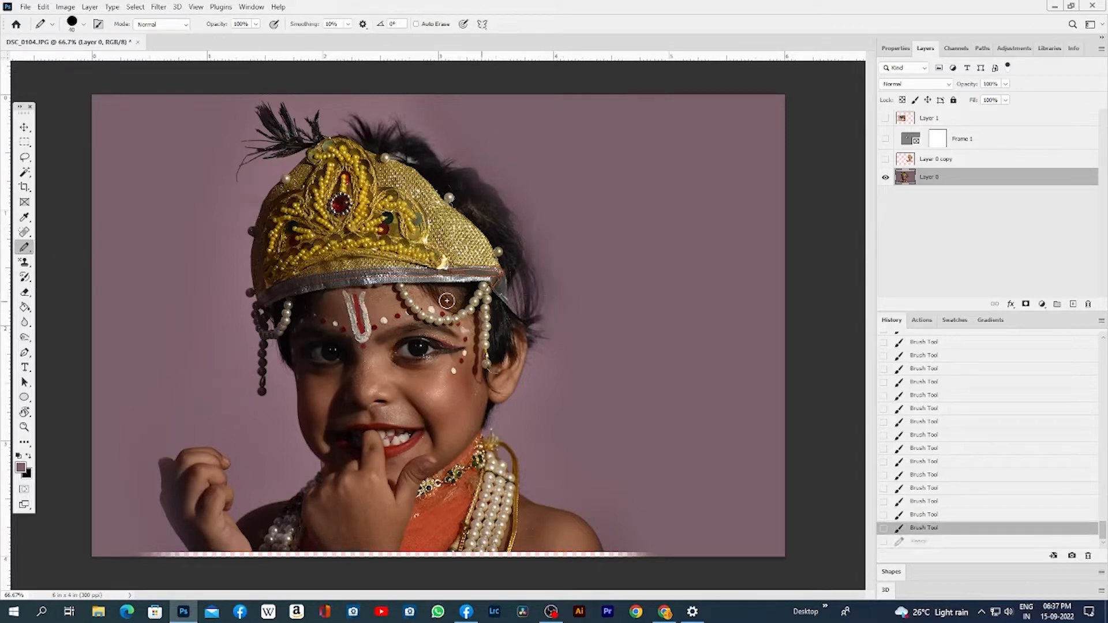
Activate the Color Replacement tool and apply an orange-gold sampled from the crown to the background beside the child
{"action": "right_click", "coordinate": [27, 251]}
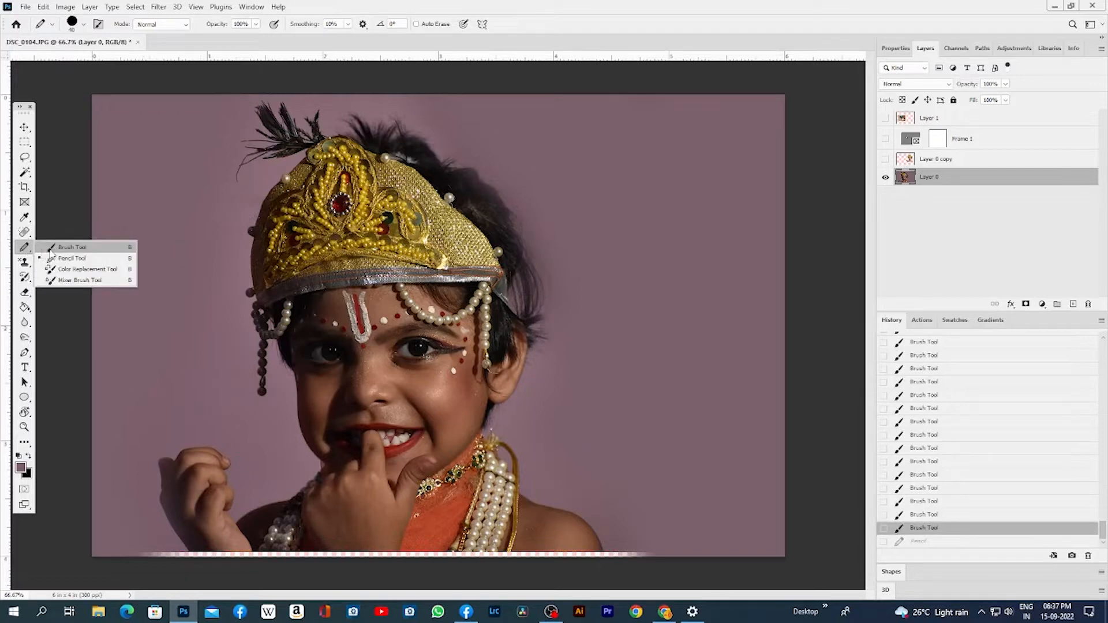
{"action": "left_click", "coordinate": [87, 270]}
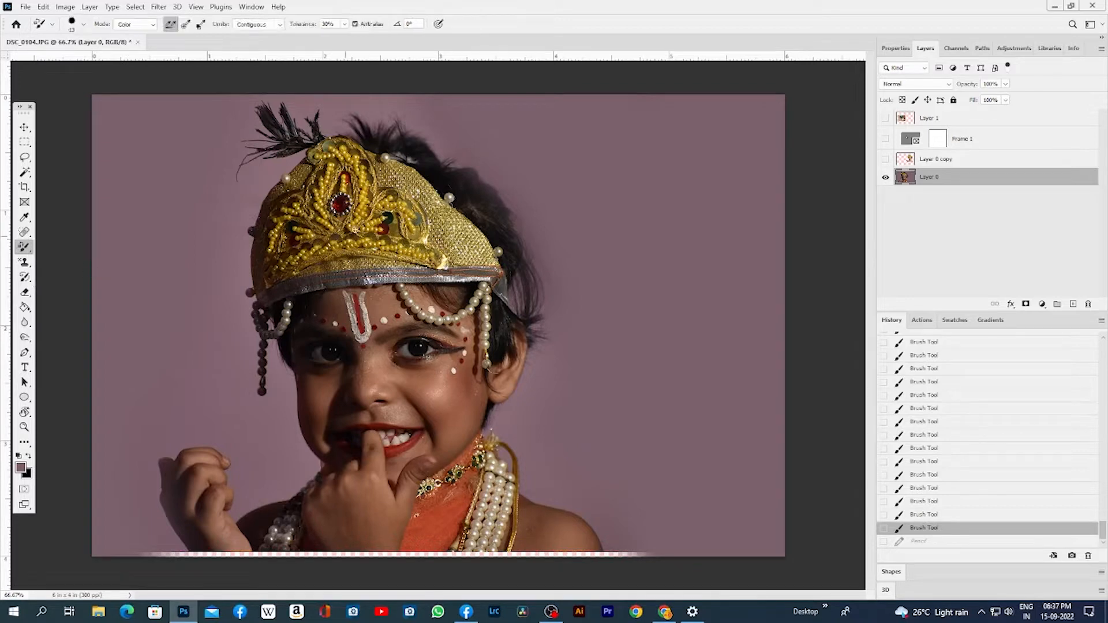
{"action": "left_click", "coordinate": [360, 213], "text": "alt"}
{"action": "left_click", "coordinate": [360, 214], "text": "alt"}
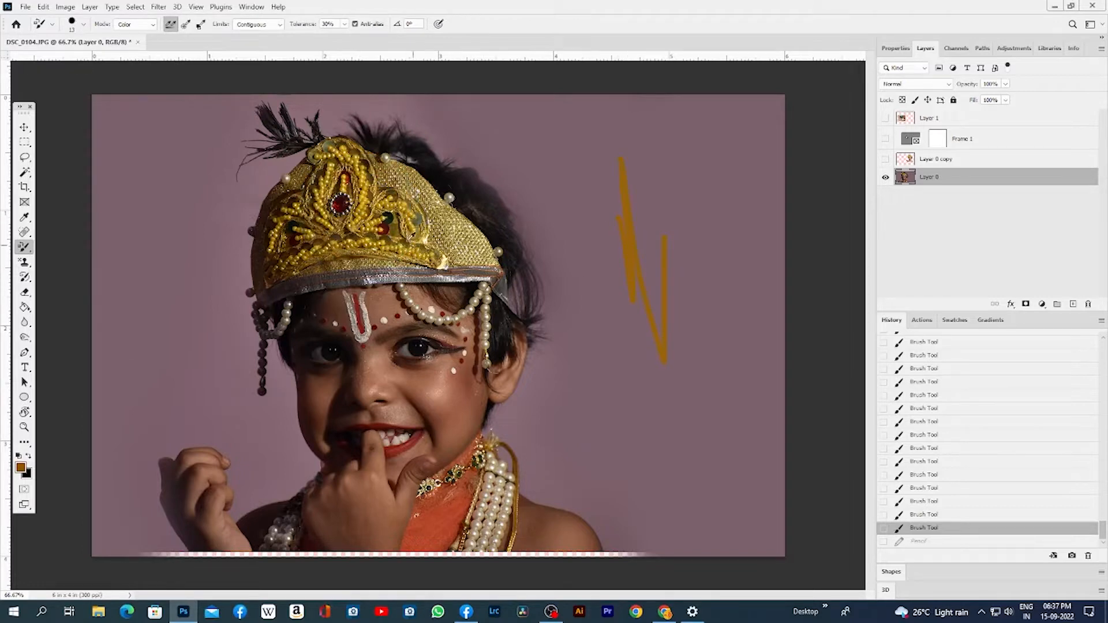
Try color replacement strokes with other golden tones from the crown, undo them and sample a further crown tone
{"action": "left_click", "coordinate": [409, 237]}
{"action": "left_click", "coordinate": [396, 228], "text": "alt"}
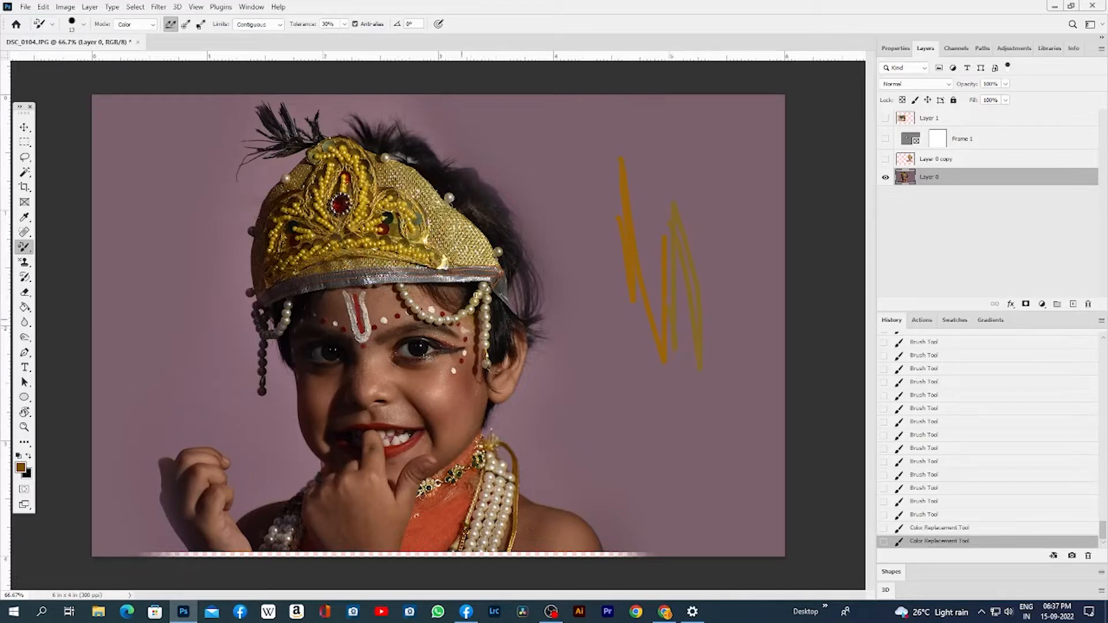
{"action": "key", "text": "ctrl+z"}
{"action": "key", "text": "ctrl+z"}
{"action": "left_click", "coordinate": [423, 246], "text": "alt"}
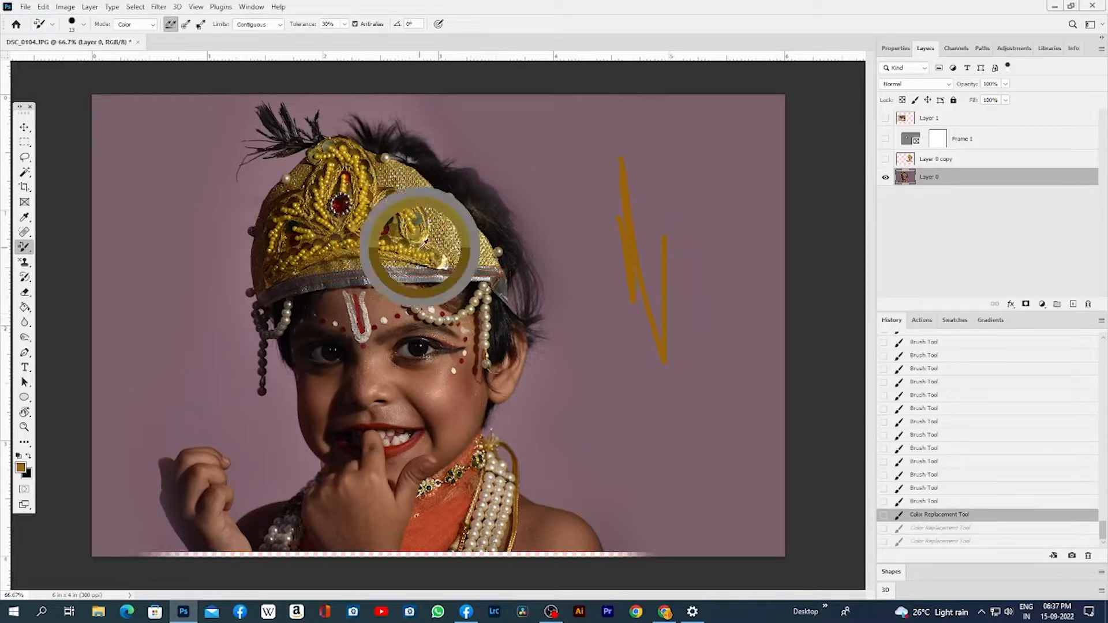
{"action": "left_click", "coordinate": [589, 214]}
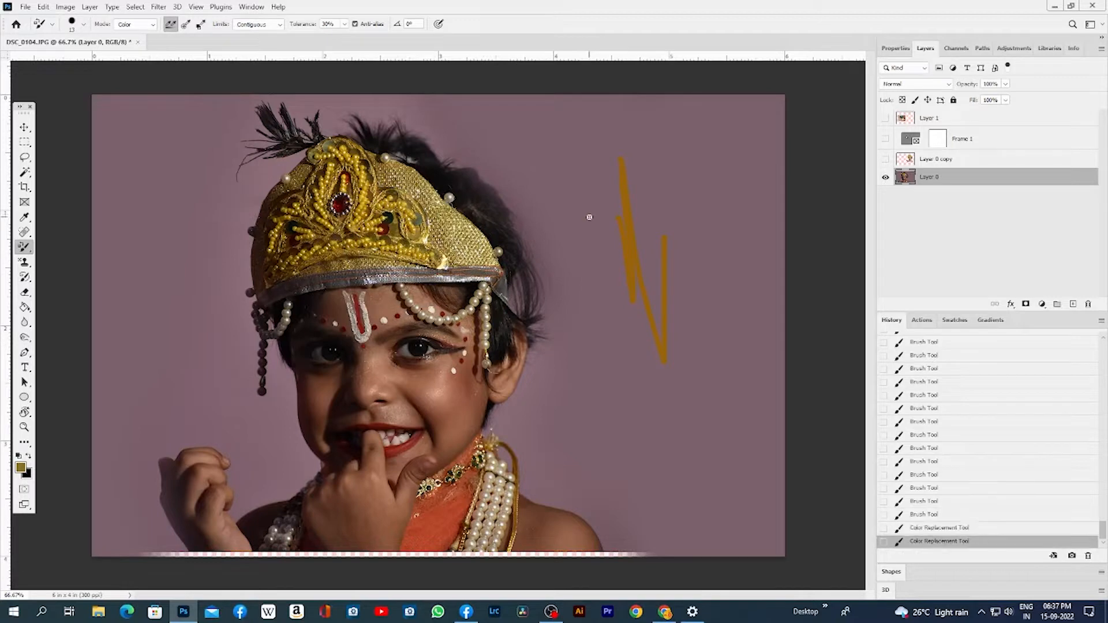
Enlarge the Color Replacement brush to 100 px and try broad olive, green and reddish strokes on the right background
{"action": "key", "text": "bracketright"}
{"action": "key", "text": "bracketright"}
{"action": "left_click_drag", "start_coordinate": [592, 194], "coordinate": [632, 314]}
{"action": "left_click", "coordinate": [417, 224], "text": "alt"}
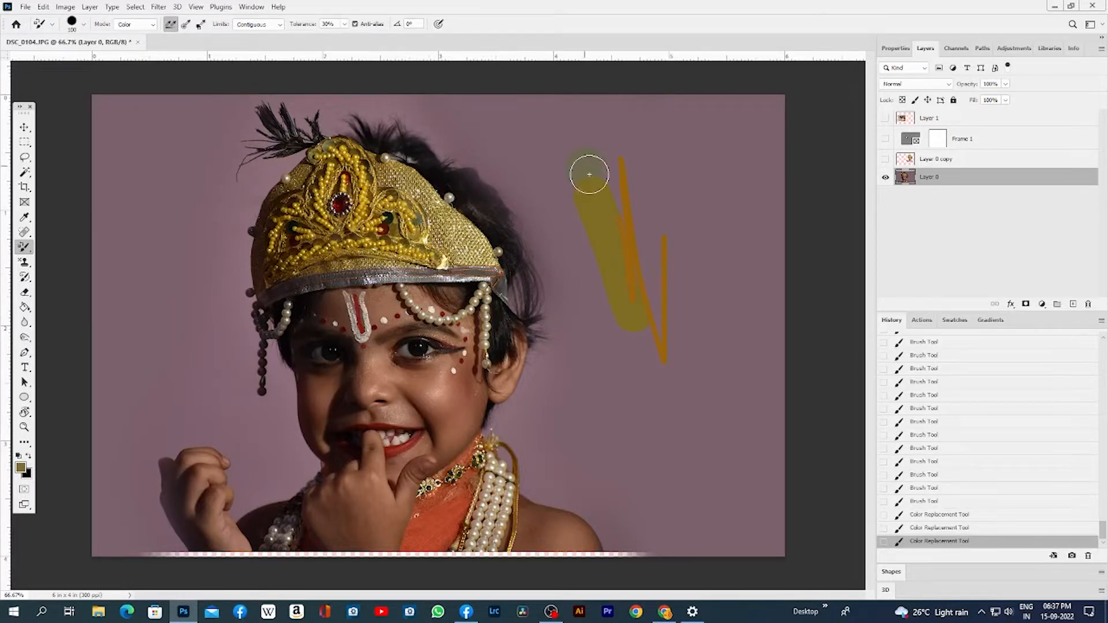
{"action": "mouse_move", "coordinate": [587, 171]}
{"action": "left_mouse_down"}
{"action": "mouse_move", "coordinate": [625, 198]}
{"action": "mouse_move", "coordinate": [722, 353]}
{"action": "mouse_move", "coordinate": [647, 282]}
{"action": "left_mouse_up"}
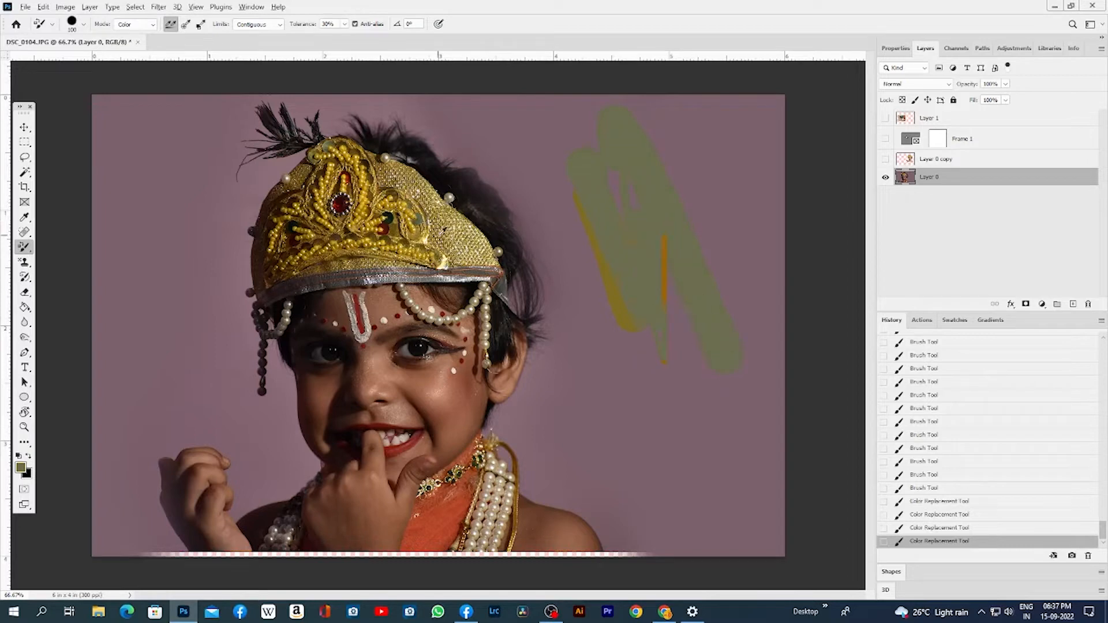
{"action": "left_click_drag", "start_coordinate": [661, 459], "coordinate": [613, 224]}
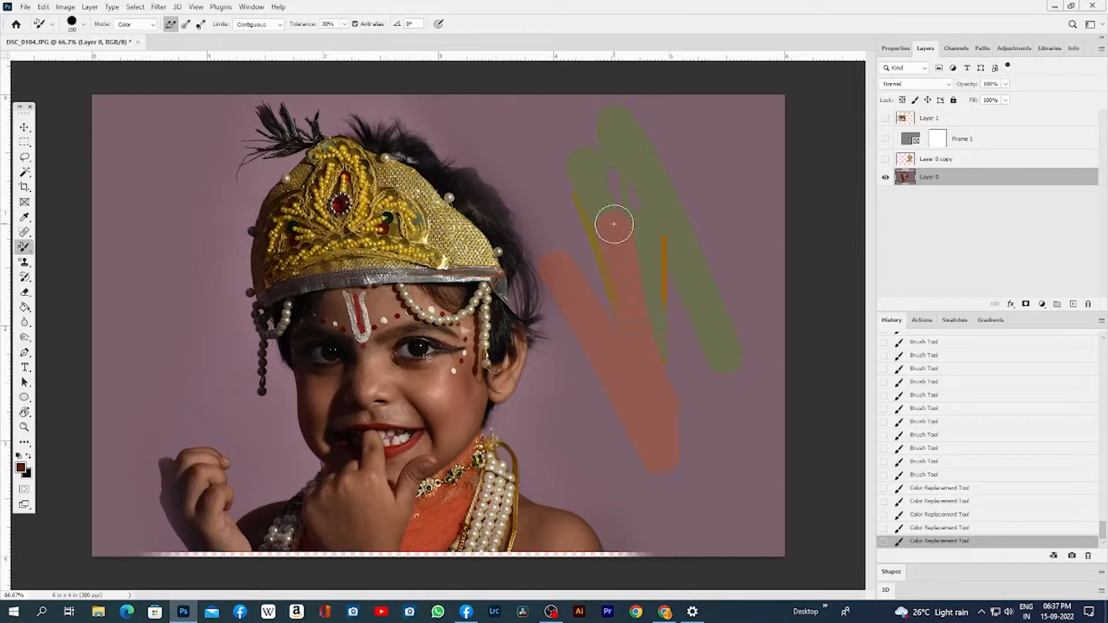
Undo all the Color Replacement strokes back to the last Brush Tool state
{"action": "key", "text": "ctrl+z"}
{"action": "key", "text": "ctrl+z"}
{"action": "key", "text": "ctrl+z"}
{"action": "key", "text": "ctrl+z"}
{"action": "key", "text": "ctrl+z"}
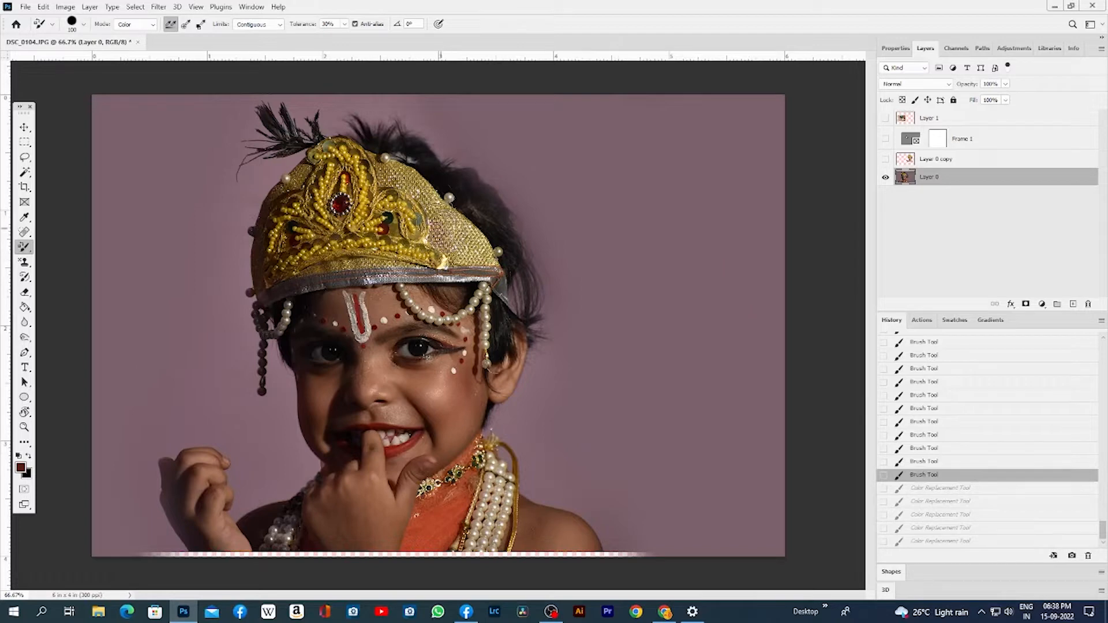
Tint the golden crown's fabric and beadwork dark red with Color Replacement strokes
{"action": "left_click_drag", "start_coordinate": [398, 181], "coordinate": [461, 240]}
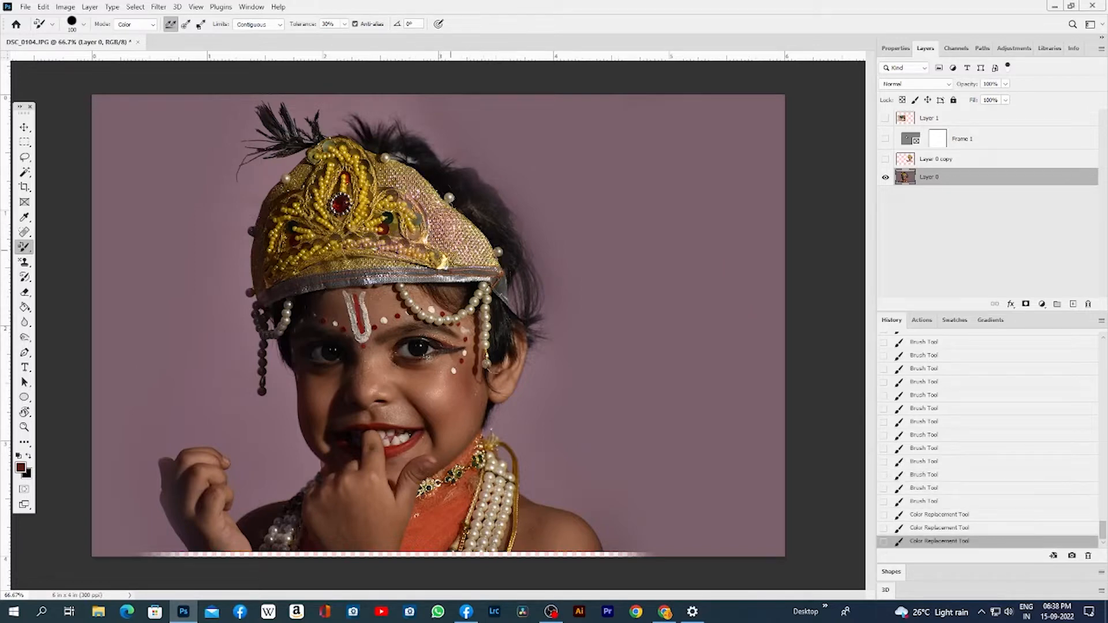
{"action": "left_click_drag", "start_coordinate": [341, 161], "coordinate": [302, 212]}
{"action": "left_click_drag", "start_coordinate": [318, 164], "coordinate": [291, 199]}
{"action": "mouse_move", "coordinate": [295, 193]}
{"action": "left_mouse_down"}
{"action": "mouse_move", "coordinate": [273, 232]}
{"action": "mouse_move", "coordinate": [271, 255]}
{"action": "mouse_move", "coordinate": [281, 269]}
{"action": "mouse_move", "coordinate": [326, 265]}
{"action": "left_mouse_up"}
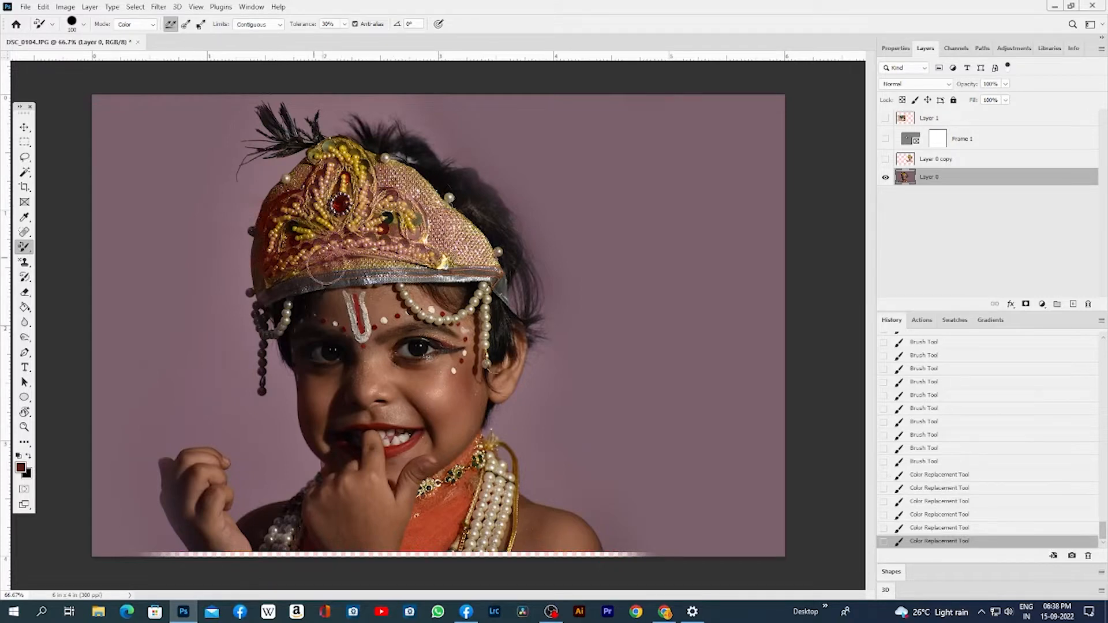
{"action": "mouse_move", "coordinate": [418, 242]}
{"action": "left_mouse_down"}
{"action": "mouse_move", "coordinate": [272, 265]}
{"action": "mouse_move", "coordinate": [340, 159]}
{"action": "mouse_move", "coordinate": [355, 156]}
{"action": "left_mouse_up"}
{"action": "mouse_move", "coordinate": [355, 156]}
{"action": "left_mouse_down"}
{"action": "mouse_move", "coordinate": [358, 203]}
{"action": "mouse_move", "coordinate": [339, 164]}
{"action": "mouse_move", "coordinate": [336, 209]}
{"action": "left_mouse_up"}
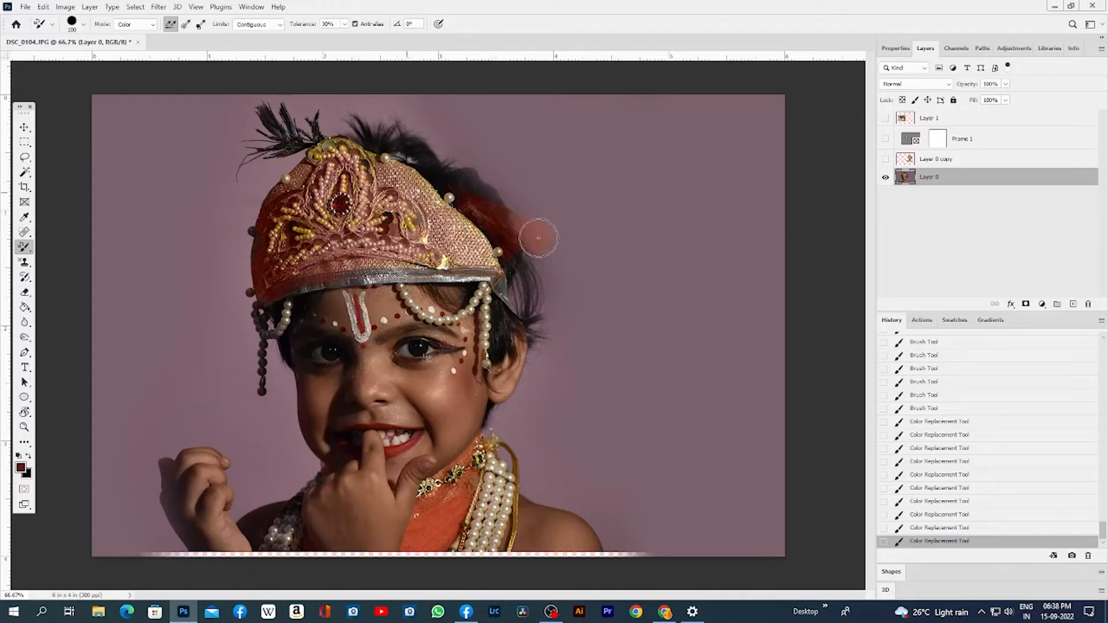
Try dark red Color Replacement strokes over the hair, the adjoining background and the forehead
{"action": "mouse_move", "coordinate": [538, 238]}
{"action": "left_mouse_down"}
{"action": "mouse_move", "coordinate": [479, 209]}
{"action": "mouse_move", "coordinate": [513, 295]}
{"action": "mouse_move", "coordinate": [484, 230]}
{"action": "left_mouse_up"}
{"action": "left_click_drag", "start_coordinate": [445, 121], "coordinate": [419, 164]}
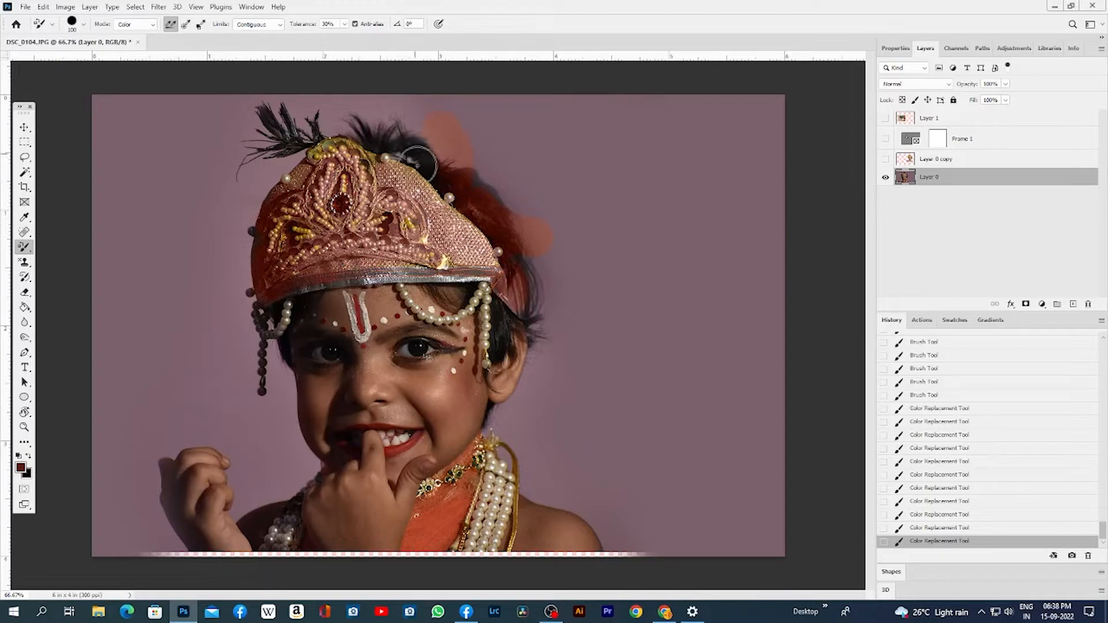
{"action": "mouse_move", "coordinate": [355, 113]}
{"action": "left_mouse_down"}
{"action": "mouse_move", "coordinate": [504, 207]}
{"action": "mouse_move", "coordinate": [473, 177]}
{"action": "mouse_move", "coordinate": [533, 253]}
{"action": "mouse_move", "coordinate": [515, 248]}
{"action": "mouse_move", "coordinate": [506, 353]}
{"action": "mouse_move", "coordinate": [505, 233]}
{"action": "mouse_move", "coordinate": [505, 331]}
{"action": "mouse_move", "coordinate": [507, 299]}
{"action": "mouse_move", "coordinate": [473, 221]}
{"action": "mouse_move", "coordinate": [451, 318]}
{"action": "mouse_move", "coordinate": [454, 267]}
{"action": "mouse_move", "coordinate": [436, 307]}
{"action": "left_mouse_up"}
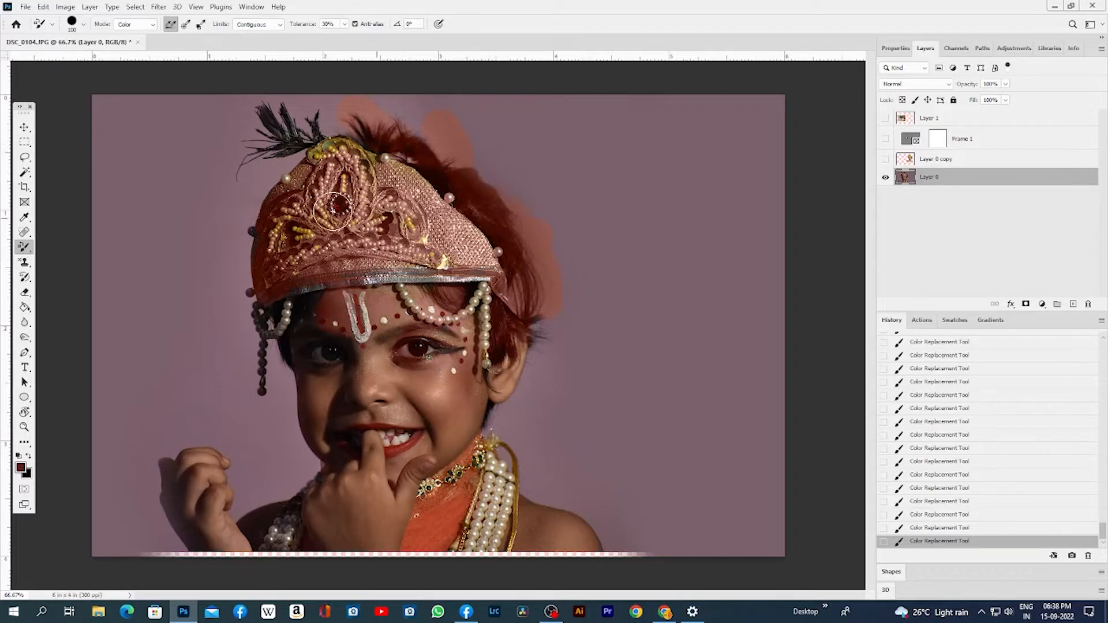
{"action": "mouse_move", "coordinate": [322, 183]}
{"action": "left_mouse_down"}
{"action": "mouse_move", "coordinate": [312, 158]}
{"action": "mouse_move", "coordinate": [330, 197]}
{"action": "mouse_move", "coordinate": [278, 260]}
{"action": "mouse_move", "coordinate": [270, 238]}
{"action": "mouse_move", "coordinate": [402, 248]}
{"action": "left_mouse_up"}
Undo the Color Replacement strokes back to the first tint on the crown's right-hand fabric
{"action": "key", "text": "ctrl+z"}
{"action": "key", "text": "ctrl+z"}
{"action": "key", "text": "ctrl+z"}
{"action": "key", "text": "ctrl+z"}
{"action": "key", "text": "ctrl+z"}
{"action": "key", "text": "ctrl+z"}
{"action": "key", "text": "ctrl+z"}
{"action": "key", "text": "ctrl+z"}
{"action": "key", "text": "ctrl+z"}
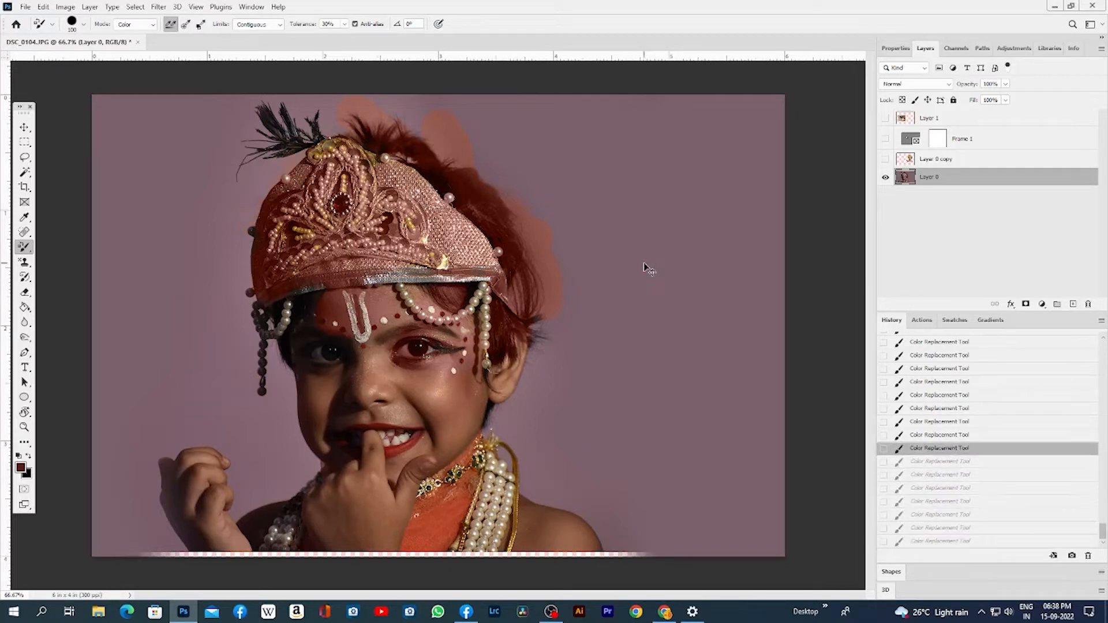
{"action": "key", "text": "ctrl+z"}
{"action": "key", "text": "ctrl+z"}
{"action": "key", "text": "ctrl+z"}
{"action": "key", "text": "ctrl+z"}
{"action": "key", "text": "ctrl+z"}
{"action": "key", "text": "ctrl+z"}
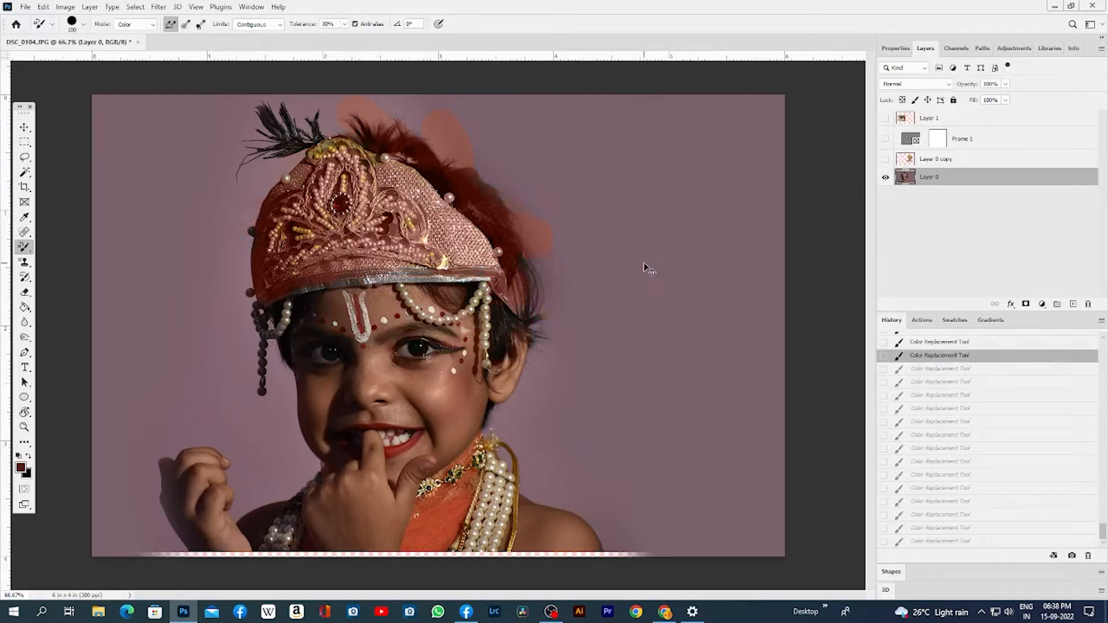
{"action": "key", "text": "ctrl+z"}
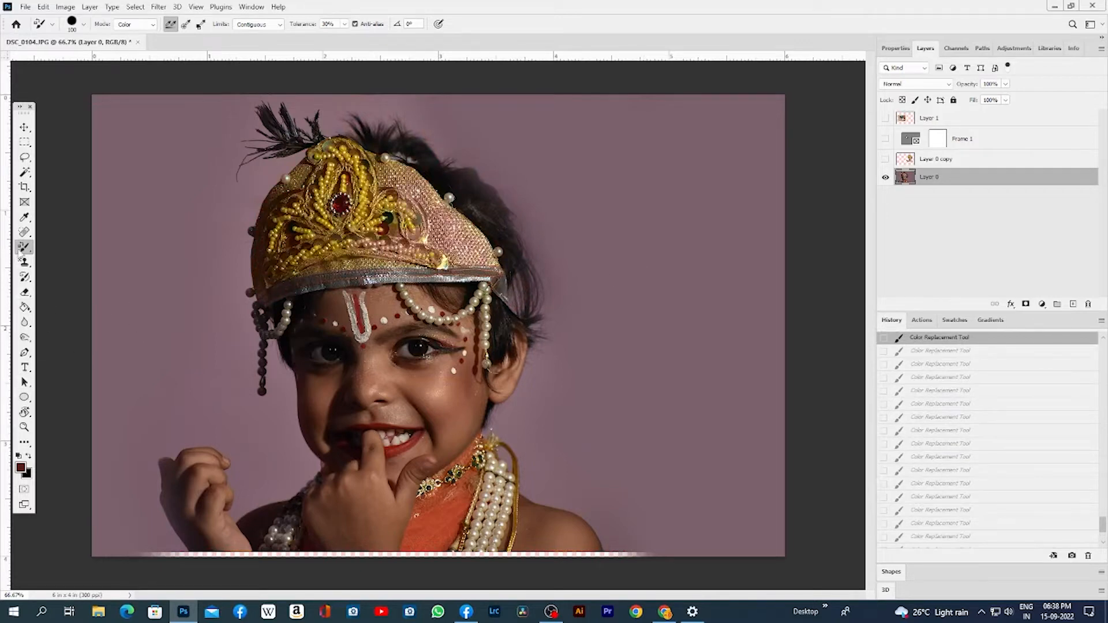
Activate the Mixer Brush tool, enlarge it to 100 px and smear the crown's beadwork and jewels
{"action": "right_click", "coordinate": [23, 248]}
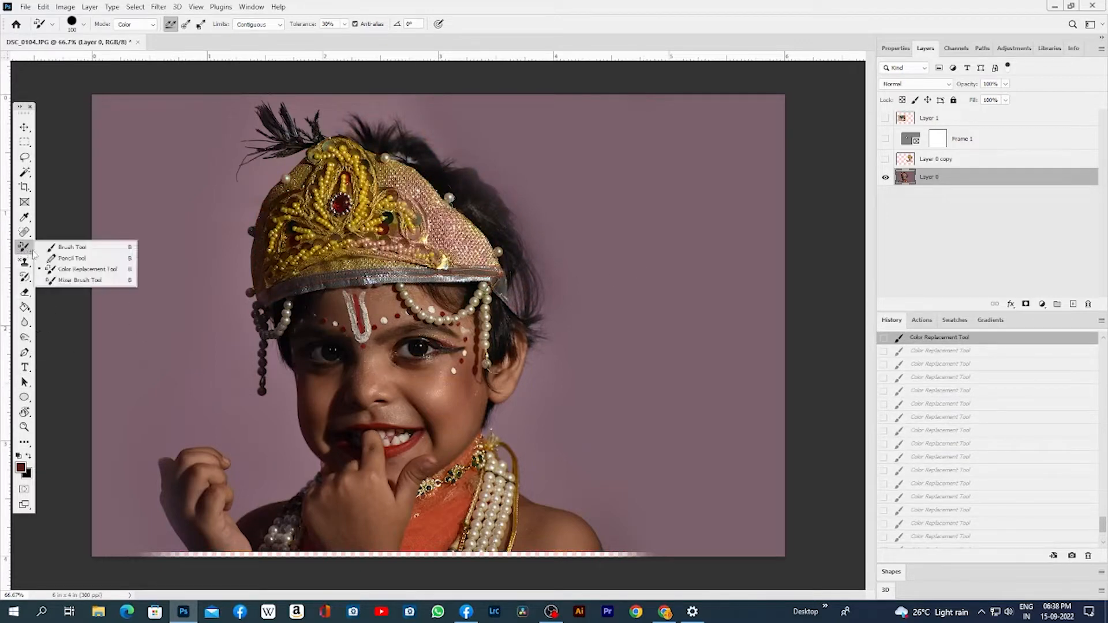
{"action": "left_click", "coordinate": [81, 279]}
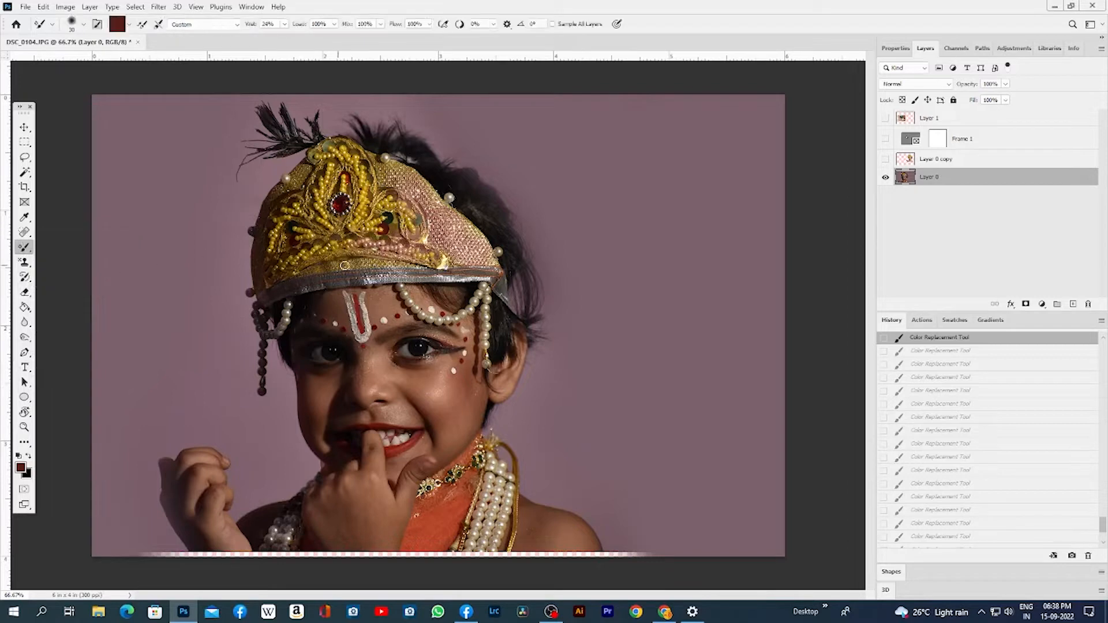
{"action": "left_click", "coordinate": [351, 245]}
{"action": "left_click", "coordinate": [358, 200]}
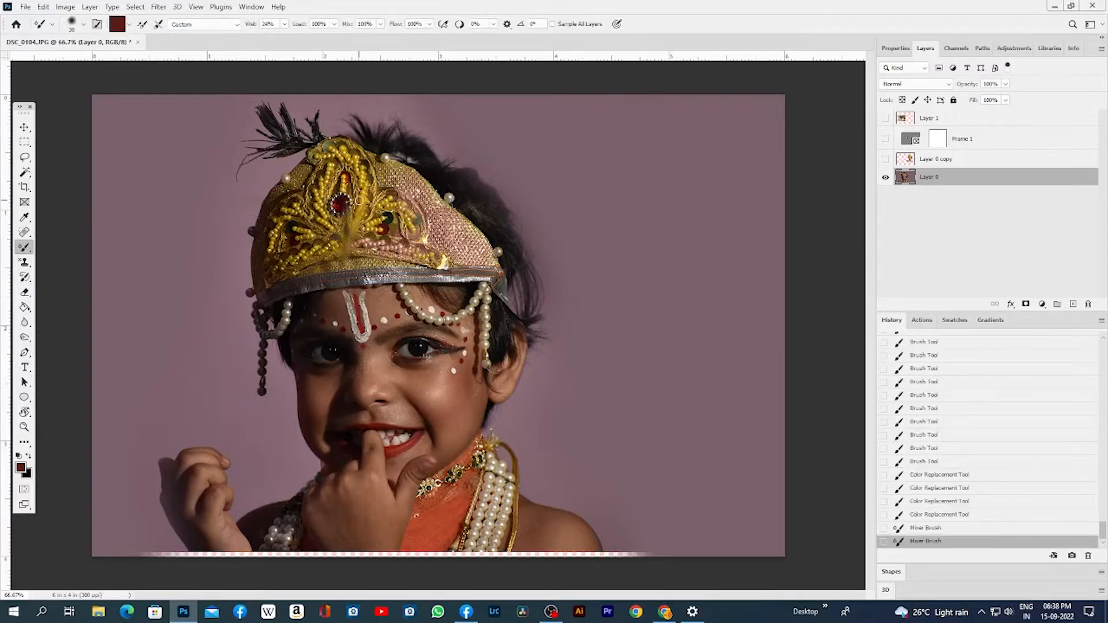
{"action": "mouse_move", "coordinate": [419, 223]}
{"action": "left_mouse_down"}
{"action": "mouse_move", "coordinate": [380, 189]}
{"action": "mouse_move", "coordinate": [389, 217]}
{"action": "left_mouse_up"}
{"action": "mouse_move", "coordinate": [389, 217]}
{"action": "left_mouse_down"}
{"action": "mouse_move", "coordinate": [405, 233]}
{"action": "mouse_move", "coordinate": [360, 234]}
{"action": "mouse_move", "coordinate": [417, 251]}
{"action": "mouse_move", "coordinate": [366, 146]}
{"action": "mouse_move", "coordinate": [321, 230]}
{"action": "mouse_move", "coordinate": [320, 177]}
{"action": "mouse_move", "coordinate": [277, 242]}
{"action": "mouse_move", "coordinate": [288, 210]}
{"action": "left_mouse_up"}
{"action": "mouse_move", "coordinate": [287, 215]}
{"action": "left_mouse_down"}
{"action": "mouse_move", "coordinate": [278, 267]}
{"action": "mouse_move", "coordinate": [363, 237]}
{"action": "mouse_move", "coordinate": [329, 237]}
{"action": "mouse_move", "coordinate": [341, 153]}
{"action": "mouse_move", "coordinate": [293, 209]}
{"action": "mouse_move", "coordinate": [314, 170]}
{"action": "mouse_move", "coordinate": [260, 221]}
{"action": "left_mouse_up"}
{"action": "mouse_move", "coordinate": [294, 183]}
{"action": "left_mouse_down"}
{"action": "mouse_move", "coordinate": [262, 281]}
{"action": "mouse_move", "coordinate": [482, 265]}
{"action": "mouse_move", "coordinate": [358, 157]}
{"action": "left_mouse_up"}
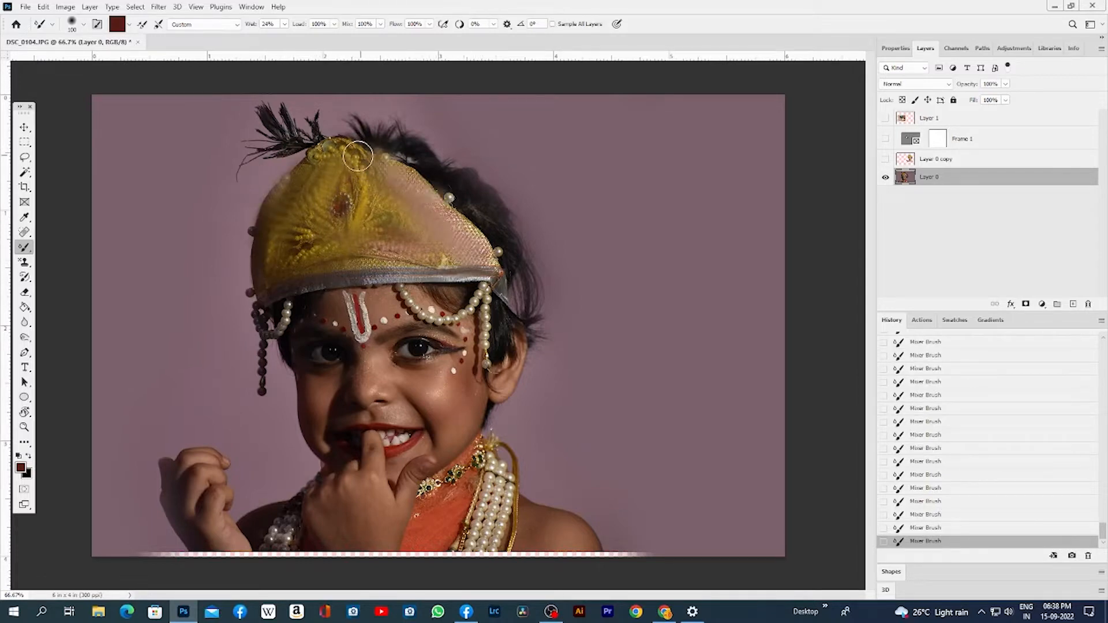
Zoom in on the crown and smear the feather, the hair and the crown's upper edge with the Mixer Brush
{"action": "key", "text": "z"}
{"action": "mouse_move", "coordinate": [353, 199]}
{"action": "left_mouse_down"}
{"action": "mouse_move", "coordinate": [403, 203]}
{"action": "mouse_move", "coordinate": [356, 215]}
{"action": "mouse_move", "coordinate": [484, 304]}
{"action": "mouse_move", "coordinate": [502, 330]}
{"action": "left_mouse_up"}
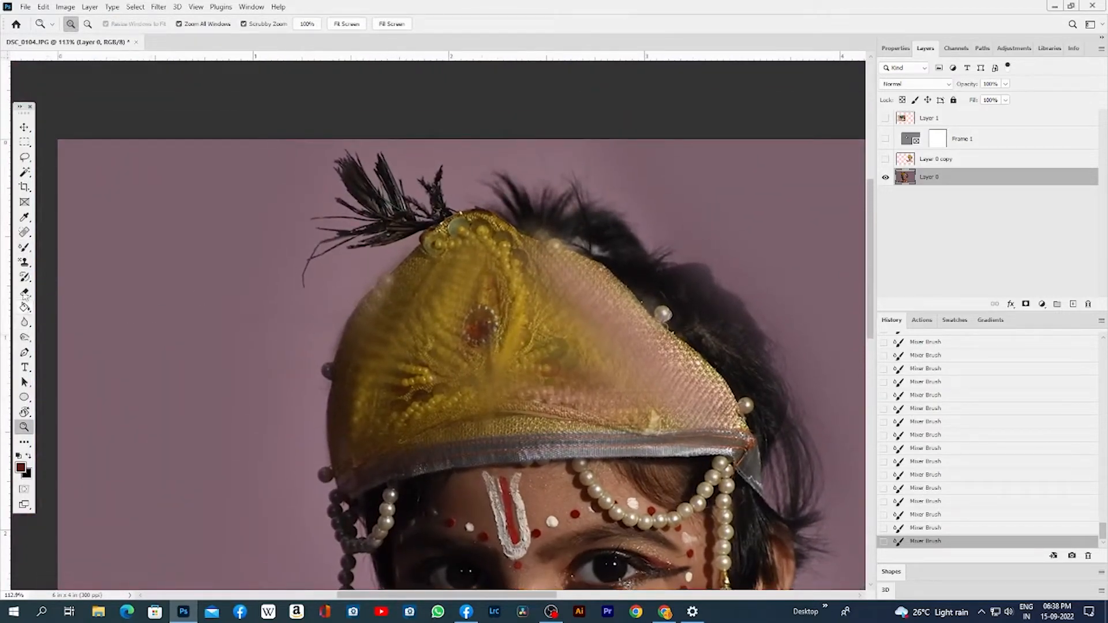
{"action": "left_click", "coordinate": [25, 278]}
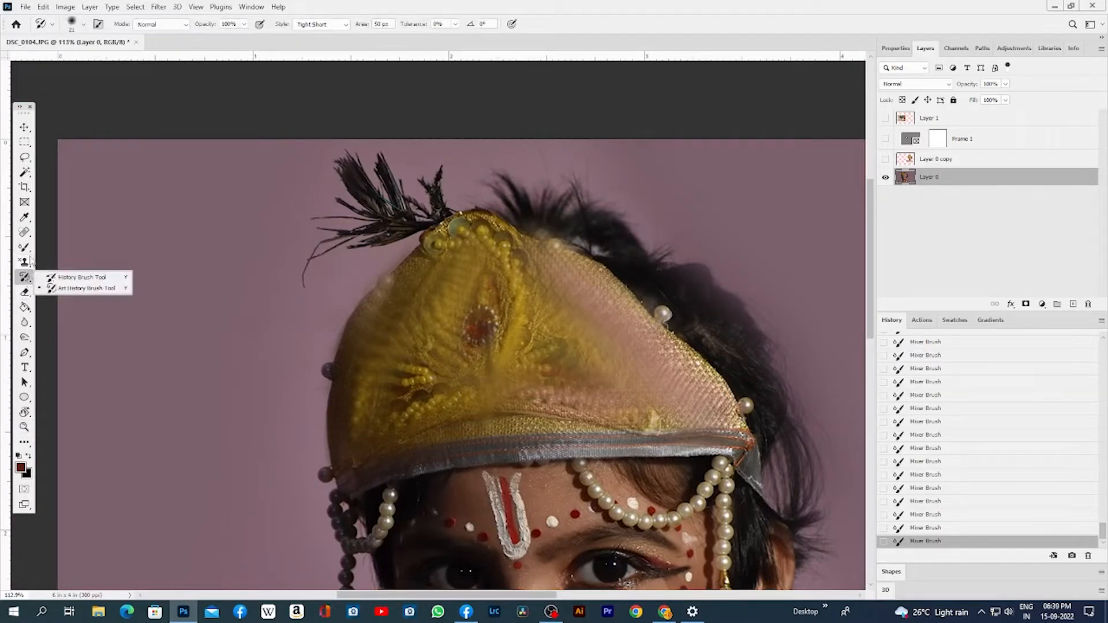
{"action": "left_click", "coordinate": [29, 248]}
{"action": "left_click", "coordinate": [94, 281]}
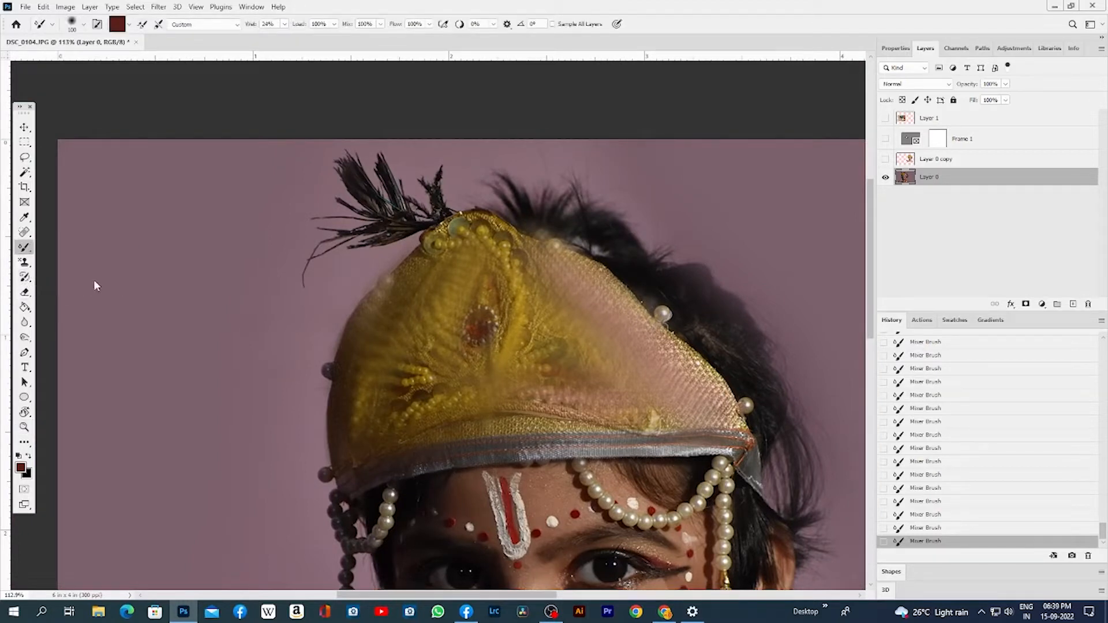
{"action": "mouse_move", "coordinate": [430, 212]}
{"action": "left_mouse_down"}
{"action": "mouse_move", "coordinate": [418, 183]}
{"action": "mouse_move", "coordinate": [350, 215]}
{"action": "mouse_move", "coordinate": [353, 171]}
{"action": "mouse_move", "coordinate": [378, 229]}
{"action": "mouse_move", "coordinate": [372, 188]}
{"action": "mouse_move", "coordinate": [472, 200]}
{"action": "mouse_move", "coordinate": [396, 186]}
{"action": "mouse_move", "coordinate": [556, 188]}
{"action": "mouse_move", "coordinate": [484, 179]}
{"action": "mouse_move", "coordinate": [682, 316]}
{"action": "mouse_move", "coordinate": [585, 218]}
{"action": "mouse_move", "coordinate": [749, 358]}
{"action": "mouse_move", "coordinate": [759, 371]}
{"action": "mouse_move", "coordinate": [662, 282]}
{"action": "mouse_move", "coordinate": [759, 433]}
{"action": "left_mouse_up"}
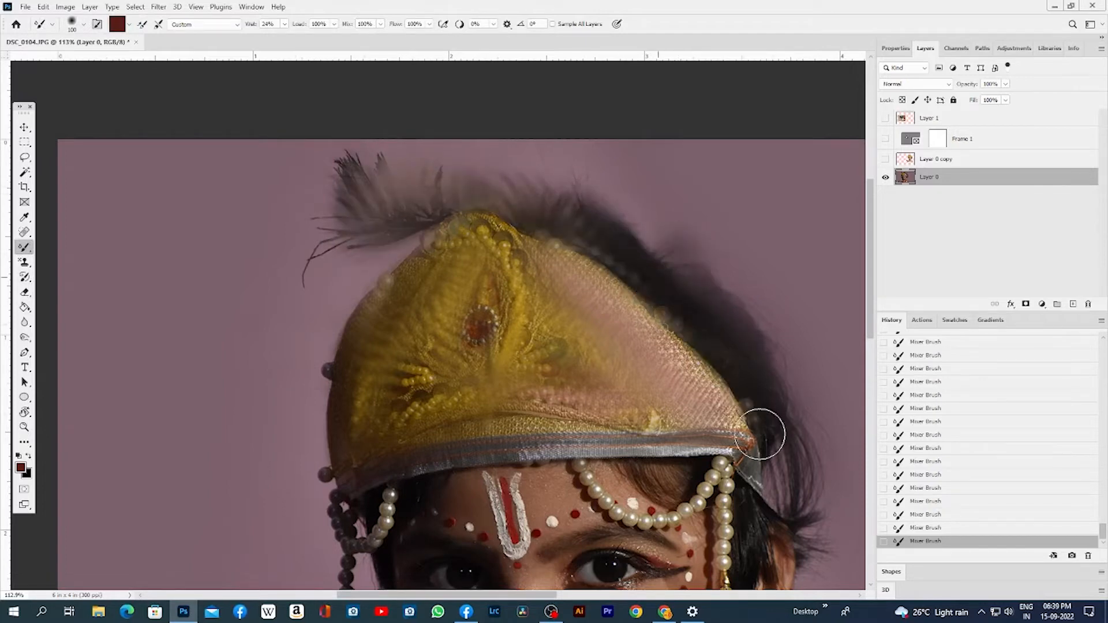
Undo all the Mixer Brush strokes back to the Color Replacement state
{"action": "key", "text": "ctrl+z"}
{"action": "key", "text": "ctrl+z"}
{"action": "key", "text": "ctrl+z"}
{"action": "key", "text": "ctrl+z"}
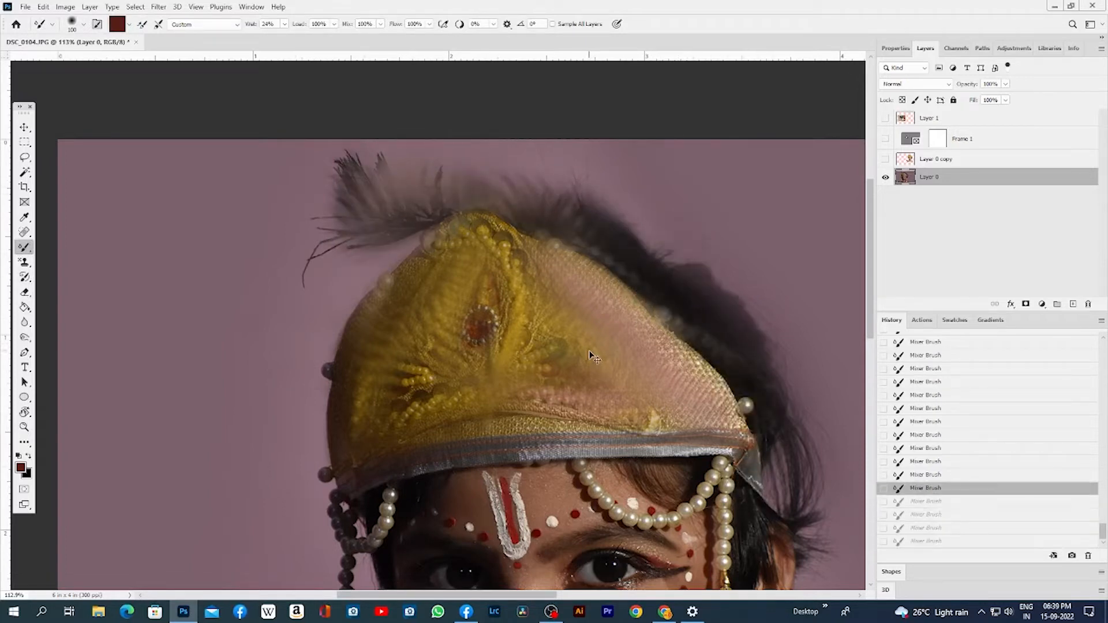
{"action": "key", "text": "ctrl+z"}
{"action": "key", "text": "ctrl+z"}
{"action": "key", "text": "ctrl+z"}
{"action": "key", "text": "ctrl+z"}
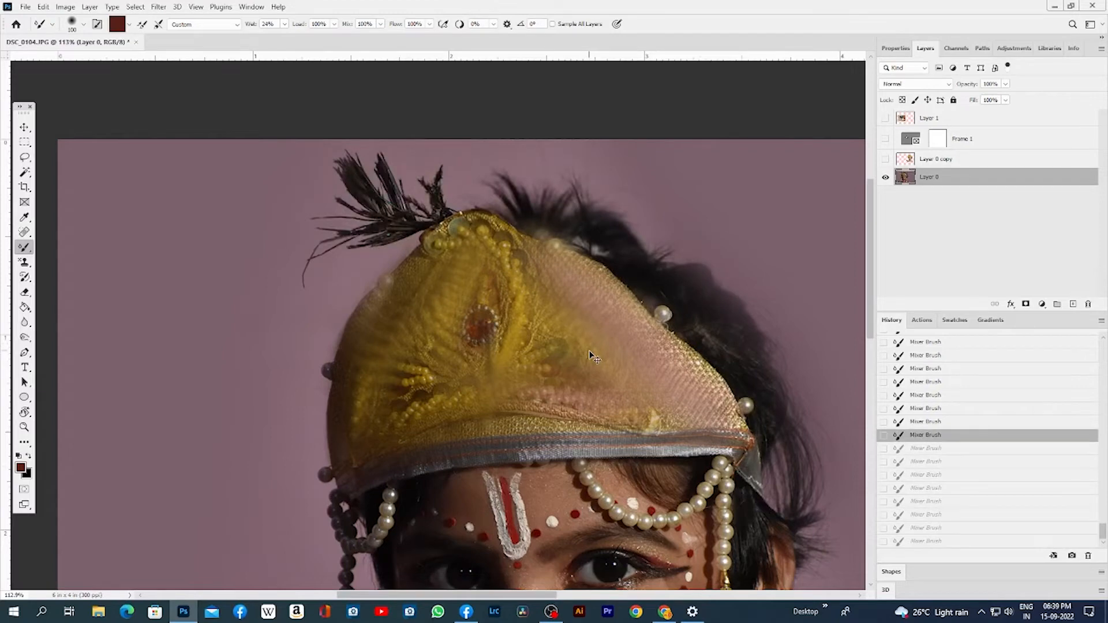
{"action": "key", "text": "ctrl+z"}
{"action": "key", "text": "ctrl+z"}
{"action": "key", "text": "ctrl+z"}
{"action": "key", "text": "ctrl+z"}
{"action": "key", "text": "ctrl+z"}
{"action": "key", "text": "ctrl+z"}
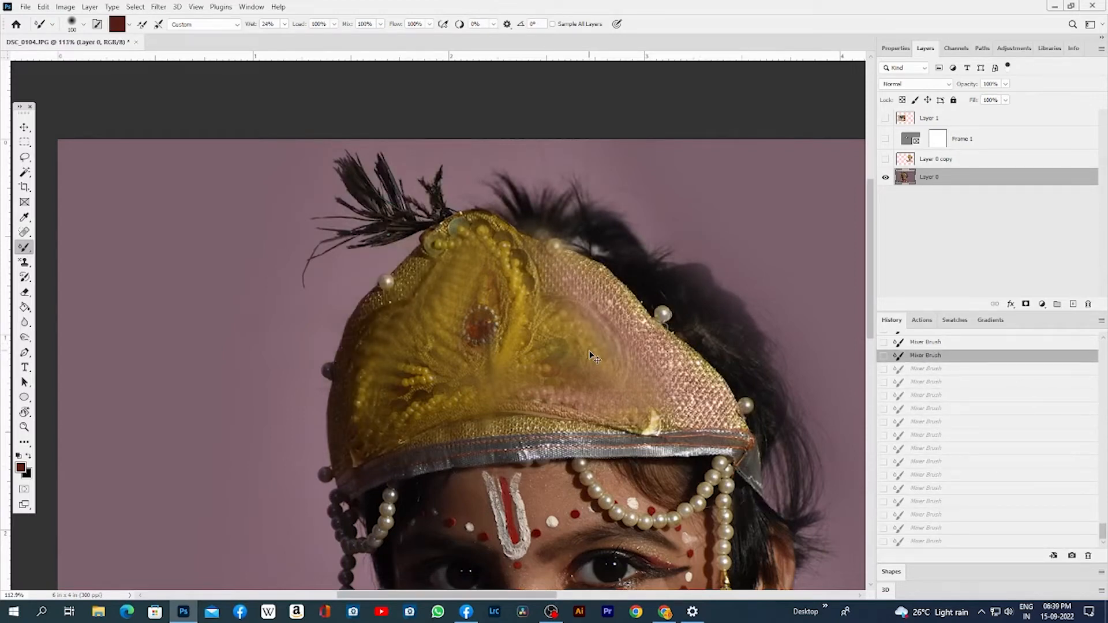
{"action": "key", "text": "ctrl+z"}
{"action": "key", "text": "ctrl+z"}
{"action": "key", "text": "ctrl+z"}
{"action": "key", "text": "ctrl+z"}
{"action": "key", "text": "ctrl+z"}
{"action": "key", "text": "ctrl+z"}
{"action": "key", "text": "ctrl+z"}
{"action": "key", "text": "ctrl+z"}
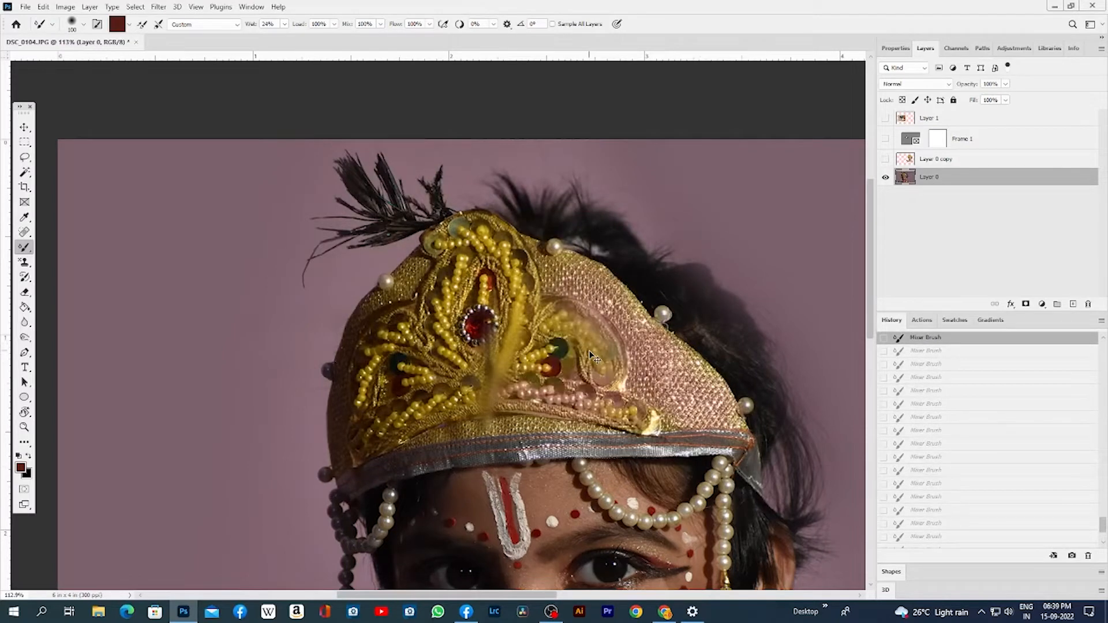
{"action": "key", "text": "ctrl+z"}
{"action": "key", "text": "ctrl+z"}
{"action": "key", "text": "ctrl+z"}
{"action": "key", "text": "ctrl+z"}
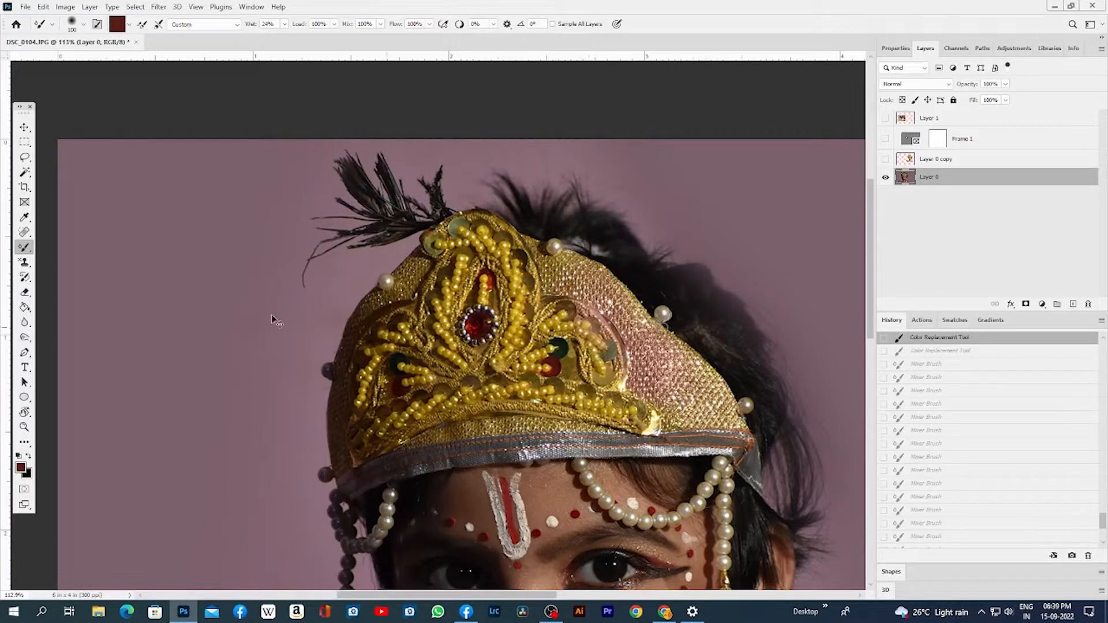
Activate the Pattern Stamp tool
{"action": "right_click", "coordinate": [30, 254]}
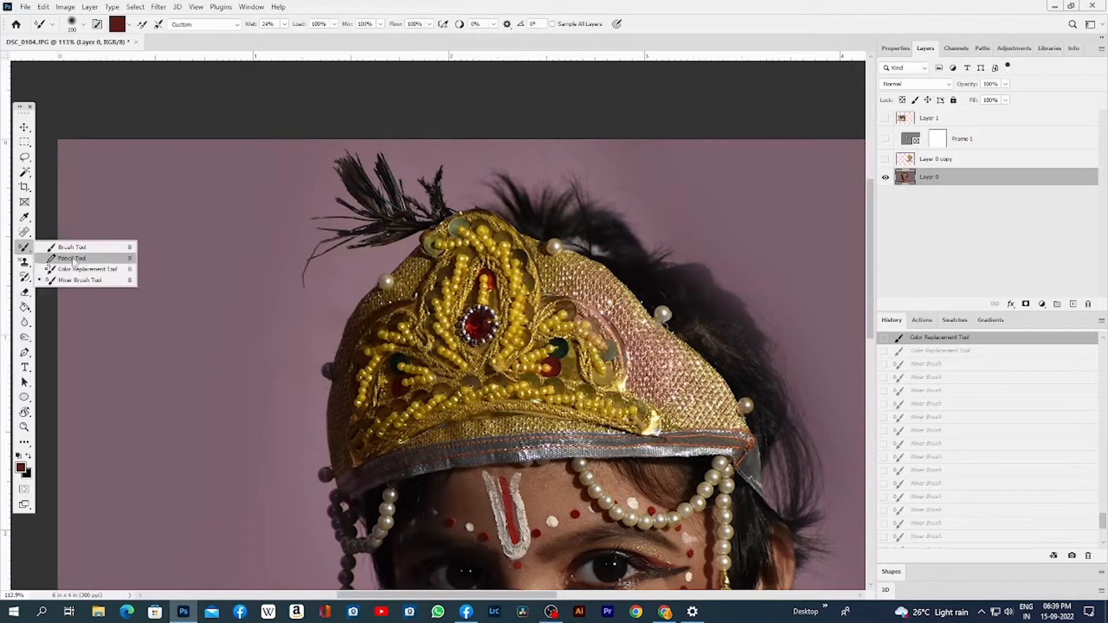
{"action": "left_click", "coordinate": [24, 264]}
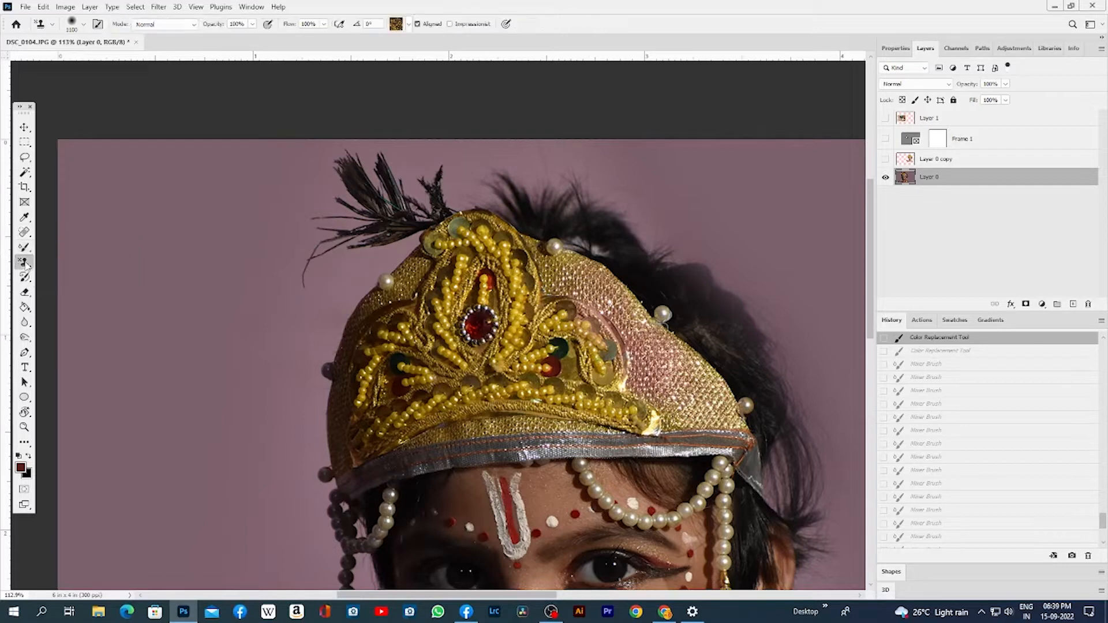
{"action": "right_click", "coordinate": [24, 262]}
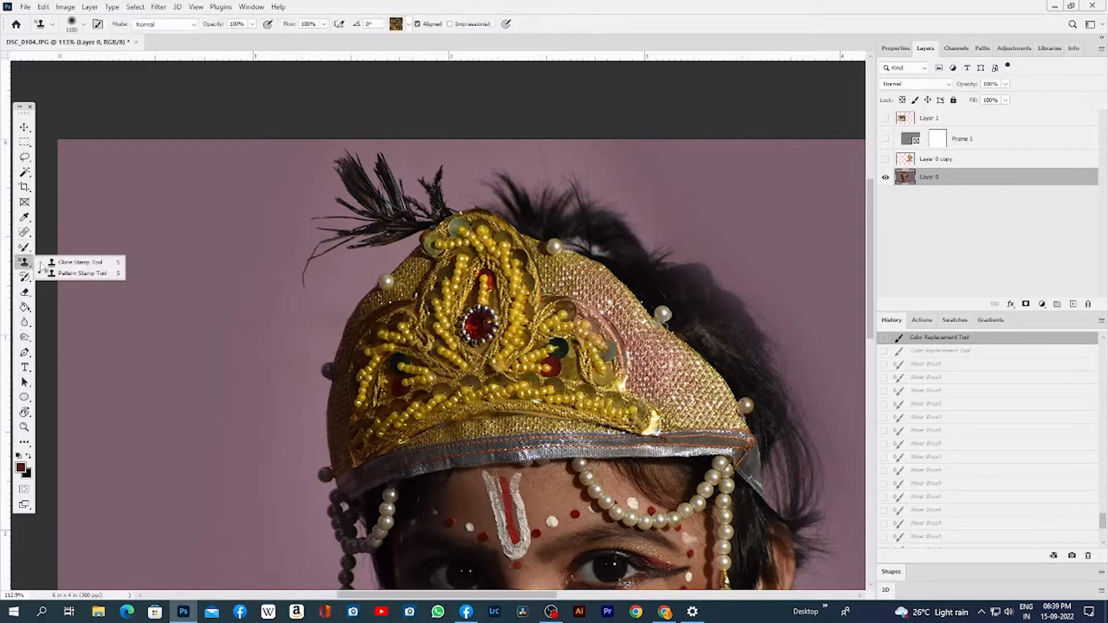
{"action": "left_click", "coordinate": [86, 273]}
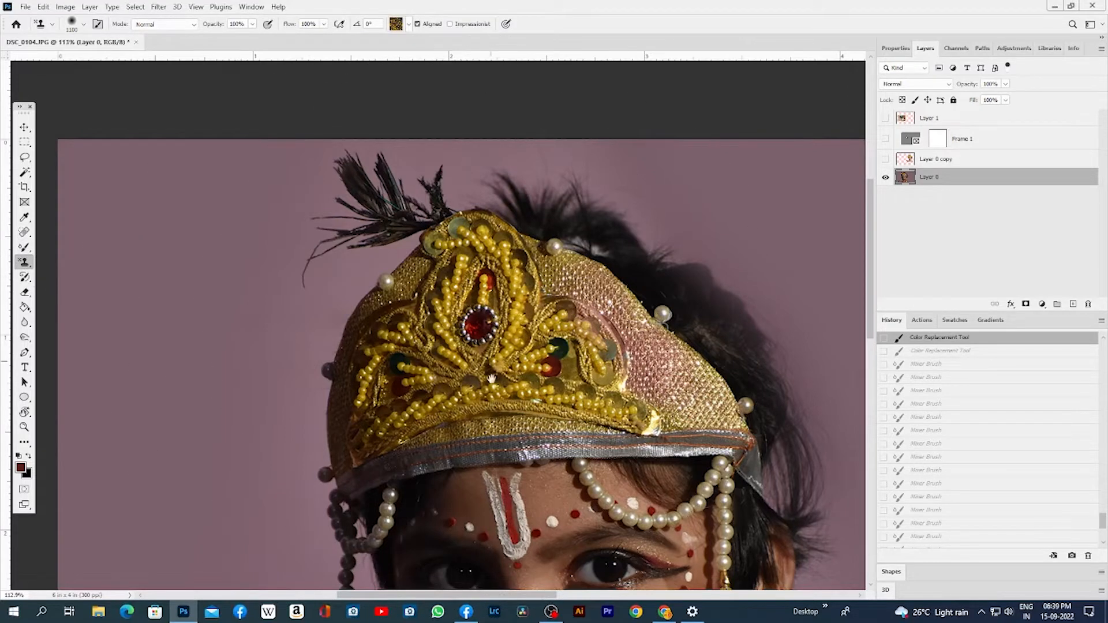
Bring the child's face into view and reduce the Pattern Stamp brush to 150 px
{"action": "left_click_drag", "start_coordinate": [538, 481], "coordinate": [527, 343]}
{"action": "key", "text": "z"}
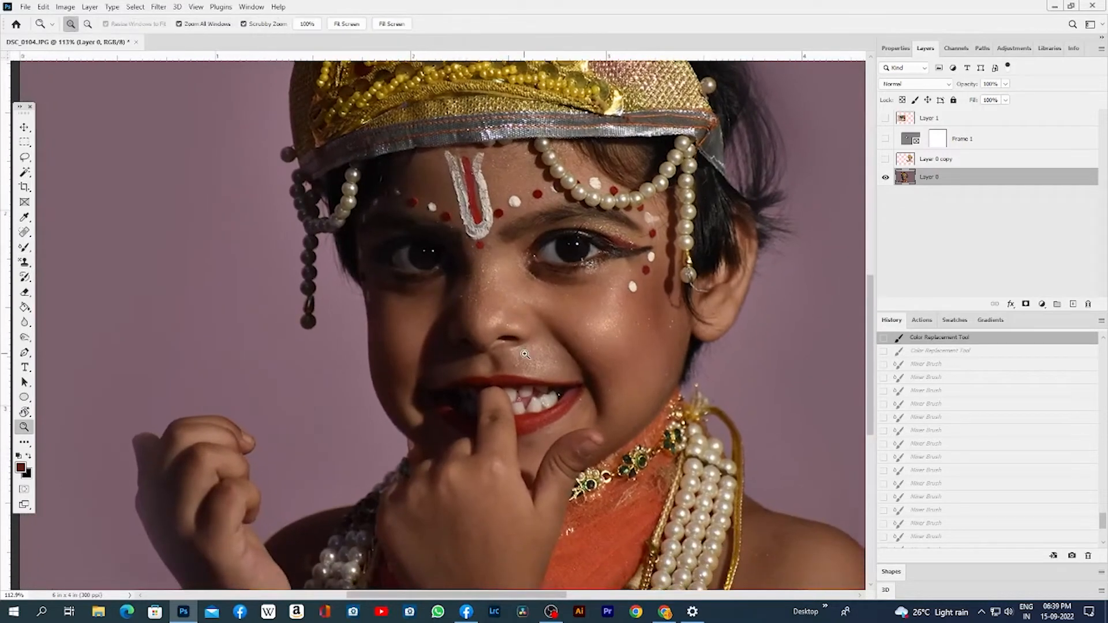
{"action": "key", "text": "s"}
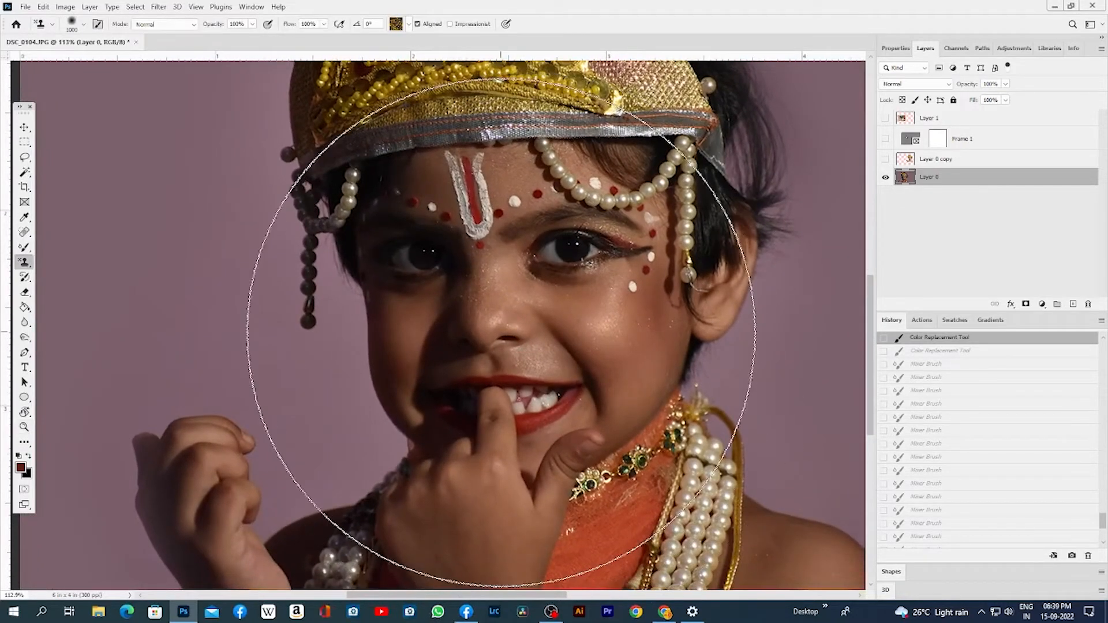
{"action": "key", "text": "bracketleft"}
{"action": "key", "text": "bracketleft"}
{"action": "key", "text": "bracketleft"}
{"action": "key", "text": "bracketleft"}
{"action": "key", "text": "bracketleft"}
{"action": "key", "text": "bracketleft"}
{"action": "key", "text": "bracketleft"}
{"action": "key", "text": "bracketleft"}
{"action": "key", "text": "bracketleft"}
{"action": "key", "text": "bracketleft"}
{"action": "key", "text": "bracketleft"}
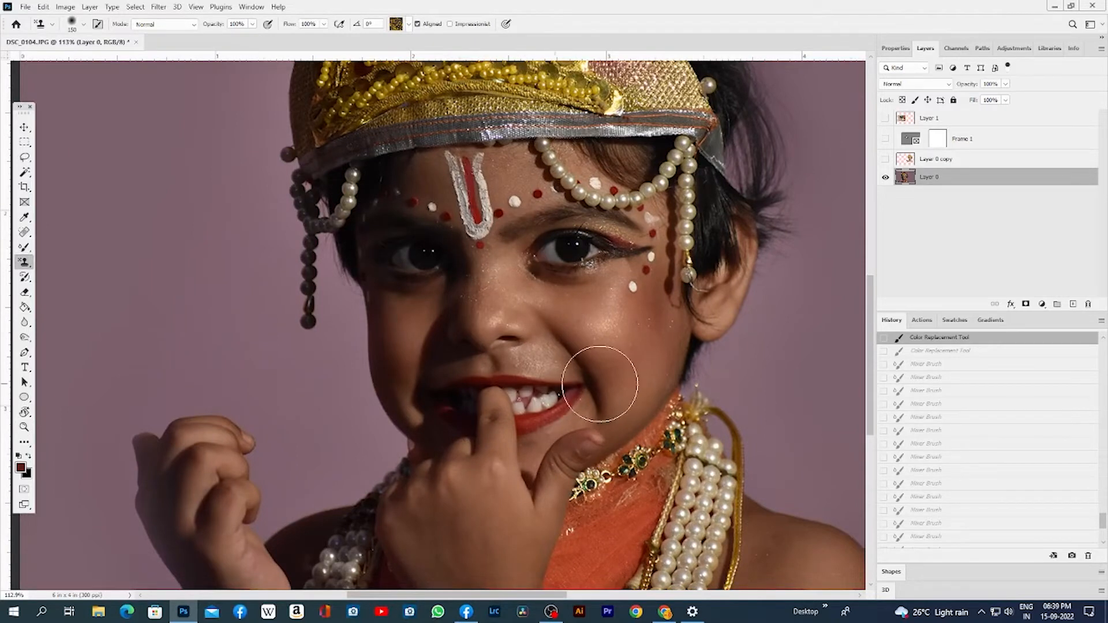
Brighten the photo with Levels, setting the input levels to 3, 1.31 and 229
{"action": "key", "text": "ctrl+l"}
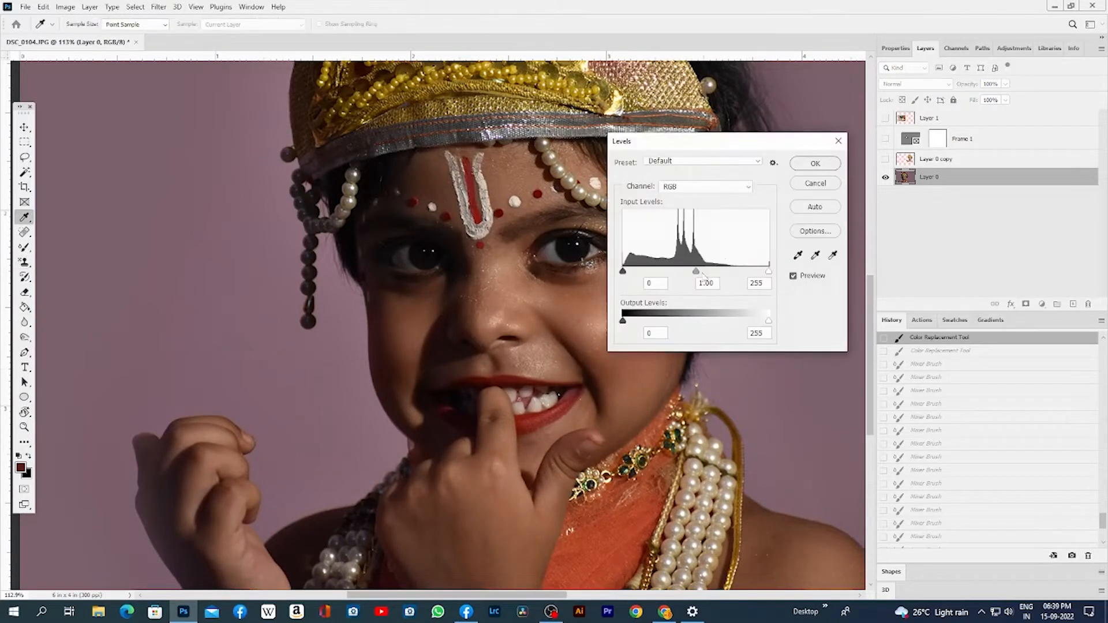
{"action": "left_click_drag", "start_coordinate": [696, 272], "coordinate": [624, 271]}
{"action": "left_click", "coordinate": [683, 274]}
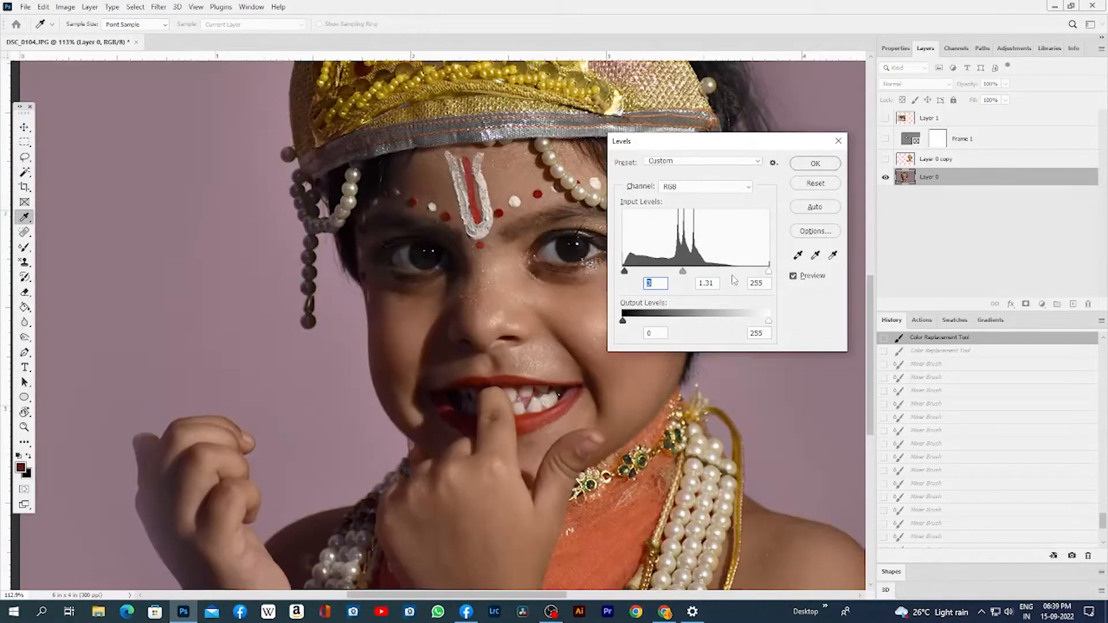
{"action": "left_click_drag", "start_coordinate": [765, 271], "coordinate": [761, 272]}
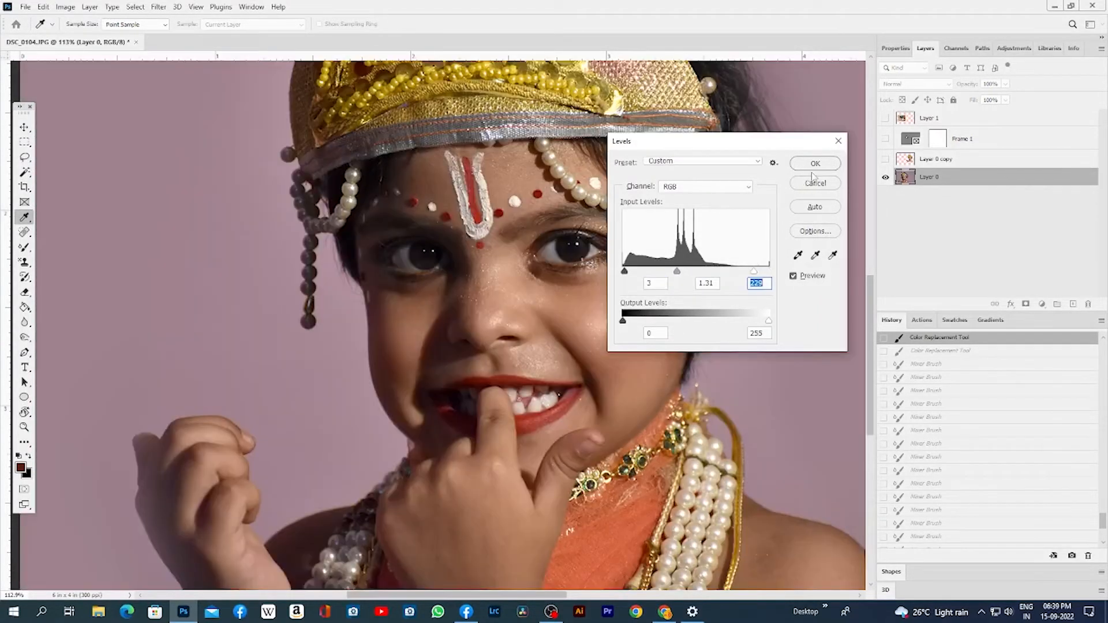
{"action": "left_click", "coordinate": [815, 164]}
Reduce the Pattern Stamp brush to 60 px, then try a stroke on the bridge of the nose and undo it
{"action": "key", "text": "z"}
{"action": "left_click_drag", "start_coordinate": [375, 268], "coordinate": [471, 320]}
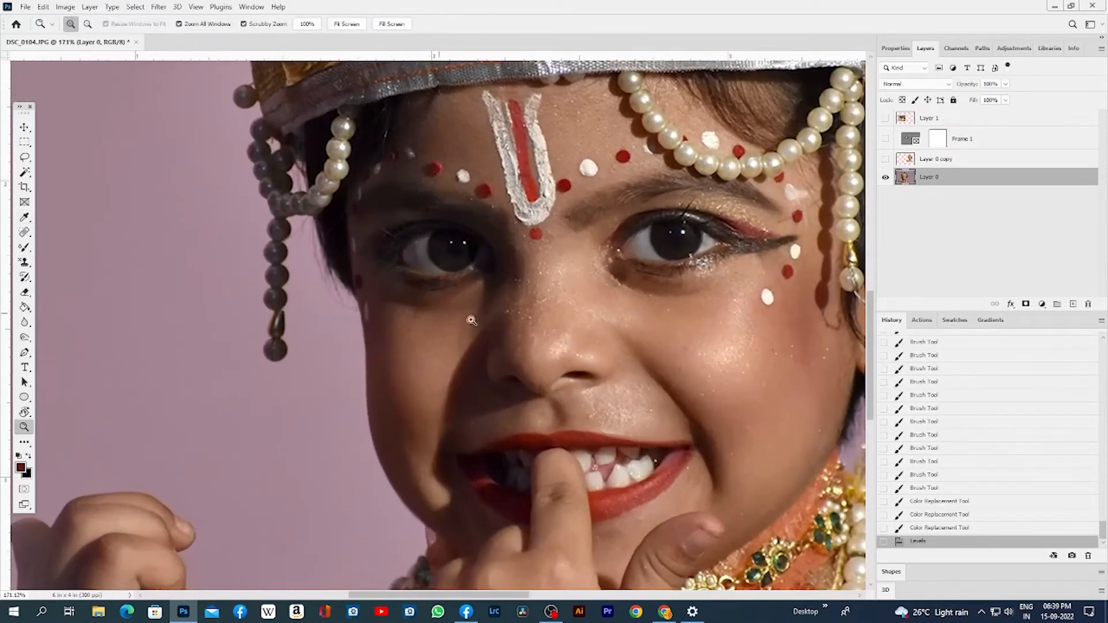
{"action": "left_click_drag", "start_coordinate": [579, 311], "coordinate": [583, 370]}
{"action": "key", "text": "s"}
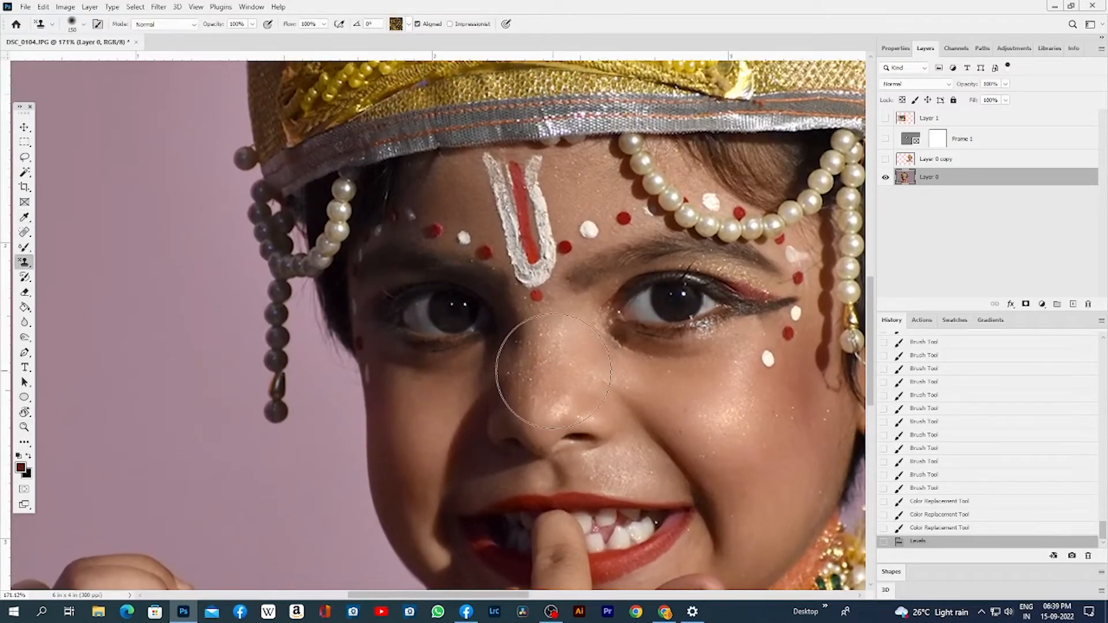
{"action": "key", "text": "bracketleft"}
{"action": "key", "text": "bracketleft"}
{"action": "key", "text": "bracketleft"}
{"action": "key", "text": "bracketleft"}
{"action": "key", "text": "bracketleft"}
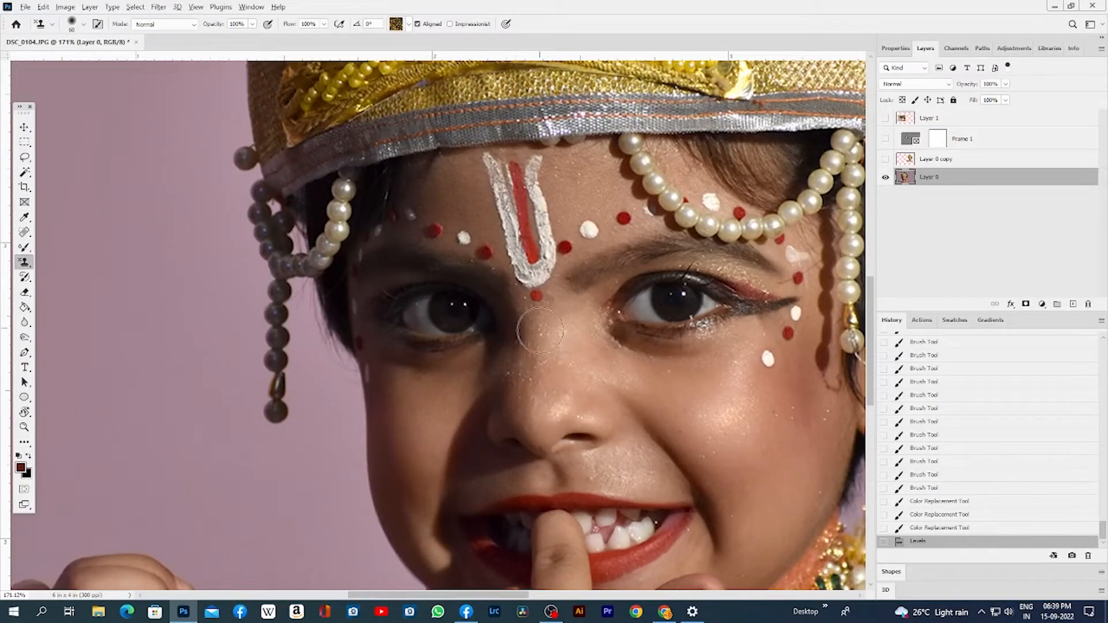
{"action": "left_click_drag", "start_coordinate": [541, 338], "coordinate": [547, 357]}
{"action": "key", "text": "ctrl+z"}
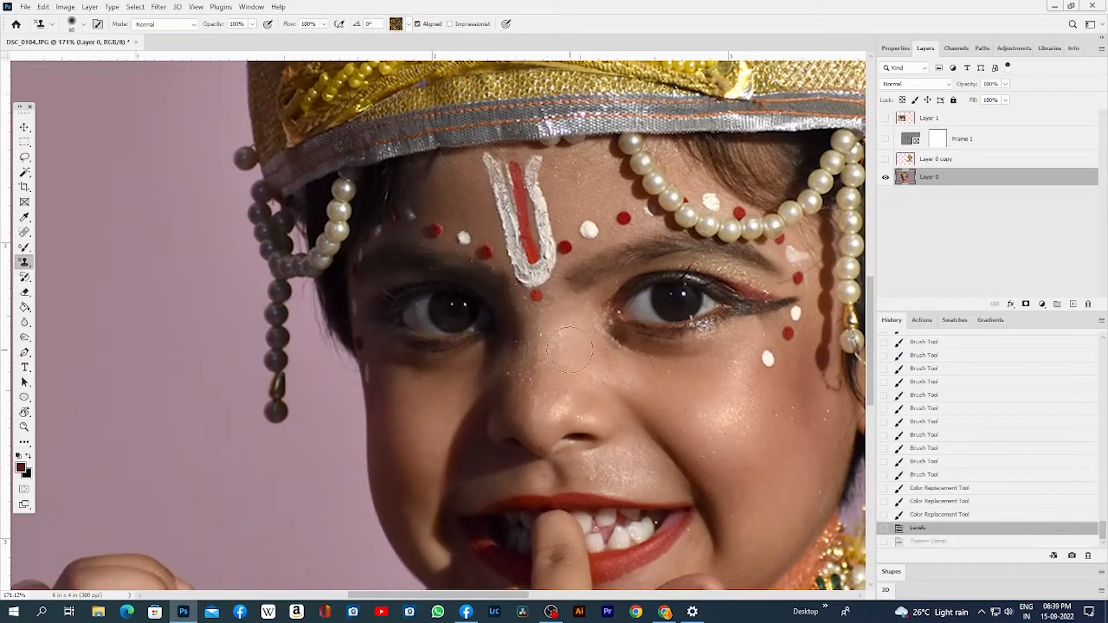
Restore and undo the pattern stroke on the bridge of the nose once more, then activate the Clone Stamp tool
{"action": "key", "text": "ctrl+shift+z"}
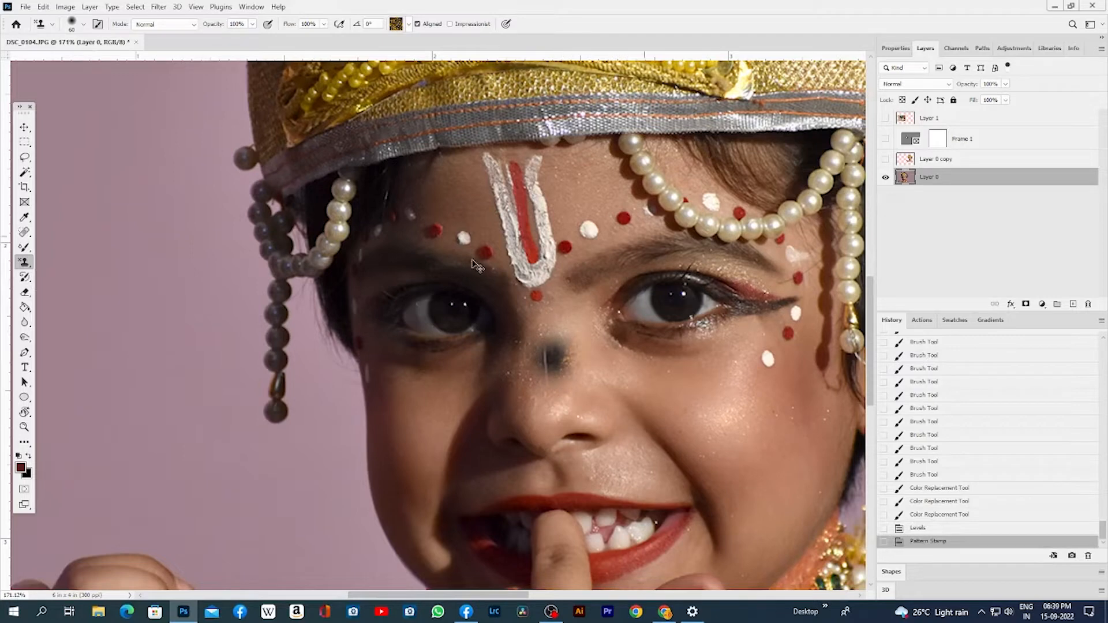
{"action": "key", "text": "ctrl+z"}
{"action": "right_click", "coordinate": [25, 264]}
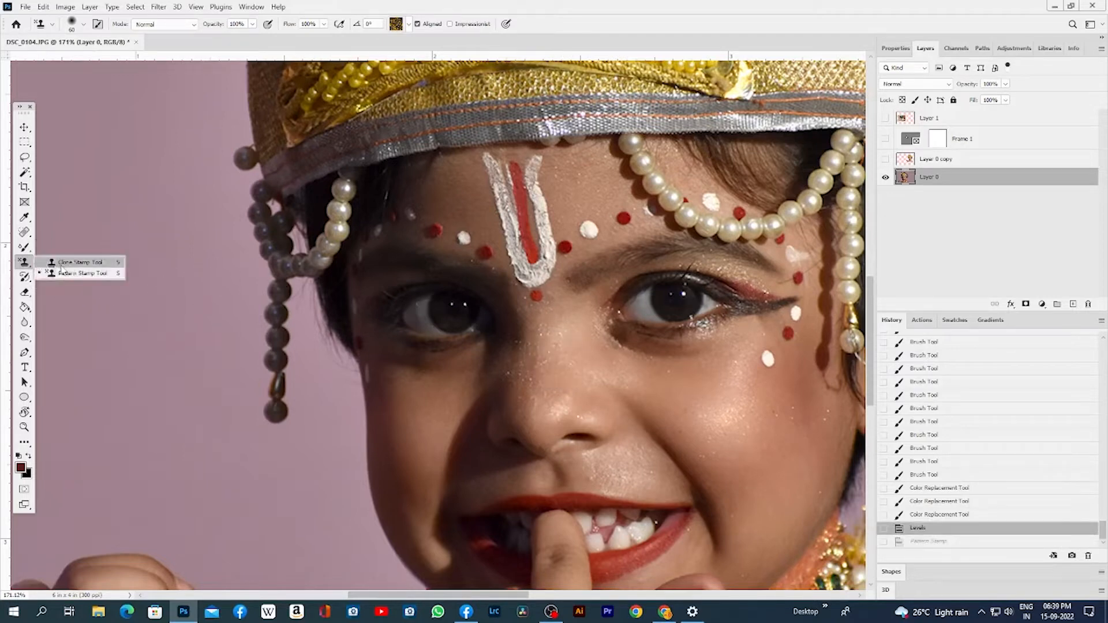
{"action": "left_click", "coordinate": [61, 264]}
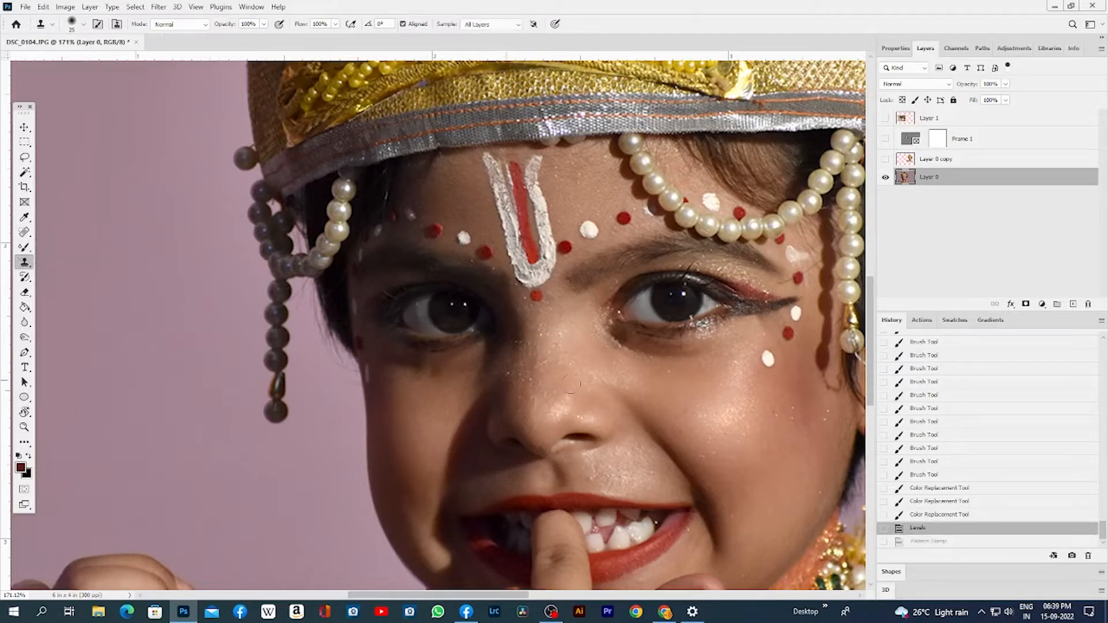
Try cloning sampled skin over the glitter specks on the bridge of the nose at 100% opacity
{"action": "left_click", "coordinate": [542, 350], "text": "alt"}
{"action": "left_click", "coordinate": [536, 357]}
{"action": "left_click", "coordinate": [535, 353]}
{"action": "left_click", "coordinate": [538, 365]}
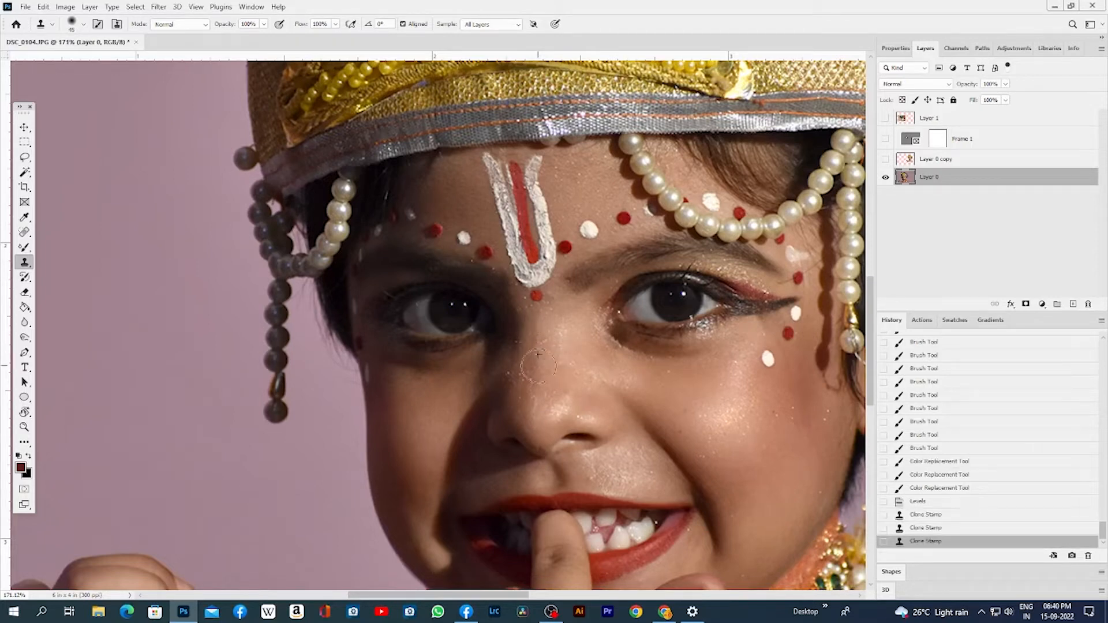
{"action": "left_click", "coordinate": [536, 396]}
{"action": "left_click", "coordinate": [543, 361]}
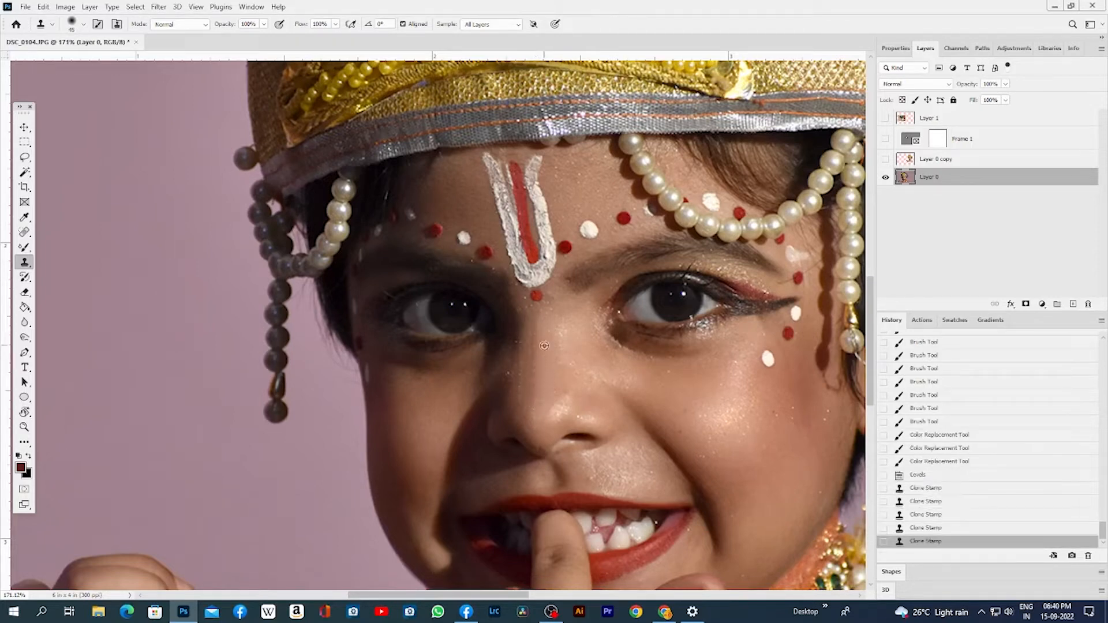
{"action": "left_click", "coordinate": [554, 346]}
{"action": "left_click", "coordinate": [566, 357]}
{"action": "left_click", "coordinate": [563, 339]}
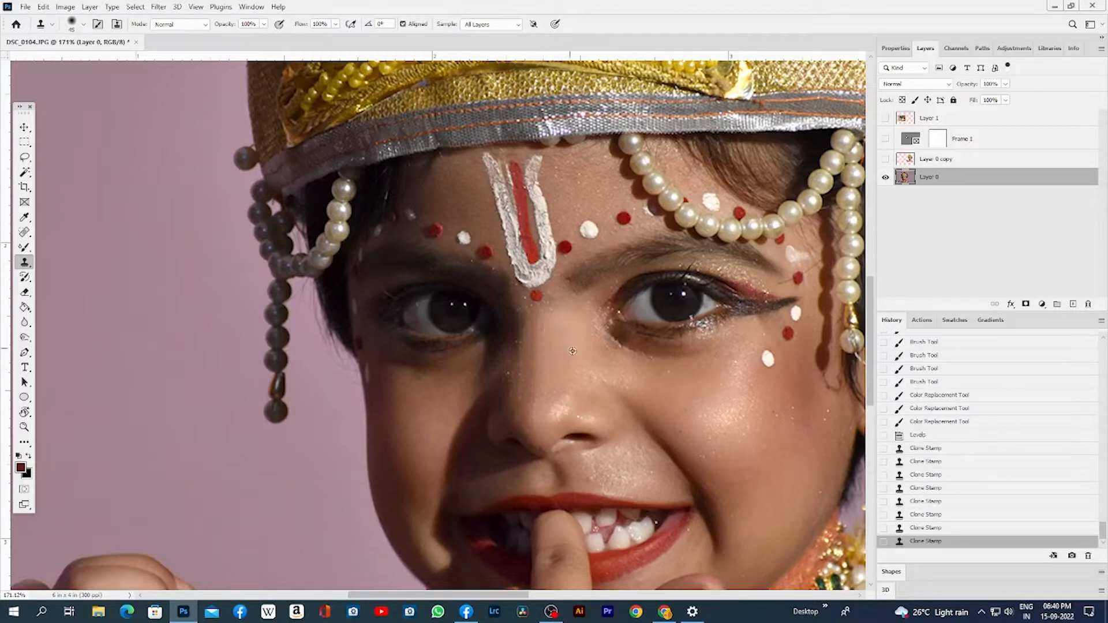
{"action": "left_click", "coordinate": [573, 350]}
{"action": "left_click", "coordinate": [577, 362]}
{"action": "left_click", "coordinate": [574, 377]}
Undo all the Clone Stamp strokes on the bridge of the nose
{"action": "key", "text": "ctrl+z"}
{"action": "key", "text": "ctrl+z"}
{"action": "key", "text": "ctrl+z"}
{"action": "key", "text": "ctrl+z"}
{"action": "key", "text": "ctrl+z"}
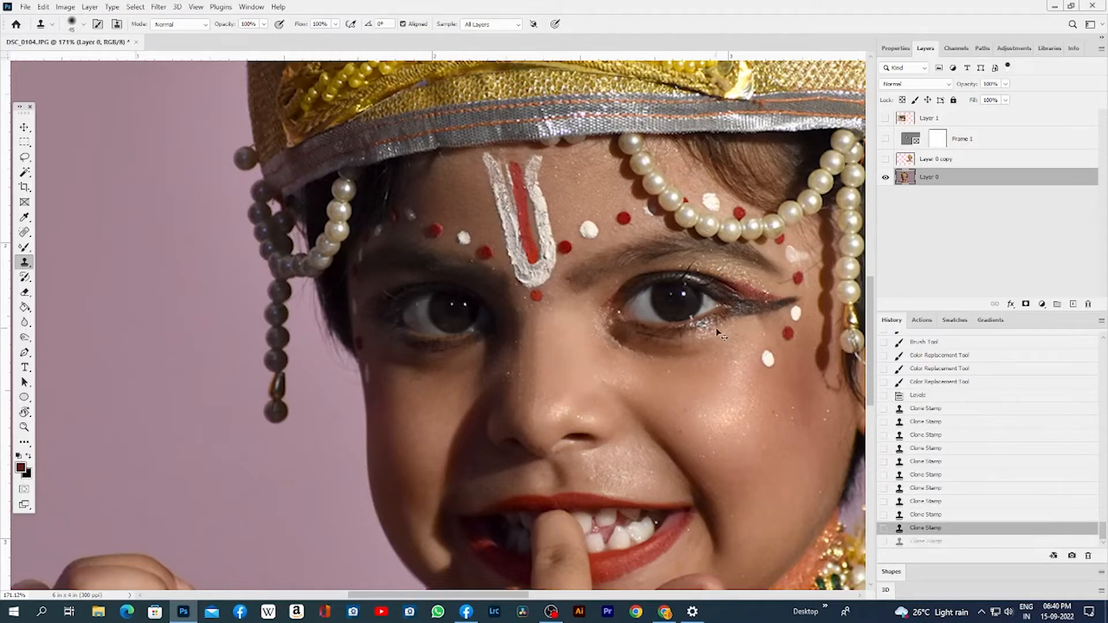
{"action": "key", "text": "ctrl+z"}
{"action": "key", "text": "ctrl+z"}
{"action": "key", "text": "ctrl+z"}
{"action": "key", "text": "ctrl+z"}
{"action": "key", "text": "ctrl+z"}
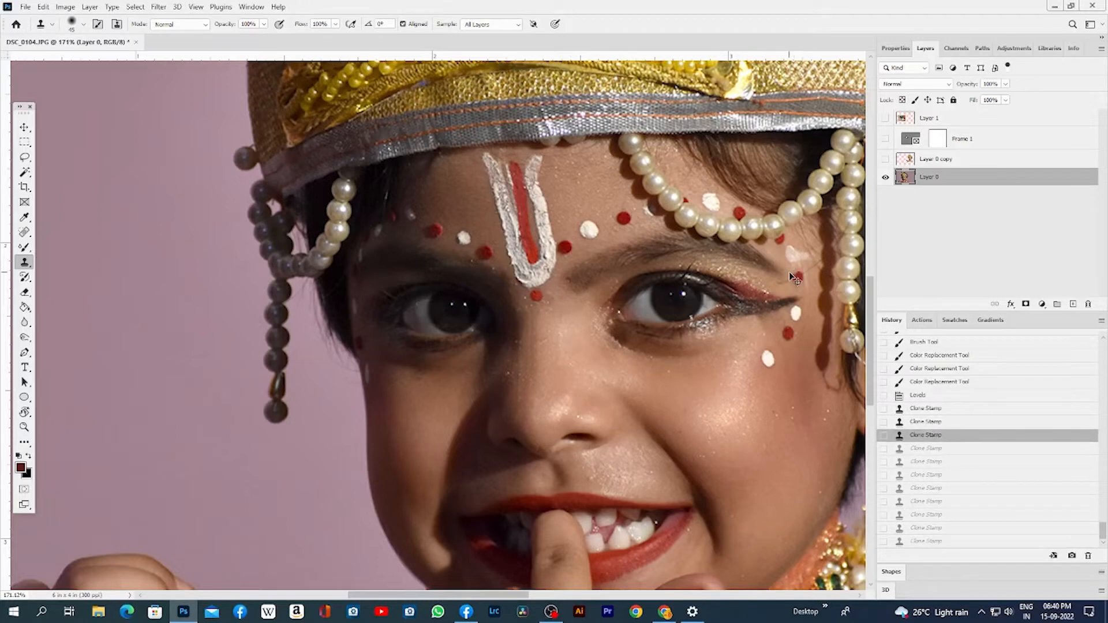
{"action": "key", "text": "ctrl+z"}
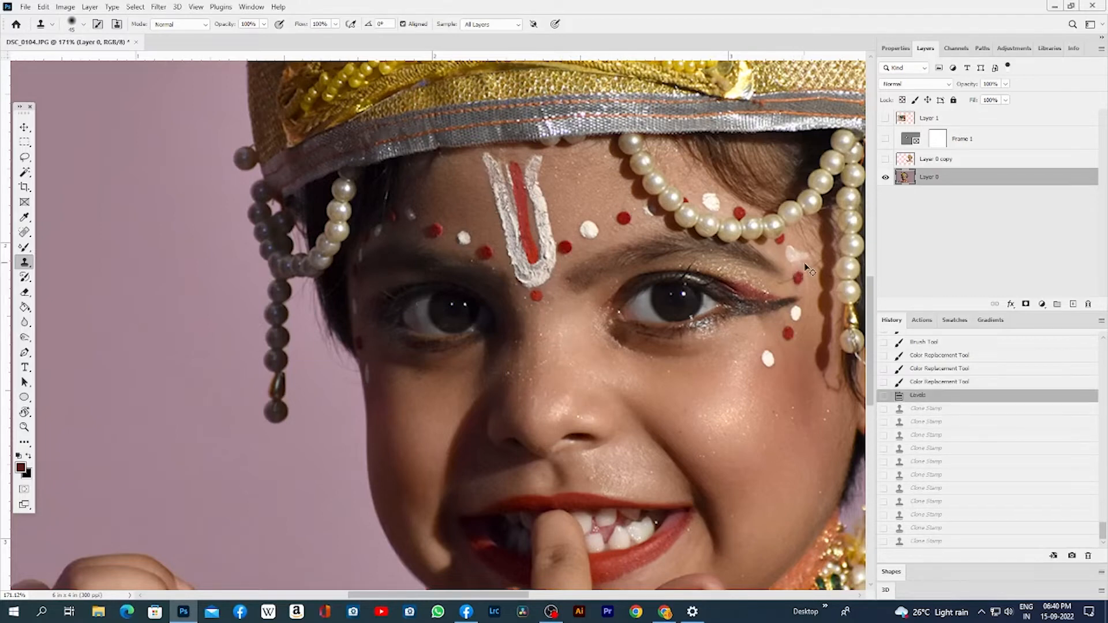
Duplicate Layer 0 and set the Clone Stamp brush to 40 px at 25% opacity
{"action": "key", "text": "ctrl+j"}
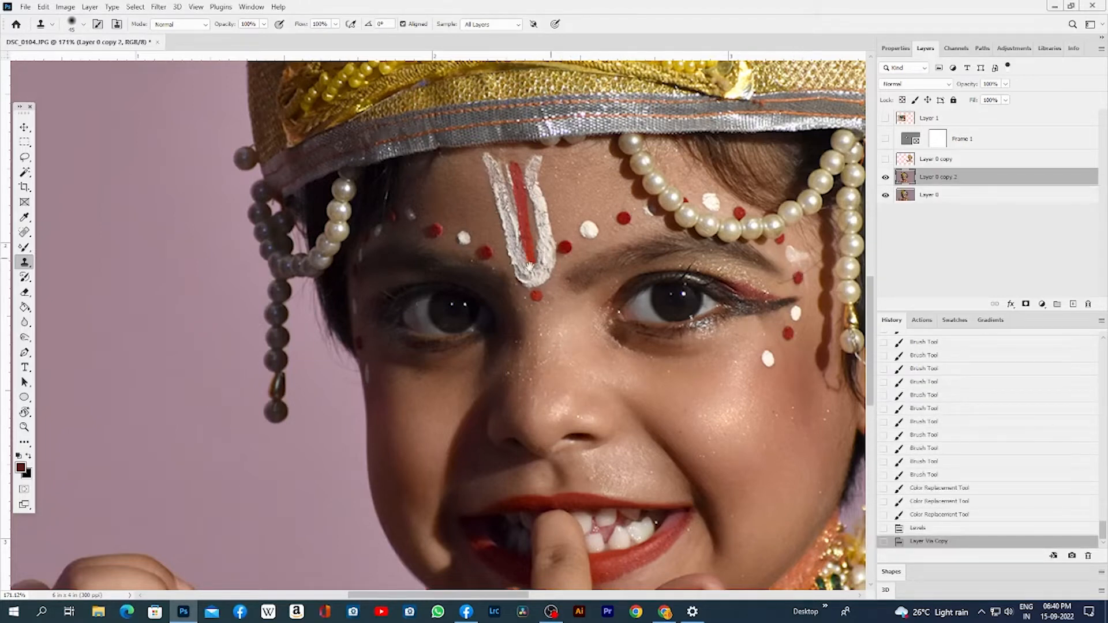
{"action": "left_click_drag", "start_coordinate": [514, 304], "coordinate": [582, 257]}
{"action": "key", "text": "bracketright"}
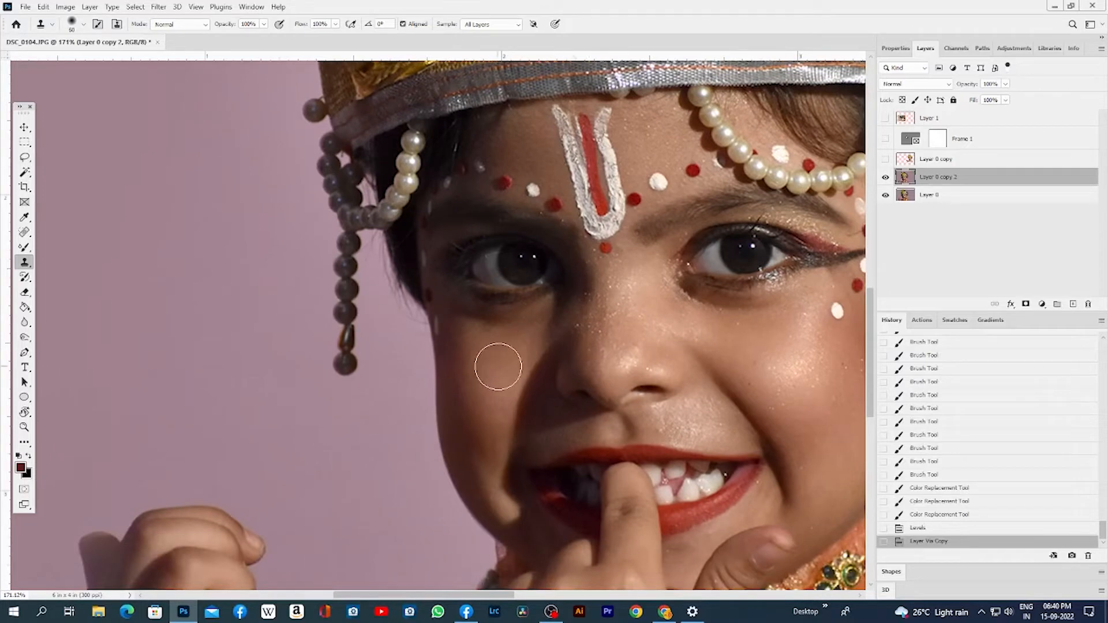
{"action": "key", "text": "bracketleft"}
{"action": "key", "text": "bracketleft"}
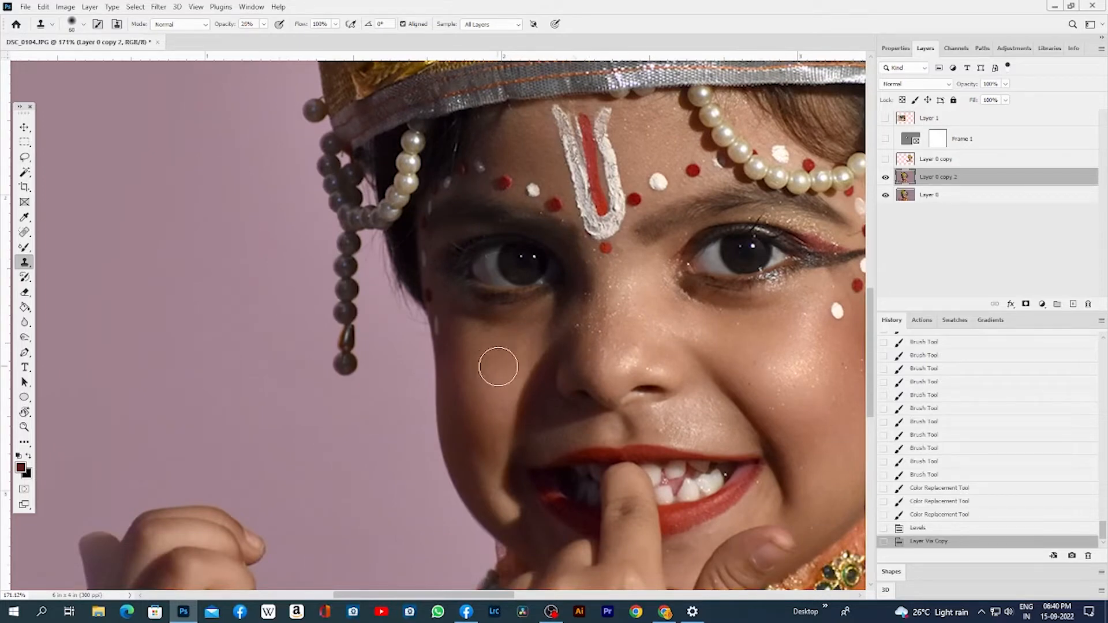
Soften the shadow edge on the shaded cheek beside the nose by cloning nearby skin over it
{"action": "left_click", "coordinate": [530, 349], "text": "alt"}
{"action": "left_click", "coordinate": [539, 351]}
{"action": "left_click_drag", "start_coordinate": [529, 356], "coordinate": [531, 366]}
{"action": "left_click", "coordinate": [526, 368]}
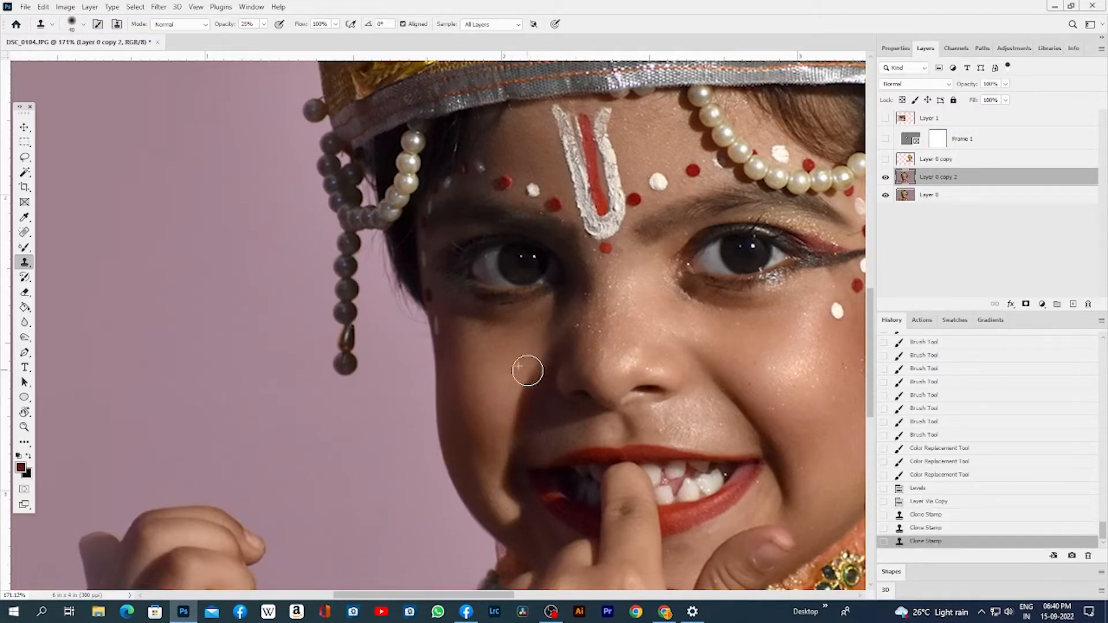
{"action": "left_click", "coordinate": [547, 375]}
{"action": "left_click", "coordinate": [517, 388]}
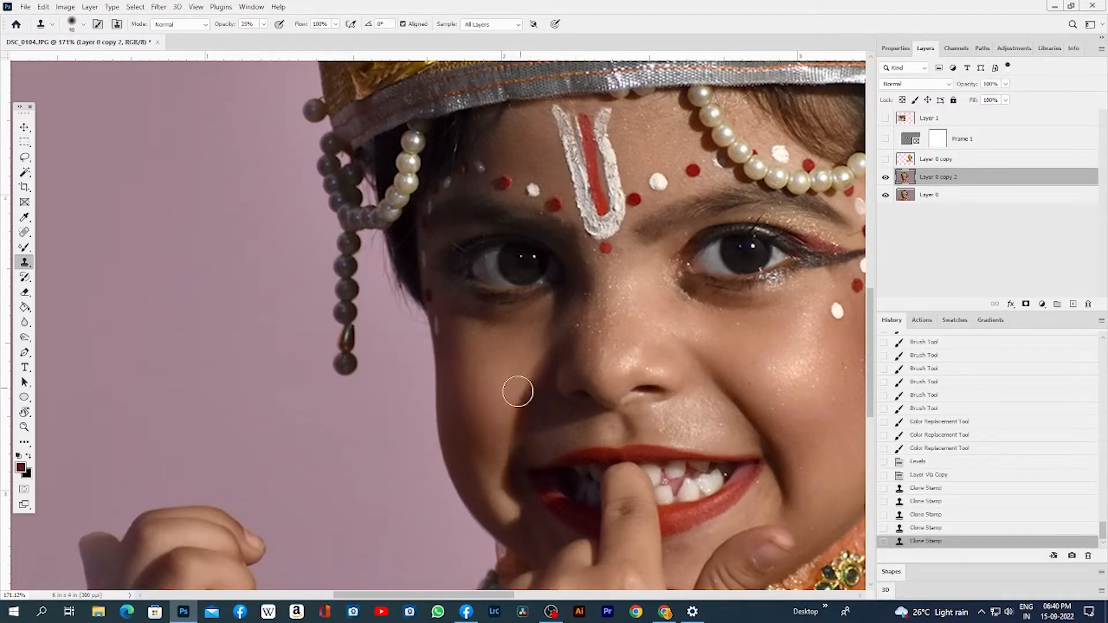
{"action": "left_click", "coordinate": [517, 396]}
{"action": "left_click", "coordinate": [508, 407]}
{"action": "left_click", "coordinate": [511, 418]}
{"action": "left_click", "coordinate": [513, 405]}
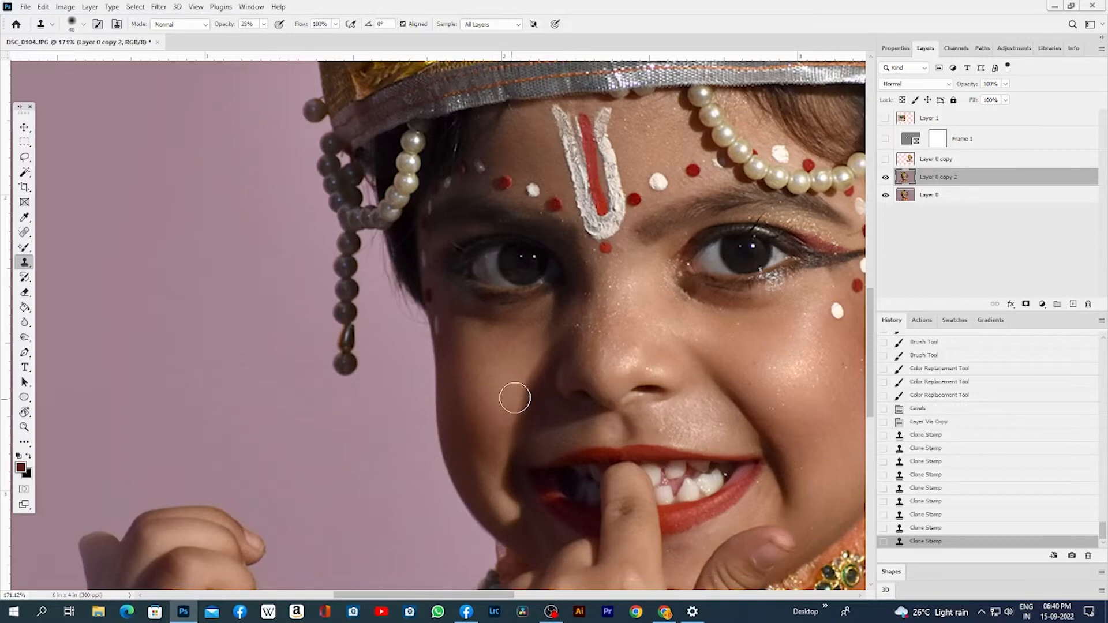
{"action": "left_click", "coordinate": [515, 395]}
{"action": "left_click", "coordinate": [518, 387]}
{"action": "left_click", "coordinate": [525, 368]}
{"action": "left_click", "coordinate": [540, 349]}
{"action": "left_click", "coordinate": [539, 348]}
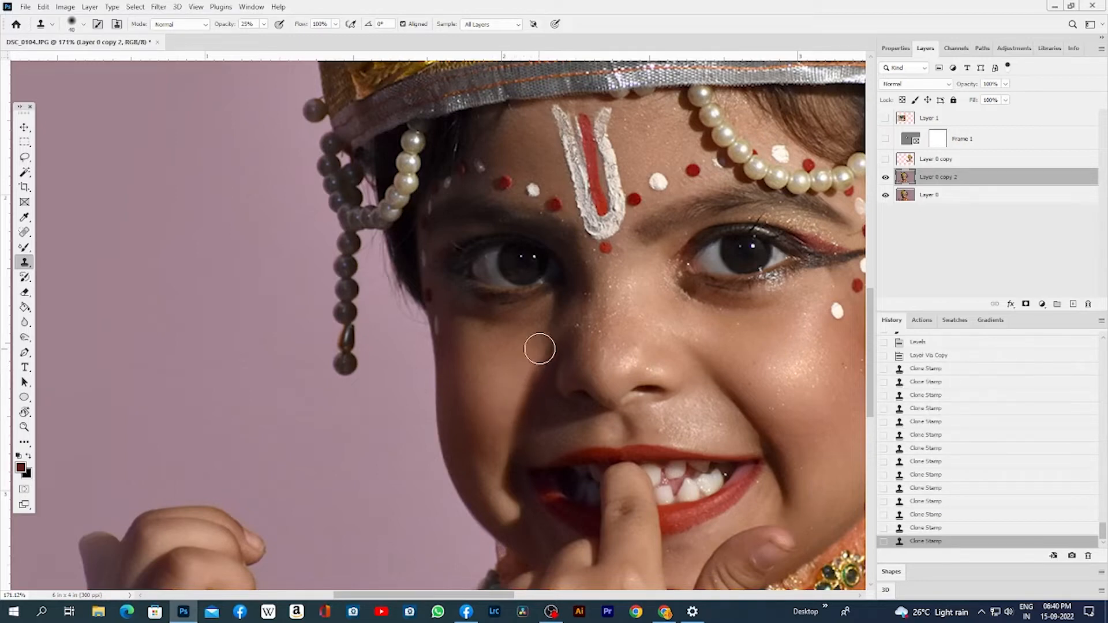
{"action": "left_click", "coordinate": [540, 349]}
{"action": "left_click", "coordinate": [522, 360], "text": "alt"}
{"action": "left_click", "coordinate": [542, 349]}
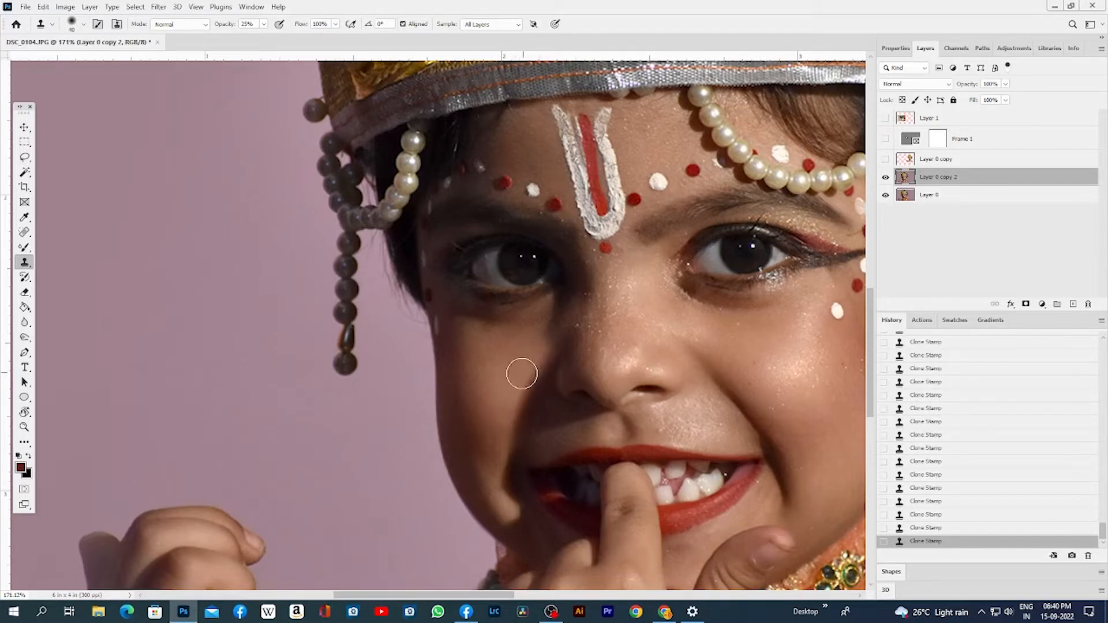
Clone skin over the bright patch on the shaded jaw beside the corner of the mouth
{"action": "left_click_drag", "start_coordinate": [498, 409], "coordinate": [518, 305]}
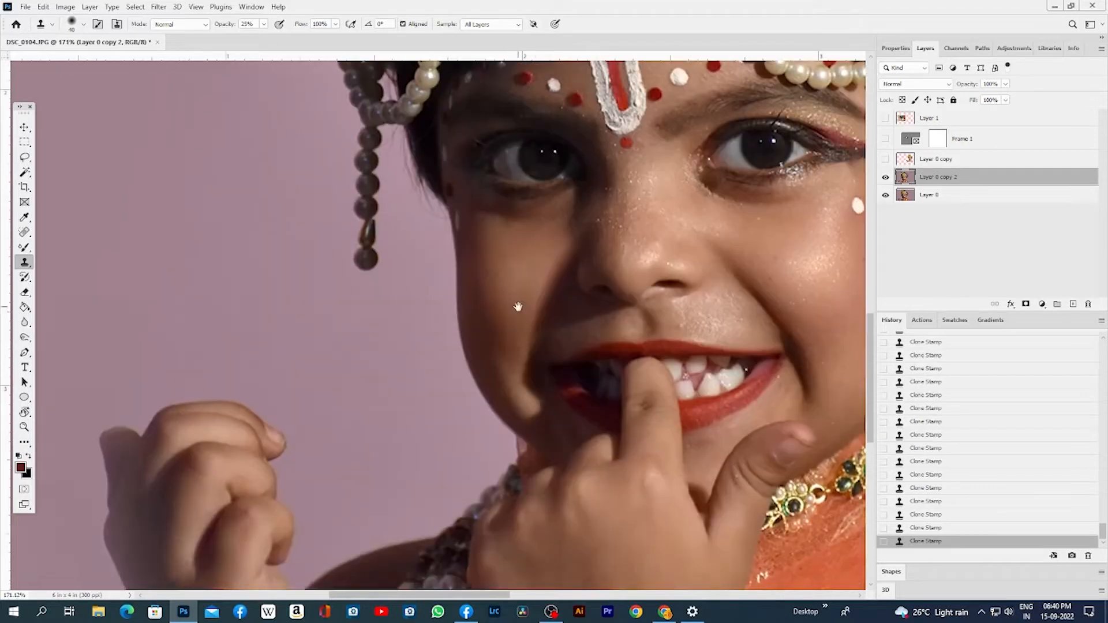
{"action": "left_click", "coordinate": [531, 405]}
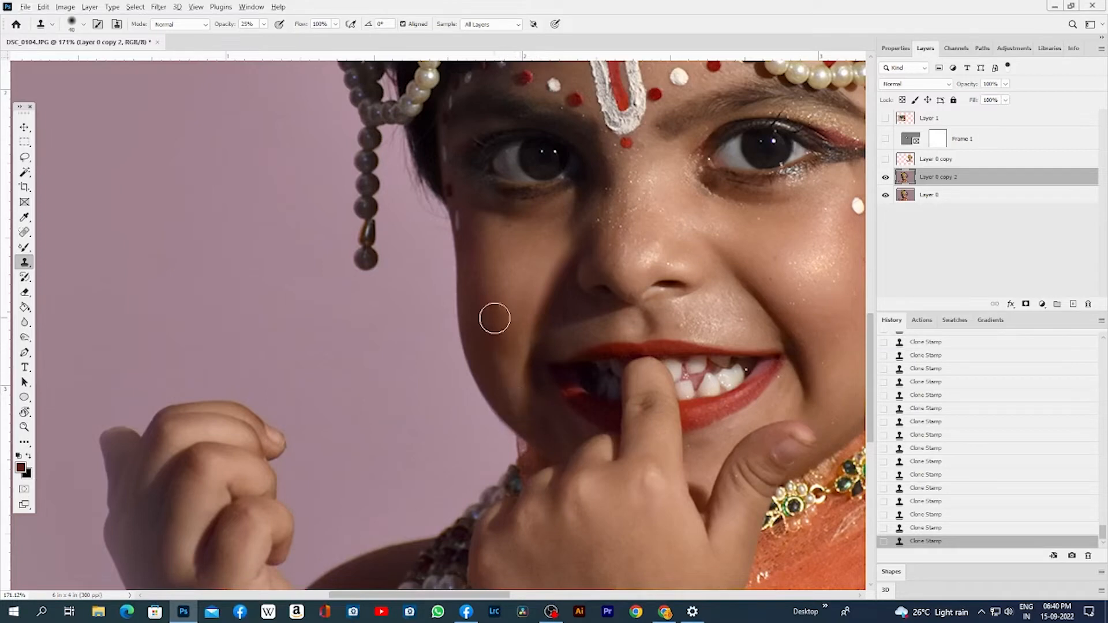
Enlarge the Clone Stamp brush to 60 px, try a stroke on the shaded cheek and undo the last two strokes
{"action": "key", "text": "bracketright"}
{"action": "left_click", "coordinate": [504, 269]}
{"action": "key", "text": "ctrl+z"}
{"action": "key", "text": "ctrl+z"}
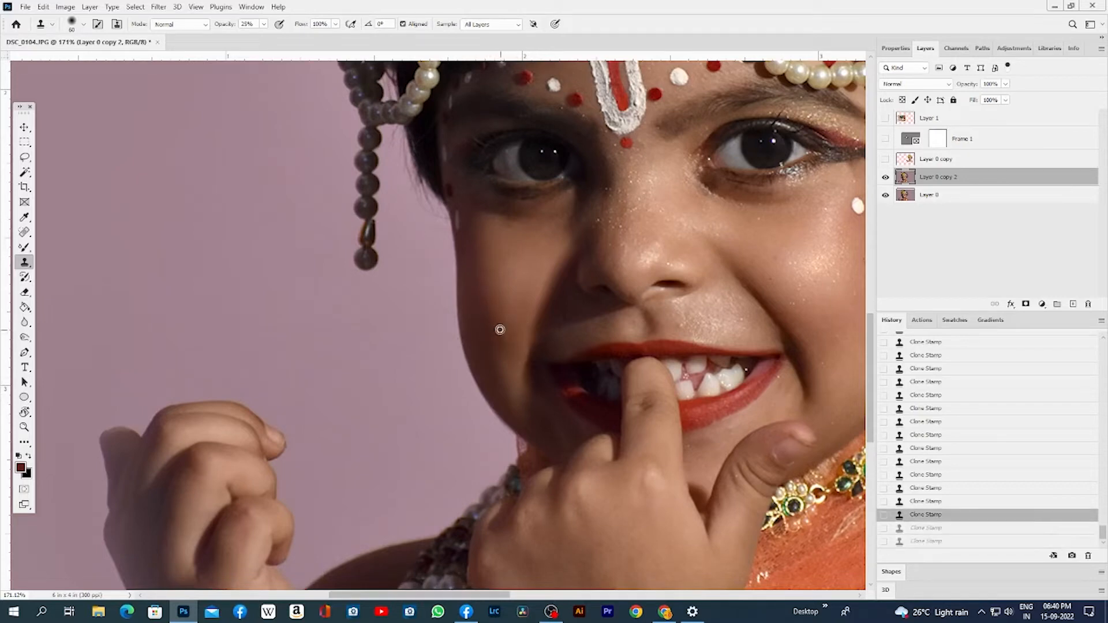
Even out the shaded cheek from below the eye to the jaw by cloning from several newly sampled skin areas
{"action": "left_click", "coordinate": [501, 330], "text": "alt"}
{"action": "left_click", "coordinate": [500, 341]}
{"action": "left_click", "coordinate": [501, 362], "text": "alt"}
{"action": "left_click", "coordinate": [504, 374]}
{"action": "left_click_drag", "start_coordinate": [504, 374], "coordinate": [507, 381]}
{"action": "left_click", "coordinate": [498, 334], "text": "alt"}
{"action": "left_click", "coordinate": [492, 307]}
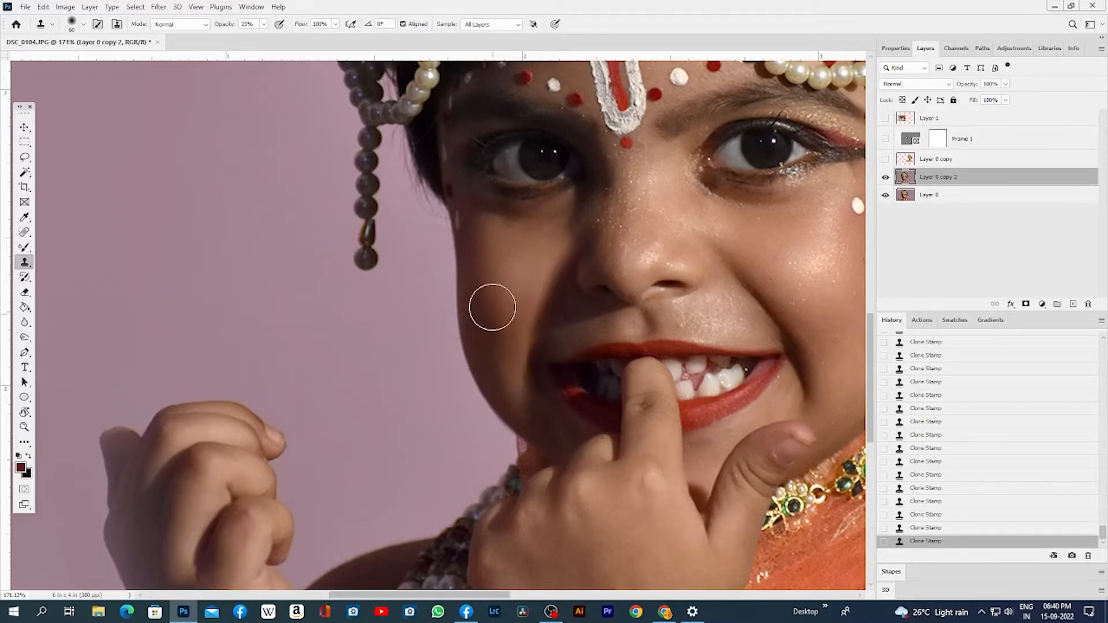
{"action": "left_click", "coordinate": [499, 255], "text": "alt"}
{"action": "left_click", "coordinate": [501, 250]}
Compare the face before and after retouching by toggling the visibility of Layer 0 copy 2
{"action": "scroll", "coordinate": [524, 295], "scroll_direction": "up", "scroll_amount": 3}
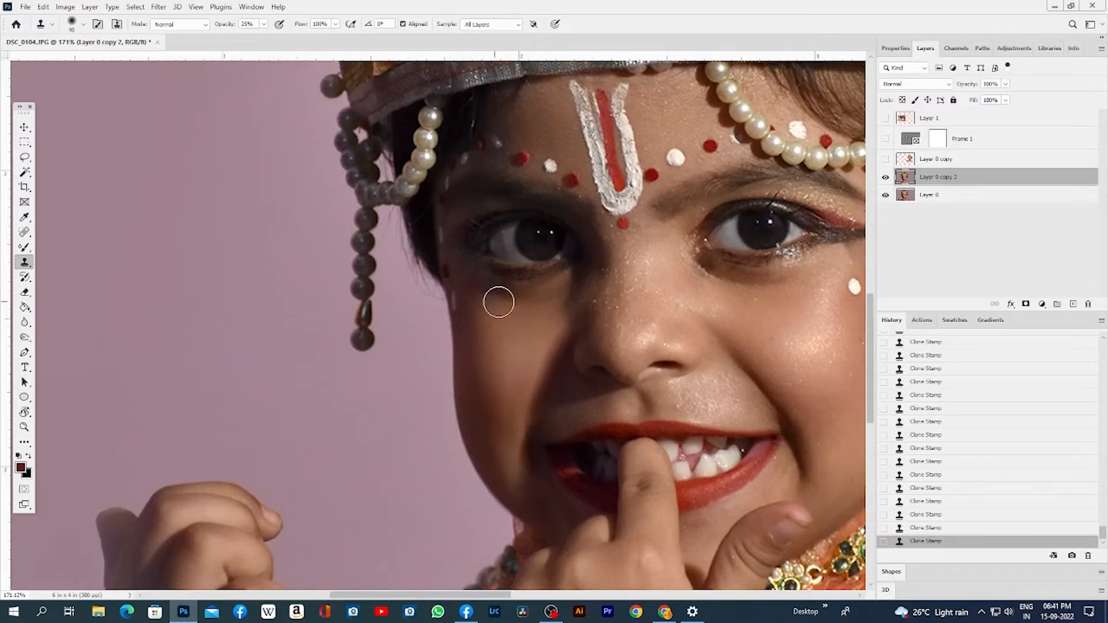
{"action": "left_click", "coordinate": [885, 177]}
{"action": "left_click", "coordinate": [885, 178]}
{"action": "left_click", "coordinate": [884, 177]}
{"action": "left_click", "coordinate": [885, 178]}
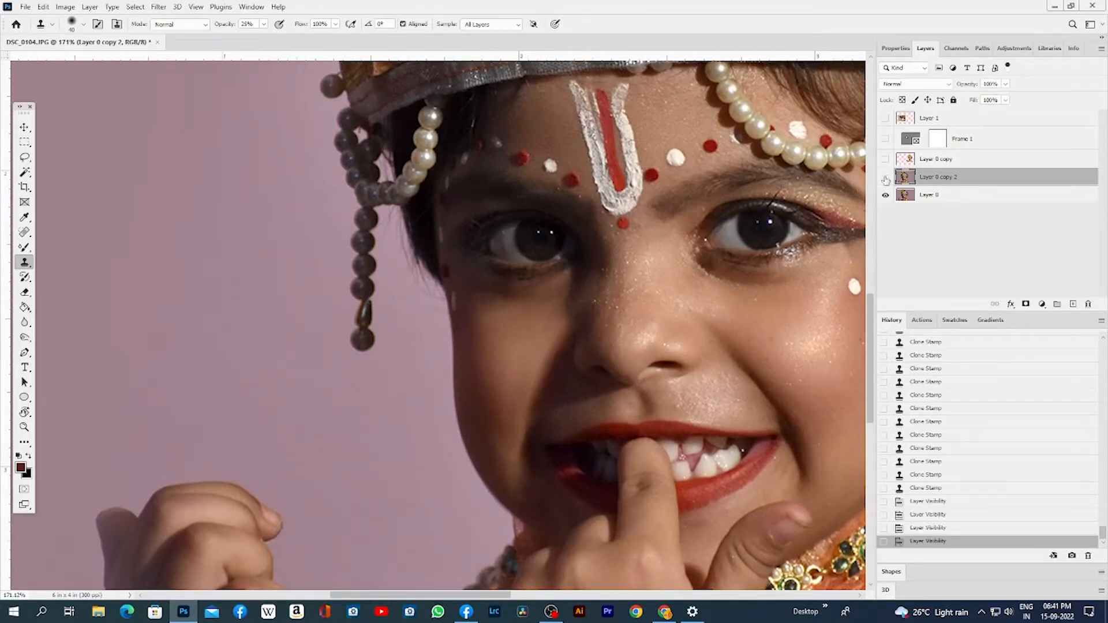
{"action": "left_click", "coordinate": [885, 179]}
{"action": "left_click", "coordinate": [885, 179]}
{"action": "left_click", "coordinate": [885, 179]}
{"action": "left_click", "coordinate": [885, 179]}
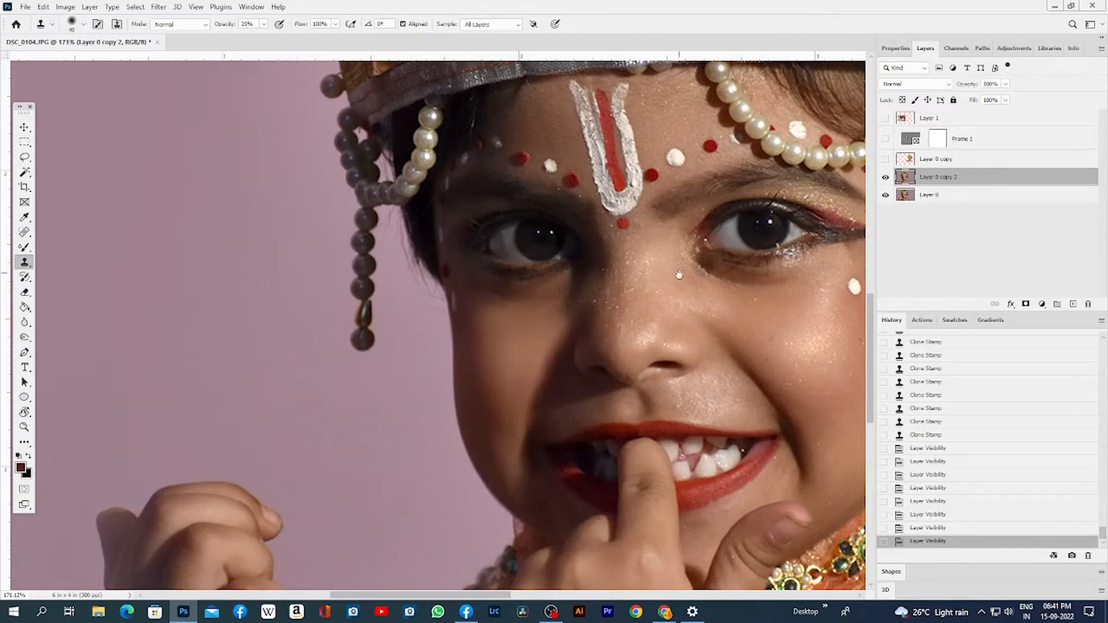
Clone smooth skin over the glitter specks on the upper bridge of the nose with the 40 px brush
{"action": "left_click_drag", "start_coordinate": [679, 274], "coordinate": [578, 283]}
{"action": "left_click", "coordinate": [526, 285], "text": "alt"}
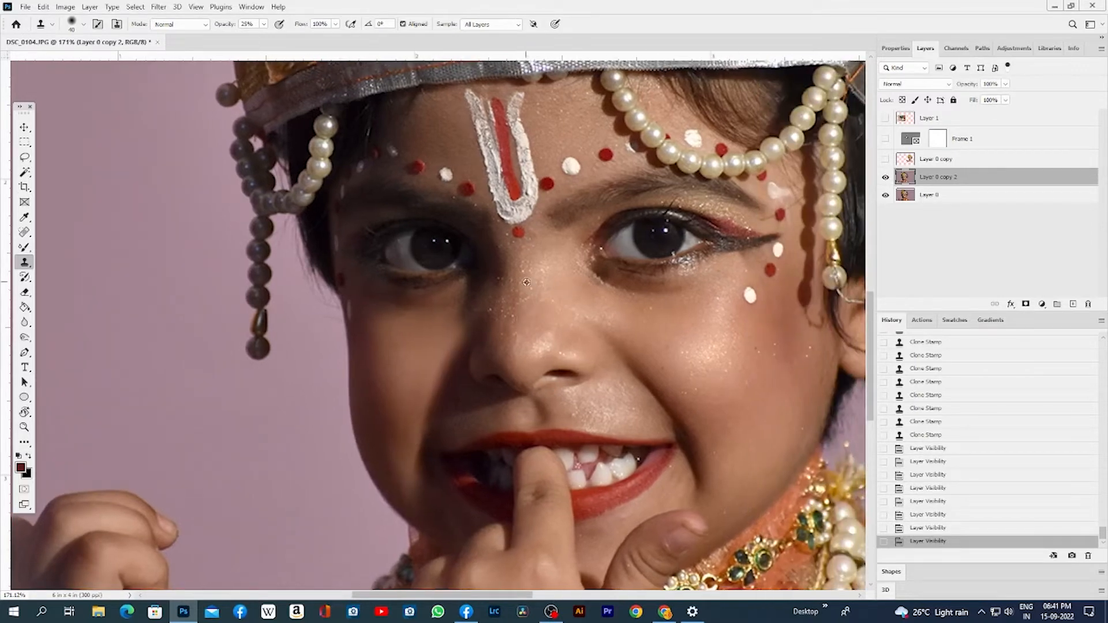
{"action": "left_click", "coordinate": [522, 269]}
{"action": "left_click", "coordinate": [524, 275]}
{"action": "left_click", "coordinate": [528, 279]}
{"action": "left_click", "coordinate": [540, 303], "text": "alt"}
{"action": "left_click", "coordinate": [532, 310]}
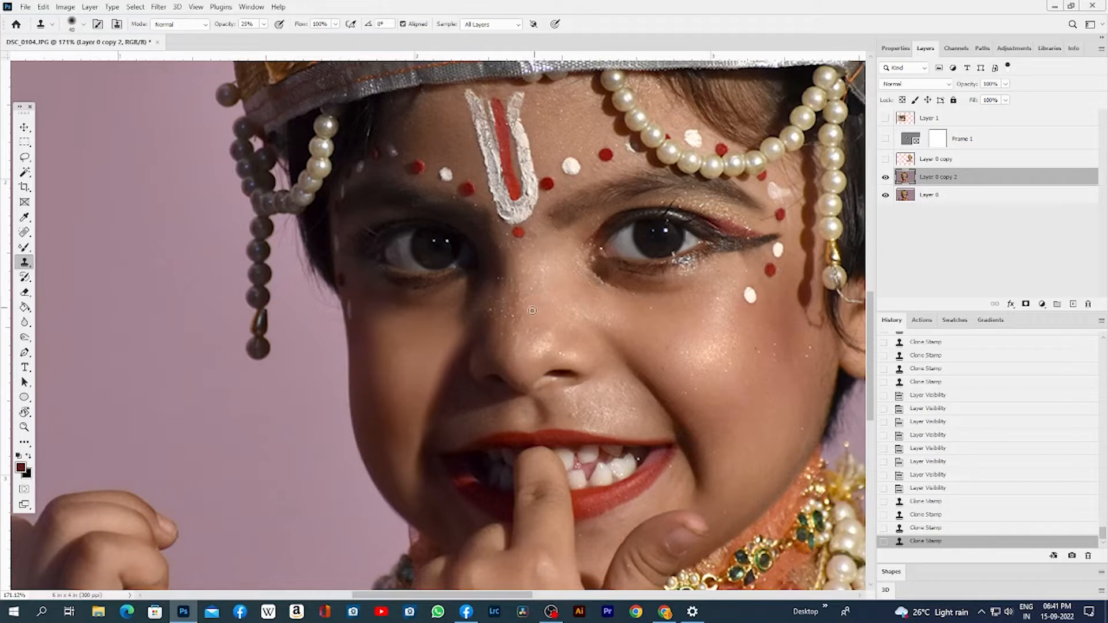
{"action": "left_click", "coordinate": [528, 298]}
{"action": "left_click", "coordinate": [537, 301]}
{"action": "left_click", "coordinate": [541, 274]}
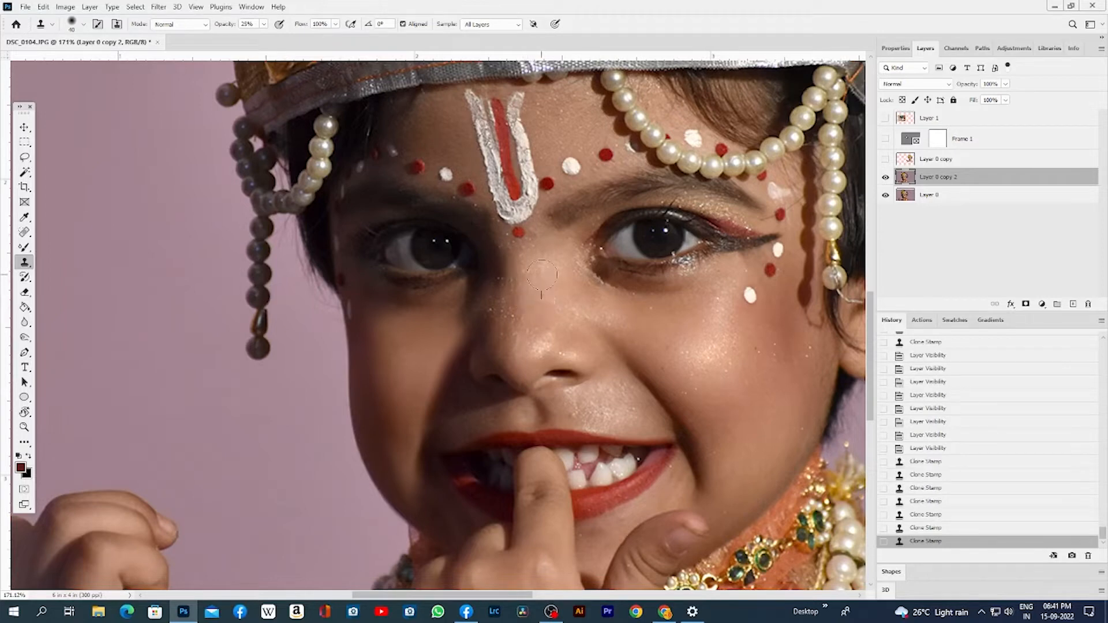
{"action": "left_click", "coordinate": [532, 283]}
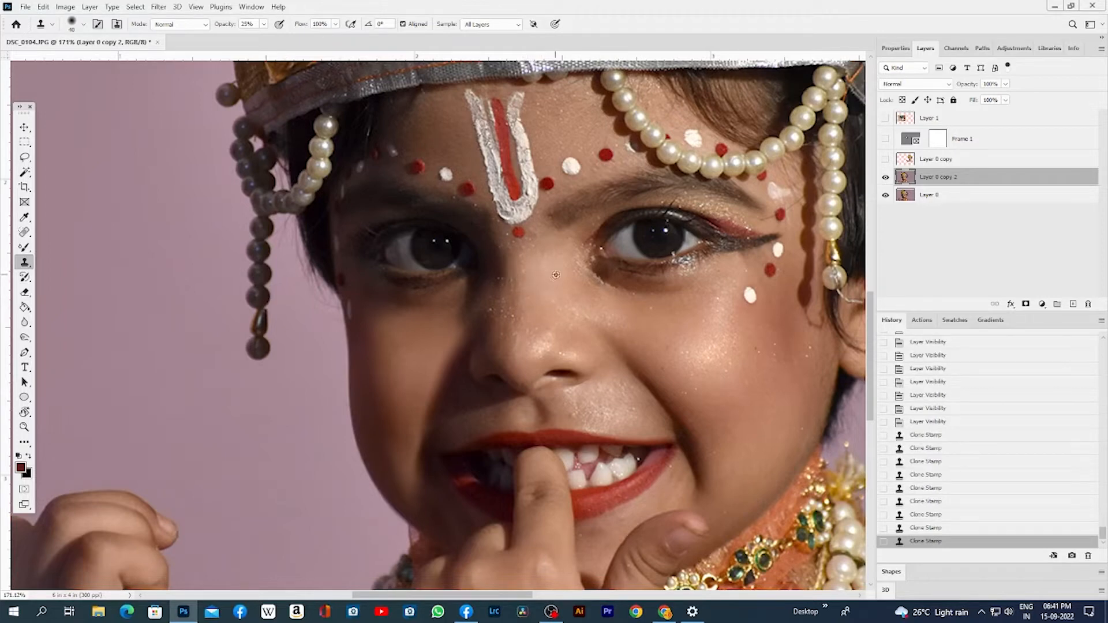
Continue cloning skin across the side of the nose towards the brighter cheek
{"action": "left_click", "coordinate": [557, 304]}
{"action": "left_click", "coordinate": [569, 309]}
{"action": "left_click", "coordinate": [577, 312]}
{"action": "left_click", "coordinate": [597, 317]}
{"action": "left_click", "coordinate": [588, 314]}
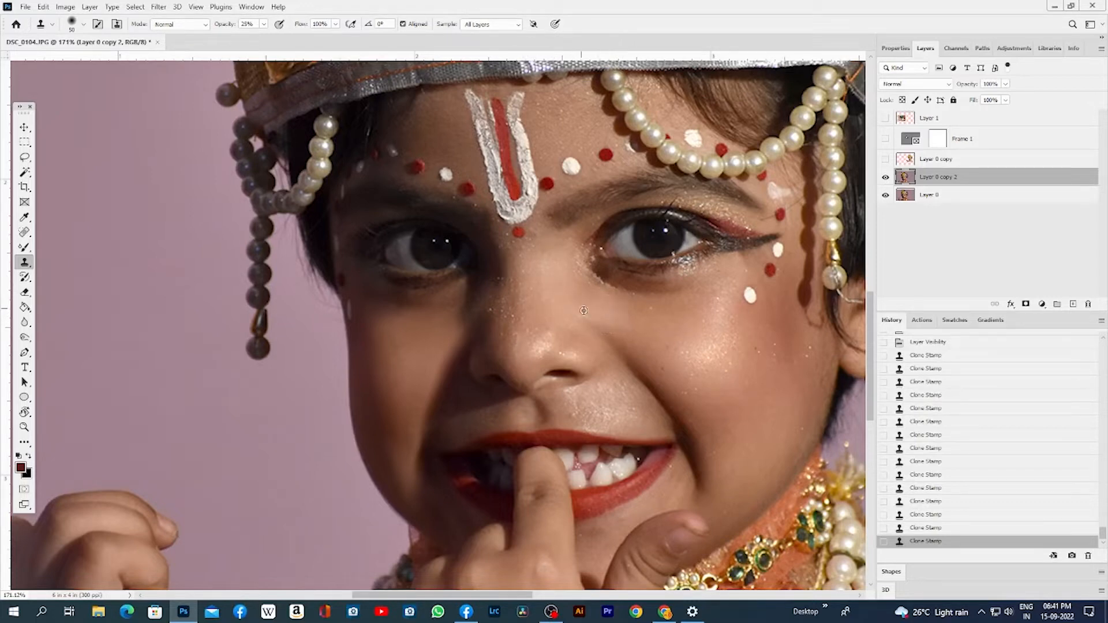
{"action": "left_click", "coordinate": [552, 285]}
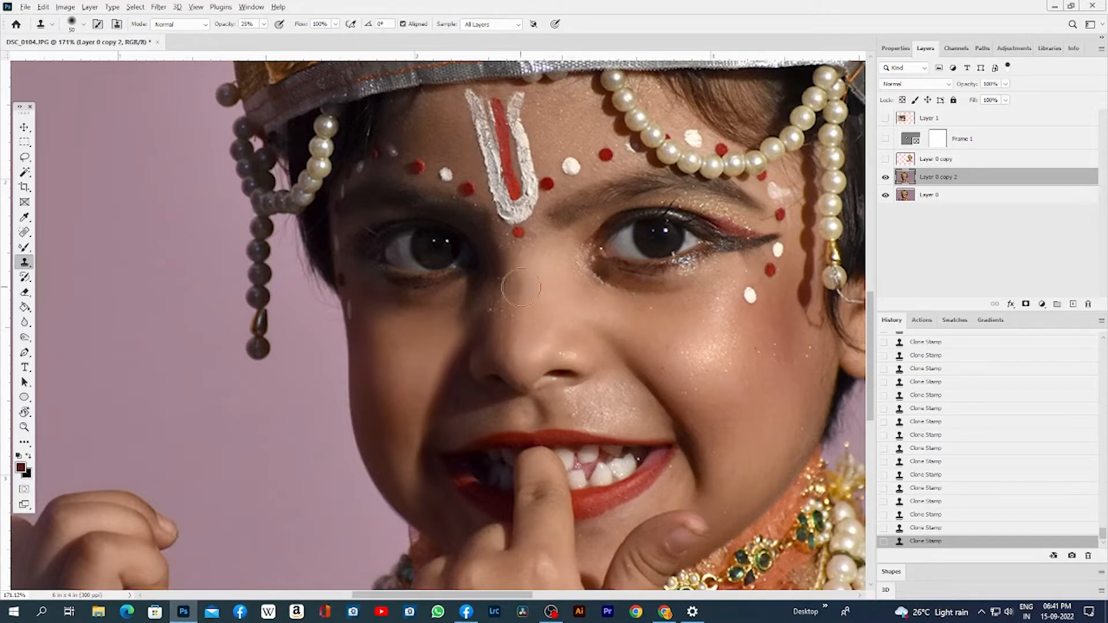
Reduce the Clone Stamp brush to 35 px and clone out the specks along the shadowed side of the nose
{"action": "key", "text": "bracketleft"}
{"action": "key", "text": "bracketleft"}
{"action": "key", "text": "bracketleft"}
{"action": "left_click", "coordinate": [490, 304]}
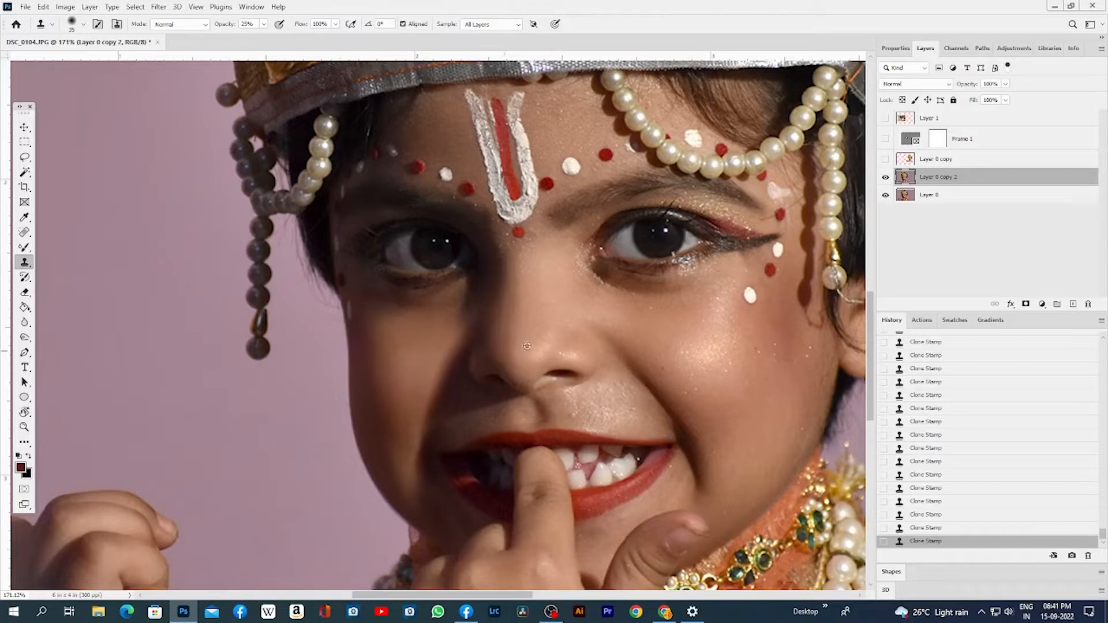
Bring the inner corner of the brighter eye into view and set the Clone Stamp brush to 25 px
{"action": "key", "text": "bracketright"}
{"action": "key", "text": "bracketright"}
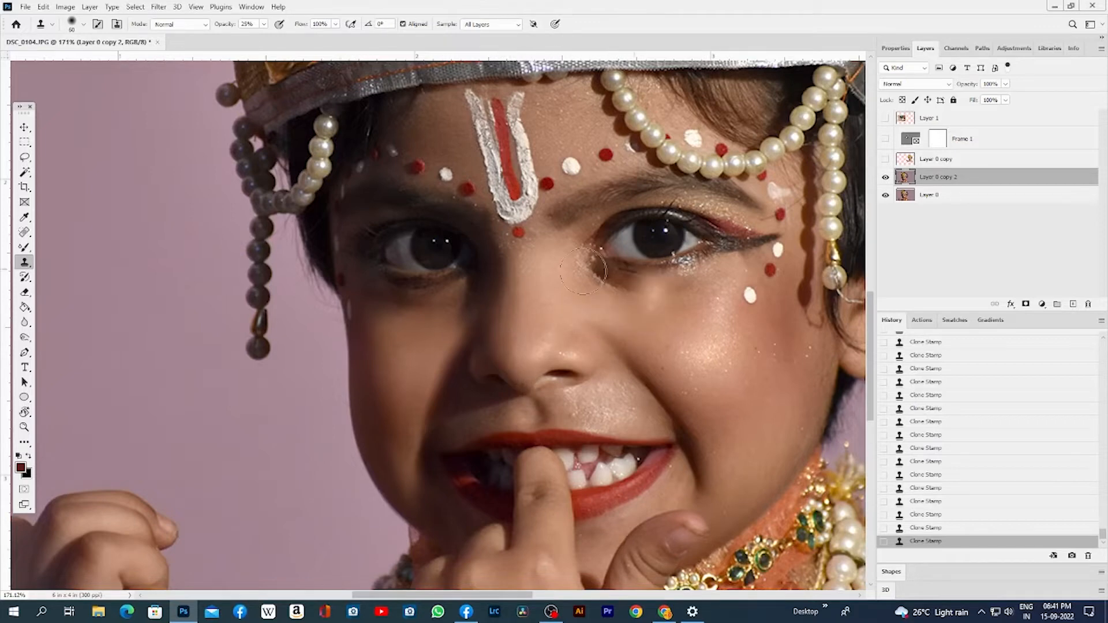
{"action": "left_click_drag", "start_coordinate": [639, 284], "coordinate": [594, 272]}
{"action": "key", "text": "bracketleft"}
{"action": "key", "text": "bracketleft"}
{"action": "key", "text": "bracketleft"}
{"action": "key", "text": "bracketleft"}
{"action": "key", "text": "bracketleft"}
{"action": "key", "text": "bracketleft"}
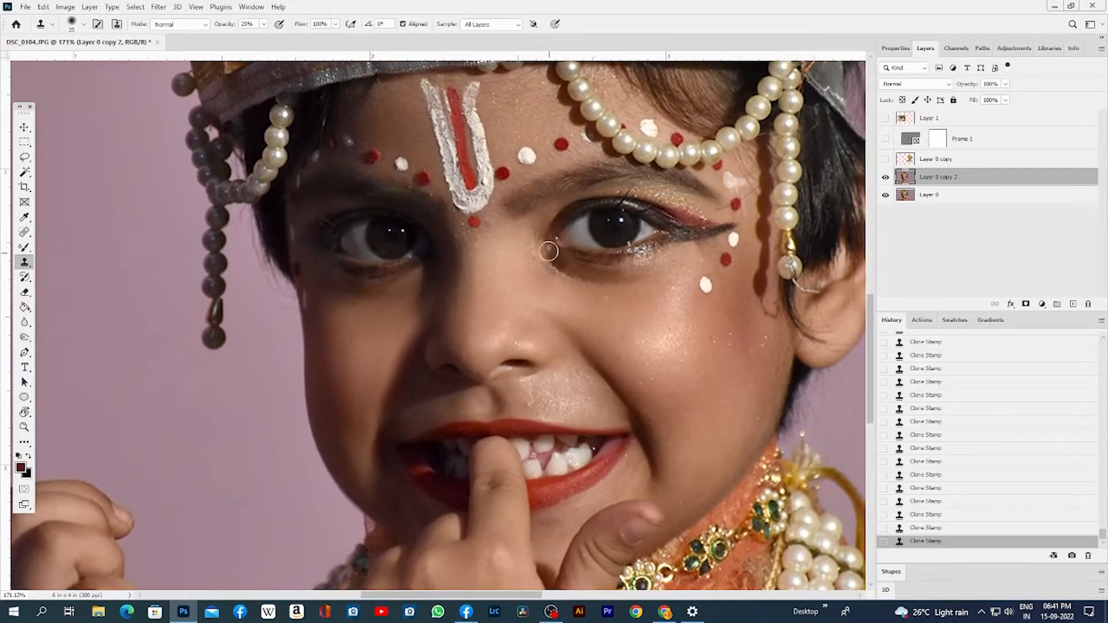
Enlarge the Clone Stamp brush to 80 px and clone smooth skin over the glitter specks on the brighter cheek
{"action": "left_click_drag", "start_coordinate": [549, 251], "coordinate": [545, 226]}
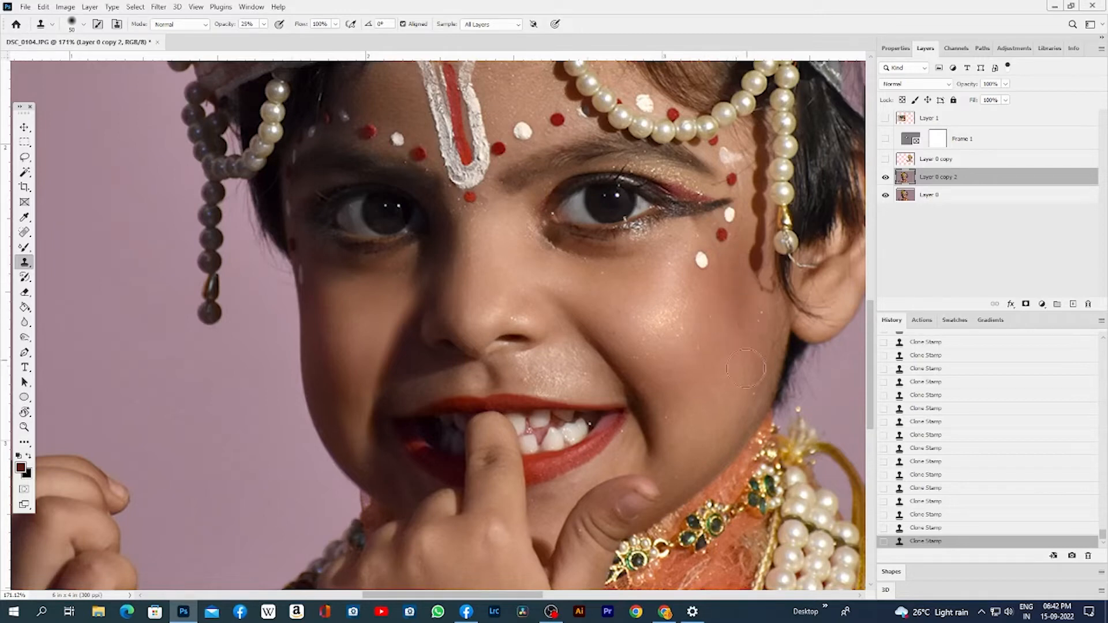
{"action": "key", "text": "bracketright"}
{"action": "key", "text": "bracketright"}
{"action": "key", "text": "bracketright"}
{"action": "left_click", "coordinate": [678, 345]}
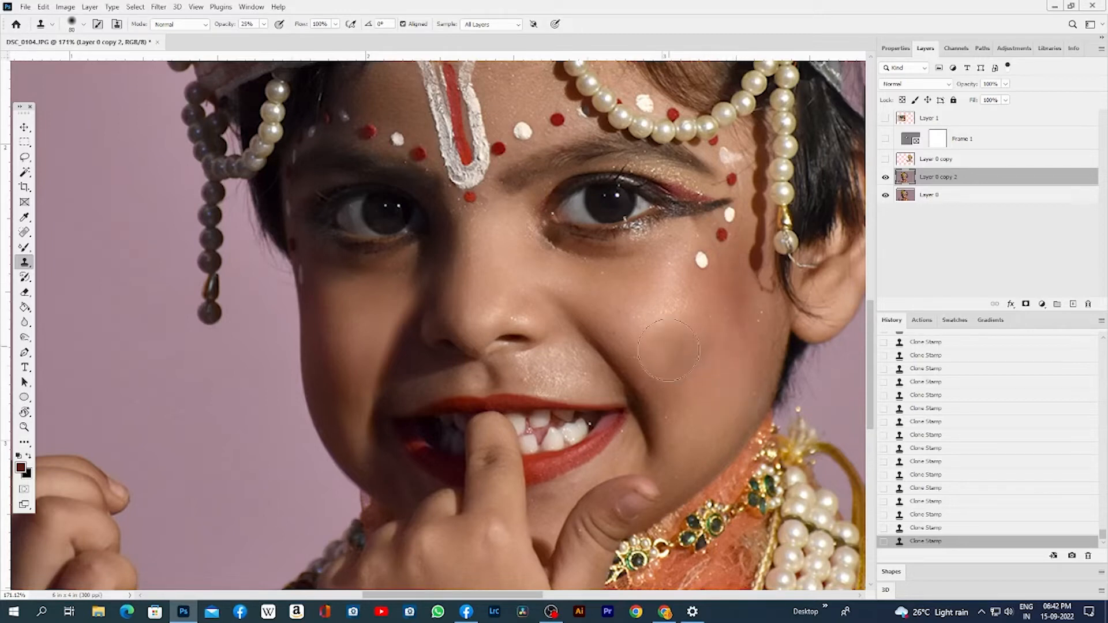
{"action": "left_click", "coordinate": [656, 369], "text": "alt"}
{"action": "left_click_drag", "start_coordinate": [660, 380], "coordinate": [663, 393]}
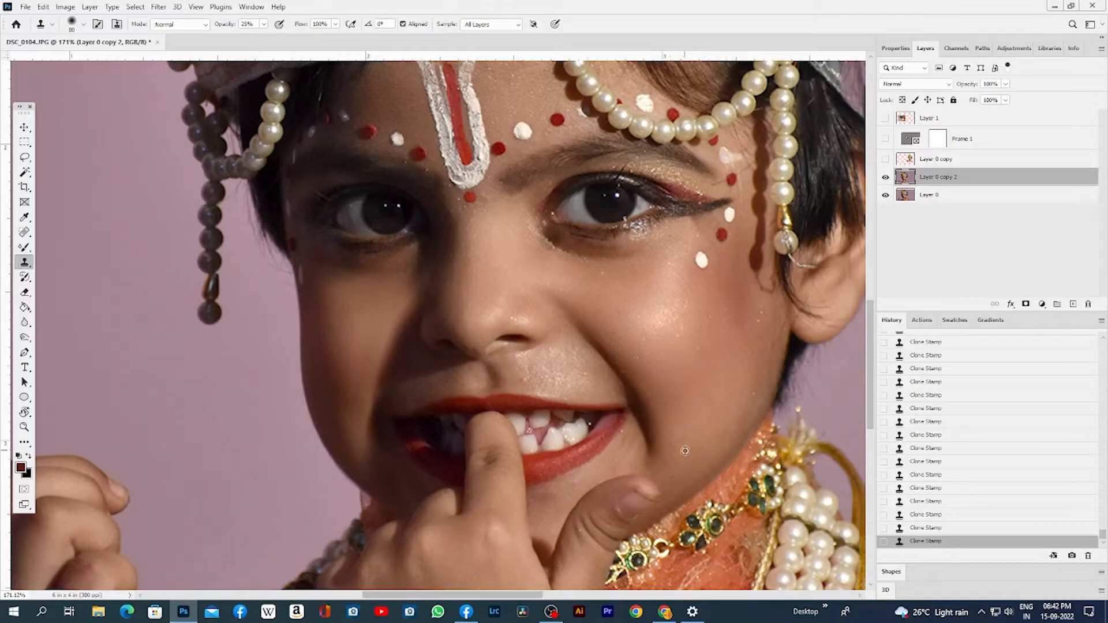
{"action": "left_click", "coordinate": [709, 335], "text": "alt"}
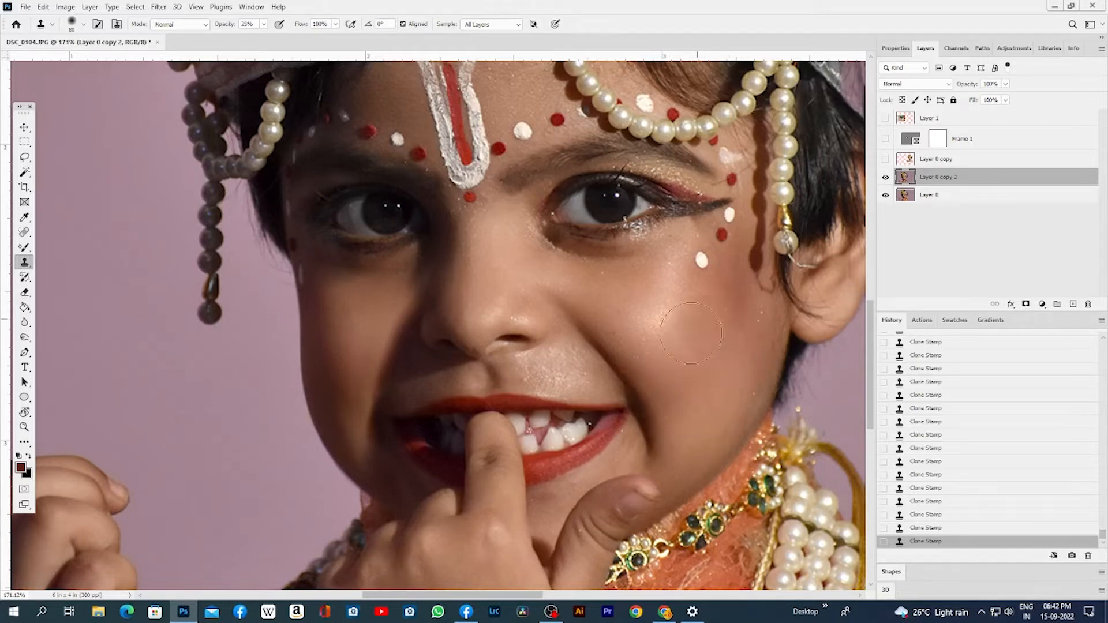
{"action": "left_click", "coordinate": [691, 334]}
{"action": "left_click", "coordinate": [679, 334]}
Toggle the visibility of Layer 0 copy 2 repeatedly to compare the retouched skin with the original, leaving the layer visible
{"action": "left_click", "coordinate": [884, 179]}
{"action": "left_click", "coordinate": [884, 179]}
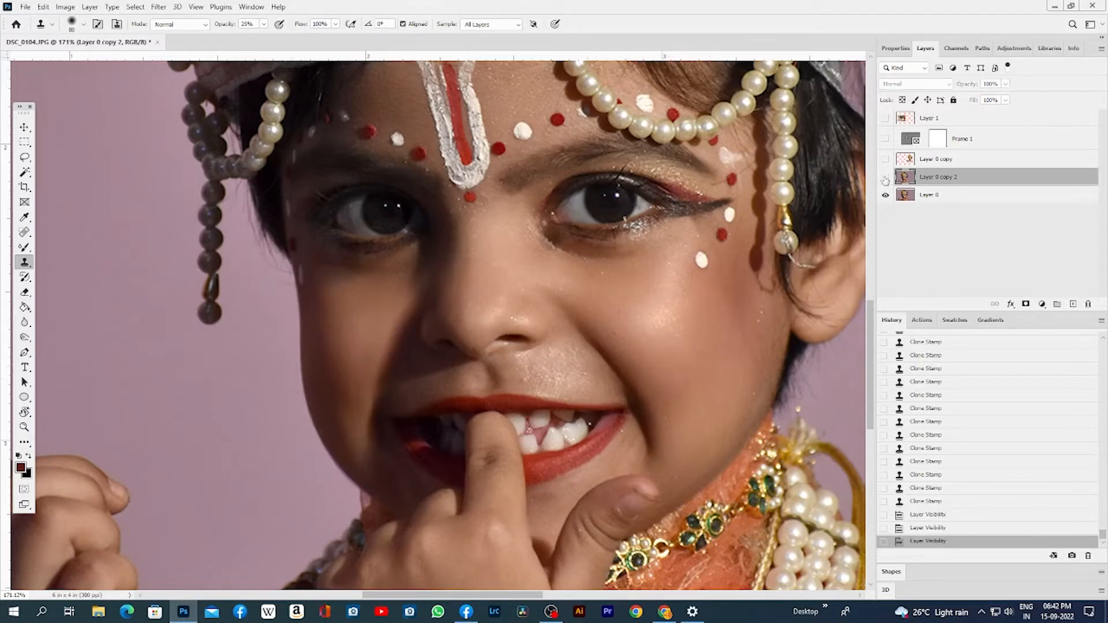
{"action": "left_click", "coordinate": [885, 179]}
{"action": "left_click", "coordinate": [884, 179]}
{"action": "left_click", "coordinate": [884, 179]}
{"action": "left_click", "coordinate": [884, 179]}
{"action": "left_click", "coordinate": [884, 179]}
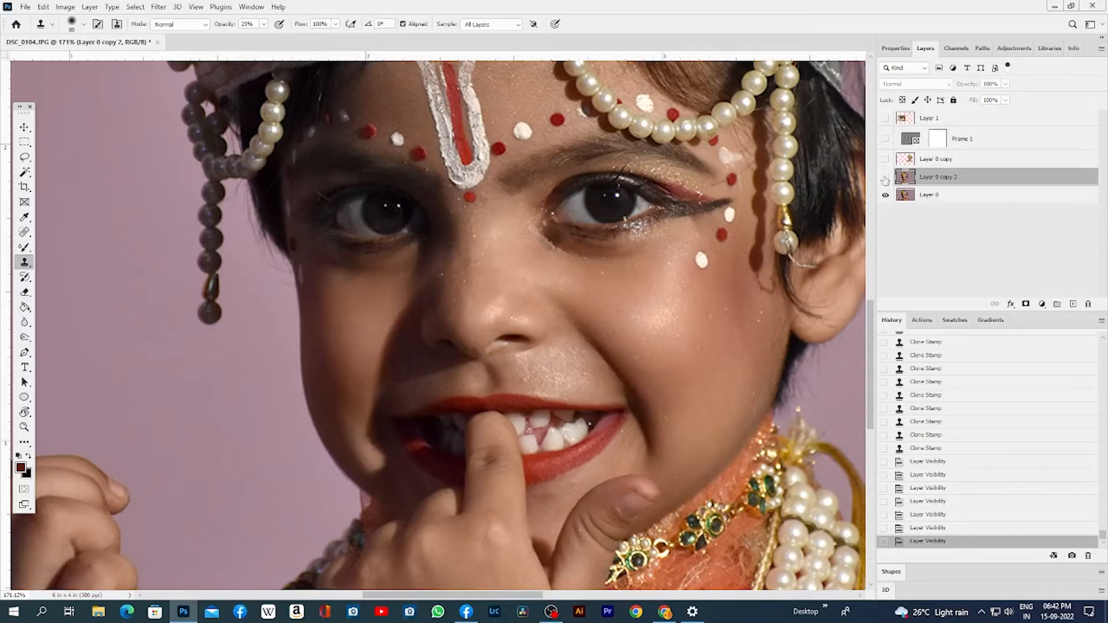
{"action": "left_click", "coordinate": [884, 179]}
{"action": "left_click", "coordinate": [885, 179]}
{"action": "left_click", "coordinate": [885, 178]}
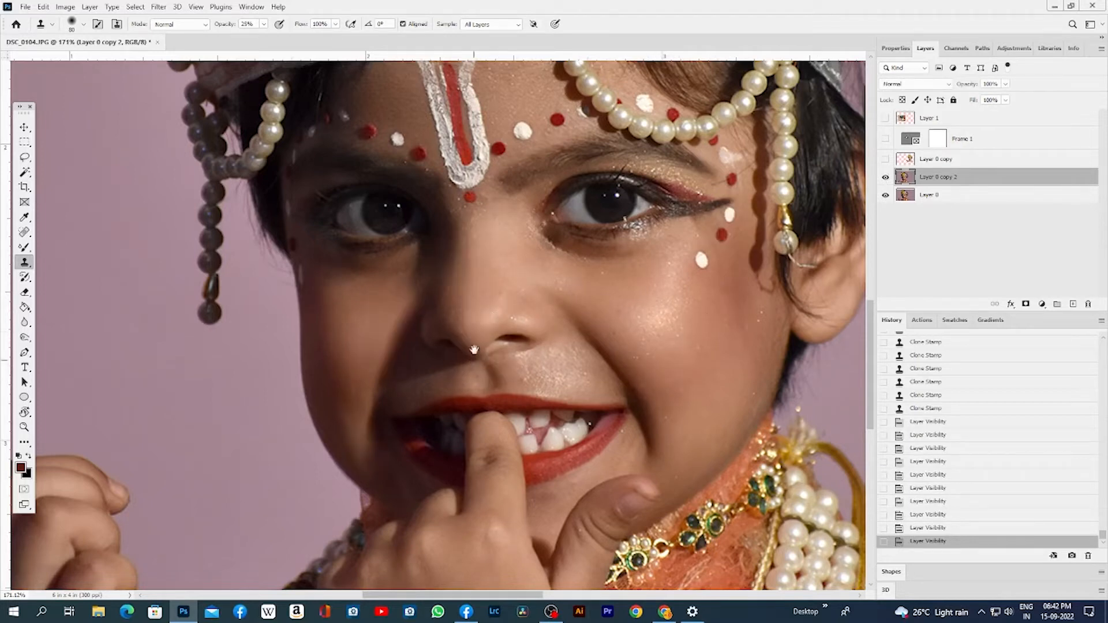
Reduce the Clone Stamp brush to 45 px and clone out the specks above the upper lip on the brighter side
{"action": "scroll", "coordinate": [554, 323], "scroll_direction": "down", "scroll_amount": 2}
{"action": "key", "text": "bracketleft"}
{"action": "key", "text": "bracketleft"}
{"action": "key", "text": "bracketleft"}
{"action": "key", "text": "bracketleft"}
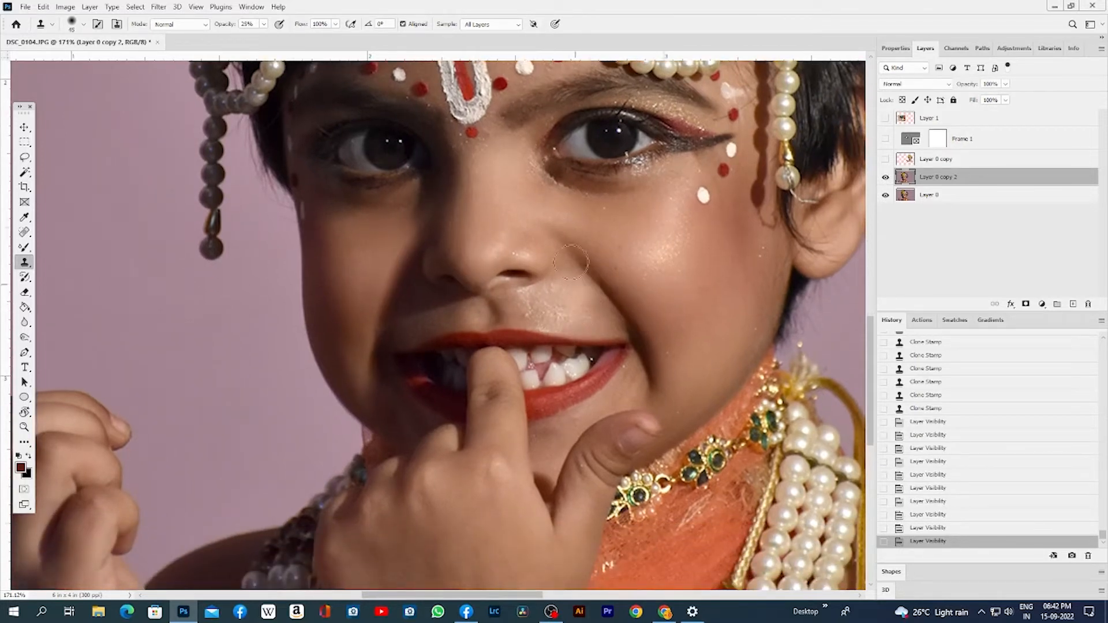
{"action": "left_click", "coordinate": [577, 311]}
{"action": "left_click", "coordinate": [579, 307]}
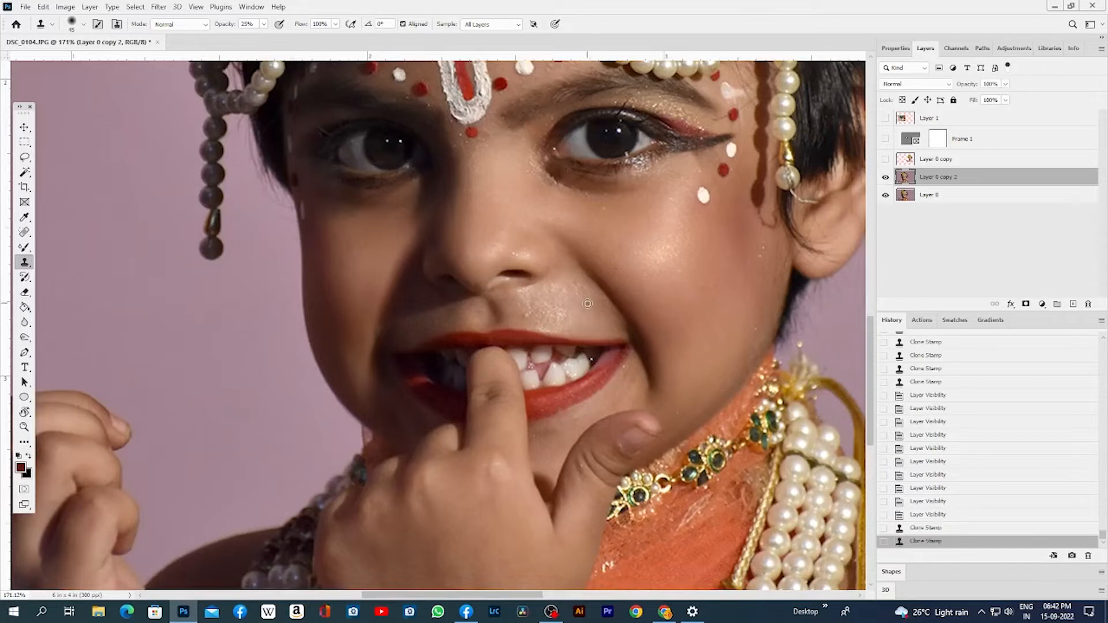
{"action": "left_click", "coordinate": [580, 304]}
{"action": "left_click", "coordinate": [579, 302]}
{"action": "left_click", "coordinate": [575, 300]}
{"action": "left_click", "coordinate": [552, 289]}
{"action": "left_click", "coordinate": [561, 290]}
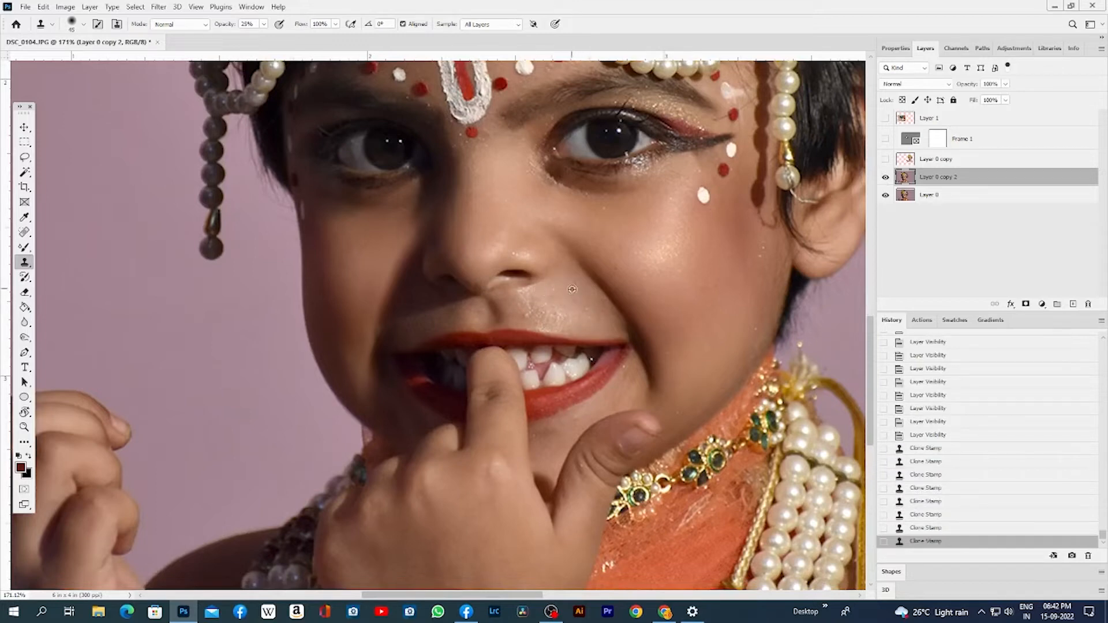
Continue cloning smooth skin across the shiny area between the nostril and the upper lip
{"action": "left_click", "coordinate": [577, 288]}
{"action": "left_click", "coordinate": [565, 314]}
{"action": "left_click", "coordinate": [568, 318]}
{"action": "left_click", "coordinate": [543, 312]}
{"action": "left_click", "coordinate": [541, 304]}
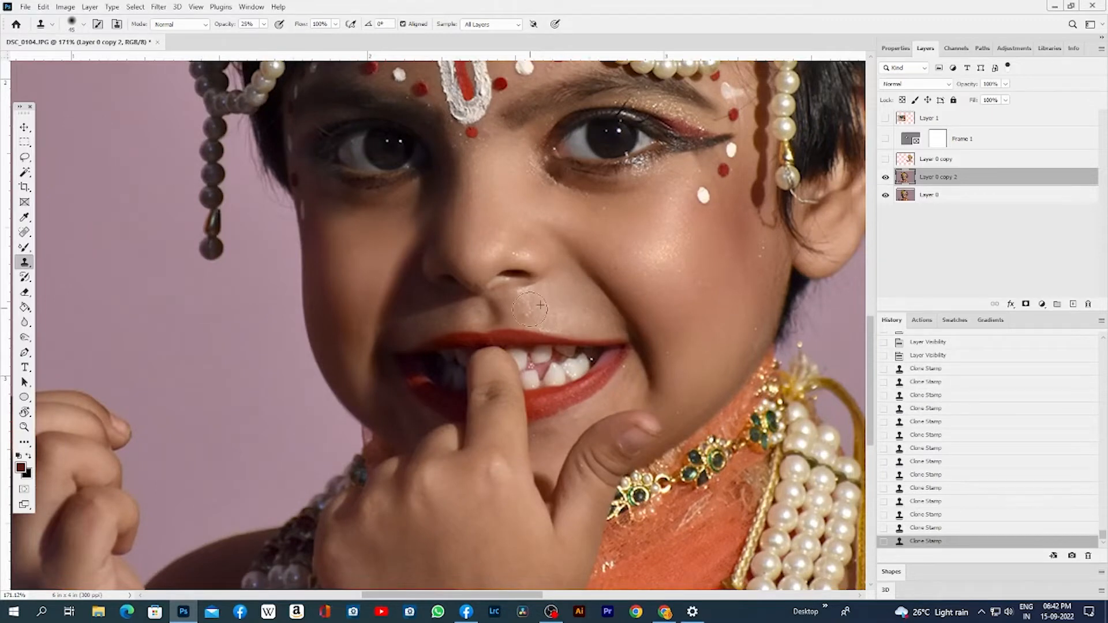
{"action": "left_click", "coordinate": [529, 311]}
{"action": "left_click", "coordinate": [528, 314]}
Undo the last stamp and clone matching skin along the shadowed side above the upper lip, resampling between dabs
{"action": "scroll", "coordinate": [571, 301], "scroll_direction": "left", "scroll_amount": 2}
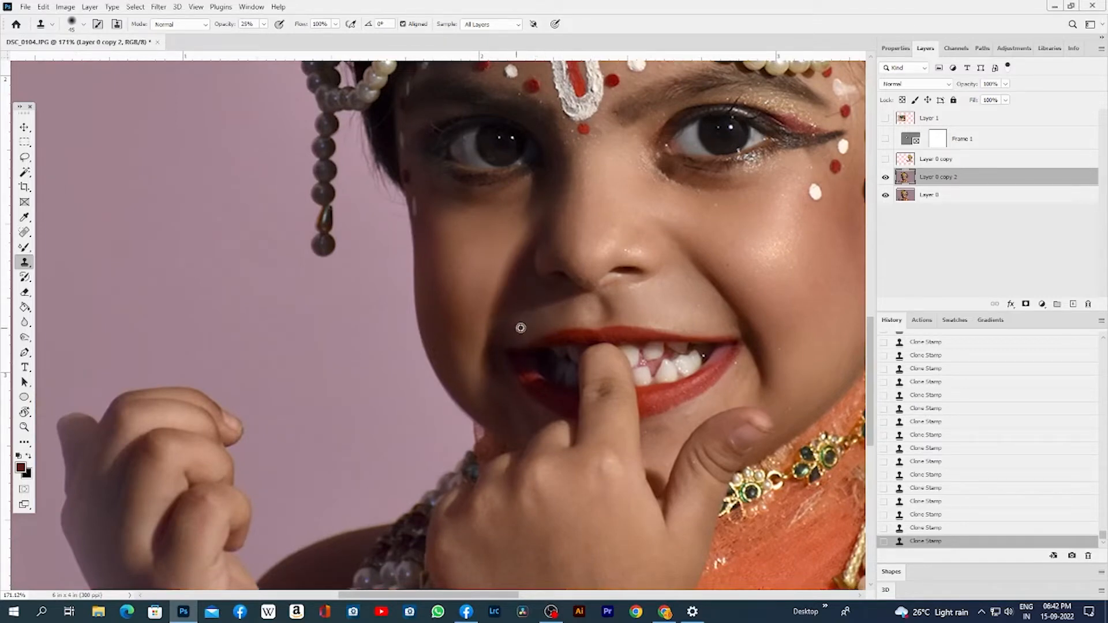
{"action": "key", "text": "ctrl+z"}
{"action": "left_click", "coordinate": [567, 315], "text": "alt"}
{"action": "left_click", "coordinate": [560, 317]}
{"action": "left_click", "coordinate": [550, 318], "text": "alt"}
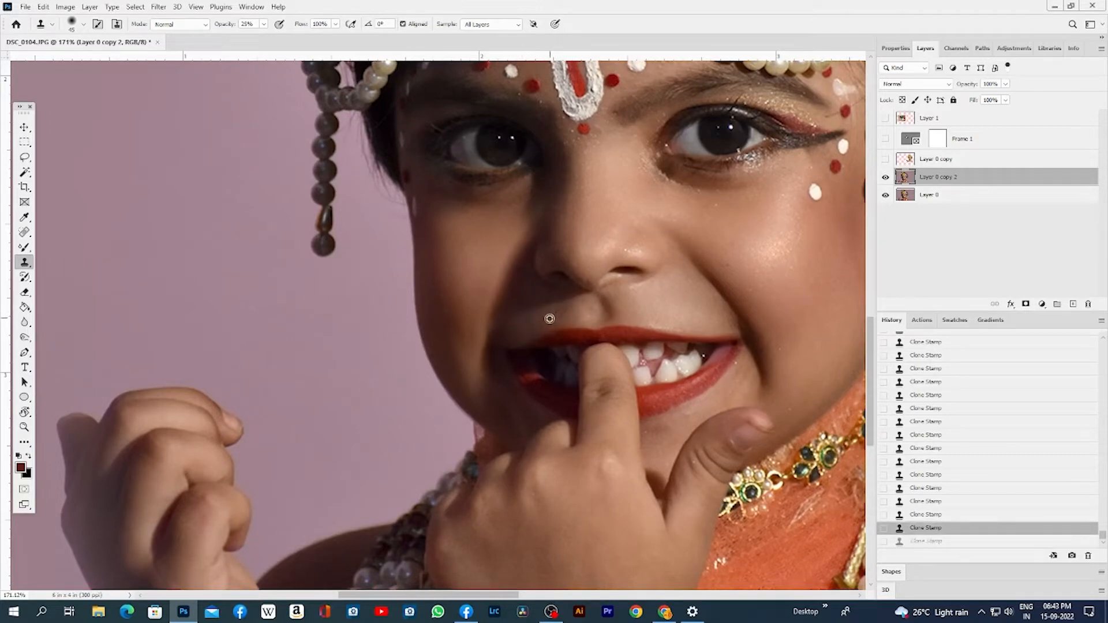
{"action": "left_click", "coordinate": [543, 319]}
{"action": "left_click", "coordinate": [537, 321], "text": "alt"}
{"action": "left_click", "coordinate": [533, 321]}
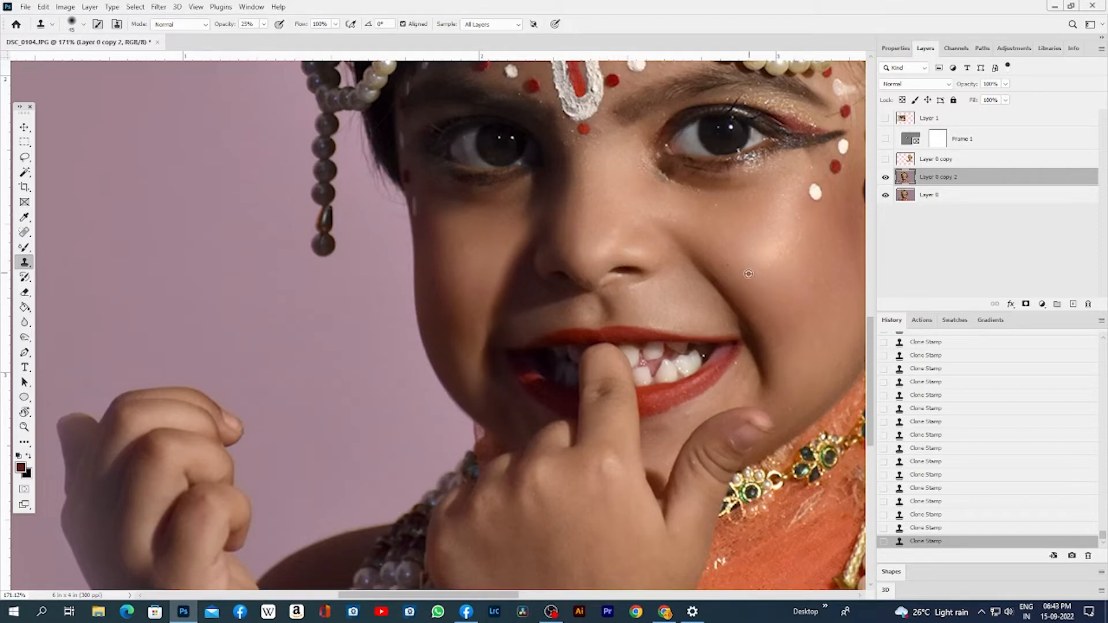
Clone out the remaining specks beneath the inner corner of the brighter eye, using a slightly smaller brush
{"action": "scroll", "coordinate": [716, 322], "scroll_direction": "down", "scroll_amount": 4}
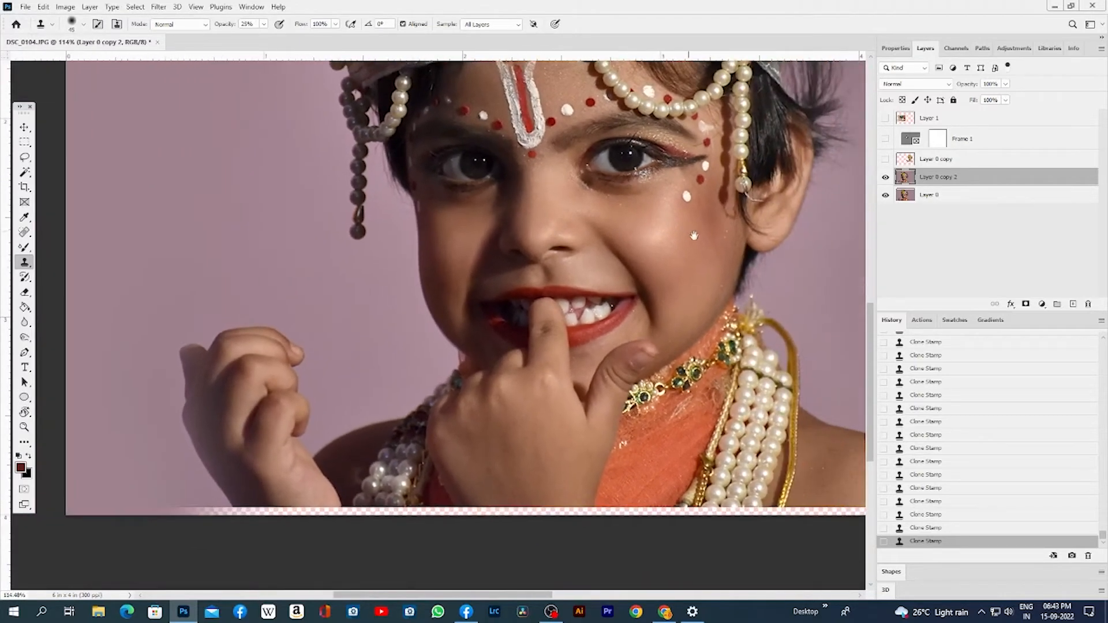
{"action": "scroll", "coordinate": [611, 243], "scroll_direction": "up", "scroll_amount": 3}
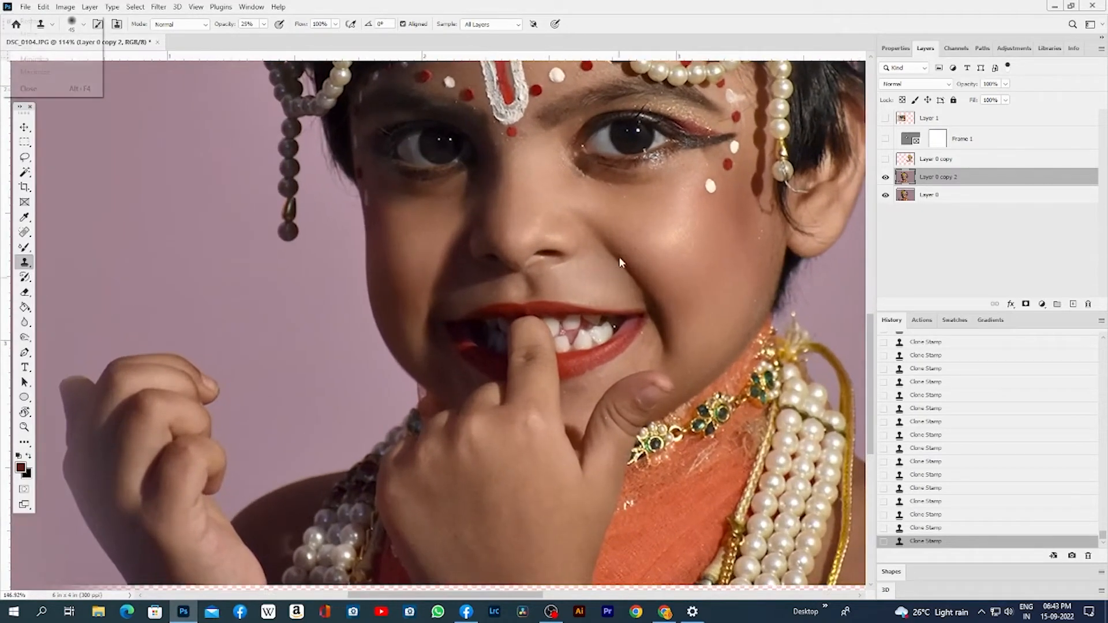
{"action": "mouse_move", "coordinate": [609, 181]}
{"action": "left_mouse_down"}
{"action": "mouse_move", "coordinate": [618, 173]}
{"action": "mouse_move", "coordinate": [613, 185]}
{"action": "left_mouse_up"}
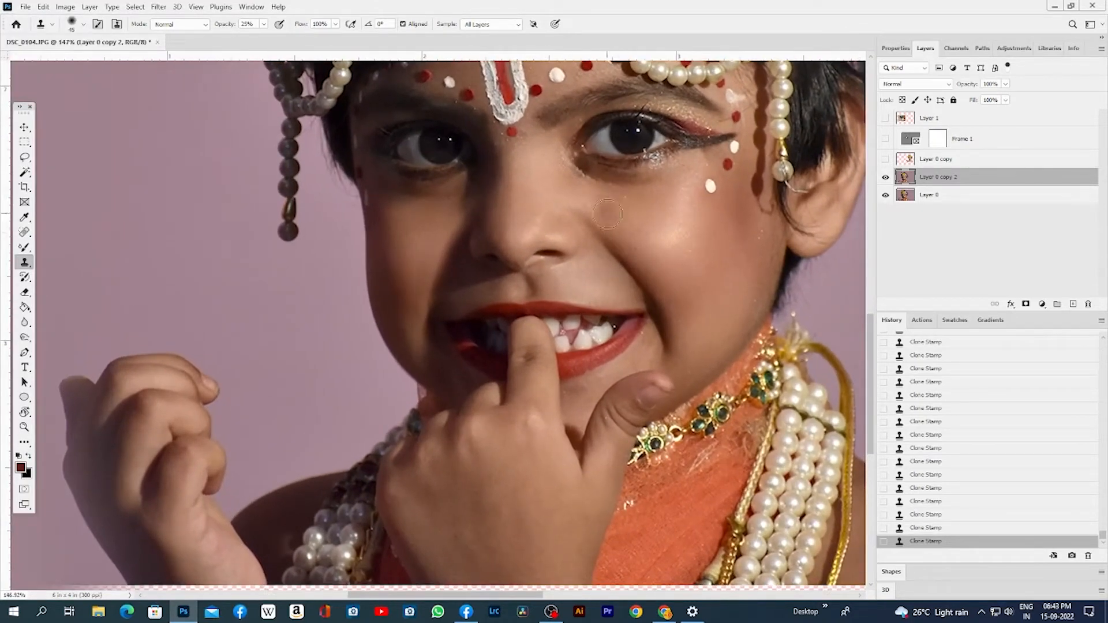
{"action": "key", "text": "bracketleft"}
{"action": "left_click_drag", "start_coordinate": [585, 171], "coordinate": [637, 244]}
Clear the Magic Wand selection and switch to the Quick Selection tool with the whole face in view
{"action": "key", "text": "z"}
{"action": "left_click_drag", "start_coordinate": [660, 190], "coordinate": [539, 325]}
{"action": "key", "text": "w"}
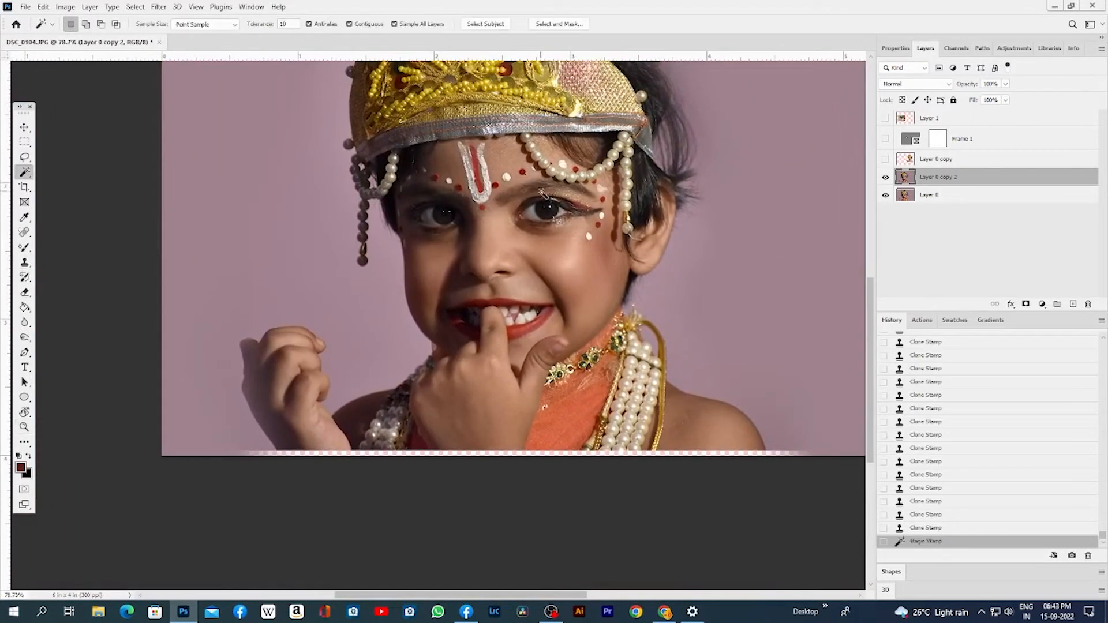
{"action": "key", "text": "ctrl+d"}
{"action": "right_click", "coordinate": [25, 173]}
{"action": "left_click", "coordinate": [70, 186]}
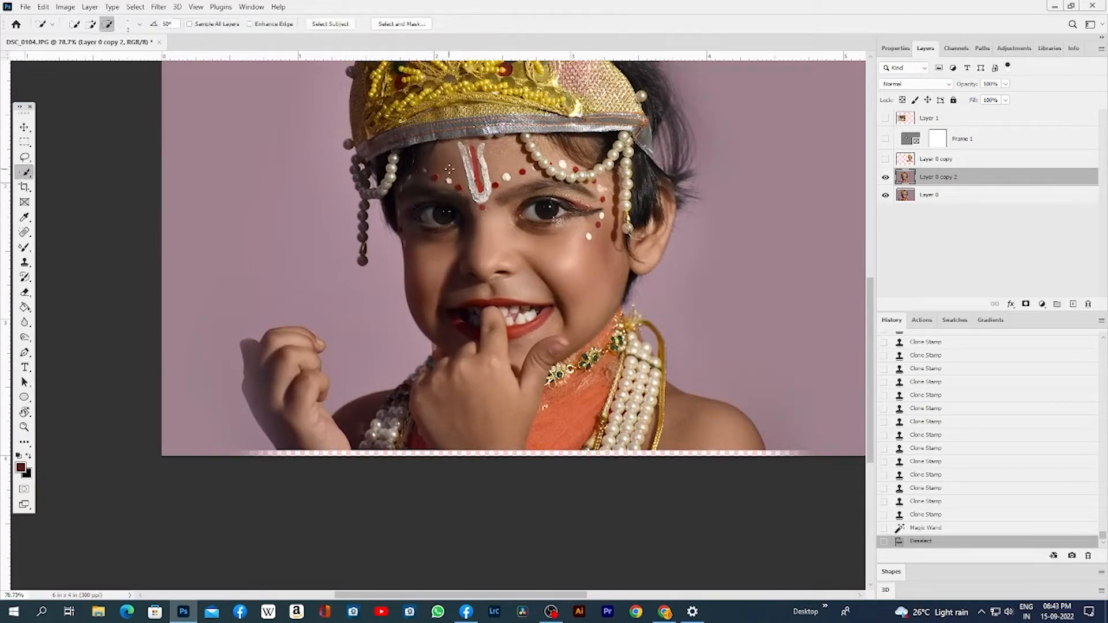
{"action": "left_click_drag", "start_coordinate": [577, 246], "coordinate": [522, 186]}
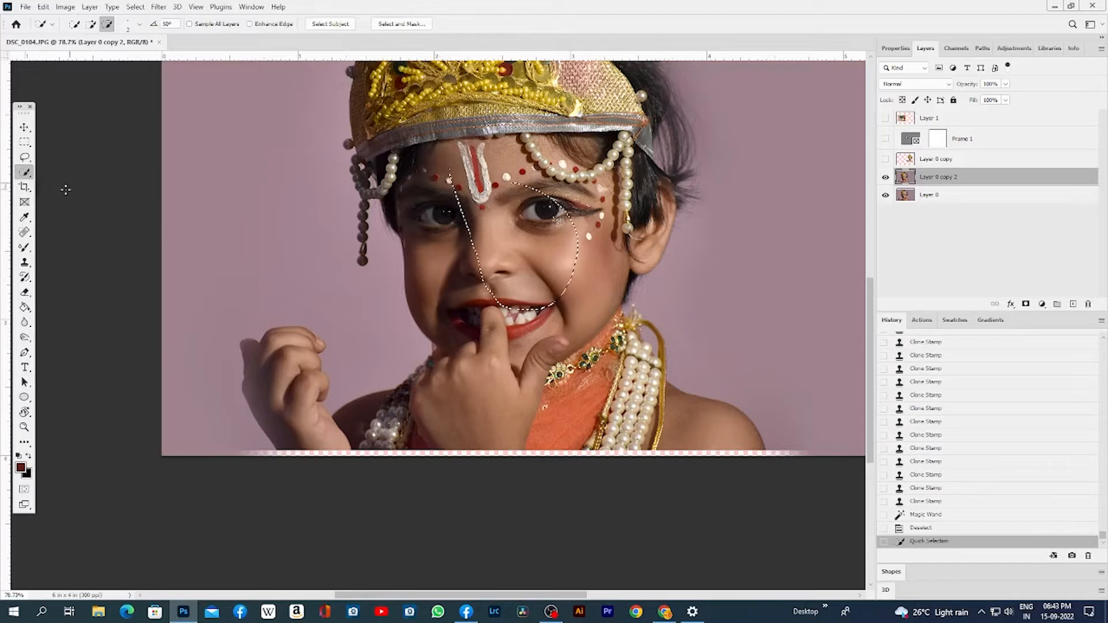
{"action": "key", "text": "ctrl+d"}
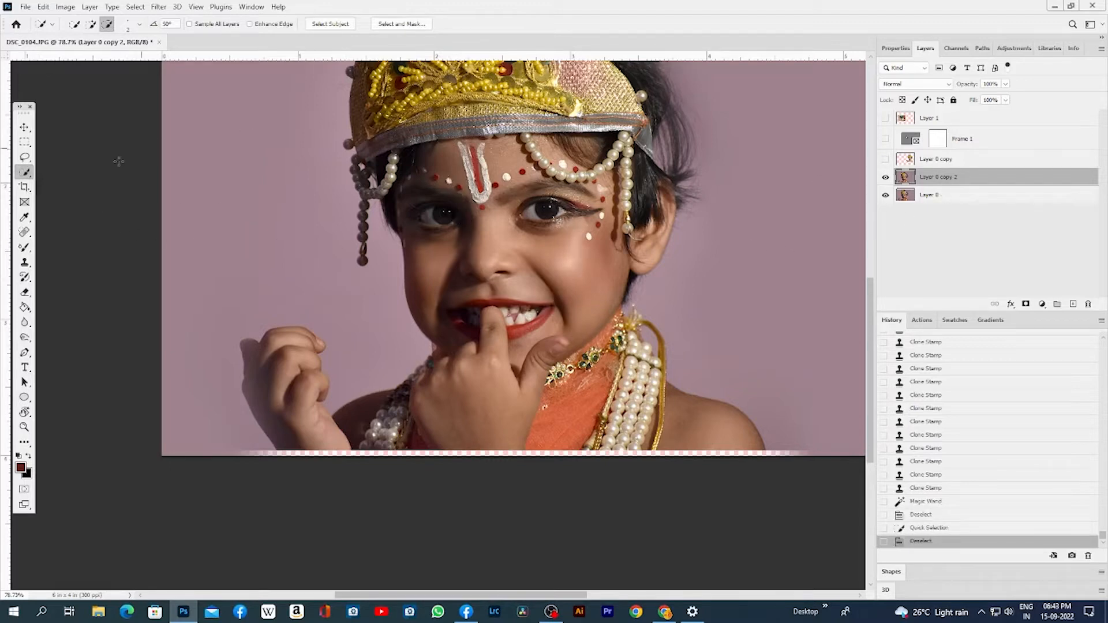
{"action": "right_click", "coordinate": [26, 175]}
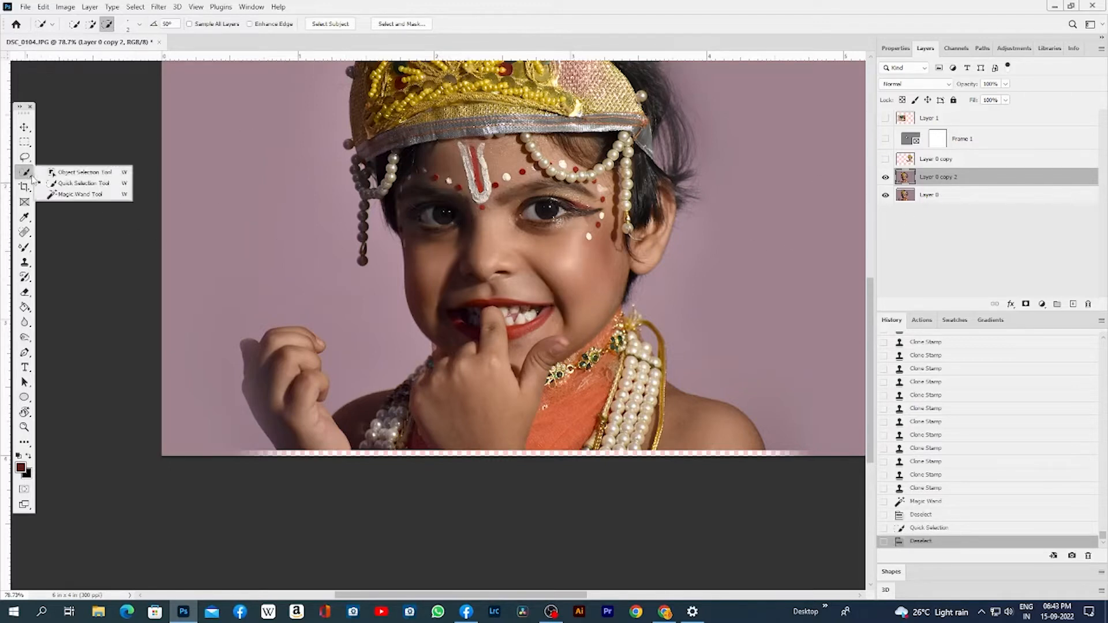
{"action": "left_click", "coordinate": [69, 182]}
{"action": "left_click_drag", "start_coordinate": [542, 275], "coordinate": [540, 180]}
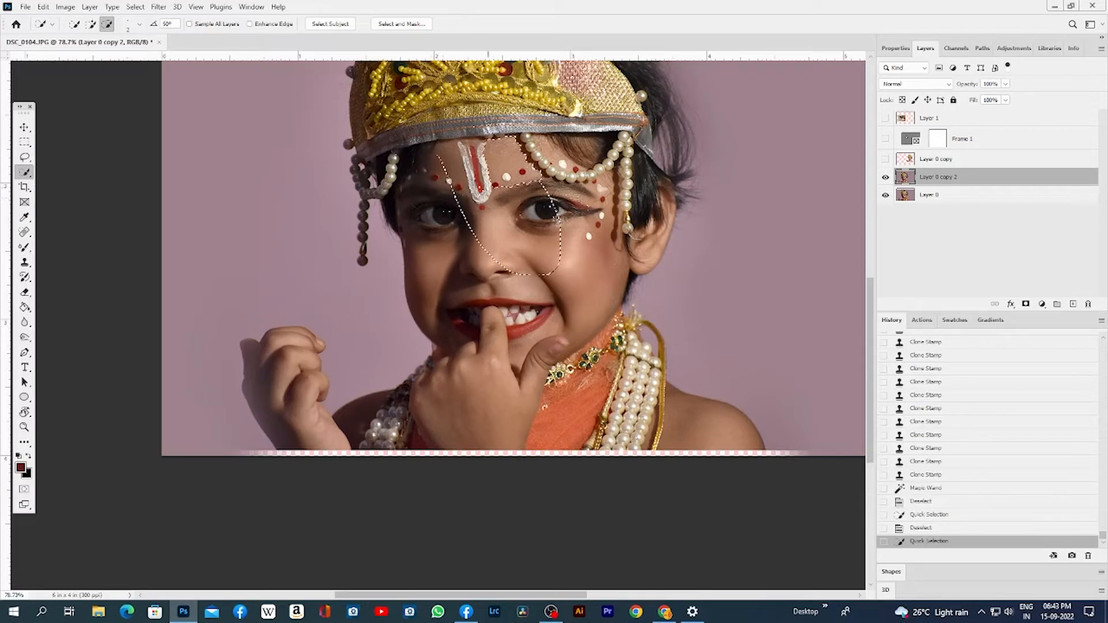
Set the Quick Selection brush angle to 80° and replace the current selection with one covering the child's face
{"action": "left_click_drag", "start_coordinate": [174, 23], "coordinate": [144, 22]}
{"action": "key", "text": "ctrl+d"}
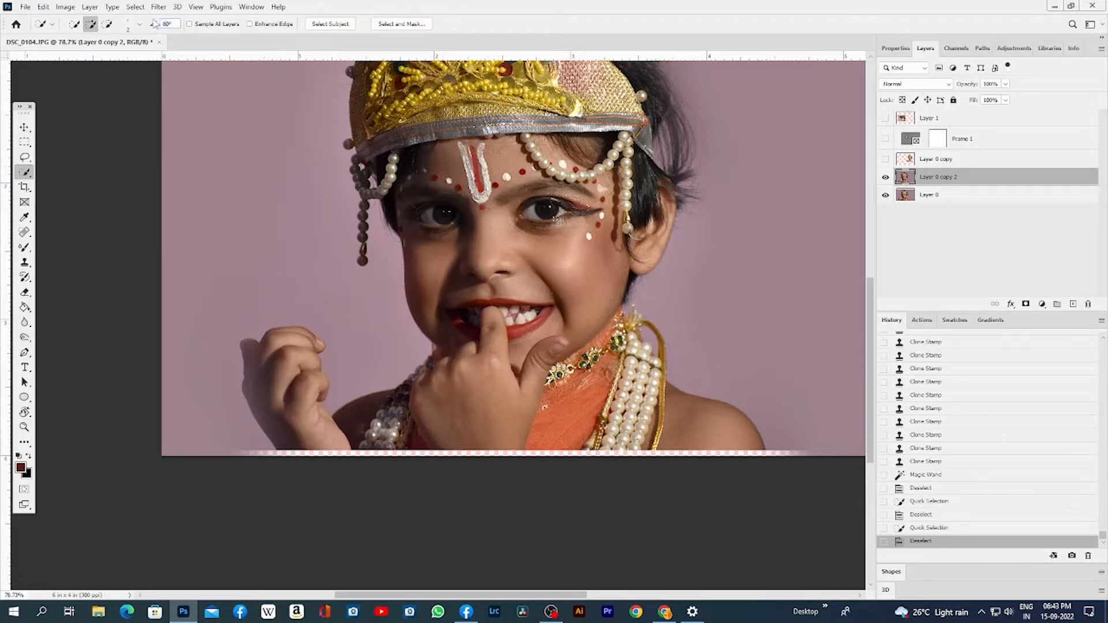
{"action": "mouse_move", "coordinate": [450, 157]}
{"action": "left_mouse_down"}
{"action": "mouse_move", "coordinate": [521, 276]}
{"action": "mouse_move", "coordinate": [545, 289]}
{"action": "left_mouse_up"}
{"action": "left_click_drag", "start_coordinate": [485, 223], "coordinate": [446, 288]}
{"action": "mouse_move", "coordinate": [490, 323]}
{"action": "left_mouse_down"}
{"action": "mouse_move", "coordinate": [513, 322]}
{"action": "mouse_move", "coordinate": [470, 248]}
{"action": "left_mouse_up"}
{"action": "left_click_drag", "start_coordinate": [446, 287], "coordinate": [463, 212]}
Enlarge the Quick Selection brush and extend the selection over the mouth, the hand at the mouth and the neck
{"action": "left_click", "coordinate": [107, 24]}
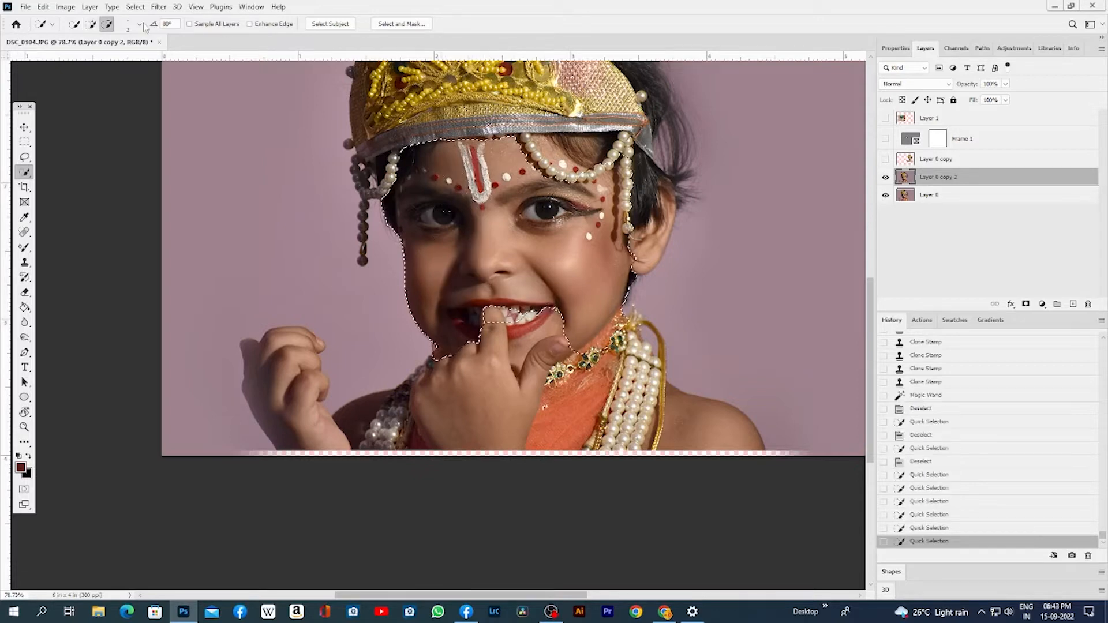
{"action": "left_click", "coordinate": [140, 25]}
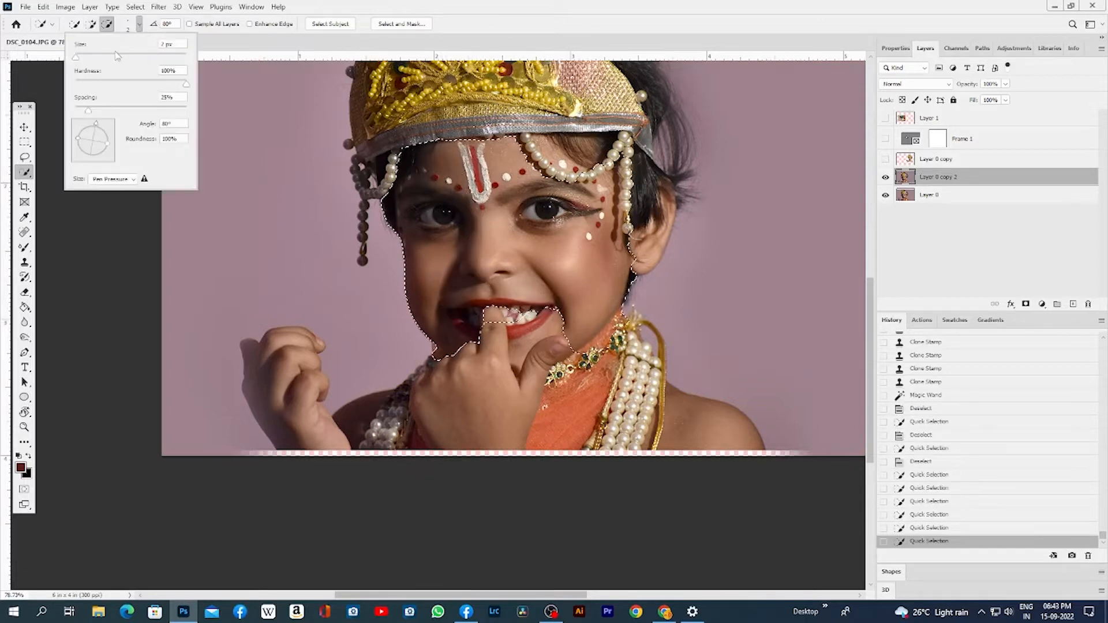
{"action": "left_click_drag", "start_coordinate": [75, 57], "coordinate": [124, 59]}
{"action": "left_click_drag", "start_coordinate": [483, 294], "coordinate": [489, 315]}
{"action": "left_click_drag", "start_coordinate": [557, 350], "coordinate": [525, 240]}
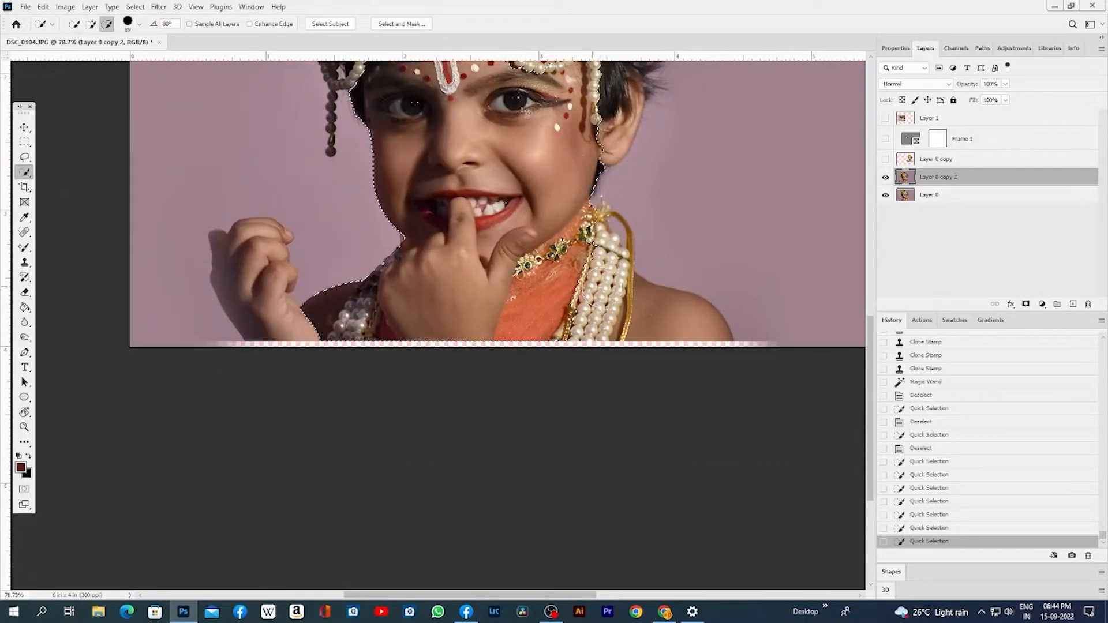
Extend the selection over the bare shoulder beside the pearl necklace, the ear and the raised hand
{"action": "left_click_drag", "start_coordinate": [600, 300], "coordinate": [665, 325]}
{"action": "left_click_drag", "start_coordinate": [574, 253], "coordinate": [589, 263]}
{"action": "mouse_move", "coordinate": [594, 121]}
{"action": "left_mouse_down"}
{"action": "mouse_move", "coordinate": [593, 247]}
{"action": "mouse_move", "coordinate": [602, 253]}
{"action": "mouse_move", "coordinate": [612, 232]}
{"action": "left_mouse_up"}
{"action": "left_click_drag", "start_coordinate": [568, 180], "coordinate": [536, 187]}
{"action": "mouse_move", "coordinate": [294, 388]}
{"action": "left_mouse_down"}
{"action": "mouse_move", "coordinate": [255, 386]}
{"action": "mouse_move", "coordinate": [266, 439]}
{"action": "left_mouse_up"}
{"action": "key", "text": "alt"}
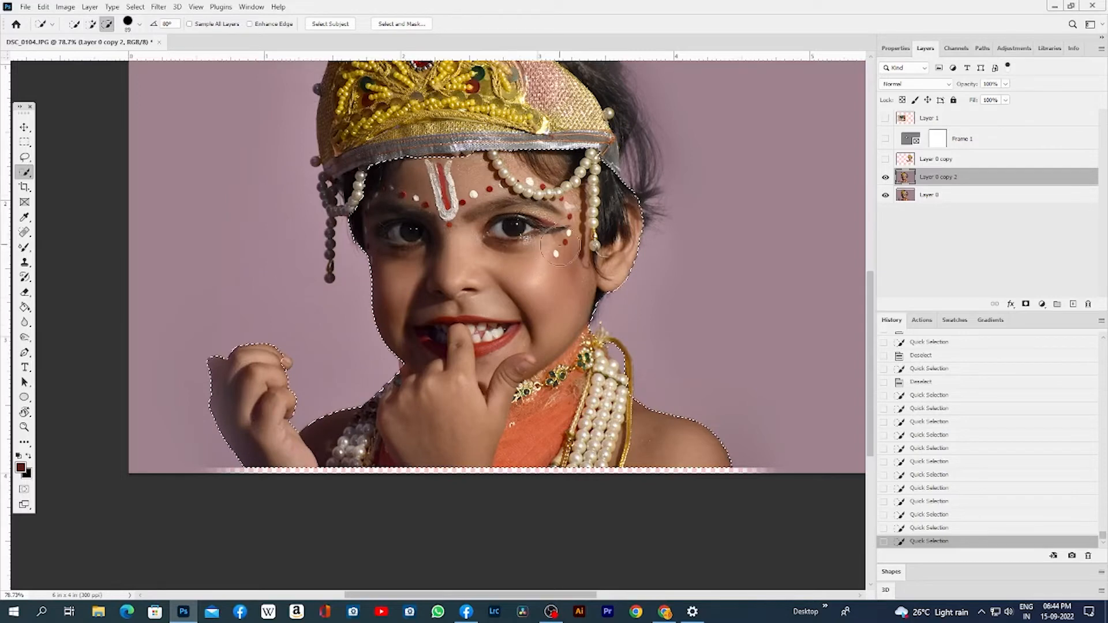
Feather the skin selection with a radius of 50 pixels
{"action": "key", "text": "m"}
{"action": "right_click", "coordinate": [544, 244]}
{"action": "left_click", "coordinate": [570, 272]}
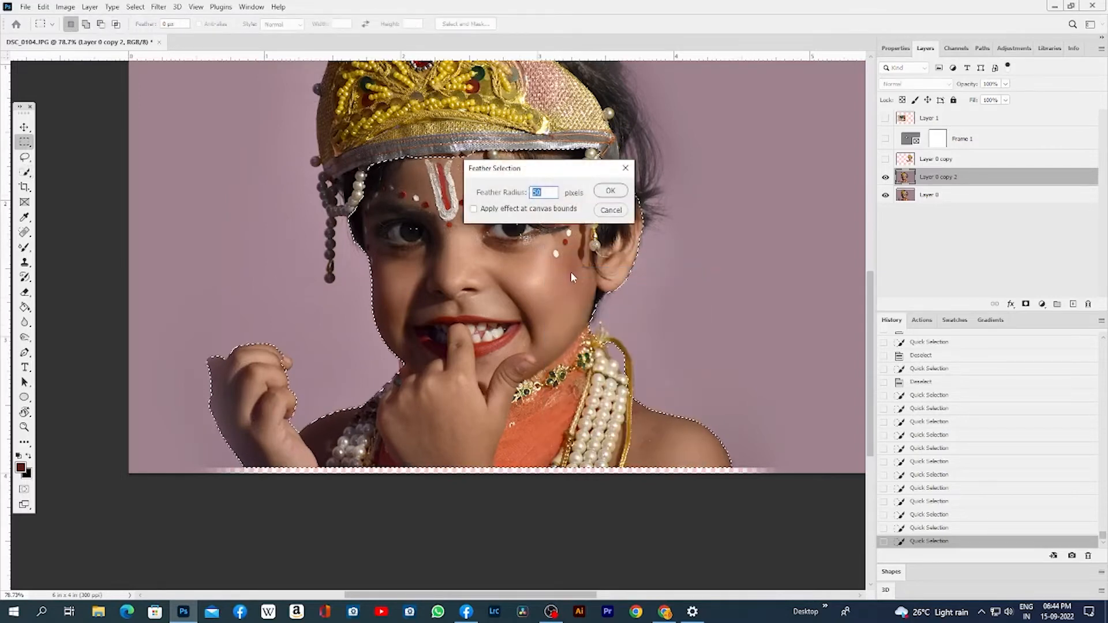
{"action": "key", "text": "Return"}
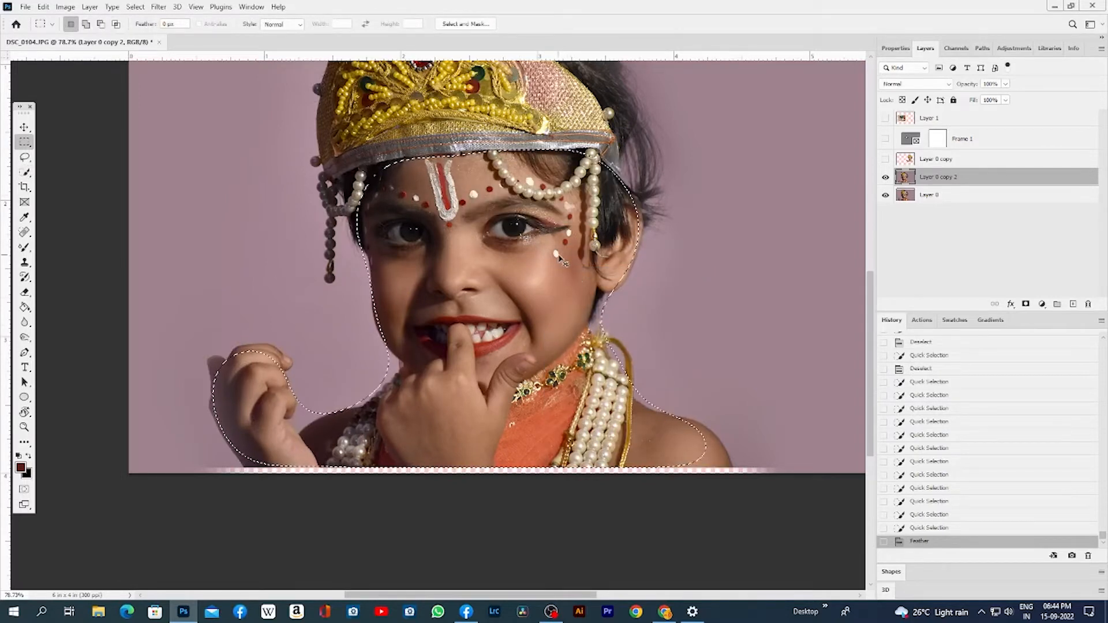
Brighten the selection with Curves, placing an RGB point at input 17, output 24 and a Red point at input 30, output 35
{"action": "key", "text": "ctrl+m"}
{"action": "left_click_drag", "start_coordinate": [618, 128], "coordinate": [695, 122]}
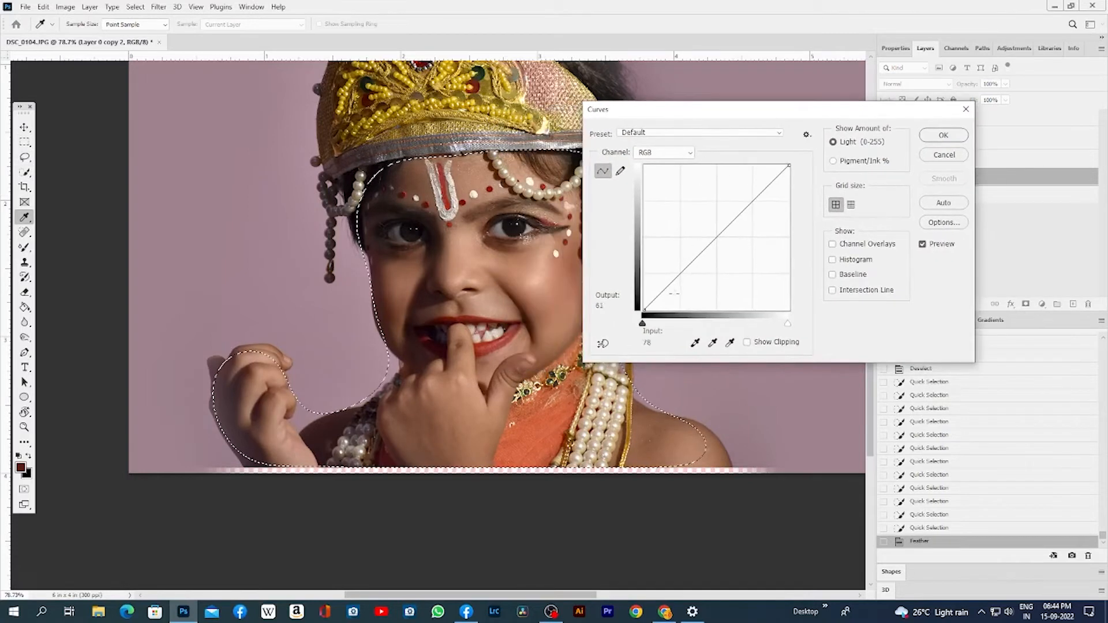
{"action": "left_click", "coordinate": [655, 298]}
{"action": "left_click_drag", "start_coordinate": [655, 298], "coordinate": [653, 296]}
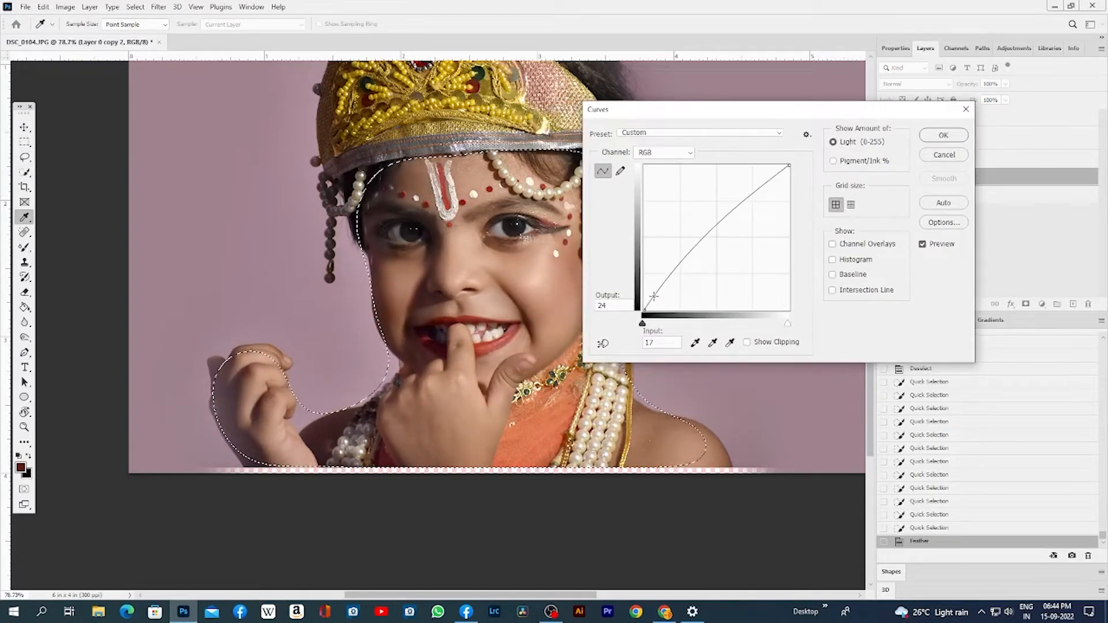
{"action": "left_click", "coordinate": [663, 152]}
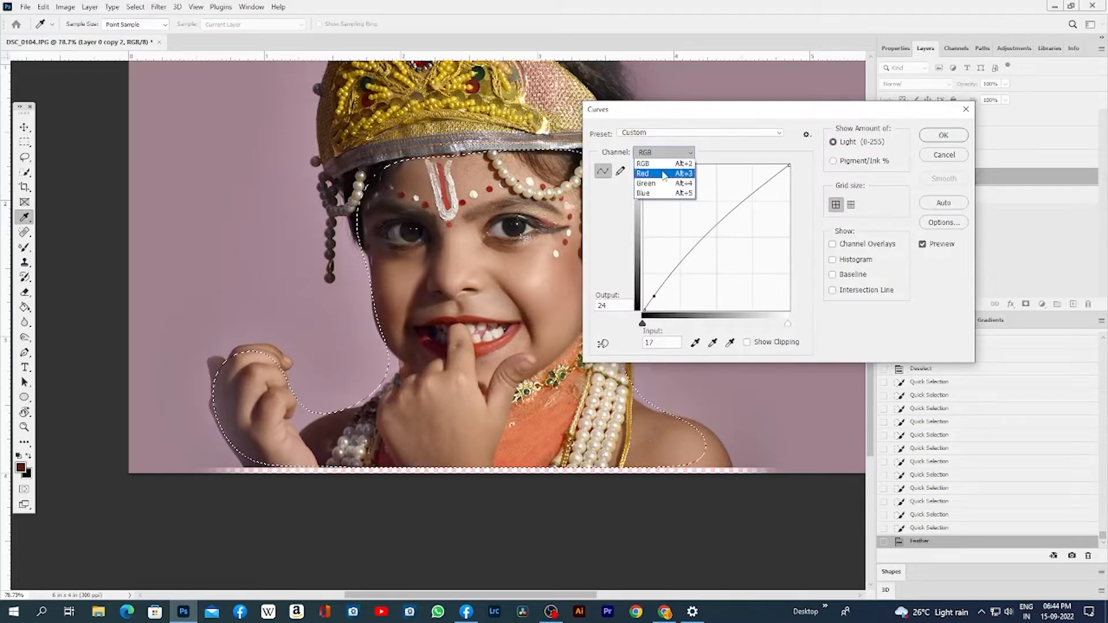
{"action": "left_click", "coordinate": [652, 164]}
{"action": "left_click", "coordinate": [661, 289]}
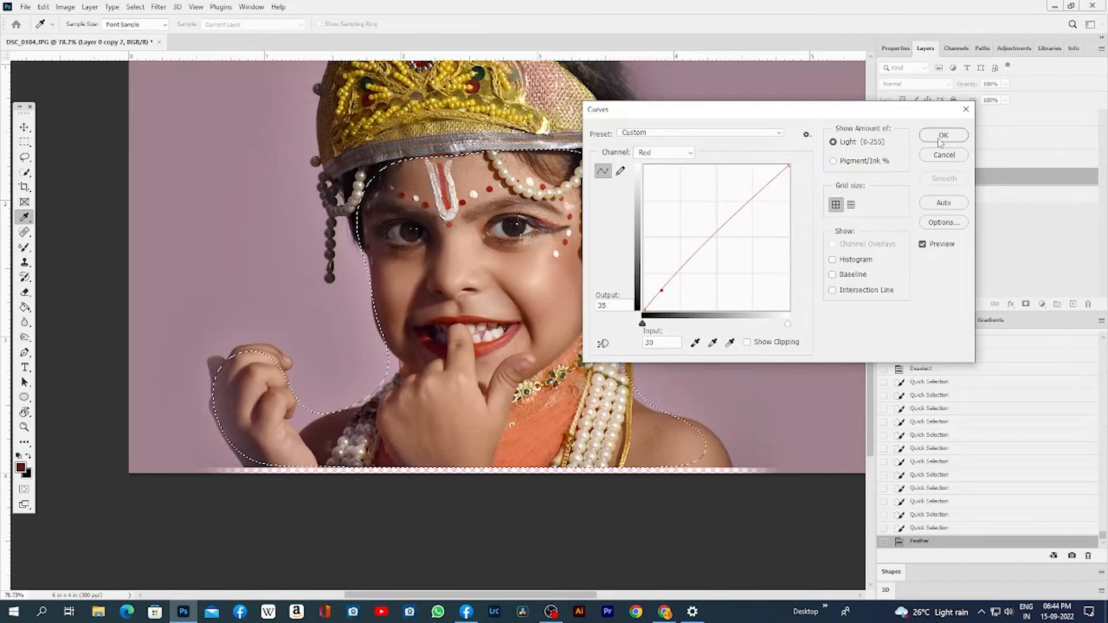
Set the RGB curve's white input to 236, black input to 2 and shadow point output to 25, apply Curves and deselect
{"action": "left_click_drag", "start_coordinate": [787, 165], "coordinate": [777, 165]}
{"action": "left_click", "coordinate": [676, 154]}
{"action": "left_click", "coordinate": [675, 164]}
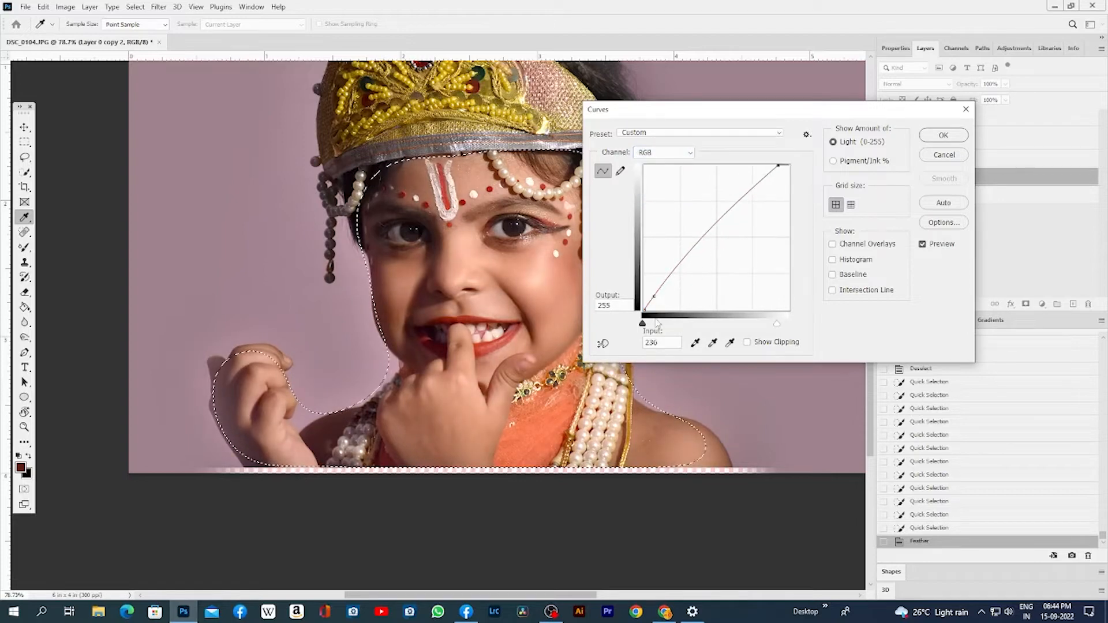
{"action": "left_click_drag", "start_coordinate": [642, 325], "coordinate": [643, 324]}
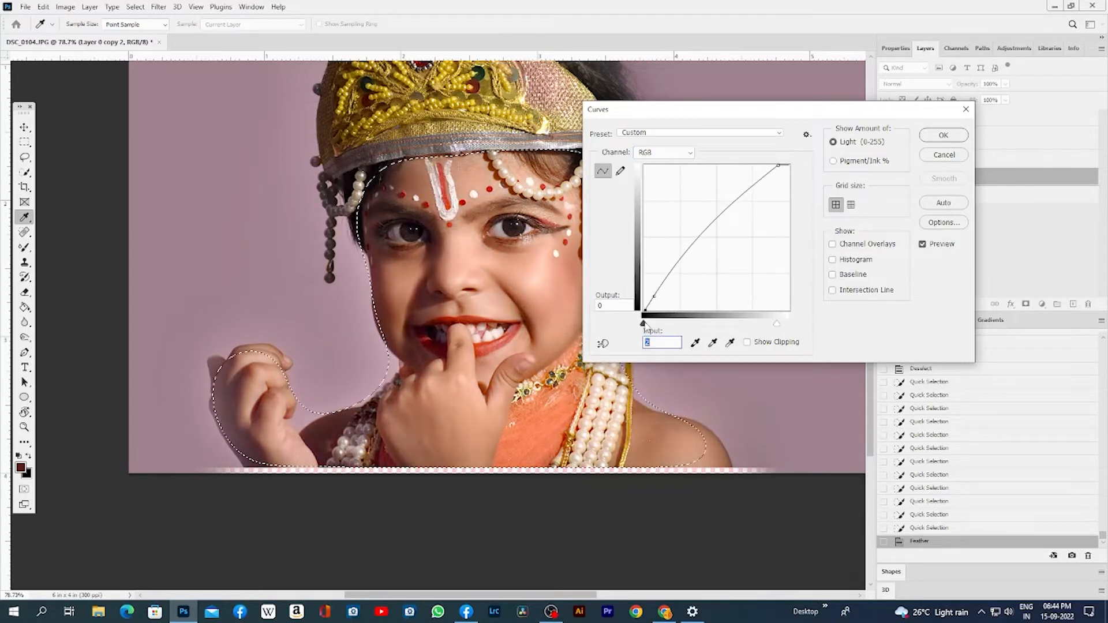
{"action": "left_click", "coordinate": [654, 295]}
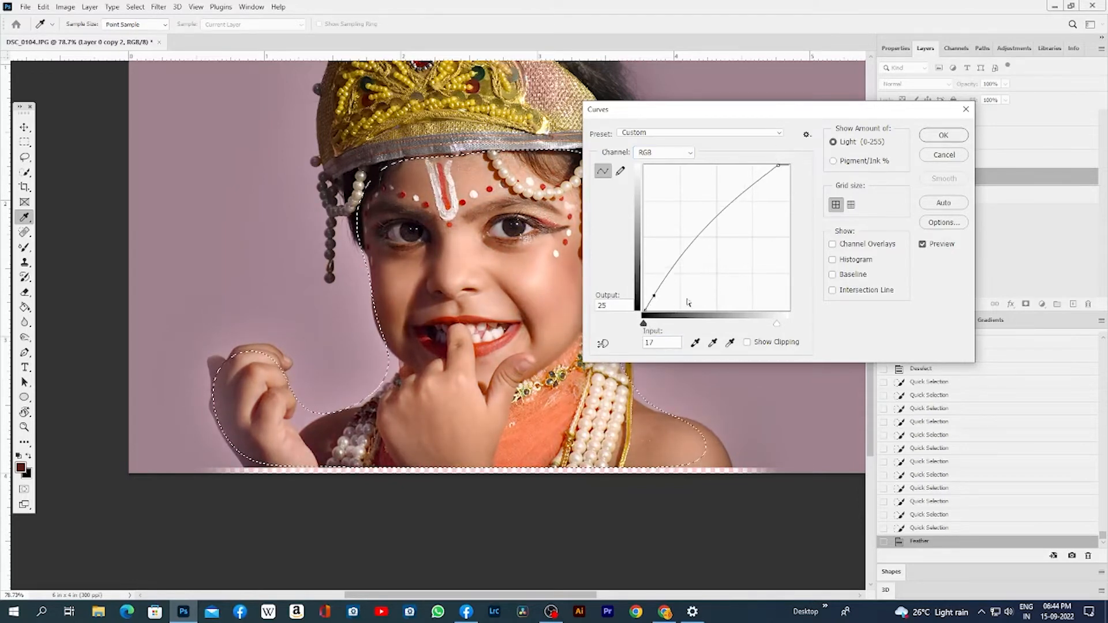
{"action": "left_click", "coordinate": [928, 245]}
{"action": "left_click", "coordinate": [928, 245]}
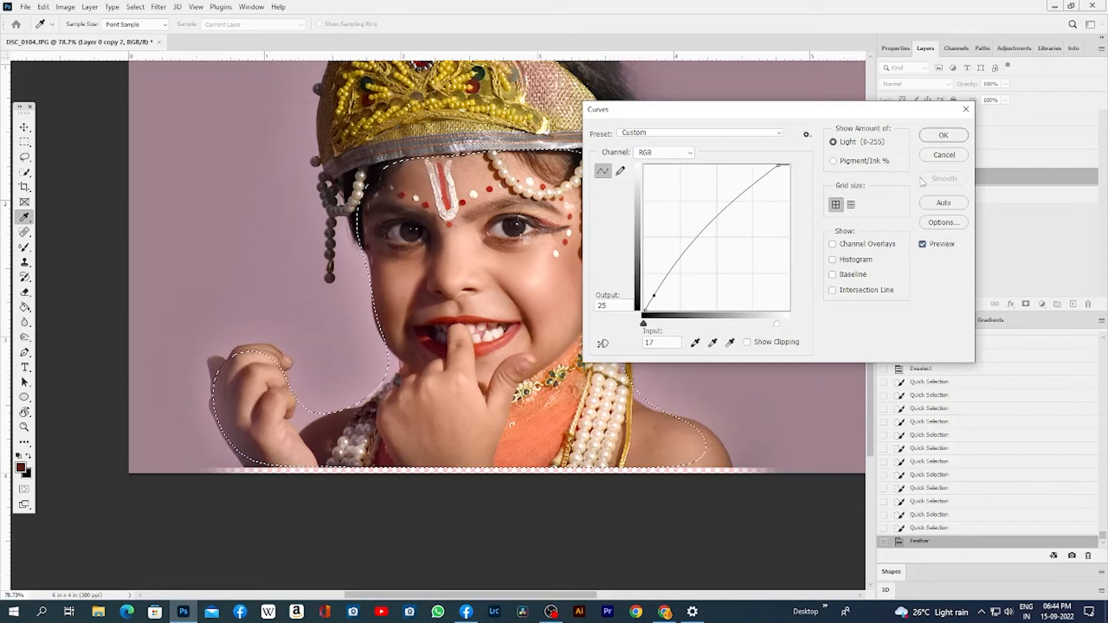
{"action": "left_click", "coordinate": [943, 135]}
{"action": "key", "text": "ctrl+d"}
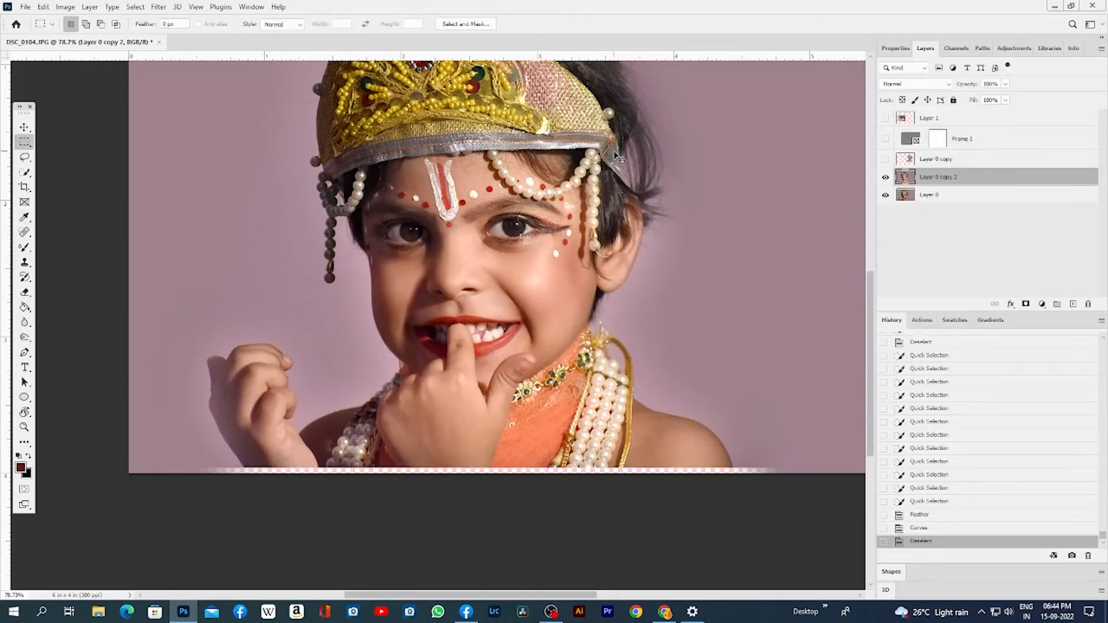
{"action": "key", "text": "ctrl+minus"}
{"action": "key", "text": "ctrl+minus"}
{"action": "key", "text": "ctrl+minus"}
{"action": "key", "text": "v"}
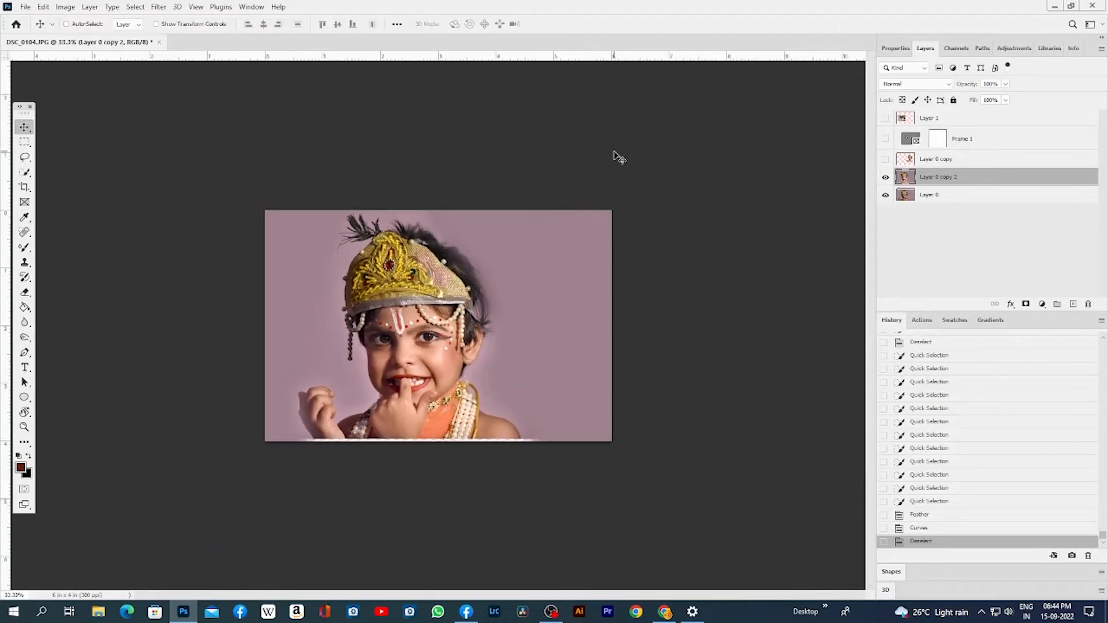
{"action": "mouse_move", "coordinate": [469, 305]}
{"action": "left_mouse_down"}
{"action": "mouse_move", "coordinate": [477, 273]}
{"action": "mouse_move", "coordinate": [549, 280]}
{"action": "mouse_move", "coordinate": [481, 280]}
{"action": "mouse_move", "coordinate": [454, 301]}
{"action": "left_mouse_up"}
{"action": "key", "text": "ctrl+z"}
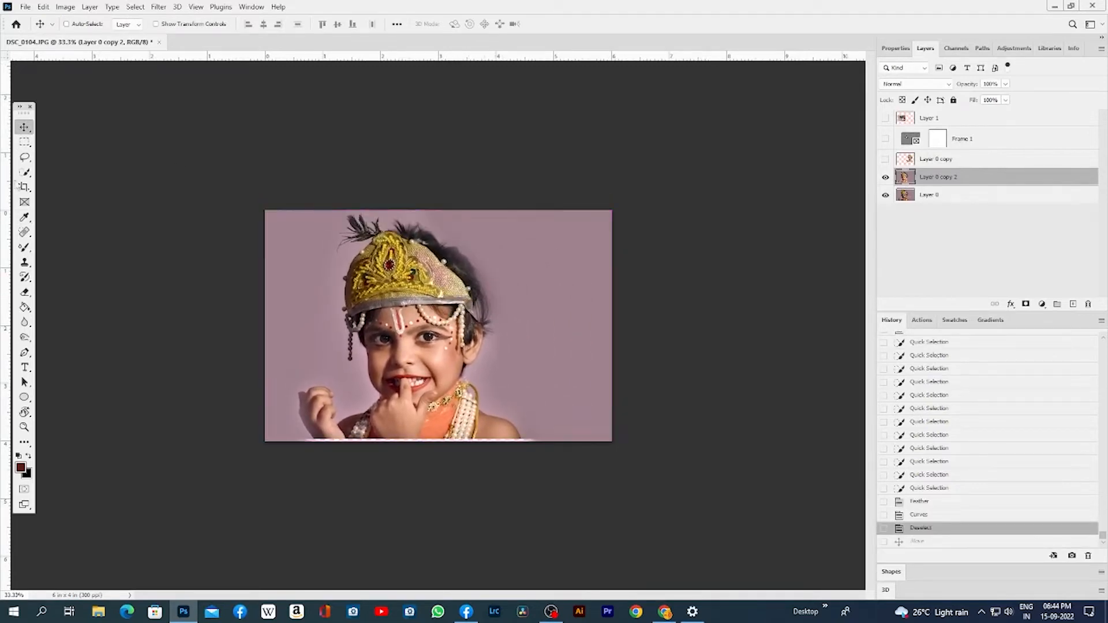
{"action": "left_click", "coordinate": [24, 173]}
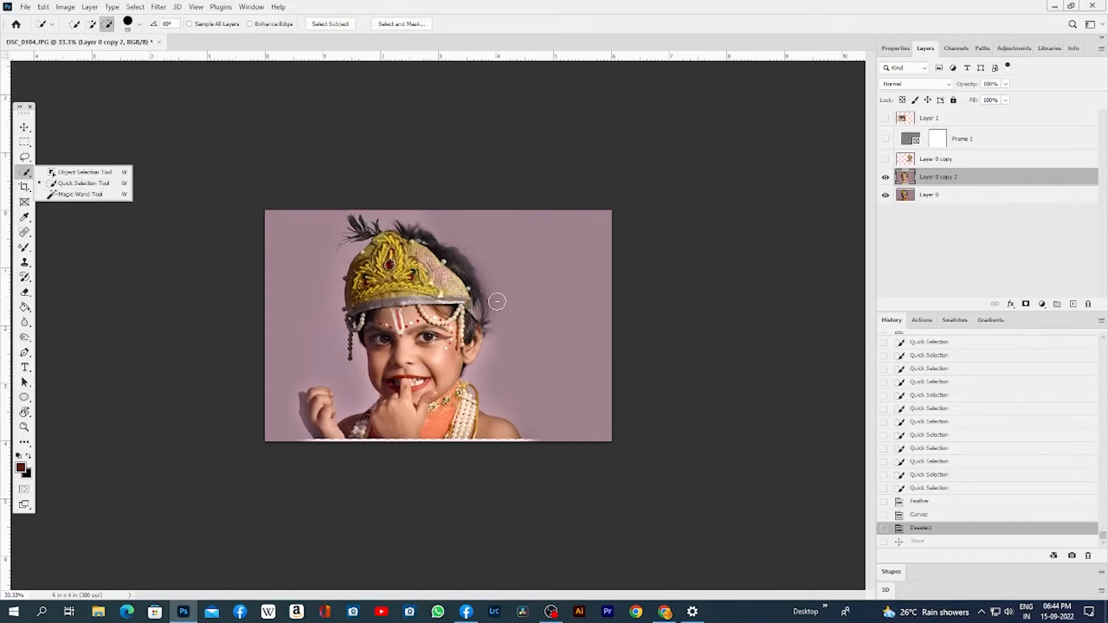
{"action": "left_click", "coordinate": [464, 306]}
{"action": "key", "text": "z"}
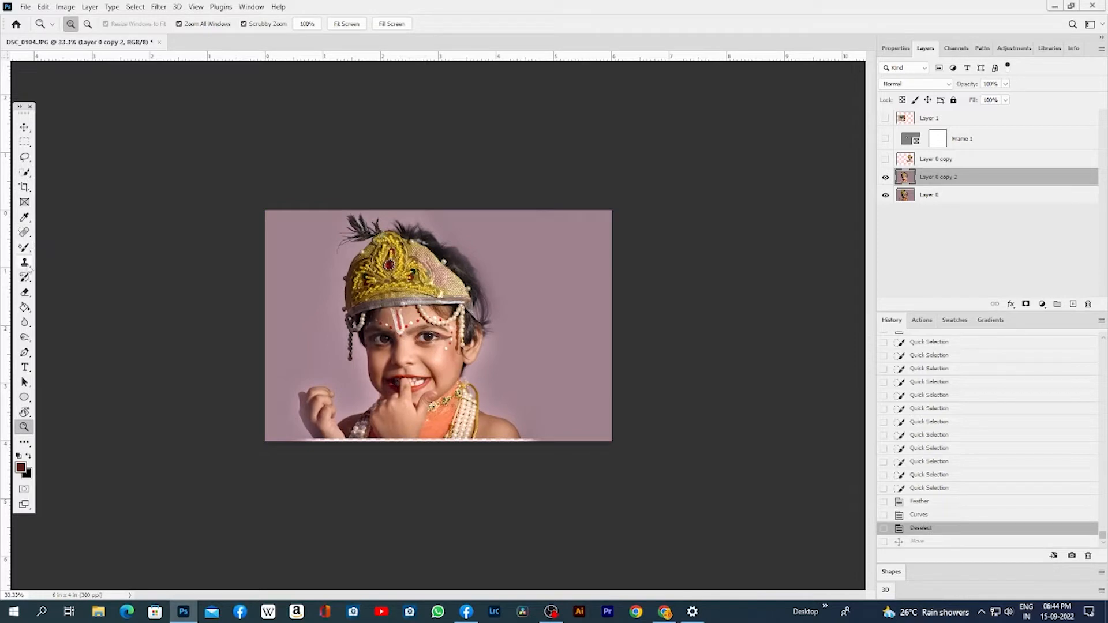
{"action": "left_click", "coordinate": [24, 263]}
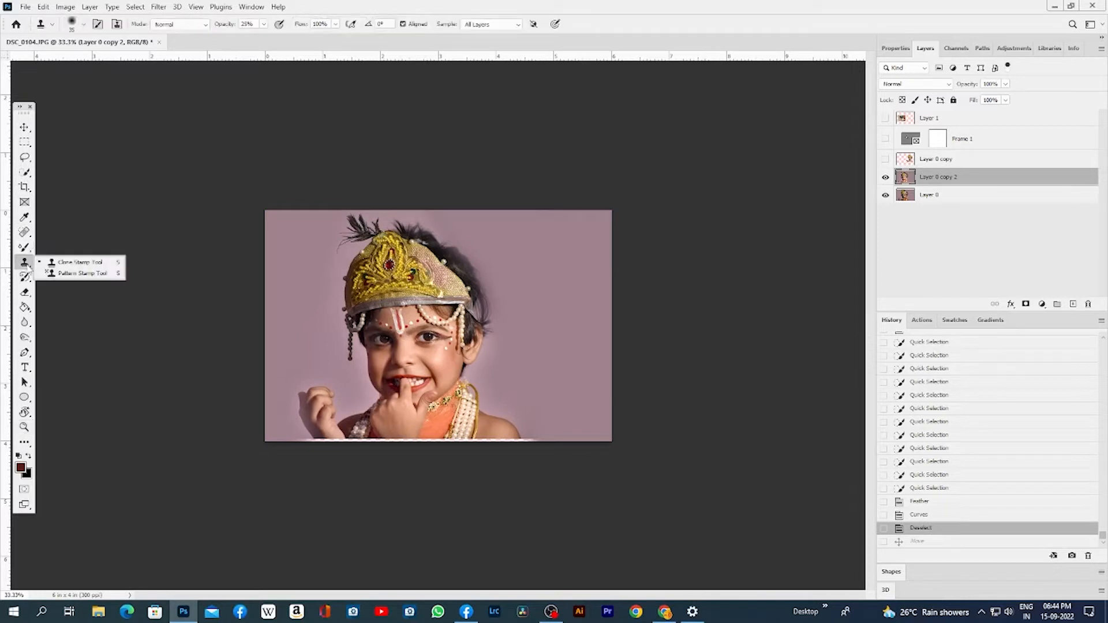
{"action": "left_click", "coordinate": [71, 263]}
Compare the retouched face with the original by hiding and reshowing Layer 0 copy 2
{"action": "key", "text": "z"}
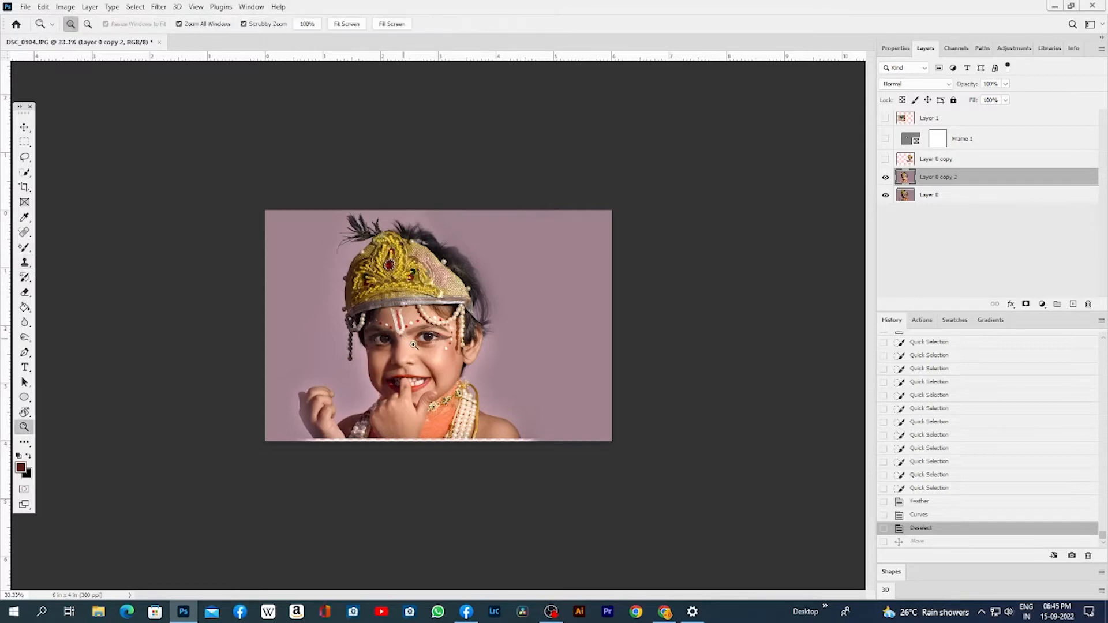
{"action": "left_click_drag", "start_coordinate": [407, 341], "coordinate": [647, 266]}
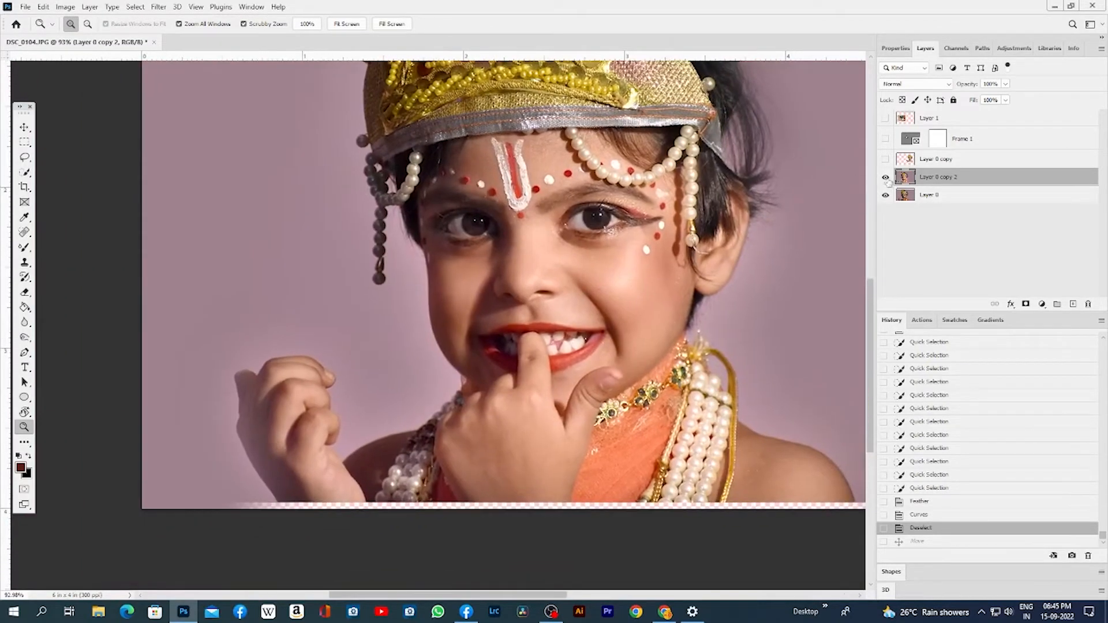
{"action": "left_click", "coordinate": [885, 177]}
{"action": "left_click_drag", "start_coordinate": [542, 272], "coordinate": [585, 289]}
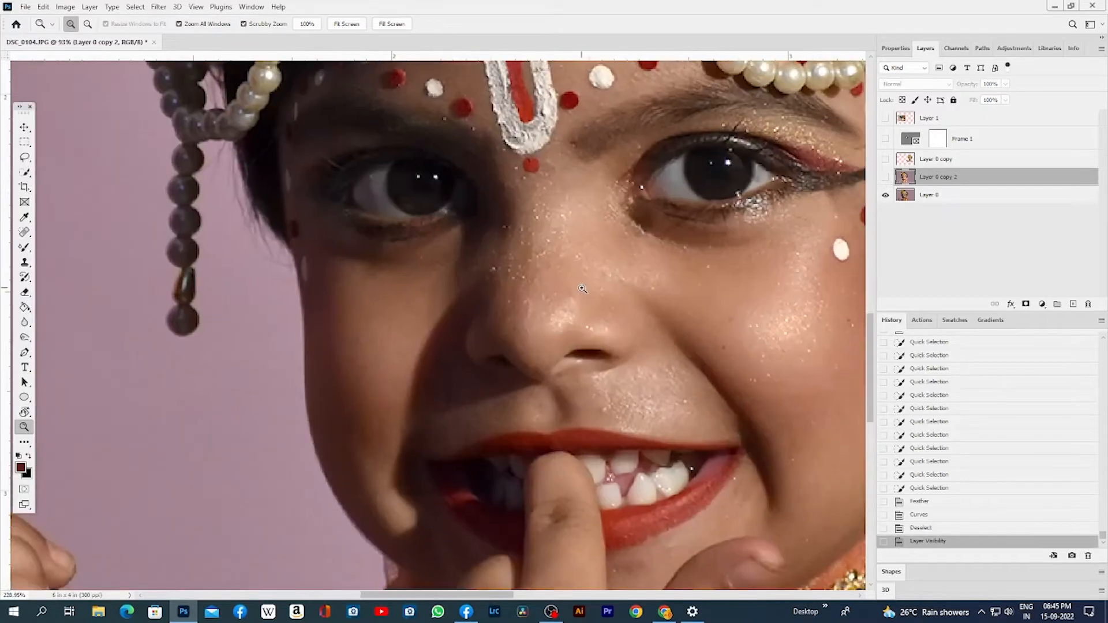
{"action": "left_click", "coordinate": [885, 178]}
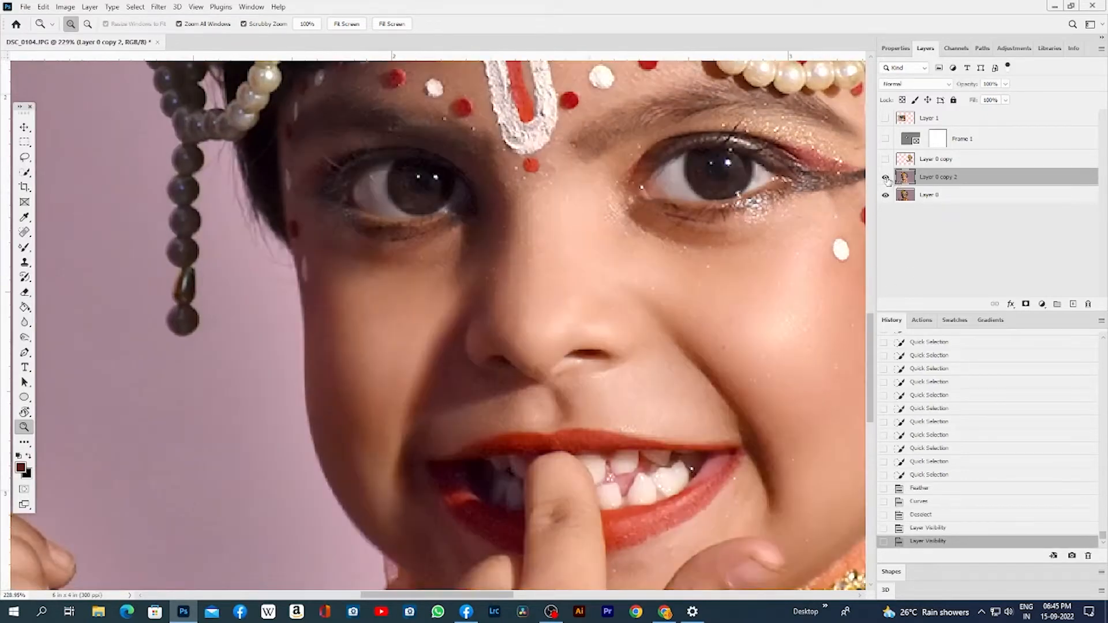
{"action": "left_click_drag", "start_coordinate": [693, 262], "coordinate": [621, 268]}
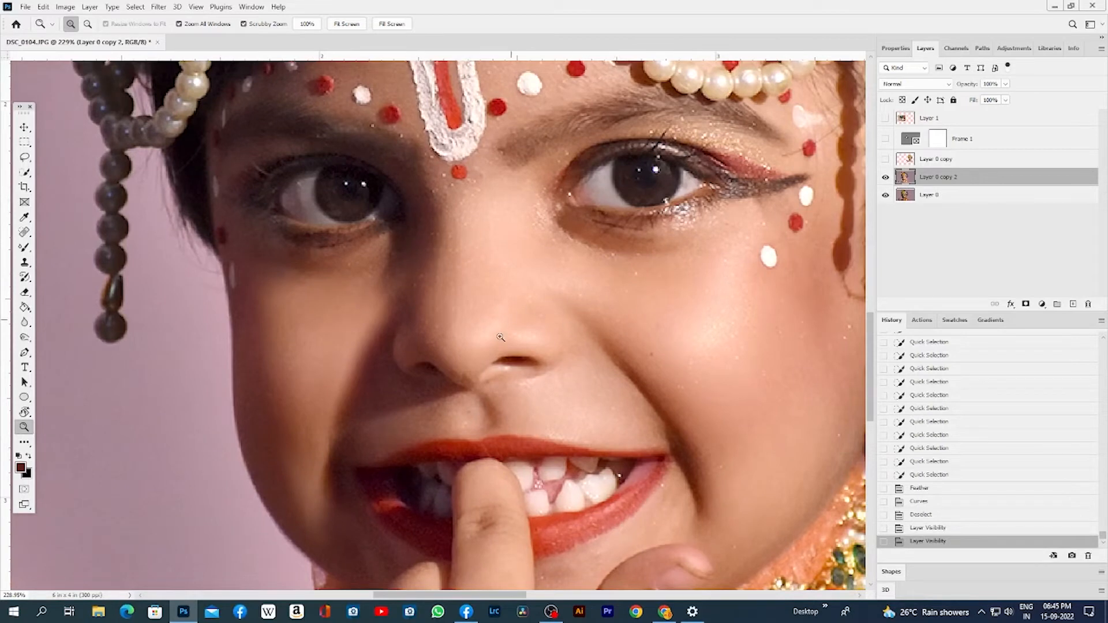
Reduce the Clone Stamp brush to 30 px and clone out specks beneath the inner half of the child's left eye
{"action": "left_click_drag", "start_coordinate": [687, 384], "coordinate": [635, 413]}
{"action": "key", "text": "s"}
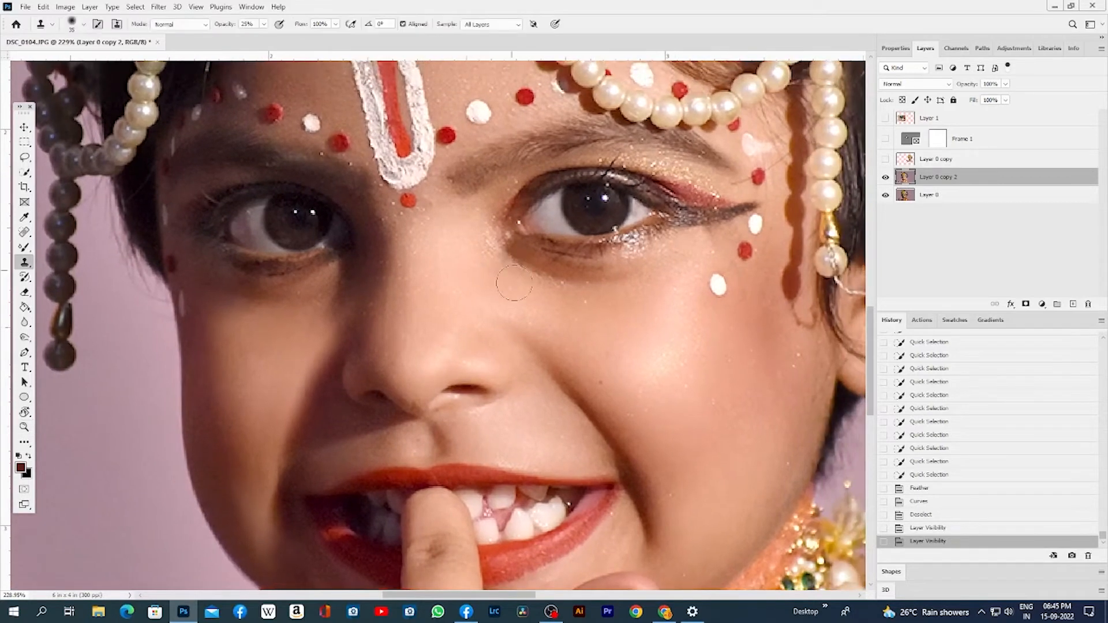
{"action": "key", "text": "bracketleft"}
{"action": "left_click", "coordinate": [559, 284]}
{"action": "left_click", "coordinate": [560, 283]}
{"action": "left_click", "coordinate": [544, 275]}
{"action": "left_click", "coordinate": [526, 265]}
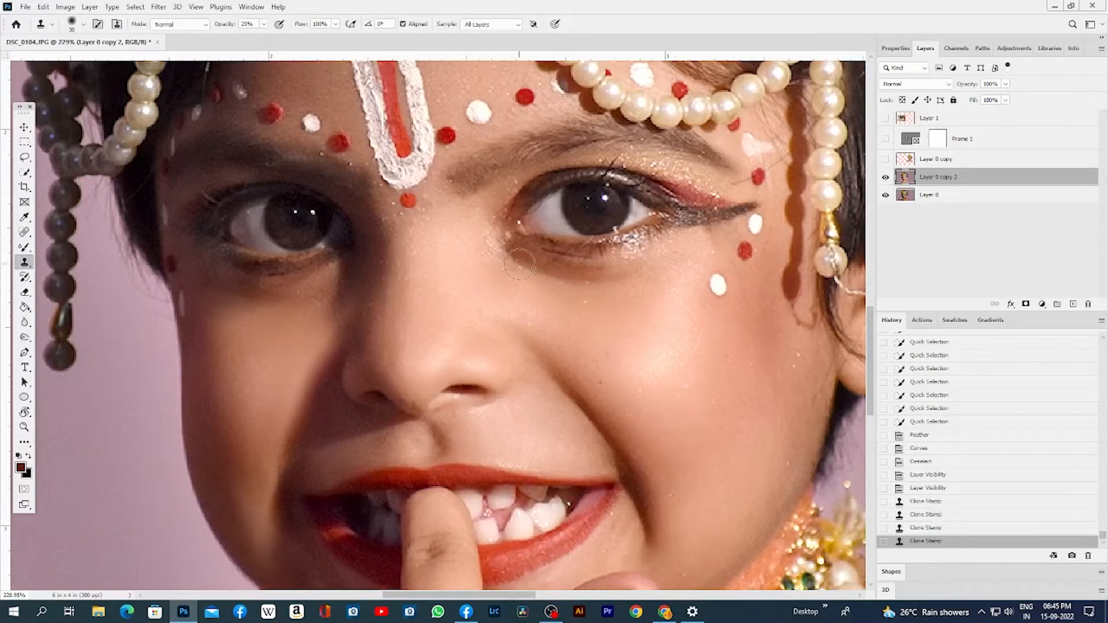
Resample clean skin and smooth the area between the inner corner of the left eye and the nose bridge with Clone Stamp
{"action": "left_click", "coordinate": [533, 275], "text": "alt"}
{"action": "left_click", "coordinate": [521, 270]}
{"action": "left_click", "coordinate": [513, 263]}
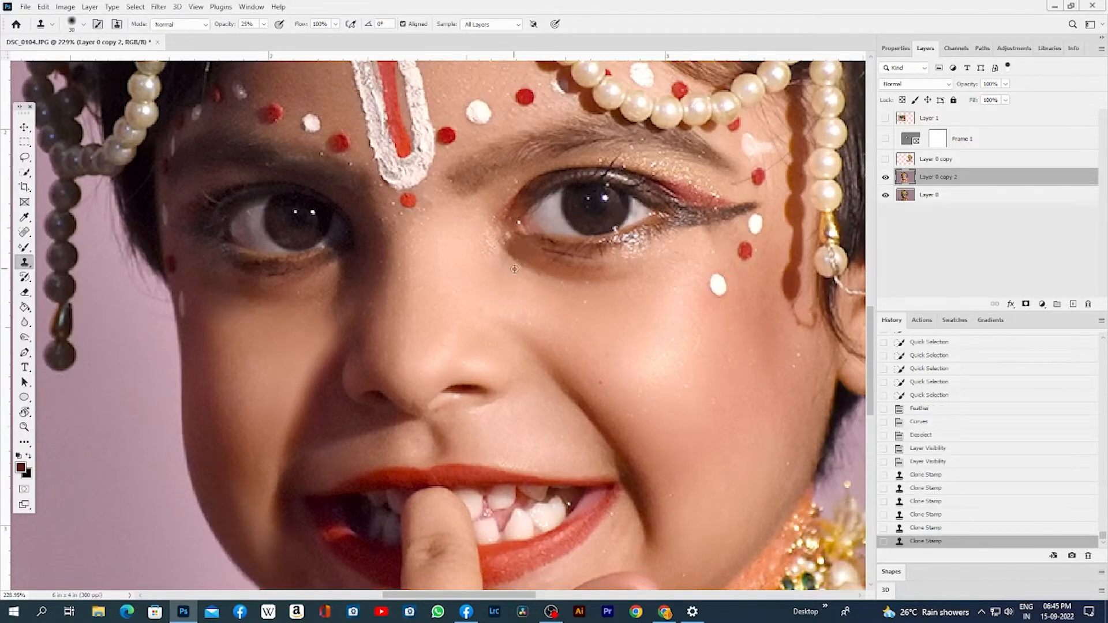
{"action": "left_click", "coordinate": [509, 266]}
{"action": "left_click", "coordinate": [492, 246]}
{"action": "left_click", "coordinate": [489, 239]}
{"action": "left_click", "coordinate": [485, 231], "text": "alt"}
{"action": "left_click", "coordinate": [502, 250]}
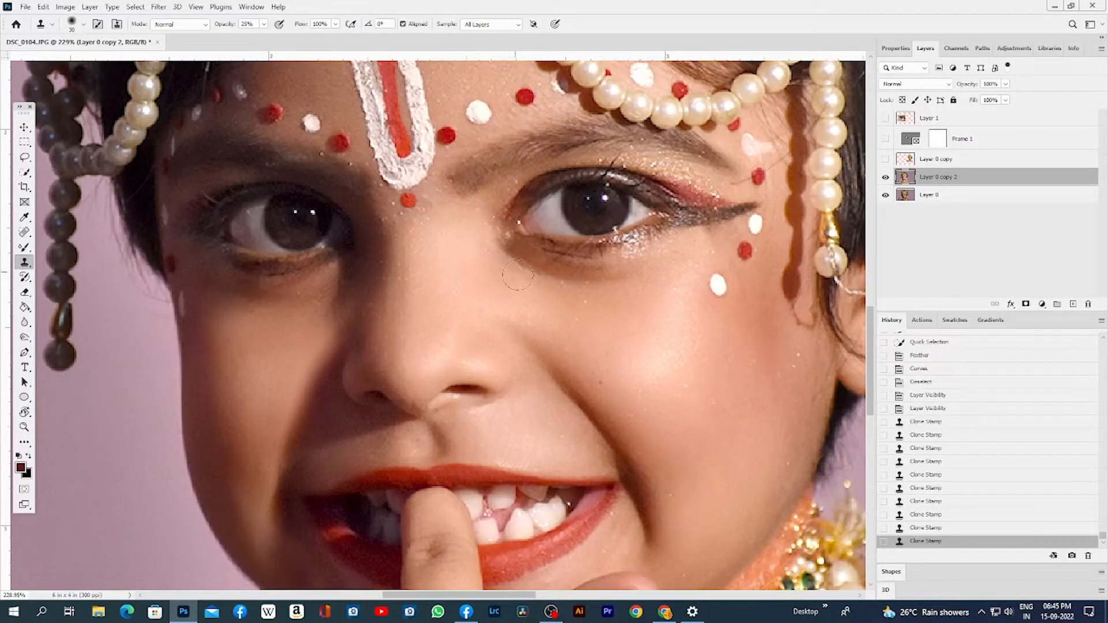
Clone out the specks under the child's left eye and on the upper cheek below it with Clone Stamp
{"action": "left_click", "coordinate": [534, 282]}
{"action": "left_click", "coordinate": [586, 301]}
{"action": "left_click", "coordinate": [594, 307]}
{"action": "left_click", "coordinate": [584, 311]}
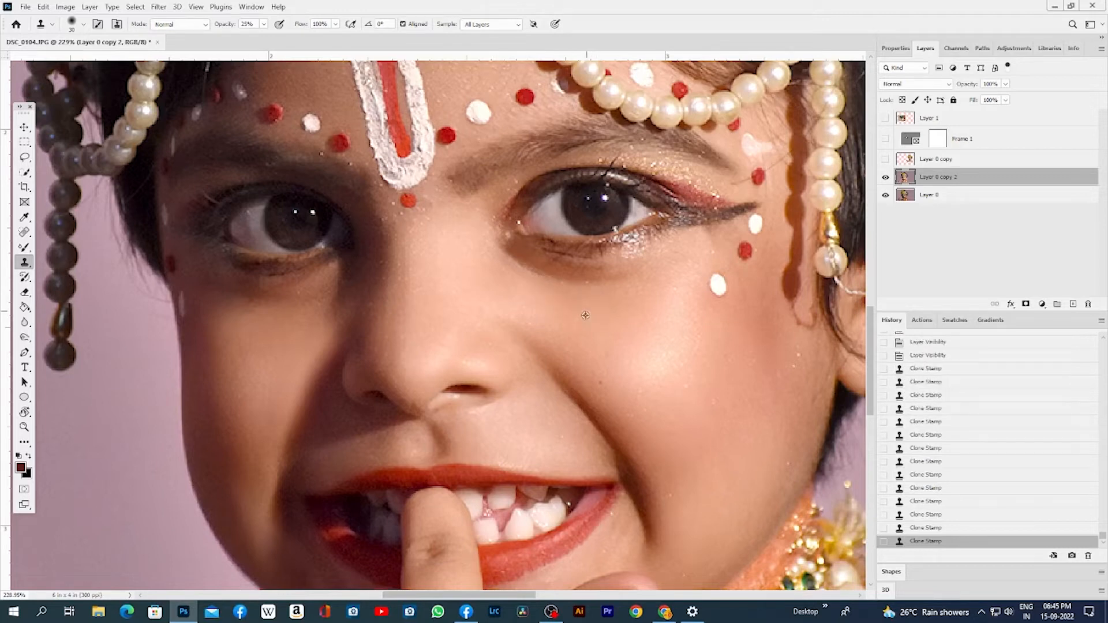
{"action": "left_click", "coordinate": [573, 315]}
{"action": "left_click", "coordinate": [602, 263]}
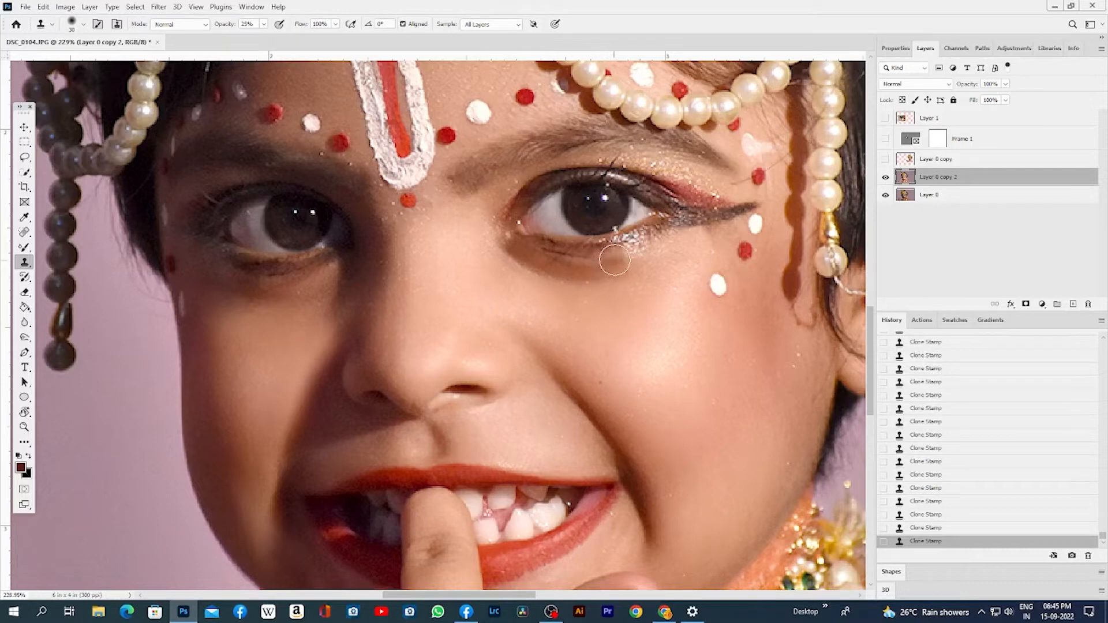
Resample skin under the left eye's inner corner, enlarge the Clone Stamp brush to 40 px and smooth that corner
{"action": "left_click", "coordinate": [520, 246], "text": "alt"}
{"action": "left_click", "coordinate": [507, 234]}
{"action": "key", "text": "bracketright"}
{"action": "key", "text": "bracketright"}
{"action": "key", "text": "bracketright"}
{"action": "left_click", "coordinate": [507, 246]}
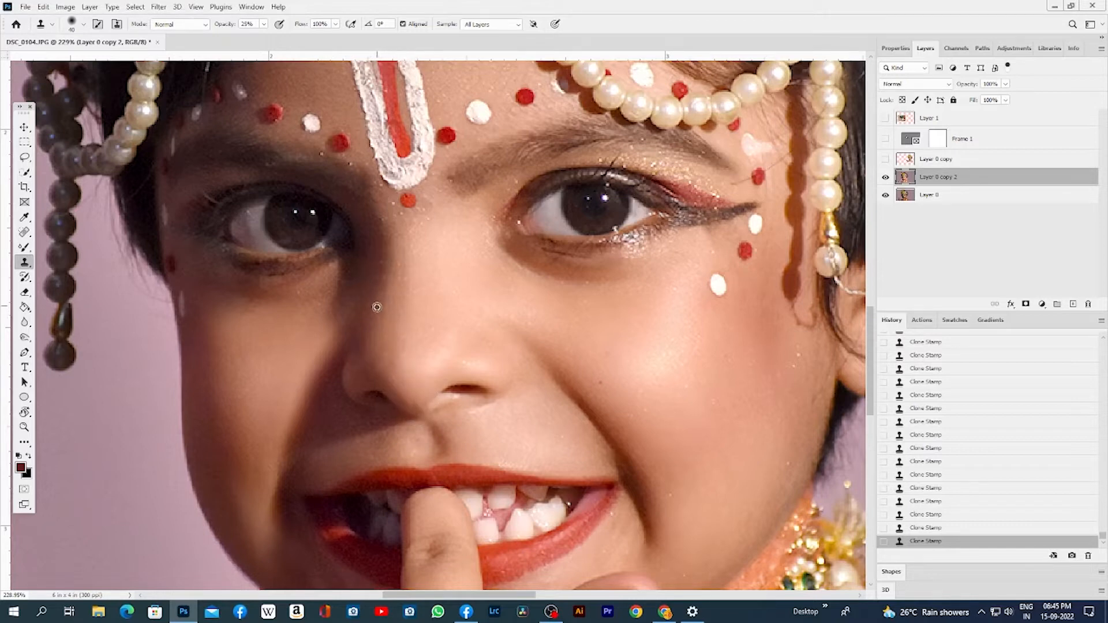
Add a new layer above Layer 0 copy 2 and set its blend mode to Color
{"action": "key", "text": "z"}
{"action": "left_click_drag", "start_coordinate": [502, 352], "coordinate": [479, 440]}
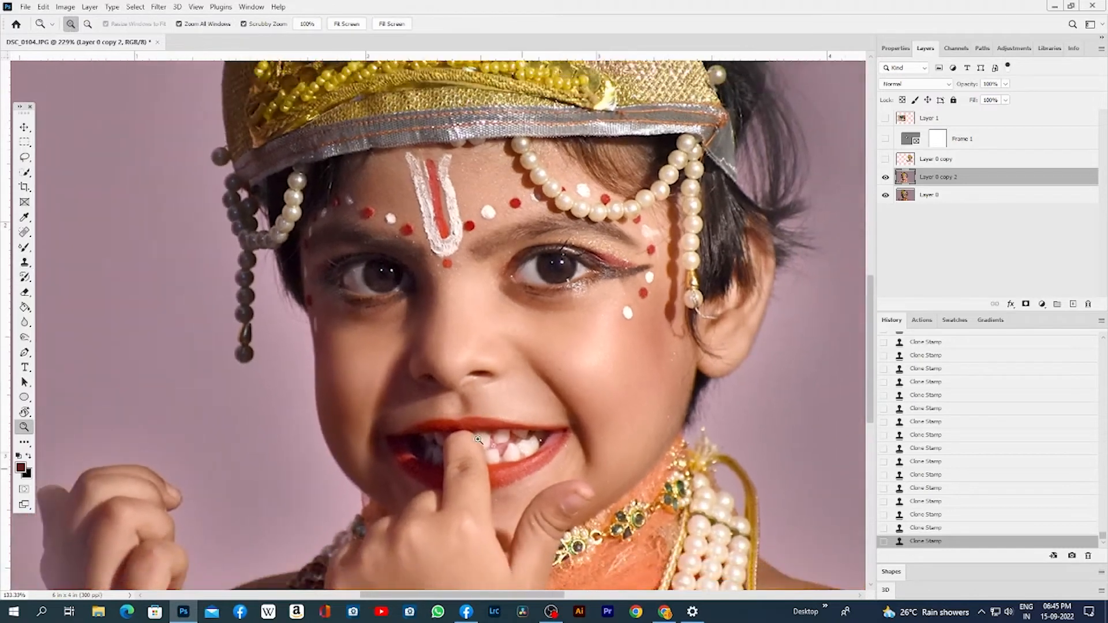
{"action": "key", "text": "s"}
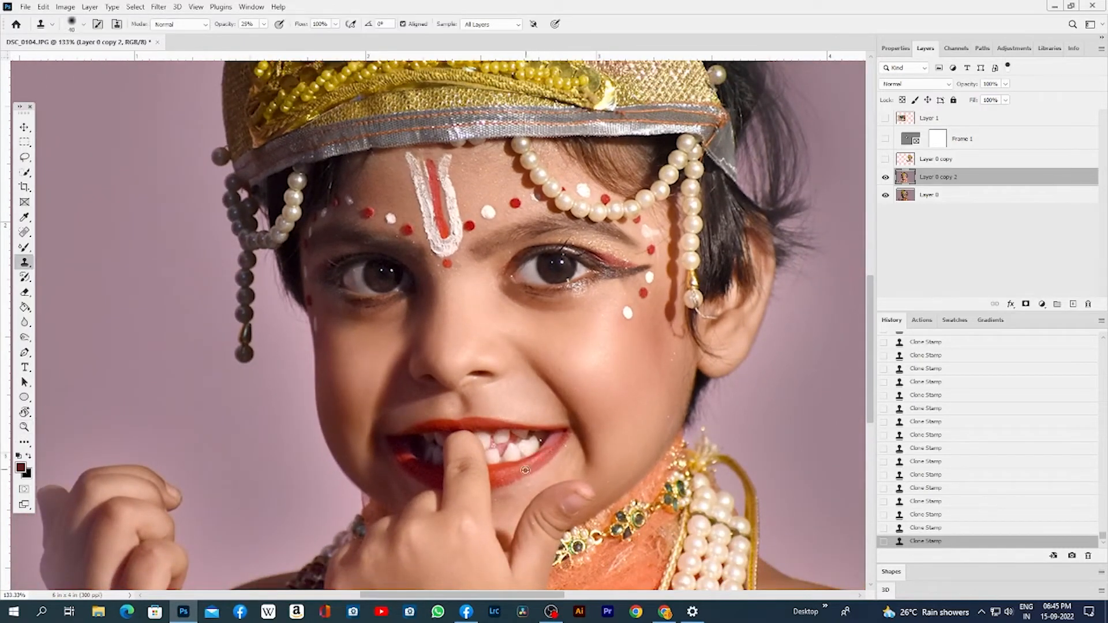
{"action": "scroll", "coordinate": [525, 470], "scroll_direction": "down", "scroll_amount": 5}
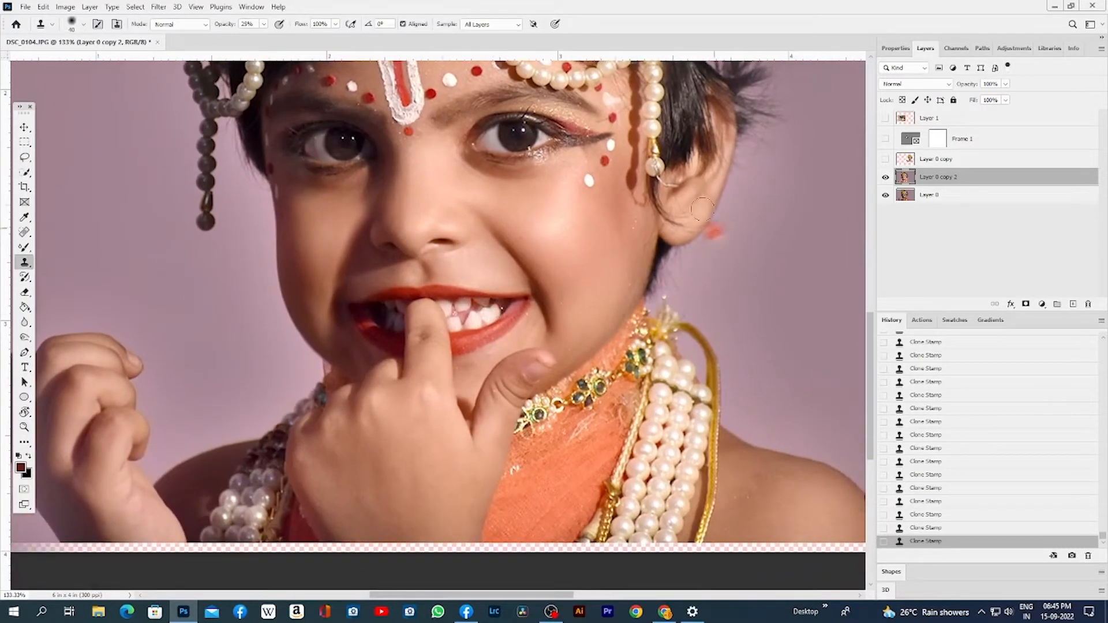
{"action": "left_click", "coordinate": [713, 232]}
{"action": "left_click", "coordinate": [1073, 305]}
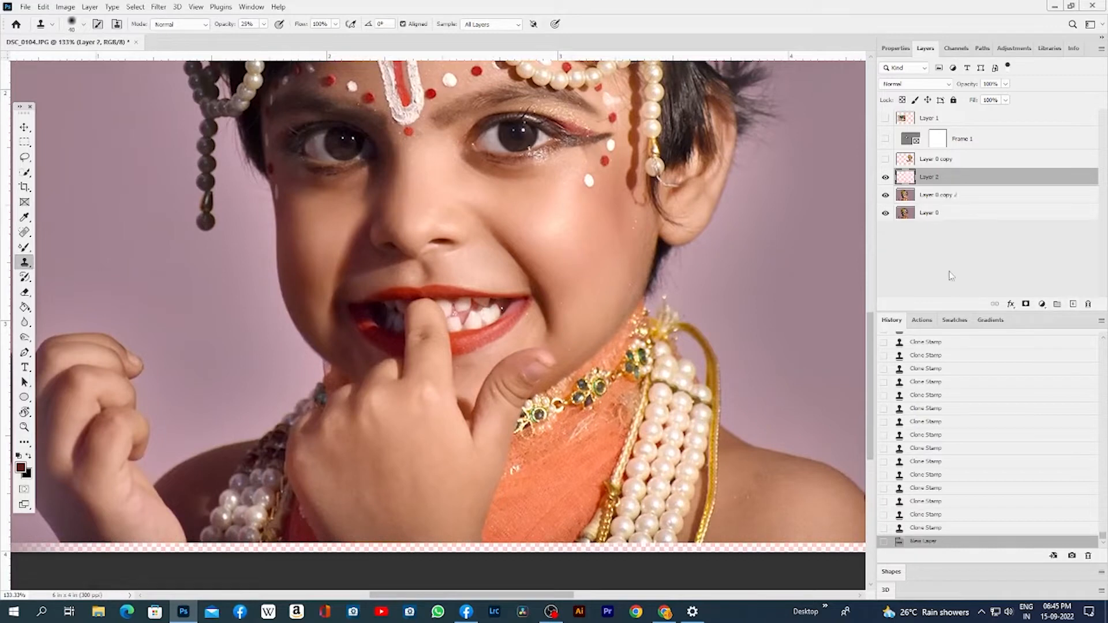
{"action": "left_click", "coordinate": [914, 84]}
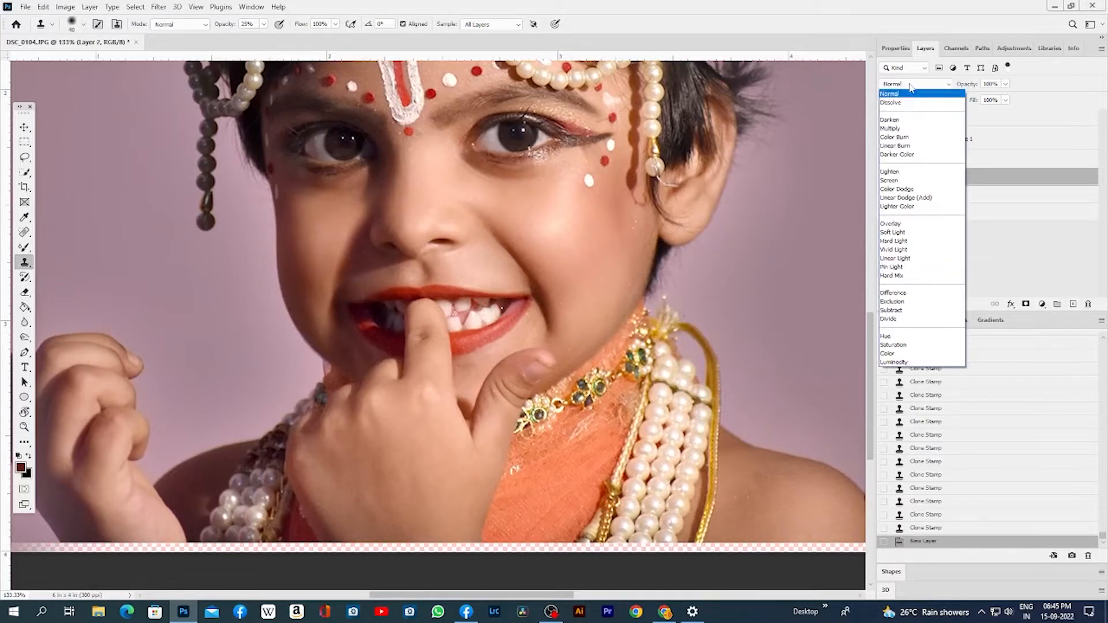
{"action": "left_click", "coordinate": [900, 353]}
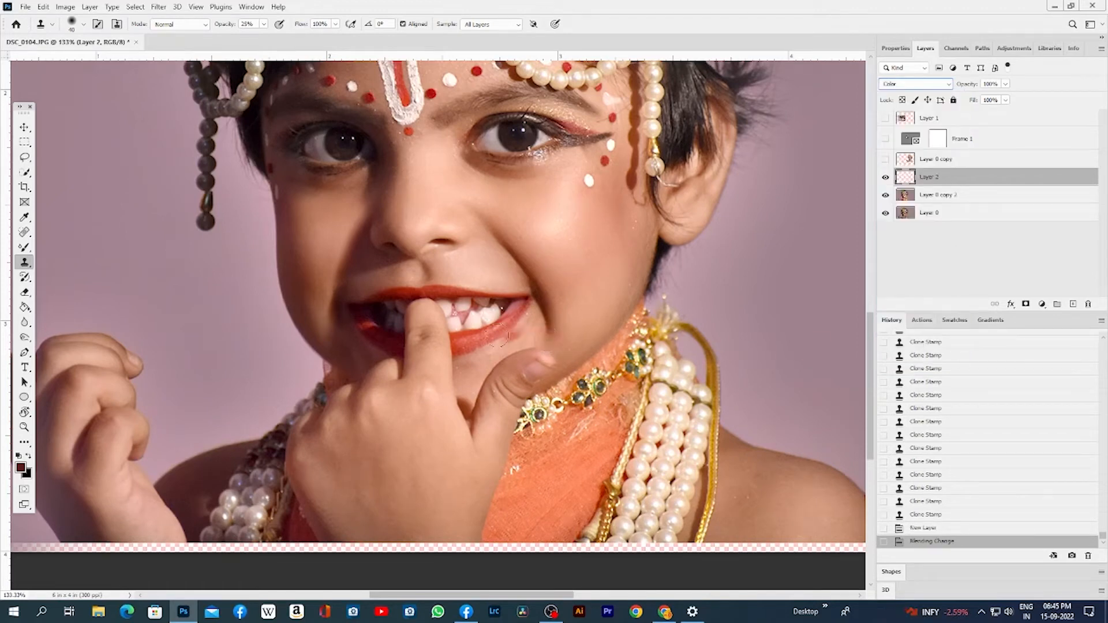
Switch to the Mixer Brush, reduce it to 20 px and try a stroke on the lower lip
{"action": "left_click", "coordinate": [512, 318], "text": "alt"}
{"action": "left_click", "coordinate": [25, 247]}
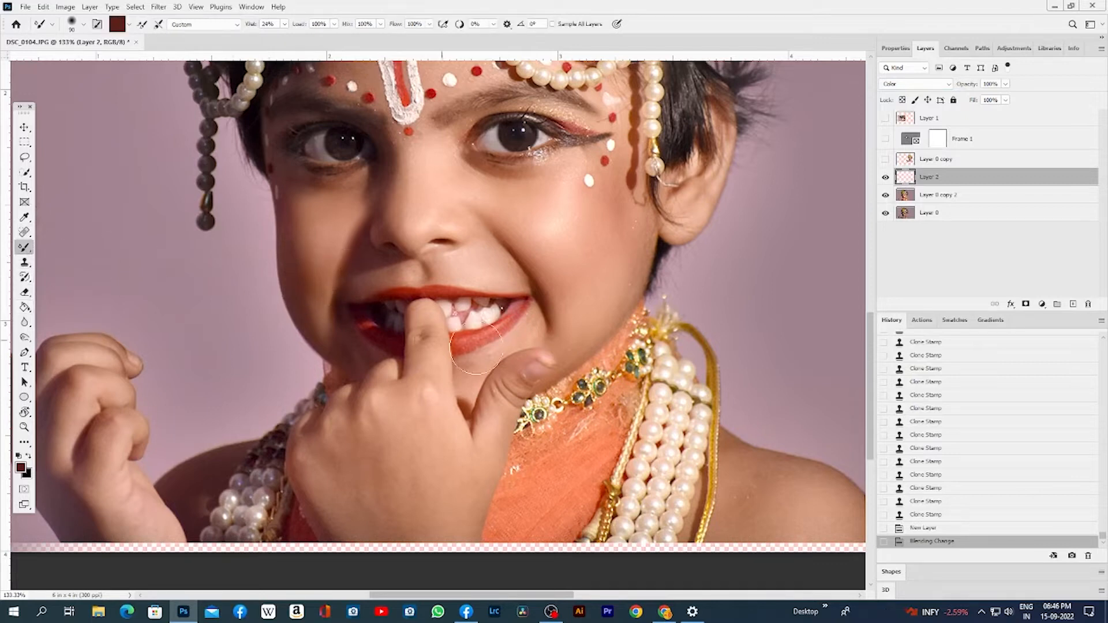
{"action": "key", "text": "bracketleft"}
{"action": "key", "text": "bracketleft"}
{"action": "key", "text": "bracketleft"}
{"action": "key", "text": "bracketleft"}
{"action": "key", "text": "bracketleft"}
{"action": "key", "text": "bracketleft"}
{"action": "key", "text": "bracketleft"}
{"action": "left_click", "coordinate": [495, 335], "text": "alt"}
{"action": "left_click_drag", "start_coordinate": [503, 325], "coordinate": [508, 324]}
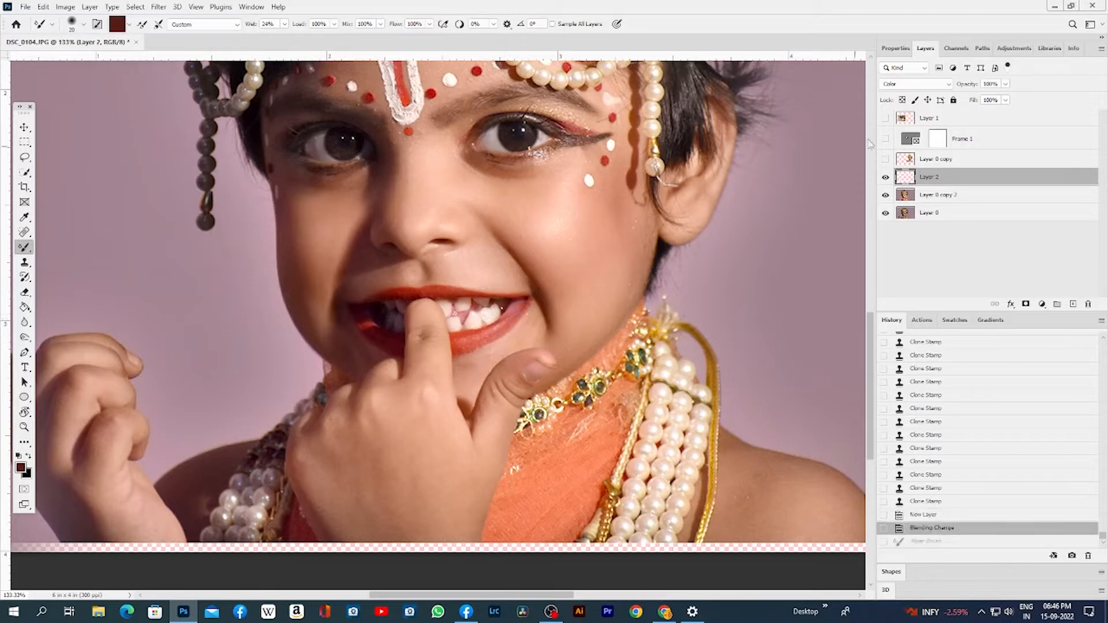
Set Layer 2's blend mode to Overlay and paint the lower lip on the child's left side with the Mixer Brush
{"action": "left_click", "coordinate": [914, 84]}
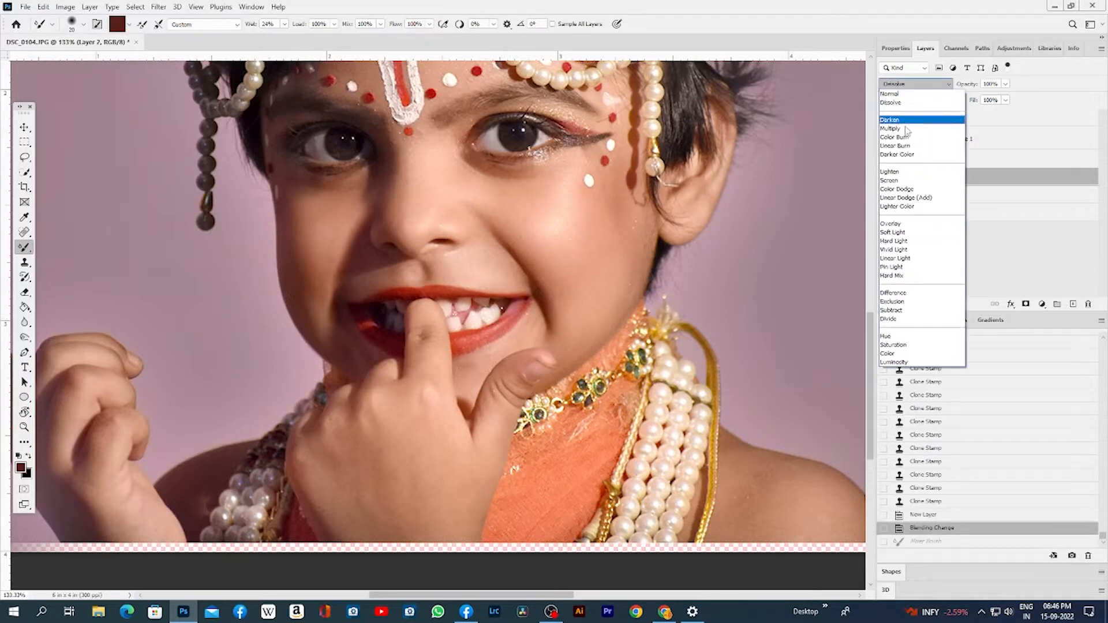
{"action": "left_click", "coordinate": [897, 224]}
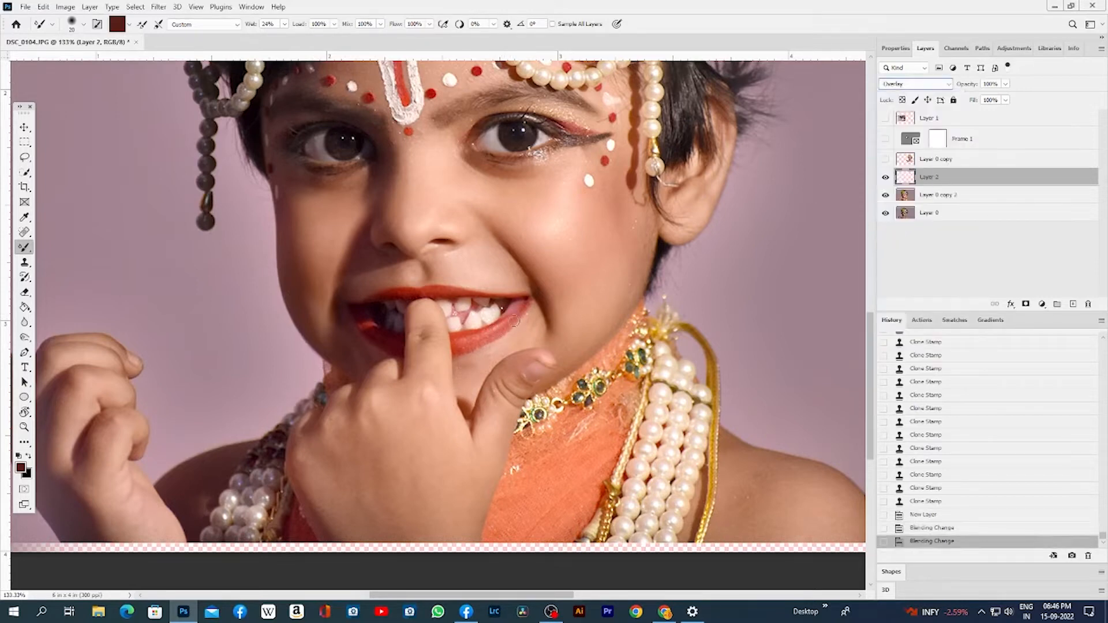
{"action": "mouse_move", "coordinate": [513, 321]}
{"action": "left_mouse_down"}
{"action": "mouse_move", "coordinate": [458, 347]}
{"action": "mouse_move", "coordinate": [504, 326]}
{"action": "mouse_move", "coordinate": [524, 303]}
{"action": "mouse_move", "coordinate": [502, 324]}
{"action": "left_mouse_up"}
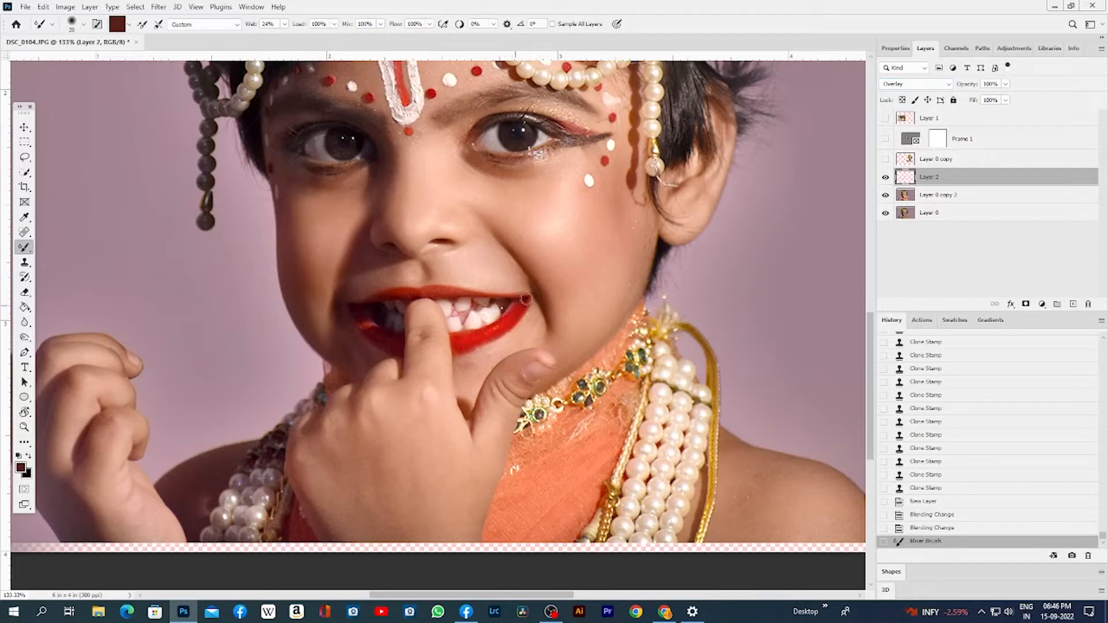
Paint the upper lip with a 10 px Mixer Brush, and the rest of the lower lip at 20 px
{"action": "key", "text": "bracketleft"}
{"action": "left_click_drag", "start_coordinate": [512, 294], "coordinate": [451, 289]}
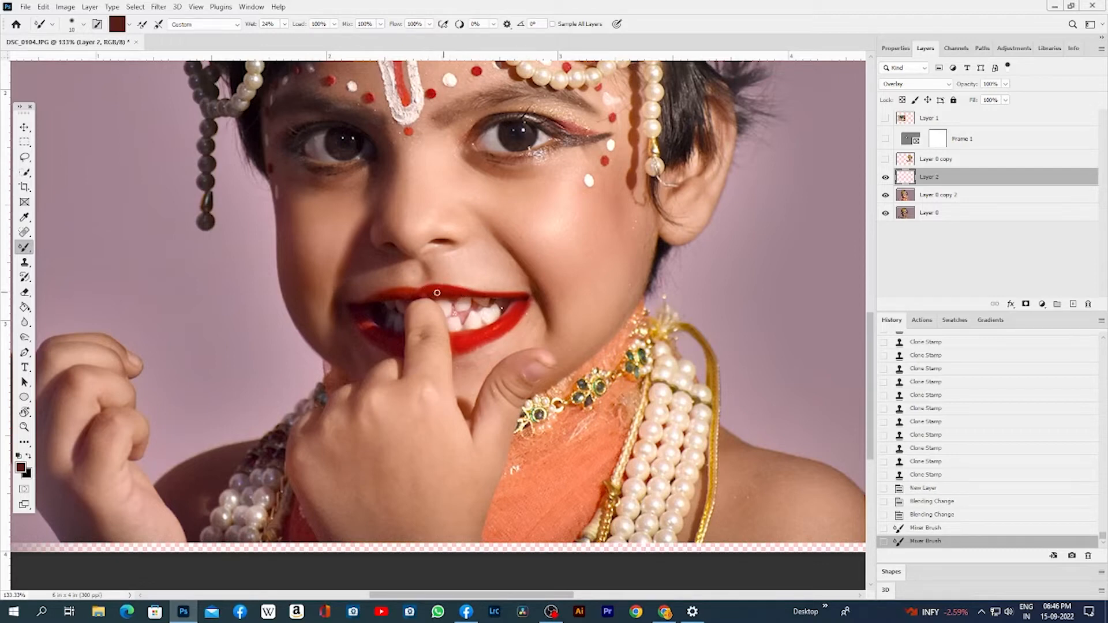
{"action": "left_click_drag", "start_coordinate": [437, 292], "coordinate": [418, 293]}
{"action": "key", "text": "bracketright"}
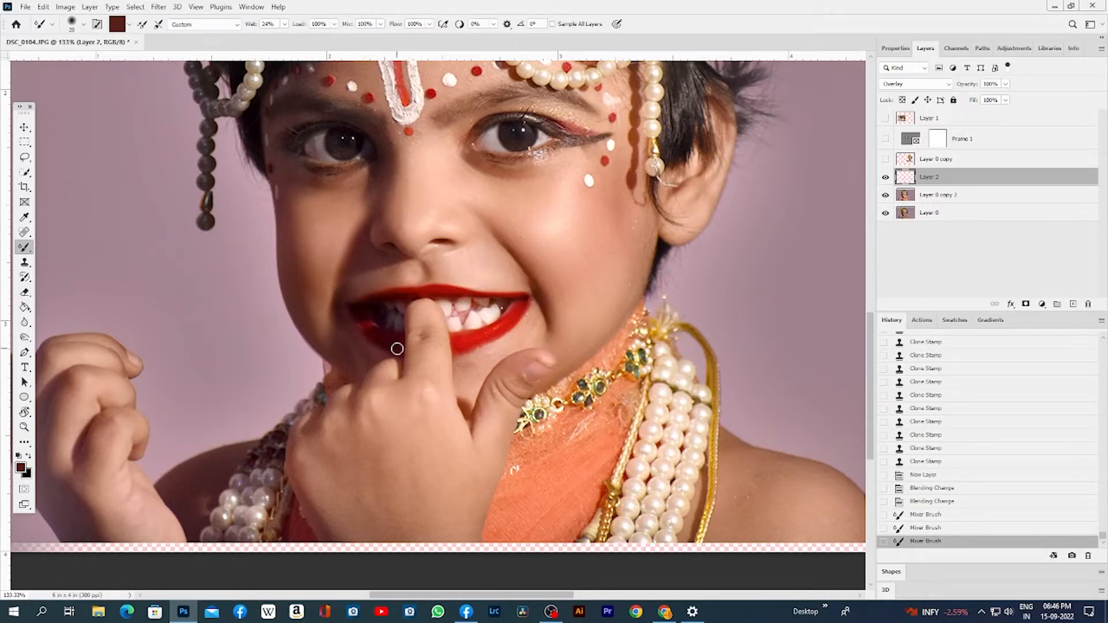
{"action": "left_click_drag", "start_coordinate": [383, 333], "coordinate": [372, 325]}
Paint over the forehead mark's red stripe and the red dots on the forehead and beside the left eye with the Mixer Brush
{"action": "left_click_drag", "start_coordinate": [442, 183], "coordinate": [459, 266]}
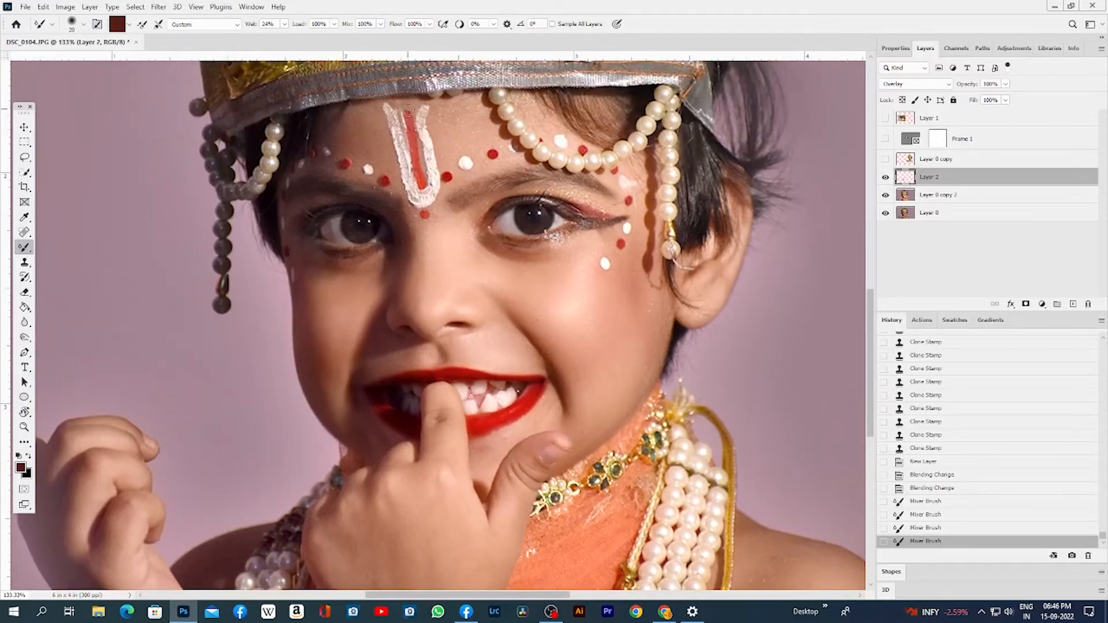
{"action": "left_click_drag", "start_coordinate": [408, 110], "coordinate": [422, 190]}
{"action": "left_click", "coordinate": [424, 215]}
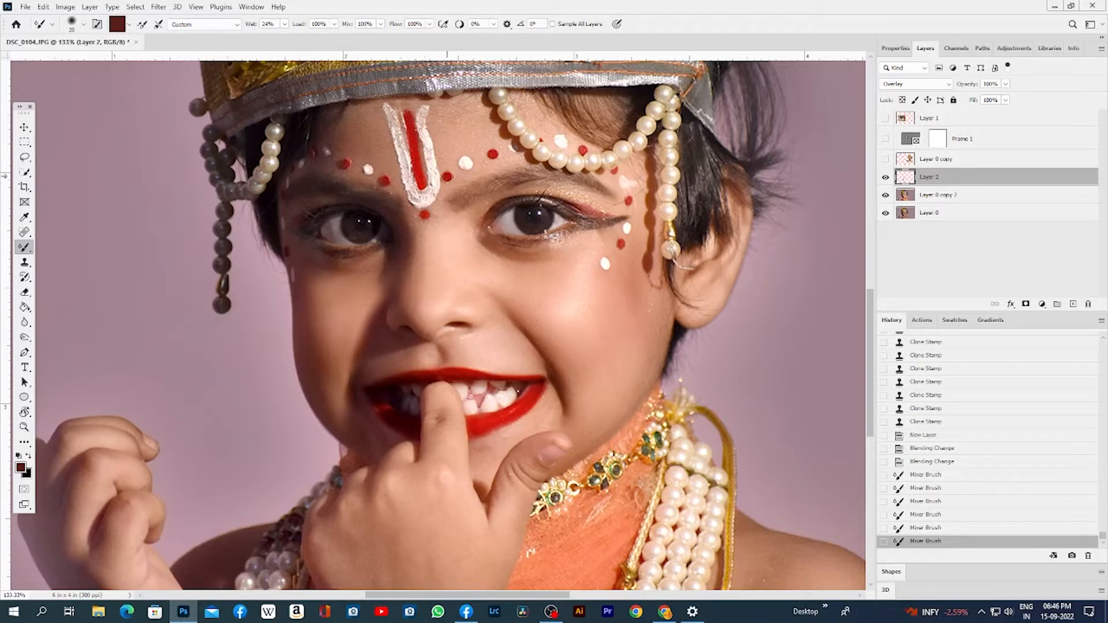
{"action": "left_click", "coordinate": [446, 177]}
{"action": "left_click", "coordinate": [385, 181]}
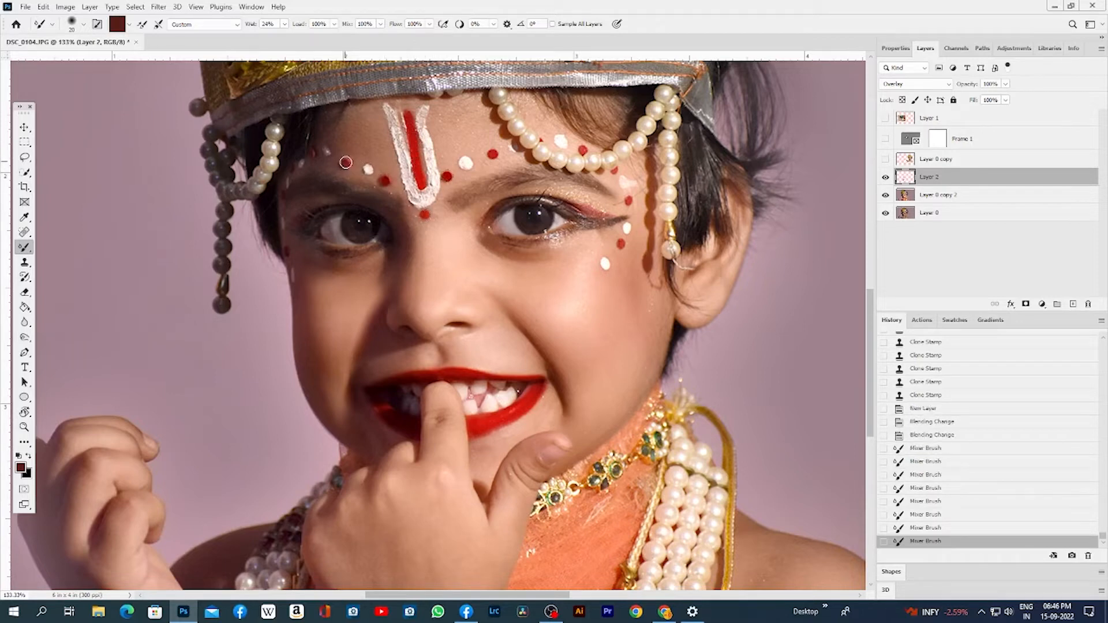
{"action": "left_click", "coordinate": [343, 163]}
{"action": "left_click", "coordinate": [316, 153]}
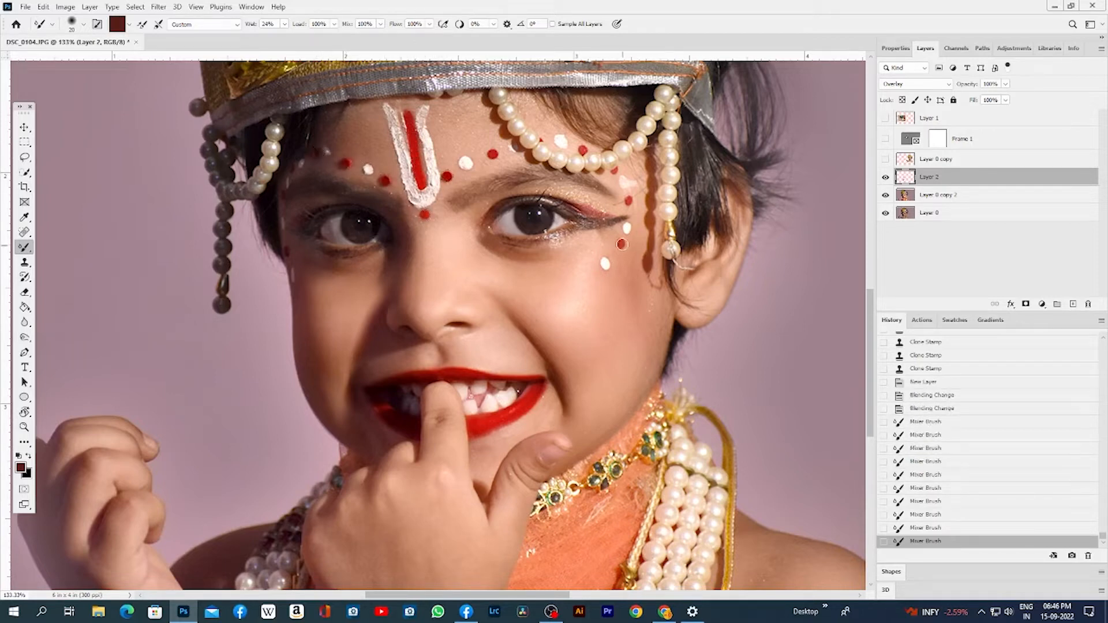
{"action": "left_click", "coordinate": [621, 243]}
Lower Layer 2's opacity to 33% and compare the lips by hiding and reshowing the layer
{"action": "left_click_drag", "start_coordinate": [496, 324], "coordinate": [504, 263]}
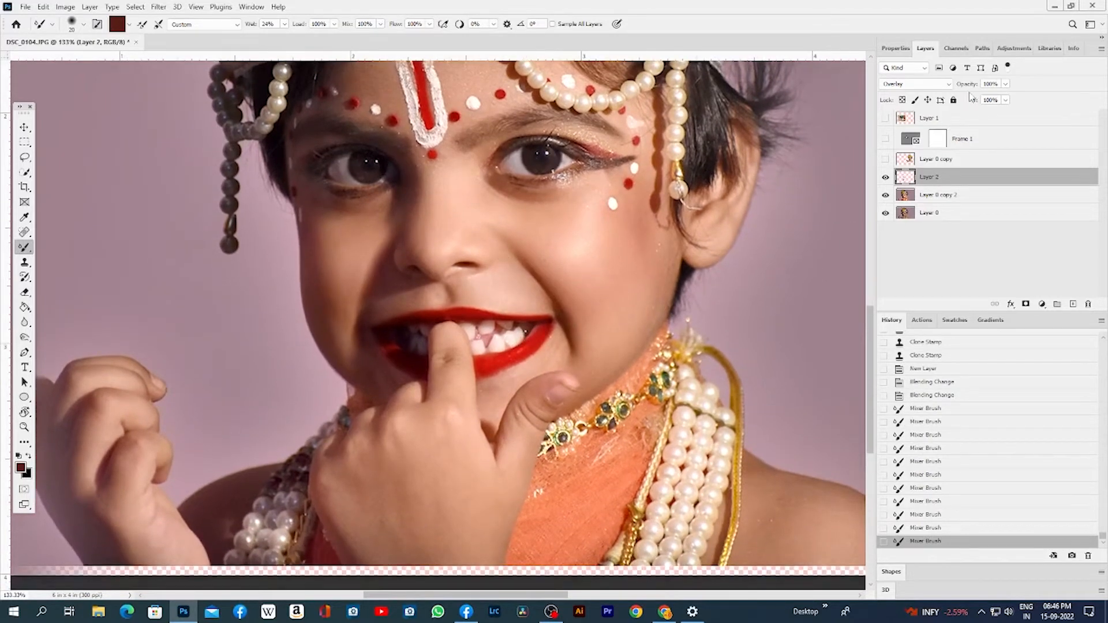
{"action": "left_click", "coordinate": [1005, 84]}
{"action": "left_click_drag", "start_coordinate": [1008, 100], "coordinate": [989, 101]}
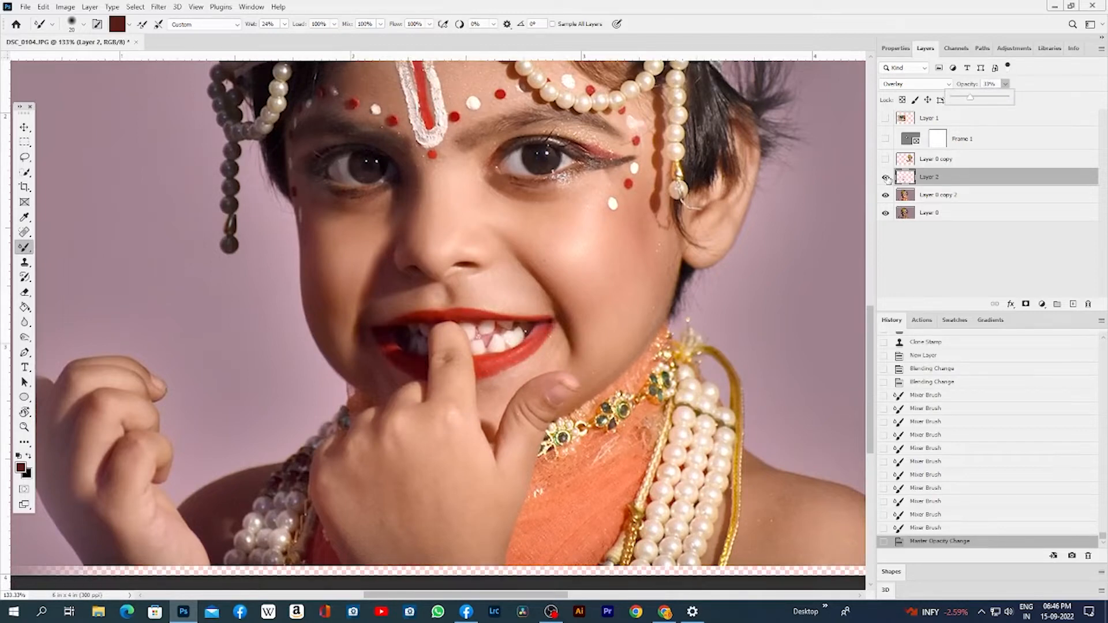
{"action": "left_click", "coordinate": [885, 178]}
{"action": "left_click", "coordinate": [886, 177]}
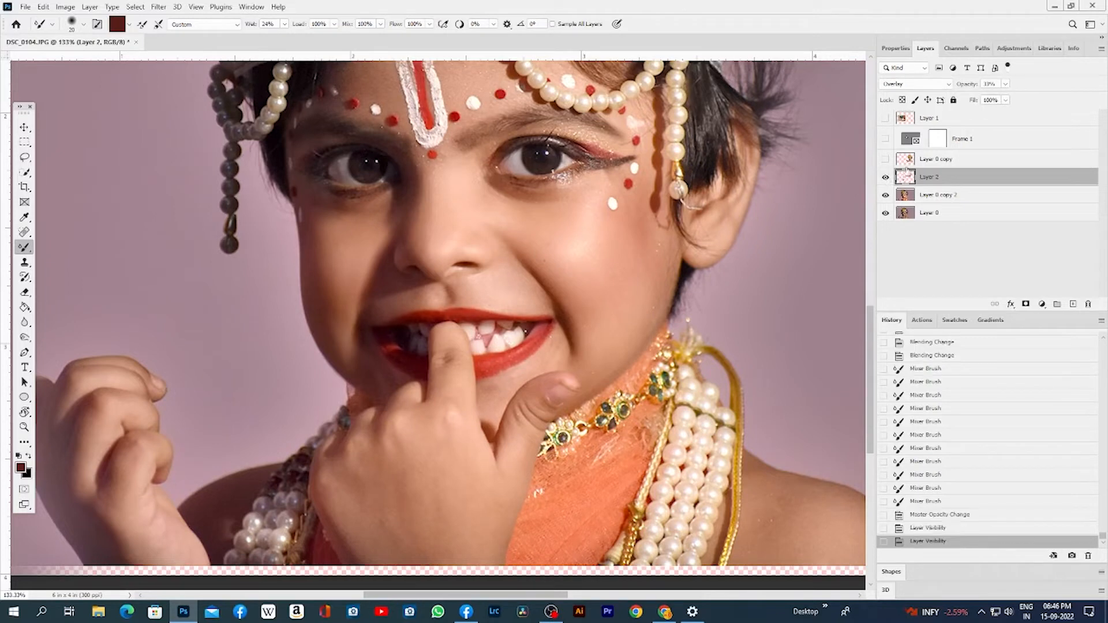
Set Layer 2's opacity to 49% and check the whole portrait
{"action": "left_click", "coordinate": [1004, 84]}
{"action": "mouse_move", "coordinate": [1008, 98]}
{"action": "left_mouse_down"}
{"action": "mouse_move", "coordinate": [1061, 101]}
{"action": "mouse_move", "coordinate": [1007, 100]}
{"action": "left_mouse_up"}
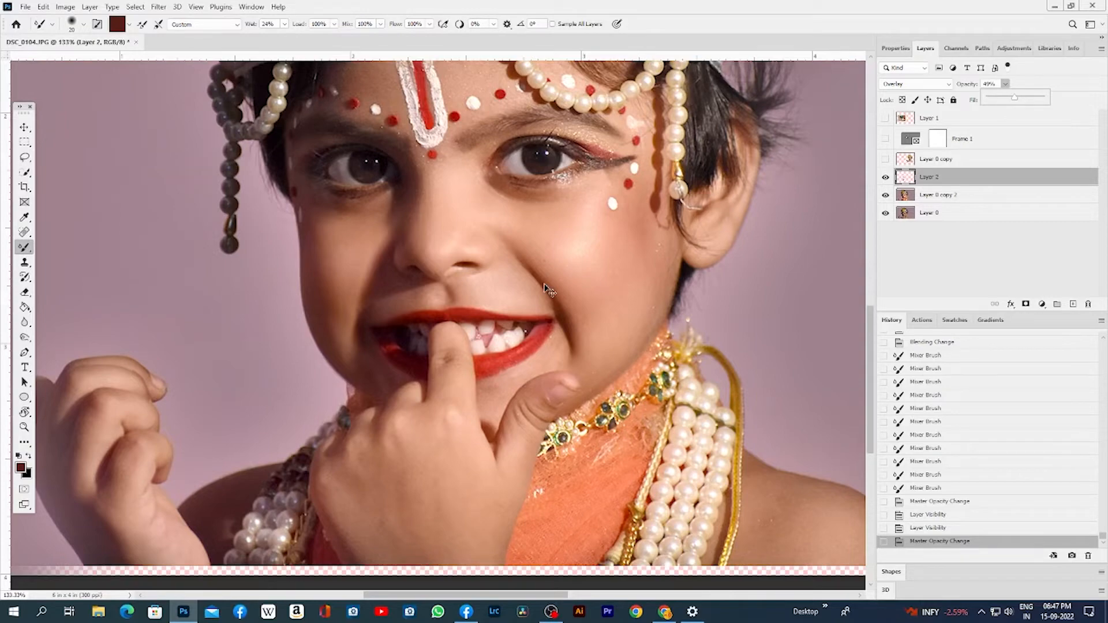
{"action": "key", "text": "ctrl+minus"}
{"action": "key", "text": "ctrl+minus"}
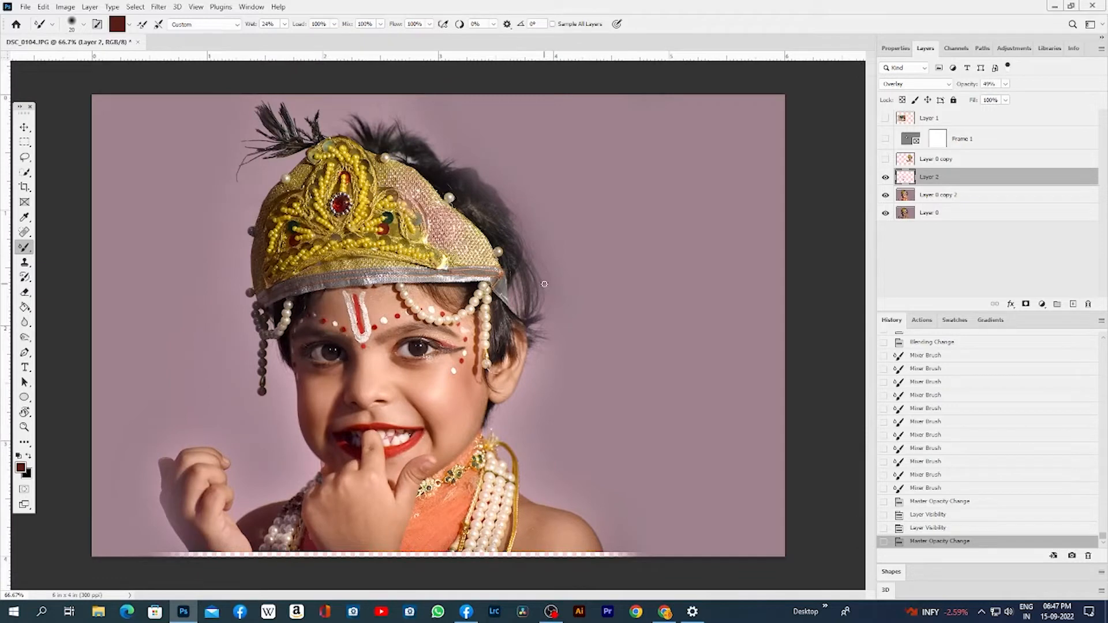
Try to paint on the child's face with the History Brush on Layer 2
{"action": "key", "text": "z"}
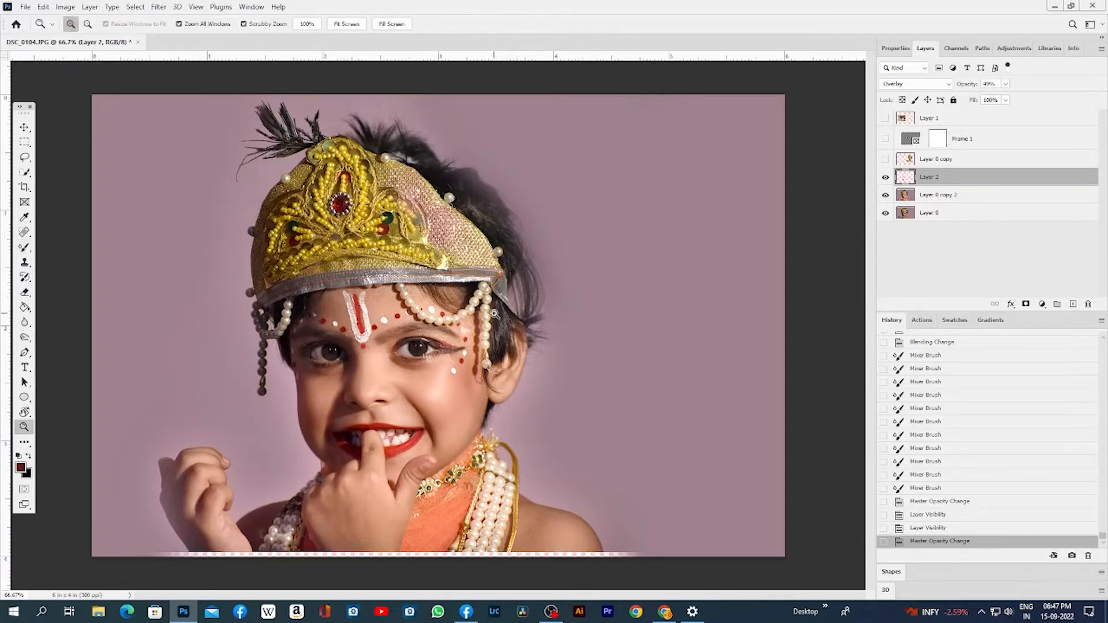
{"action": "left_click_drag", "start_coordinate": [389, 337], "coordinate": [379, 289]}
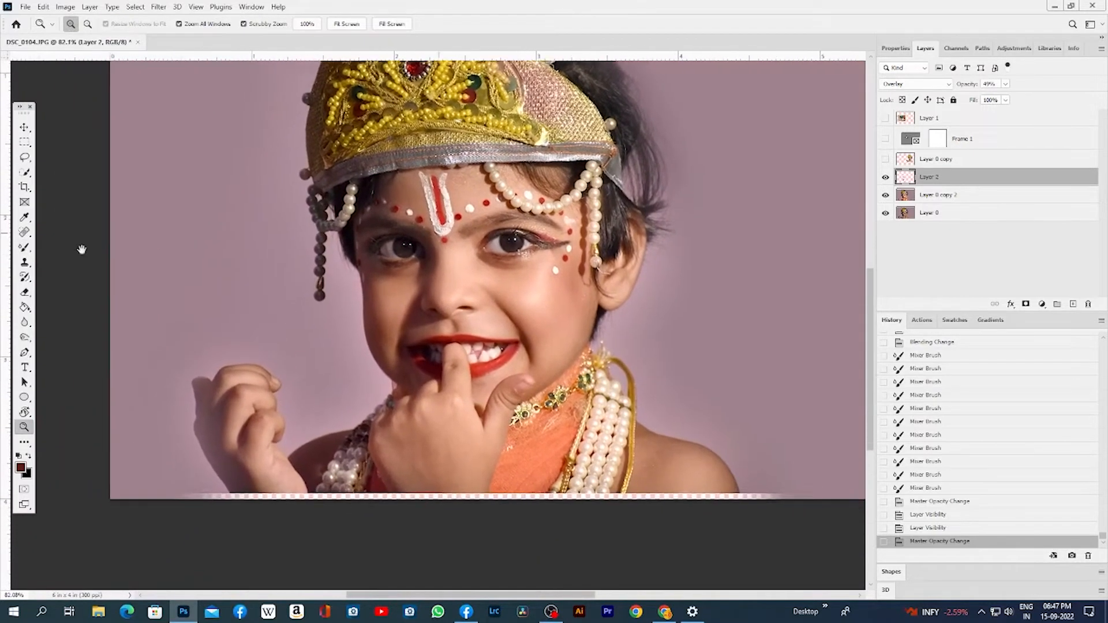
{"action": "mouse_move", "coordinate": [24, 264]}
{"action": "left_mouse_down"}
{"action": "mouse_move", "coordinate": [79, 266]}
{"action": "mouse_move", "coordinate": [24, 277]}
{"action": "mouse_move", "coordinate": [77, 281]}
{"action": "left_mouse_up"}
{"action": "left_click", "coordinate": [459, 219]}
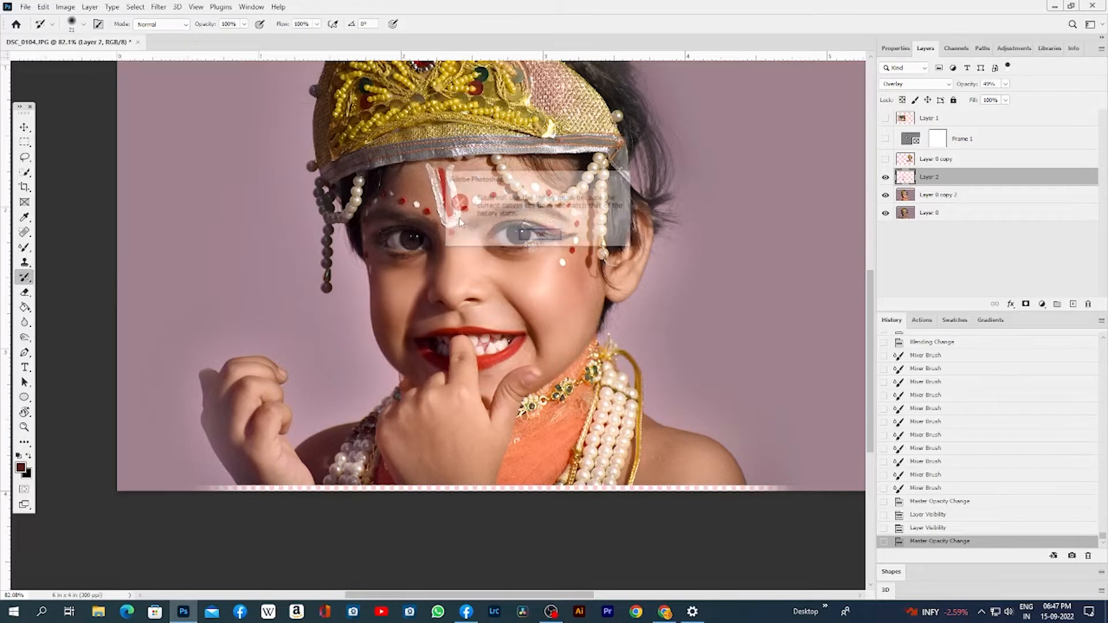
{"action": "left_click", "coordinate": [534, 241]}
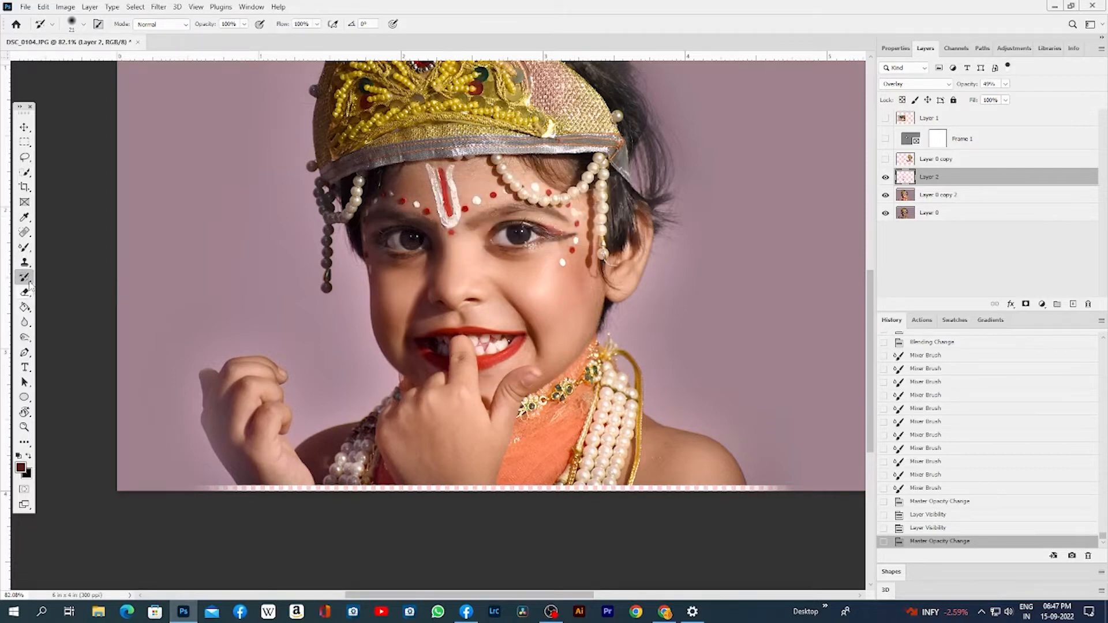
Try the Art History Brush on the face, first on Layer 2 and again on Layer 0 copy 2
{"action": "left_click_drag", "start_coordinate": [29, 284], "coordinate": [80, 294]}
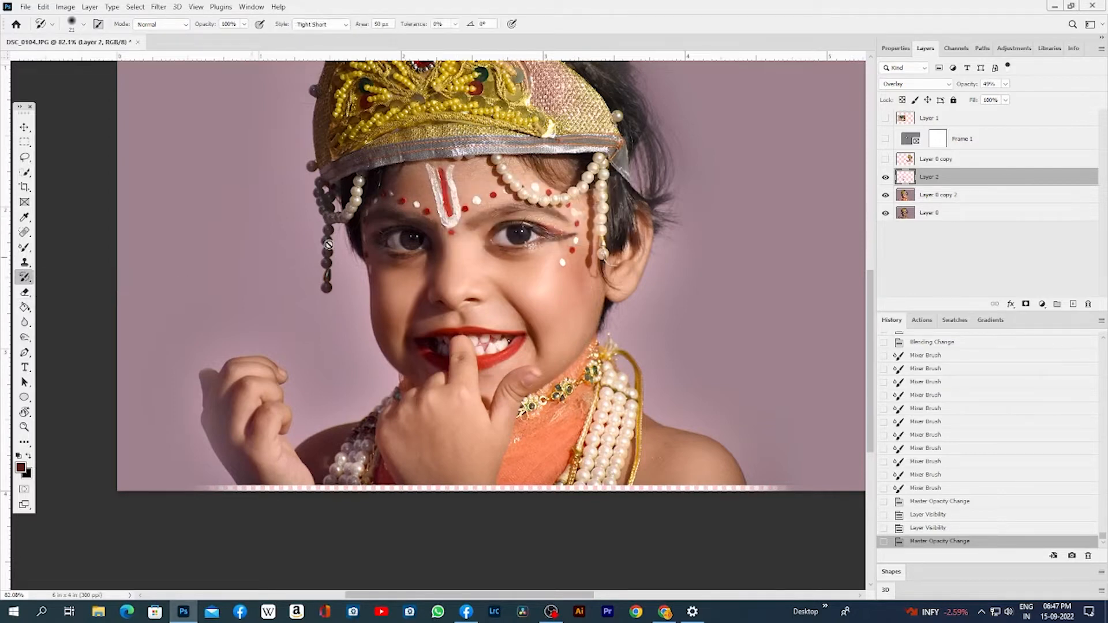
{"action": "left_click", "coordinate": [375, 299]}
{"action": "left_click", "coordinate": [553, 239]}
{"action": "left_click", "coordinate": [934, 195]}
{"action": "left_click", "coordinate": [527, 246]}
{"action": "left_click", "coordinate": [539, 234]}
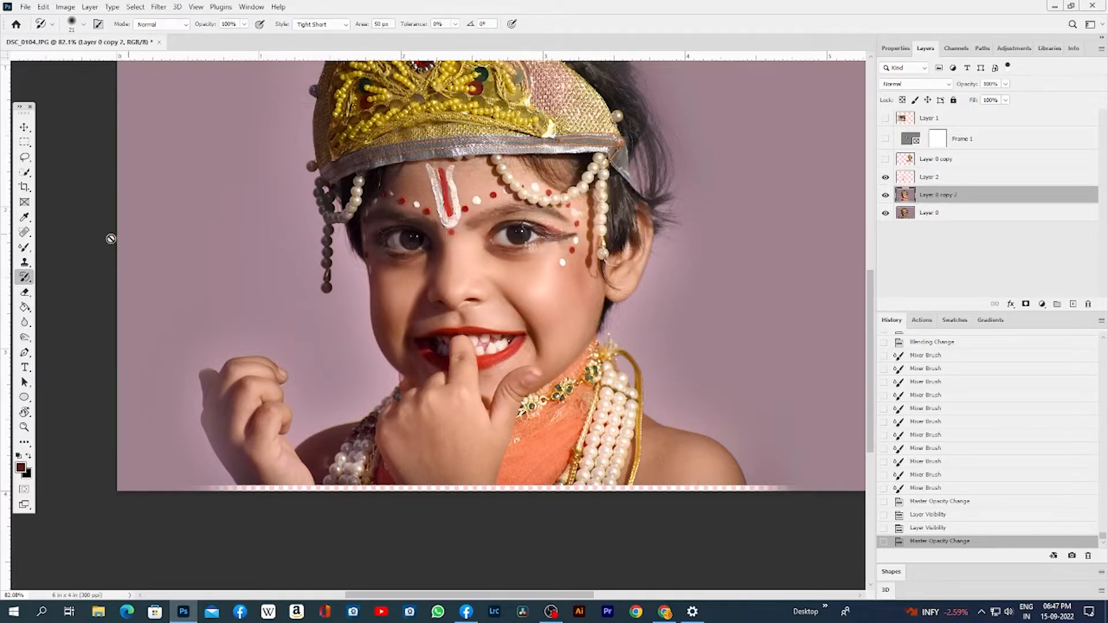
Reduce the Eraser to 60 px, try it over the child's left ear on Layer 0 copy 2 and undo the stroke
{"action": "left_click", "coordinate": [25, 292]}
{"action": "right_click", "coordinate": [26, 296]}
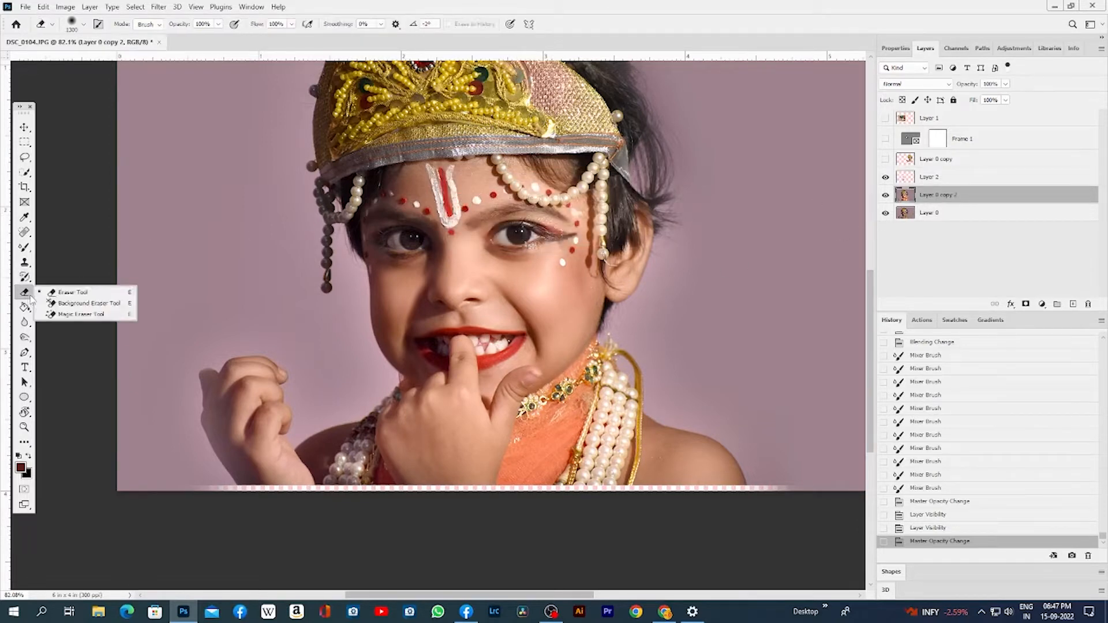
{"action": "left_click", "coordinate": [80, 299]}
{"action": "key", "text": "["}
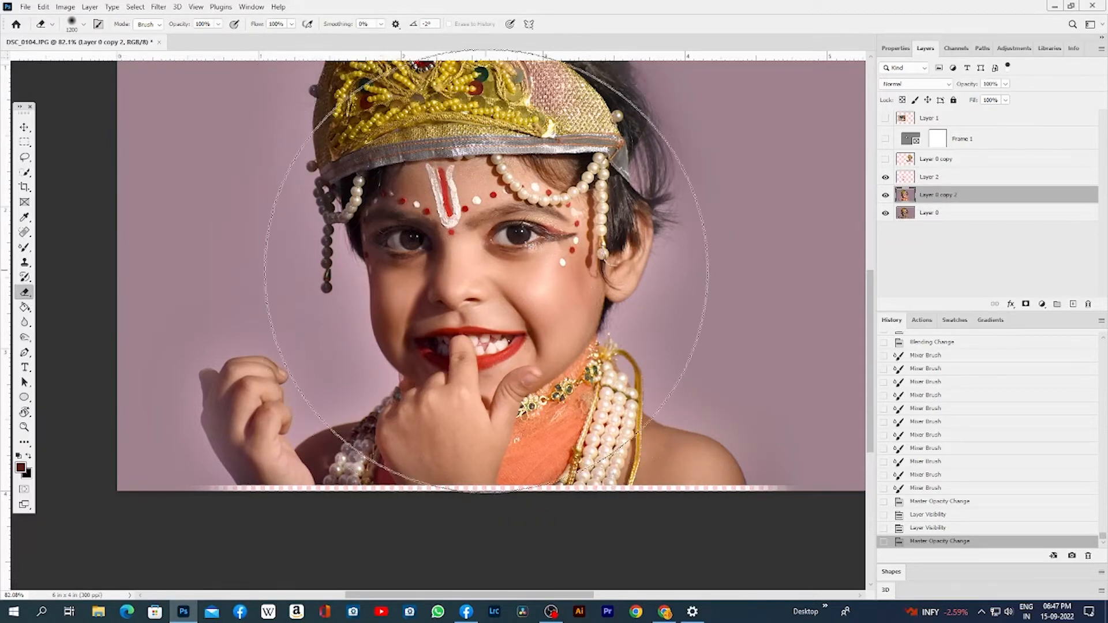
{"action": "key", "text": "["}
{"action": "key", "text": "["}
{"action": "key", "text": "["}
{"action": "key", "text": "["}
{"action": "key", "text": "["}
{"action": "key", "text": "["}
{"action": "key", "text": "["}
{"action": "key", "text": "["}
{"action": "key", "text": "["}
{"action": "key", "text": "["}
{"action": "key", "text": "["}
{"action": "key", "text": "["}
{"action": "key", "text": "["}
{"action": "key", "text": "["}
{"action": "key", "text": "["}
{"action": "key", "text": "["}
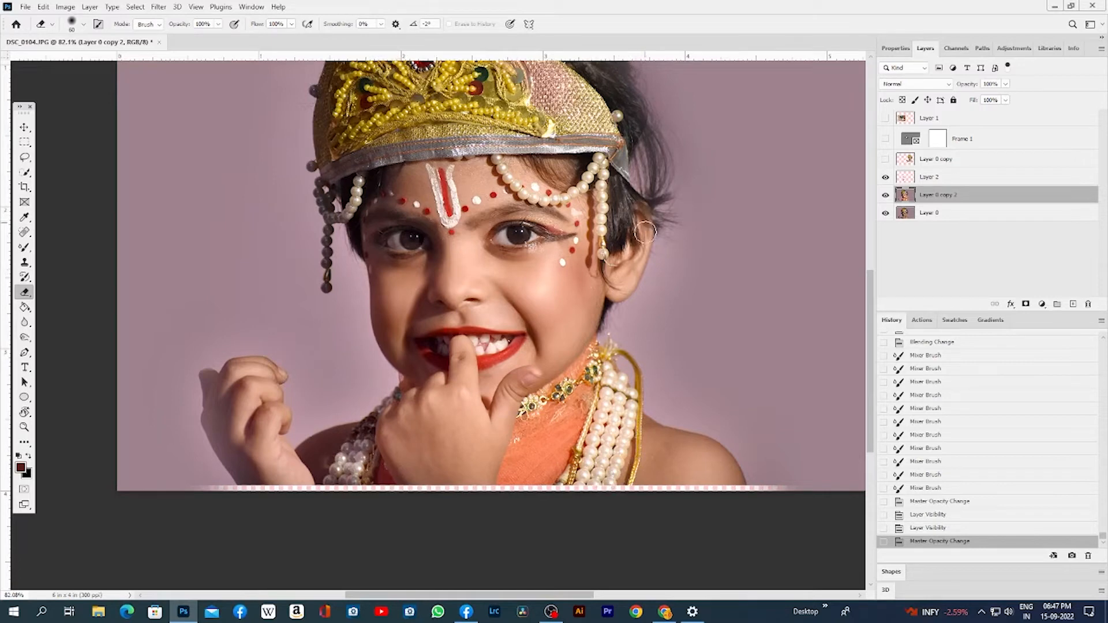
{"action": "left_click_drag", "start_coordinate": [644, 233], "coordinate": [634, 285]}
{"action": "key", "text": "ctrl+z"}
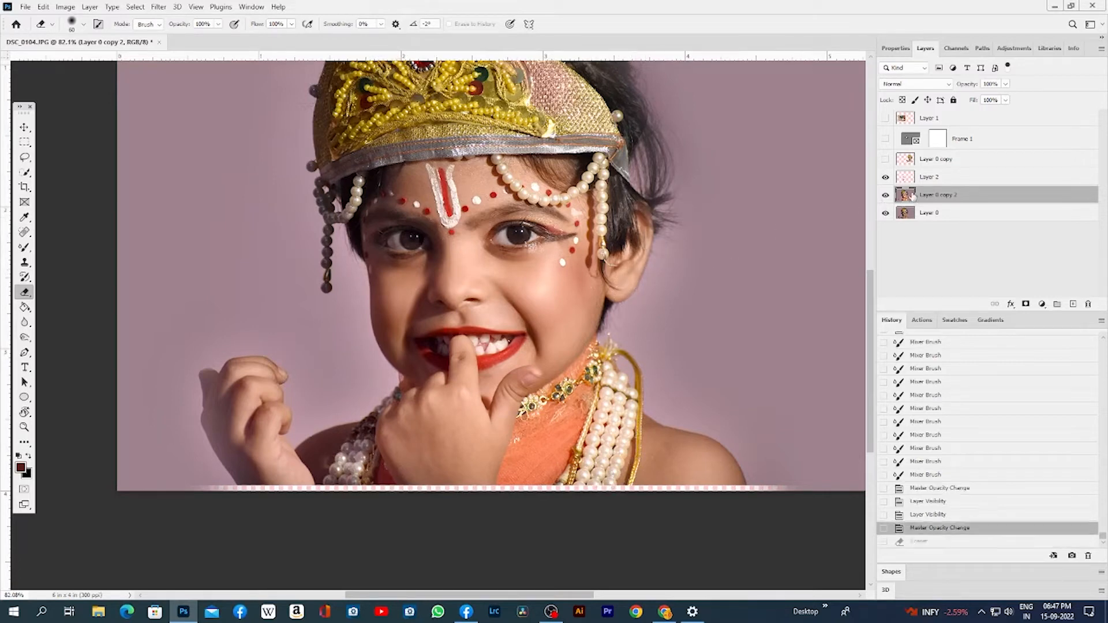
Enlarge the Eraser to 200 px and try it over the child's face and both hands on Layer 0 copy 2
{"action": "key", "text": "]"}
{"action": "key", "text": "]"}
{"action": "key", "text": "]"}
{"action": "key", "text": "]"}
{"action": "key", "text": "]"}
{"action": "key", "text": "]"}
{"action": "key", "text": "]"}
{"action": "key", "text": "]"}
{"action": "mouse_move", "coordinate": [536, 291]}
{"action": "left_mouse_down"}
{"action": "mouse_move", "coordinate": [404, 294]}
{"action": "mouse_move", "coordinate": [433, 199]}
{"action": "mouse_move", "coordinate": [446, 204]}
{"action": "mouse_move", "coordinate": [398, 323]}
{"action": "mouse_move", "coordinate": [534, 374]}
{"action": "left_mouse_up"}
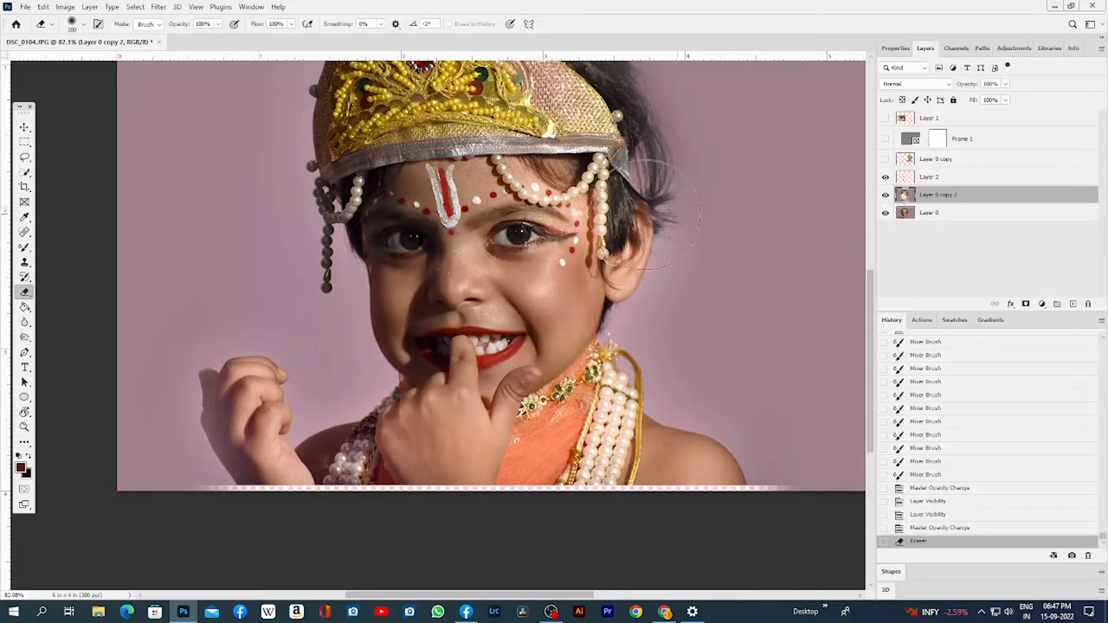
{"action": "left_click_drag", "start_coordinate": [456, 465], "coordinate": [419, 462]}
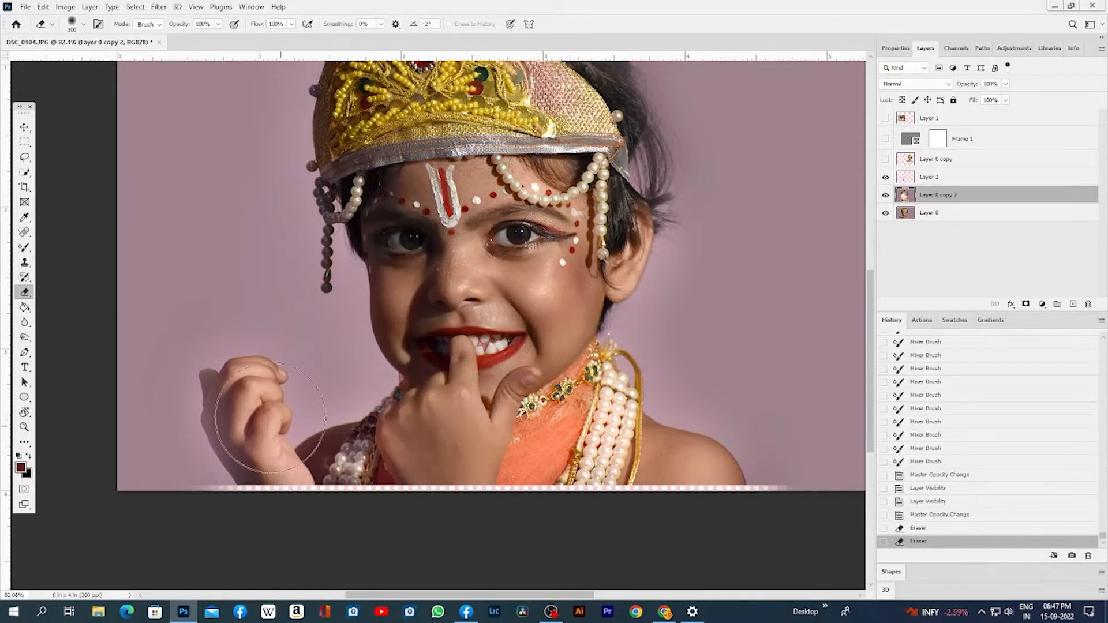
{"action": "left_click_drag", "start_coordinate": [267, 432], "coordinate": [270, 461]}
{"action": "left_click", "coordinate": [527, 184]}
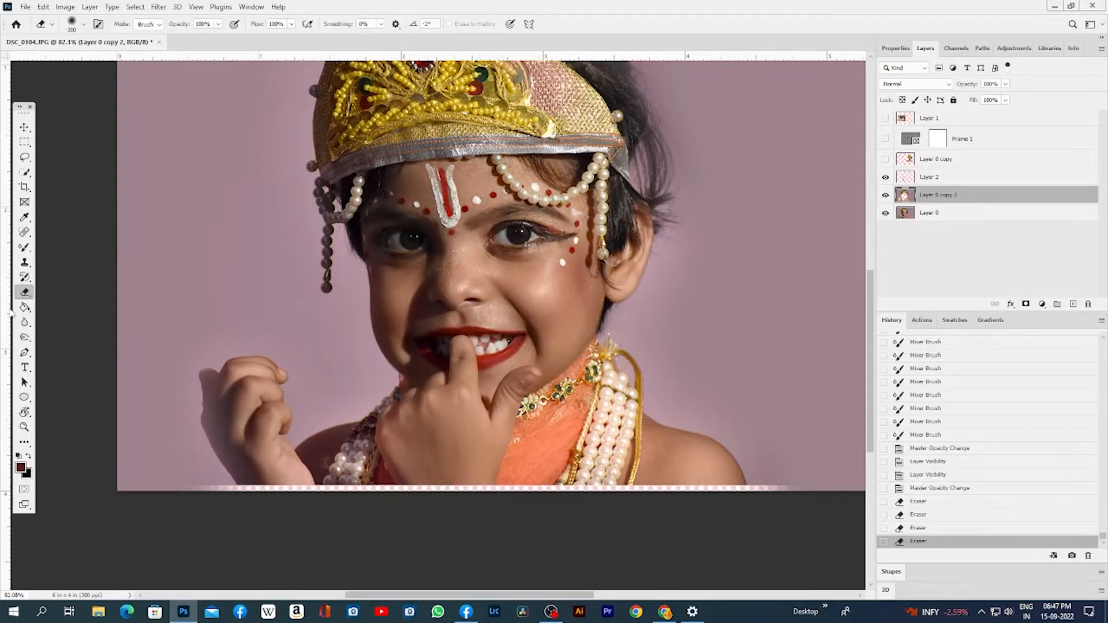
Undo the Eraser strokes made over the face and hands on Layer 0 copy 2
{"action": "right_click", "coordinate": [30, 297]}
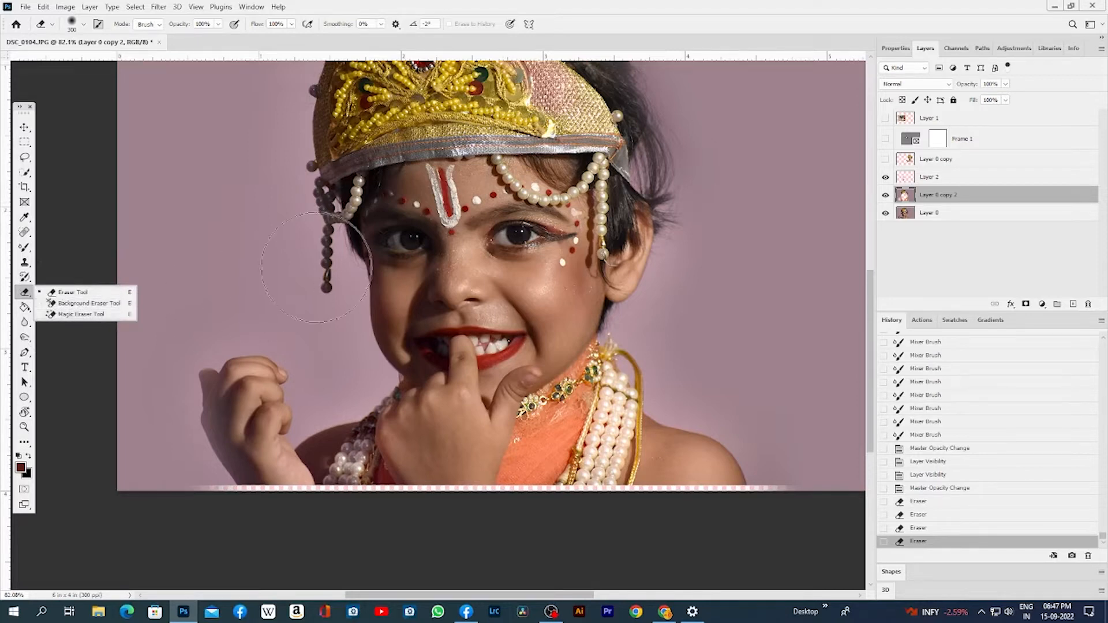
{"action": "key", "text": "ctrl+z"}
{"action": "key", "text": "ctrl+z"}
{"action": "key", "text": "ctrl+z"}
{"action": "key", "text": "ctrl+z"}
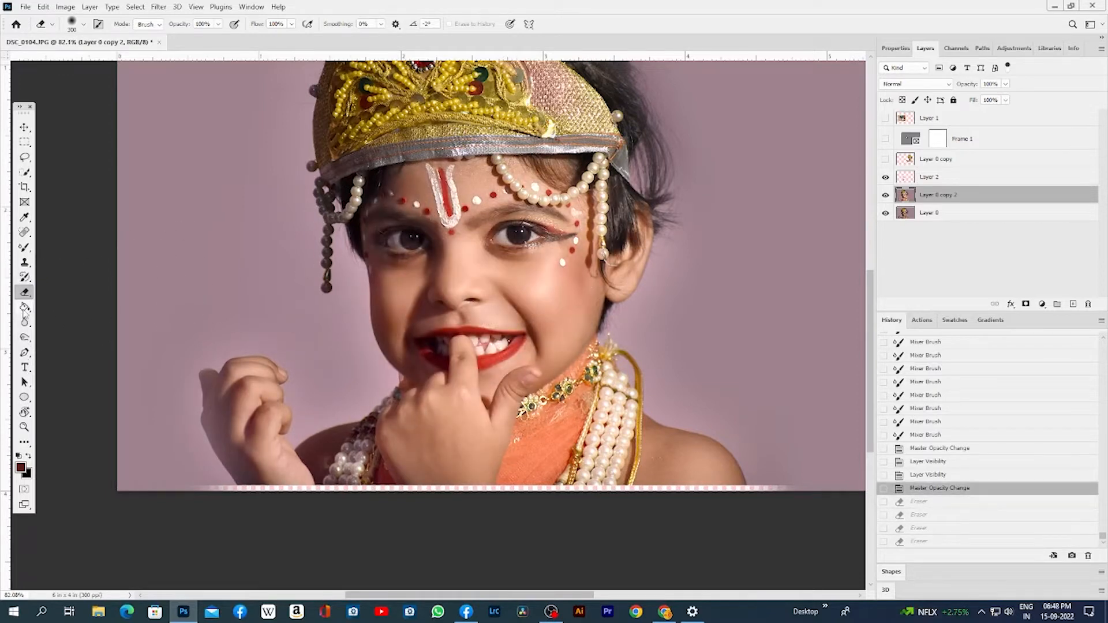
Take the Gradient tool and choose the cyan-to-magenta Purple_02 preset from the Purples group
{"action": "left_click", "coordinate": [25, 307]}
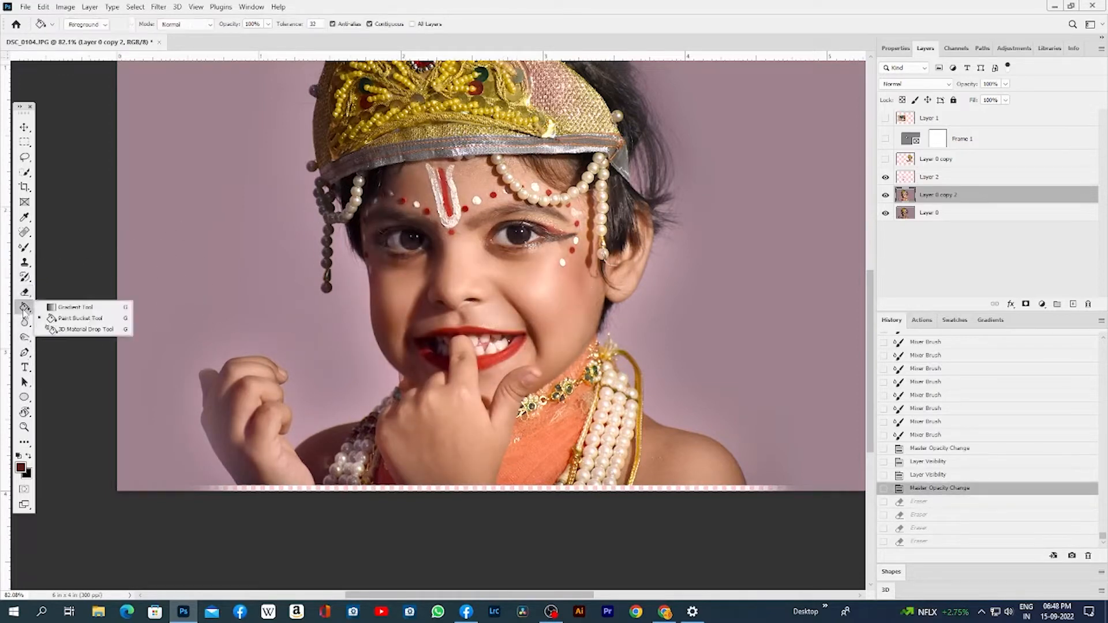
{"action": "left_click", "coordinate": [78, 308]}
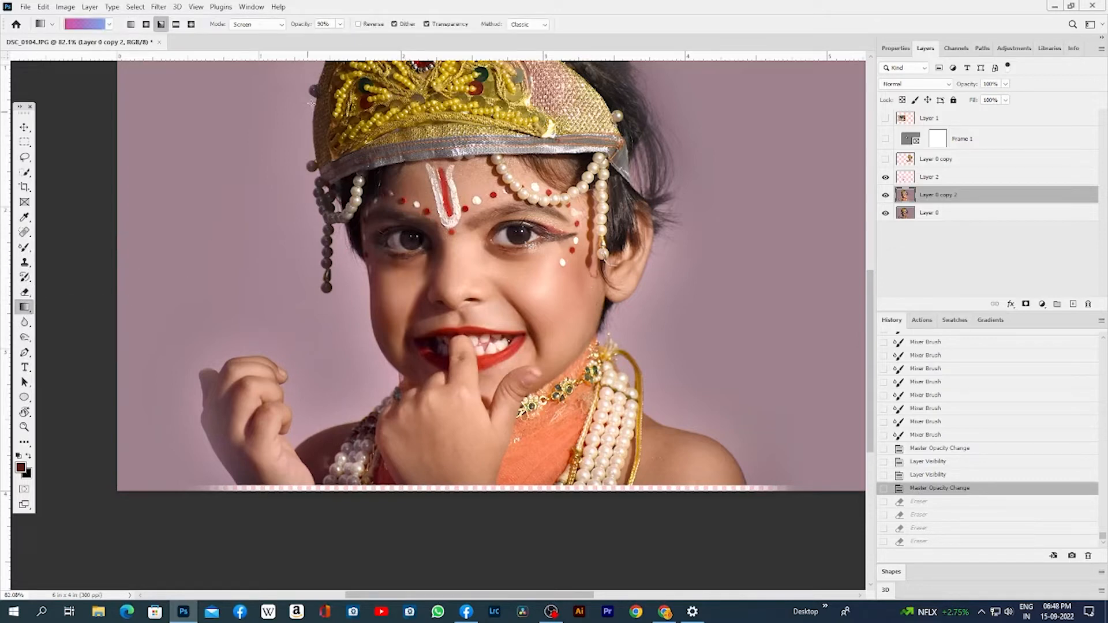
{"action": "left_click", "coordinate": [109, 24]}
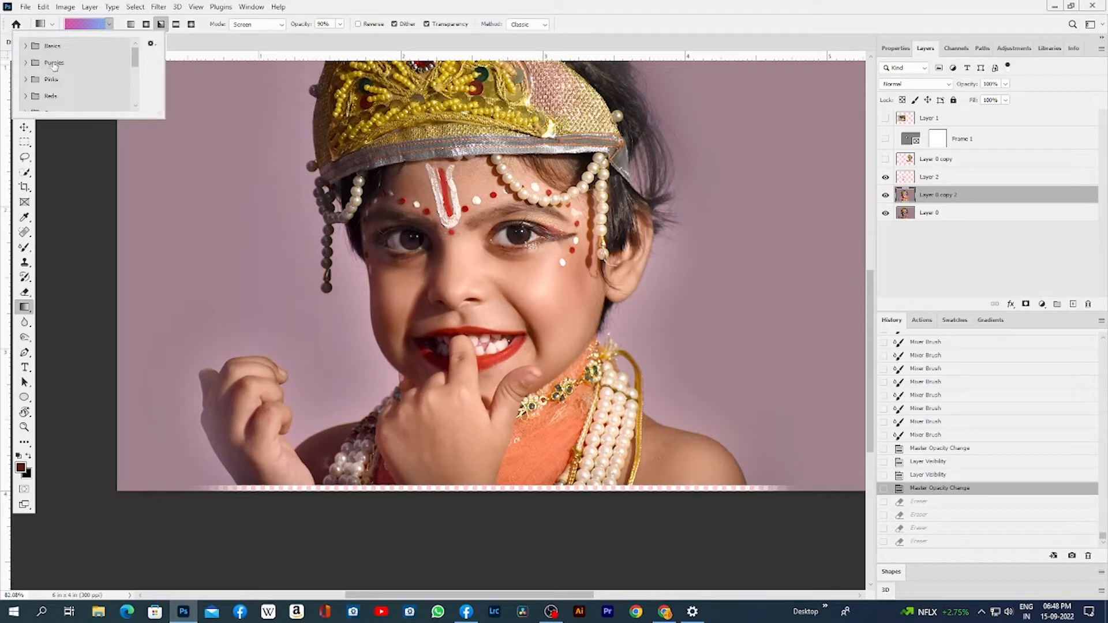
{"action": "left_click", "coordinate": [26, 46]}
{"action": "scroll", "coordinate": [75, 85], "scroll_direction": "down", "scroll_amount": 1}
{"action": "scroll", "coordinate": [75, 86], "scroll_direction": "up", "scroll_amount": 1}
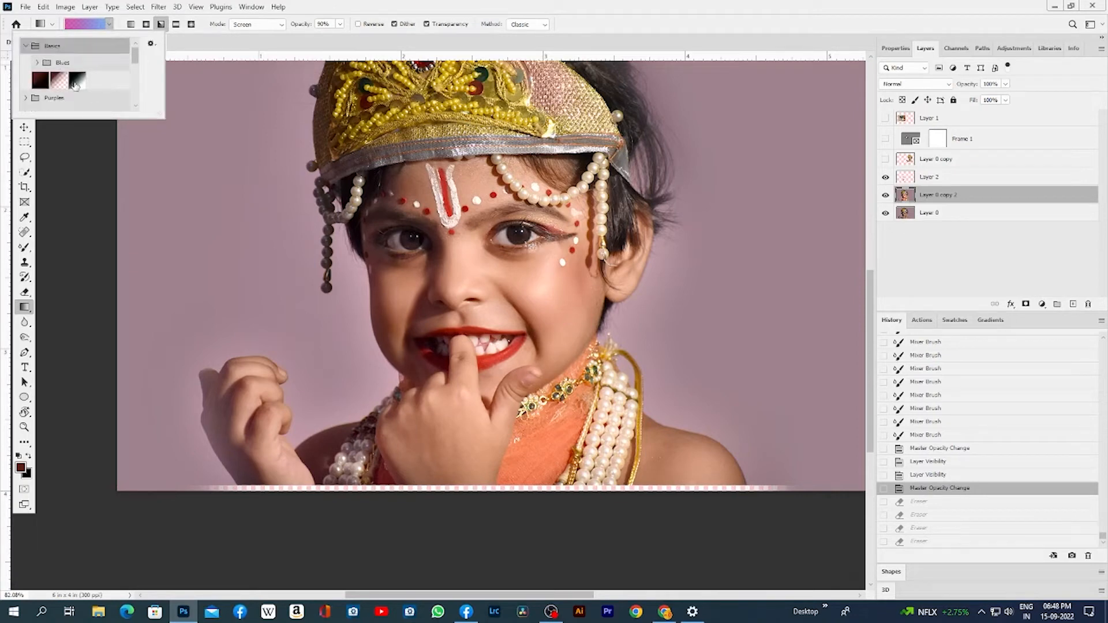
{"action": "scroll", "coordinate": [75, 85], "scroll_direction": "down", "scroll_amount": 1}
{"action": "left_click", "coordinate": [26, 79]}
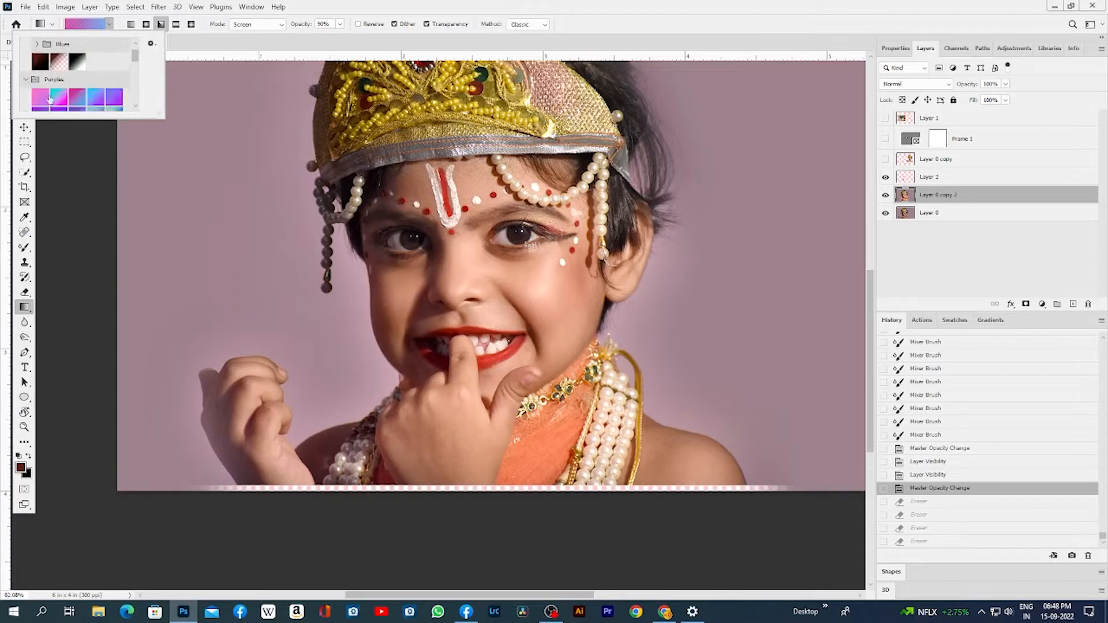
{"action": "left_click", "coordinate": [58, 95]}
{"action": "left_click", "coordinate": [215, 44]}
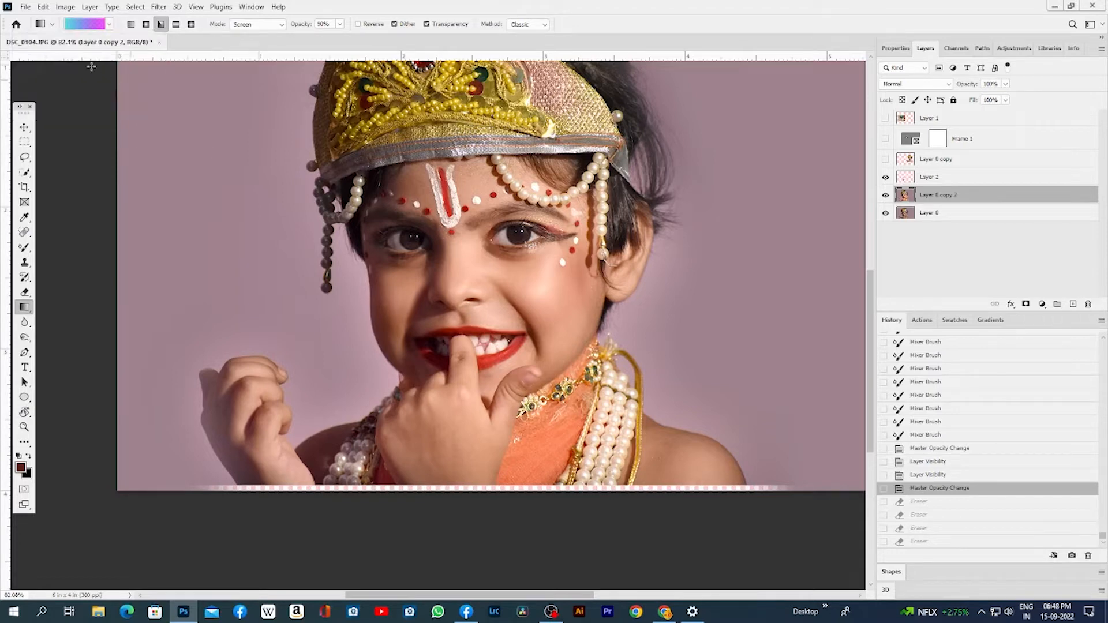
Create a new layer directly above Layer 0 and draw the cyan-to-magenta angle gradient diagonally across it
{"action": "left_click", "coordinate": [954, 213]}
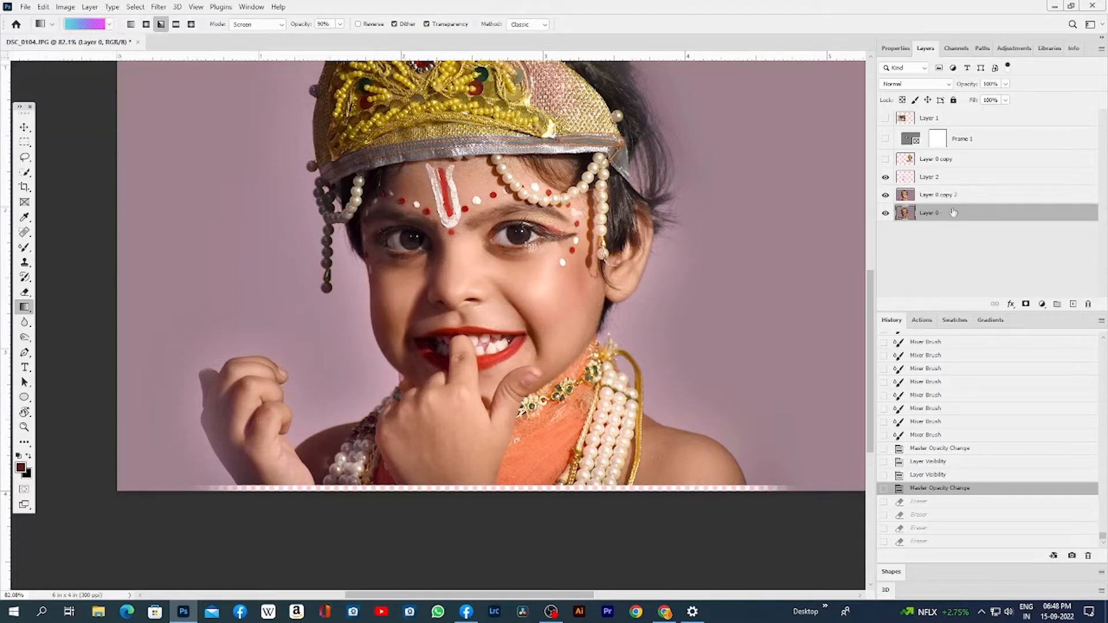
{"action": "left_click", "coordinate": [1072, 304]}
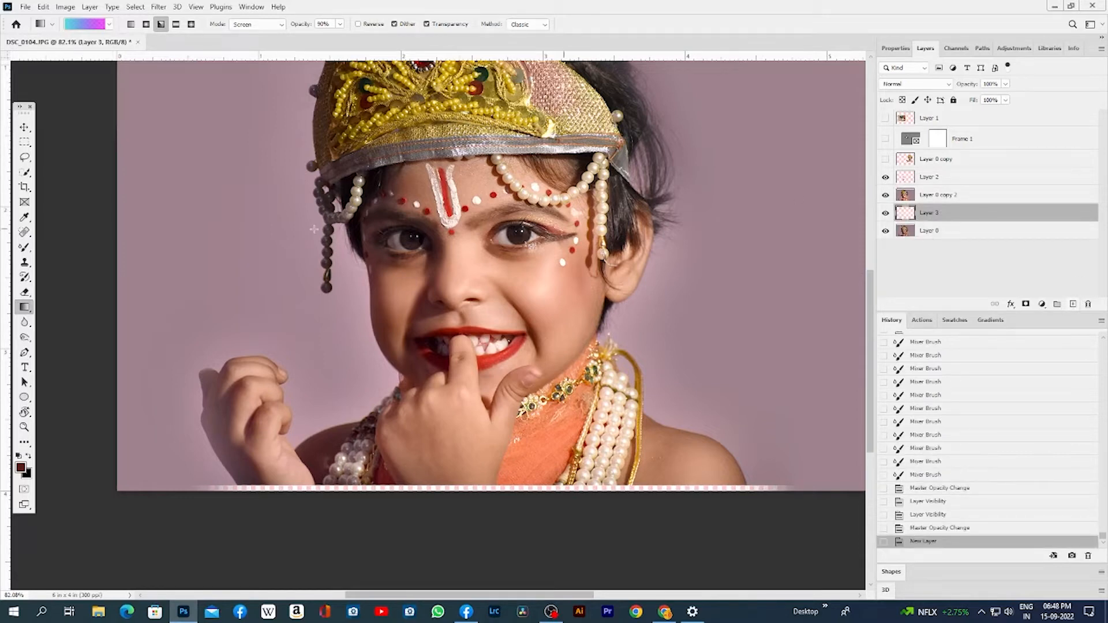
{"action": "left_click_drag", "start_coordinate": [366, 329], "coordinate": [365, 326]}
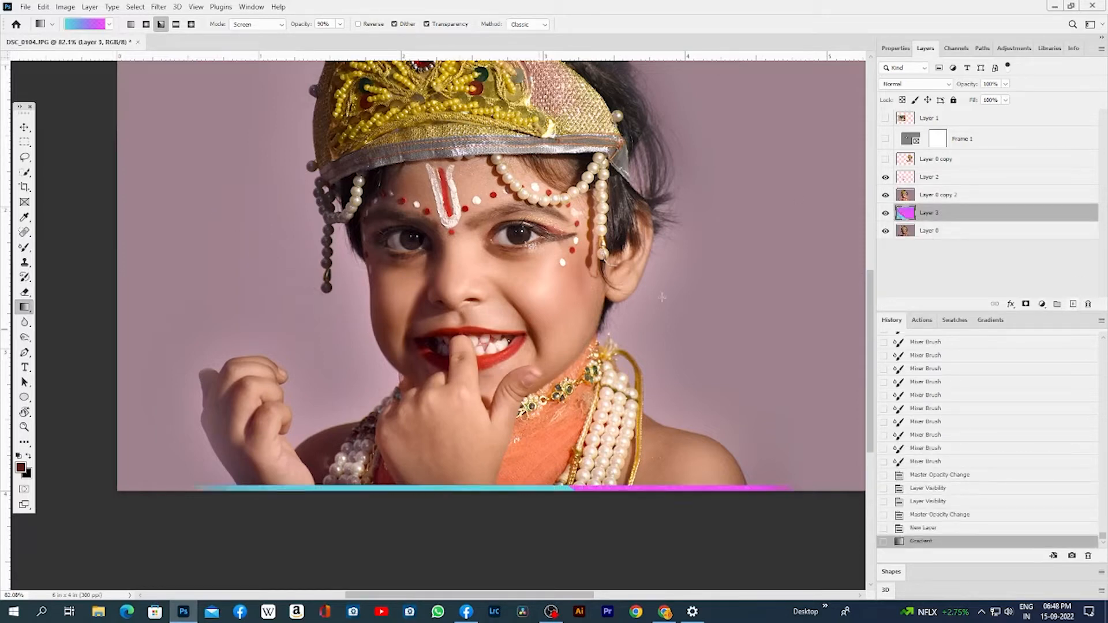
Toggle the visibility of Layer 0 copy 2 and Layer 3 to view the gradient and the photo underneath
{"action": "left_click", "coordinate": [885, 195]}
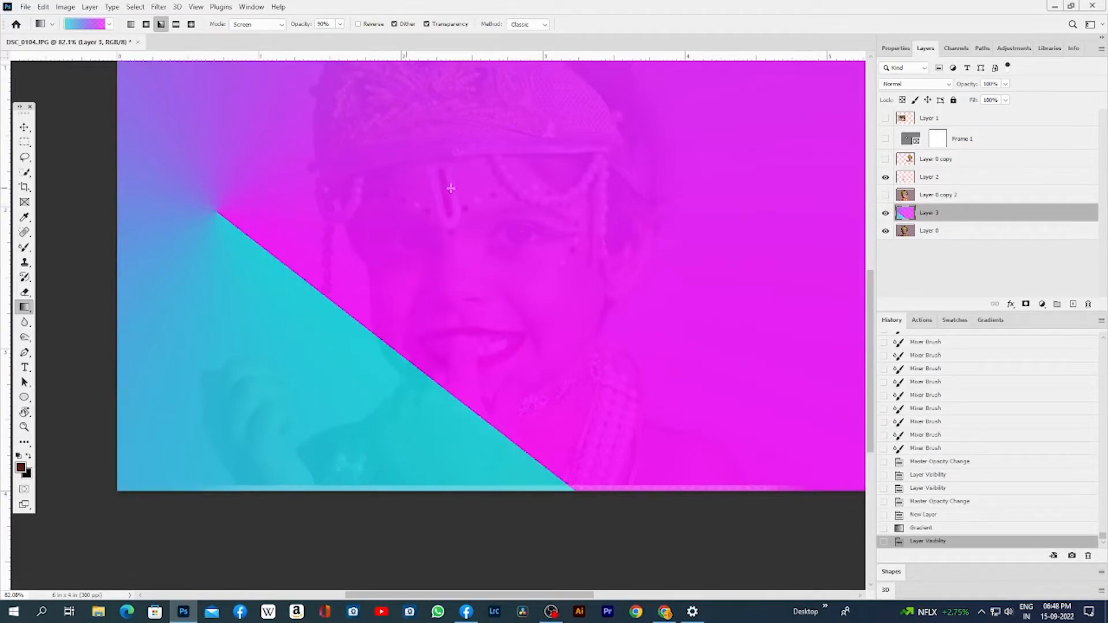
{"action": "left_click", "coordinate": [885, 195]}
{"action": "left_click", "coordinate": [884, 213]}
{"action": "left_click", "coordinate": [885, 195]}
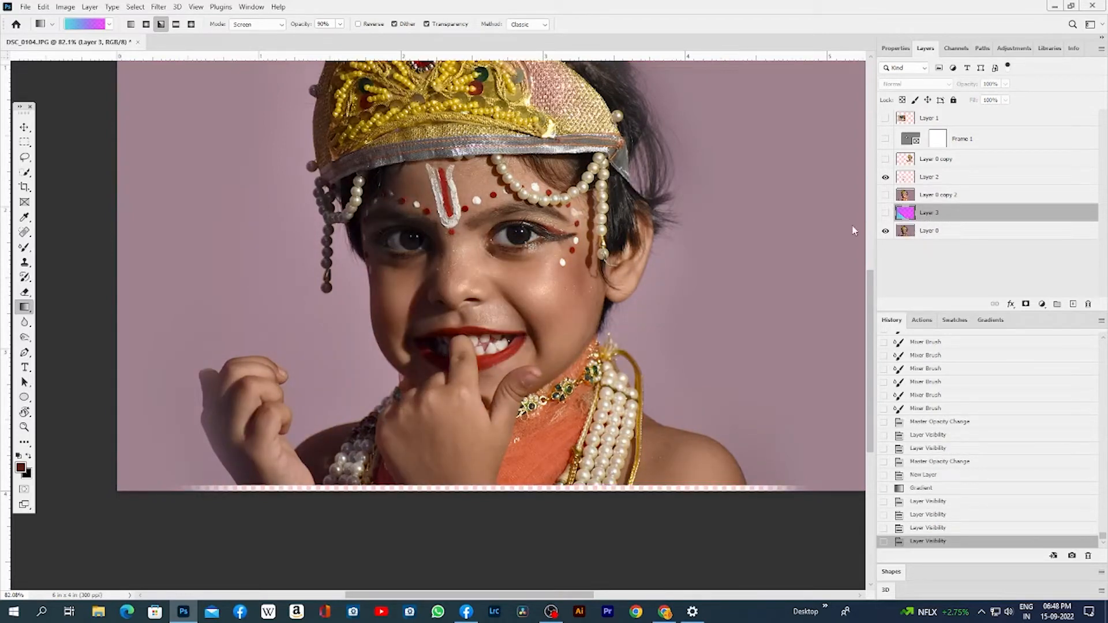
Change the cyan starting color stop of the gradient to yellow
{"action": "left_click", "coordinate": [96, 25]}
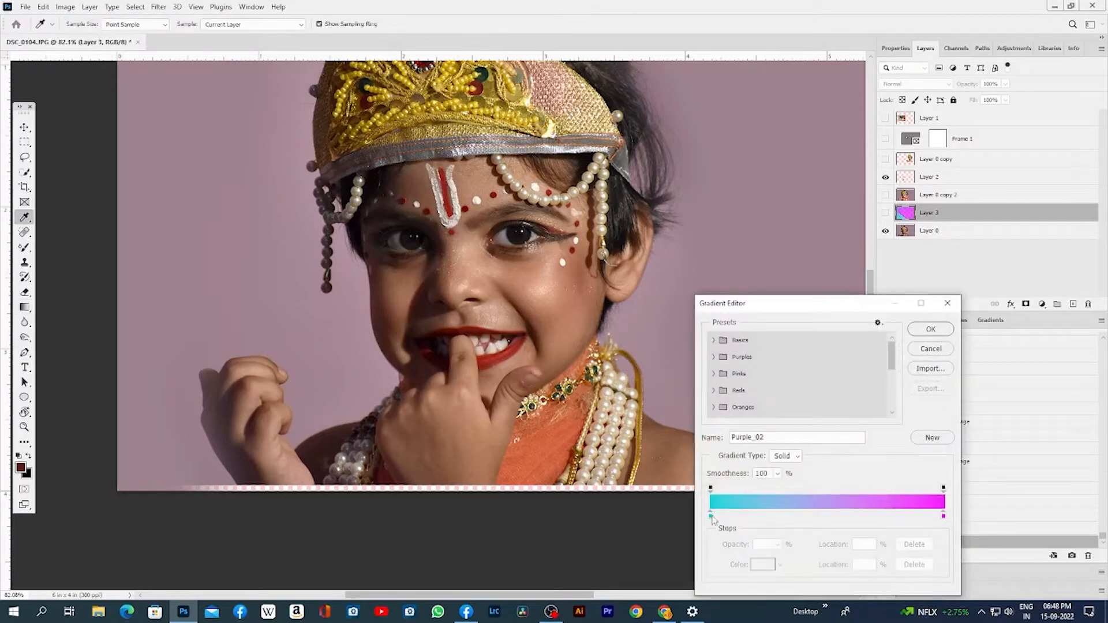
{"action": "left_click", "coordinate": [710, 515]}
{"action": "left_click", "coordinate": [762, 564]}
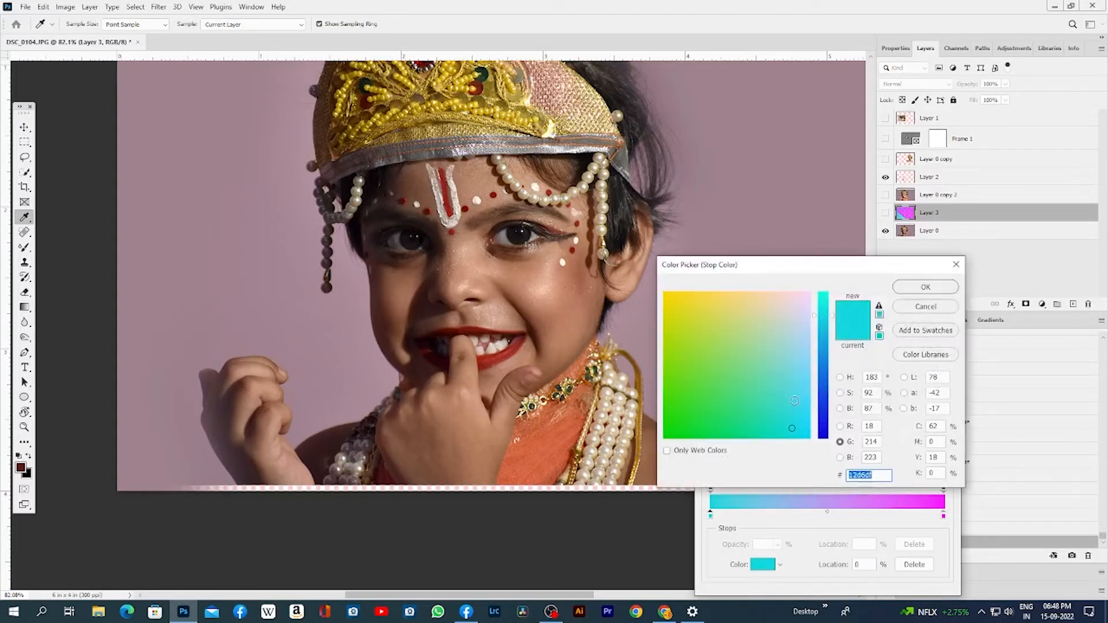
{"action": "type", "text": "f2d600"}
{"action": "left_click", "coordinate": [925, 287]}
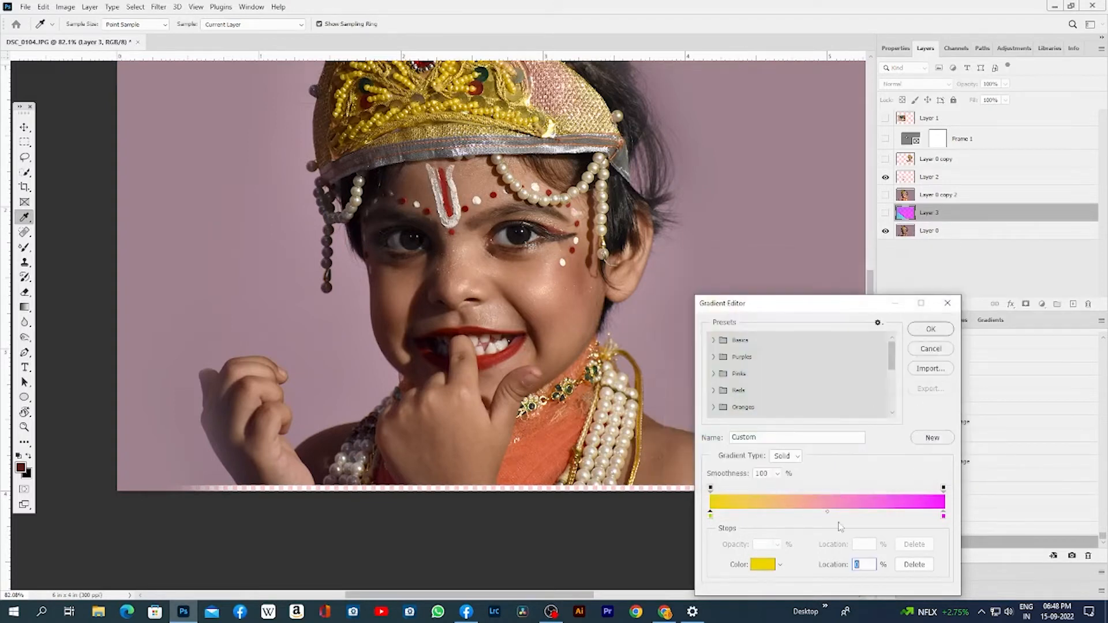
{"action": "left_click", "coordinate": [931, 330]}
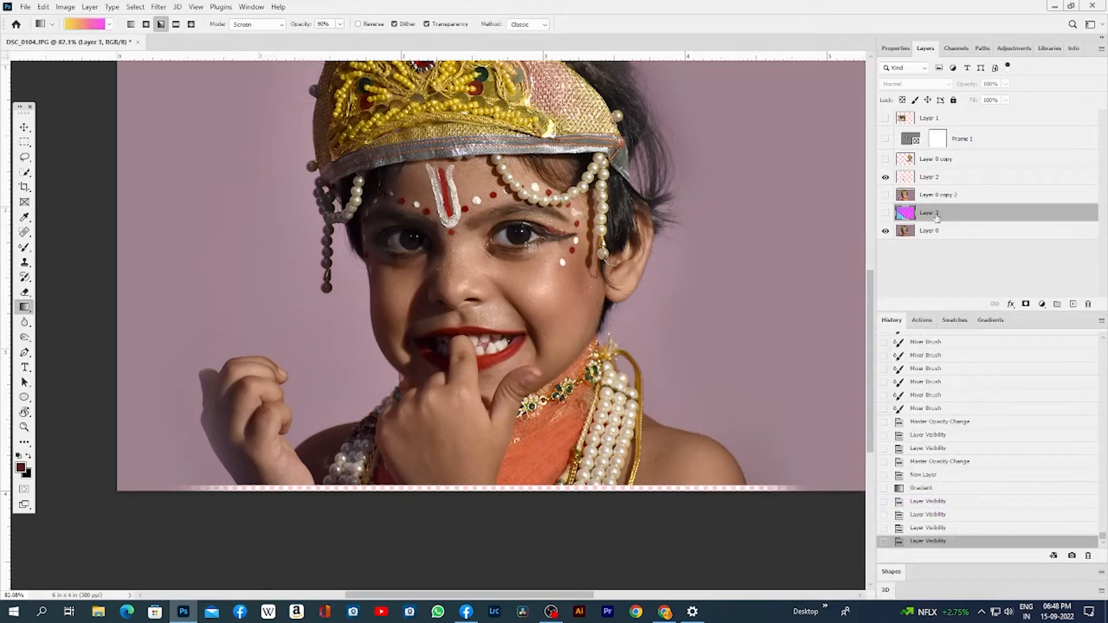
Show Layer 3 and try two yellow-to-magenta angle gradients across it
{"action": "left_click", "coordinate": [882, 215]}
{"action": "left_click_drag", "start_coordinate": [384, 236], "coordinate": [652, 371]}
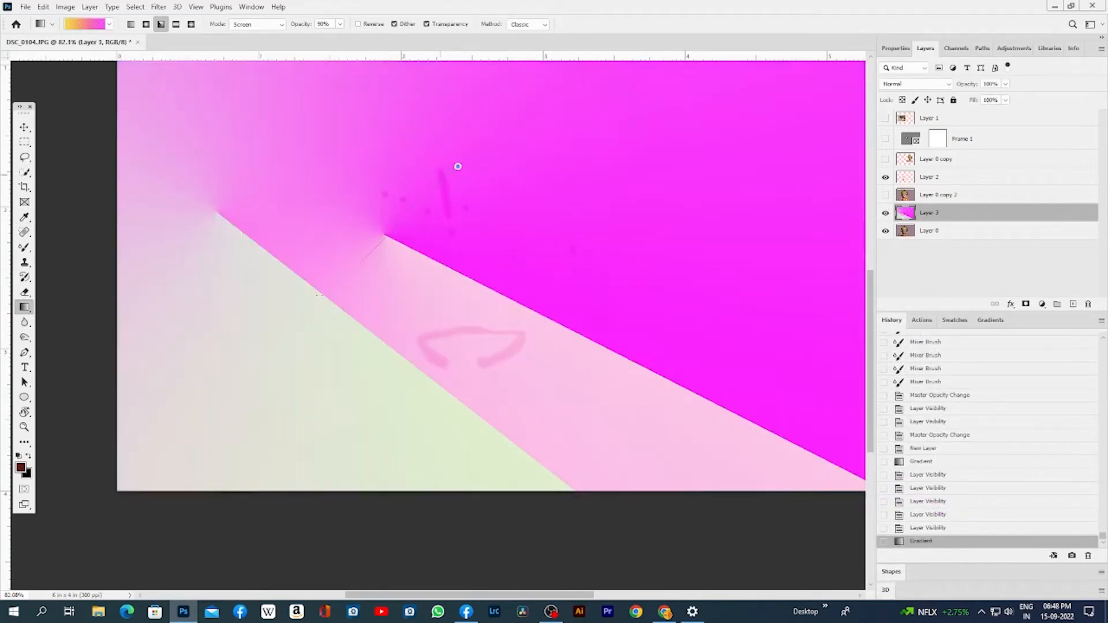
{"action": "left_click_drag", "start_coordinate": [457, 166], "coordinate": [300, 293]}
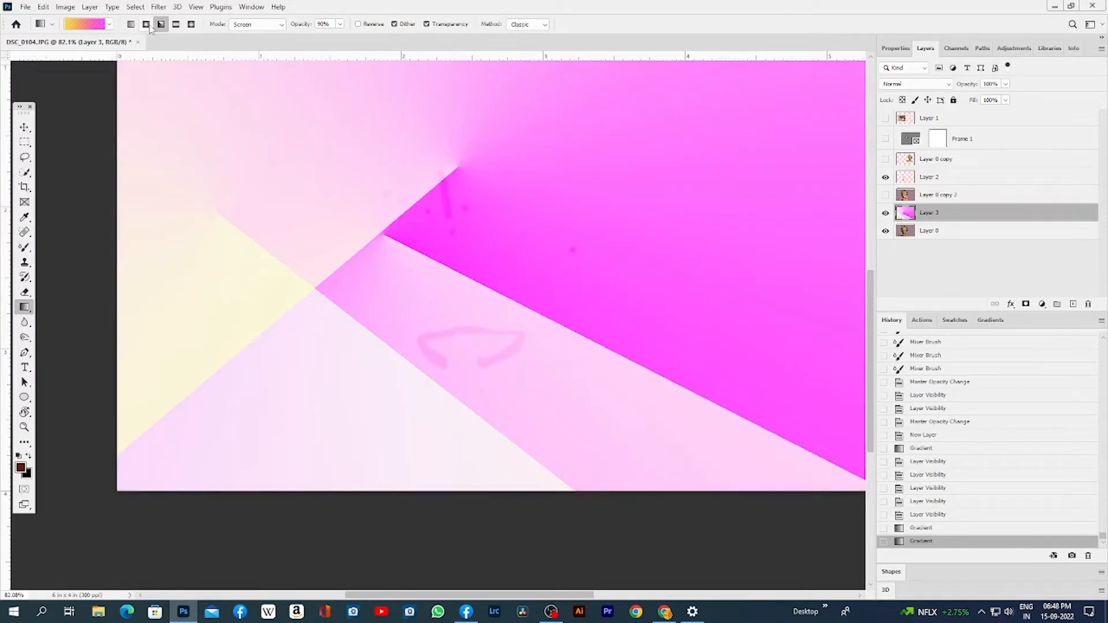
Try several linear gradients and a radial gradient in different directions on Layer 3
{"action": "left_click", "coordinate": [131, 25]}
{"action": "left_click_drag", "start_coordinate": [323, 190], "coordinate": [602, 298]}
{"action": "left_click_drag", "start_coordinate": [312, 216], "coordinate": [495, 323]}
{"action": "left_click_drag", "start_coordinate": [291, 385], "coordinate": [518, 259]}
{"action": "left_click_drag", "start_coordinate": [346, 202], "coordinate": [485, 300]}
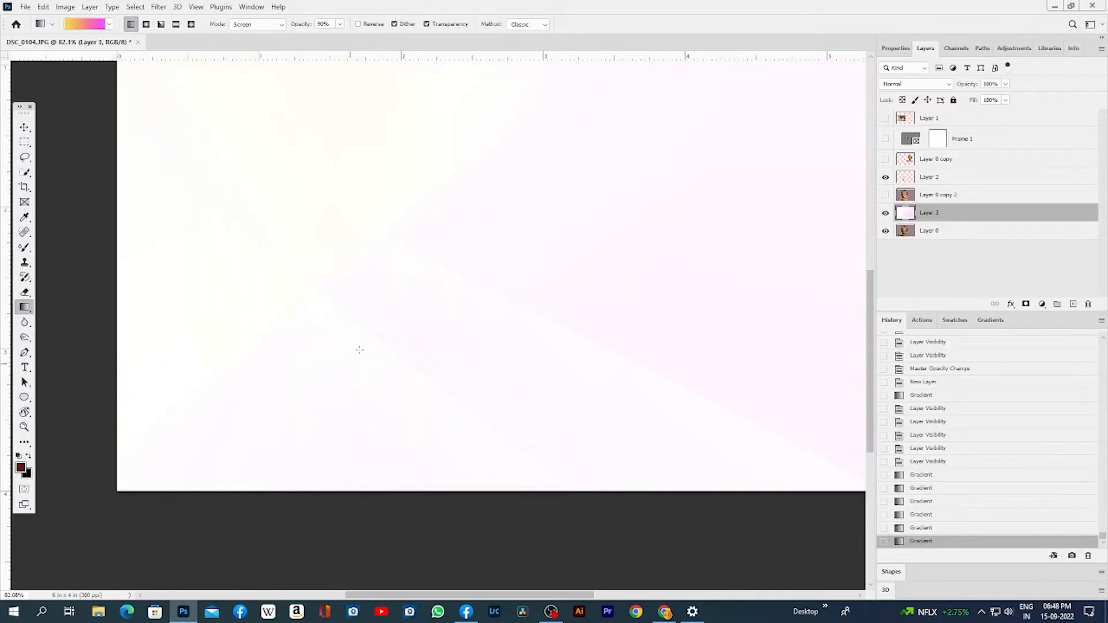
{"action": "left_click", "coordinate": [146, 25]}
{"action": "left_click_drag", "start_coordinate": [494, 193], "coordinate": [321, 445]}
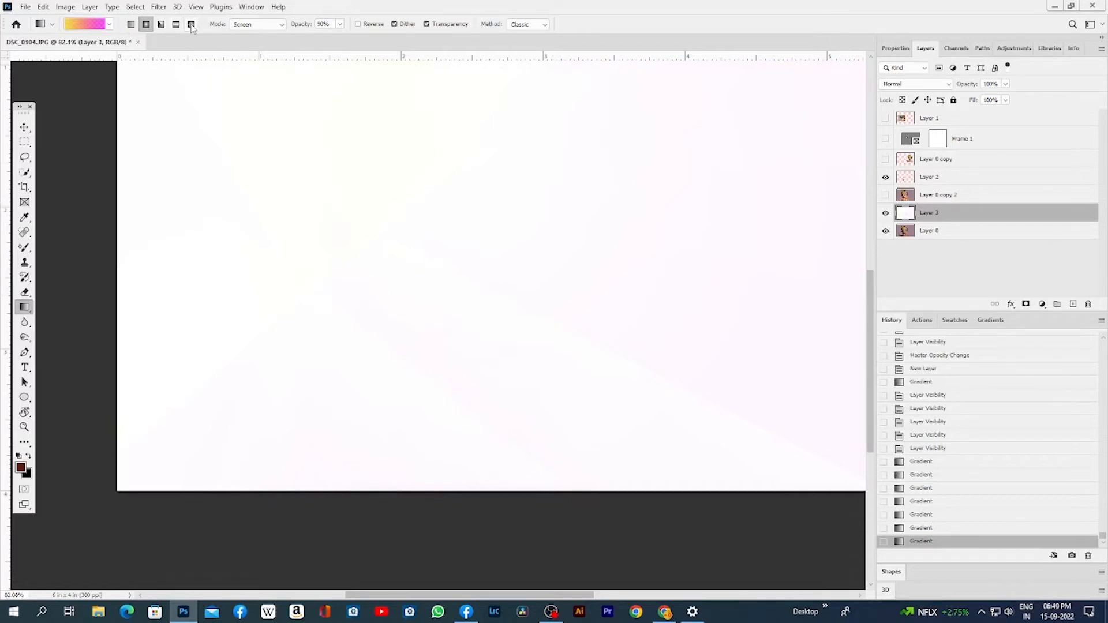
Load the Pink_15 preset from the Pinks group and try it as a diamond gradient on Layer 3
{"action": "left_click", "coordinate": [101, 25]}
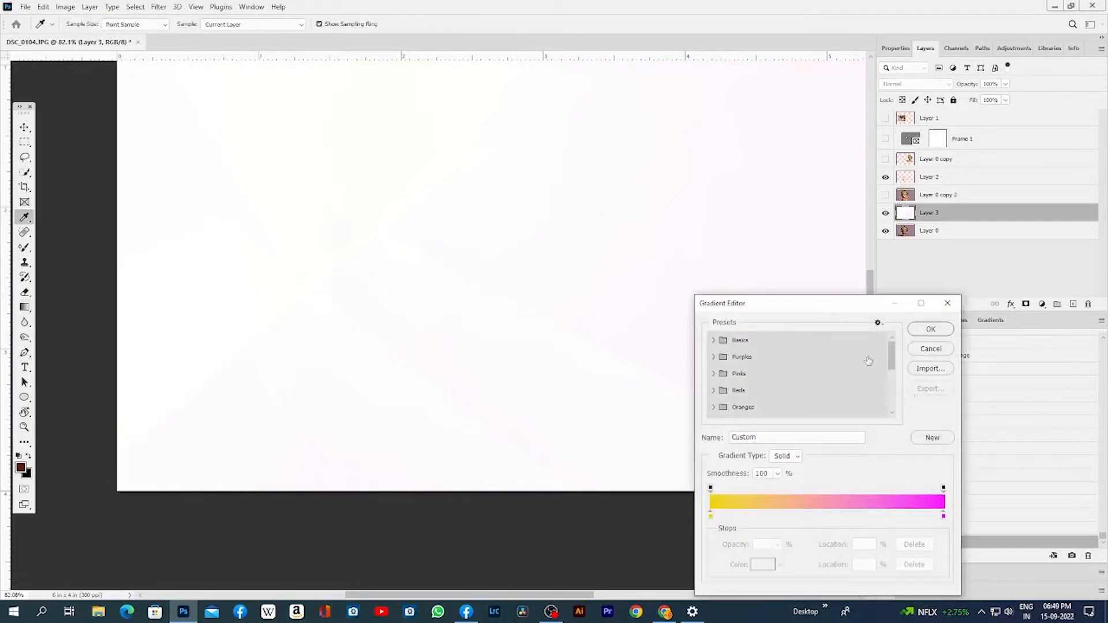
{"action": "left_click", "coordinate": [715, 374]}
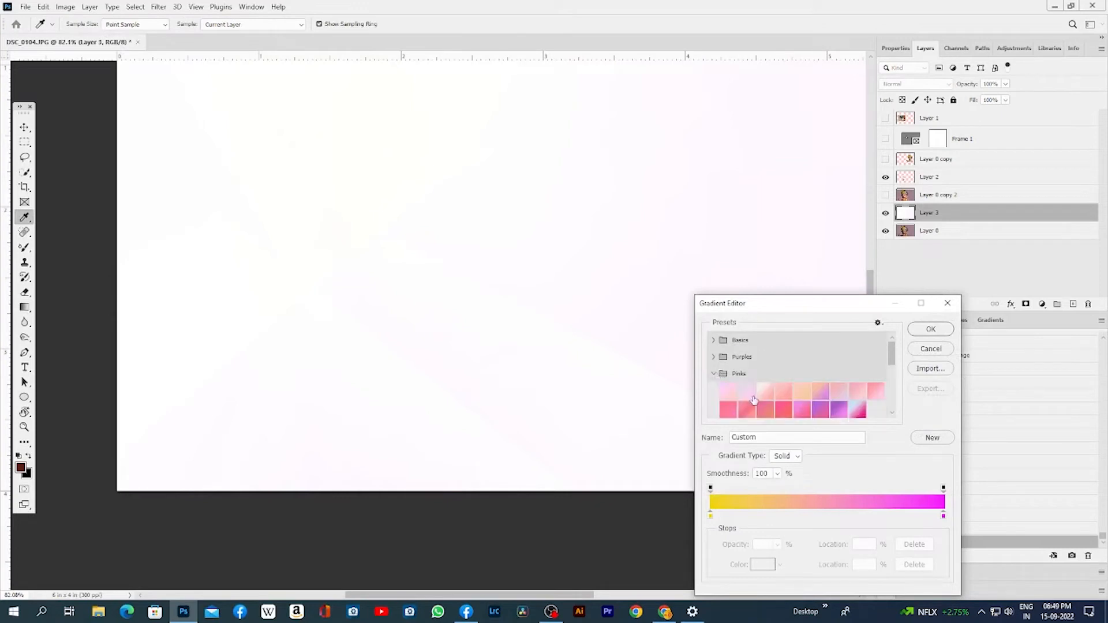
{"action": "left_click", "coordinate": [819, 410]}
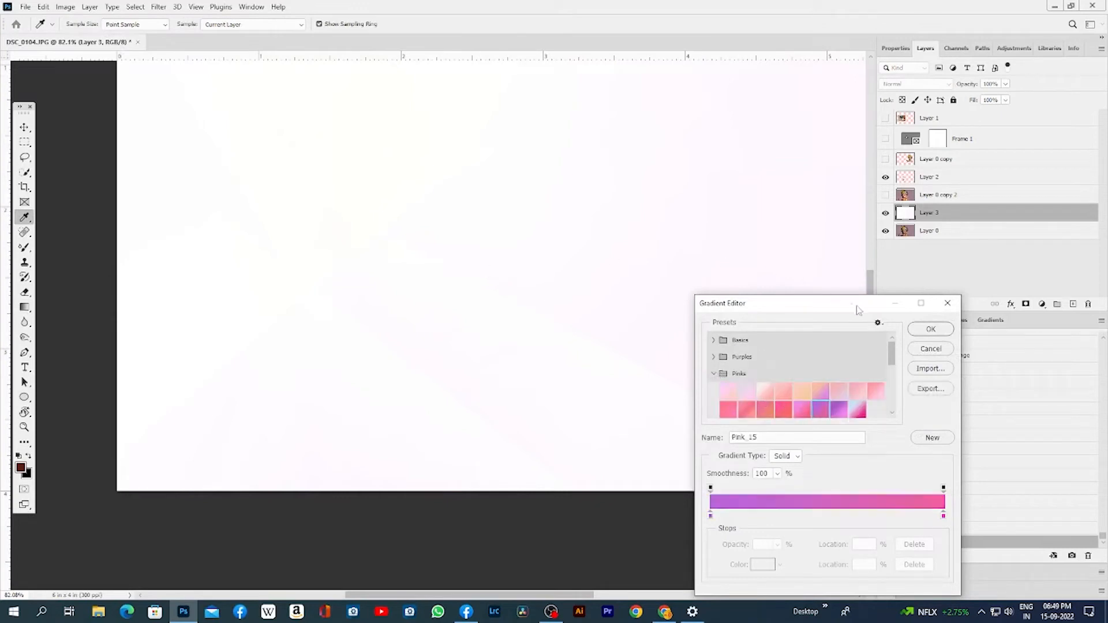
{"action": "left_click", "coordinate": [930, 329]}
{"action": "left_click_drag", "start_coordinate": [390, 237], "coordinate": [508, 260]}
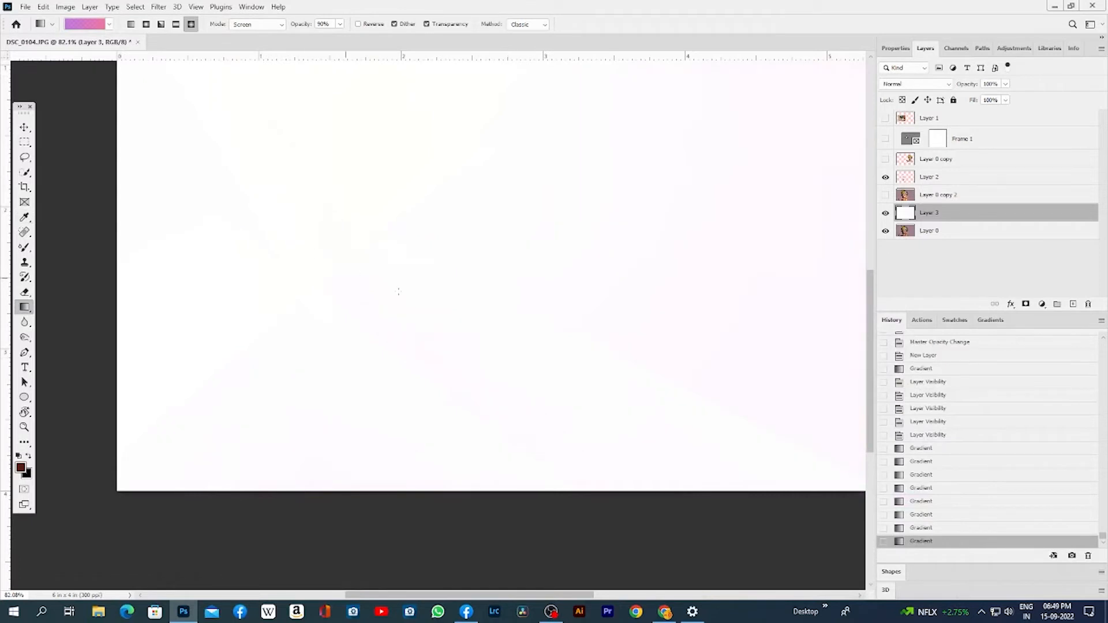
Undo the gradient trials back to Layer 3's first gradient, and draw one Pink_15 diamond gradient over it with Layer 0 copy 2 visible
{"action": "key", "text": "ctrl+z"}
{"action": "key", "text": "ctrl+z"}
{"action": "key", "text": "ctrl+z"}
{"action": "key", "text": "ctrl+z"}
{"action": "key", "text": "ctrl+z"}
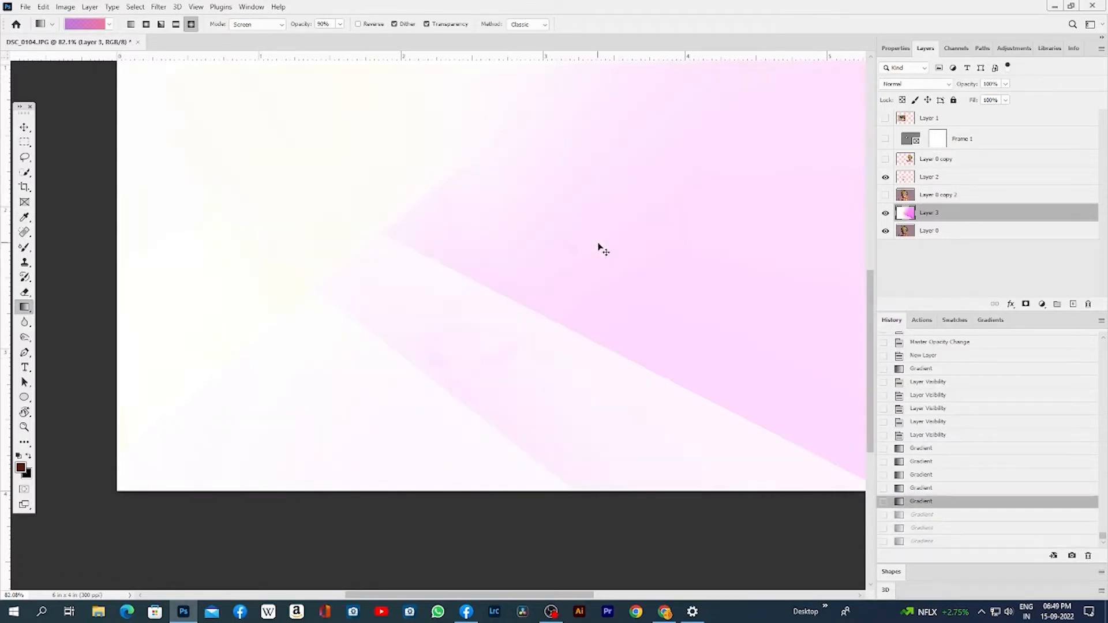
{"action": "key", "text": "ctrl+z"}
{"action": "key", "text": "ctrl+z"}
{"action": "key", "text": "ctrl+z"}
{"action": "key", "text": "ctrl+z"}
{"action": "key", "text": "ctrl+z"}
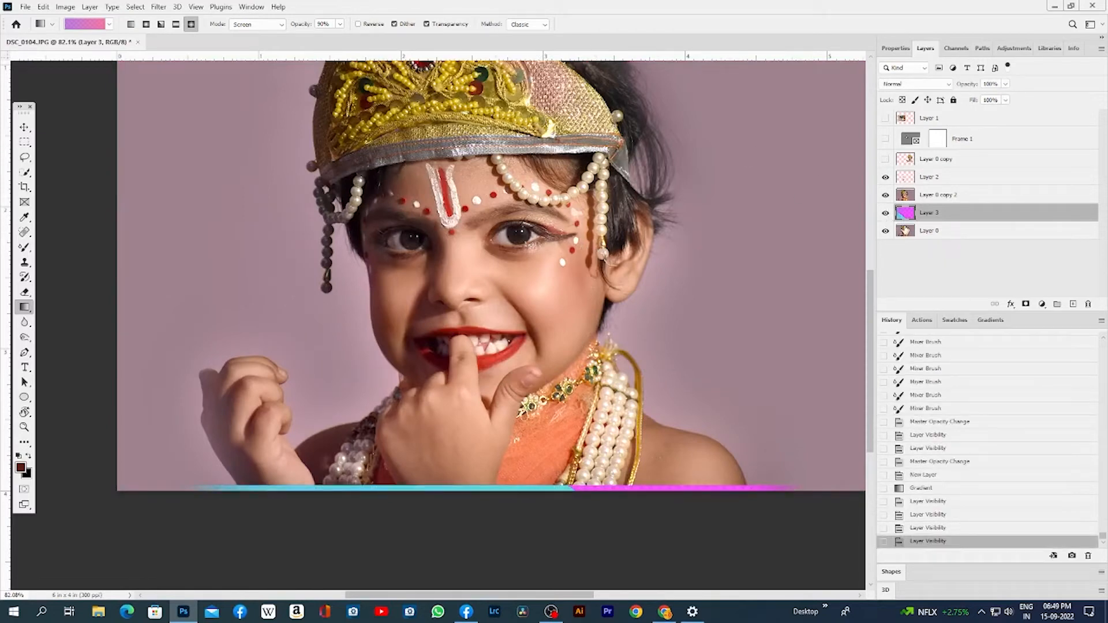
{"action": "left_click_drag", "start_coordinate": [346, 159], "coordinate": [560, 219]}
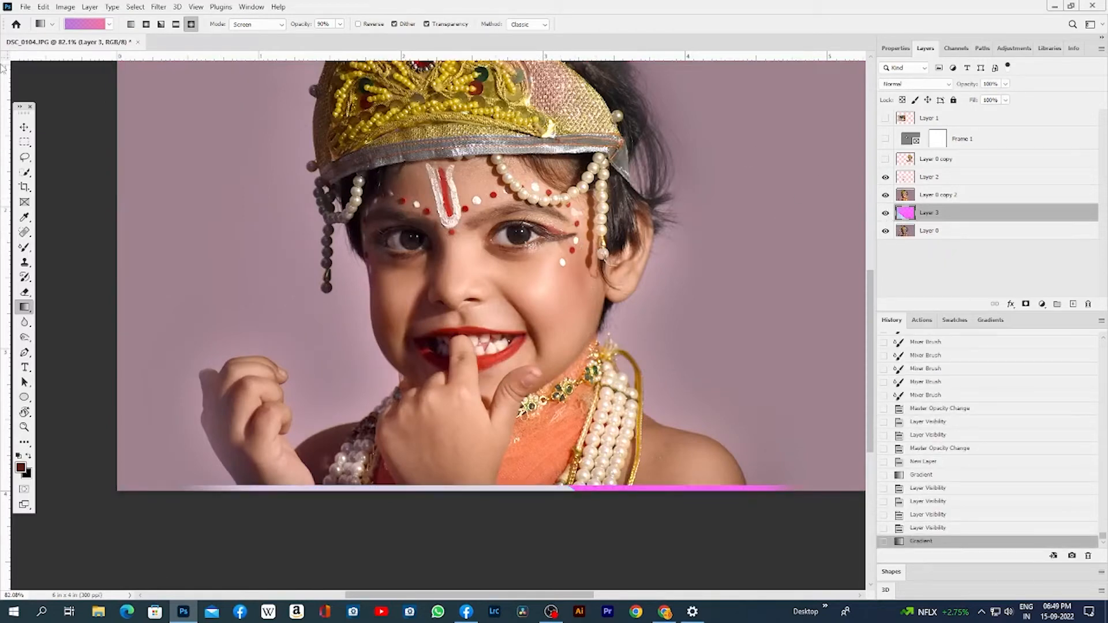
Set up the Paint Bucket on Layer 0 copy 2 with a bright blue foreground colour, 001ffa
{"action": "right_click", "coordinate": [27, 309]}
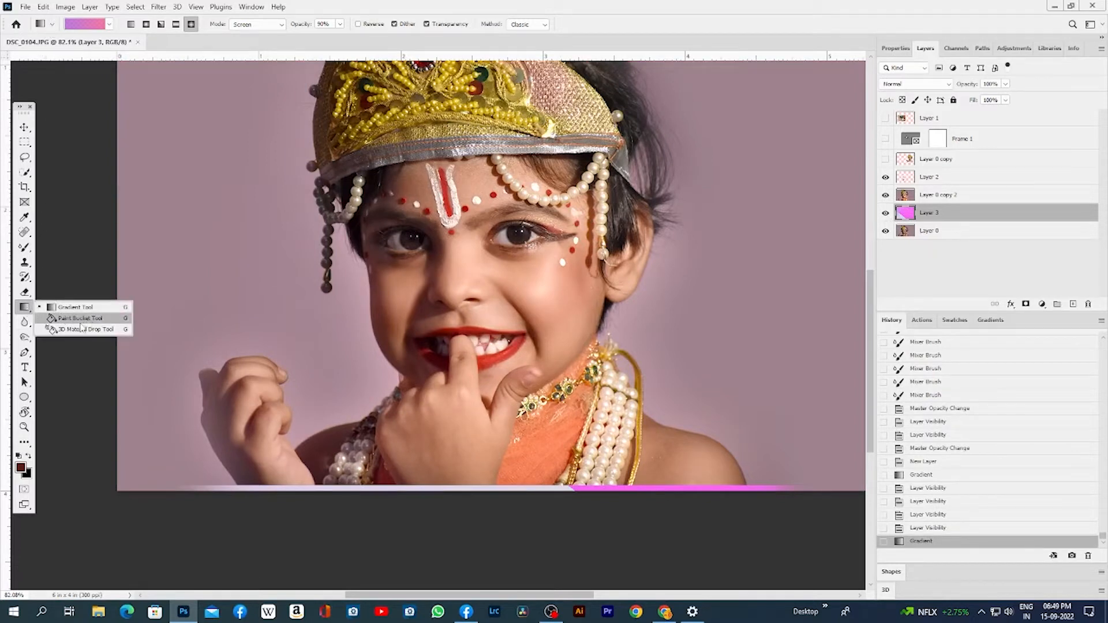
{"action": "left_click", "coordinate": [75, 319]}
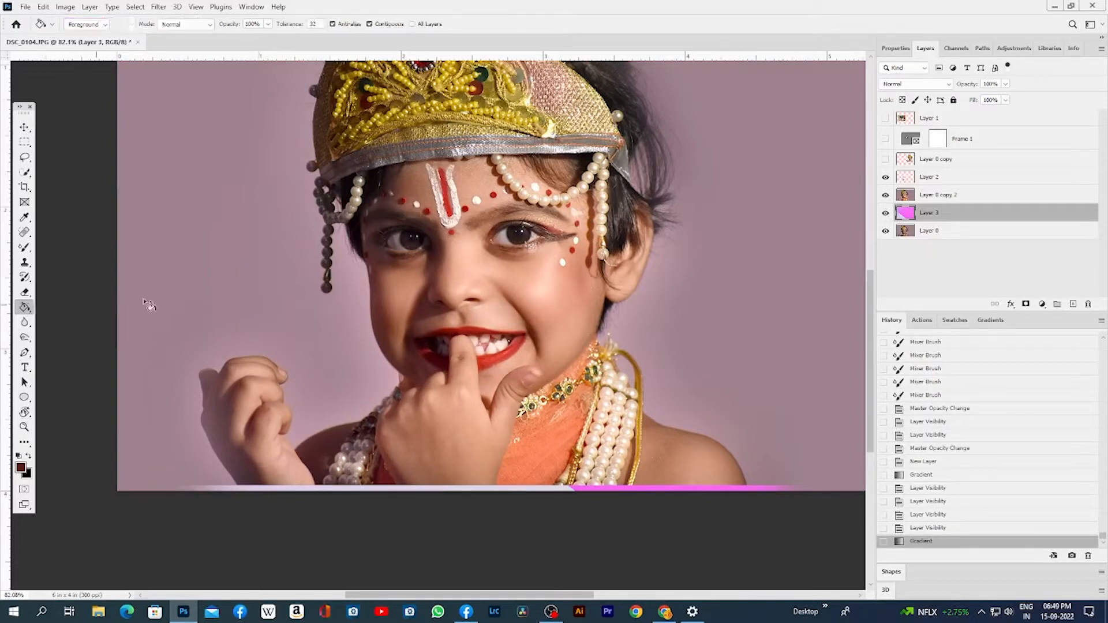
{"action": "left_click", "coordinate": [940, 196]}
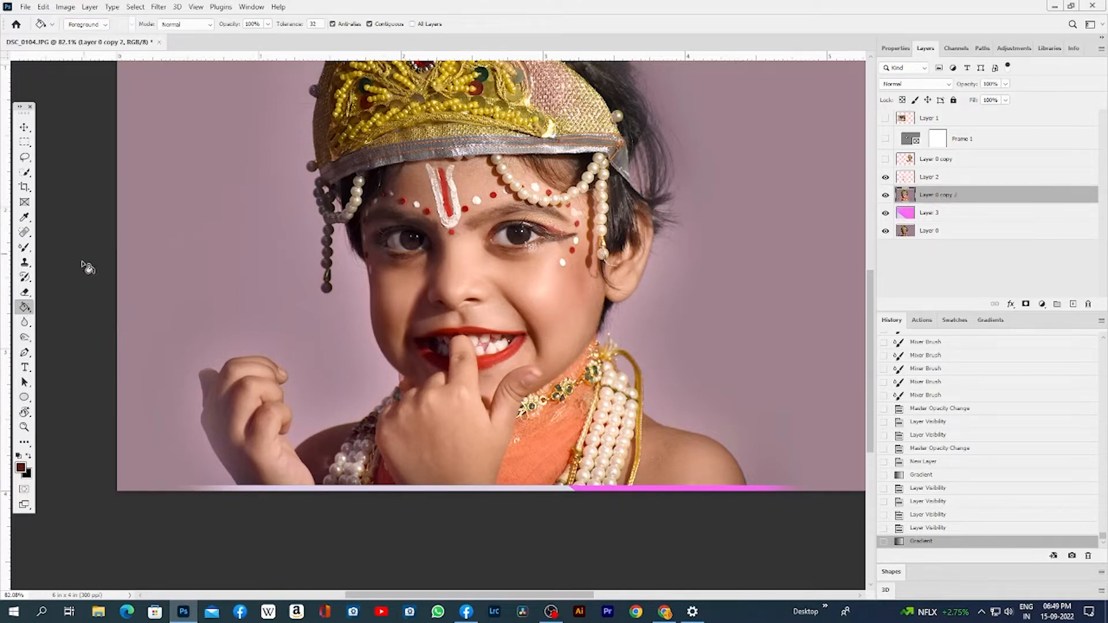
{"action": "left_click", "coordinate": [20, 466]}
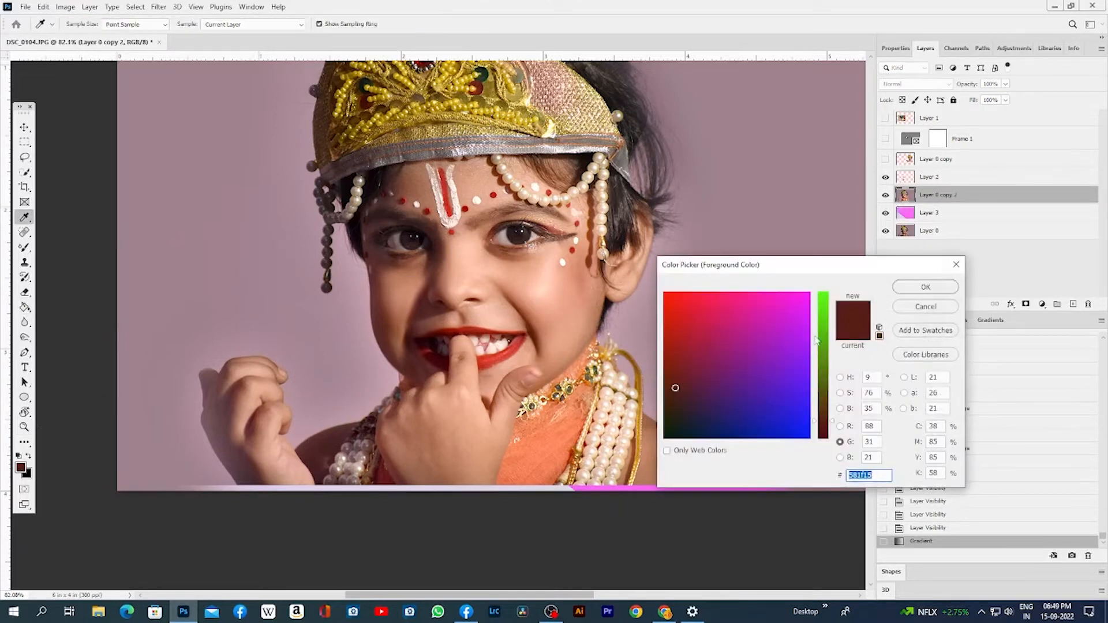
{"action": "left_click_drag", "start_coordinate": [798, 356], "coordinate": [808, 445]}
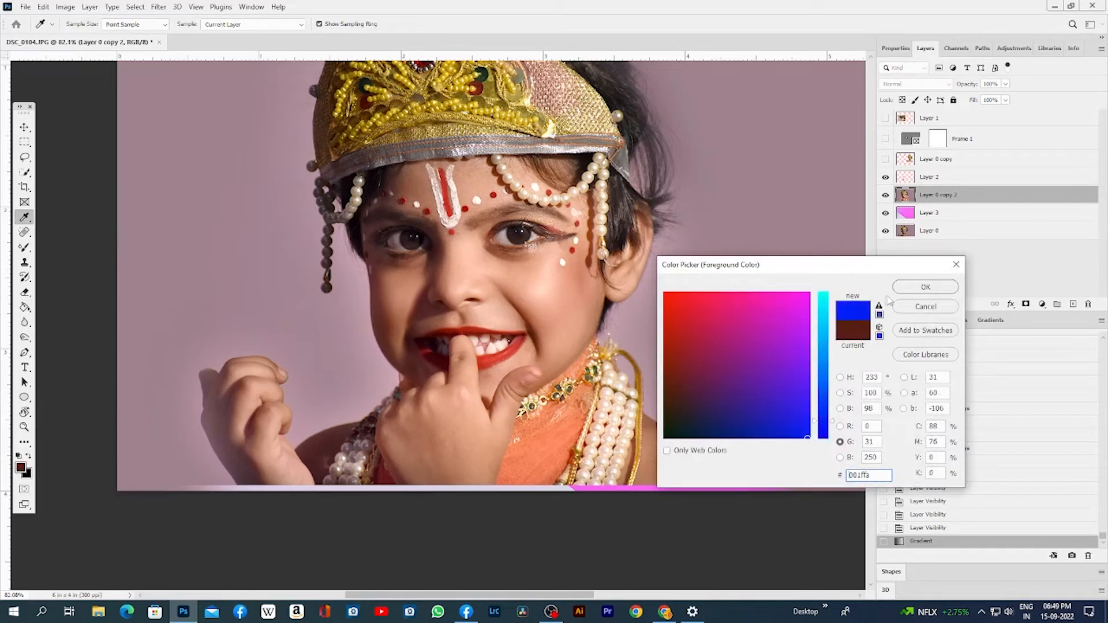
{"action": "left_click", "coordinate": [925, 287]}
Fill the backdrop on Layer 0 copy 2 with the blue, including the leftover patches beside the cheek, neck and shoulder
{"action": "key", "text": "g"}
{"action": "left_click", "coordinate": [263, 223]}
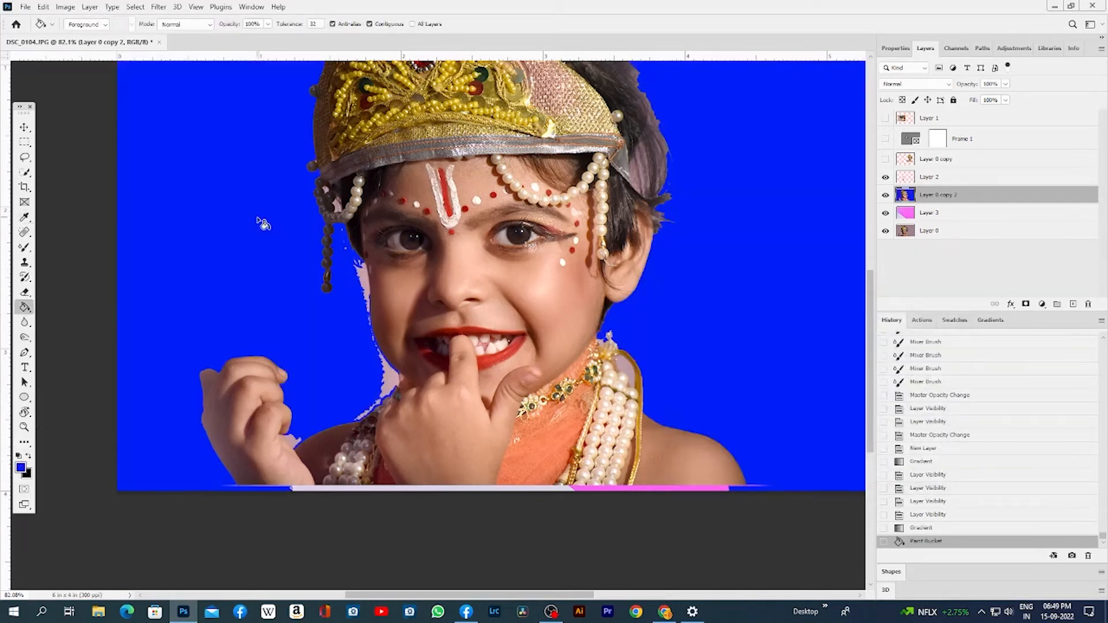
{"action": "left_click", "coordinate": [361, 277]}
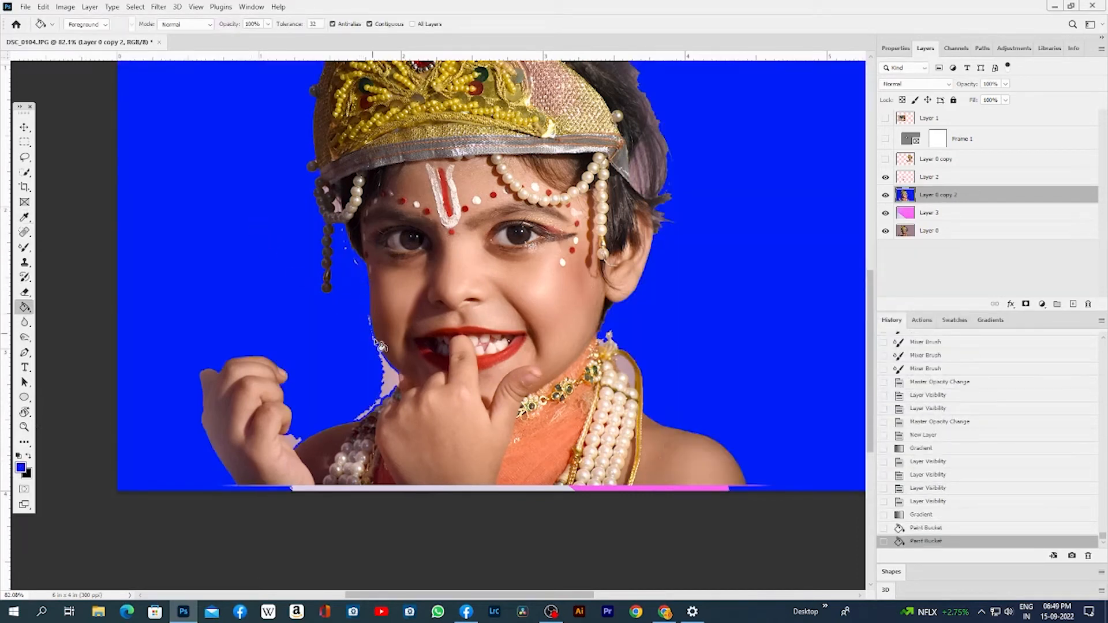
{"action": "left_click", "coordinate": [383, 364]}
{"action": "left_click", "coordinate": [401, 383]}
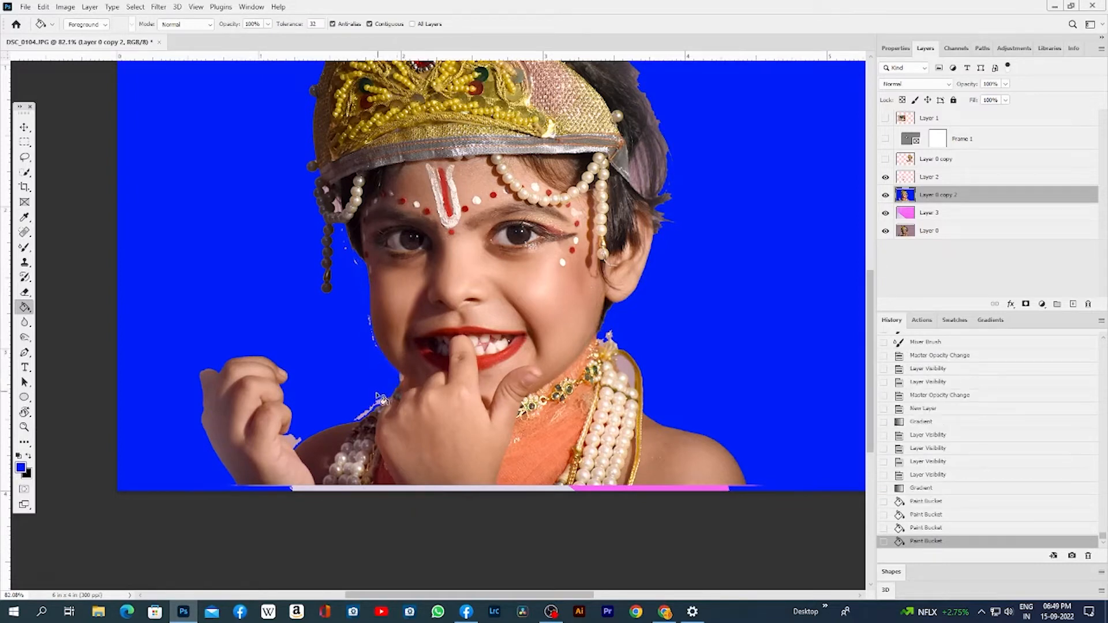
{"action": "left_click", "coordinate": [385, 395]}
{"action": "left_click", "coordinate": [376, 404]}
{"action": "left_click", "coordinate": [368, 408]}
{"action": "left_click", "coordinate": [361, 411]}
{"action": "left_click", "coordinate": [355, 413]}
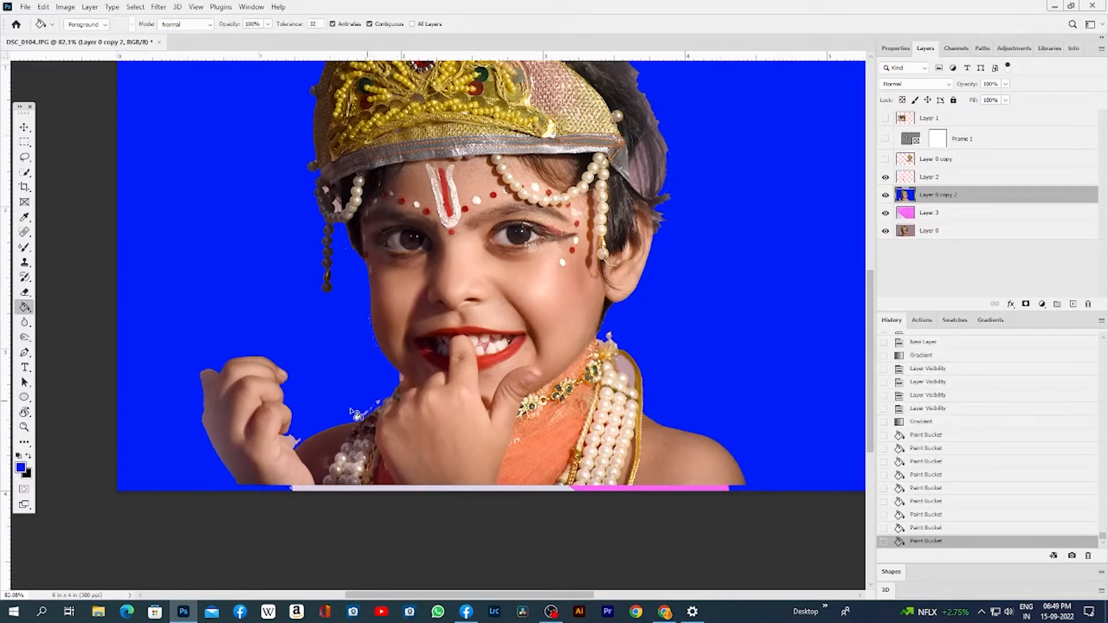
Fill the small leftover fringes beside the raised hand's wrist with the same blue
{"action": "left_click", "coordinate": [288, 434]}
{"action": "left_click", "coordinate": [289, 436]}
{"action": "left_click", "coordinate": [290, 437]}
{"action": "left_click", "coordinate": [293, 439]}
{"action": "left_click", "coordinate": [298, 440]}
{"action": "left_click", "coordinate": [300, 437]}
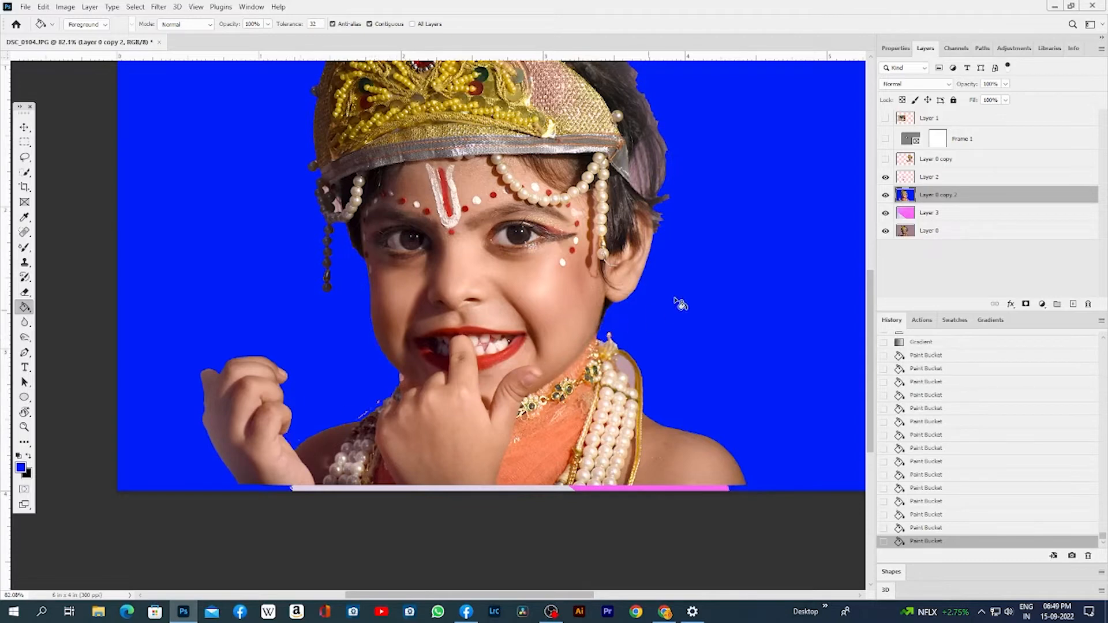
Review the blue backdrop across the whole picture and undo the last Paint Bucket fill
{"action": "scroll", "coordinate": [677, 192], "scroll_direction": "up", "scroll_amount": 3}
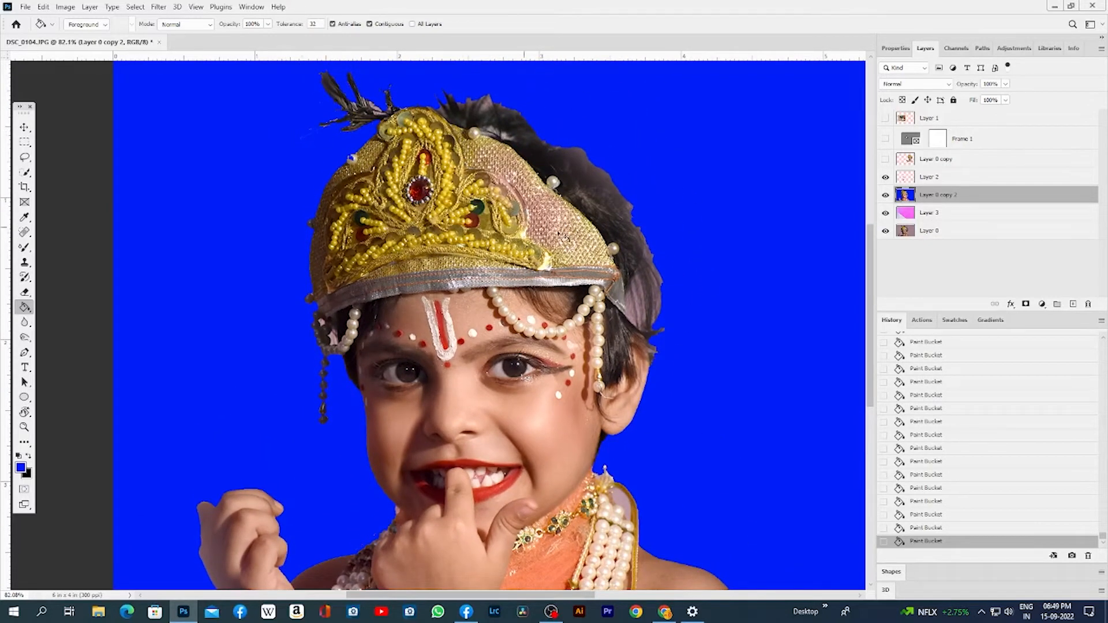
{"action": "scroll", "coordinate": [611, 230], "scroll_direction": "down", "scroll_amount": 1}
{"action": "key", "text": "alt+space"}
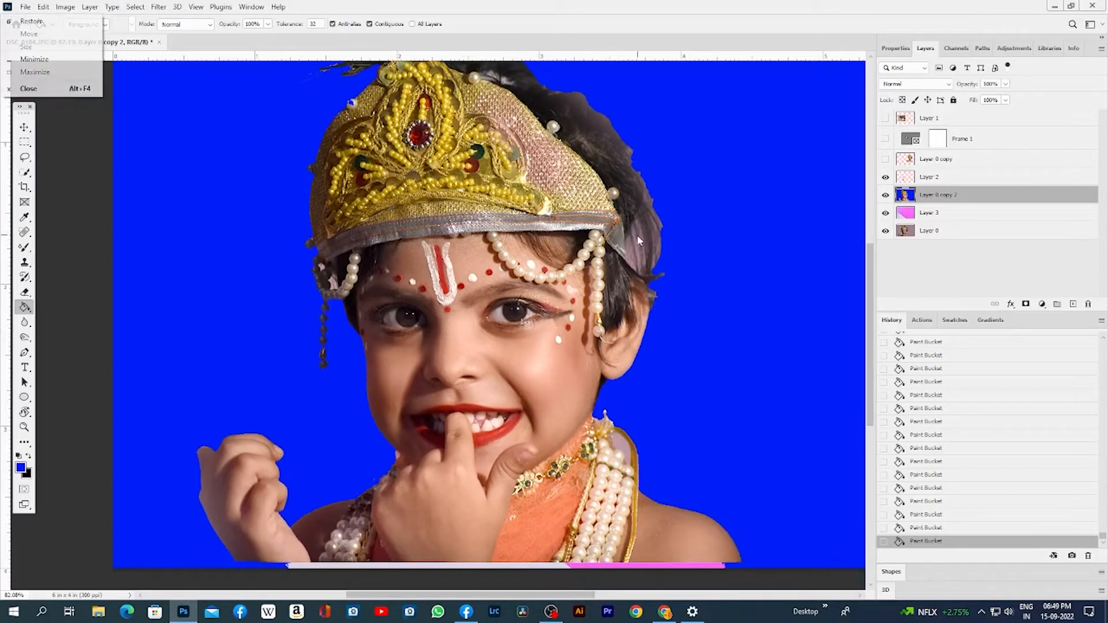
{"action": "left_click", "coordinate": [735, 218]}
{"action": "key", "text": "z"}
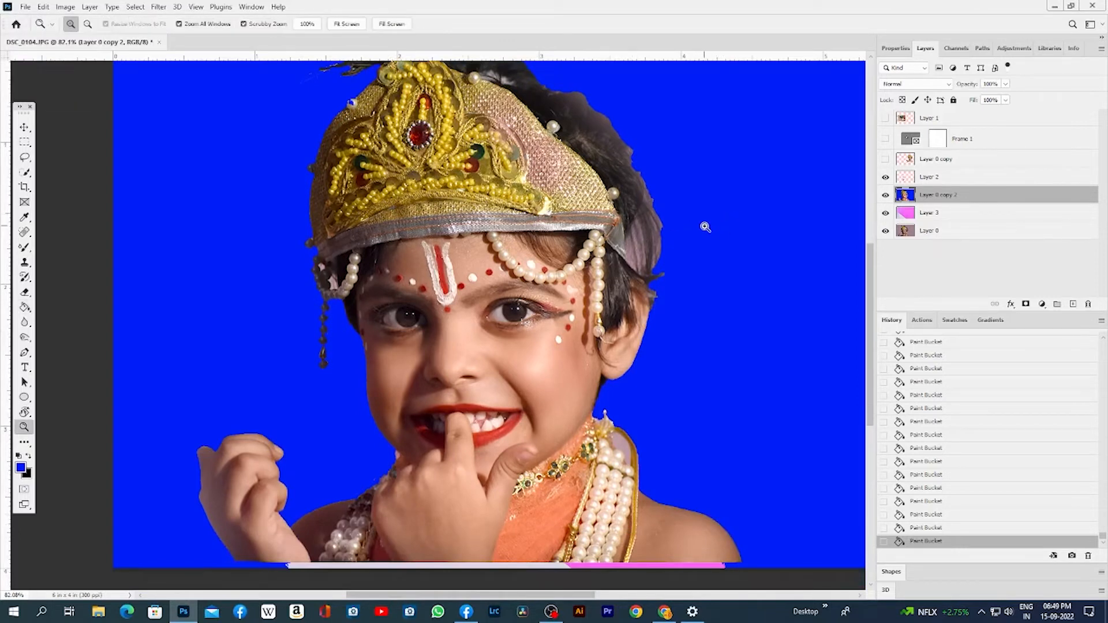
{"action": "left_click_drag", "start_coordinate": [705, 228], "coordinate": [627, 286]}
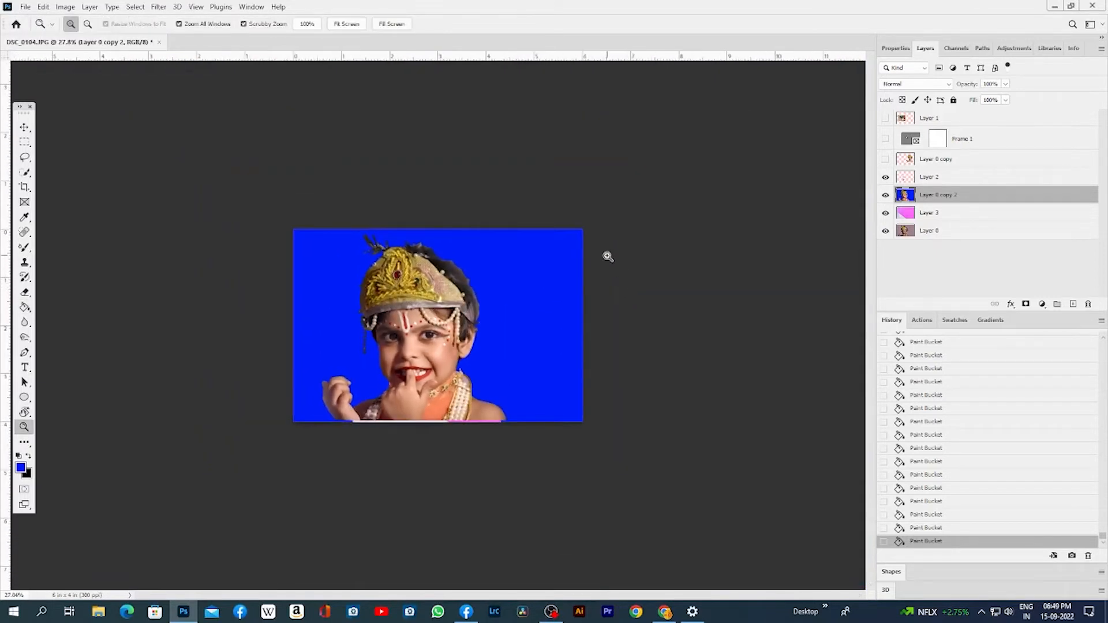
{"action": "key", "text": "ctrl+z"}
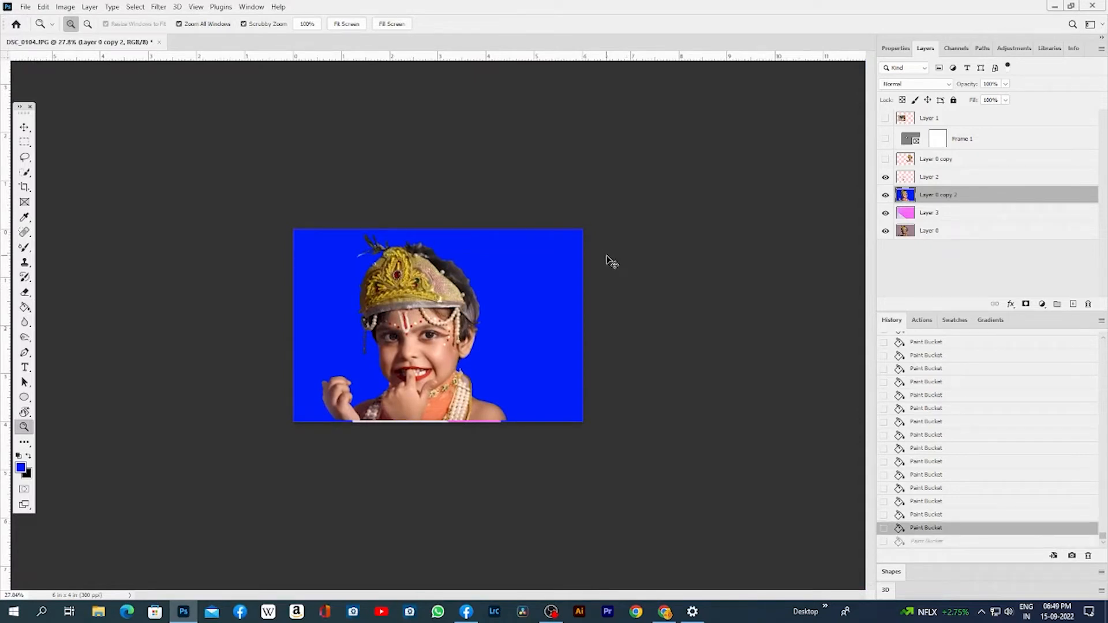
Switch in turn to the 3D Material Drop tool, the Paint Bucket and the Smudge tool
{"action": "left_click", "coordinate": [25, 311]}
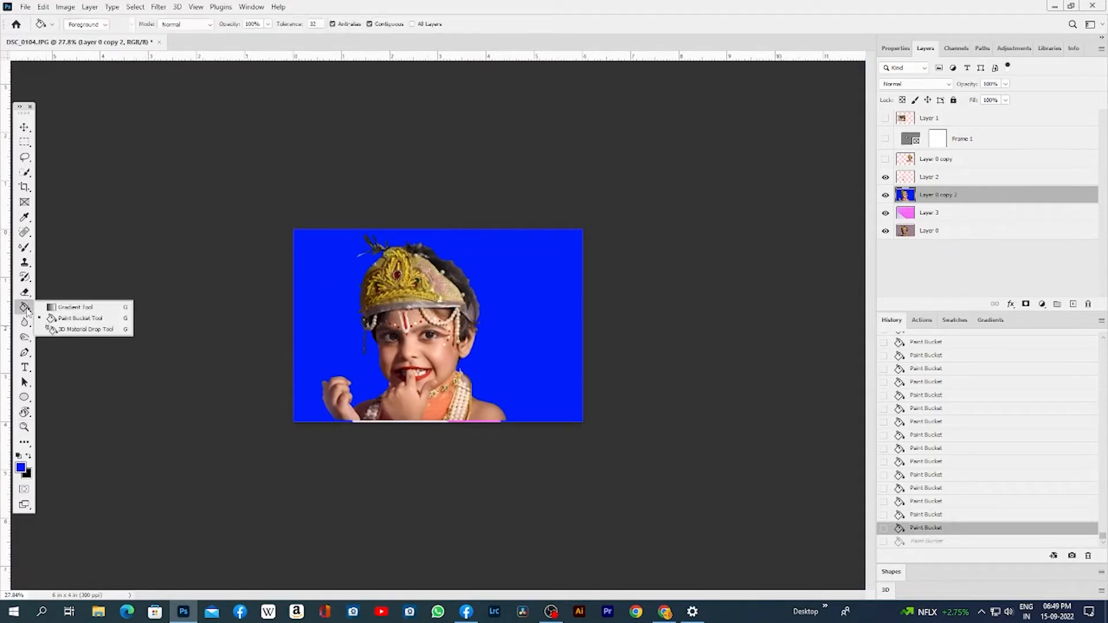
{"action": "left_click", "coordinate": [86, 330]}
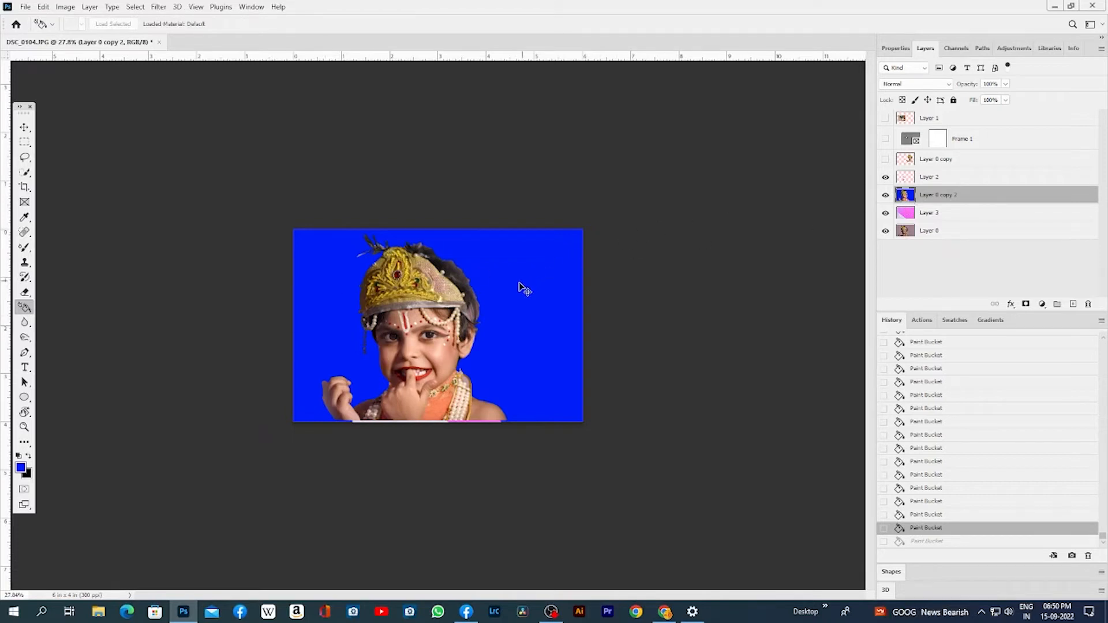
{"action": "right_click", "coordinate": [24, 309]}
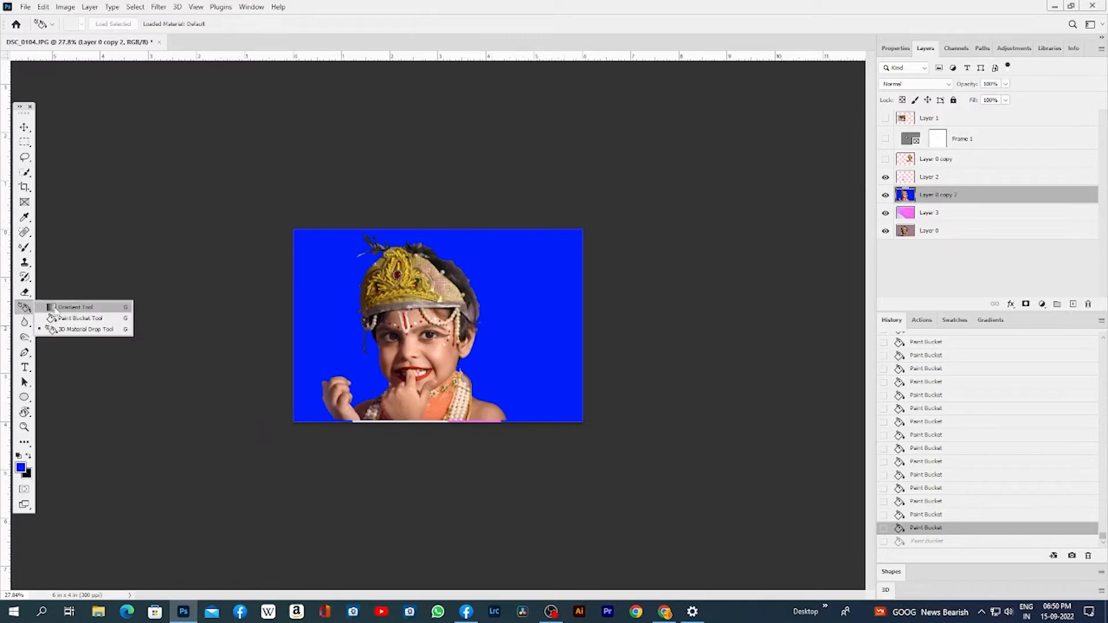
{"action": "left_click", "coordinate": [80, 317]}
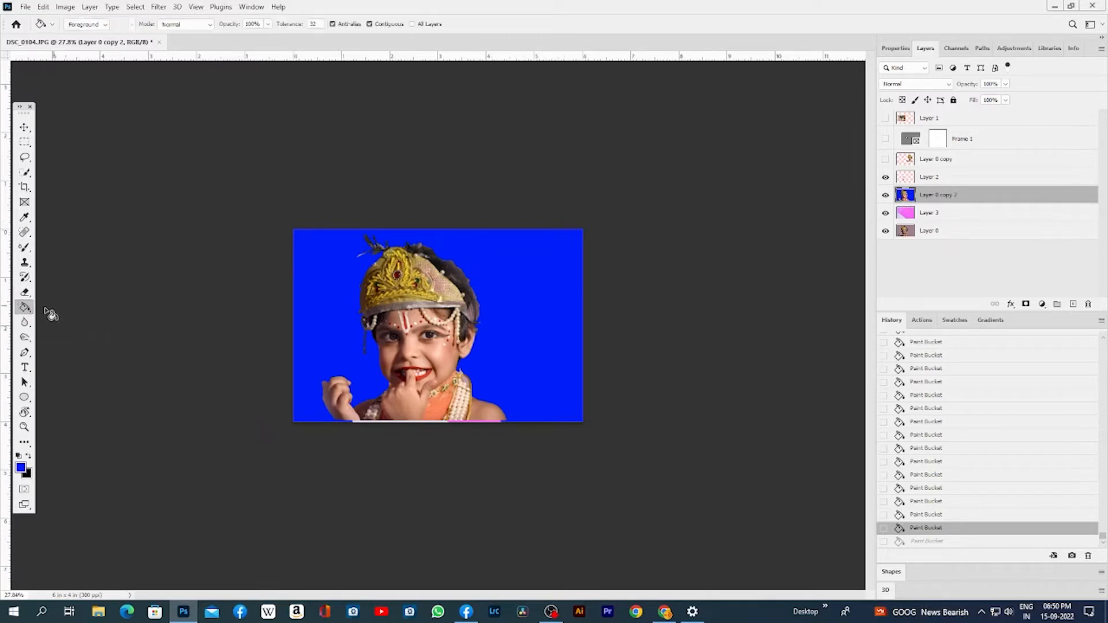
{"action": "left_click", "coordinate": [26, 324]}
{"action": "right_click", "coordinate": [26, 324]}
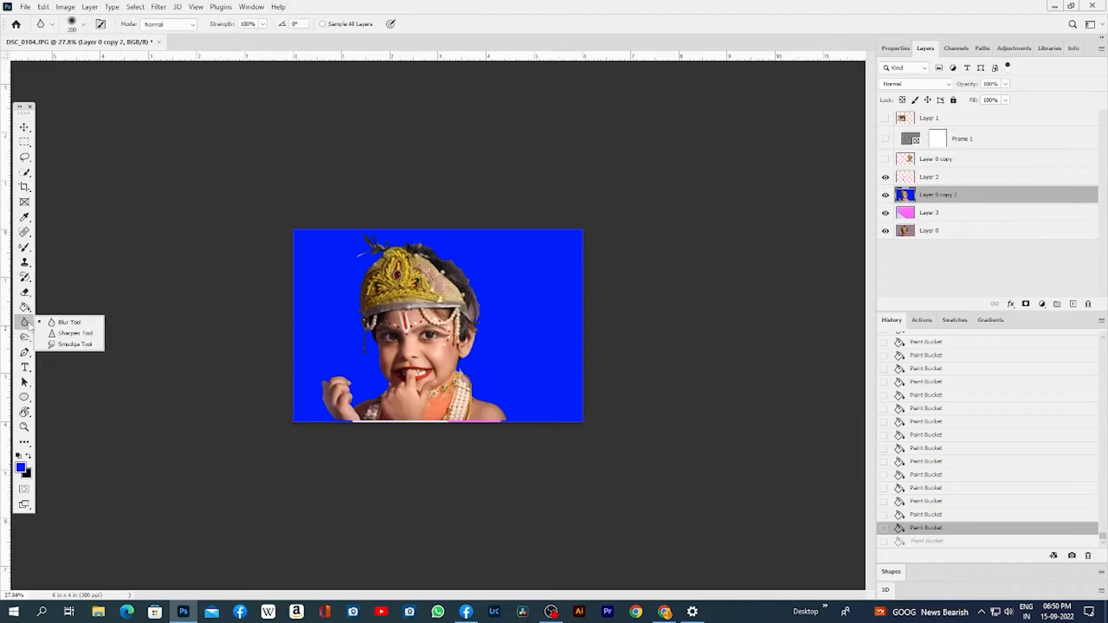
{"action": "left_click", "coordinate": [72, 345]}
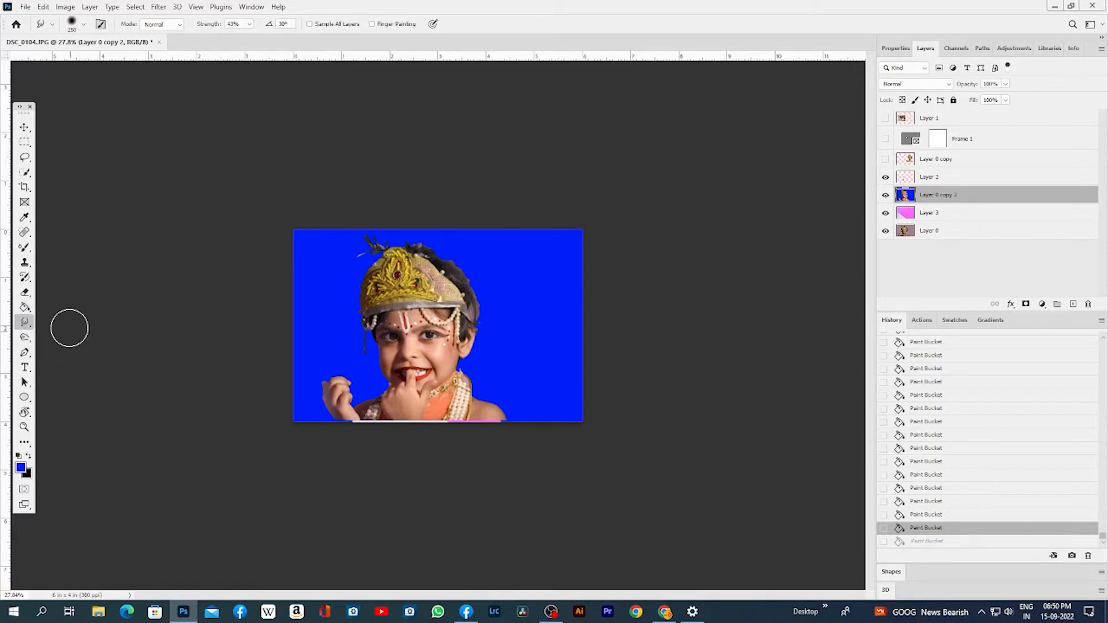
Blur the child's left eye on Layer 0 copy 2 using the Blur tool with a 125 px brush at 100% strength
{"action": "key", "text": "z"}
{"action": "left_click_drag", "start_coordinate": [393, 303], "coordinate": [376, 156]}
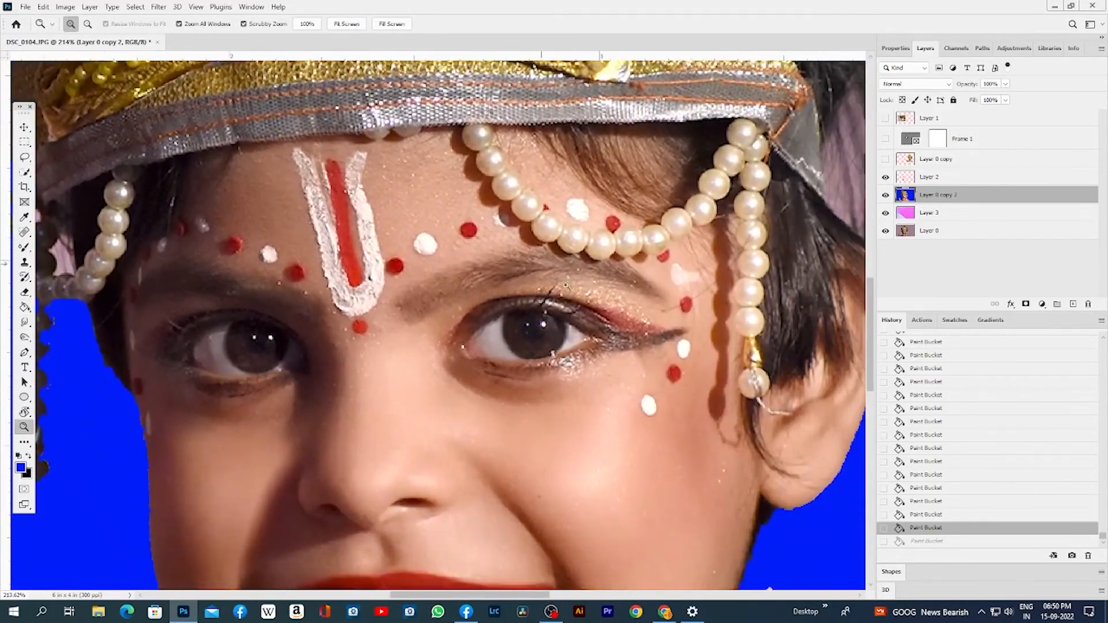
{"action": "left_click", "coordinate": [28, 336]}
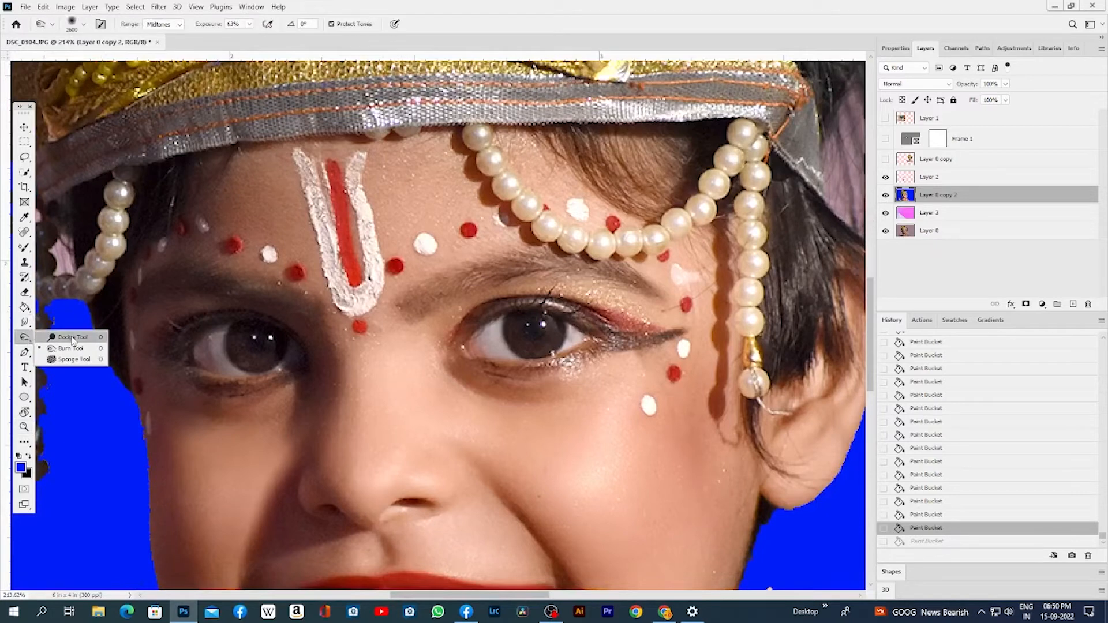
{"action": "left_click", "coordinate": [26, 322]}
{"action": "left_click", "coordinate": [67, 325]}
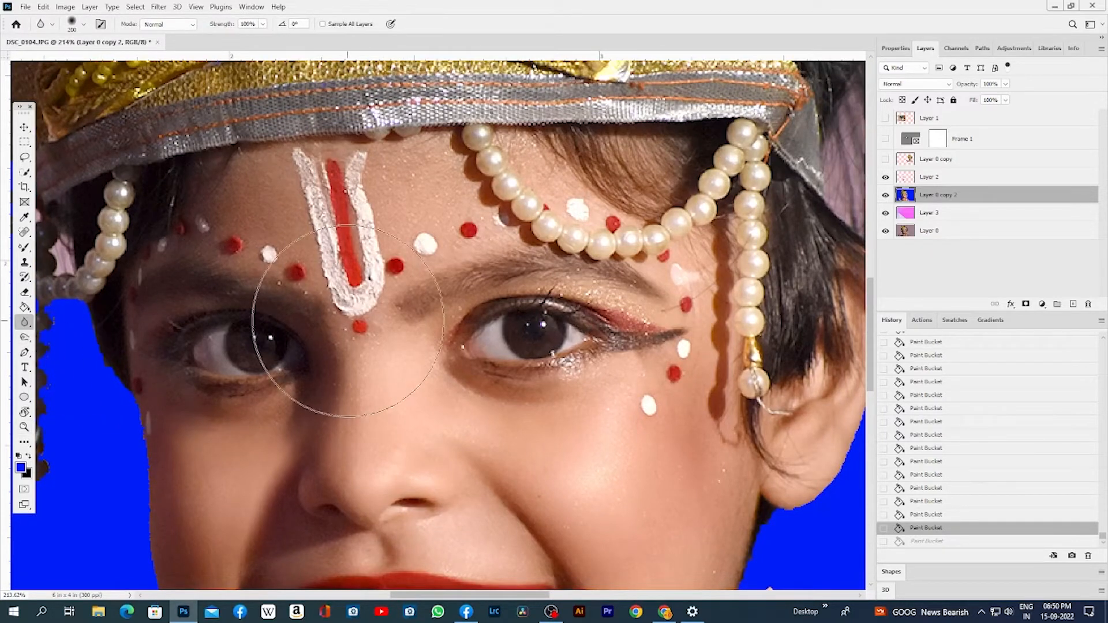
{"action": "key", "text": "bracketleft"}
{"action": "key", "text": "bracketleft"}
{"action": "key", "text": "bracketleft"}
{"action": "mouse_move", "coordinate": [467, 346]}
{"action": "left_mouse_down"}
{"action": "mouse_move", "coordinate": [551, 329]}
{"action": "mouse_move", "coordinate": [575, 336]}
{"action": "left_mouse_up"}
{"action": "mouse_move", "coordinate": [568, 337]}
{"action": "left_mouse_down"}
{"action": "mouse_move", "coordinate": [415, 332]}
{"action": "mouse_move", "coordinate": [537, 308]}
{"action": "left_mouse_up"}
{"action": "left_click_drag", "start_coordinate": [537, 308], "coordinate": [500, 332]}
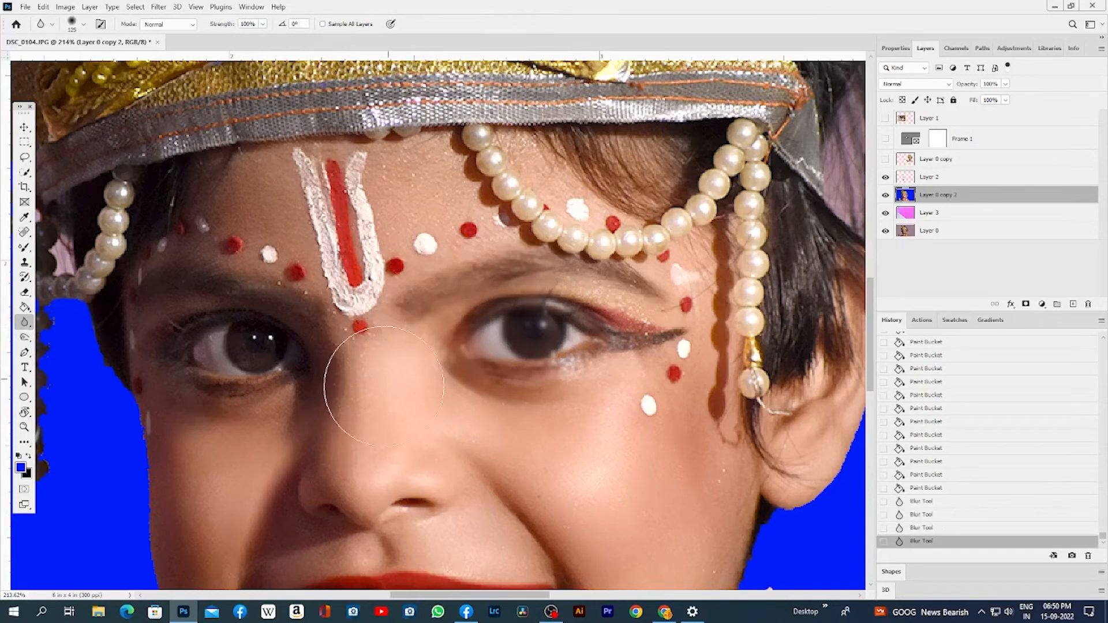
{"action": "left_click_drag", "start_coordinate": [433, 383], "coordinate": [559, 303]}
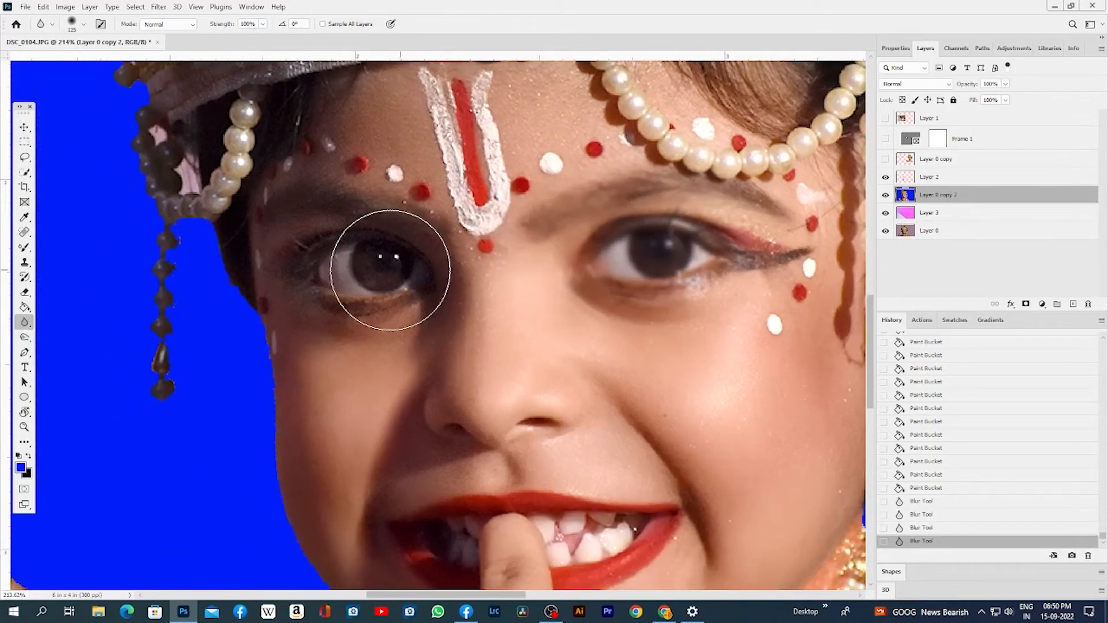
Sharpen the child's left eye with repeated Sharpen tool strokes at 50% strength and inspect it up close
{"action": "right_click", "coordinate": [25, 322]}
{"action": "left_click", "coordinate": [68, 334]}
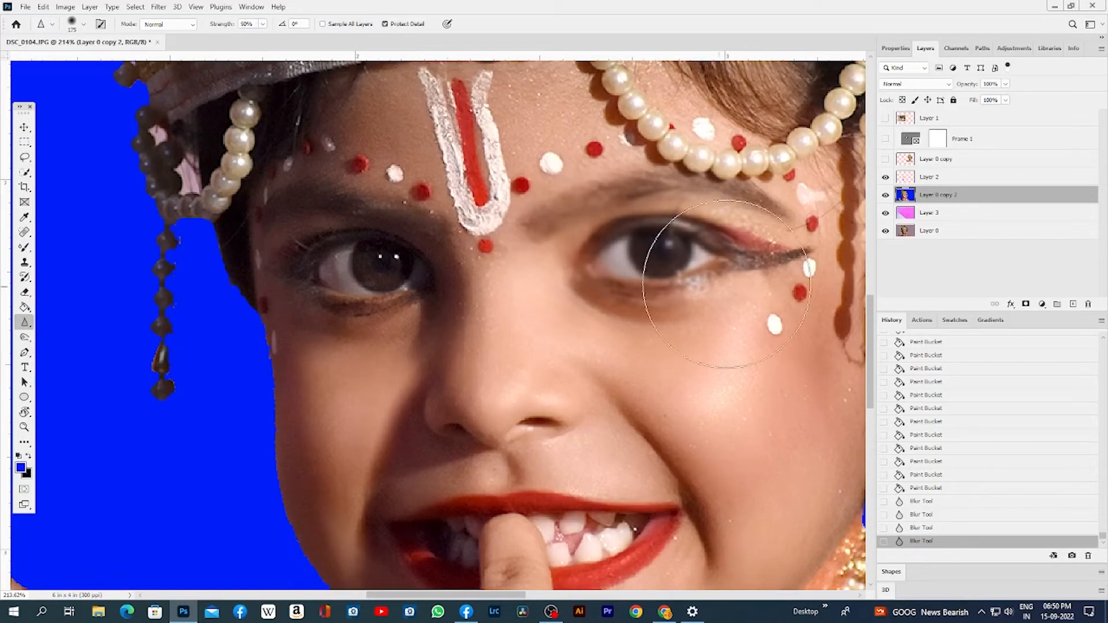
{"action": "mouse_move", "coordinate": [724, 280]}
{"action": "left_mouse_down"}
{"action": "mouse_move", "coordinate": [570, 251]}
{"action": "mouse_move", "coordinate": [710, 231]}
{"action": "mouse_move", "coordinate": [634, 248]}
{"action": "mouse_move", "coordinate": [657, 248]}
{"action": "mouse_move", "coordinate": [639, 300]}
{"action": "mouse_move", "coordinate": [649, 254]}
{"action": "left_mouse_up"}
{"action": "mouse_move", "coordinate": [649, 254]}
{"action": "left_mouse_down"}
{"action": "mouse_move", "coordinate": [687, 228]}
{"action": "mouse_move", "coordinate": [658, 248]}
{"action": "left_mouse_up"}
{"action": "left_click_drag", "start_coordinate": [671, 309], "coordinate": [692, 294]}
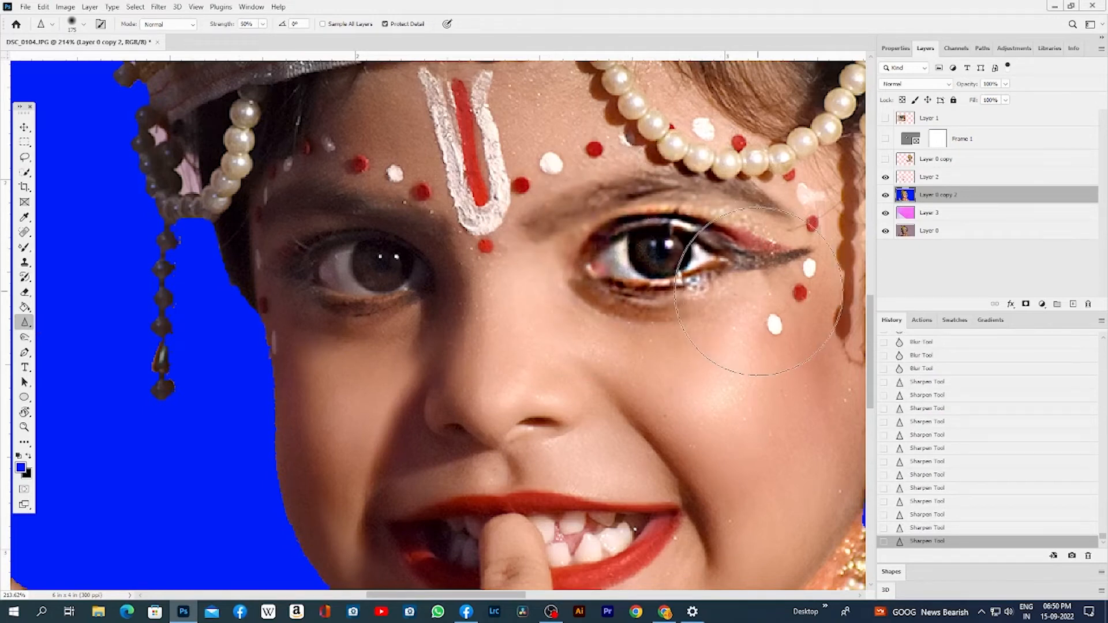
{"action": "key", "text": "z"}
{"action": "left_click", "coordinate": [692, 339]}
{"action": "left_click", "coordinate": [693, 339]}
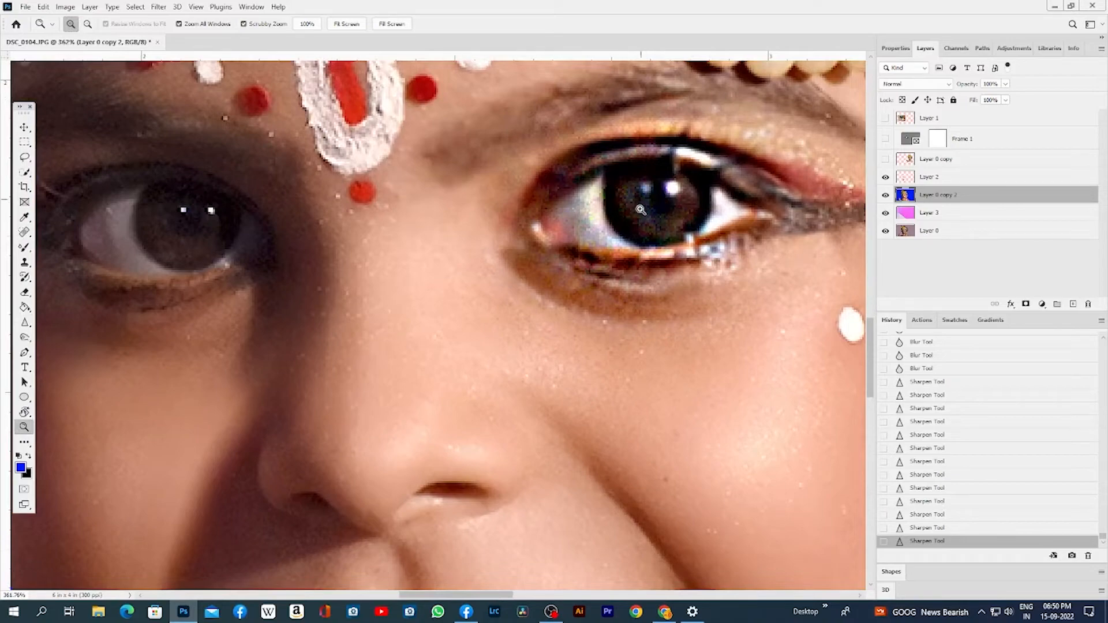
{"action": "left_click_drag", "start_coordinate": [705, 251], "coordinate": [615, 345]}
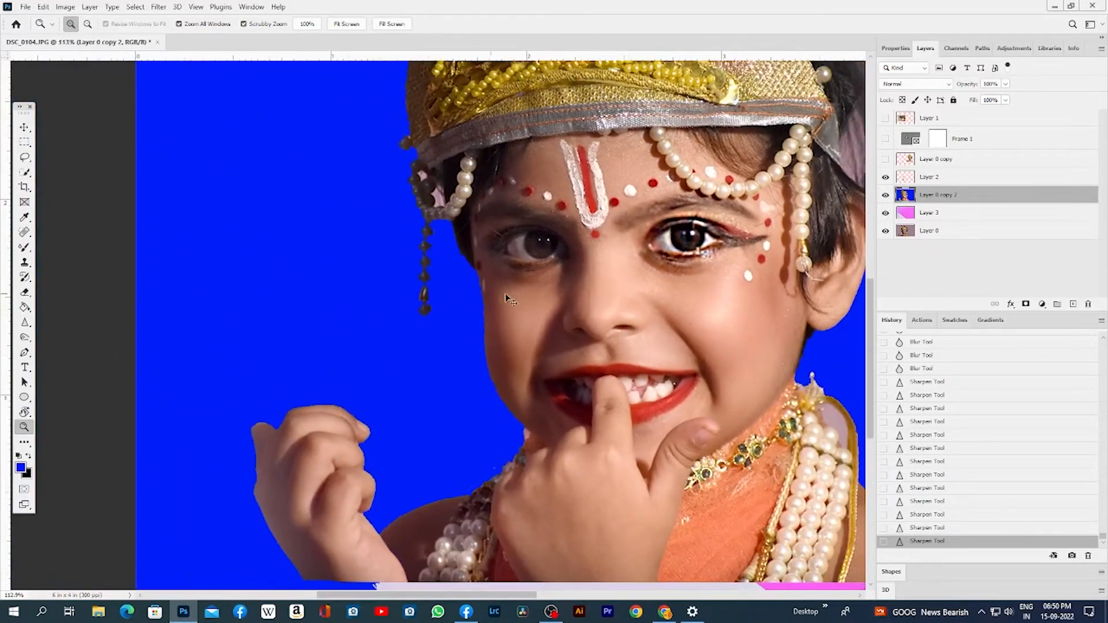
Undo all the Sharpen tool strokes on the child's left eye
{"action": "key", "text": "ctrl+z"}
{"action": "key", "text": "ctrl+z"}
{"action": "key", "text": "ctrl+z"}
{"action": "key", "text": "ctrl+z"}
{"action": "key", "text": "ctrl+z"}
{"action": "key", "text": "ctrl+z"}
{"action": "key", "text": "ctrl+z"}
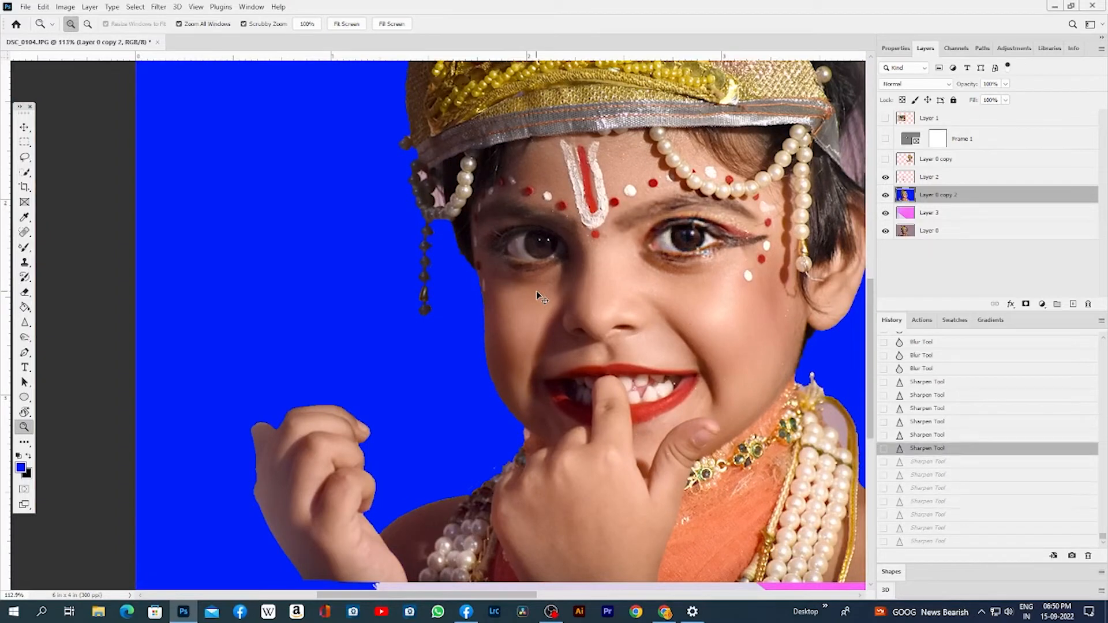
{"action": "key", "text": "ctrl+z"}
{"action": "key", "text": "ctrl+z"}
{"action": "key", "text": "ctrl+z"}
{"action": "key", "text": "ctrl+z"}
{"action": "key", "text": "ctrl+z"}
{"action": "key", "text": "ctrl+z"}
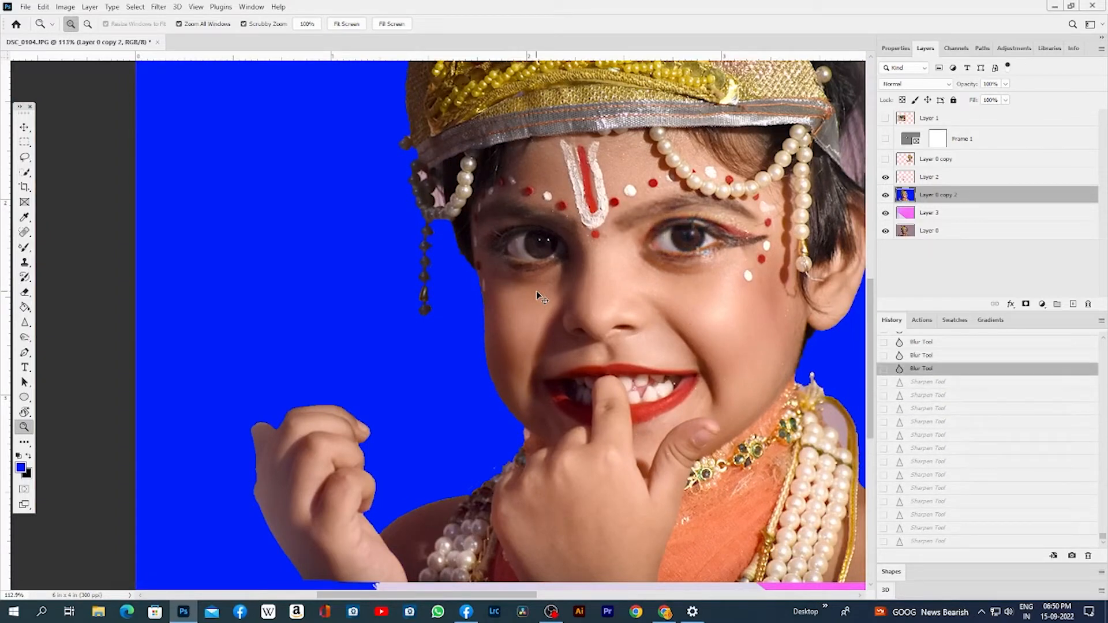
Undo the Blur tool strokes on the eye and the last few blue Paint Bucket fills
{"action": "key", "text": "ctrl+z"}
{"action": "key", "text": "ctrl+z"}
{"action": "key", "text": "ctrl+z"}
{"action": "key", "text": "ctrl+z"}
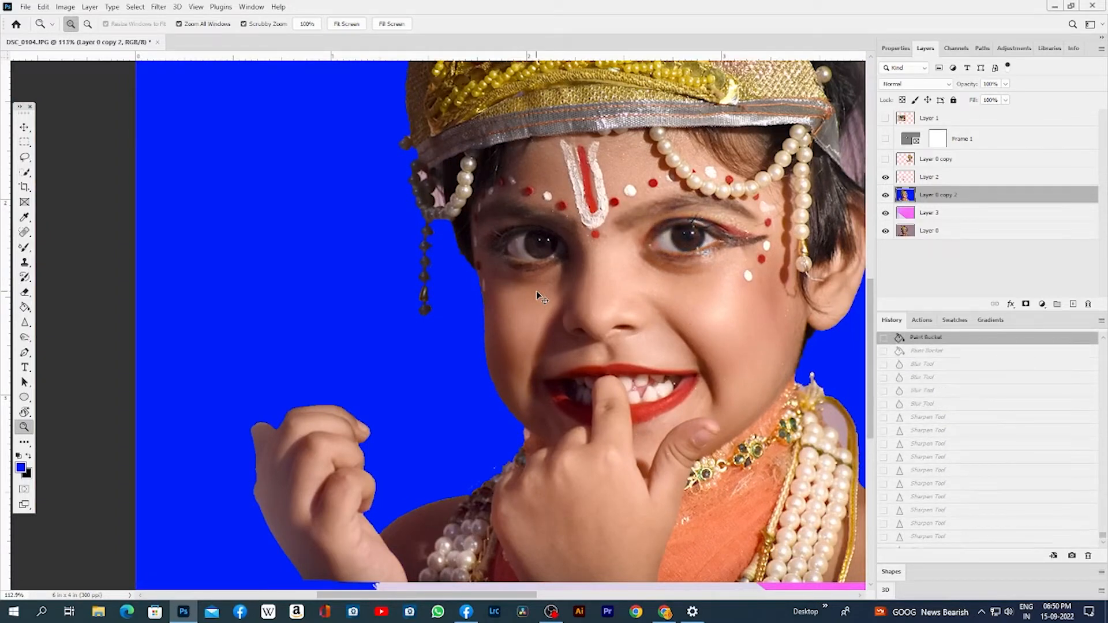
{"action": "key", "text": "ctrl+z"}
Smudge the skin on the nose and the image-right cheek, including its white dot, using the Smudge tool with a 50 px brush
{"action": "scroll", "coordinate": [793, 371], "scroll_direction": "up", "scroll_amount": 2}
{"action": "scroll", "coordinate": [911, 406], "scroll_direction": "up", "scroll_amount": 1}
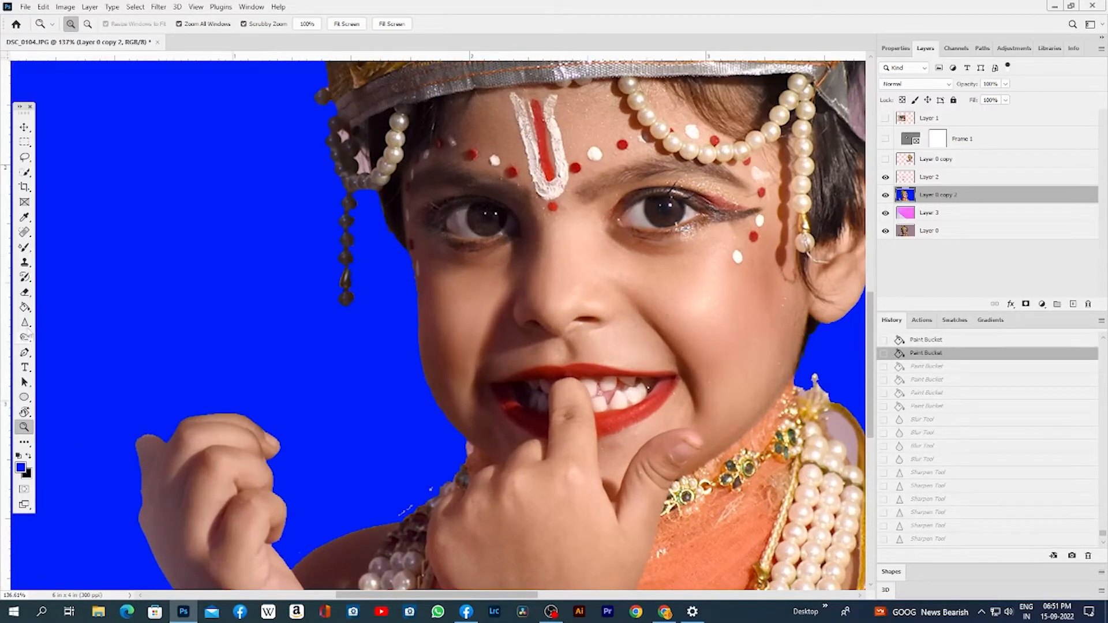
{"action": "left_click", "coordinate": [25, 322]}
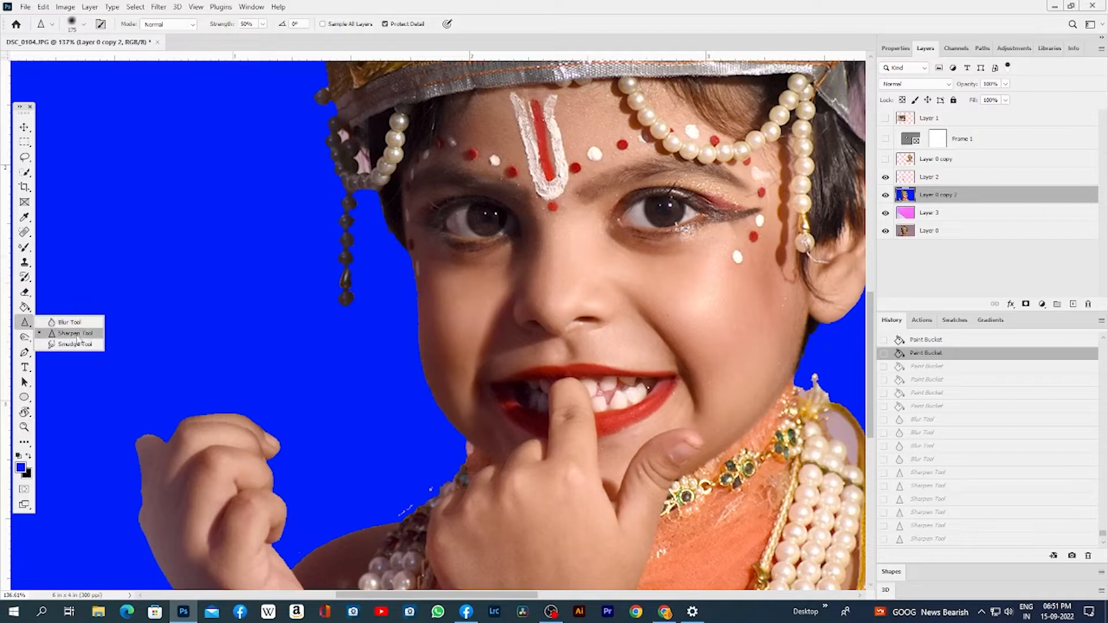
{"action": "left_click", "coordinate": [75, 344]}
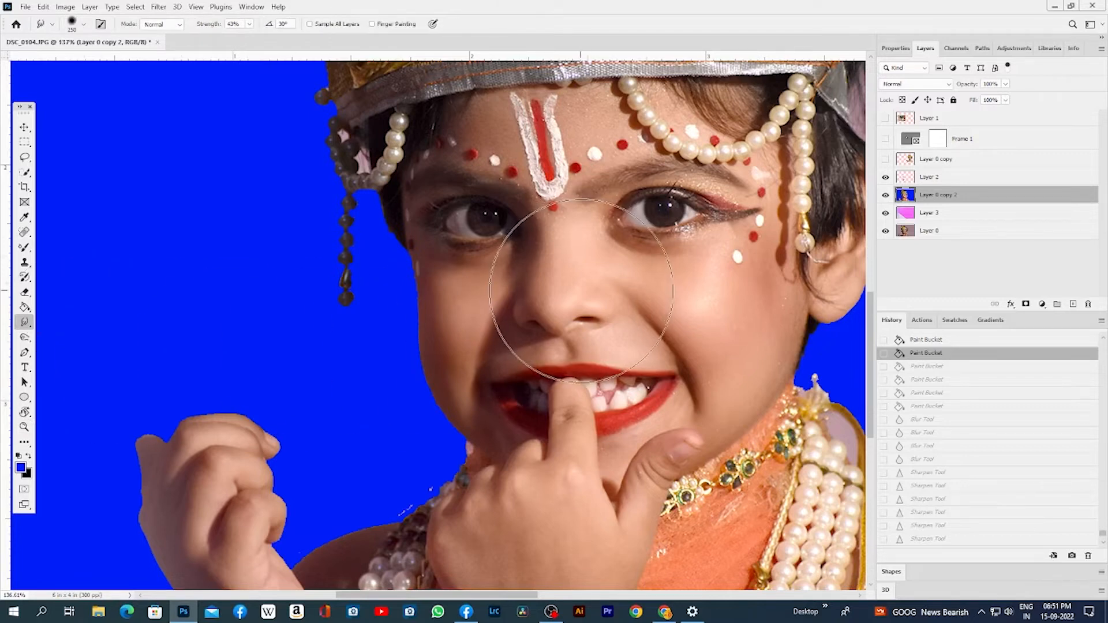
{"action": "key", "text": "bracketleft"}
{"action": "key", "text": "bracketleft"}
{"action": "key", "text": "bracketleft"}
{"action": "key", "text": "bracketleft"}
{"action": "key", "text": "bracketleft"}
{"action": "key", "text": "bracketleft"}
{"action": "key", "text": "bracketleft"}
{"action": "key", "text": "bracketleft"}
{"action": "key", "text": "bracketleft"}
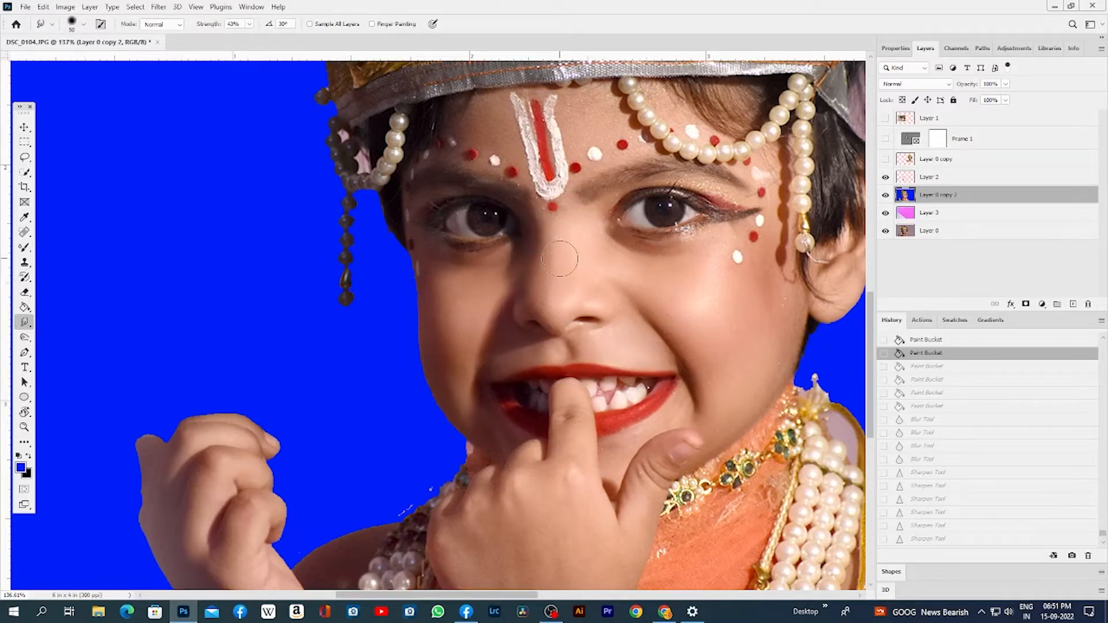
{"action": "mouse_move", "coordinate": [555, 245]}
{"action": "left_mouse_down"}
{"action": "mouse_move", "coordinate": [591, 282]}
{"action": "mouse_move", "coordinate": [557, 252]}
{"action": "mouse_move", "coordinate": [573, 217]}
{"action": "mouse_move", "coordinate": [579, 260]}
{"action": "mouse_move", "coordinate": [588, 230]}
{"action": "mouse_move", "coordinate": [618, 273]}
{"action": "mouse_move", "coordinate": [627, 272]}
{"action": "mouse_move", "coordinate": [607, 253]}
{"action": "mouse_move", "coordinate": [640, 274]}
{"action": "left_mouse_up"}
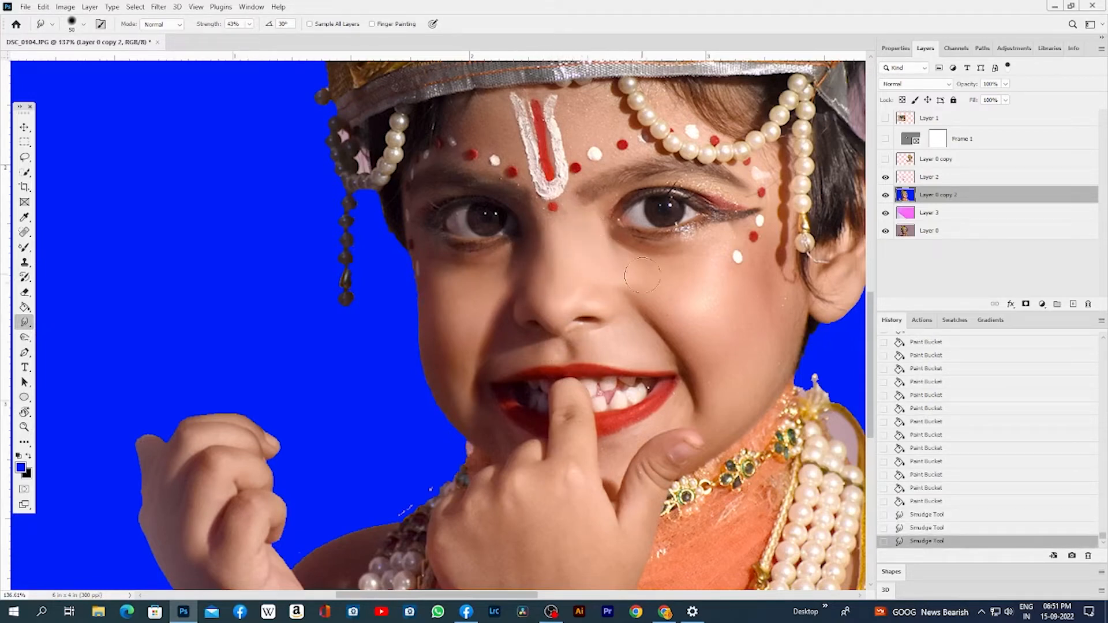
{"action": "mouse_move", "coordinate": [684, 333]}
{"action": "left_mouse_down"}
{"action": "mouse_move", "coordinate": [661, 291]}
{"action": "mouse_move", "coordinate": [733, 312]}
{"action": "mouse_move", "coordinate": [711, 304]}
{"action": "mouse_move", "coordinate": [766, 287]}
{"action": "left_mouse_up"}
{"action": "left_click_drag", "start_coordinate": [771, 335], "coordinate": [717, 392]}
{"action": "left_click_drag", "start_coordinate": [716, 263], "coordinate": [709, 257]}
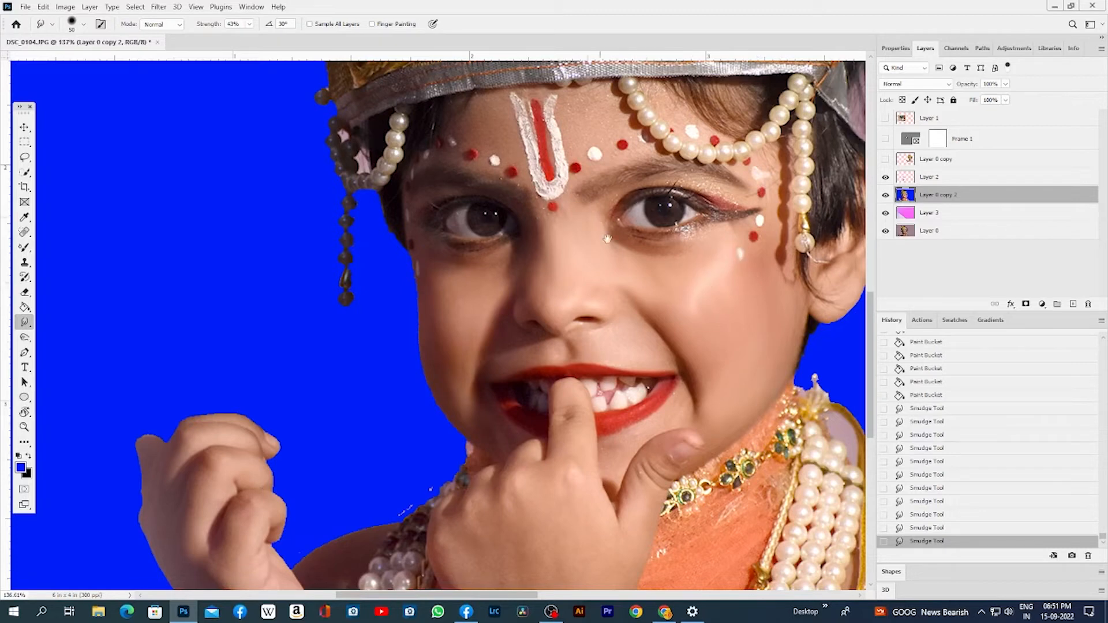
Smudge the yellow beads of the crown's central motif and its red gem with a smaller brush
{"action": "scroll", "coordinate": [716, 263], "scroll_direction": "up", "scroll_amount": 10}
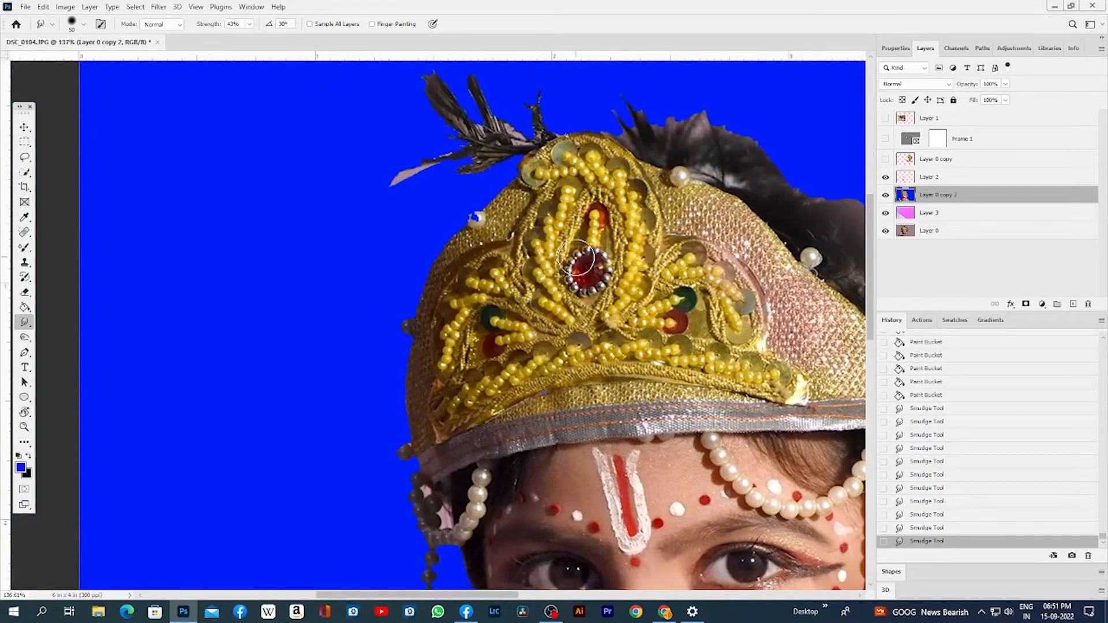
{"action": "key", "text": "bracketleft"}
{"action": "key", "text": "bracketleft"}
{"action": "key", "text": "bracketleft"}
{"action": "mouse_move", "coordinate": [561, 215]}
{"action": "left_mouse_down"}
{"action": "mouse_move", "coordinate": [550, 282]}
{"action": "mouse_move", "coordinate": [610, 326]}
{"action": "left_mouse_up"}
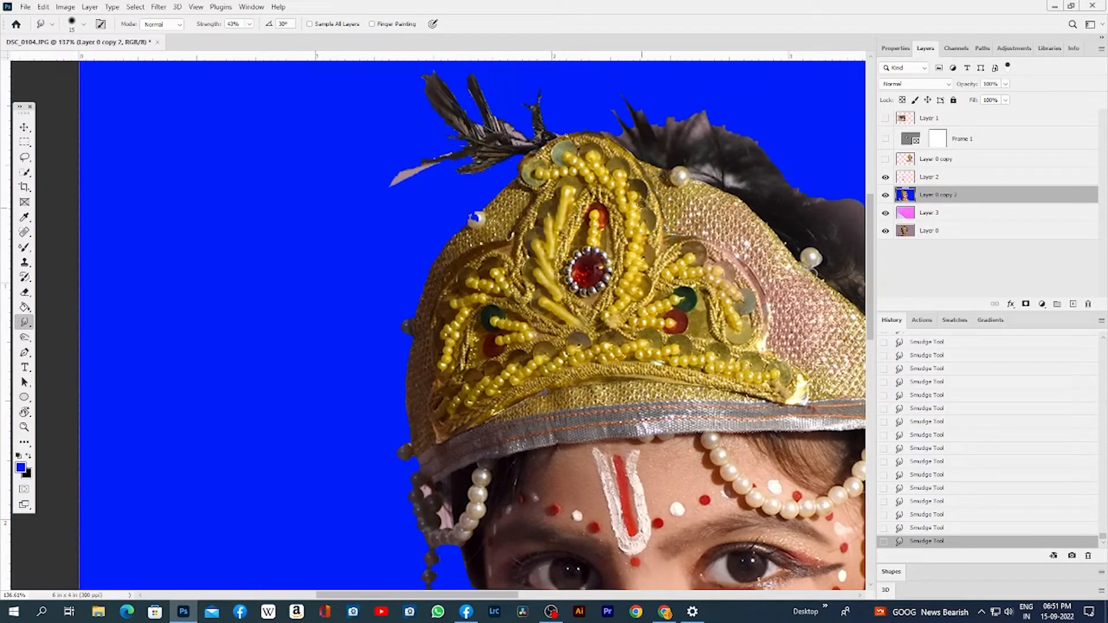
{"action": "mouse_move", "coordinate": [534, 174]}
{"action": "left_mouse_down"}
{"action": "mouse_move", "coordinate": [579, 176]}
{"action": "mouse_move", "coordinate": [566, 160]}
{"action": "mouse_move", "coordinate": [592, 179]}
{"action": "mouse_move", "coordinate": [590, 154]}
{"action": "mouse_move", "coordinate": [609, 181]}
{"action": "mouse_move", "coordinate": [619, 171]}
{"action": "mouse_move", "coordinate": [632, 236]}
{"action": "mouse_move", "coordinate": [643, 219]}
{"action": "mouse_move", "coordinate": [620, 271]}
{"action": "mouse_move", "coordinate": [642, 253]}
{"action": "mouse_move", "coordinate": [614, 298]}
{"action": "mouse_move", "coordinate": [640, 283]}
{"action": "mouse_move", "coordinate": [610, 319]}
{"action": "left_mouse_up"}
{"action": "mouse_move", "coordinate": [592, 251]}
{"action": "left_mouse_down"}
{"action": "mouse_move", "coordinate": [583, 277]}
{"action": "mouse_move", "coordinate": [592, 261]}
{"action": "mouse_move", "coordinate": [563, 278]}
{"action": "mouse_move", "coordinate": [606, 288]}
{"action": "mouse_move", "coordinate": [600, 206]}
{"action": "mouse_move", "coordinate": [581, 252]}
{"action": "mouse_move", "coordinate": [567, 214]}
{"action": "left_mouse_up"}
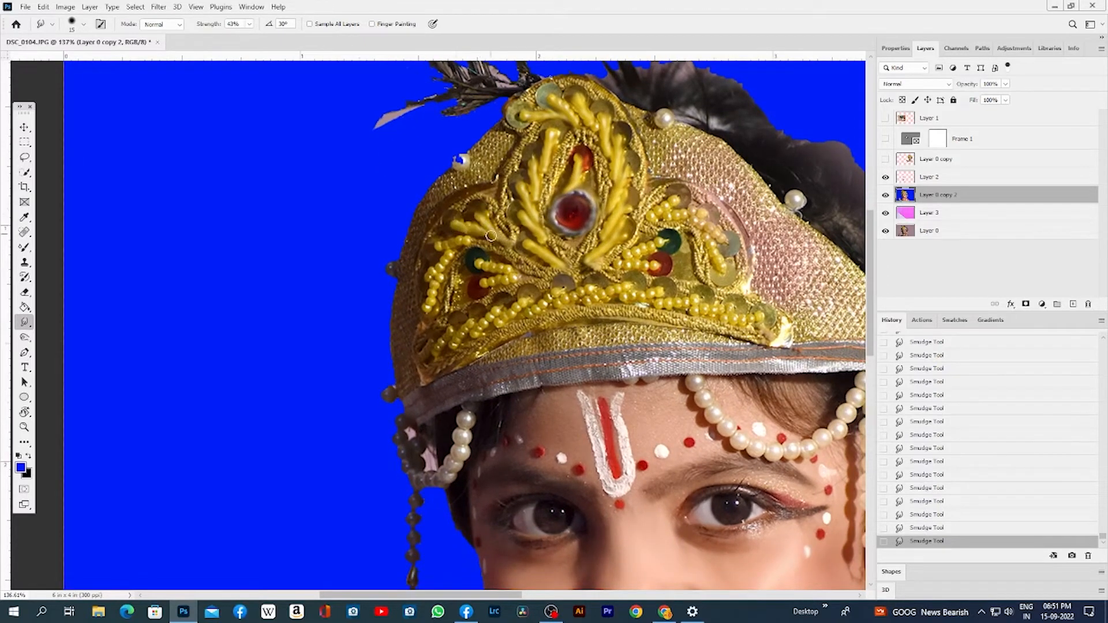
Smudge the beads on the crown's image-left side, its lower bead row and the plain gold band beneath it
{"action": "mouse_move", "coordinate": [443, 264]}
{"action": "left_mouse_down"}
{"action": "mouse_move", "coordinate": [426, 288]}
{"action": "mouse_move", "coordinate": [453, 277]}
{"action": "mouse_move", "coordinate": [426, 315]}
{"action": "left_mouse_up"}
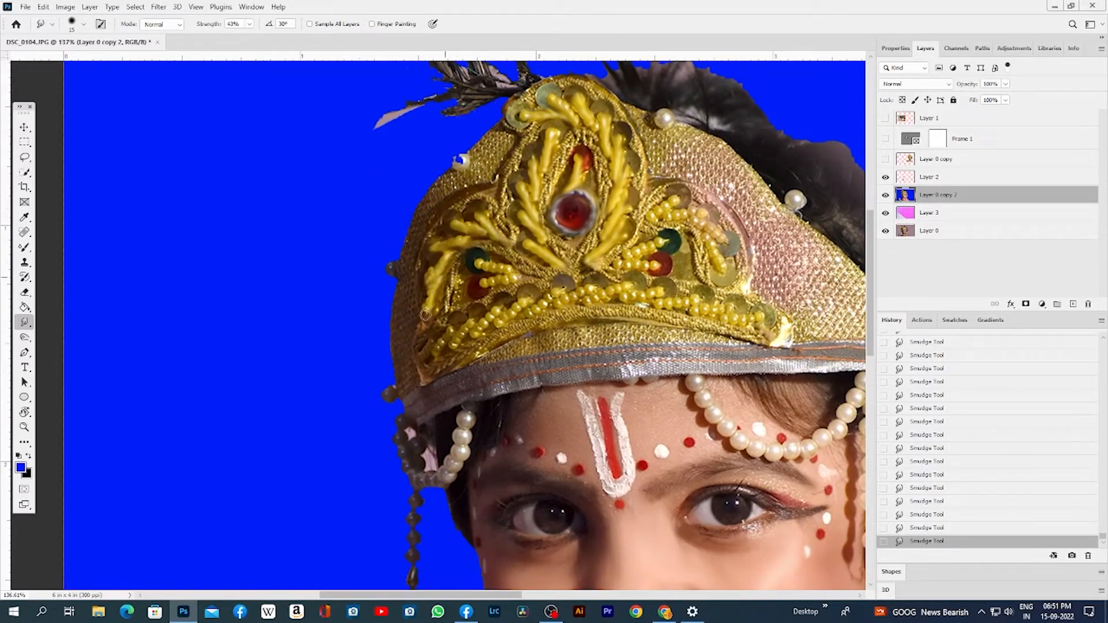
{"action": "mouse_move", "coordinate": [479, 263]}
{"action": "left_mouse_down"}
{"action": "mouse_move", "coordinate": [513, 270]}
{"action": "mouse_move", "coordinate": [429, 369]}
{"action": "left_mouse_up"}
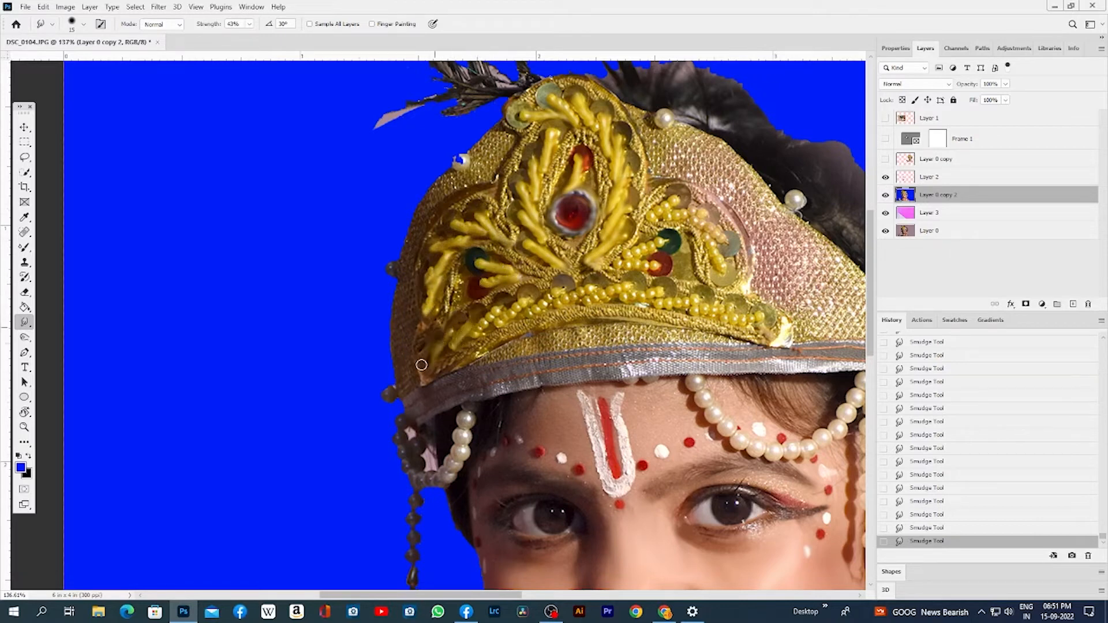
{"action": "mouse_move", "coordinate": [502, 306]}
{"action": "left_mouse_down"}
{"action": "mouse_move", "coordinate": [460, 348]}
{"action": "mouse_move", "coordinate": [492, 332]}
{"action": "left_mouse_up"}
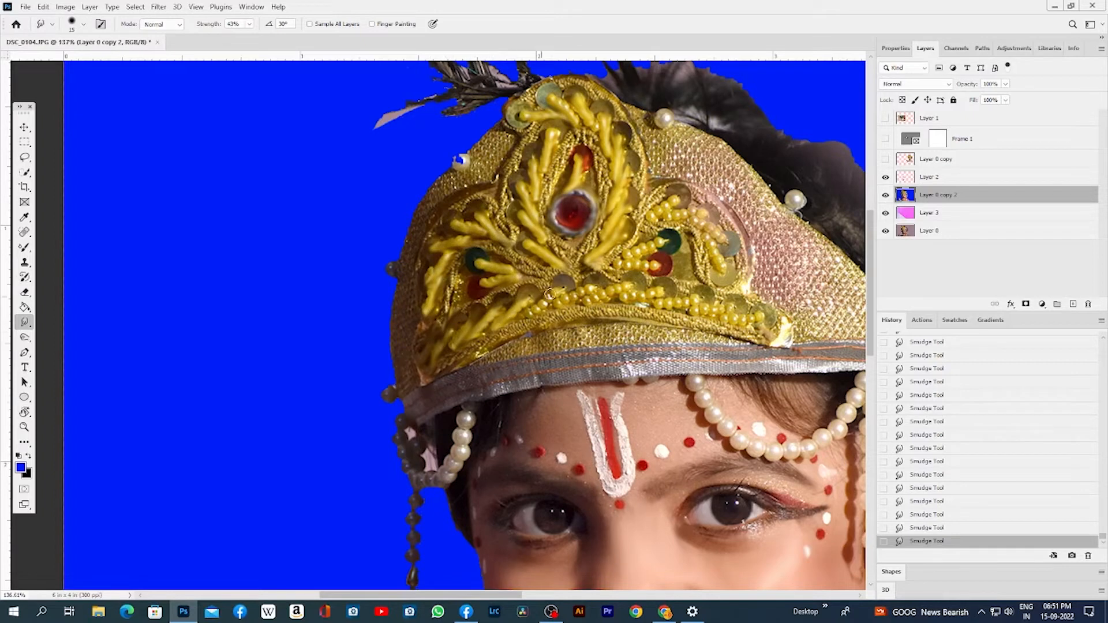
{"action": "left_click_drag", "start_coordinate": [550, 294], "coordinate": [520, 321]}
{"action": "mouse_move", "coordinate": [599, 283]}
{"action": "left_mouse_down"}
{"action": "mouse_move", "coordinate": [554, 309]}
{"action": "mouse_move", "coordinate": [566, 313]}
{"action": "left_mouse_up"}
{"action": "left_click_drag", "start_coordinate": [632, 295], "coordinate": [594, 308]}
{"action": "mouse_move", "coordinate": [662, 300]}
{"action": "left_mouse_down"}
{"action": "mouse_move", "coordinate": [628, 313]}
{"action": "mouse_move", "coordinate": [603, 295]}
{"action": "mouse_move", "coordinate": [714, 300]}
{"action": "mouse_move", "coordinate": [628, 305]}
{"action": "left_mouse_up"}
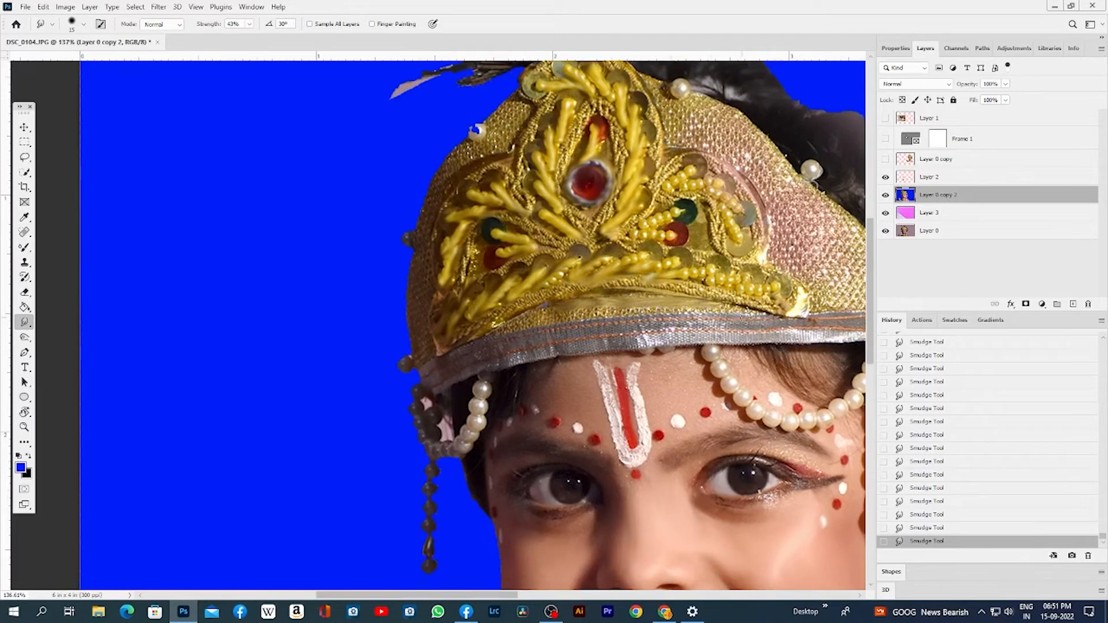
{"action": "mouse_move", "coordinate": [749, 313]}
{"action": "left_mouse_down"}
{"action": "mouse_move", "coordinate": [500, 332]}
{"action": "mouse_move", "coordinate": [564, 307]}
{"action": "mouse_move", "coordinate": [641, 310]}
{"action": "left_mouse_up"}
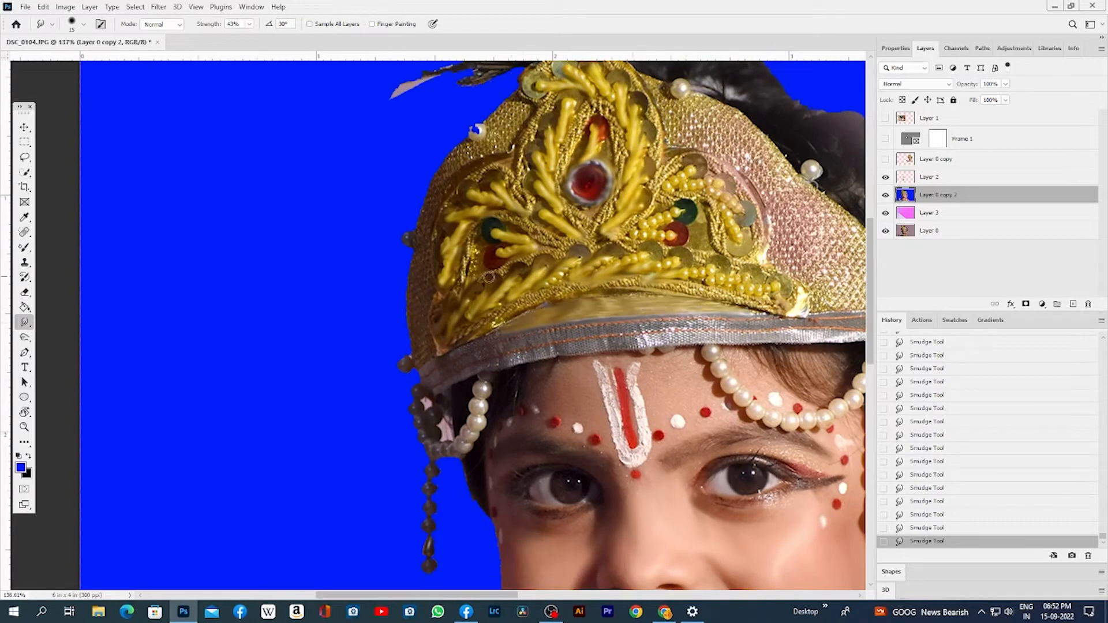
Lighten the iris of the image-left eye with repeated Dodge tool dabs, using a 90 px brush on midtones at 50% exposure
{"action": "right_click", "coordinate": [28, 325]}
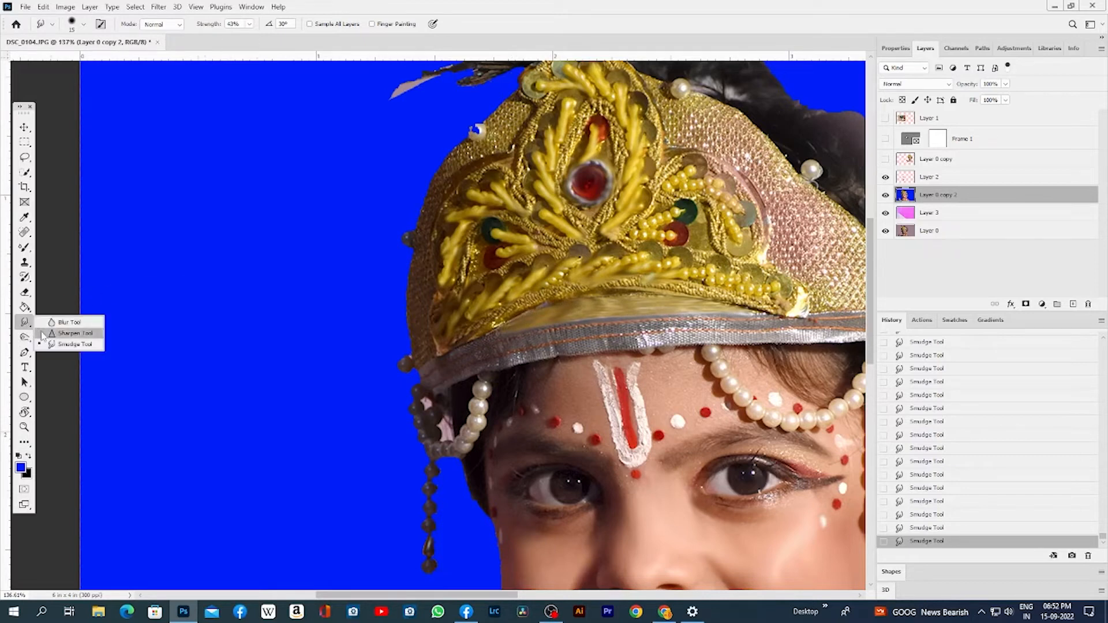
{"action": "left_click", "coordinate": [44, 346]}
{"action": "left_click", "coordinate": [25, 337]}
{"action": "right_click", "coordinate": [25, 338]}
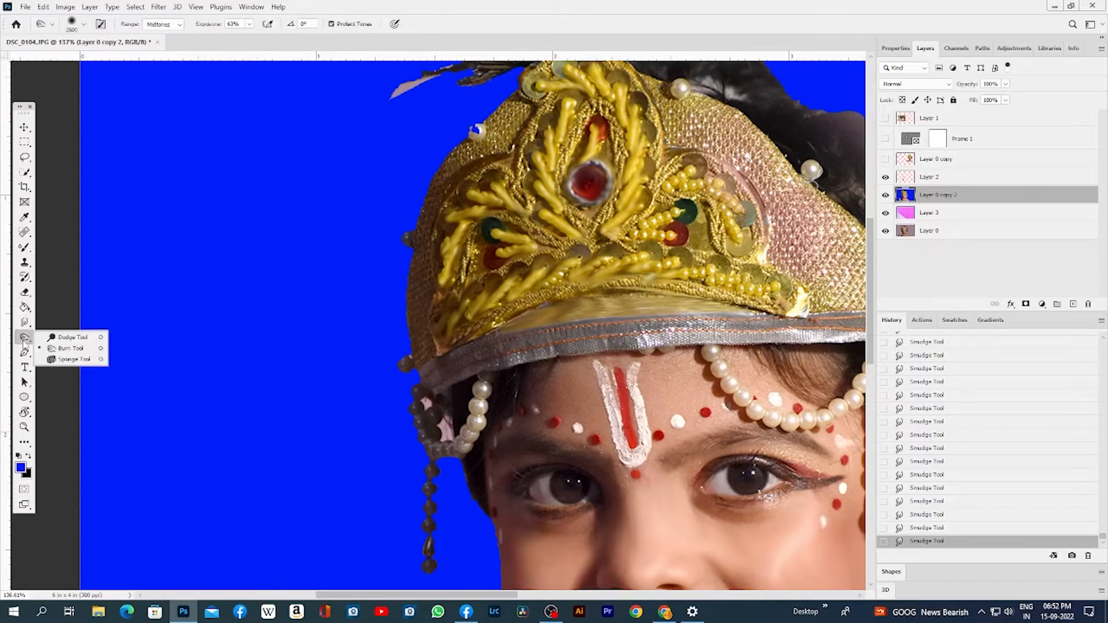
{"action": "left_click", "coordinate": [102, 338]}
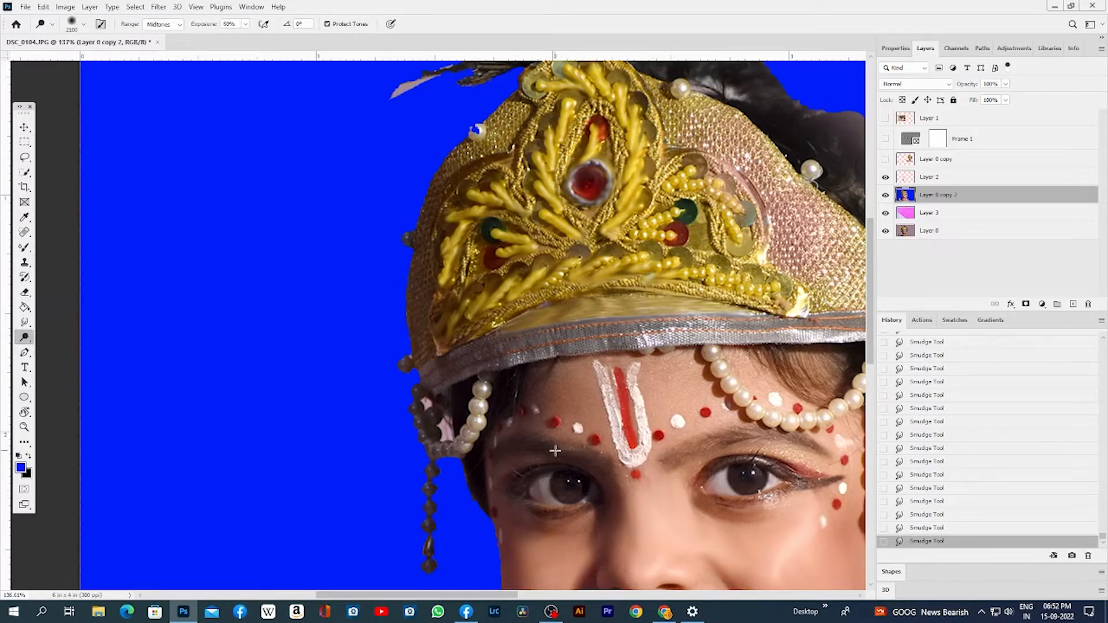
{"action": "left_click_drag", "start_coordinate": [555, 451], "coordinate": [525, 369]}
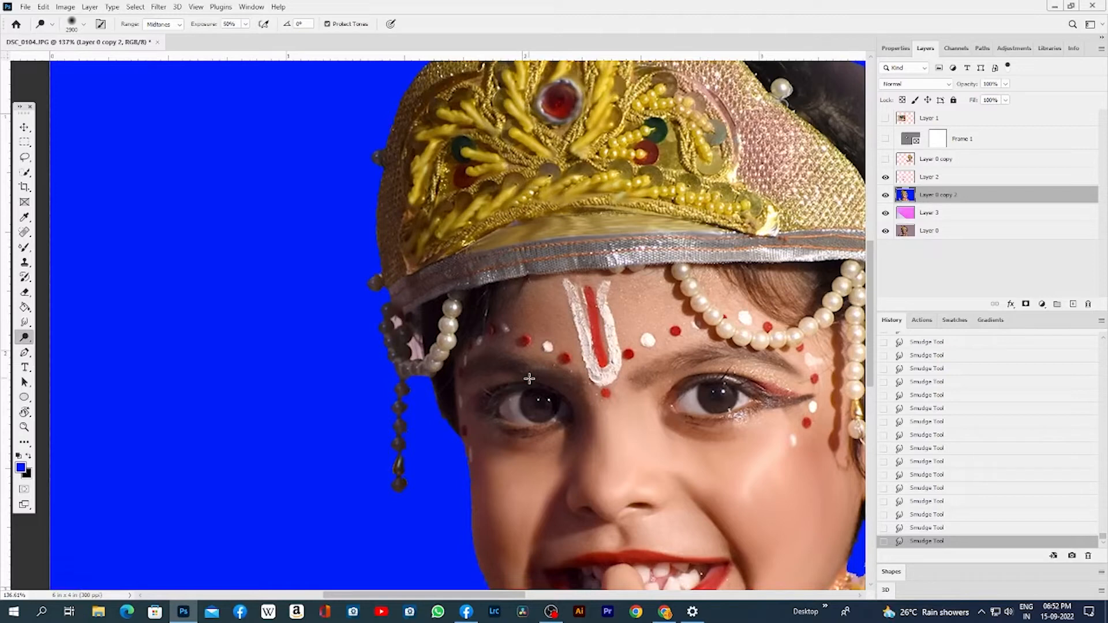
{"action": "key", "text": "bracketleft"}
{"action": "key", "text": "bracketleft"}
{"action": "key", "text": "bracketleft"}
{"action": "key", "text": "bracketleft"}
{"action": "key", "text": "bracketleft"}
{"action": "key", "text": "bracketleft"}
{"action": "key", "text": "bracketleft"}
{"action": "key", "text": "bracketleft"}
{"action": "key", "text": "bracketleft"}
{"action": "key", "text": "bracketleft"}
{"action": "key", "text": "bracketleft"}
{"action": "key", "text": "bracketleft"}
{"action": "key", "text": "bracketleft"}
{"action": "key", "text": "bracketleft"}
{"action": "key", "text": "bracketleft"}
{"action": "key", "text": "bracketleft"}
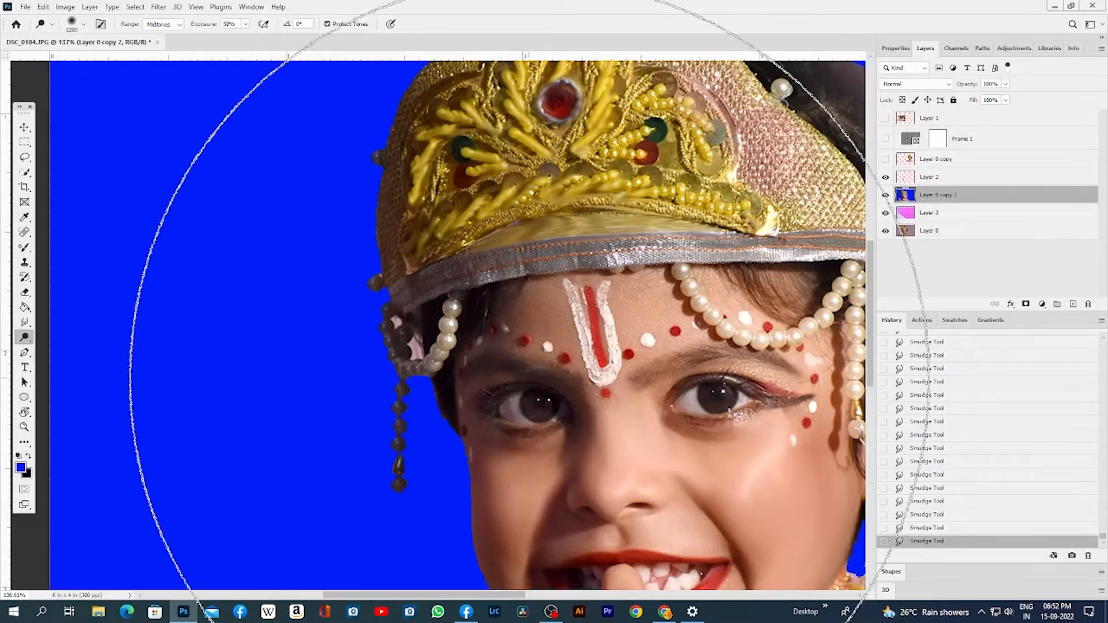
{"action": "key", "text": "bracketleft"}
{"action": "key", "text": "bracketleft"}
{"action": "key", "text": "bracketleft"}
{"action": "key", "text": "bracketleft"}
{"action": "key", "text": "bracketleft"}
{"action": "key", "text": "bracketleft"}
{"action": "key", "text": "bracketleft"}
{"action": "key", "text": "bracketleft"}
{"action": "key", "text": "bracketleft"}
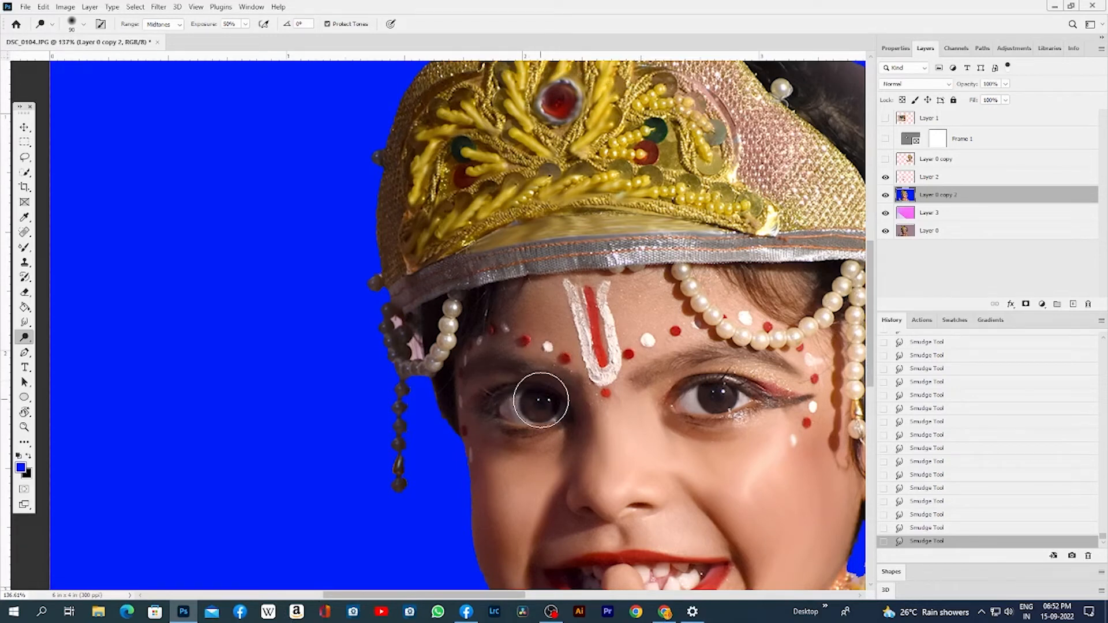
{"action": "left_click", "coordinate": [538, 402]}
{"action": "left_click", "coordinate": [537, 403]}
{"action": "left_click", "coordinate": [537, 404]}
{"action": "left_click", "coordinate": [538, 406]}
{"action": "left_click", "coordinate": [539, 405]}
{"action": "left_click", "coordinate": [538, 404]}
{"action": "left_click", "coordinate": [540, 403]}
{"action": "left_click", "coordinate": [541, 405]}
{"action": "left_click", "coordinate": [541, 405]}
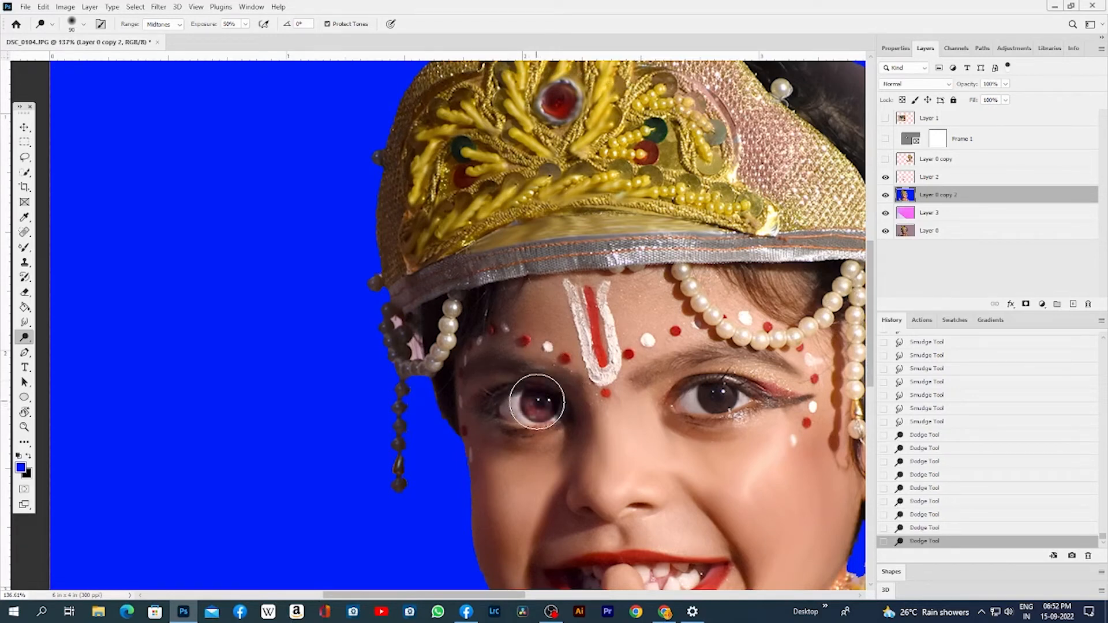
{"action": "left_click", "coordinate": [543, 406]}
{"action": "left_click", "coordinate": [543, 406]}
{"action": "left_click", "coordinate": [544, 406]}
Dodge the teeth, the nose and the image-right eye to brighten them
{"action": "scroll", "coordinate": [600, 403], "scroll_direction": "down", "scroll_amount": 2}
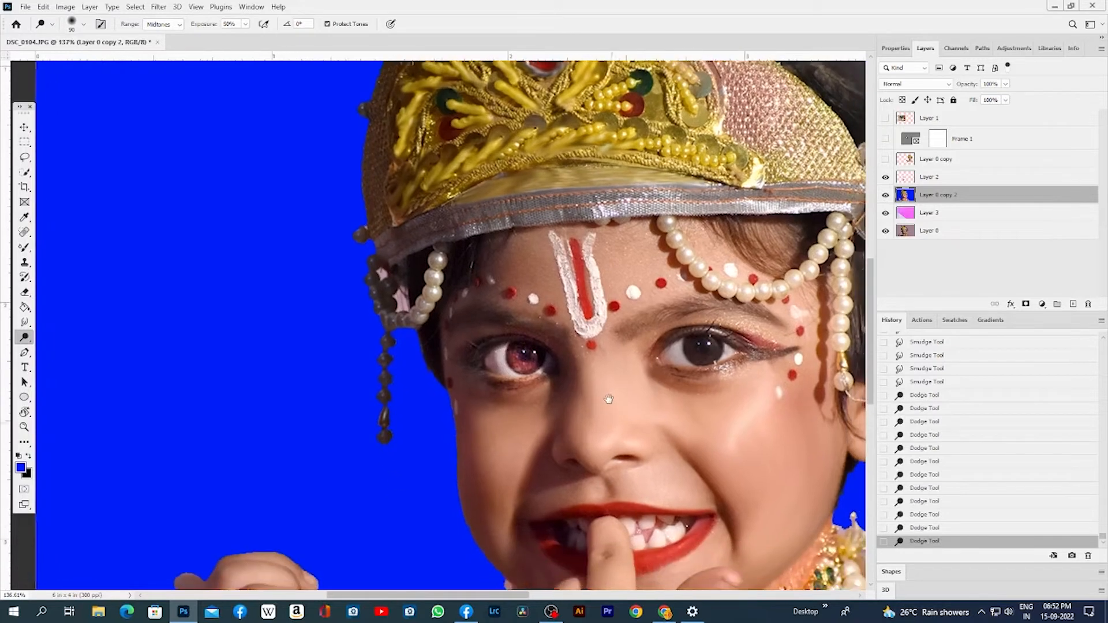
{"action": "mouse_move", "coordinate": [608, 486]}
{"action": "left_mouse_down"}
{"action": "mouse_move", "coordinate": [688, 490]}
{"action": "mouse_move", "coordinate": [552, 510]}
{"action": "mouse_move", "coordinate": [535, 491]}
{"action": "mouse_move", "coordinate": [624, 527]}
{"action": "mouse_move", "coordinate": [657, 505]}
{"action": "left_mouse_up"}
{"action": "left_click_drag", "start_coordinate": [612, 417], "coordinate": [588, 424]}
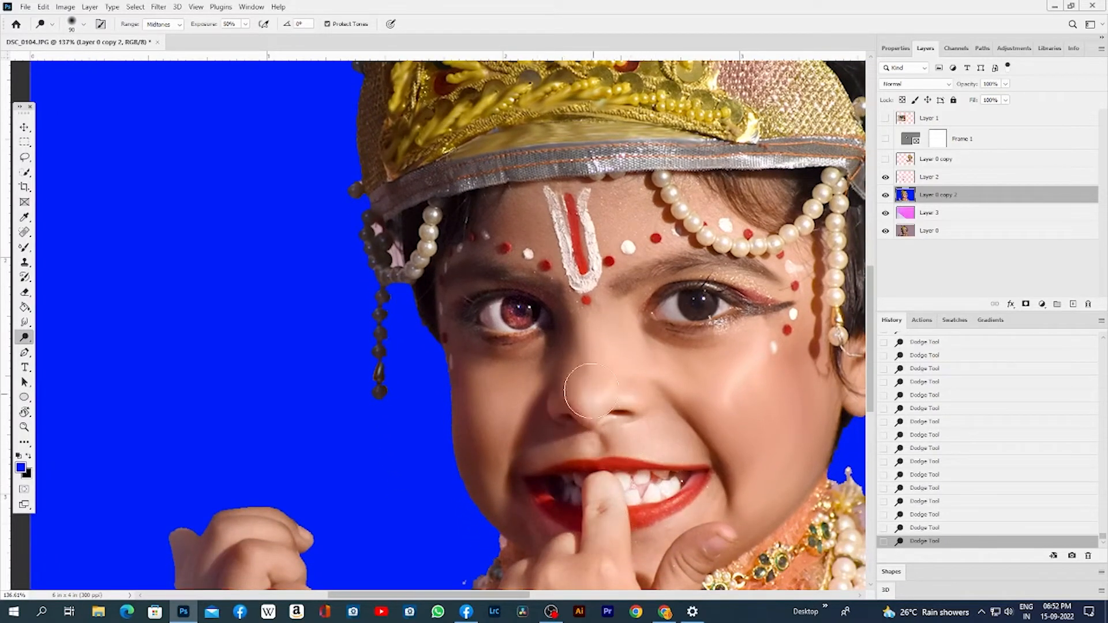
{"action": "left_click_drag", "start_coordinate": [571, 384], "coordinate": [568, 288]}
{"action": "mouse_move", "coordinate": [648, 328]}
{"action": "left_mouse_down"}
{"action": "mouse_move", "coordinate": [721, 320]}
{"action": "mouse_move", "coordinate": [663, 294]}
{"action": "mouse_move", "coordinate": [733, 285]}
{"action": "left_mouse_up"}
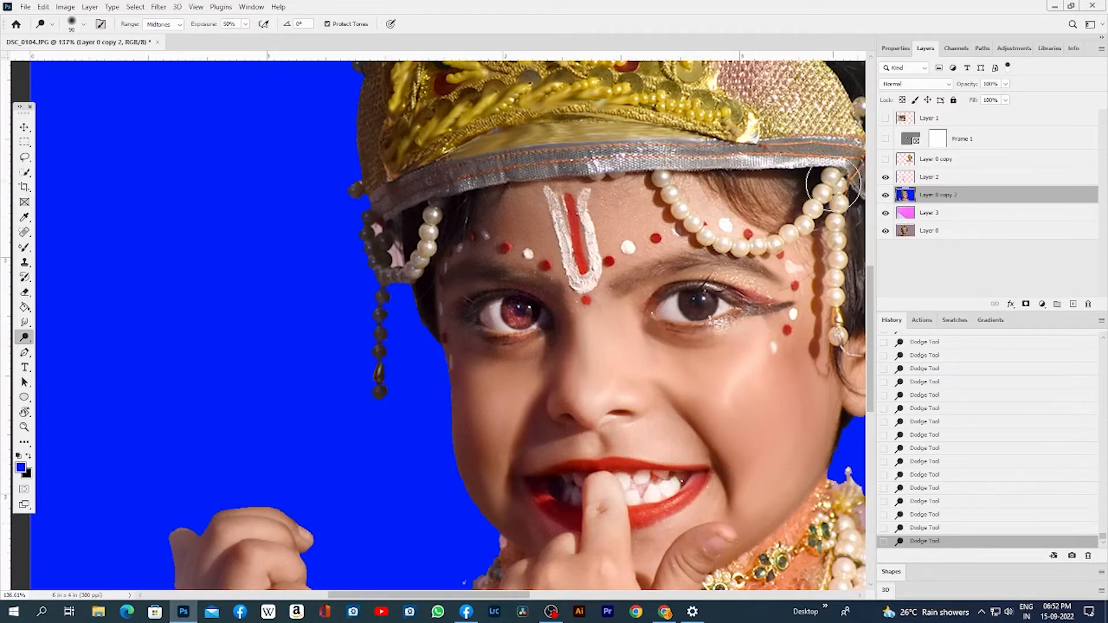
Dodge the pearl string at the image-left edge of the crown and the white mark on the forehead
{"action": "mouse_move", "coordinate": [463, 202]}
{"action": "left_mouse_down"}
{"action": "mouse_move", "coordinate": [436, 240]}
{"action": "mouse_move", "coordinate": [375, 284]}
{"action": "mouse_move", "coordinate": [366, 230]}
{"action": "mouse_move", "coordinate": [391, 282]}
{"action": "mouse_move", "coordinate": [439, 222]}
{"action": "mouse_move", "coordinate": [397, 271]}
{"action": "mouse_move", "coordinate": [365, 228]}
{"action": "mouse_move", "coordinate": [417, 277]}
{"action": "mouse_move", "coordinate": [444, 218]}
{"action": "mouse_move", "coordinate": [383, 277]}
{"action": "left_mouse_up"}
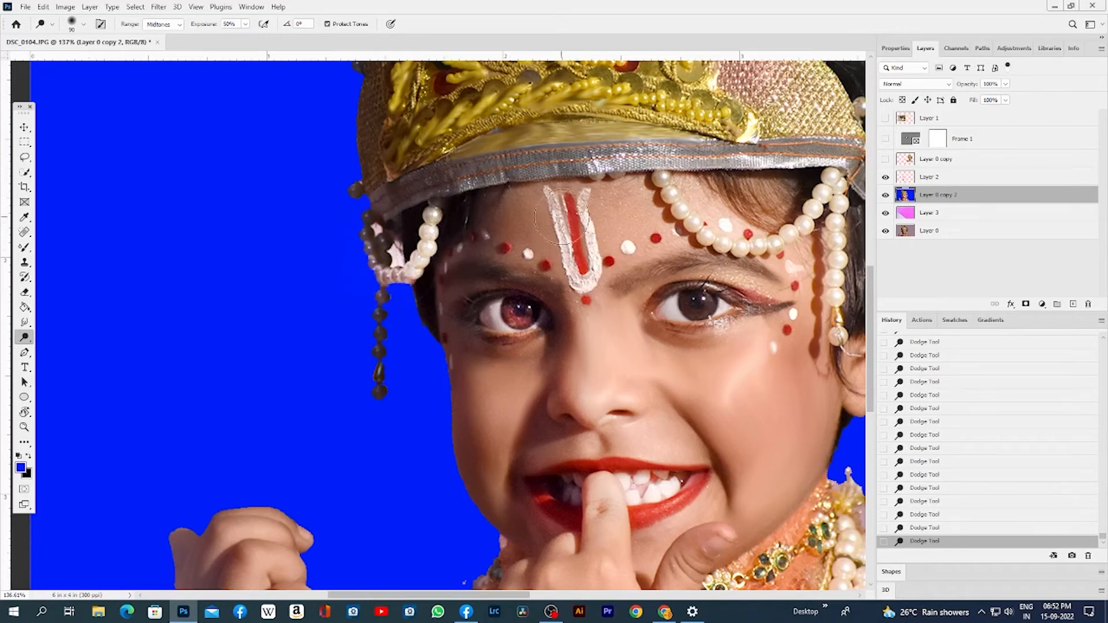
{"action": "mouse_move", "coordinate": [590, 286]}
{"action": "left_mouse_down"}
{"action": "mouse_move", "coordinate": [574, 230]}
{"action": "mouse_move", "coordinate": [583, 254]}
{"action": "left_mouse_up"}
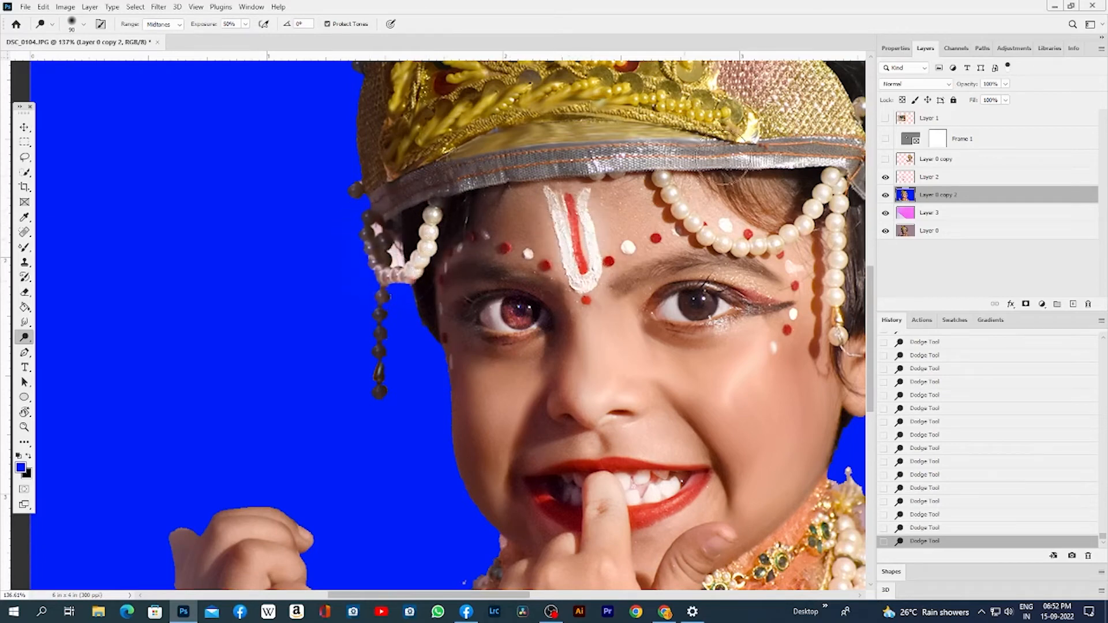
{"action": "mouse_move", "coordinate": [592, 270]}
{"action": "left_mouse_down"}
{"action": "mouse_move", "coordinate": [580, 301]}
{"action": "mouse_move", "coordinate": [569, 244]}
{"action": "mouse_move", "coordinate": [583, 303]}
{"action": "left_mouse_up"}
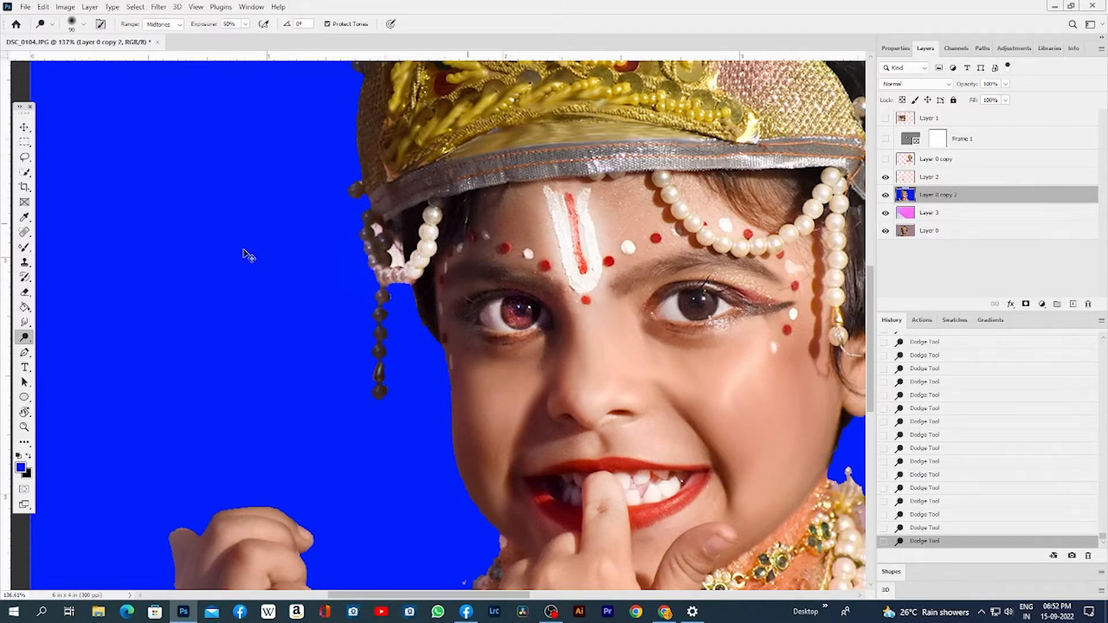
Darken the pearl strings on the image-right side of the face using the Burn tool with a 90 px brush on midtones
{"action": "right_click", "coordinate": [26, 339]}
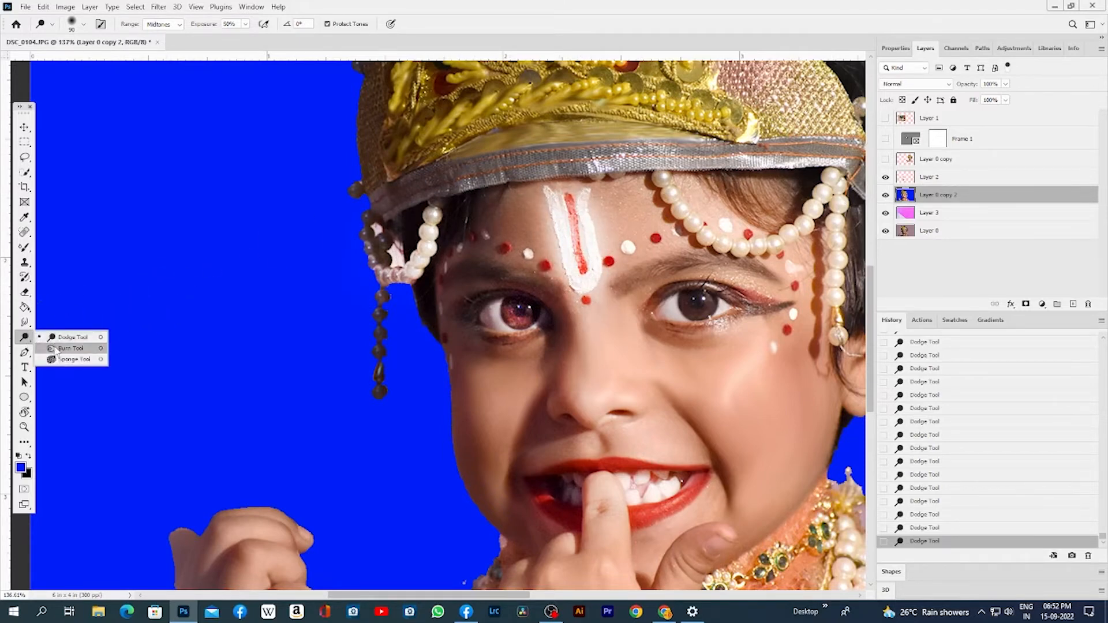
{"action": "left_click", "coordinate": [77, 349]}
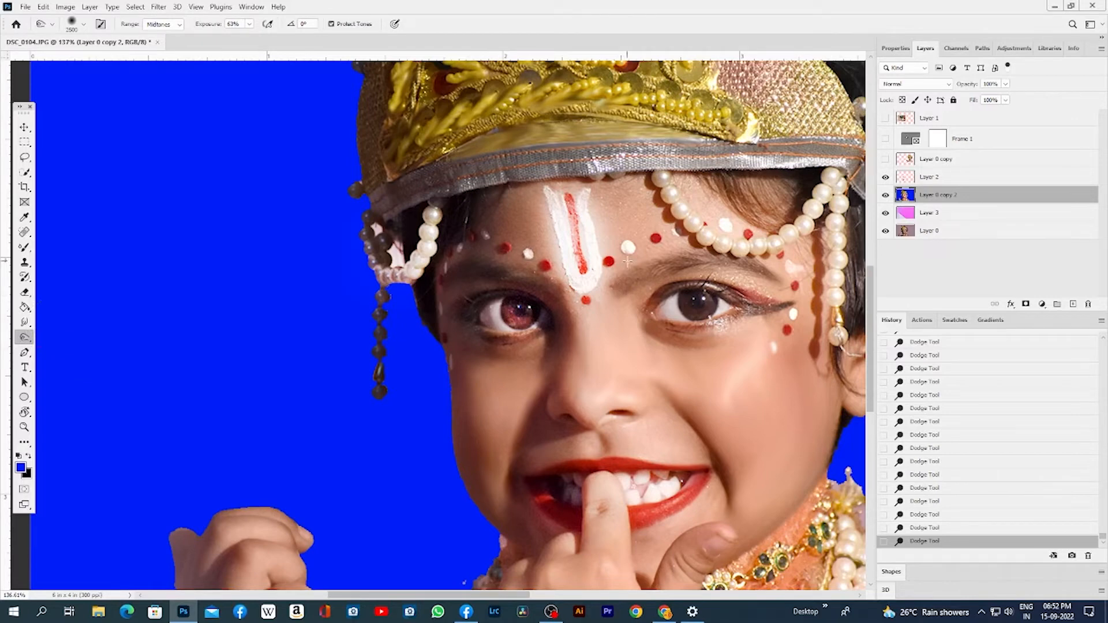
{"action": "key", "text": "bracketleft"}
{"action": "key", "text": "bracketleft"}
{"action": "key", "text": "bracketleft"}
{"action": "key", "text": "bracketleft"}
{"action": "key", "text": "bracketleft"}
{"action": "key", "text": "bracketleft"}
{"action": "key", "text": "bracketleft"}
{"action": "key", "text": "bracketleft"}
{"action": "key", "text": "bracketleft"}
{"action": "key", "text": "bracketleft"}
{"action": "key", "text": "bracketleft"}
{"action": "key", "text": "bracketleft"}
{"action": "key", "text": "bracketleft"}
{"action": "key", "text": "bracketleft"}
{"action": "key", "text": "bracketleft"}
{"action": "key", "text": "bracketleft"}
{"action": "key", "text": "bracketleft"}
{"action": "key", "text": "bracketleft"}
{"action": "key", "text": "bracketleft"}
{"action": "key", "text": "bracketleft"}
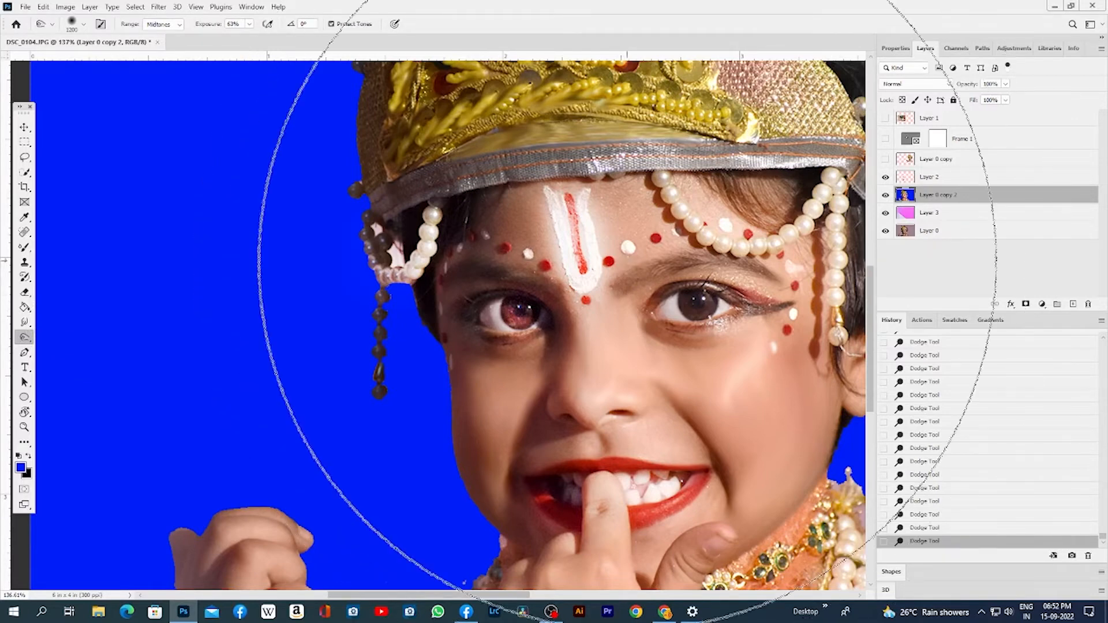
{"action": "key", "text": "bracketleft"}
{"action": "key", "text": "bracketleft"}
{"action": "key", "text": "bracketleft"}
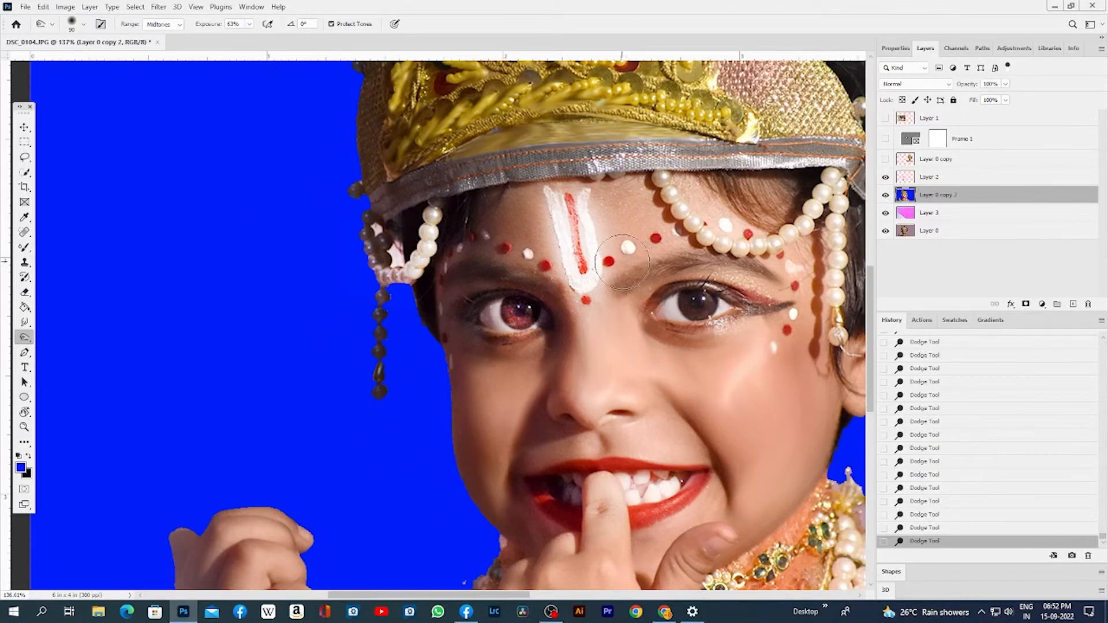
{"action": "mouse_move", "coordinate": [815, 215]}
{"action": "left_mouse_down"}
{"action": "mouse_move", "coordinate": [832, 186]}
{"action": "mouse_move", "coordinate": [838, 270]}
{"action": "mouse_move", "coordinate": [852, 286]}
{"action": "mouse_move", "coordinate": [830, 179]}
{"action": "mouse_move", "coordinate": [793, 234]}
{"action": "mouse_move", "coordinate": [715, 233]}
{"action": "mouse_move", "coordinate": [669, 191]}
{"action": "mouse_move", "coordinate": [721, 230]}
{"action": "mouse_move", "coordinate": [770, 233]}
{"action": "mouse_move", "coordinate": [831, 184]}
{"action": "mouse_move", "coordinate": [841, 307]}
{"action": "mouse_move", "coordinate": [811, 347]}
{"action": "left_mouse_up"}
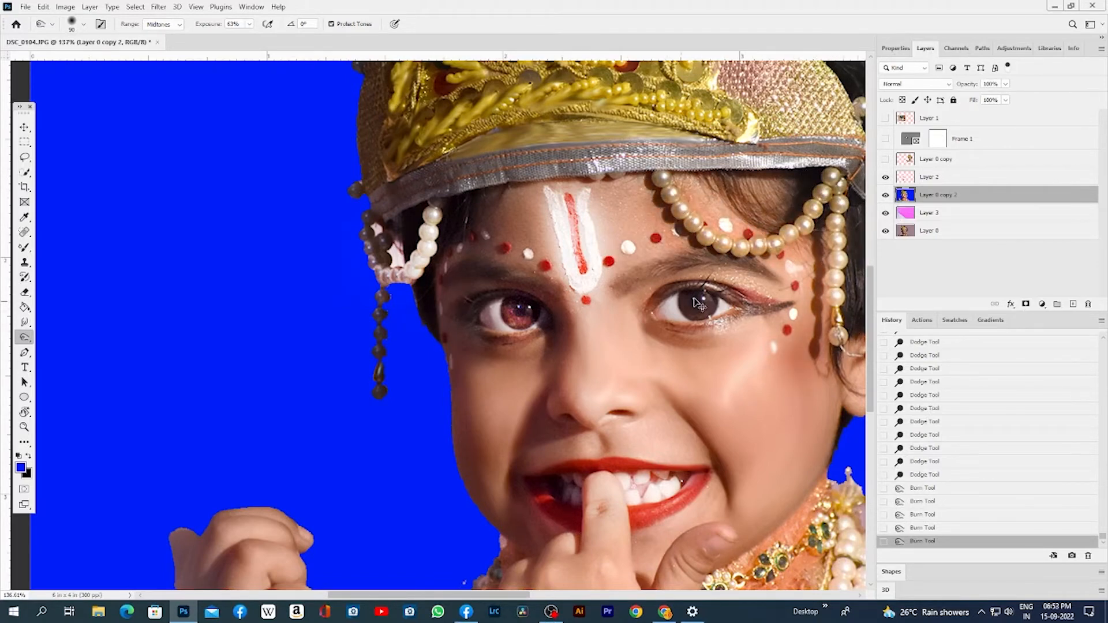
Revert the image in its history to a Paint Bucket state recorded before the Smudge, Dodge and Burn strokes
{"action": "key", "text": "ctrl+z"}
{"action": "key", "text": "ctrl+z"}
{"action": "scroll", "coordinate": [959, 367], "scroll_direction": "up", "scroll_amount": 5}
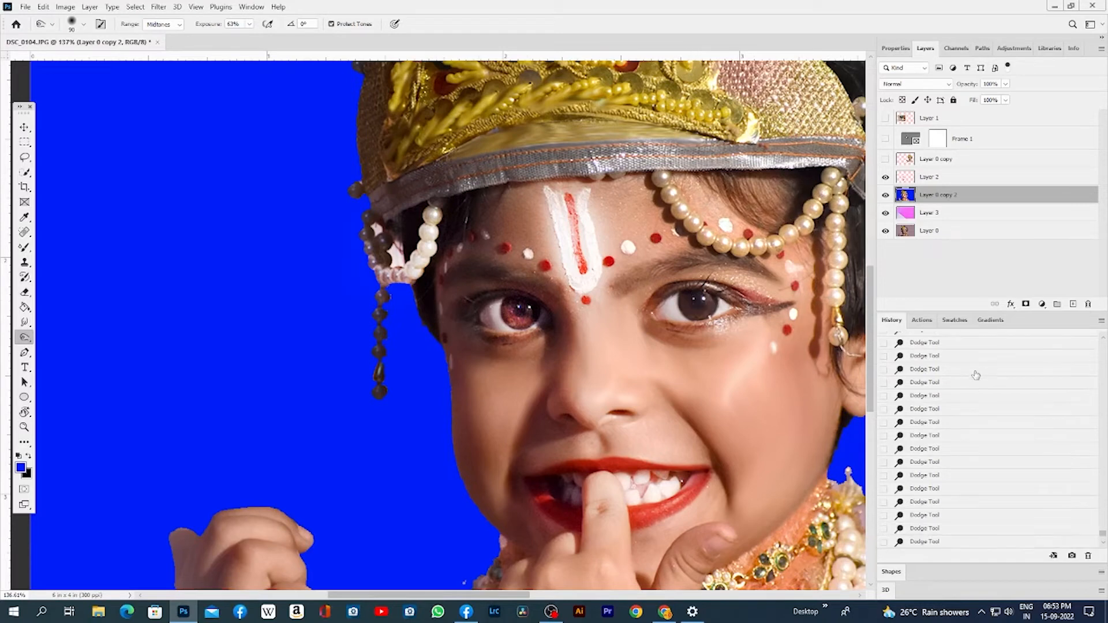
{"action": "scroll", "coordinate": [958, 379], "scroll_direction": "up", "scroll_amount": 3}
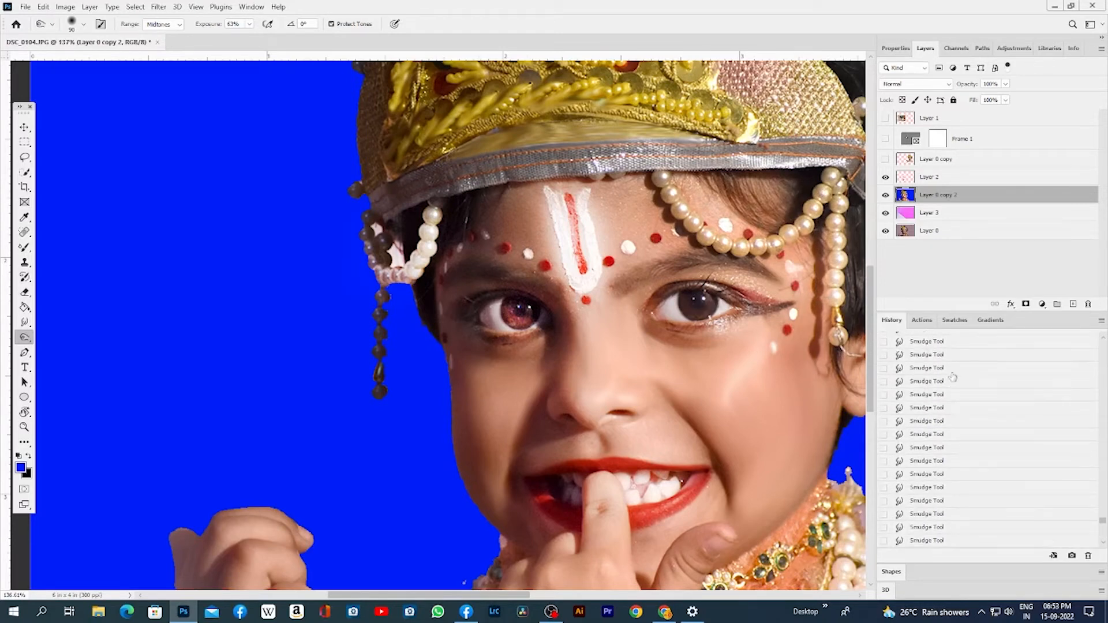
{"action": "scroll", "coordinate": [944, 370], "scroll_direction": "up", "scroll_amount": 4}
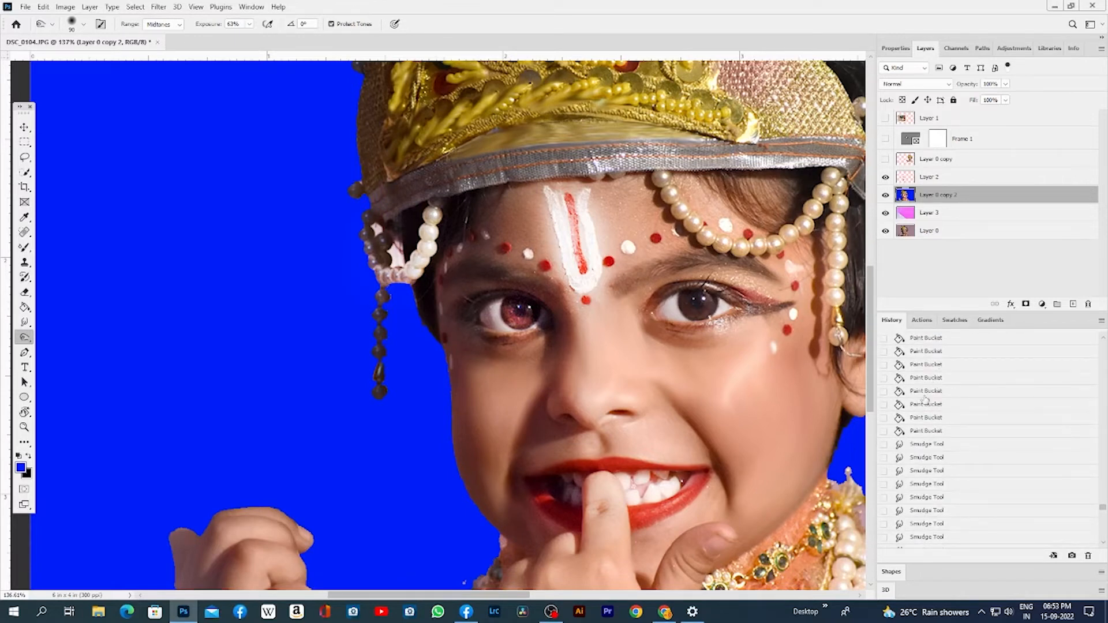
{"action": "left_click", "coordinate": [923, 403]}
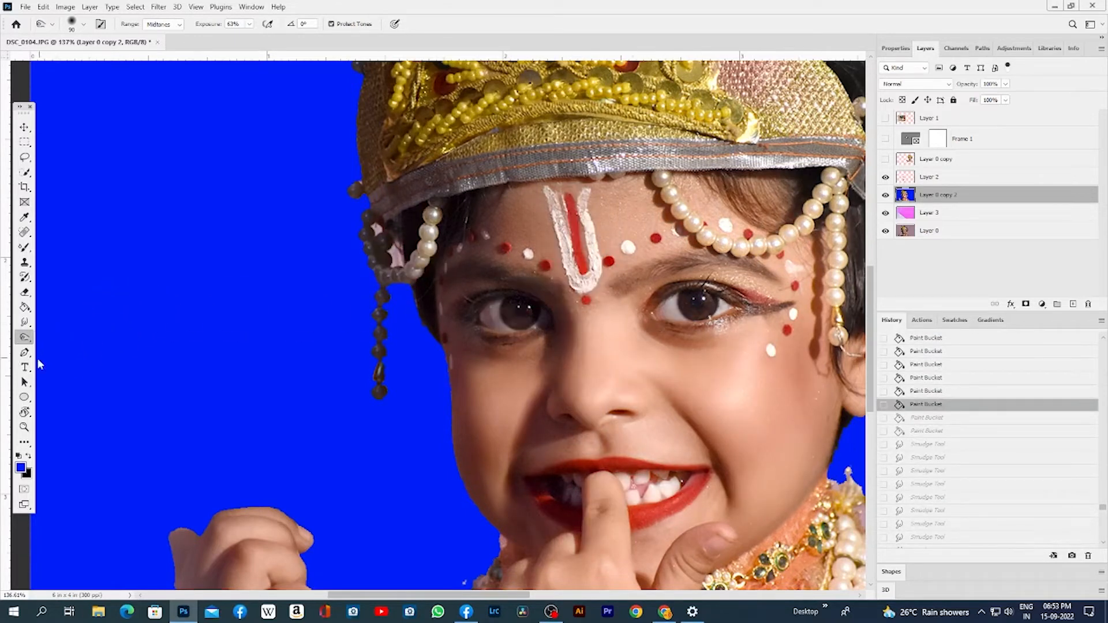
Desaturate the forehead, nose and cheeks using the Sponge tool with a 100 px brush at 100% flow
{"action": "right_click", "coordinate": [27, 339]}
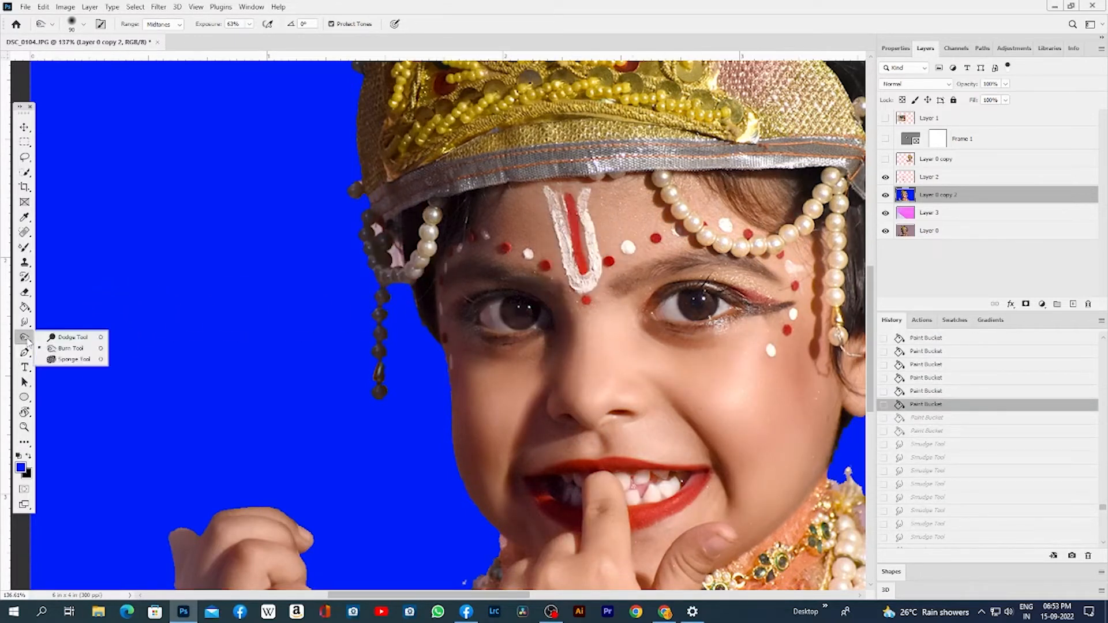
{"action": "left_click", "coordinate": [69, 363]}
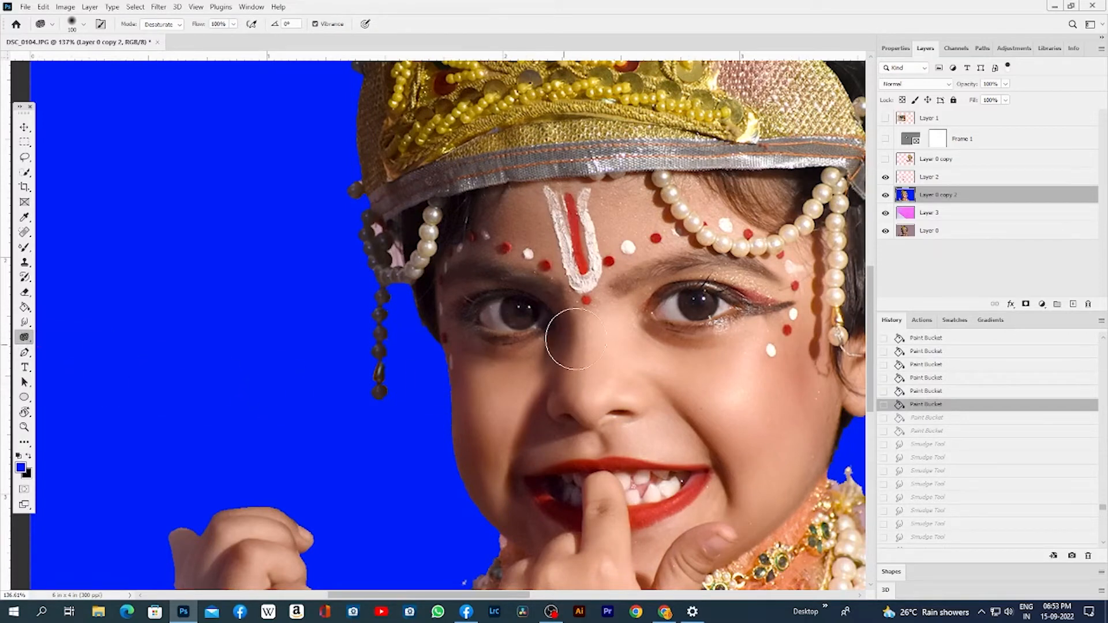
{"action": "mouse_move", "coordinate": [569, 328]}
{"action": "left_mouse_down"}
{"action": "mouse_move", "coordinate": [586, 399]}
{"action": "mouse_move", "coordinate": [592, 324]}
{"action": "mouse_move", "coordinate": [574, 398]}
{"action": "left_mouse_up"}
{"action": "left_click_drag", "start_coordinate": [571, 185], "coordinate": [571, 323]}
{"action": "mouse_move", "coordinate": [494, 251]}
{"action": "left_mouse_down"}
{"action": "mouse_move", "coordinate": [556, 323]}
{"action": "mouse_move", "coordinate": [499, 281]}
{"action": "mouse_move", "coordinate": [593, 264]}
{"action": "mouse_move", "coordinate": [490, 349]}
{"action": "mouse_move", "coordinate": [540, 265]}
{"action": "mouse_move", "coordinate": [516, 392]}
{"action": "mouse_move", "coordinate": [492, 354]}
{"action": "left_mouse_up"}
{"action": "mouse_move", "coordinate": [506, 470]}
{"action": "left_mouse_down"}
{"action": "mouse_move", "coordinate": [514, 498]}
{"action": "mouse_move", "coordinate": [537, 435]}
{"action": "mouse_move", "coordinate": [596, 392]}
{"action": "mouse_move", "coordinate": [582, 451]}
{"action": "mouse_move", "coordinate": [731, 449]}
{"action": "mouse_move", "coordinate": [596, 406]}
{"action": "mouse_move", "coordinate": [773, 401]}
{"action": "left_mouse_up"}
{"action": "mouse_move", "coordinate": [811, 423]}
{"action": "left_mouse_down"}
{"action": "mouse_move", "coordinate": [660, 370]}
{"action": "mouse_move", "coordinate": [735, 343]}
{"action": "mouse_move", "coordinate": [715, 356]}
{"action": "mouse_move", "coordinate": [653, 224]}
{"action": "left_mouse_up"}
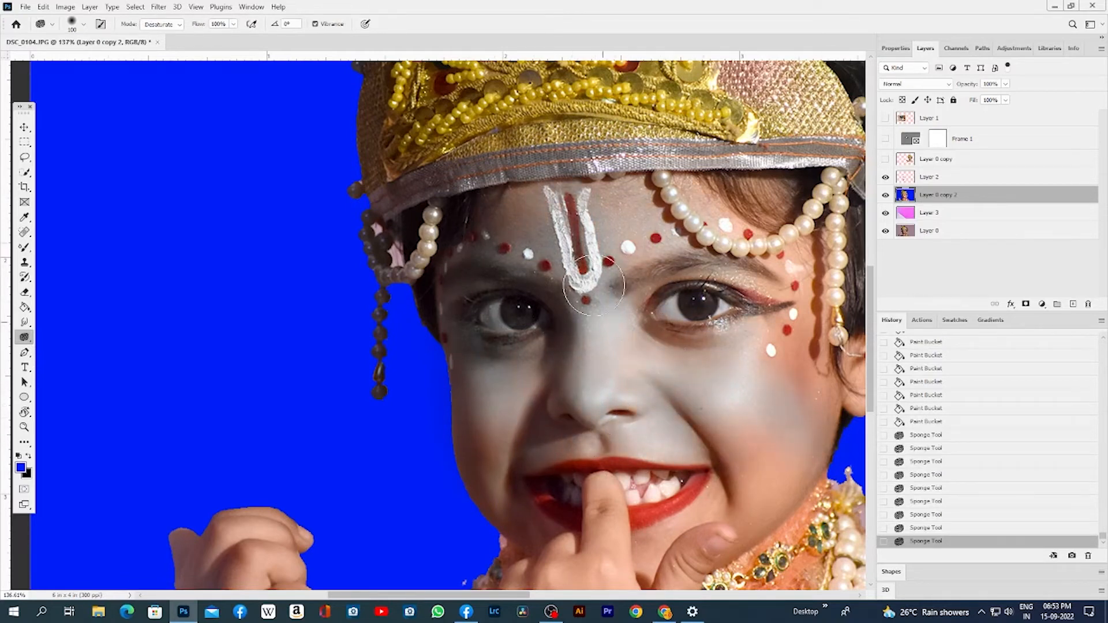
{"action": "left_click_drag", "start_coordinate": [477, 455], "coordinate": [469, 378]}
Undo all the Sponge tool strokes on the face
{"action": "key", "text": "ctrl+z"}
{"action": "key", "text": "ctrl+z"}
{"action": "key", "text": "ctrl+z"}
{"action": "key", "text": "ctrl+z"}
{"action": "key", "text": "ctrl+z"}
{"action": "key", "text": "ctrl+z"}
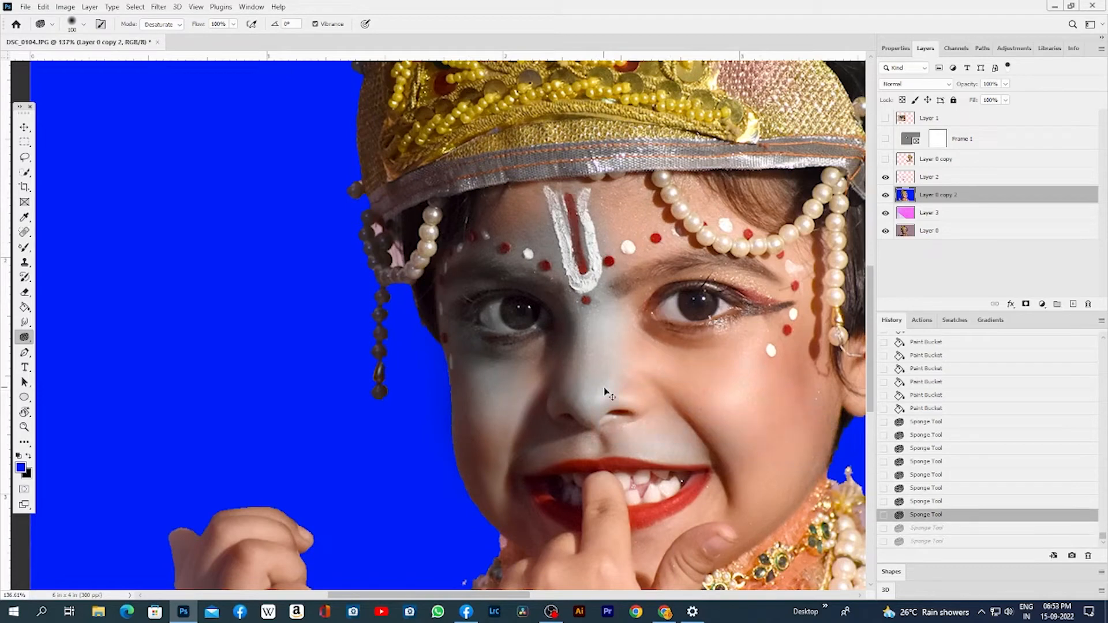
{"action": "key", "text": "ctrl+z"}
{"action": "key", "text": "ctrl+z"}
{"action": "key", "text": "ctrl+z"}
{"action": "key", "text": "ctrl+z"}
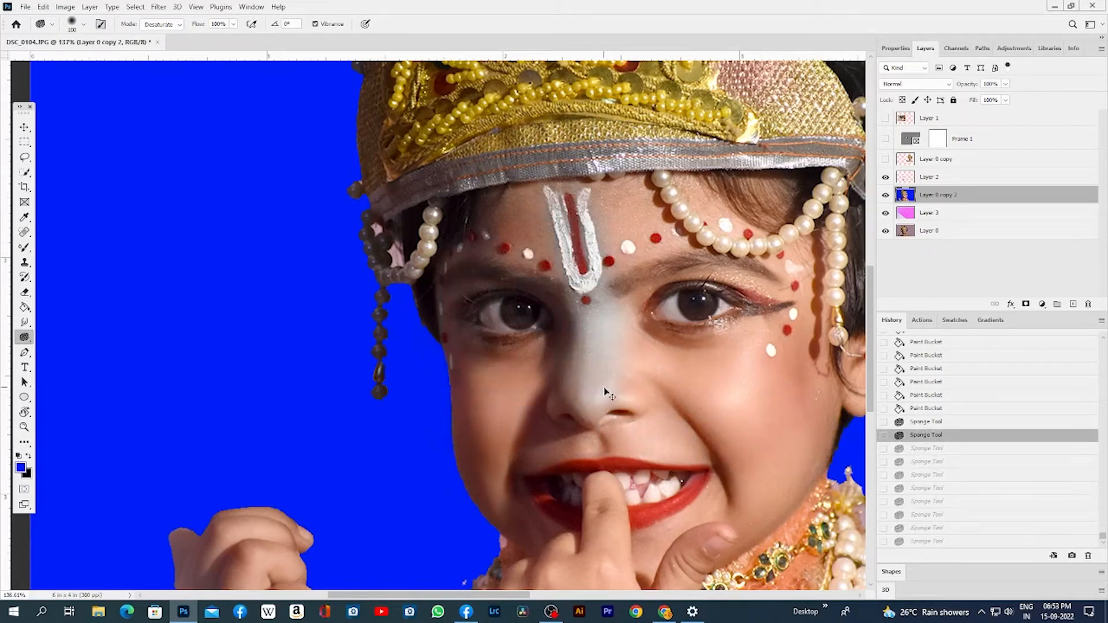
Start a Pen tool path at the image-left corner of the mouth and trace the upper lip's outer edge to its central dip
{"action": "right_click", "coordinate": [24, 340]}
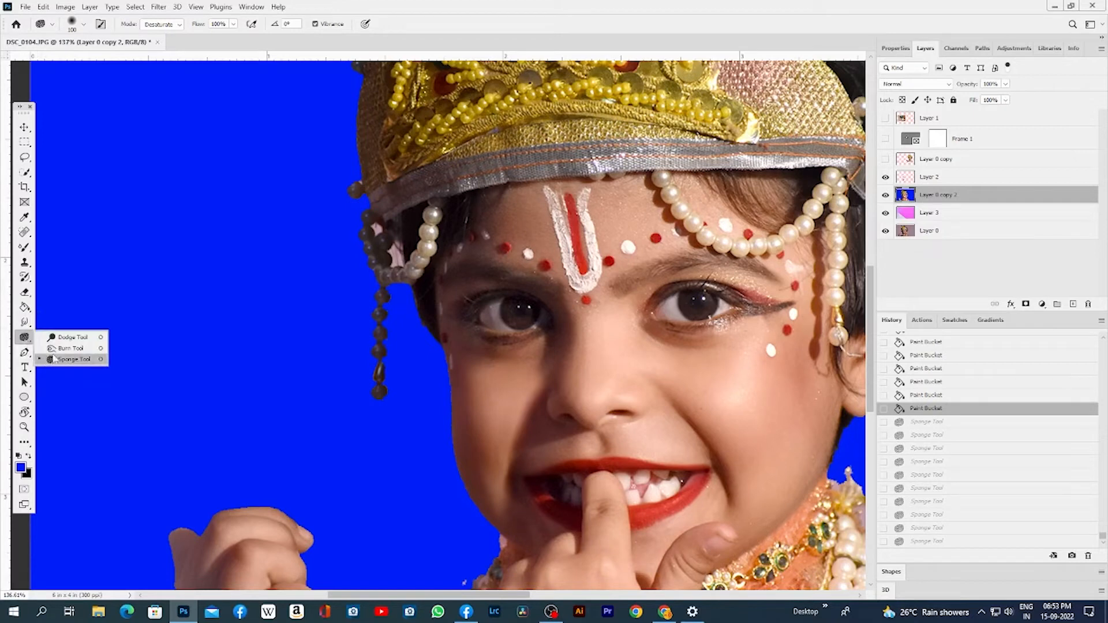
{"action": "left_click", "coordinate": [25, 353]}
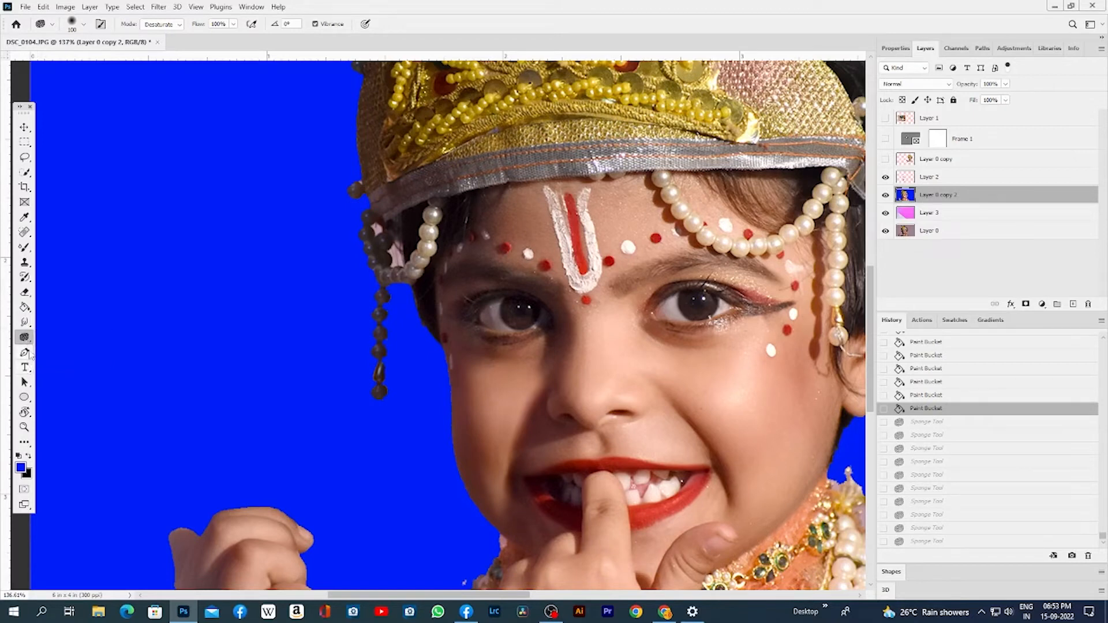
{"action": "right_click", "coordinate": [25, 352]}
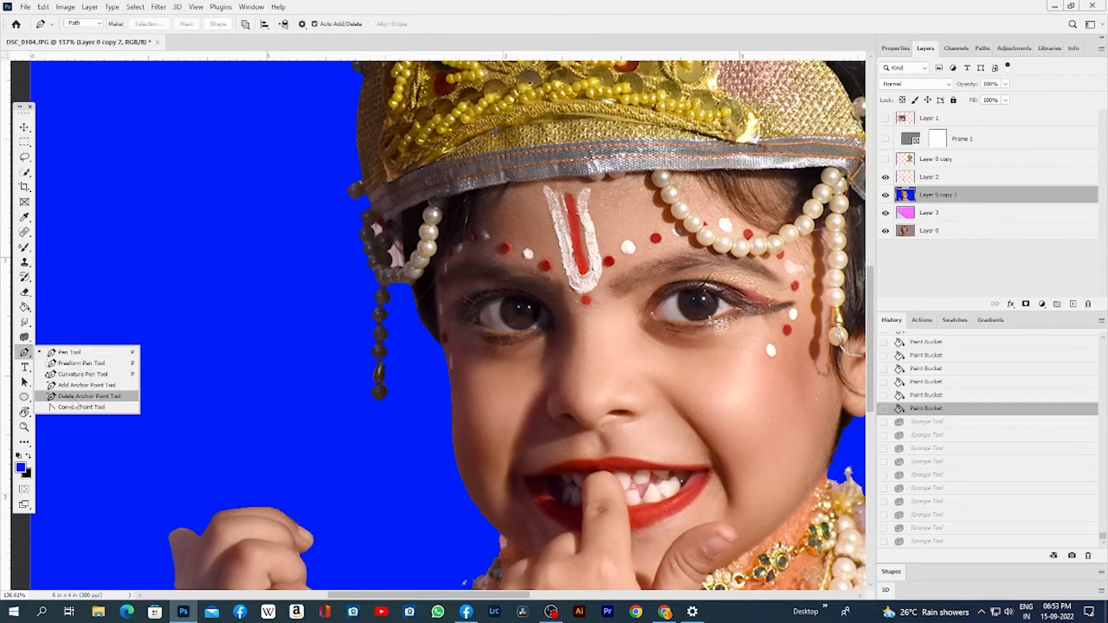
{"action": "left_click", "coordinate": [104, 356]}
{"action": "left_click_drag", "start_coordinate": [672, 329], "coordinate": [527, 193]}
{"action": "key", "text": "z"}
{"action": "left_click_drag", "start_coordinate": [406, 296], "coordinate": [436, 320]}
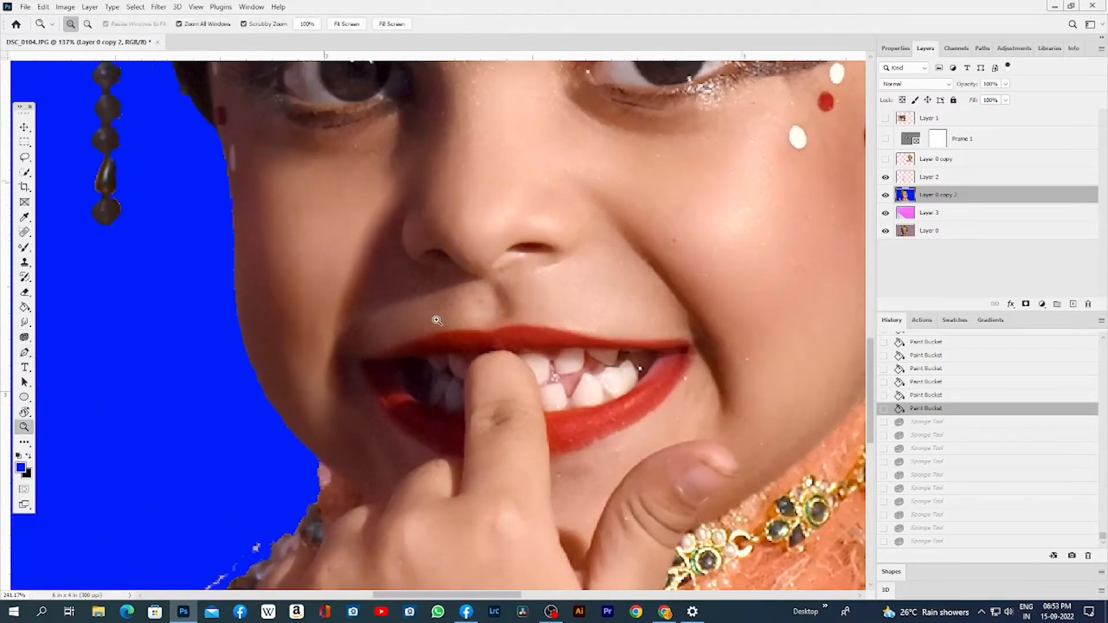
{"action": "key", "text": "p"}
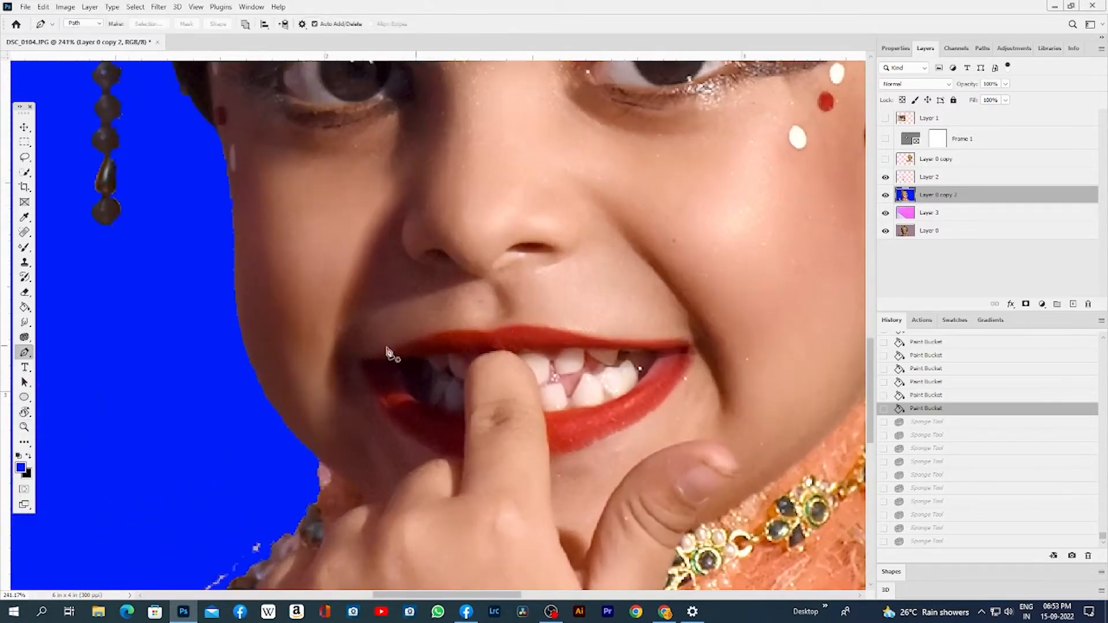
{"action": "left_click", "coordinate": [356, 358]}
{"action": "left_click_drag", "start_coordinate": [438, 334], "coordinate": [456, 331]}
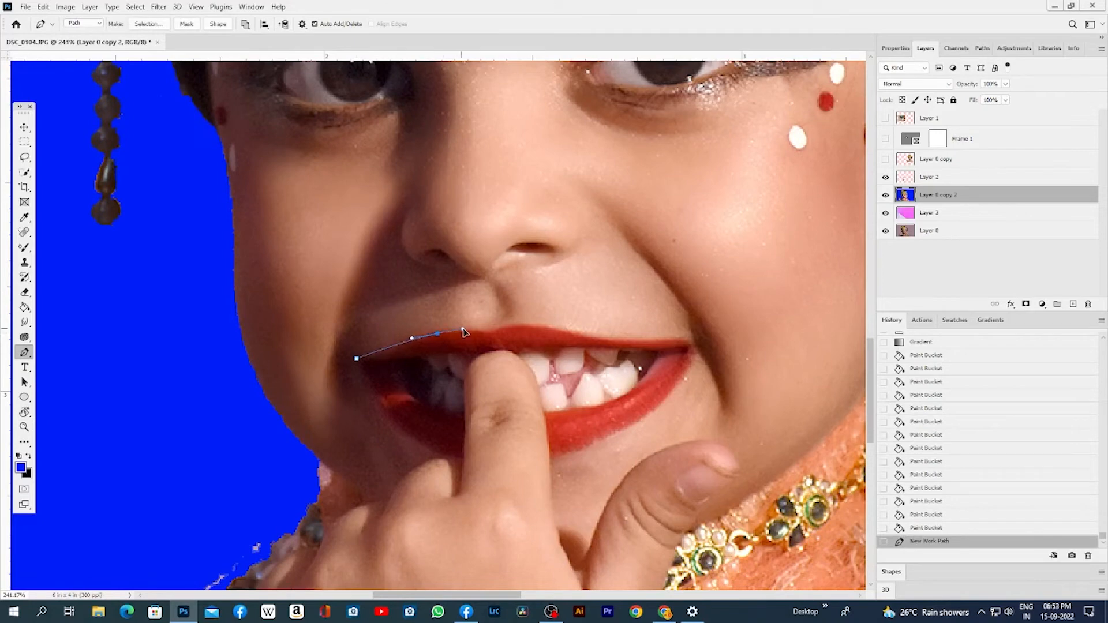
{"action": "left_click", "coordinate": [493, 334]}
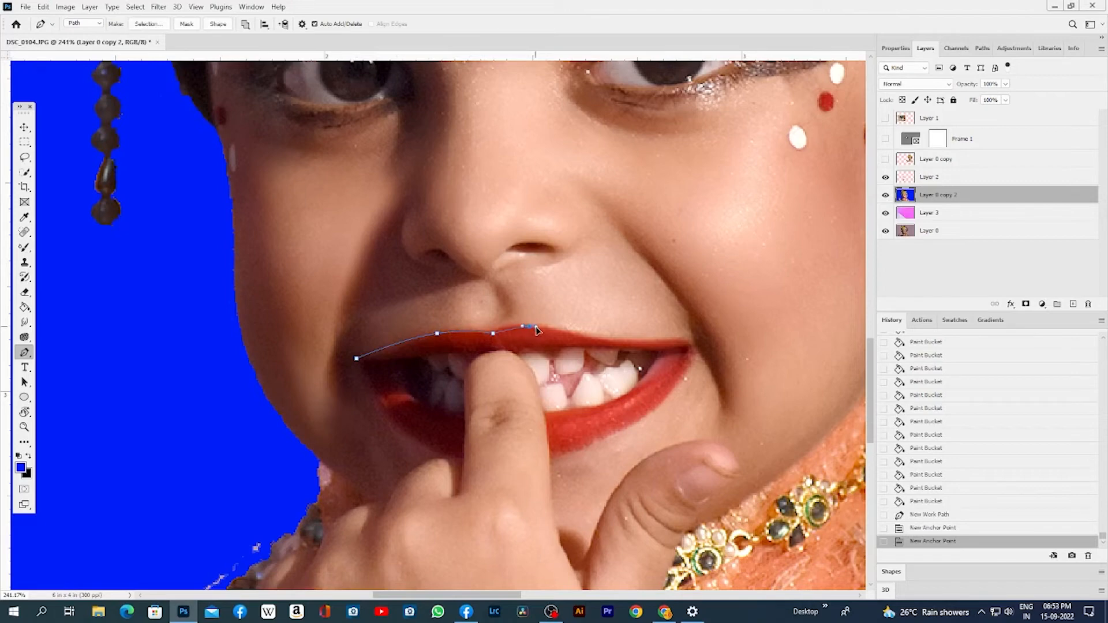
Continue the path along the upper lip's outer edge to the image-right corner of the mouth
{"action": "left_click_drag", "start_coordinate": [536, 329], "coordinate": [564, 332]}
{"action": "left_click_drag", "start_coordinate": [565, 332], "coordinate": [564, 333]}
{"action": "left_click", "coordinate": [607, 340]}
{"action": "left_click_drag", "start_coordinate": [657, 341], "coordinate": [673, 341]}
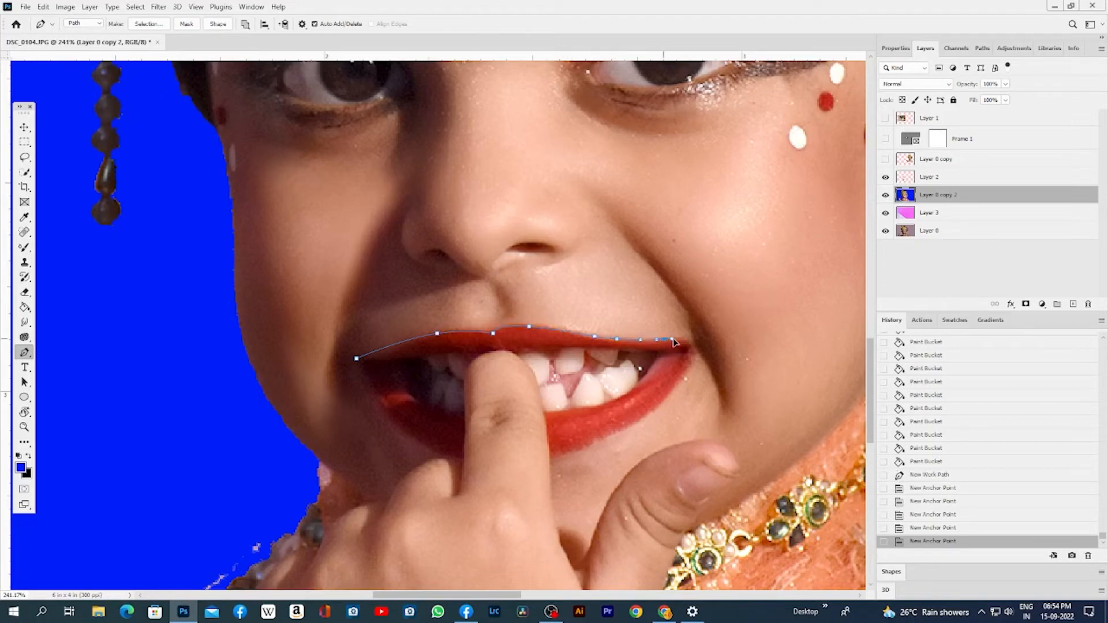
{"action": "left_click", "coordinate": [684, 339]}
{"action": "left_click", "coordinate": [696, 342]}
Trace the lower lip's outer edge to the finger and return along its inner edge to the image-right inner corner
{"action": "left_click_drag", "start_coordinate": [658, 400], "coordinate": [548, 422]}
{"action": "left_click", "coordinate": [553, 455]}
{"action": "left_click", "coordinate": [548, 421]}
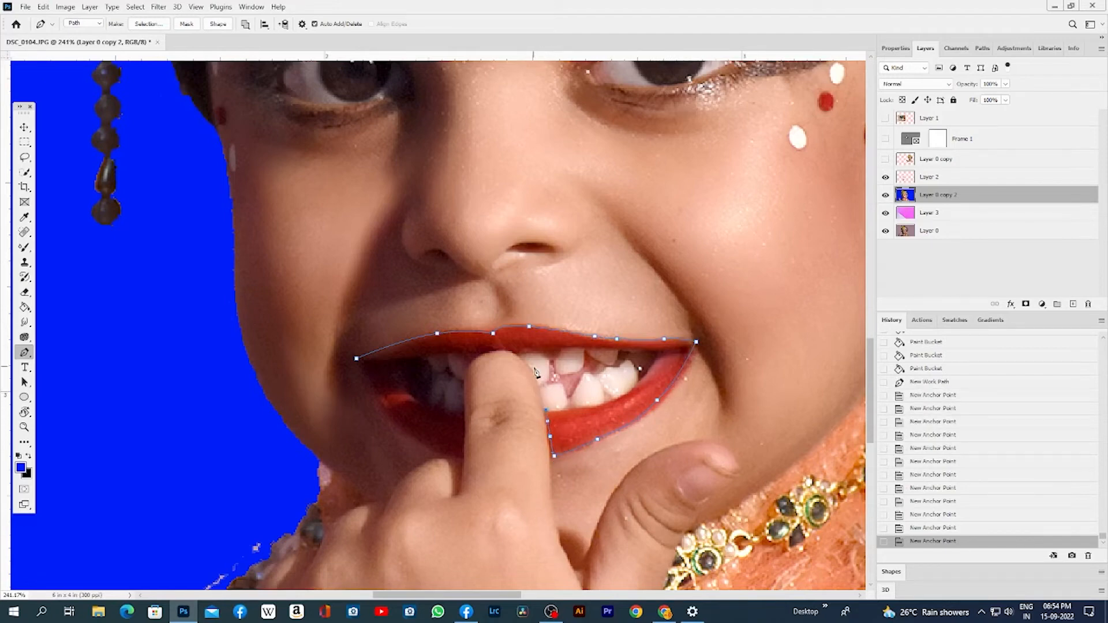
{"action": "left_click", "coordinate": [623, 398]}
{"action": "left_click", "coordinate": [650, 368]}
{"action": "left_click", "coordinate": [664, 353]}
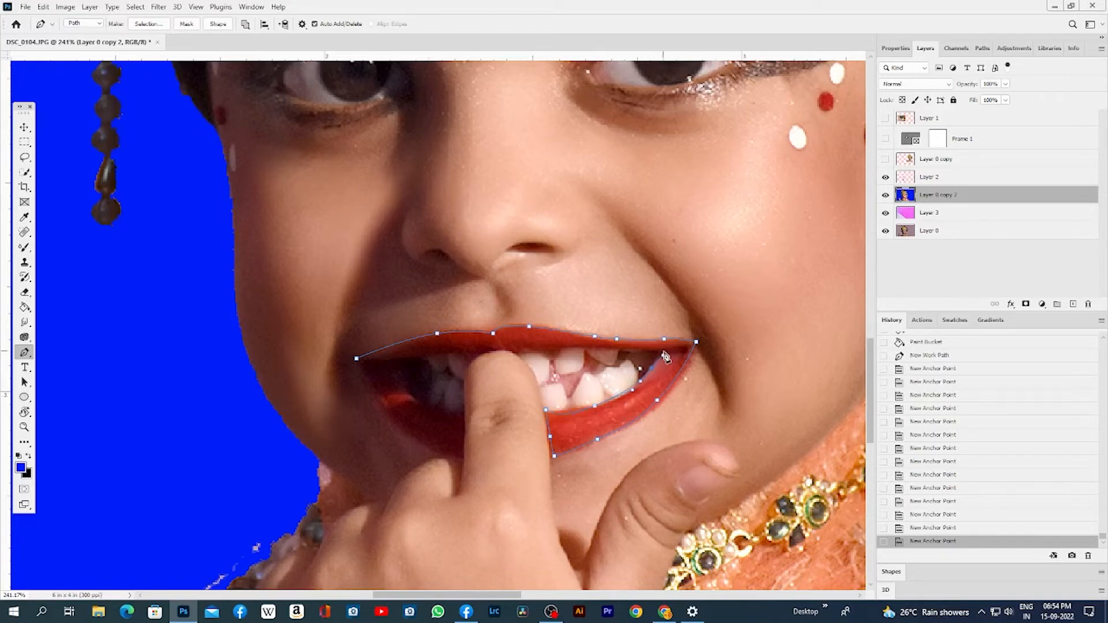
Trace the upper lip's inner edge above the teeth and finger to the image-left inner corner of the mouth
{"action": "left_click", "coordinate": [609, 349]}
{"action": "left_click", "coordinate": [581, 349]}
{"action": "left_click", "coordinate": [560, 349]}
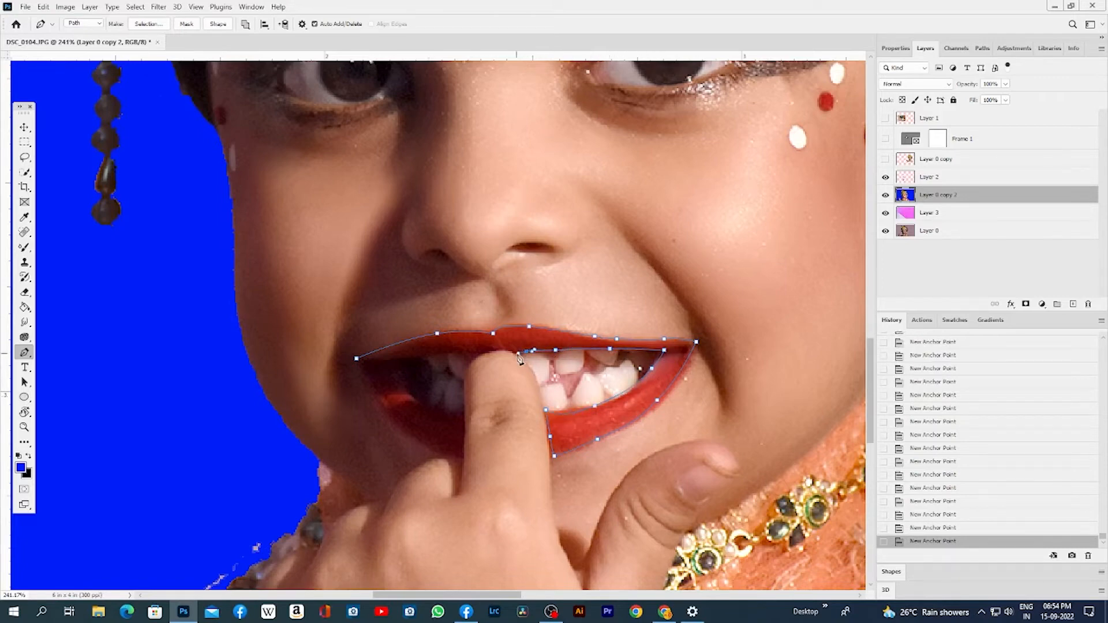
{"action": "left_click", "coordinate": [483, 354]}
{"action": "left_click", "coordinate": [446, 352]}
{"action": "left_click", "coordinate": [428, 357]}
{"action": "left_click", "coordinate": [413, 362]}
{"action": "left_click", "coordinate": [393, 363]}
{"action": "left_click", "coordinate": [363, 362]}
{"action": "key", "text": "ctrl+z"}
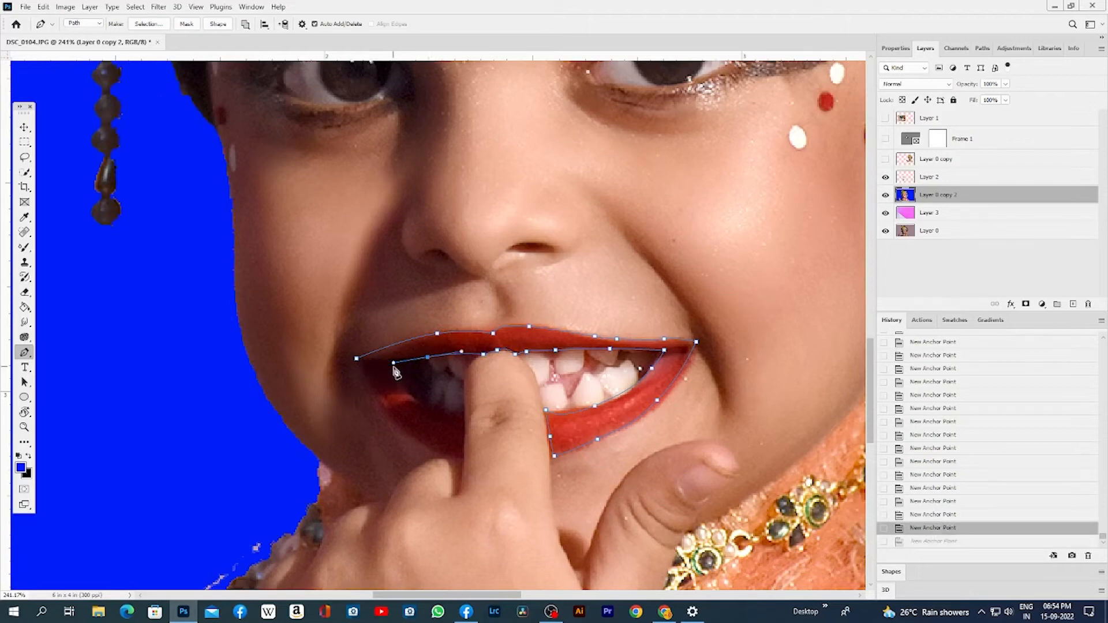
Trace around the image-left part of the lower lip, close the path at its starting point and convert it to a selection
{"action": "left_click", "coordinate": [413, 396]}
{"action": "left_click", "coordinate": [427, 403]}
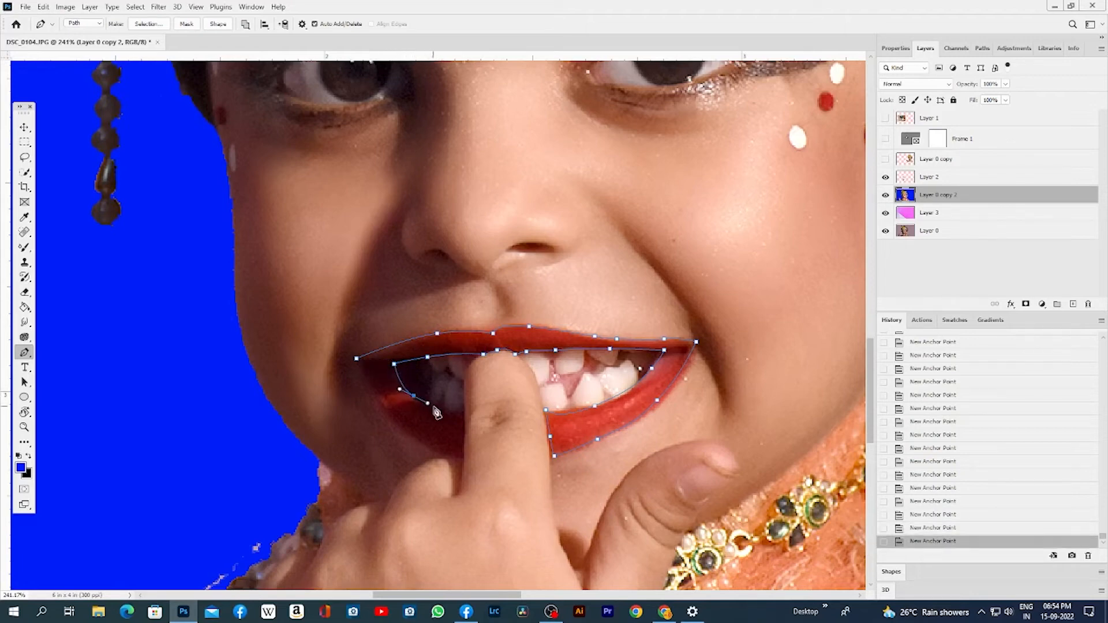
{"action": "left_click", "coordinate": [442, 412]}
{"action": "left_click", "coordinate": [449, 414]}
{"action": "left_click_drag", "start_coordinate": [464, 444], "coordinate": [466, 456]}
{"action": "left_click", "coordinate": [465, 457]}
{"action": "left_click_drag", "start_coordinate": [404, 431], "coordinate": [384, 409]}
{"action": "left_click_drag", "start_coordinate": [356, 358], "coordinate": [361, 371]}
{"action": "key", "text": "ctrl+Return"}
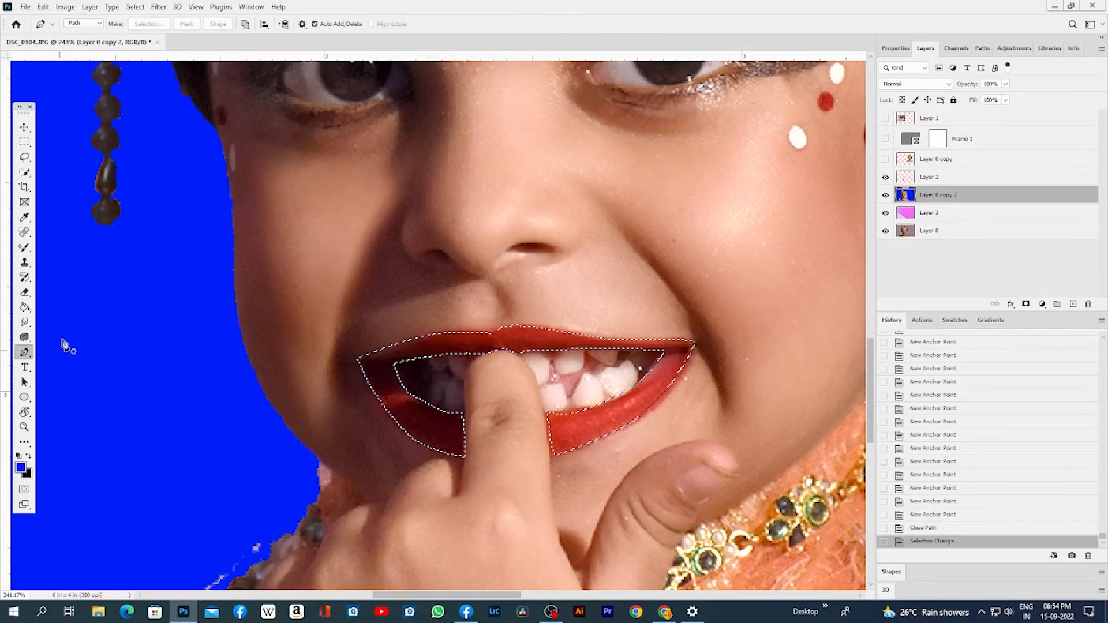
Try moving the selected lips away from the mouth with the Move tool, and undo the move
{"action": "left_click", "coordinate": [24, 127]}
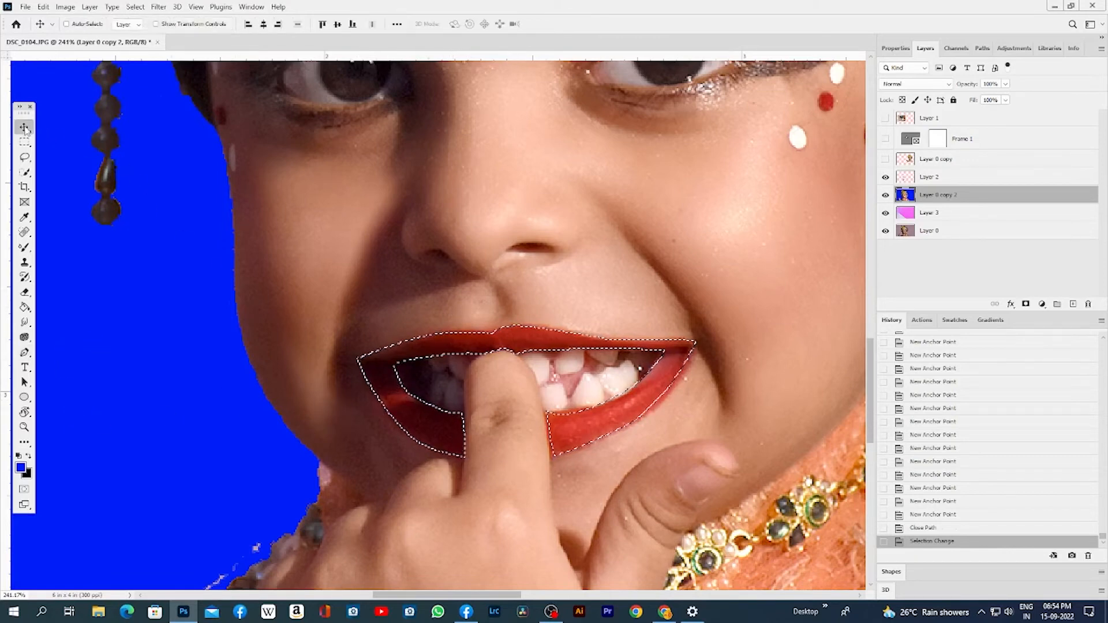
{"action": "left_click_drag", "start_coordinate": [370, 404], "coordinate": [106, 374]}
{"action": "key", "text": "ctrl+z"}
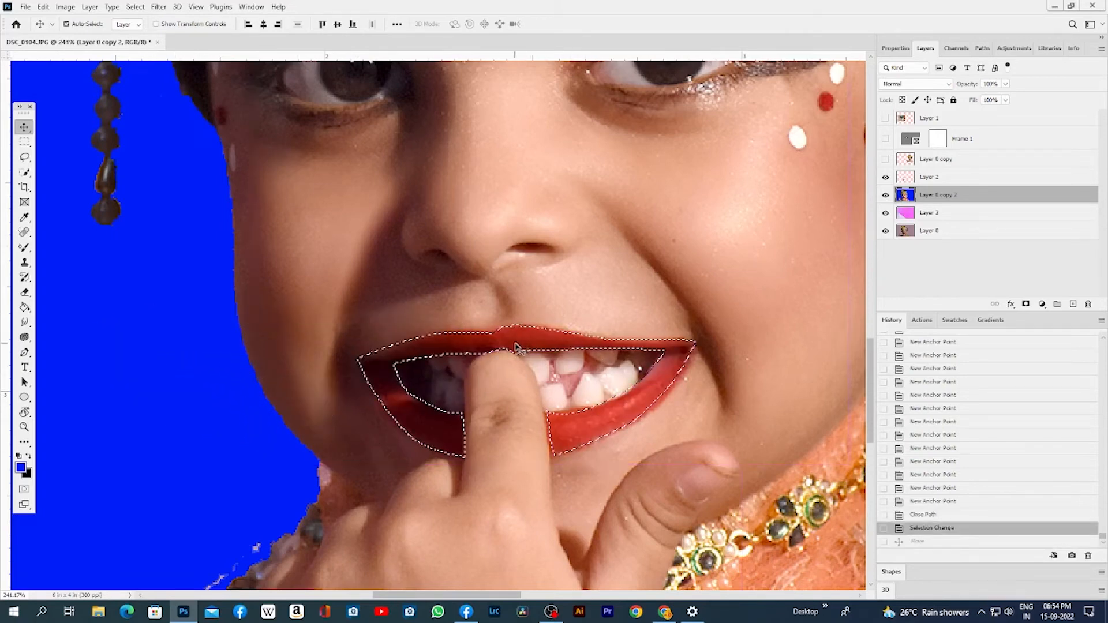
Paste the lips onto a new layer and shift its midtones to +100 blue with Color Balance
{"action": "key", "text": "ctrl+v"}
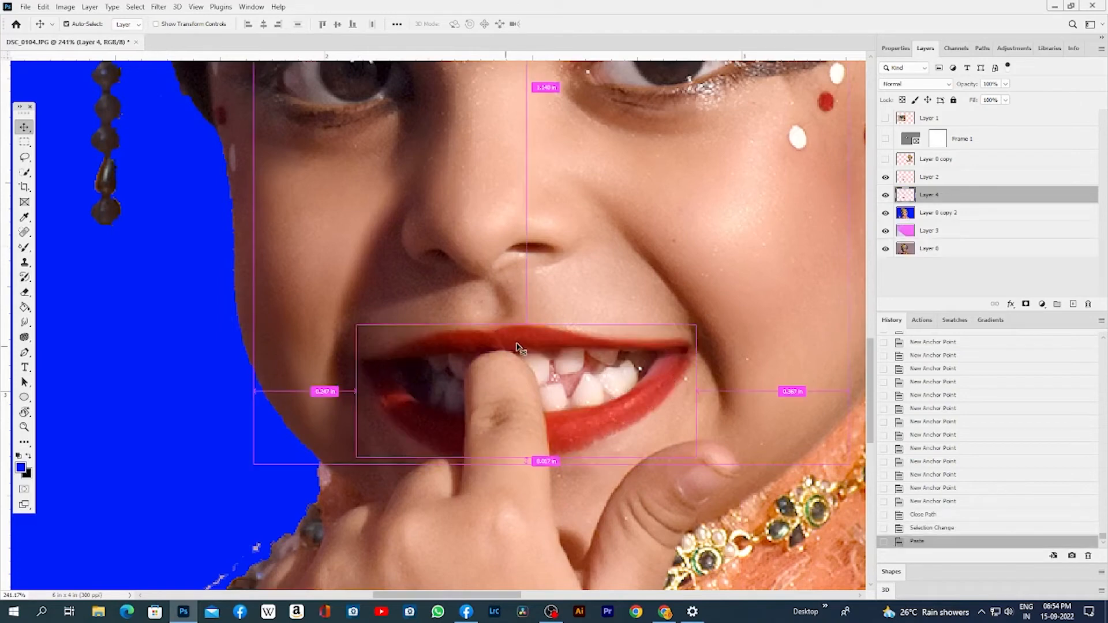
{"action": "mouse_move", "coordinate": [529, 340]}
{"action": "left_mouse_down"}
{"action": "mouse_move", "coordinate": [400, 243]}
{"action": "mouse_move", "coordinate": [279, 205]}
{"action": "mouse_move", "coordinate": [223, 245]}
{"action": "mouse_move", "coordinate": [237, 289]}
{"action": "mouse_move", "coordinate": [717, 219]}
{"action": "mouse_move", "coordinate": [726, 188]}
{"action": "mouse_move", "coordinate": [564, 321]}
{"action": "mouse_move", "coordinate": [550, 346]}
{"action": "left_mouse_up"}
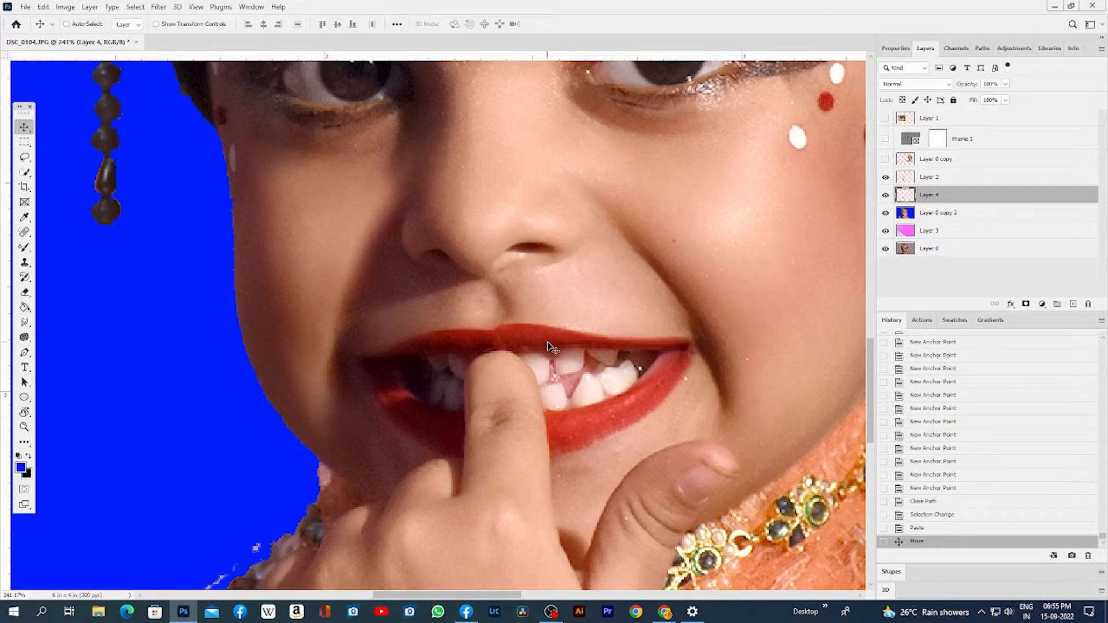
{"action": "key", "text": "ctrl+b"}
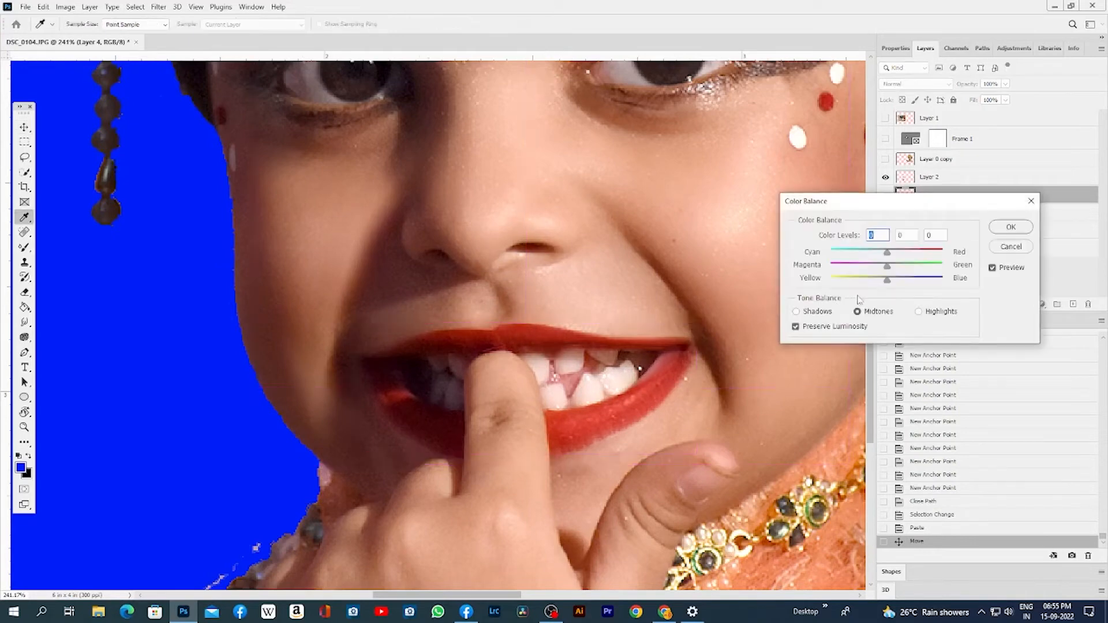
{"action": "left_click_drag", "start_coordinate": [891, 280], "coordinate": [966, 283]}
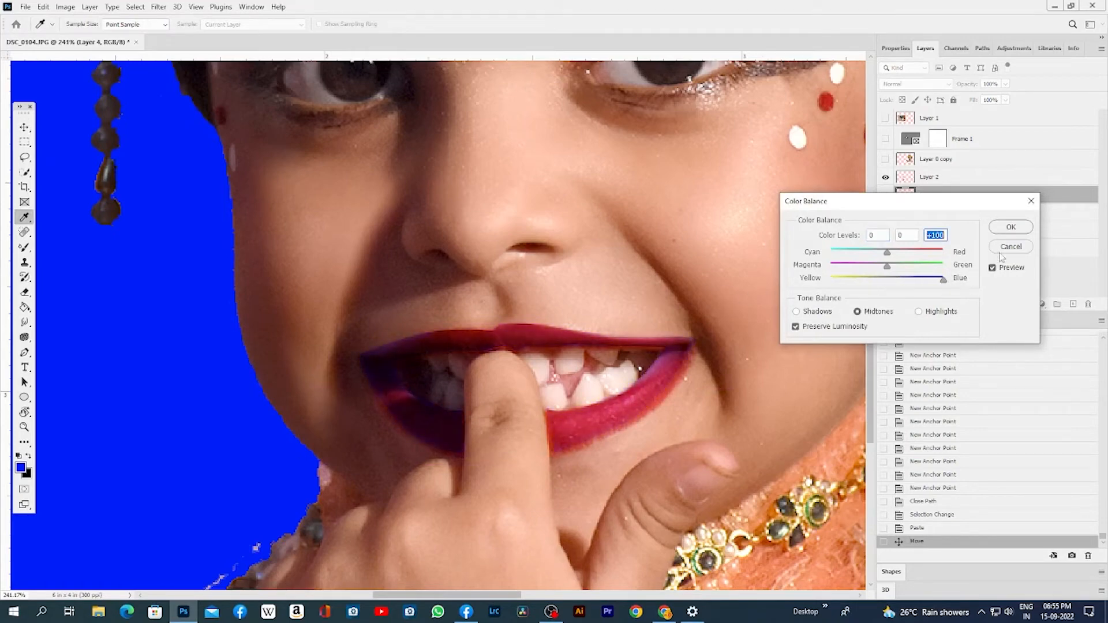
{"action": "left_click", "coordinate": [1024, 228]}
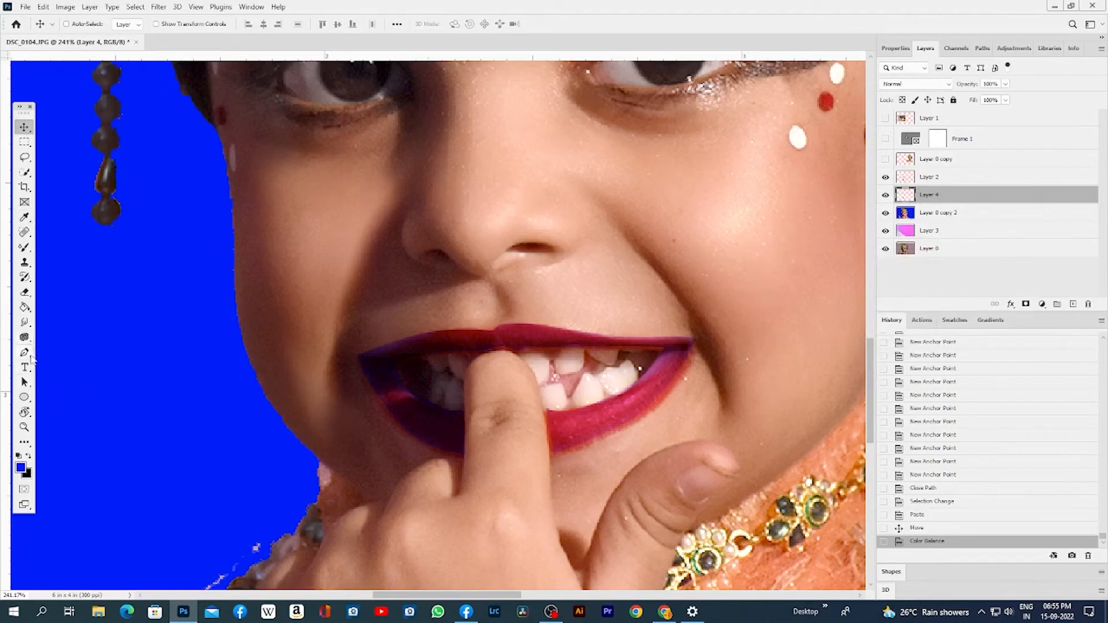
Undo the color change, the pasted lips layer and the selection to restore the closed lip path
{"action": "left_click_drag", "start_coordinate": [30, 357], "coordinate": [86, 366]}
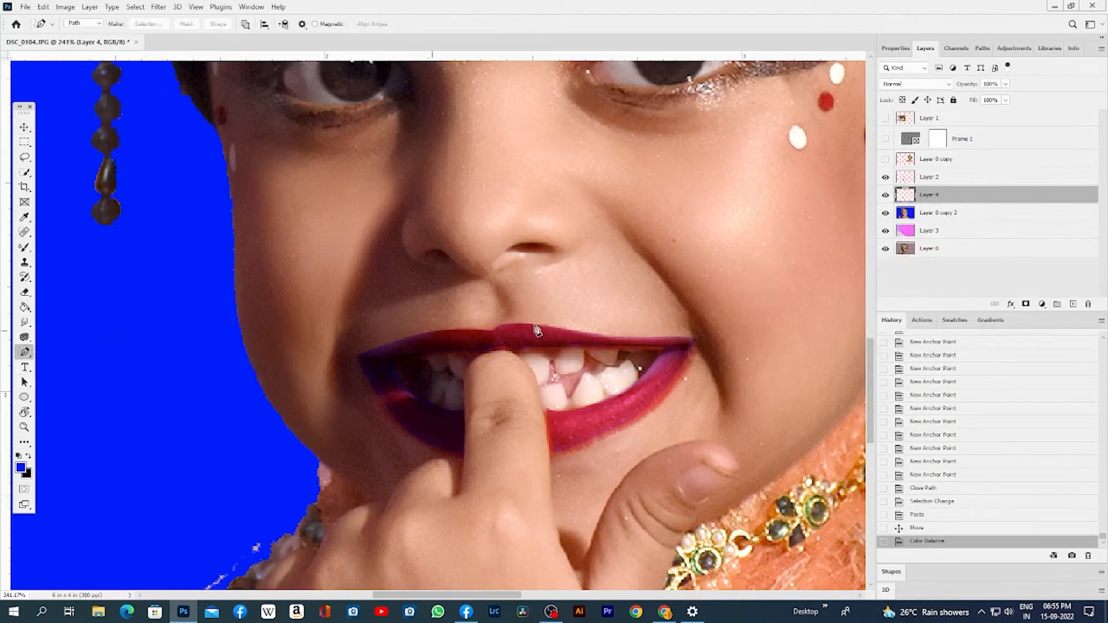
{"action": "key", "text": "ctrl+z"}
{"action": "key", "text": "ctrl+z"}
{"action": "key", "text": "ctrl+z"}
{"action": "key", "text": "ctrl+z"}
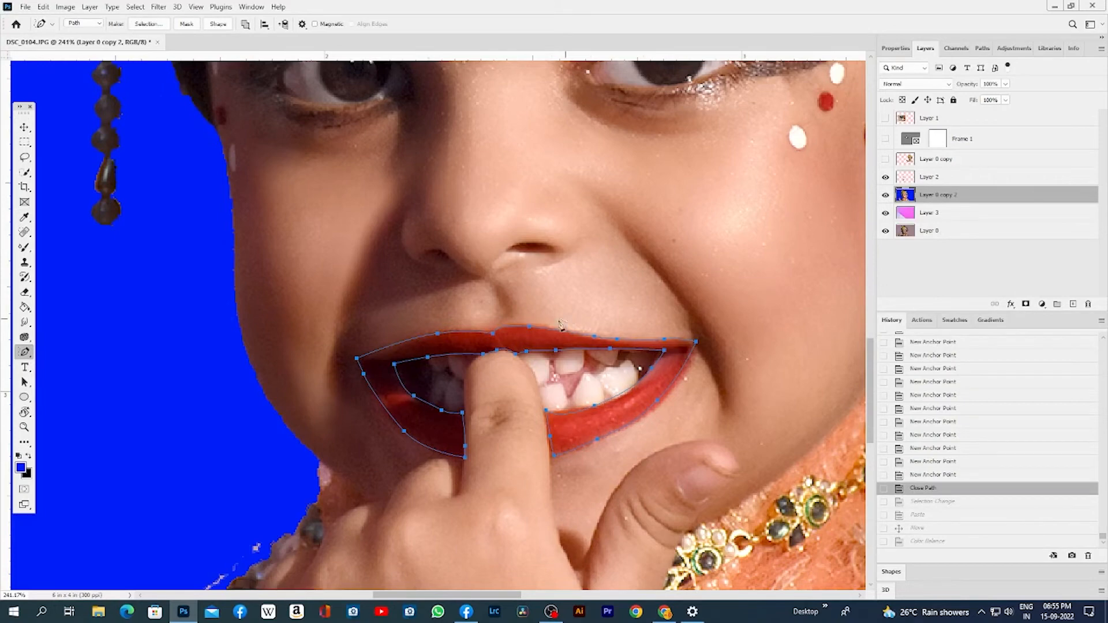
With the Freeform Pen tool, adjust the lip path and add and convert anchor points along the upper lip's central and image-right outer edge
{"action": "left_click_drag", "start_coordinate": [24, 355], "coordinate": [72, 366]}
{"action": "left_click", "coordinate": [530, 328], "text": "ctrl"}
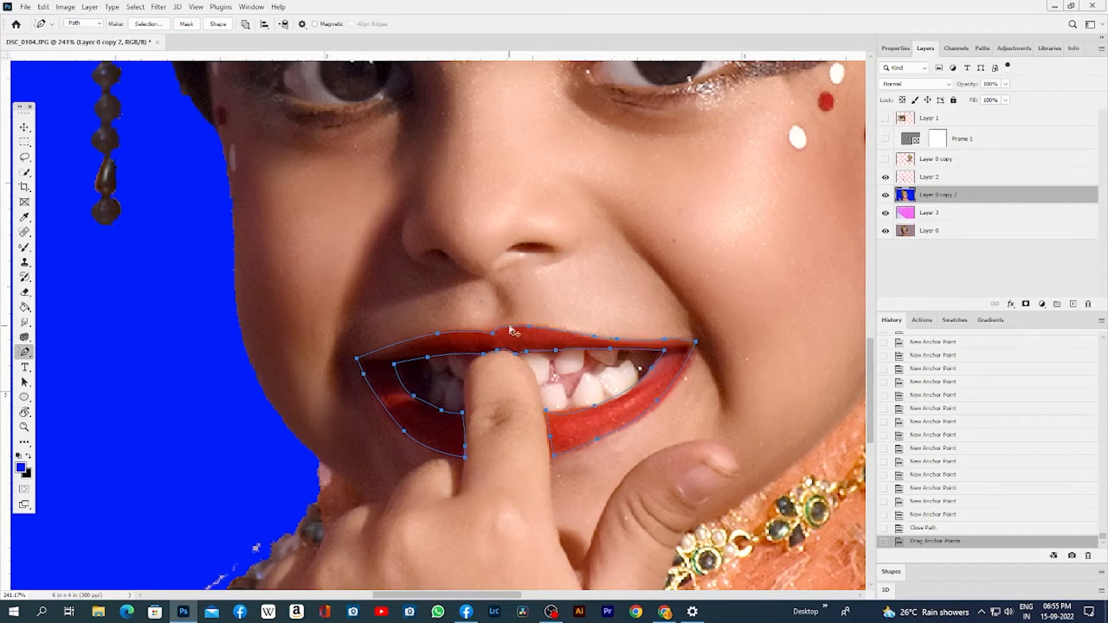
{"action": "left_click", "coordinate": [549, 330]}
{"action": "left_click", "coordinate": [548, 330], "text": "alt"}
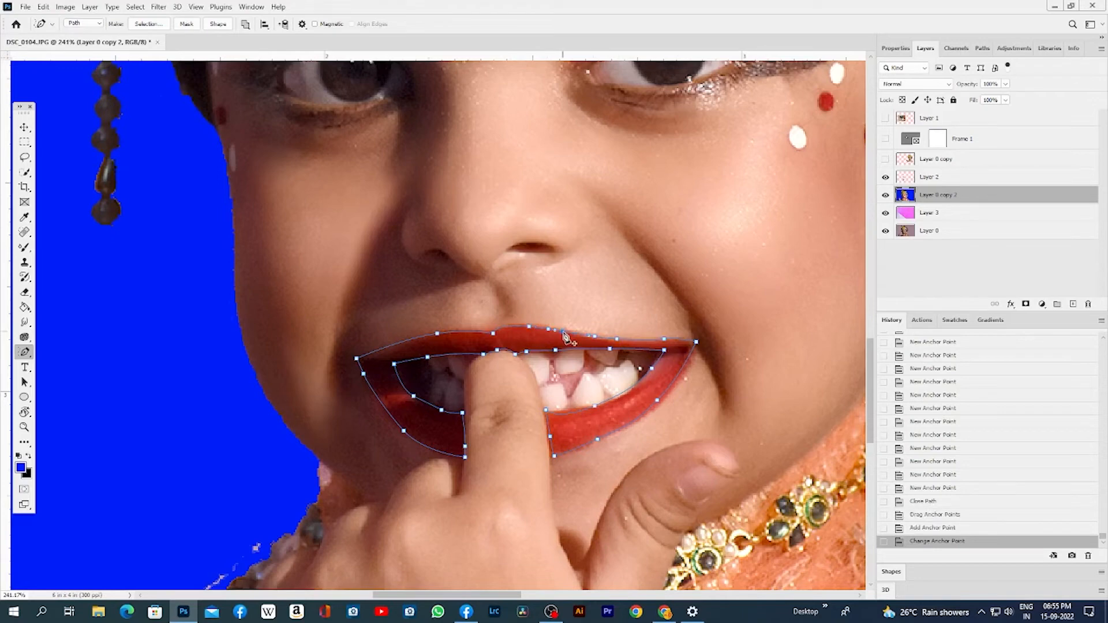
{"action": "left_click", "coordinate": [565, 335]}
{"action": "left_click", "coordinate": [564, 335], "text": "alt"}
{"action": "left_click", "coordinate": [505, 329]}
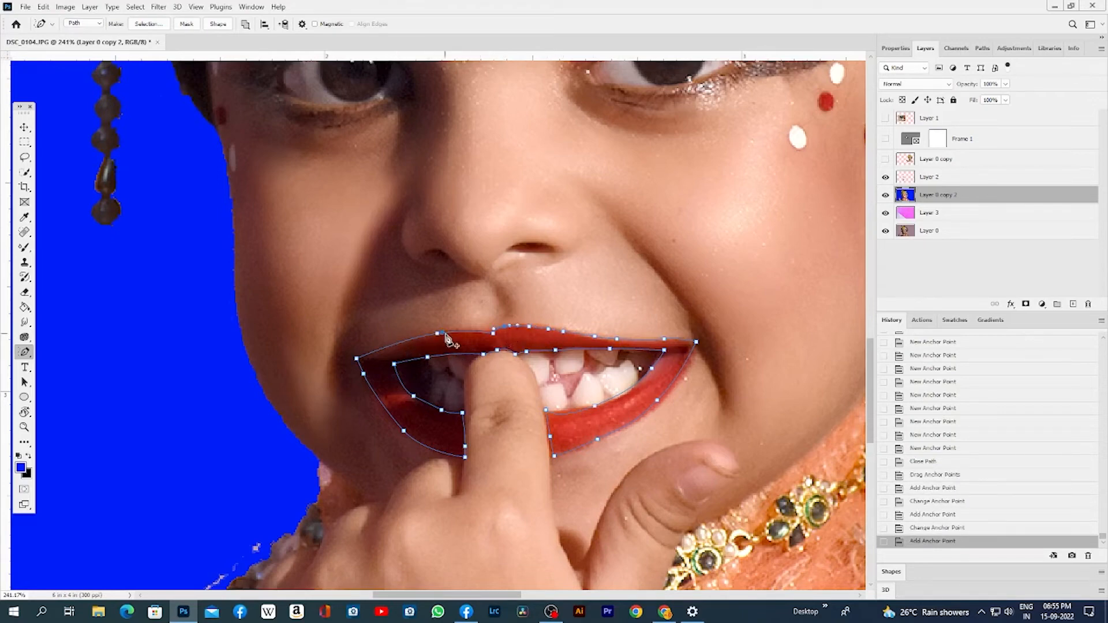
Add anchor points along the image-left outer edge of the upper lip and reshape the curve there
{"action": "left_click", "coordinate": [406, 341]}
{"action": "left_click", "coordinate": [392, 349]}
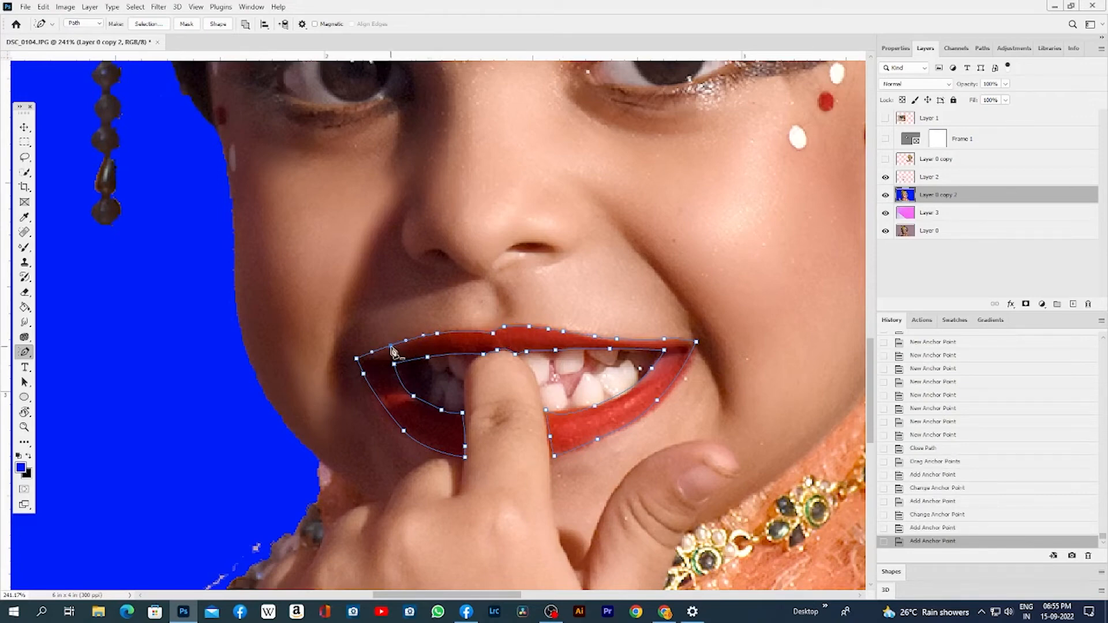
{"action": "left_click_drag", "start_coordinate": [391, 348], "coordinate": [404, 347]}
{"action": "left_click", "coordinate": [392, 347]}
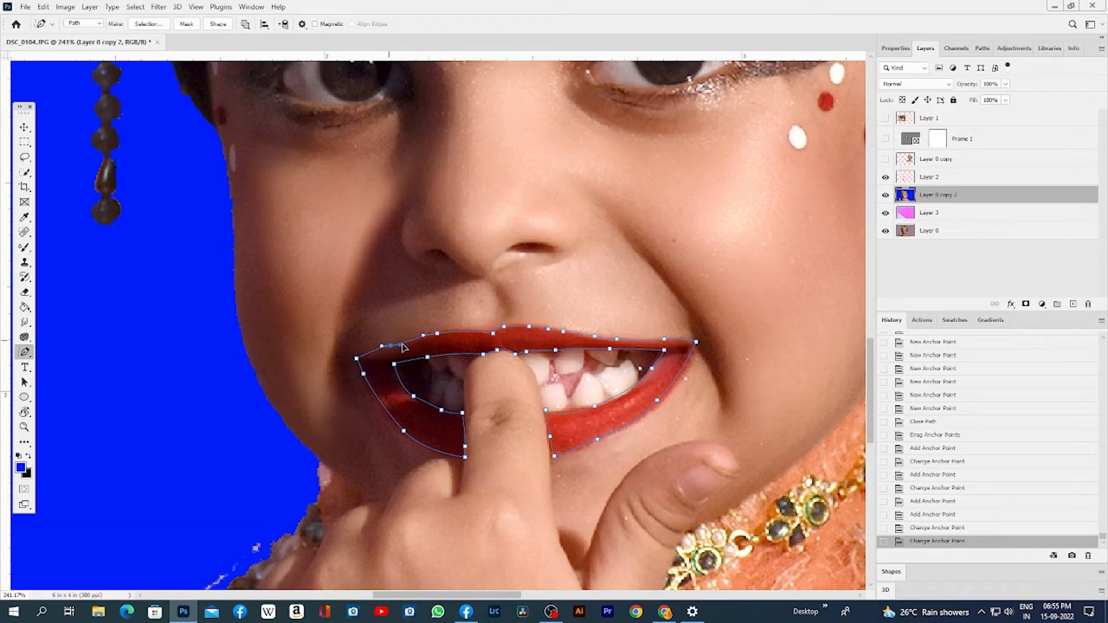
{"action": "left_click", "coordinate": [406, 341]}
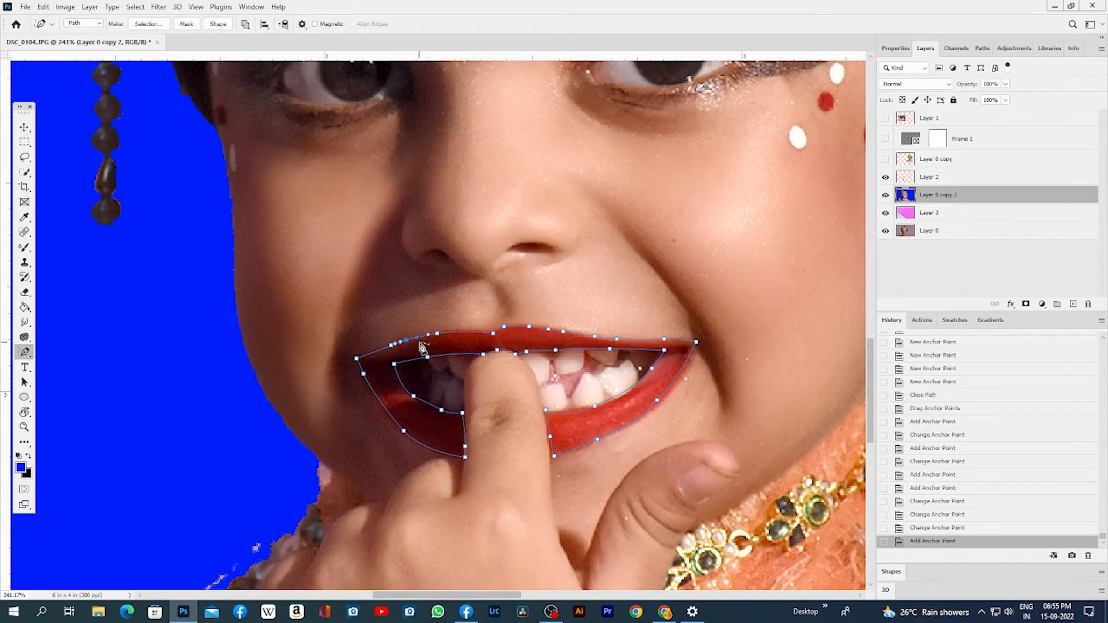
{"action": "key", "text": "super"}
{"action": "key", "text": "super"}
Add anchor points along the outer edge of the lower lip on both sides of the finger
{"action": "left_click", "coordinate": [685, 367]}
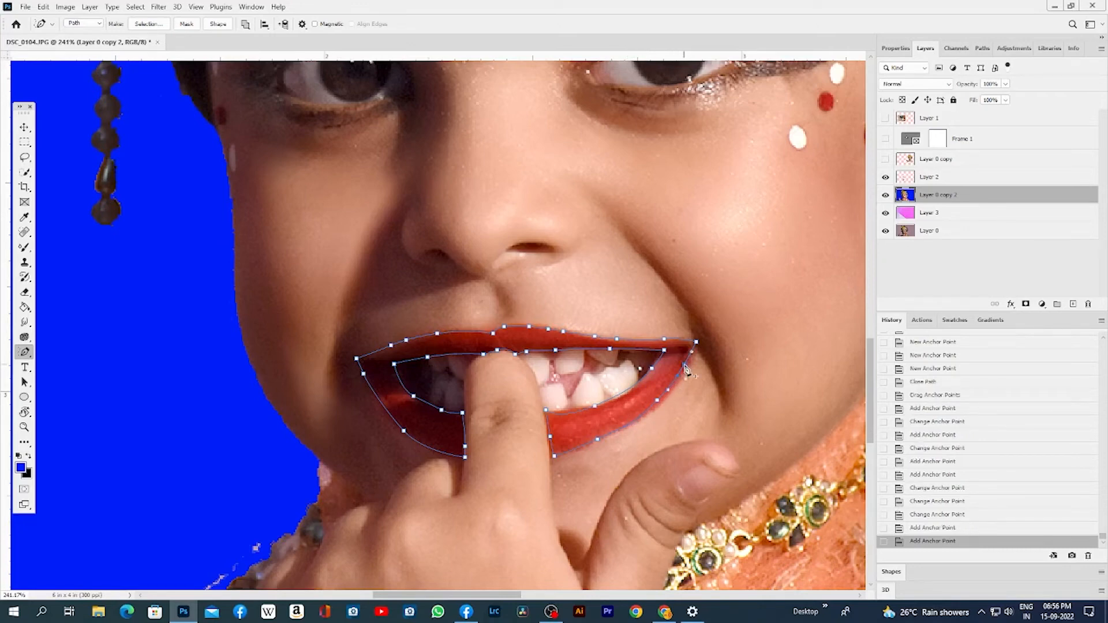
{"action": "left_click", "coordinate": [629, 424]}
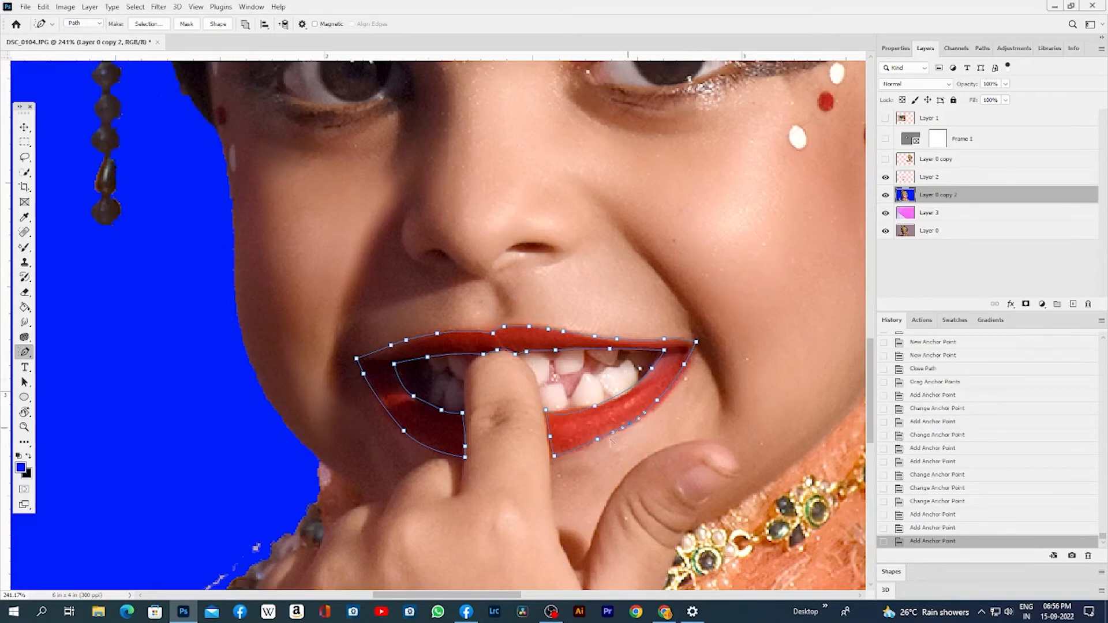
{"action": "left_click", "coordinate": [440, 451]}
{"action": "left_click", "coordinate": [388, 412]}
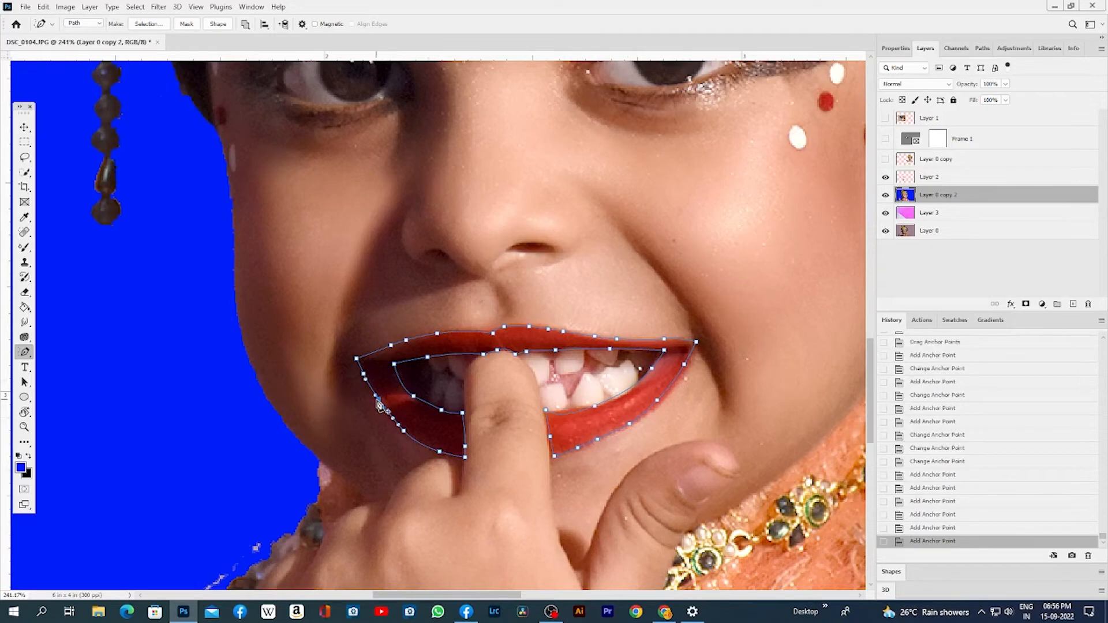
{"action": "left_click", "coordinate": [376, 396]}
Add anchor points near the image-left mouth corner and along the inner edge of the upper lip
{"action": "left_click", "coordinate": [373, 353]}
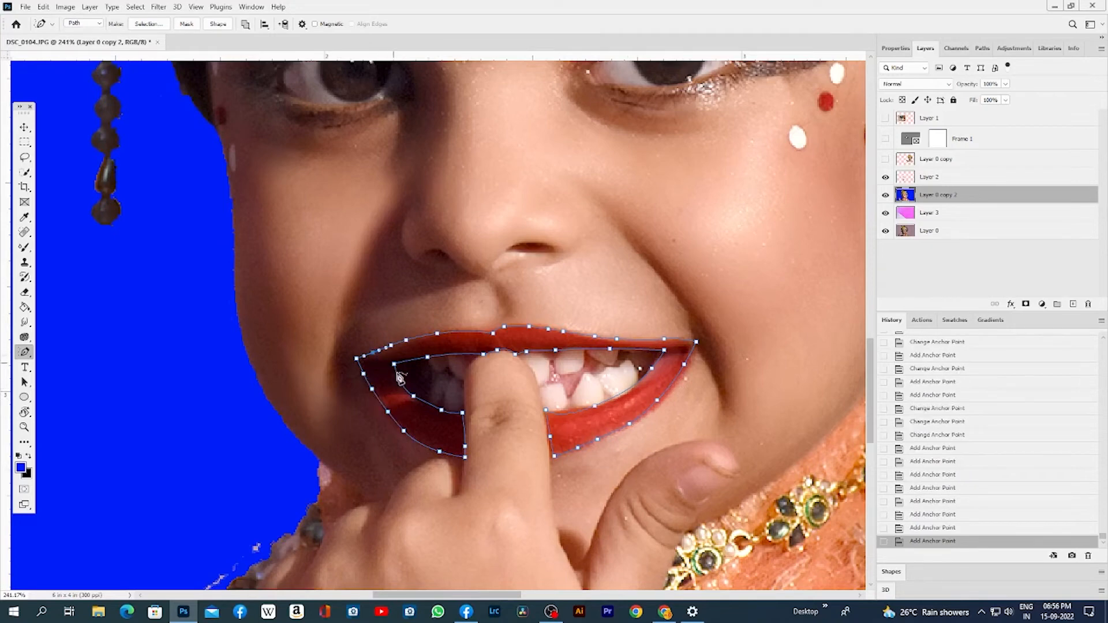
{"action": "left_click", "coordinate": [411, 360]}
{"action": "left_click", "coordinate": [452, 354]}
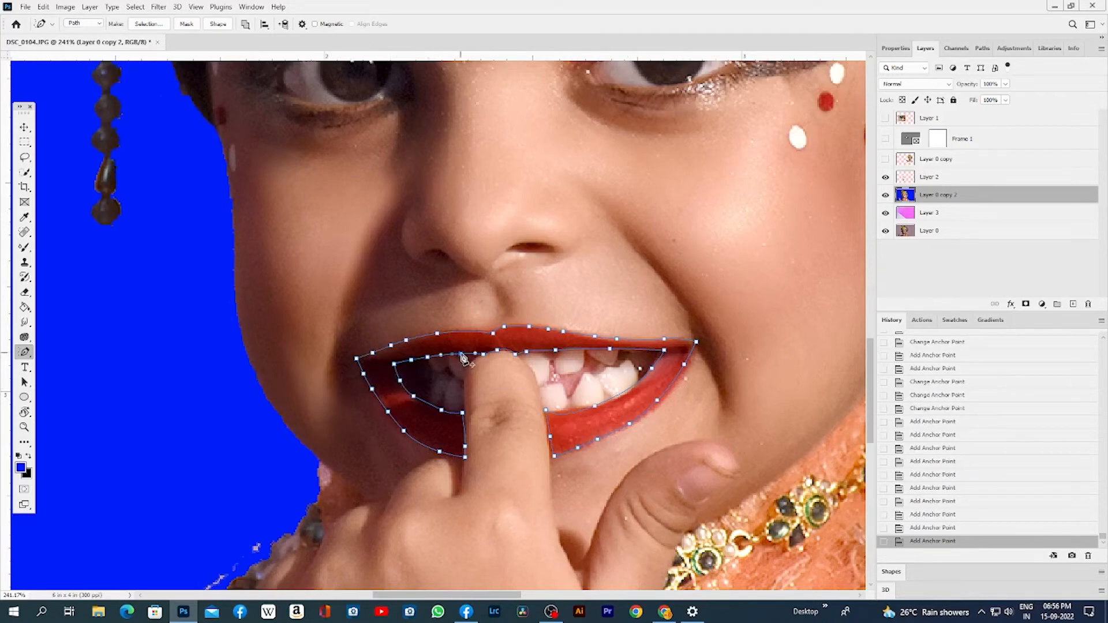
{"action": "left_click", "coordinate": [461, 353]}
{"action": "left_click", "coordinate": [583, 349]}
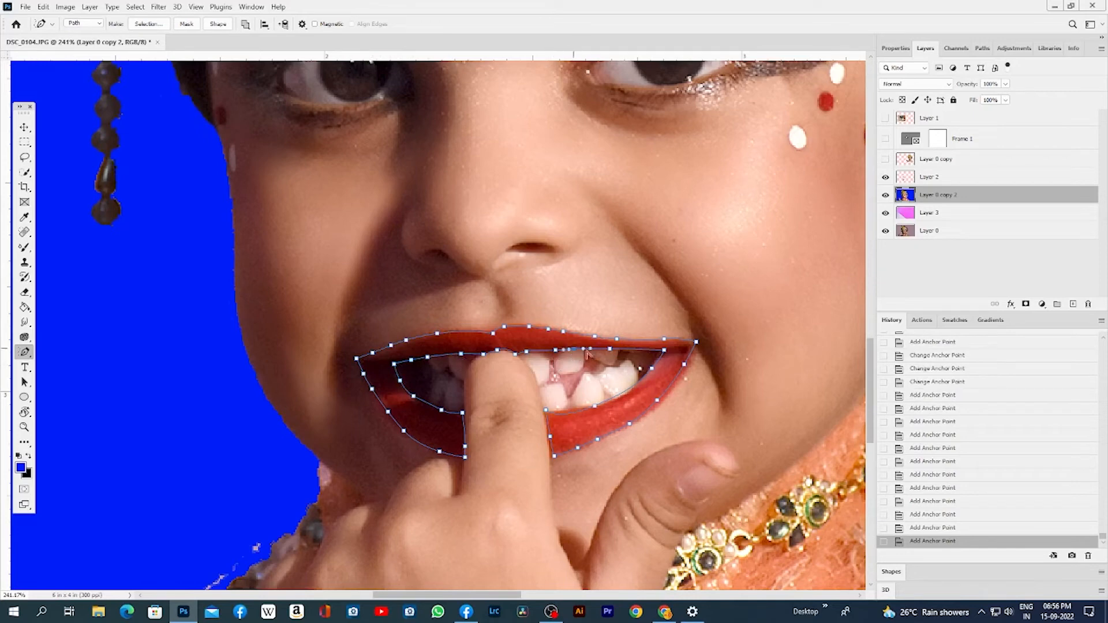
{"action": "left_click", "coordinate": [623, 349]}
With the Pen tool, reposition anchor points on the lower lip's image-right outer edge to fit the lip
{"action": "right_click", "coordinate": [26, 352]}
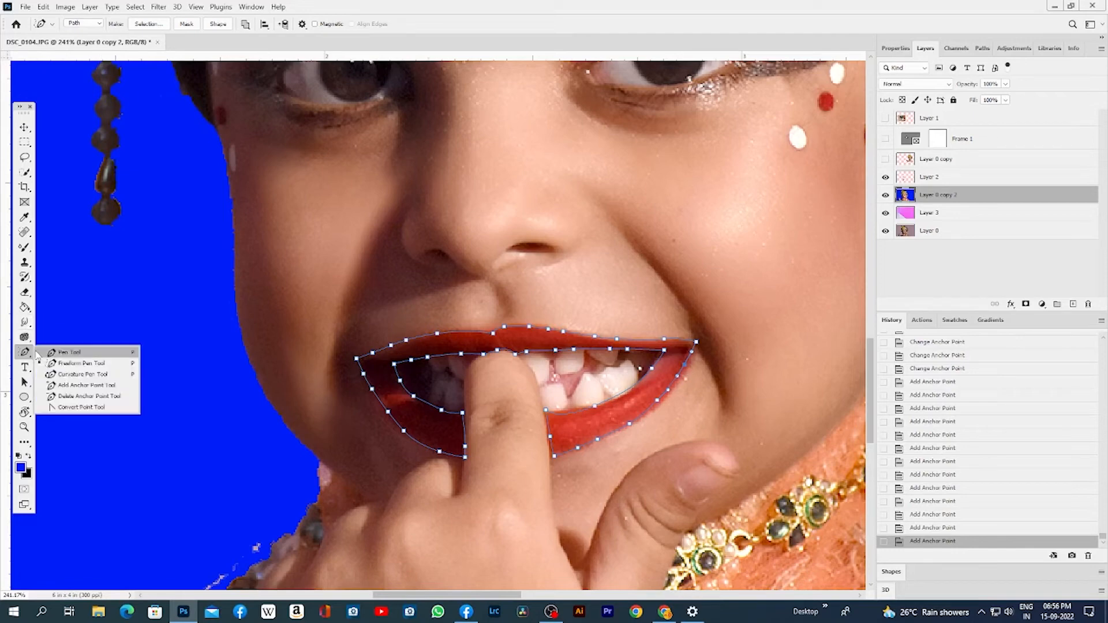
{"action": "left_click", "coordinate": [57, 354]}
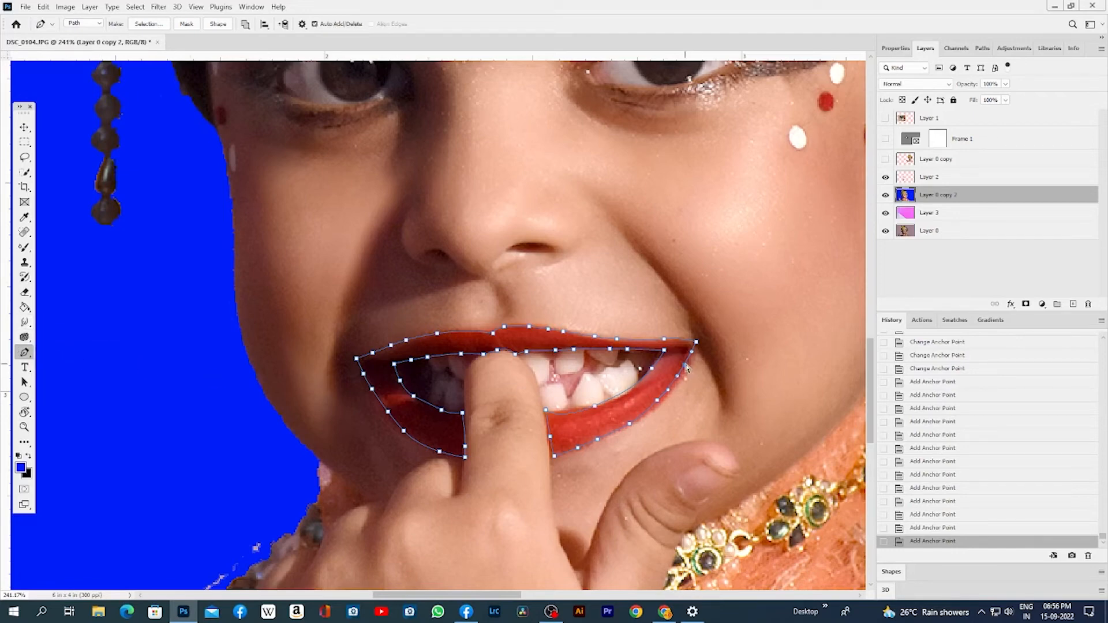
{"action": "left_click_drag", "start_coordinate": [688, 368], "coordinate": [628, 428]}
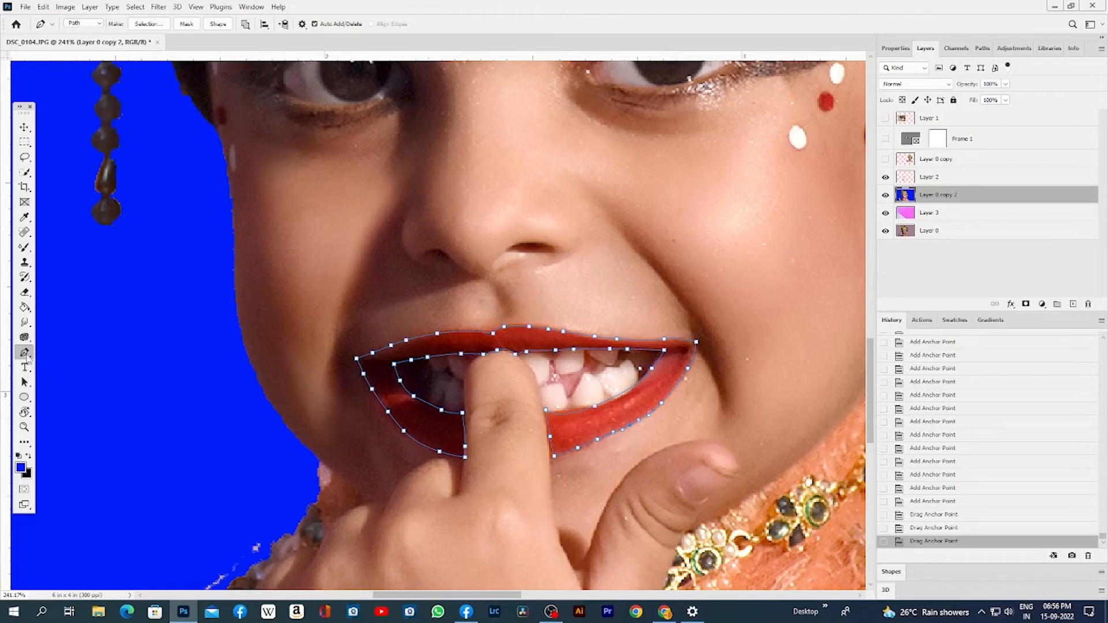
Draw a closed rounded path across the mouth and above the upper lip with the Curvature Pen tool
{"action": "right_click", "coordinate": [33, 356]}
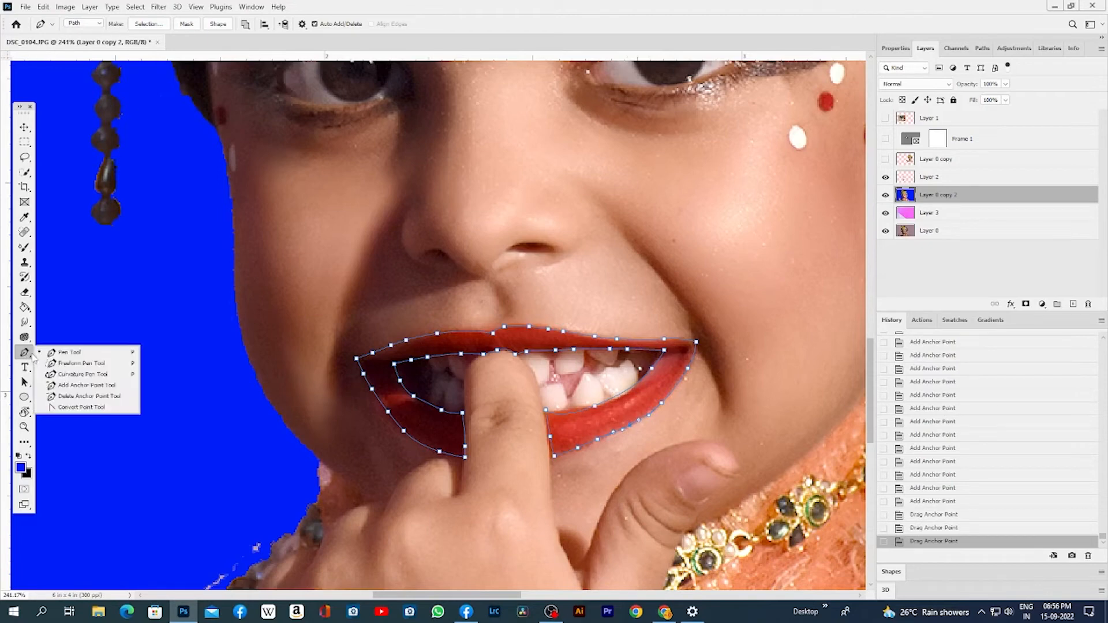
{"action": "left_click", "coordinate": [75, 375]}
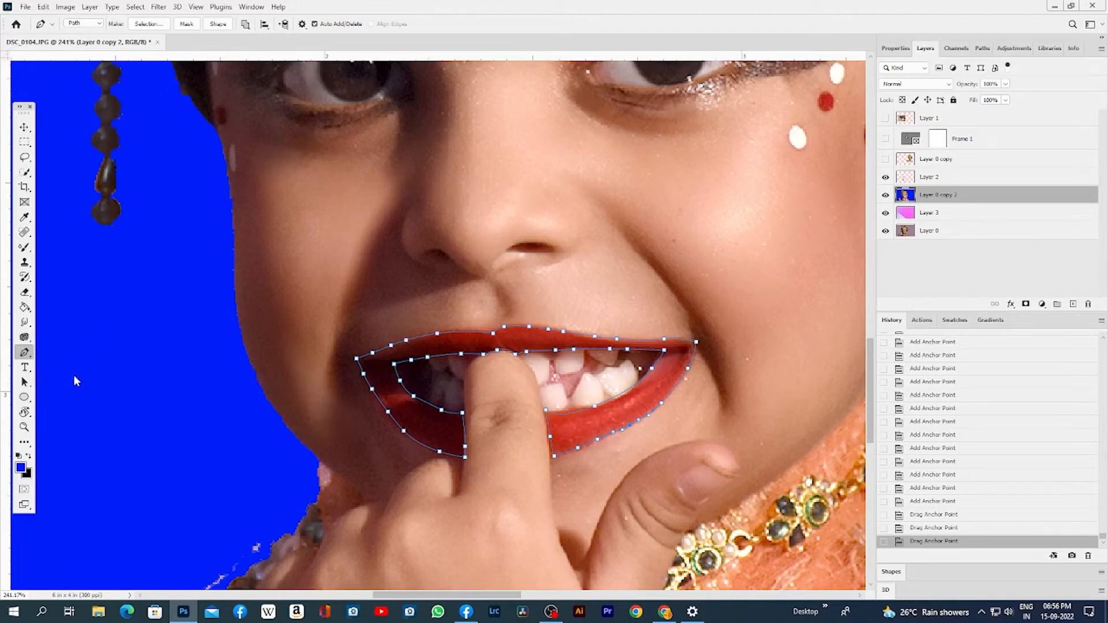
{"action": "left_click", "coordinate": [513, 443]}
{"action": "left_click", "coordinate": [626, 415]}
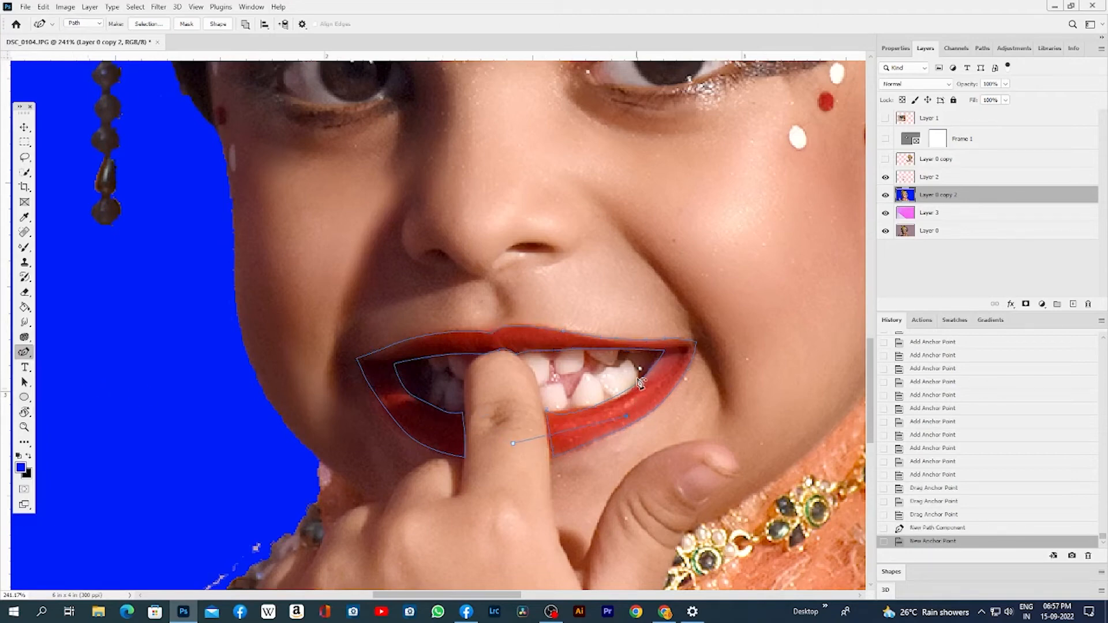
{"action": "left_click", "coordinate": [637, 362]}
{"action": "left_click", "coordinate": [628, 333]}
{"action": "left_click", "coordinate": [505, 294]}
{"action": "left_click", "coordinate": [442, 363]}
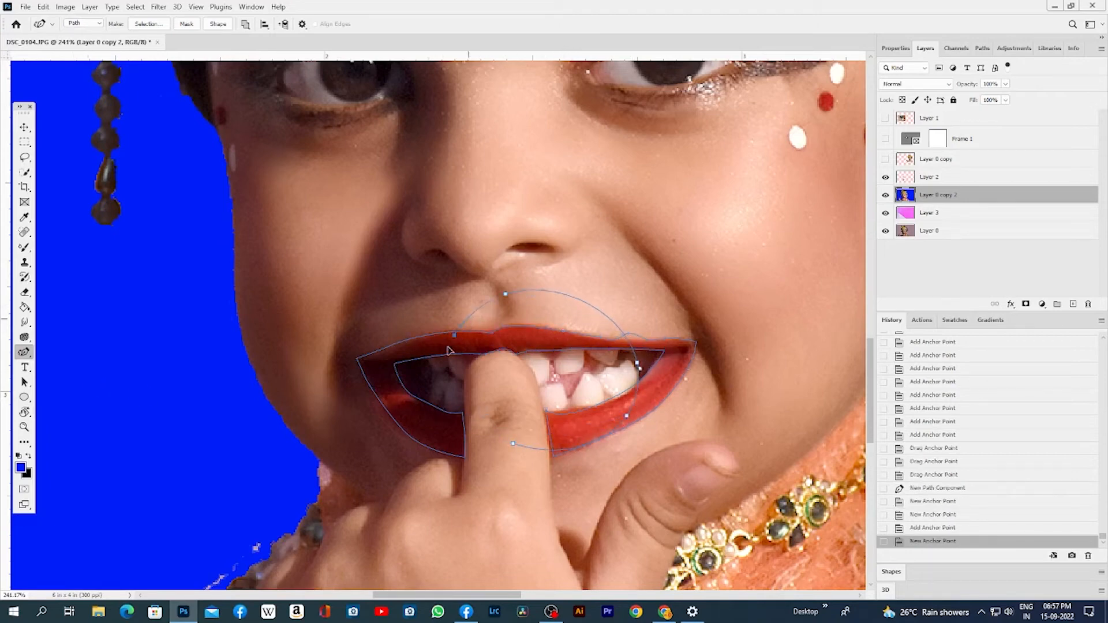
{"action": "left_click", "coordinate": [445, 397]}
{"action": "left_click", "coordinate": [459, 429]}
{"action": "left_click", "coordinate": [513, 443]}
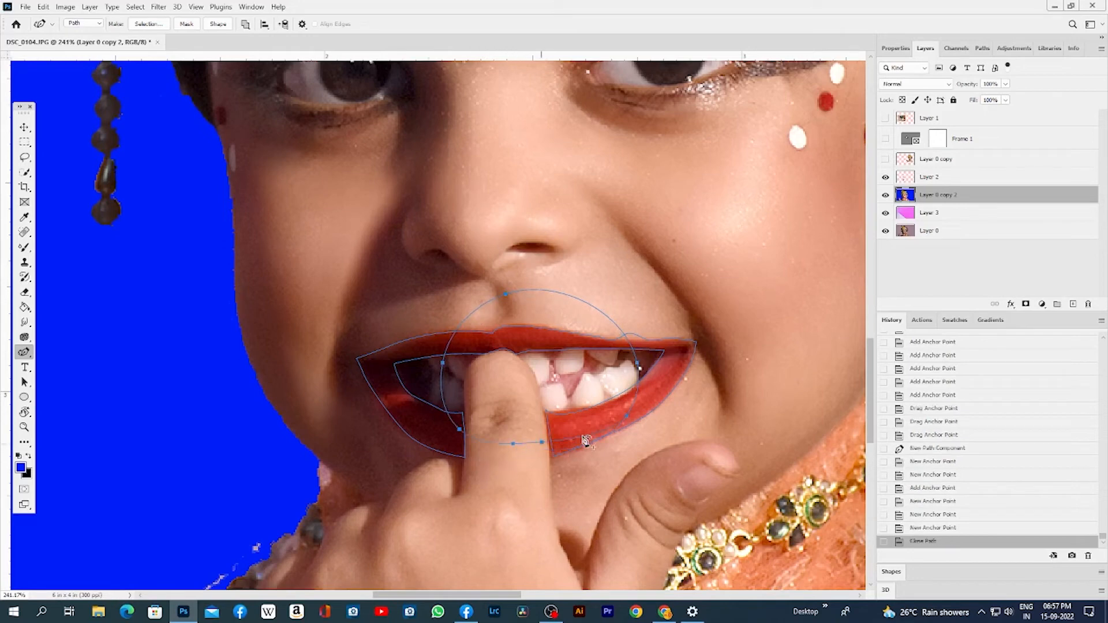
Draw a closed curved path over the image-right cheek with the Curvature Pen tool
{"action": "left_click", "coordinate": [775, 211]}
{"action": "left_click", "coordinate": [842, 287]}
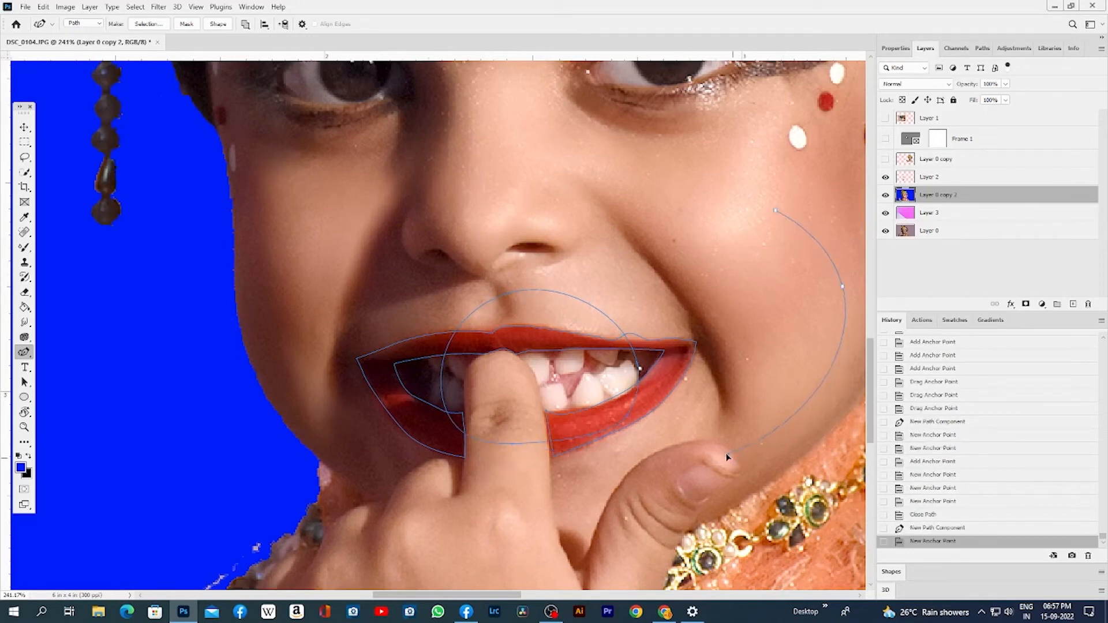
{"action": "left_click", "coordinate": [699, 423]}
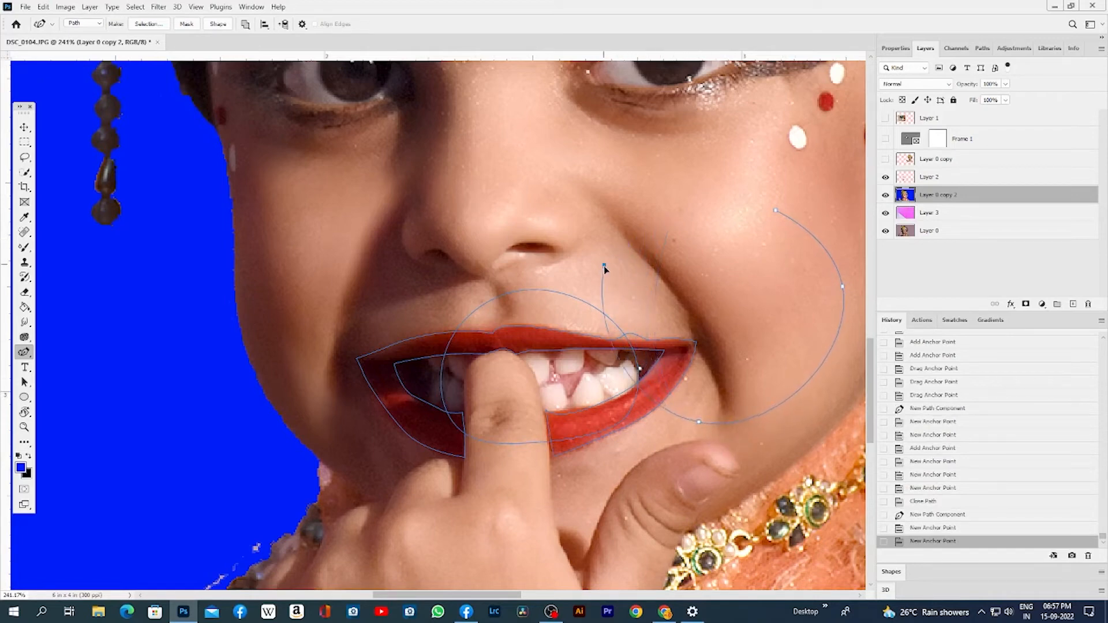
{"action": "left_click", "coordinate": [604, 280]}
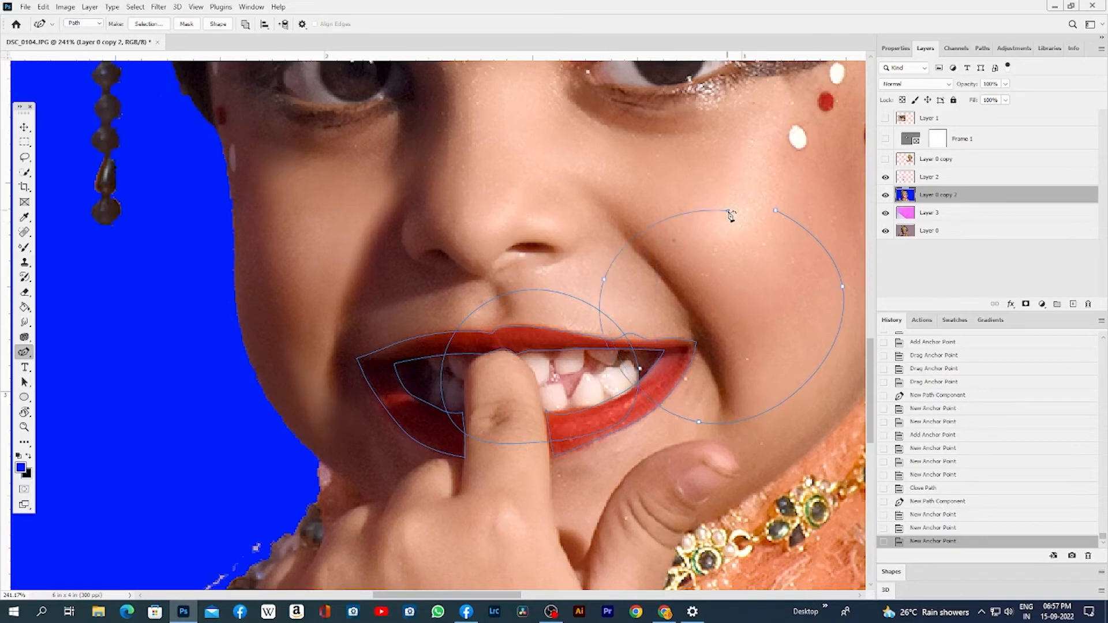
{"action": "left_click", "coordinate": [731, 211]}
{"action": "left_click", "coordinate": [776, 211]}
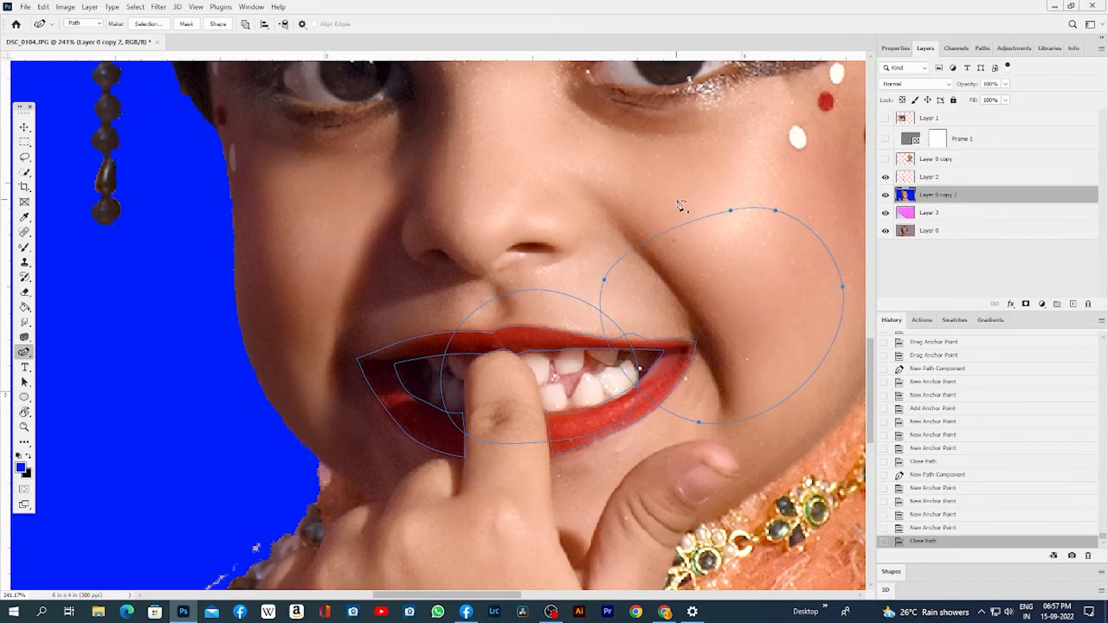
Draw a second round curved path overlapping the cheek path, ending at its starting anchor below the image-right eye
{"action": "left_click", "coordinate": [674, 169]}
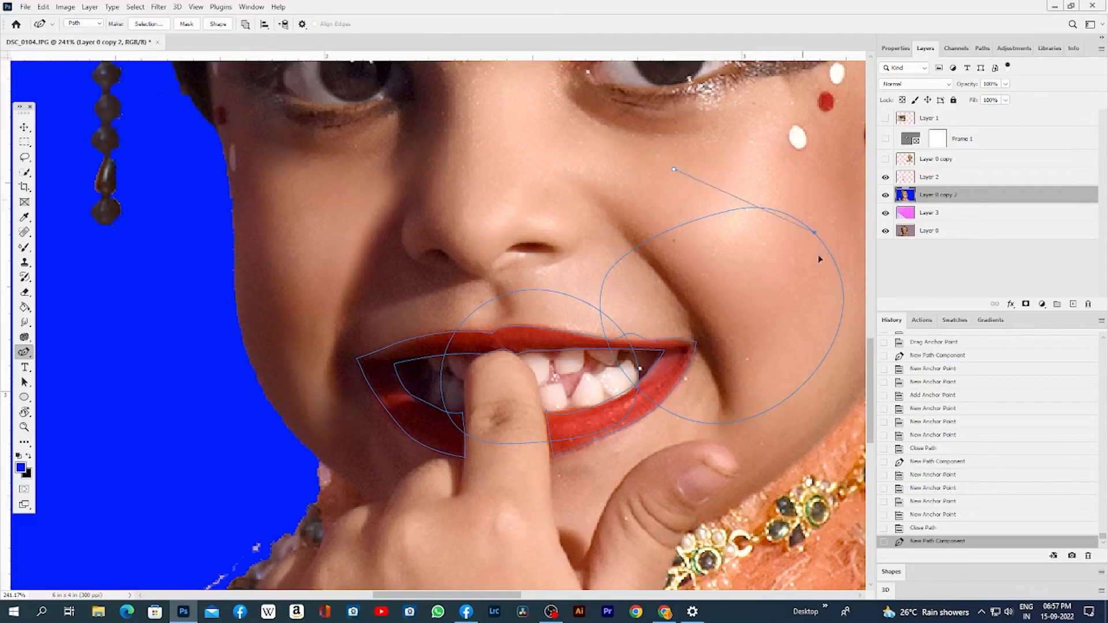
{"action": "left_click", "coordinate": [823, 322]}
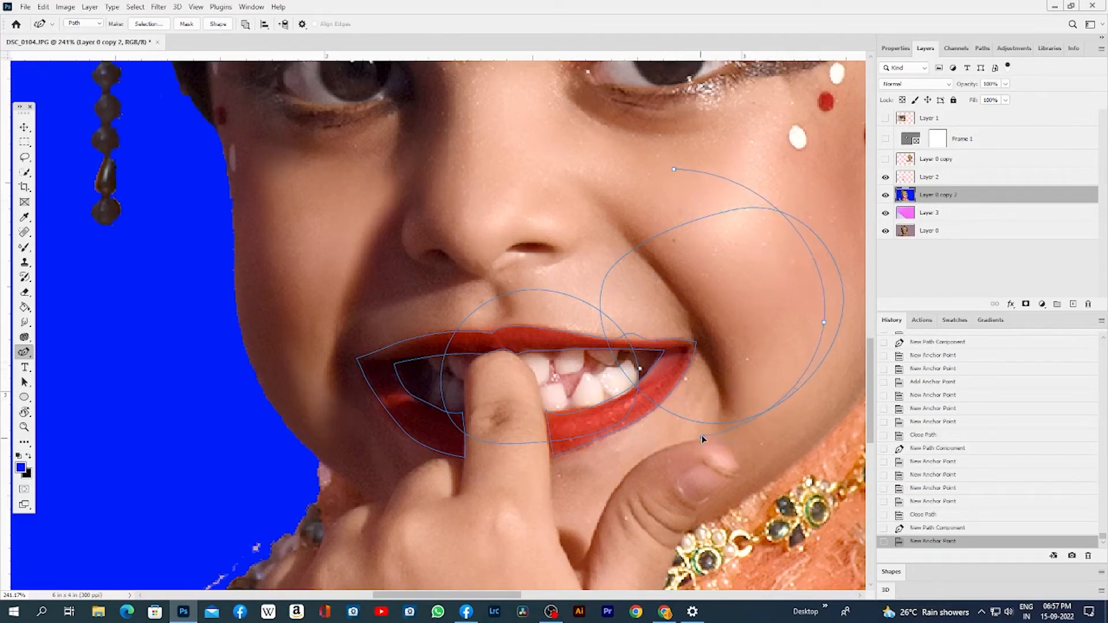
{"action": "left_click", "coordinate": [697, 423]}
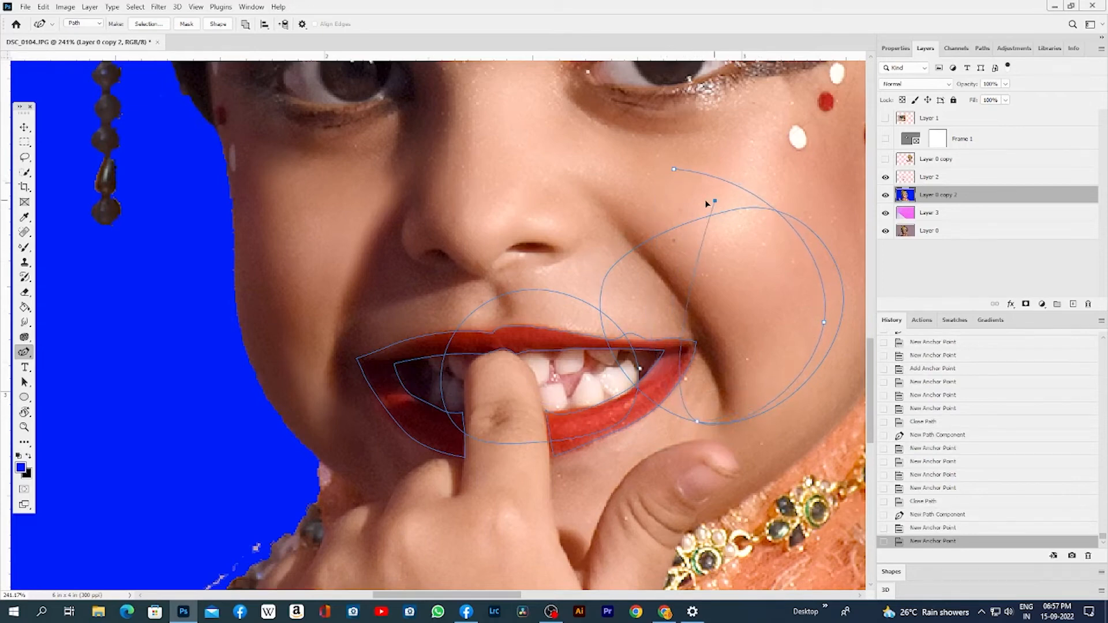
{"action": "left_click", "coordinate": [588, 259]}
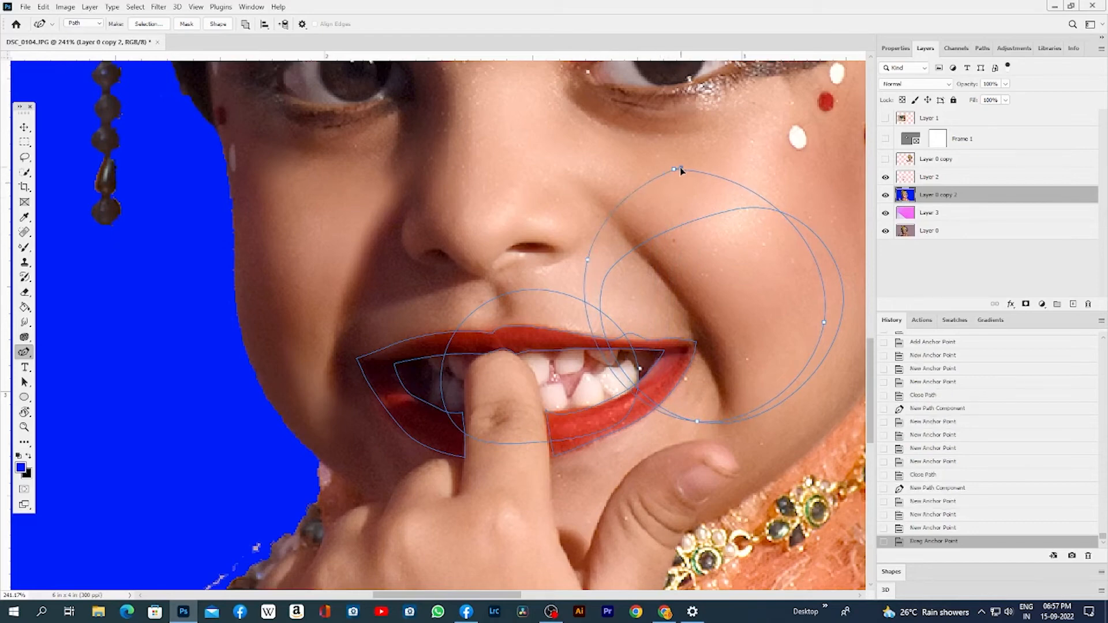
{"action": "left_click", "coordinate": [673, 170]}
{"action": "left_click", "coordinate": [673, 171]}
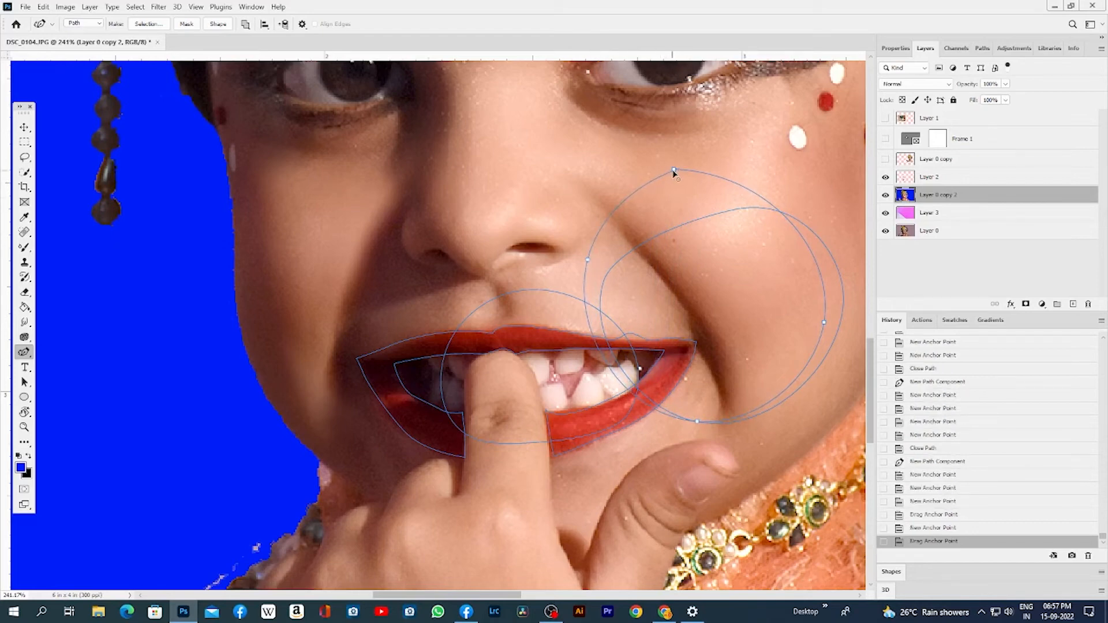
{"action": "left_click", "coordinate": [672, 170]}
{"action": "left_click", "coordinate": [672, 170]}
{"action": "left_click", "coordinate": [672, 171]}
{"action": "left_click", "coordinate": [672, 170]}
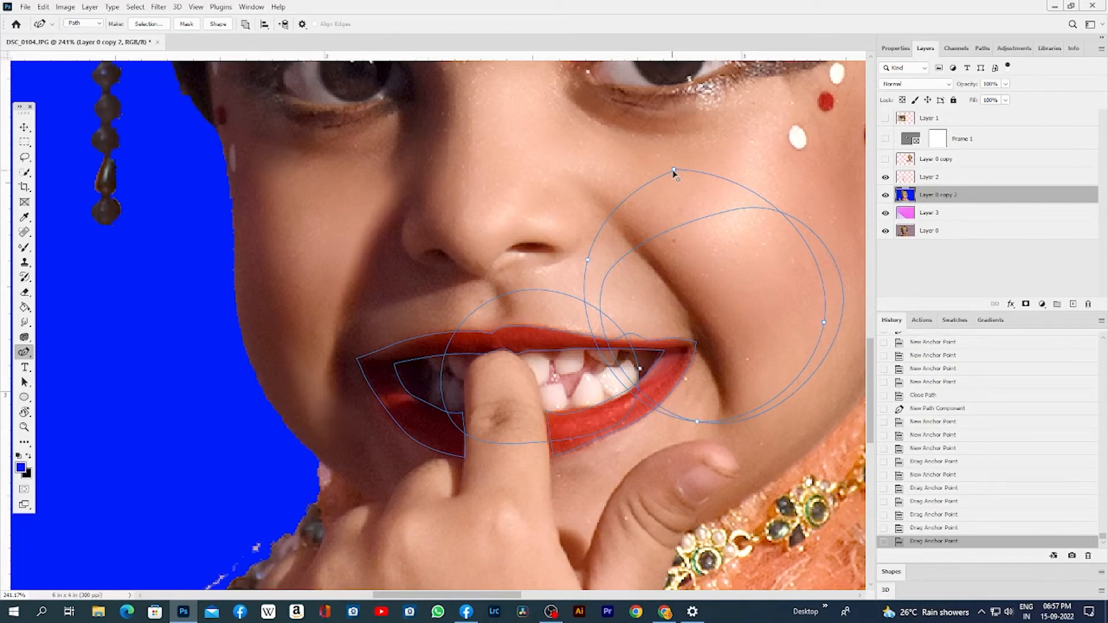
Convert the paths to a selection, and undo the selection and the last anchor point moves
{"action": "key", "text": "ctrl+Return"}
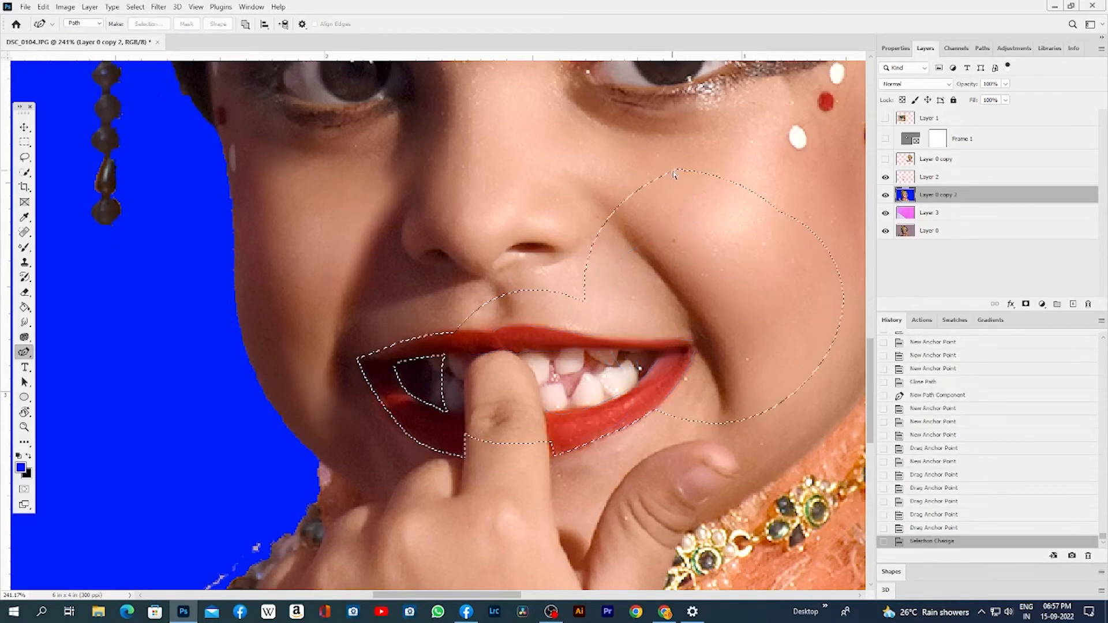
{"action": "key", "text": "ctrl+z"}
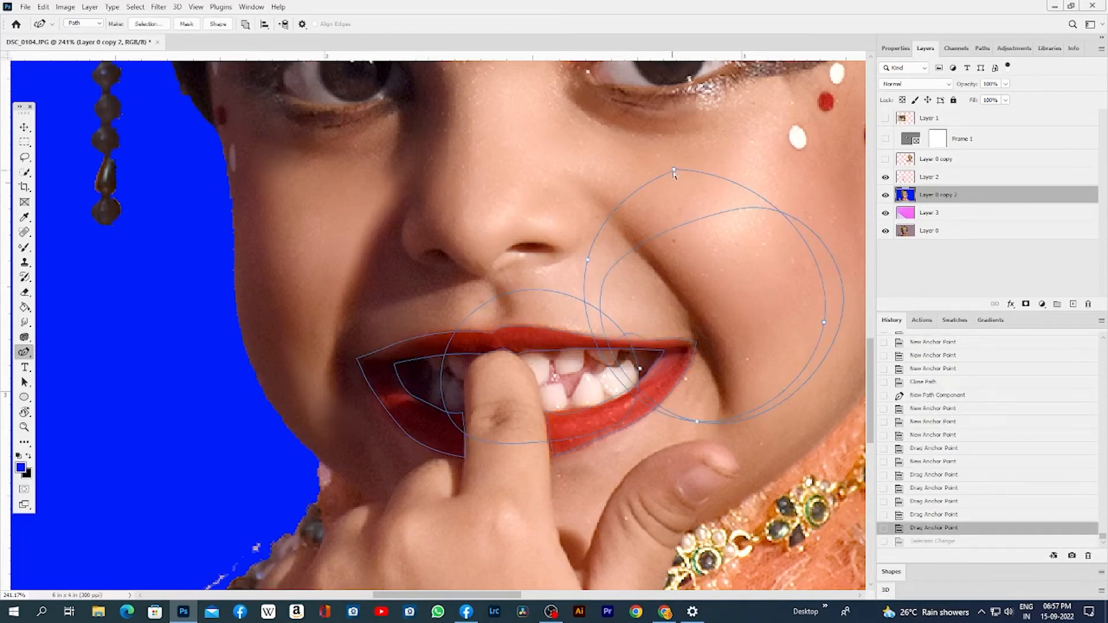
{"action": "key", "text": "ctrl+z"}
{"action": "key", "text": "ctrl+z"}
{"action": "key", "text": "ctrl+z"}
{"action": "key", "text": "ctrl+z"}
{"action": "key", "text": "ctrl+z"}
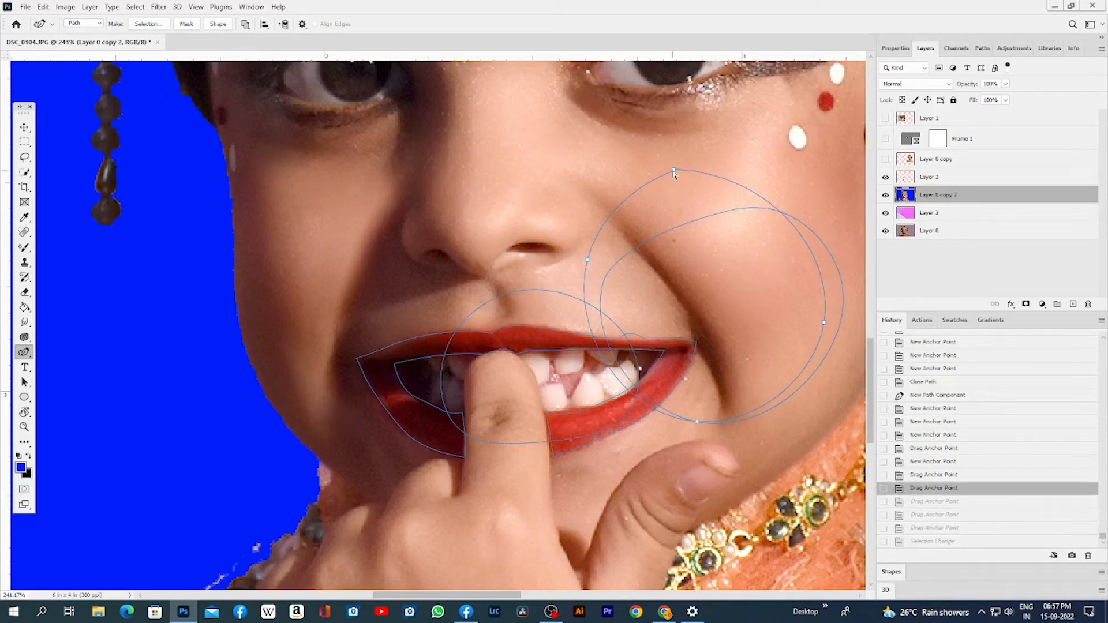
Add extra anchor points along the upper lip, mouth corner and lower lip paths with the Add Anchor Point tool
{"action": "right_click", "coordinate": [26, 354]}
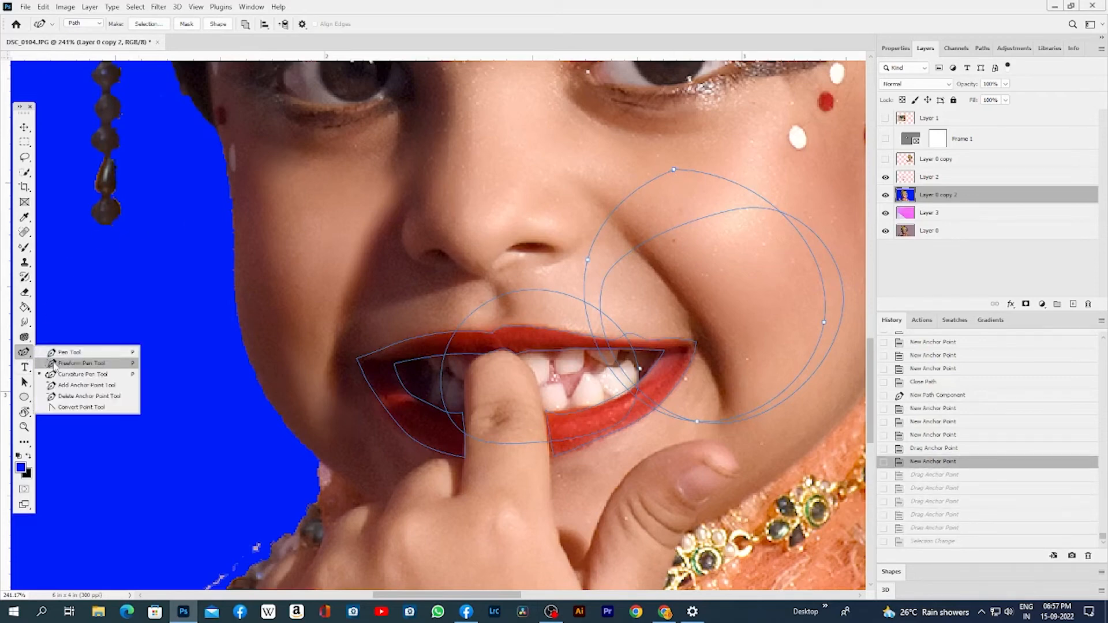
{"action": "left_click", "coordinate": [87, 385]}
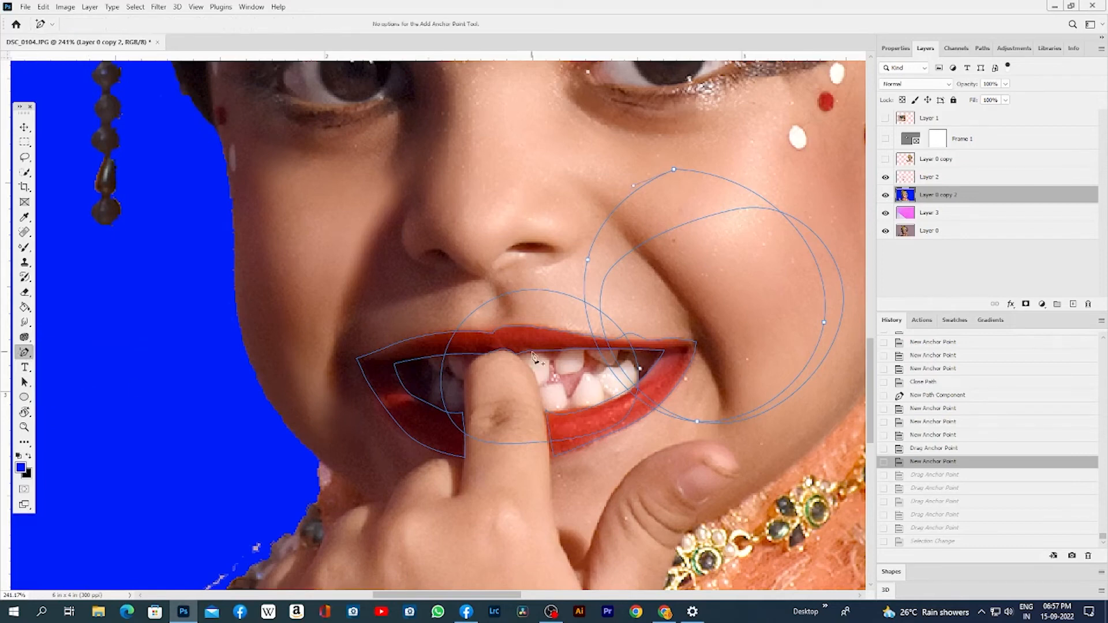
{"action": "left_click", "coordinate": [532, 351]}
{"action": "left_click", "coordinate": [584, 336]}
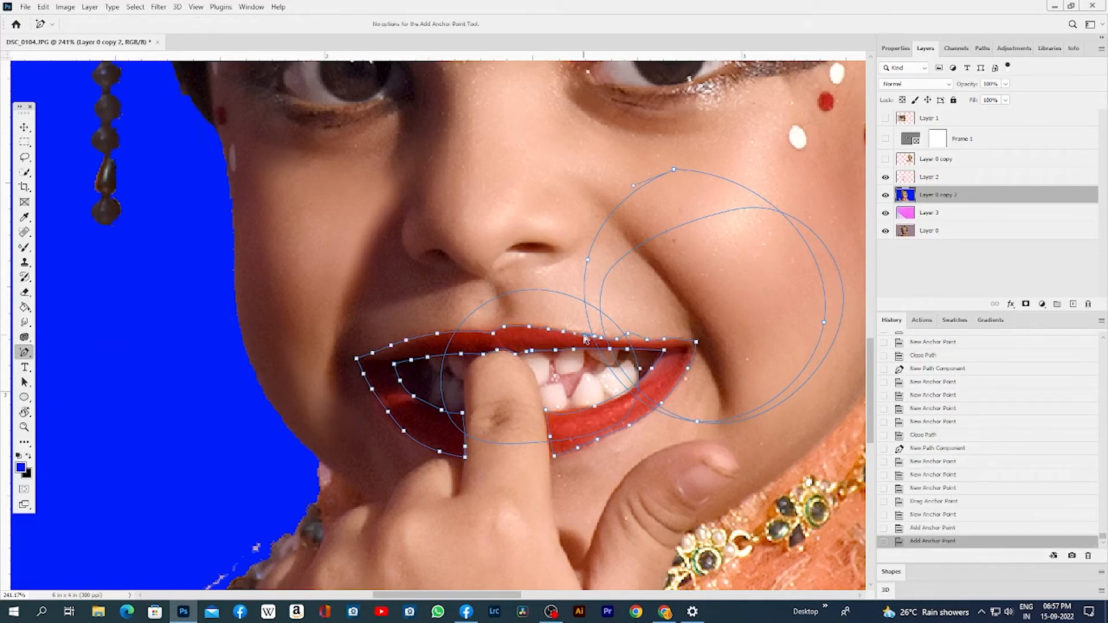
{"action": "left_click", "coordinate": [638, 336]}
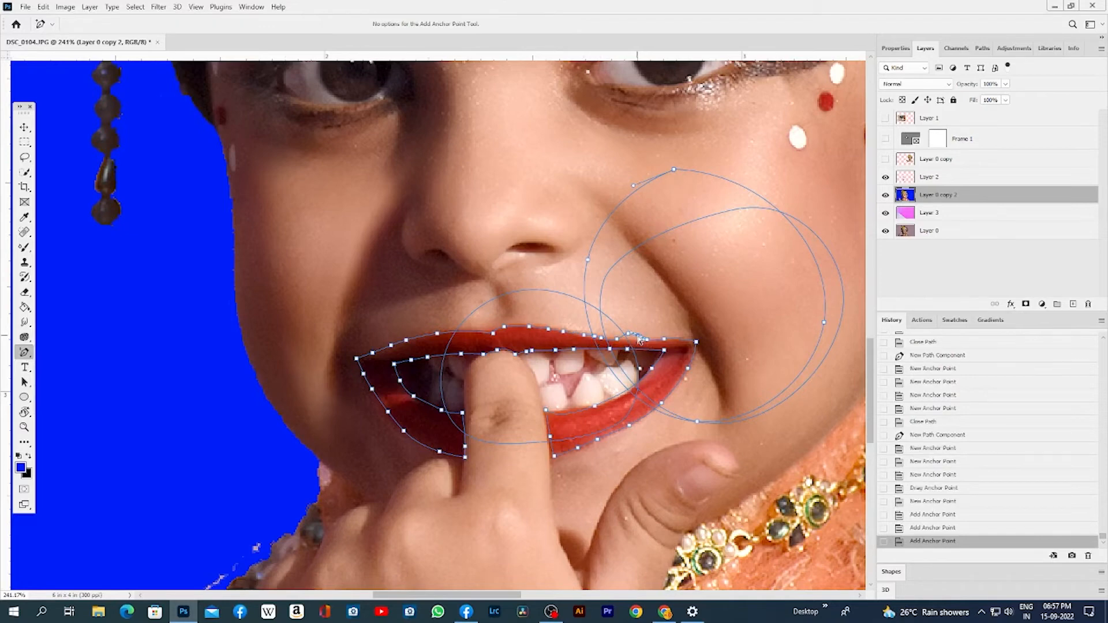
{"action": "left_click", "coordinate": [672, 344]}
{"action": "left_click", "coordinate": [693, 358]}
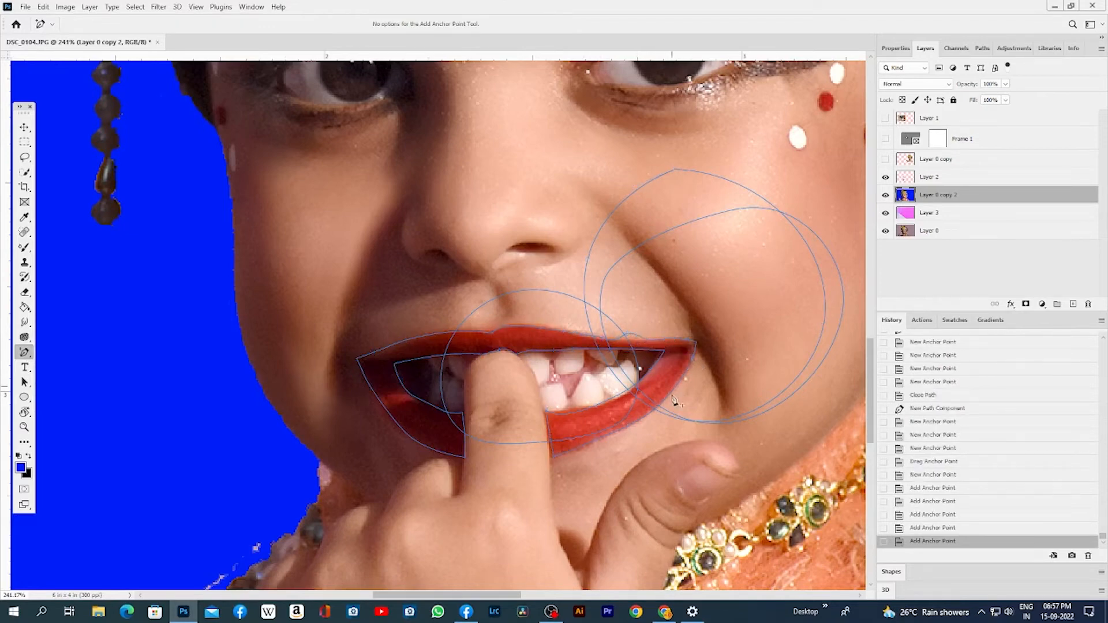
{"action": "left_click", "coordinate": [676, 386]}
Add anchor points to the two overlapping round paths on the image-right cheek
{"action": "left_click", "coordinate": [687, 420]}
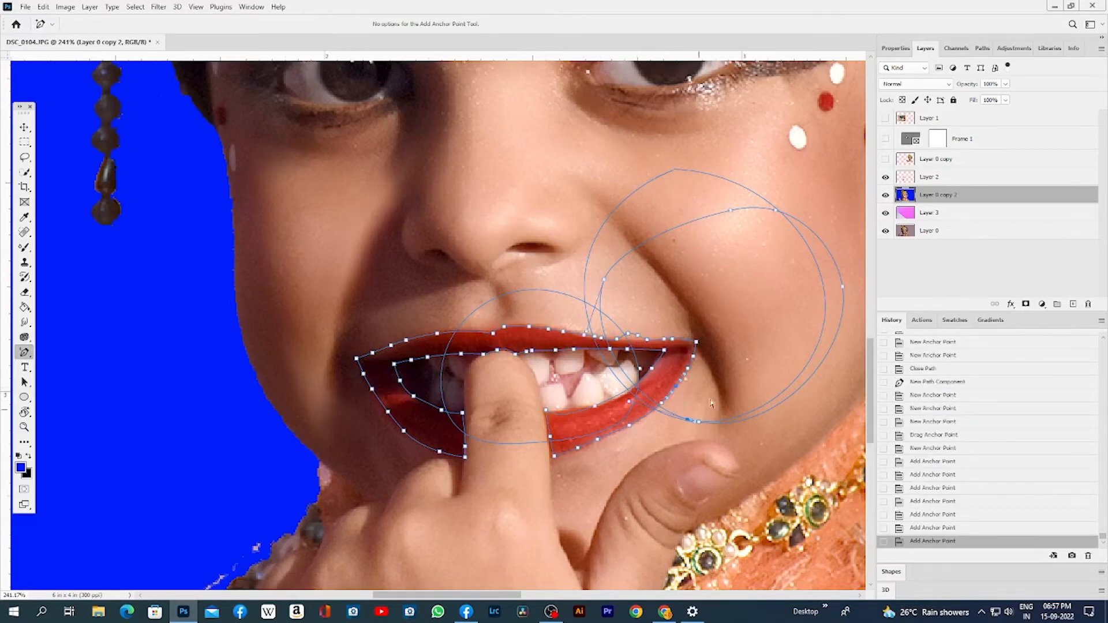
{"action": "left_click", "coordinate": [670, 230]}
{"action": "left_click", "coordinate": [644, 184]}
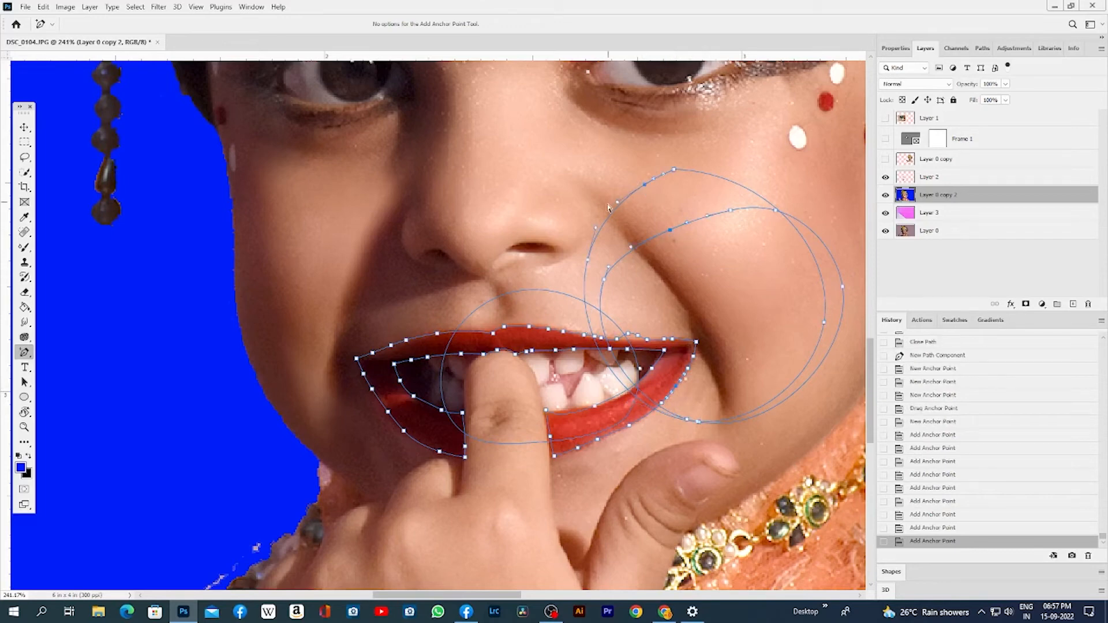
{"action": "left_click", "coordinate": [618, 204]}
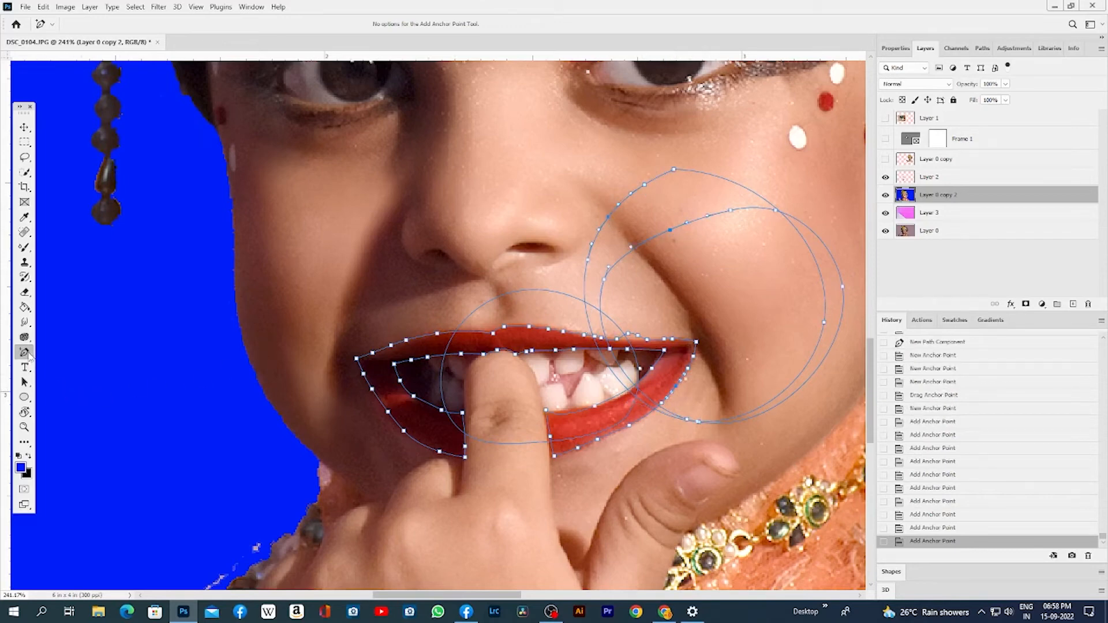
Delete anchor points from the outer cheek path and the inner upper lip path with the Delete Anchor Point tool
{"action": "right_click", "coordinate": [26, 353]}
{"action": "left_click", "coordinate": [77, 398]}
{"action": "left_click", "coordinate": [644, 185]}
{"action": "left_click", "coordinate": [669, 182]}
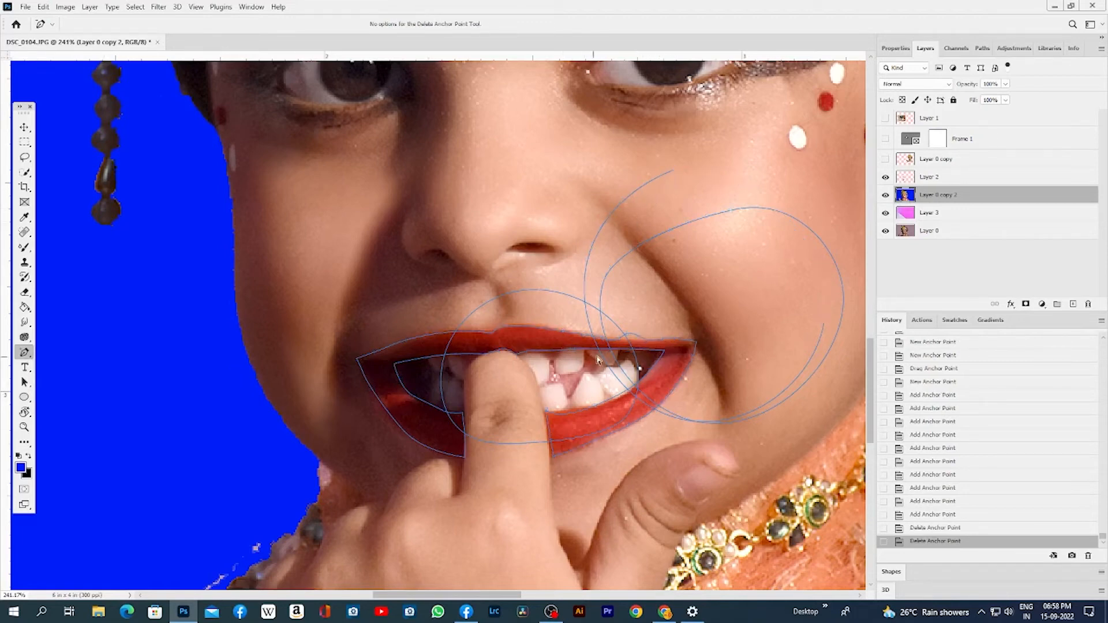
{"action": "left_click", "coordinate": [613, 351]}
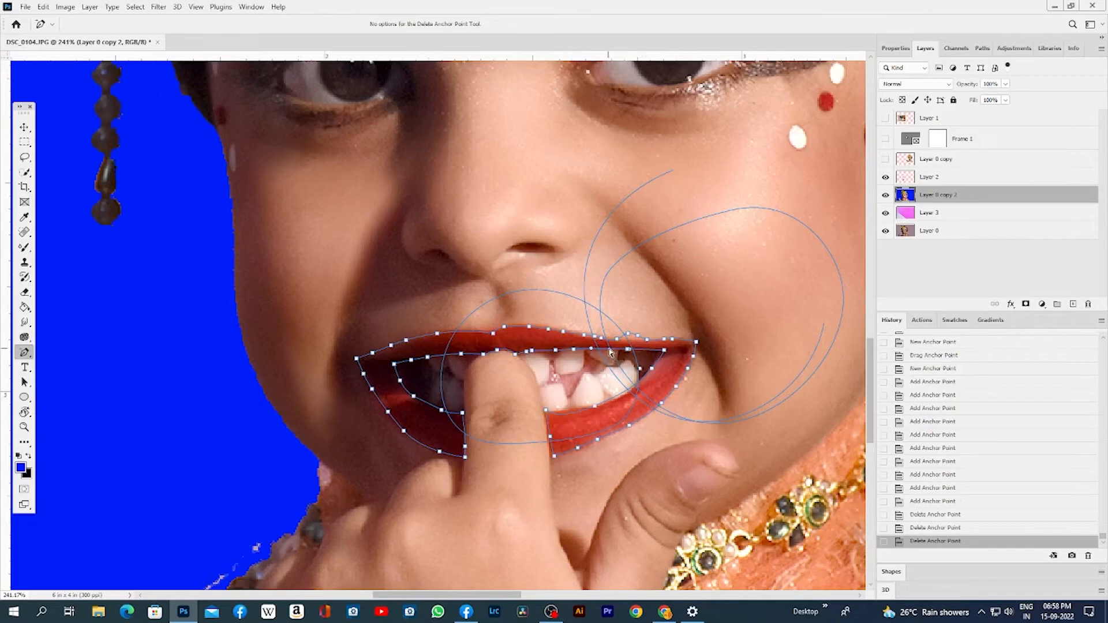
{"action": "left_click", "coordinate": [574, 350]}
{"action": "left_click", "coordinate": [556, 350]}
{"action": "left_click", "coordinate": [527, 351]}
Reshape an anchor point in the middle of the upper lip path with the Convert Point tool, and undo the changes
{"action": "right_click", "coordinate": [24, 353]}
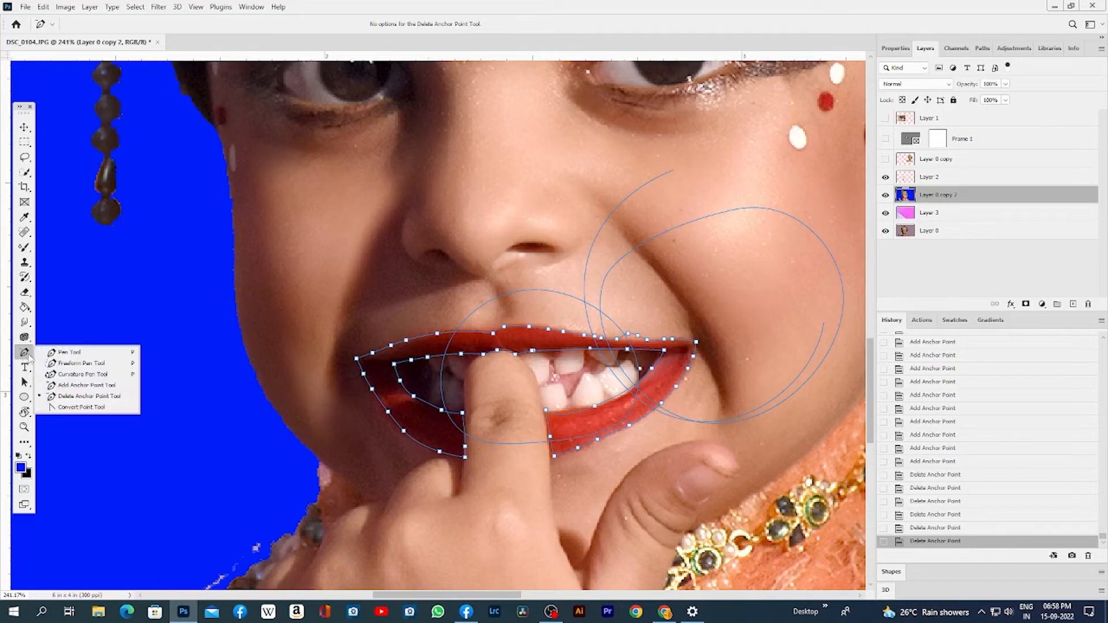
{"action": "left_click", "coordinate": [105, 406]}
{"action": "mouse_move", "coordinate": [495, 337]}
{"action": "left_mouse_down"}
{"action": "mouse_move", "coordinate": [517, 318]}
{"action": "mouse_move", "coordinate": [528, 335]}
{"action": "mouse_move", "coordinate": [515, 345]}
{"action": "mouse_move", "coordinate": [486, 325]}
{"action": "mouse_move", "coordinate": [524, 324]}
{"action": "mouse_move", "coordinate": [439, 330]}
{"action": "mouse_move", "coordinate": [497, 331]}
{"action": "left_mouse_up"}
{"action": "key", "text": "ctrl+alt+z"}
{"action": "key", "text": "ctrl+alt+z"}
{"action": "key", "text": "ctrl+alt+z"}
{"action": "key", "text": "ctrl+alt+z"}
{"action": "key", "text": "ctrl+alt+z"}
{"action": "key", "text": "ctrl+alt+z"}
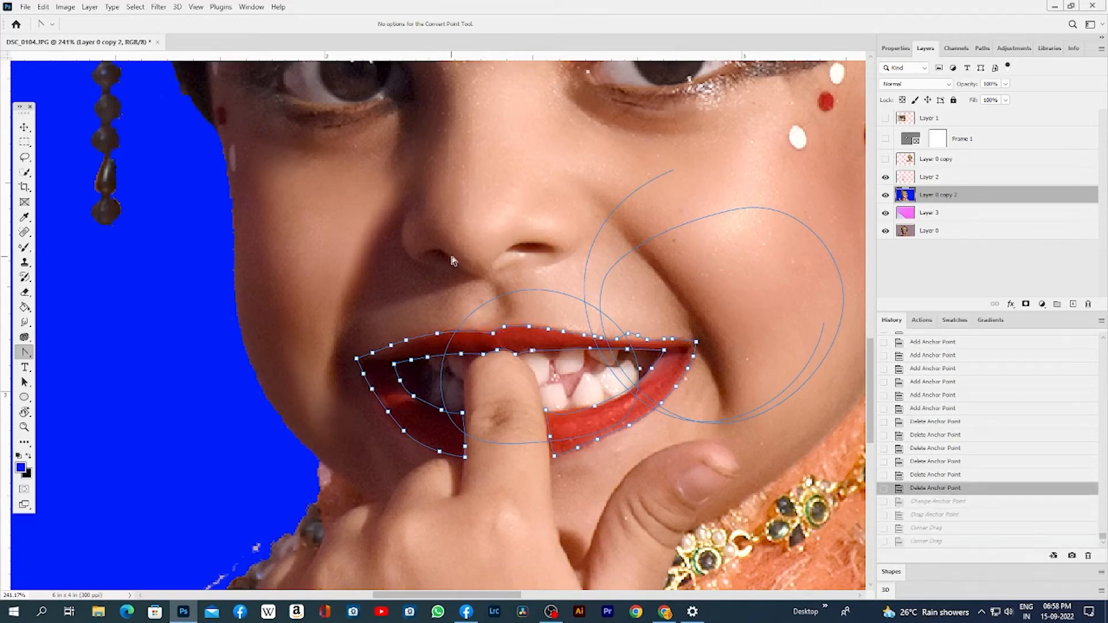
{"action": "scroll", "coordinate": [1046, 393], "scroll_direction": "up", "scroll_amount": 2}
{"action": "scroll", "coordinate": [1046, 393], "scroll_direction": "up", "scroll_amount": 10}
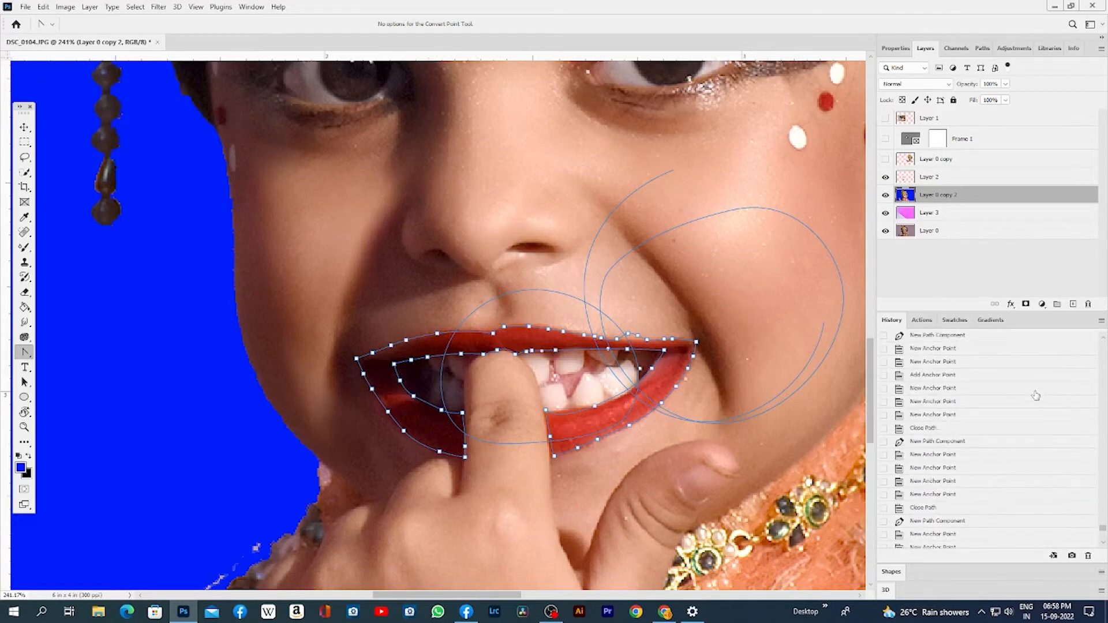
{"action": "scroll", "coordinate": [1016, 390], "scroll_direction": "up", "scroll_amount": 3}
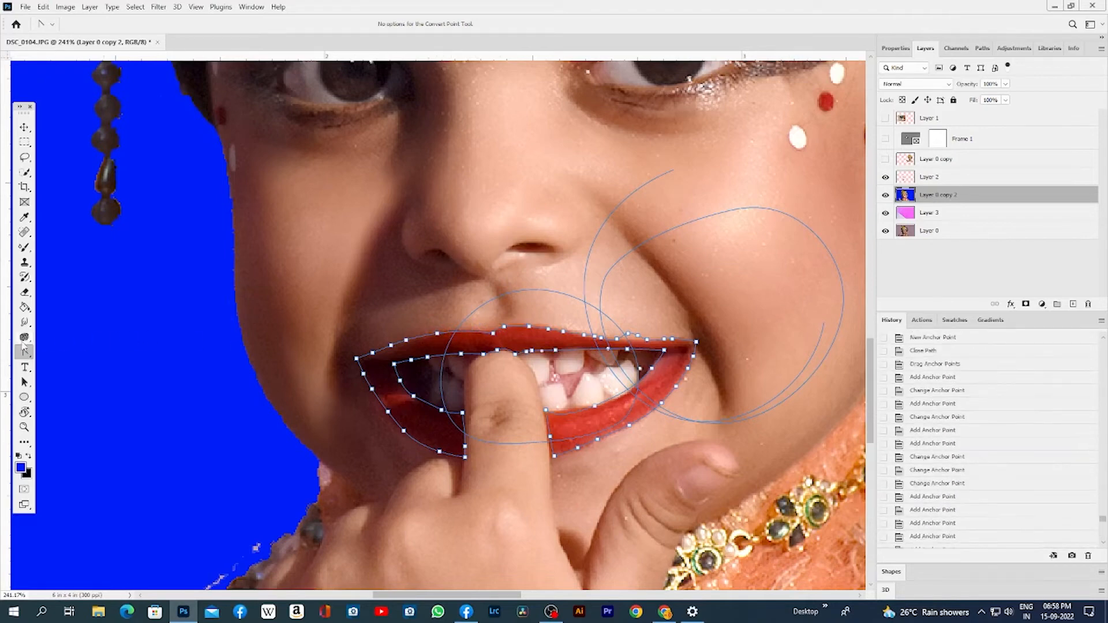
{"action": "right_click", "coordinate": [28, 353]}
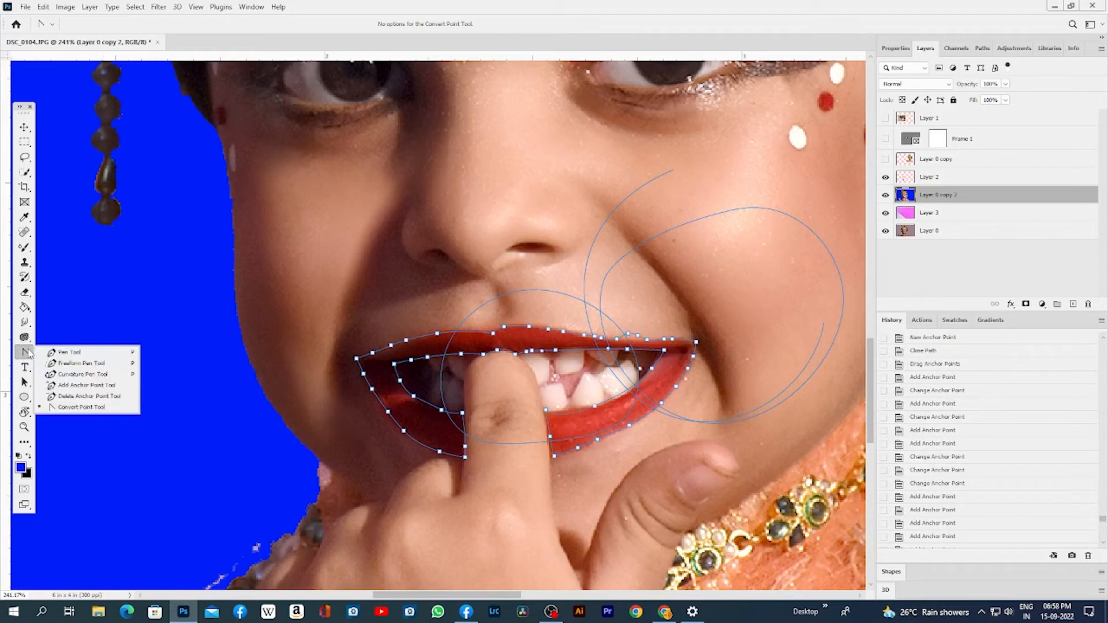
{"action": "left_click", "coordinate": [64, 352]}
{"action": "left_click", "coordinate": [28, 371]}
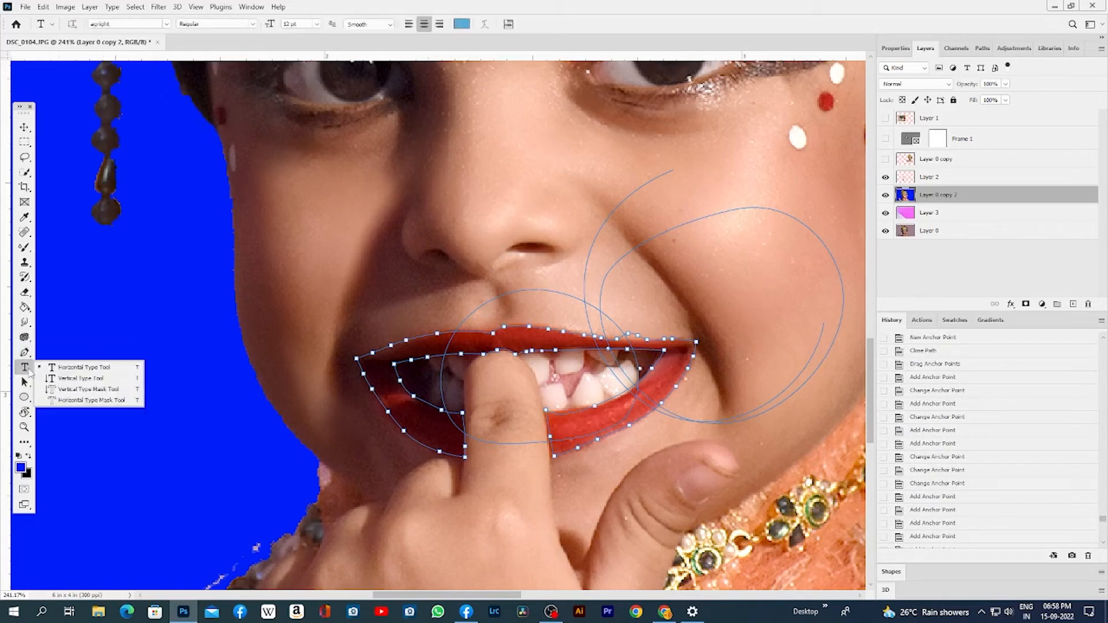
{"action": "left_click", "coordinate": [60, 369]}
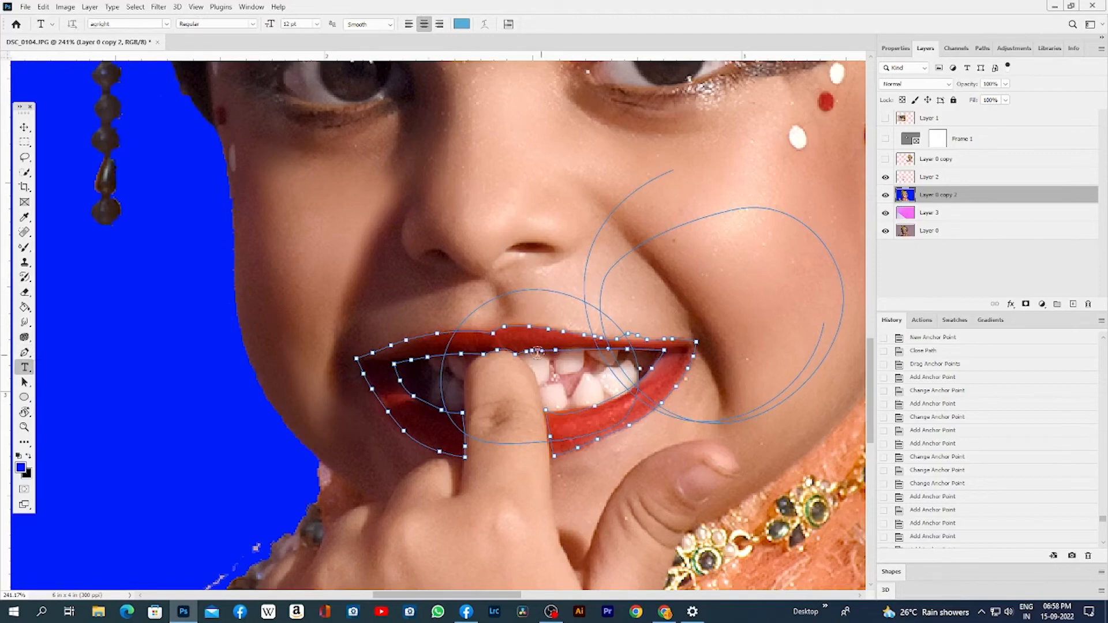
Revert the document history to the last Paint Bucket state, before the work path was drawn
{"action": "key", "text": "m"}
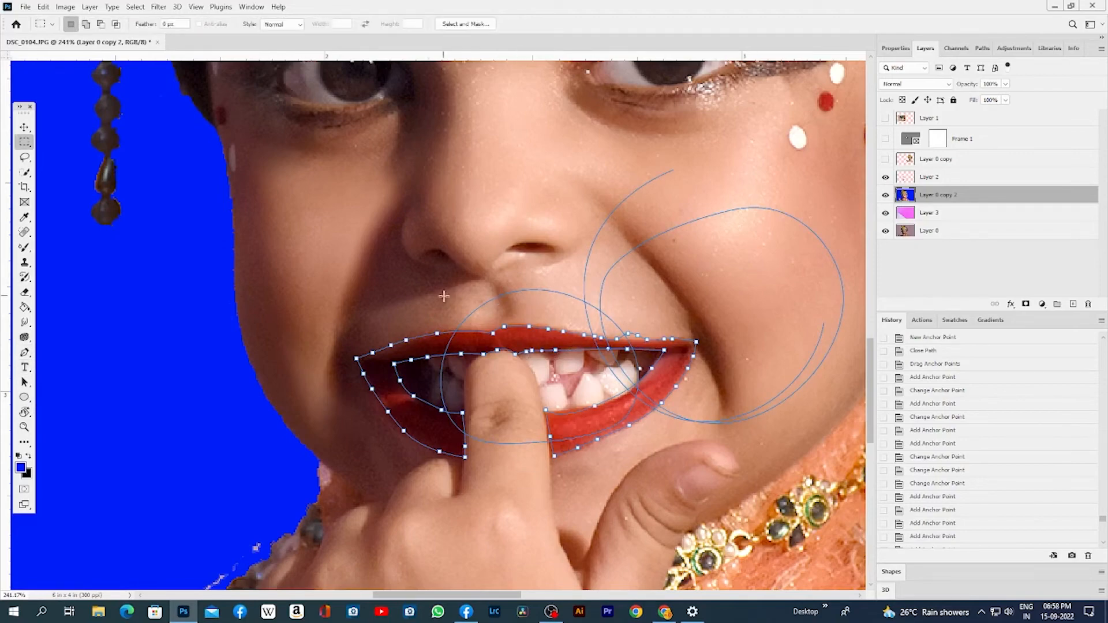
{"action": "key", "text": "ctrl+minus"}
{"action": "key", "text": "ctrl+minus"}
{"action": "key", "text": "ctrl+minus"}
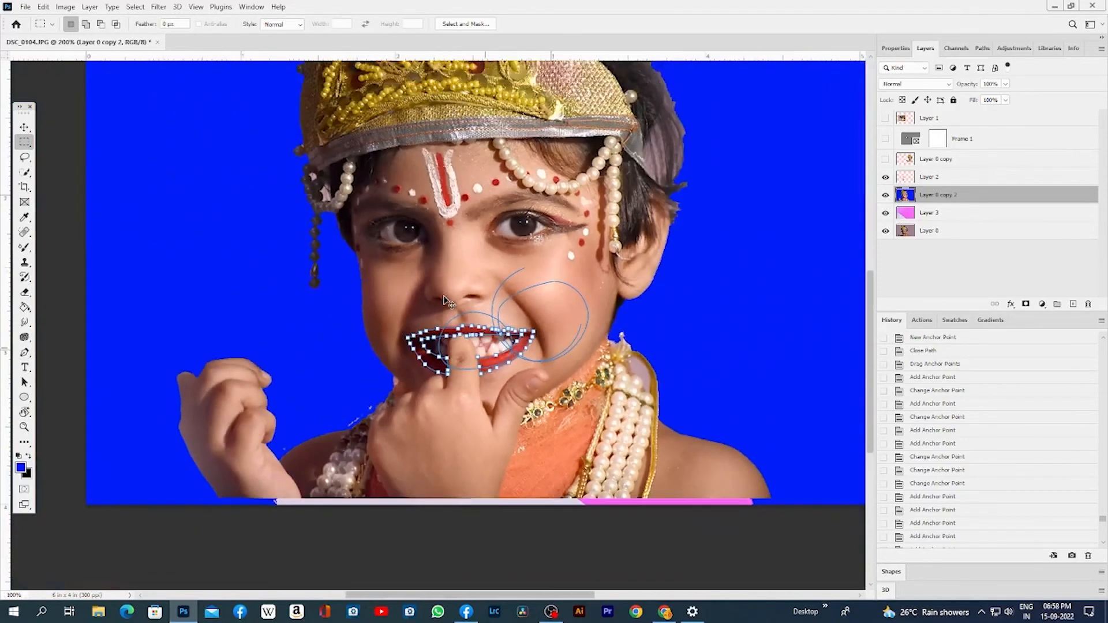
{"action": "scroll", "coordinate": [976, 411], "scroll_direction": "up", "scroll_amount": 10}
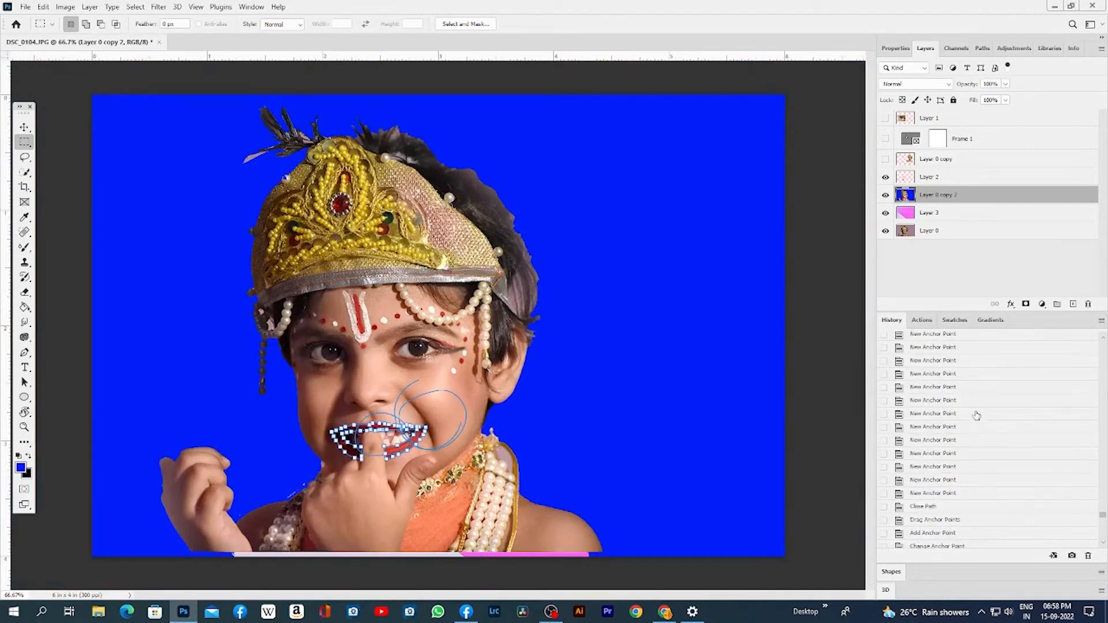
{"action": "left_click", "coordinate": [956, 403]}
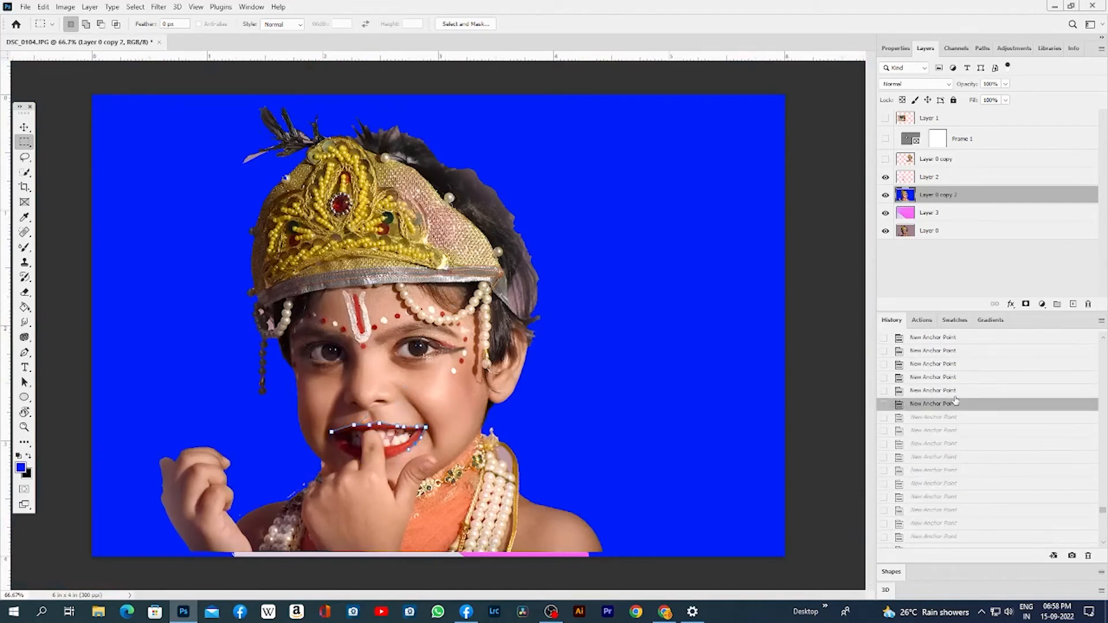
{"action": "scroll", "coordinate": [987, 390], "scroll_direction": "up", "scroll_amount": 5}
{"action": "left_click", "coordinate": [913, 459]}
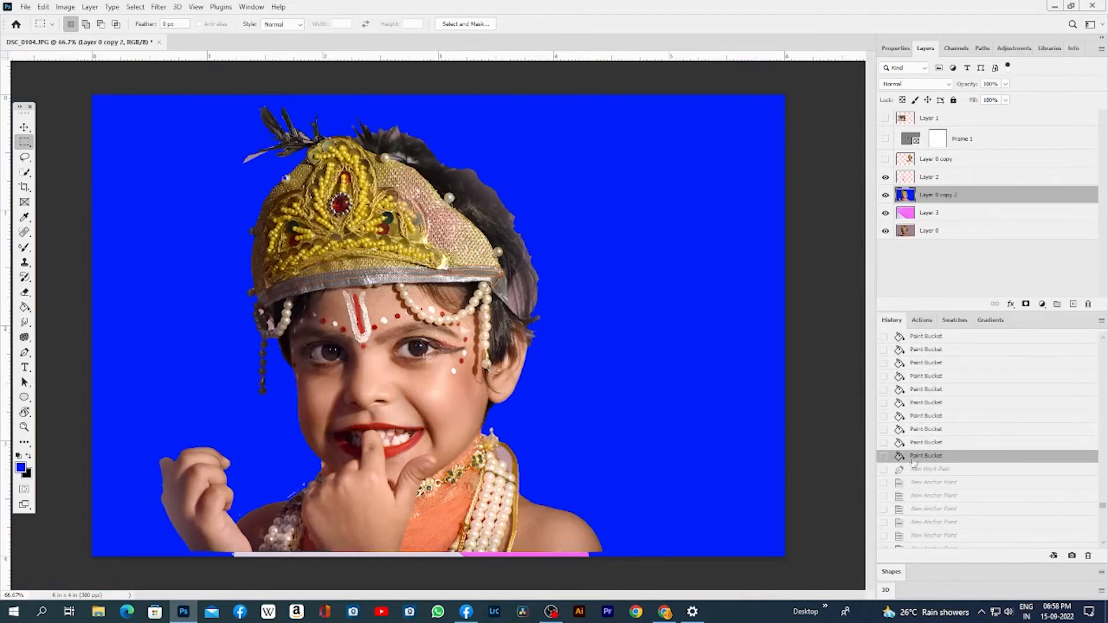
{"action": "scroll", "coordinate": [1001, 375], "scroll_direction": "up", "scroll_amount": 6}
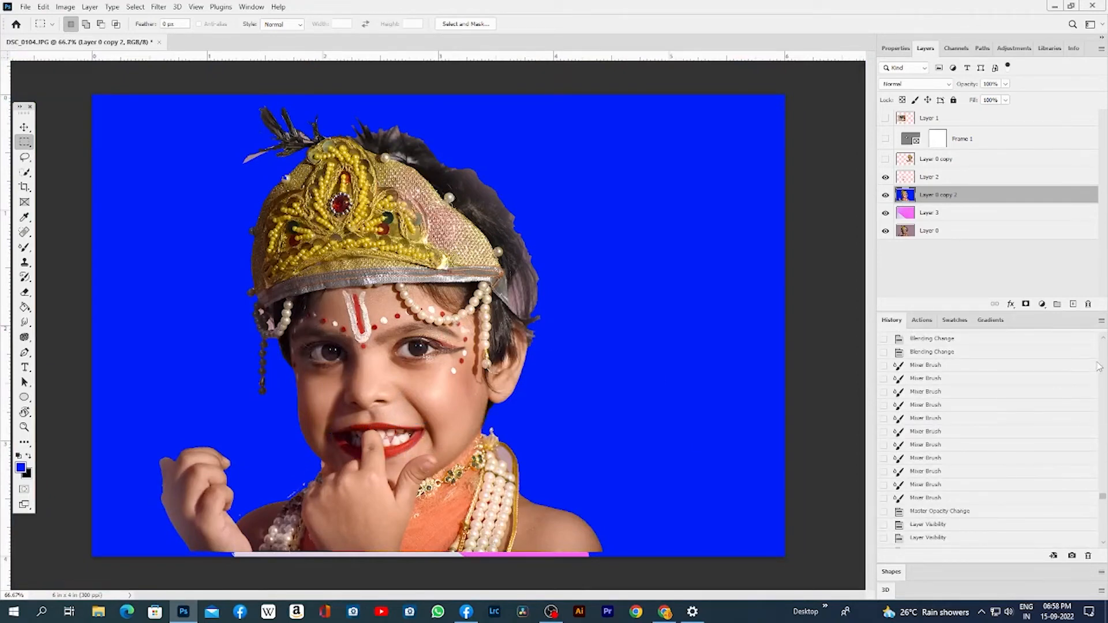
Hide Layer 0 copy 2 and Layer 3 to reveal the original portrait background
{"action": "left_click", "coordinate": [886, 195]}
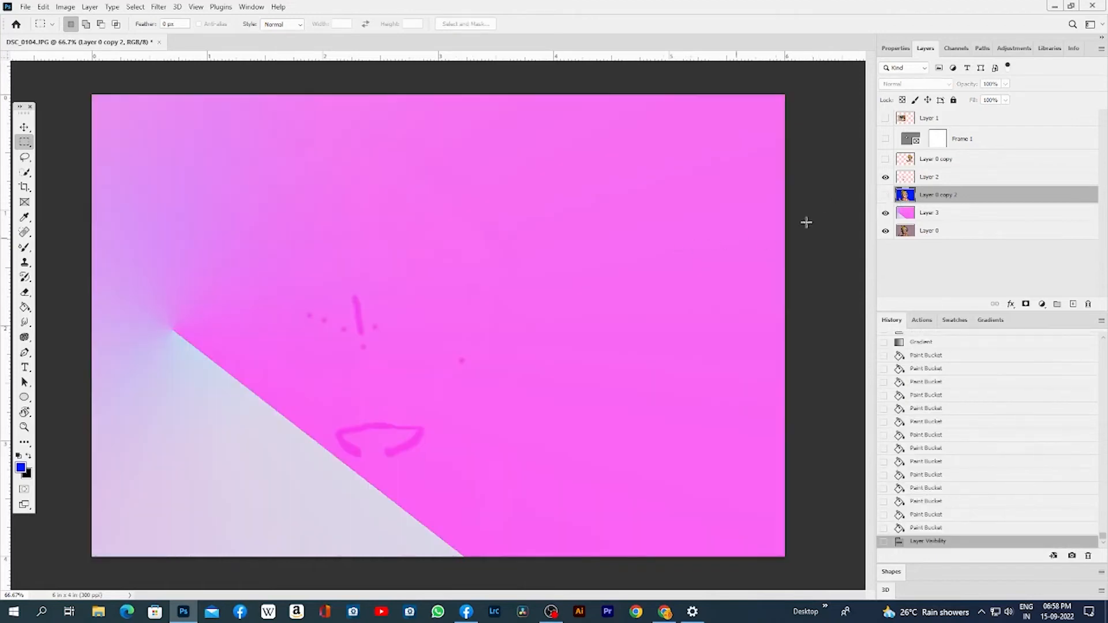
{"action": "left_click", "coordinate": [886, 195]}
{"action": "left_click", "coordinate": [885, 212]}
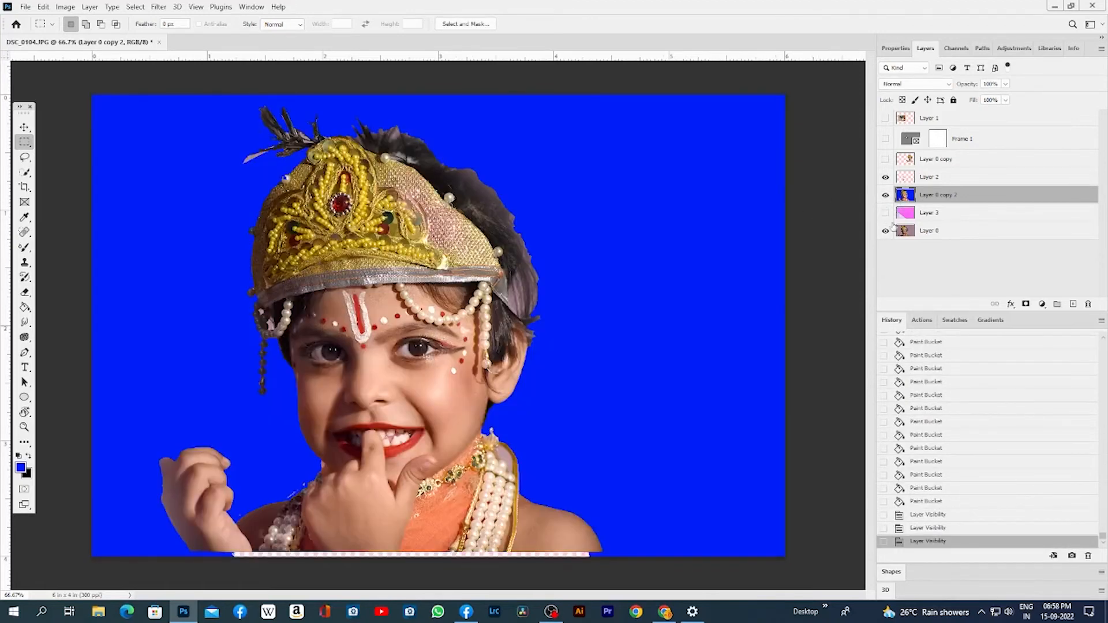
{"action": "left_click", "coordinate": [886, 195]}
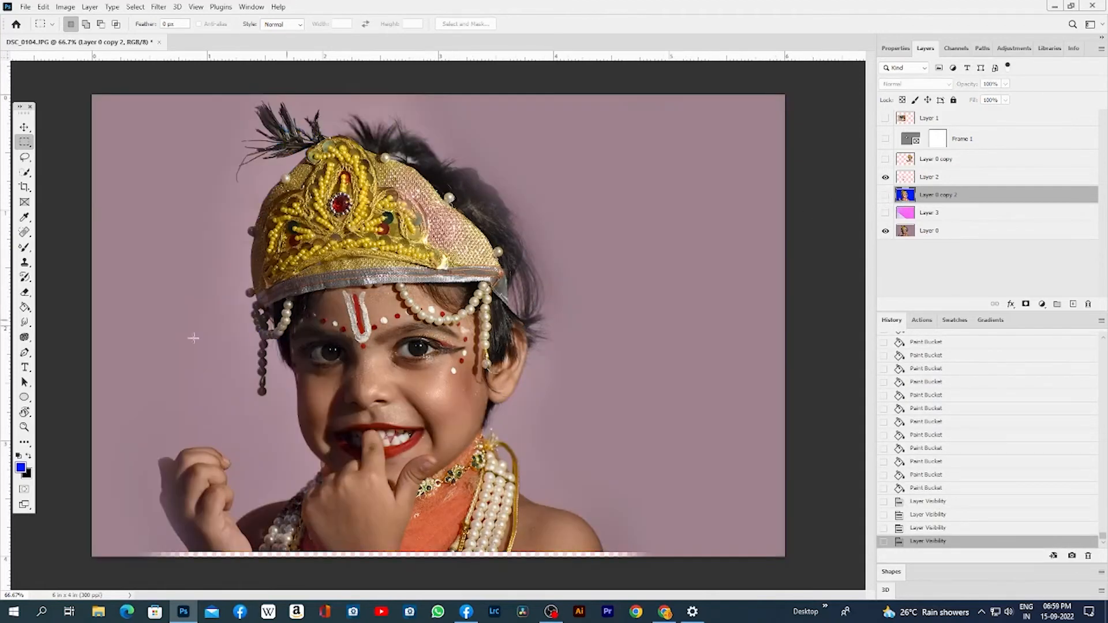
Add the horizontal text "DK GARAGE" beside the child's head and move it to the upper part of the empty background
{"action": "left_click", "coordinate": [25, 368]}
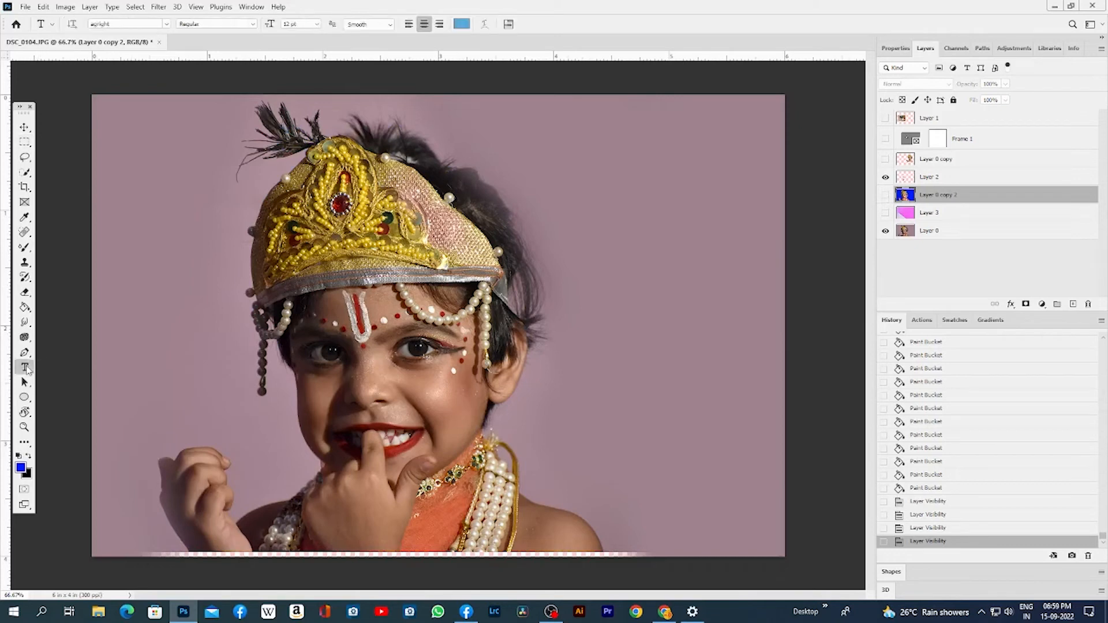
{"action": "left_click", "coordinate": [589, 339]}
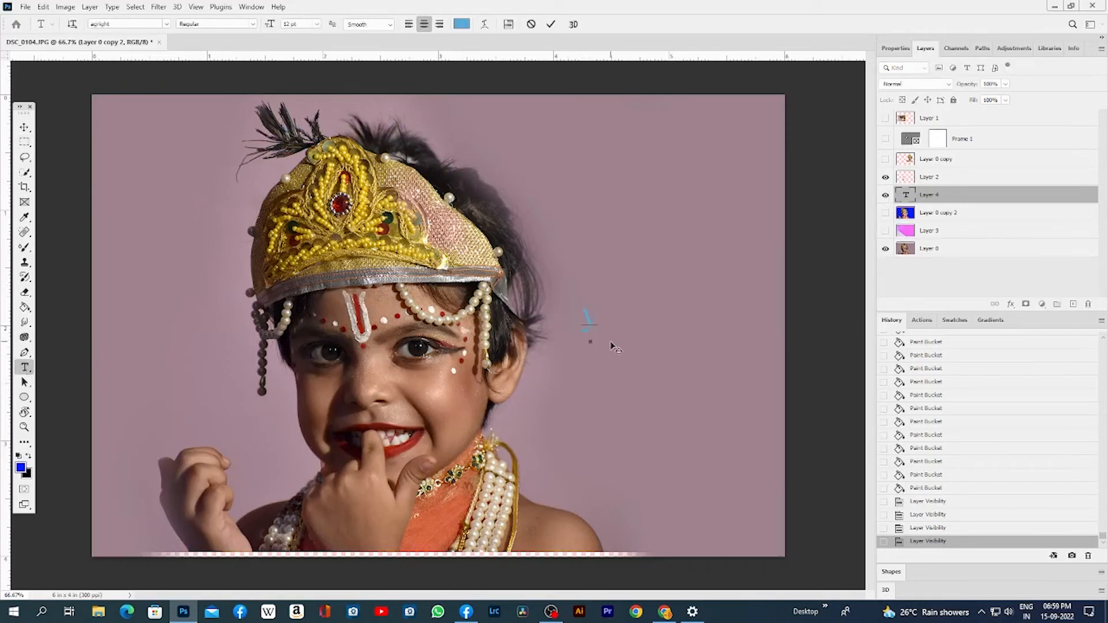
{"action": "type", "text": "D"}
{"action": "key", "text": "BackSpace"}
{"action": "type", "text": "K GARAGE"}
{"action": "key", "text": "ctrl+Return"}
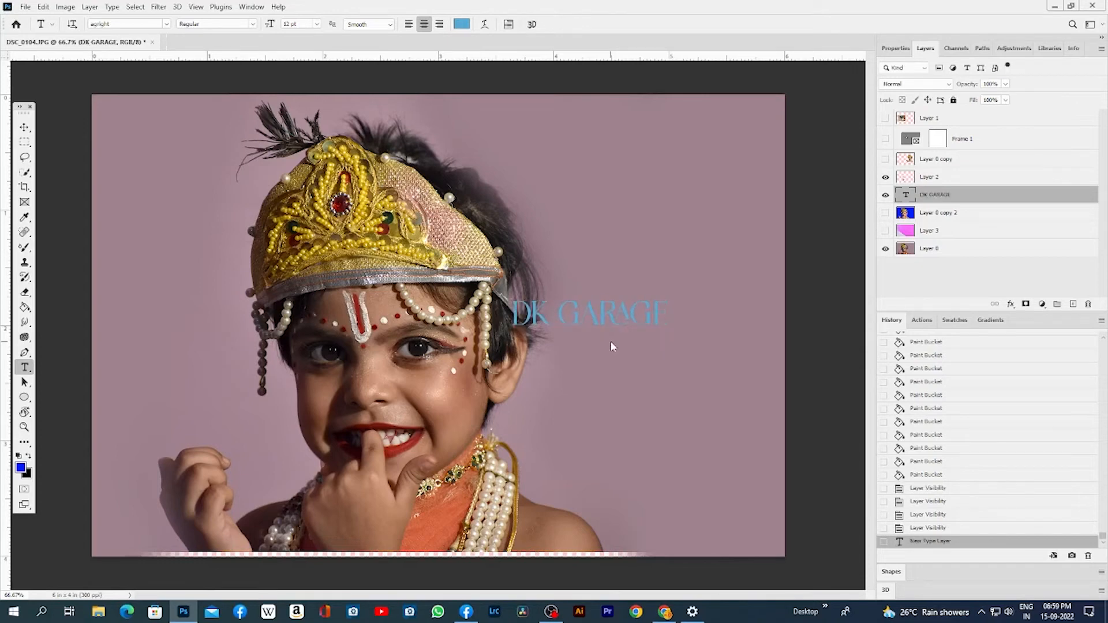
{"action": "key", "text": "v"}
{"action": "left_click_drag", "start_coordinate": [615, 329], "coordinate": [669, 217]}
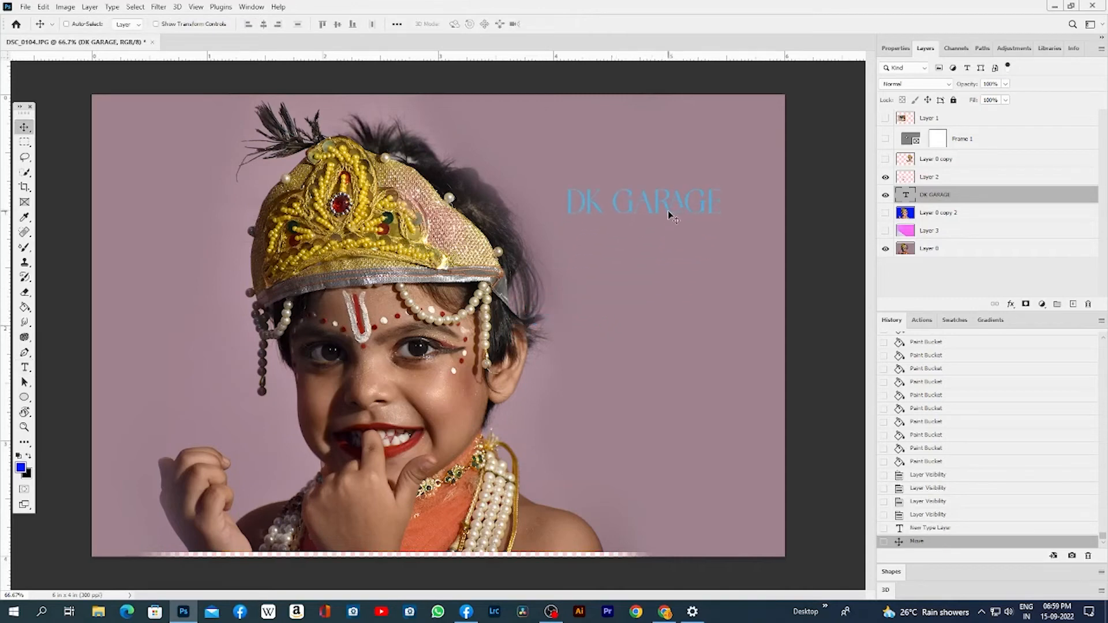
Add the vertical text "Dk GARAGE" below the horizontal text with the Vertical Type tool
{"action": "left_click", "coordinate": [31, 371]}
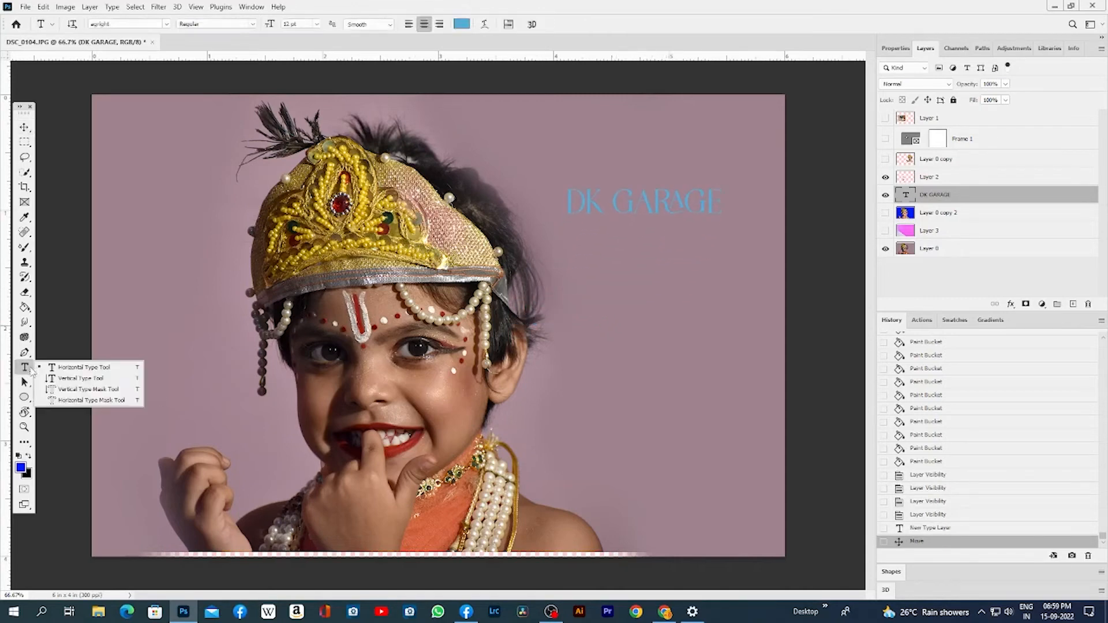
{"action": "left_click", "coordinate": [55, 379]}
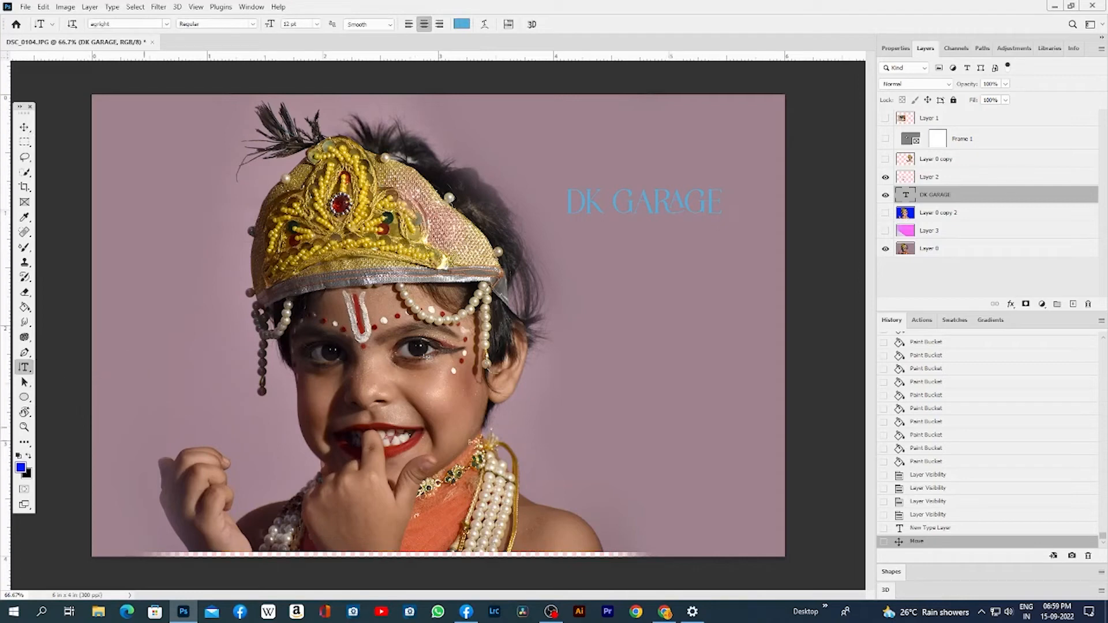
{"action": "left_click", "coordinate": [622, 338]}
{"action": "type", "text": "D"}
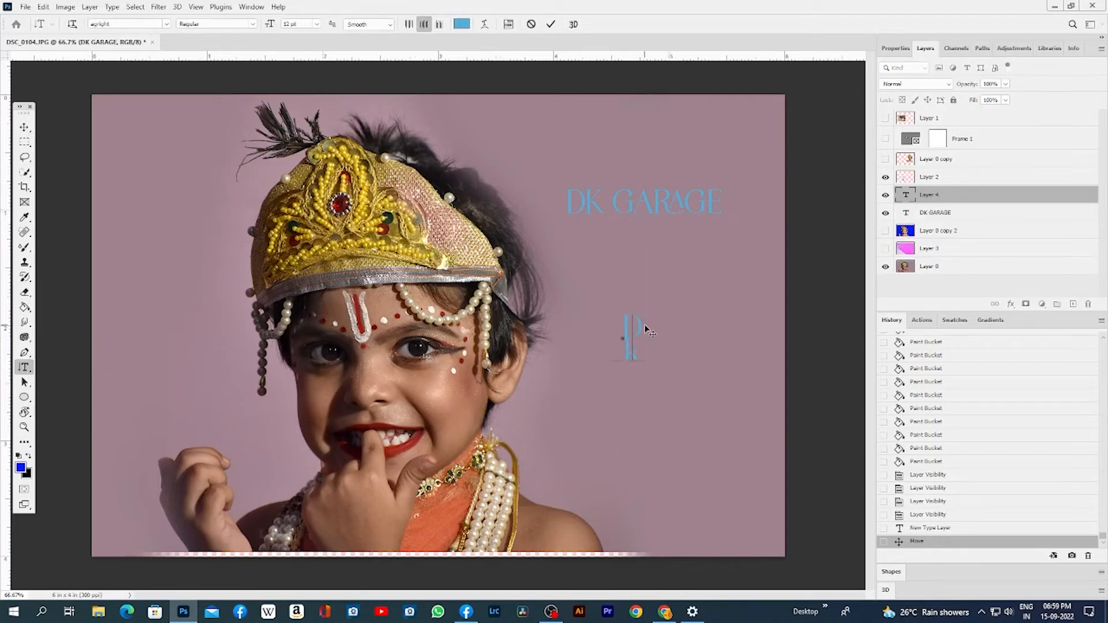
{"action": "type", "text": "k GARAGE"}
{"action": "key", "text": "ctrl+Return"}
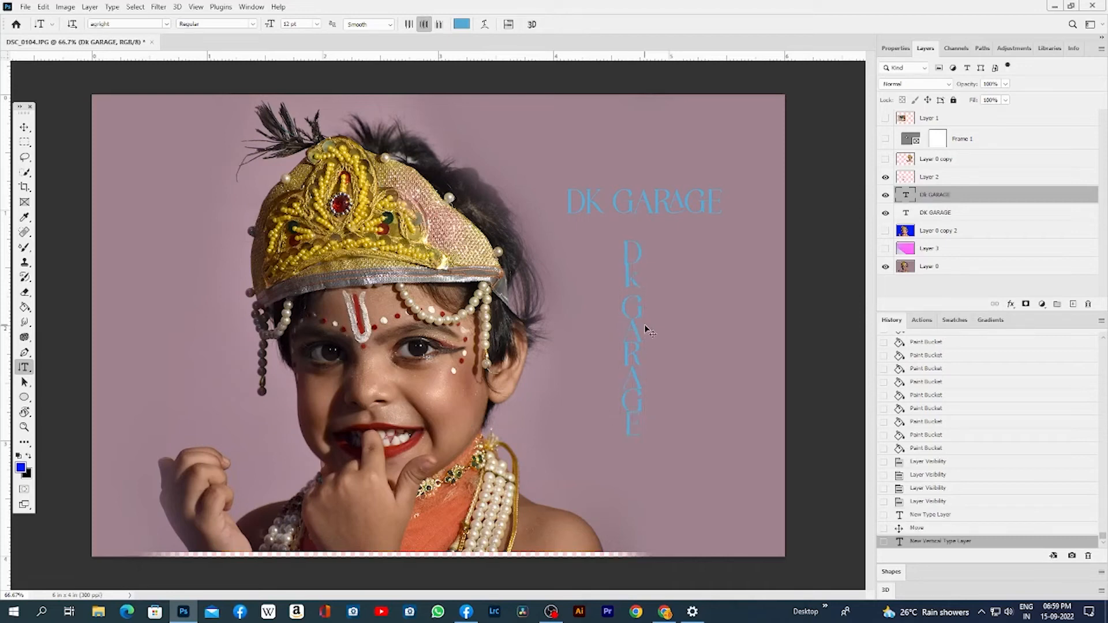
Create a vertical type mask selection reading "DK GARGE" beside the vertical blue text, and add a new empty layer
{"action": "left_click", "coordinate": [26, 368]}
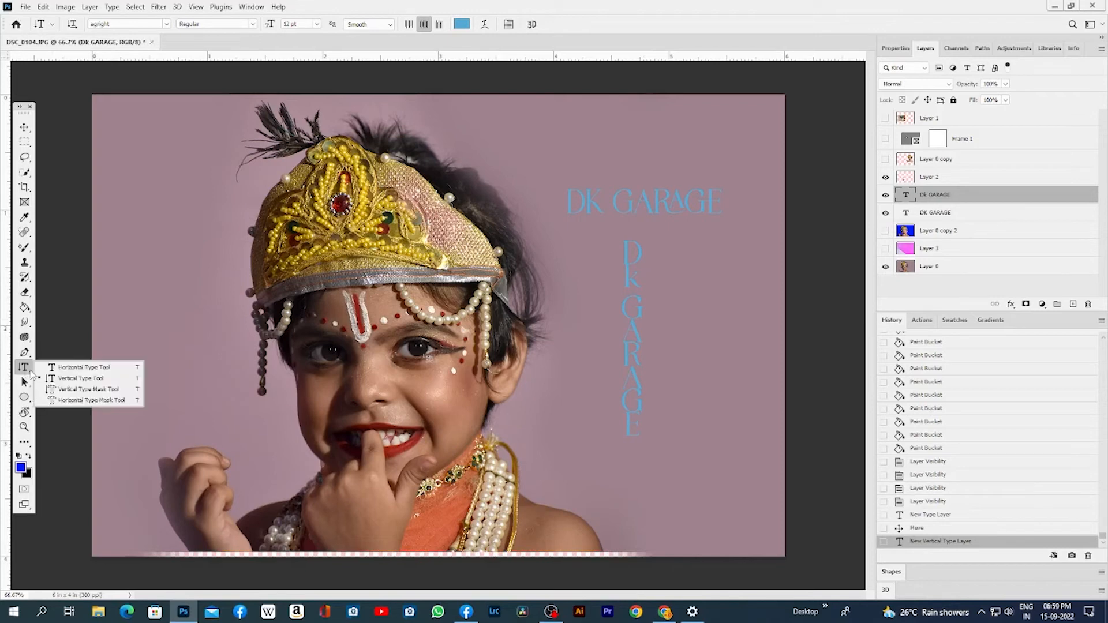
{"action": "left_click", "coordinate": [67, 390]}
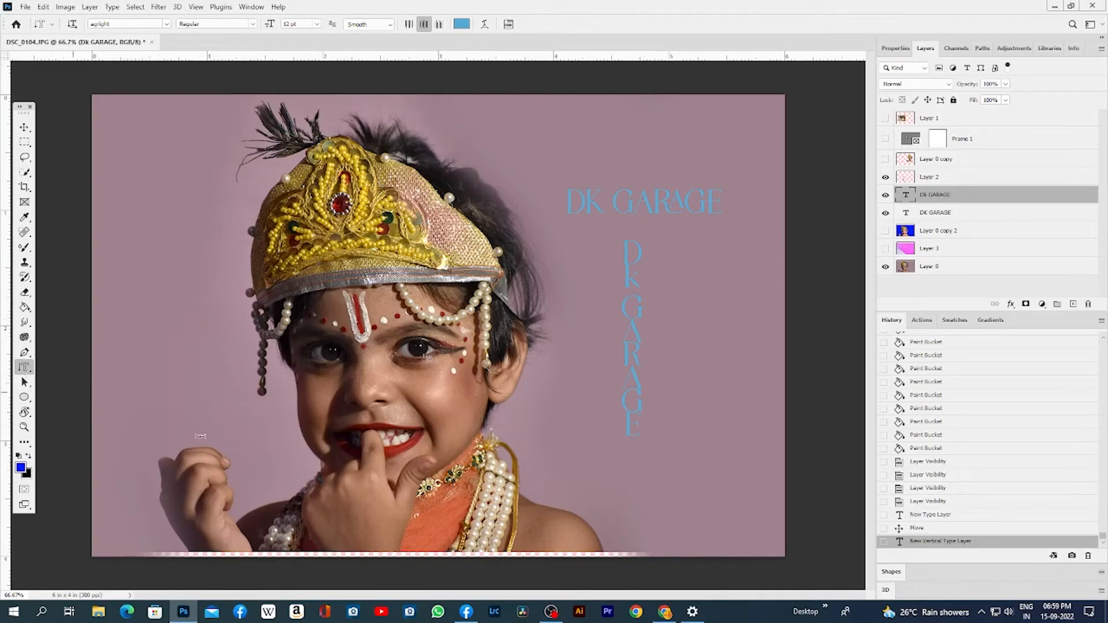
{"action": "left_click", "coordinate": [715, 387]}
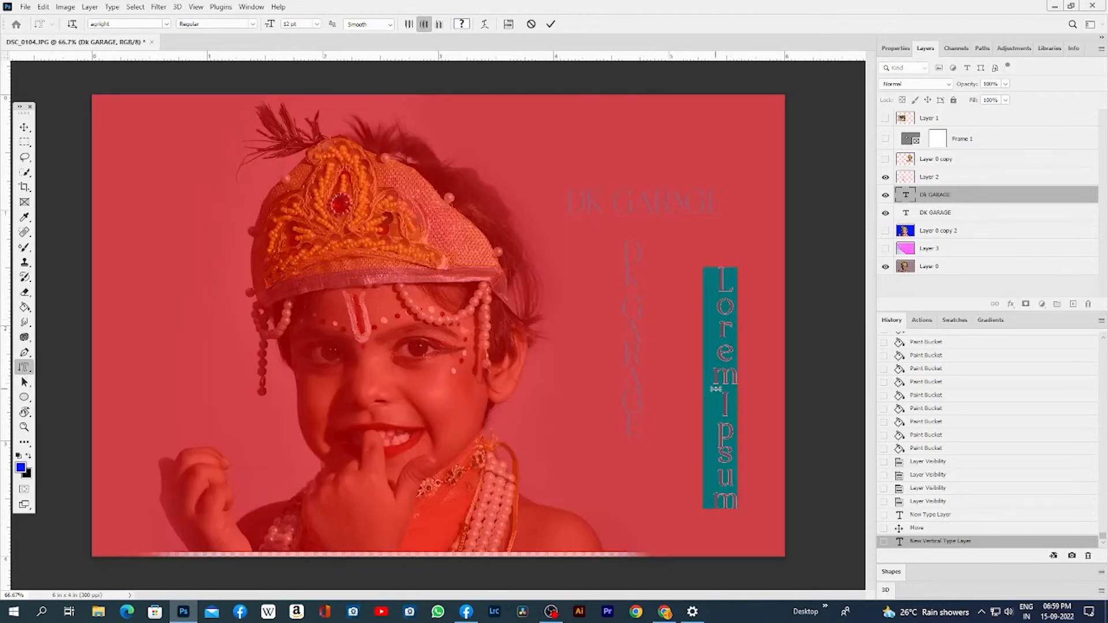
{"action": "type", "text": "D"}
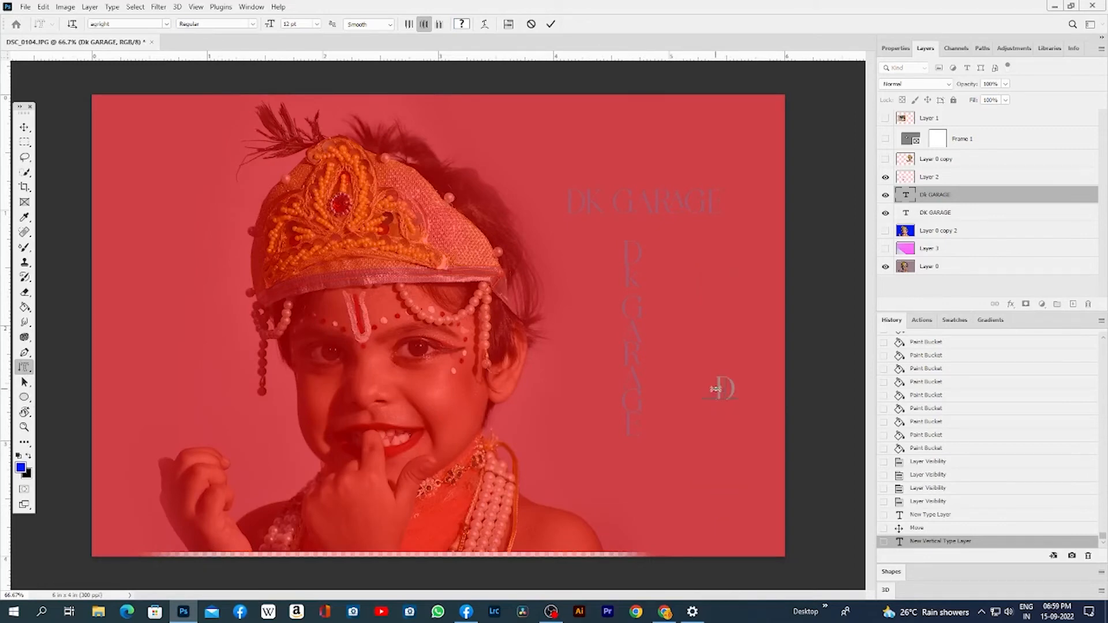
{"action": "type", "text": "K GARG"}
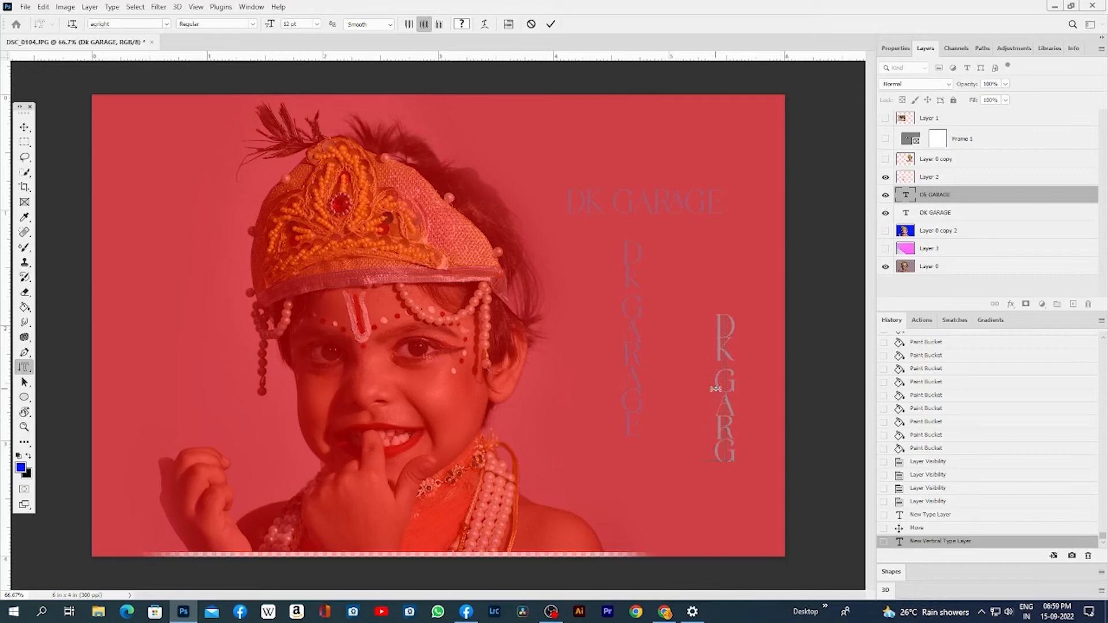
{"action": "type", "text": "W"}
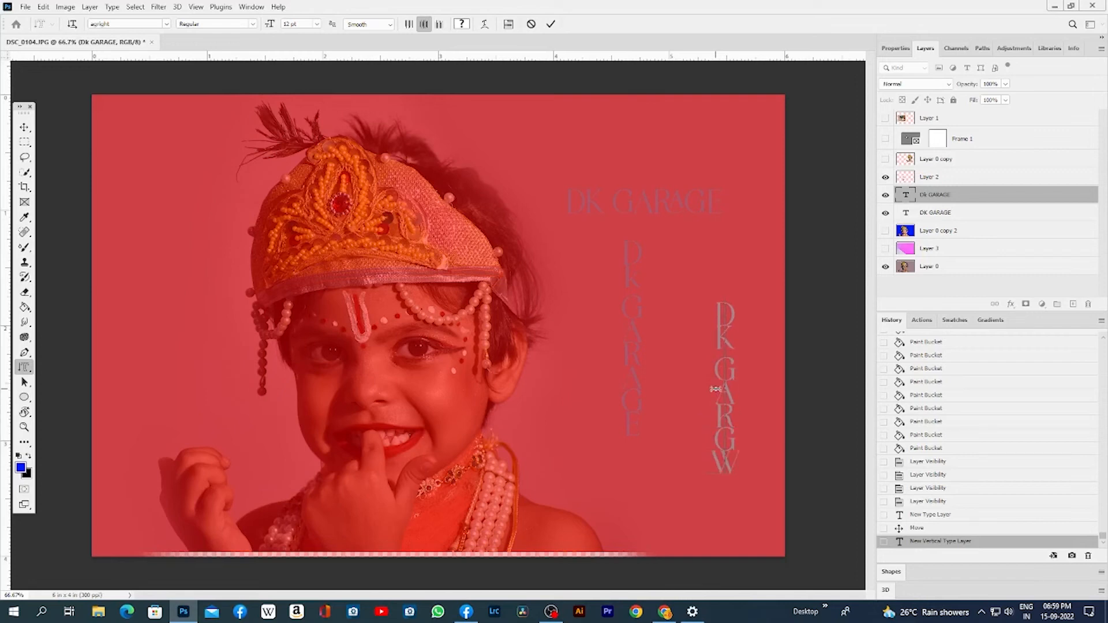
{"action": "key", "text": "ctrl+Return"}
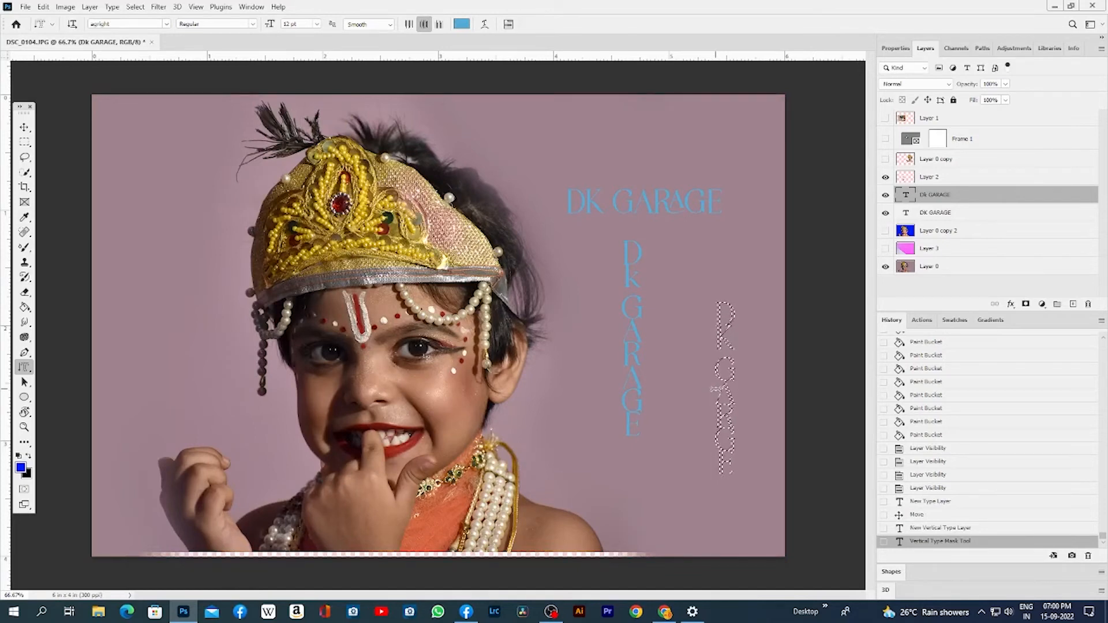
{"action": "left_click", "coordinate": [1072, 304]}
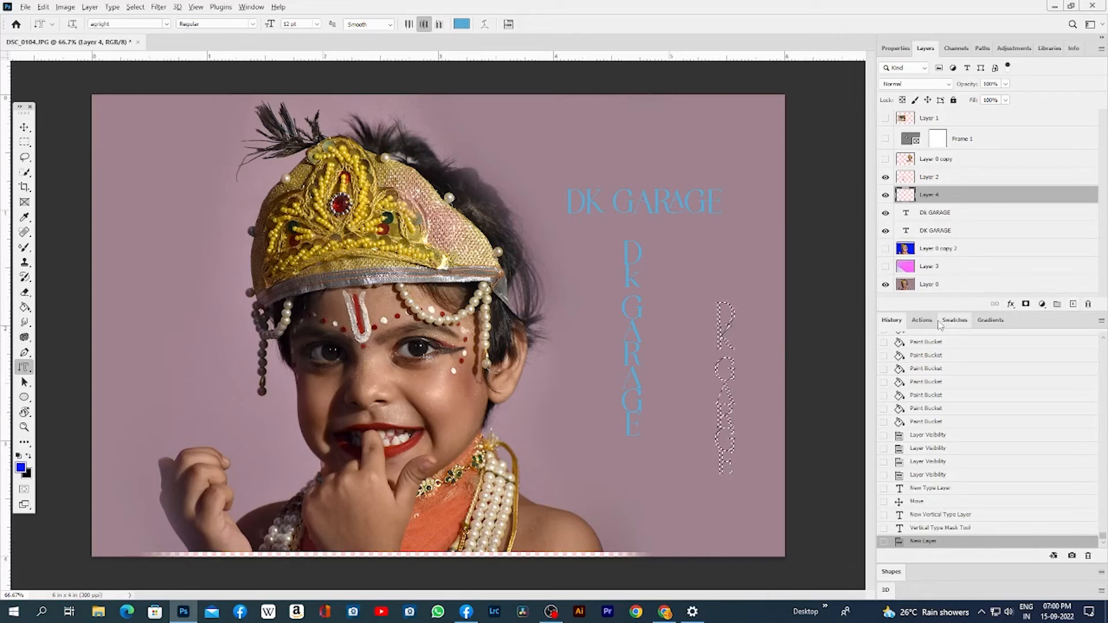
Try filling the type mask selection with the blue foreground colour, directly and with the Paint Bucket, undoing each fill
{"action": "key", "text": "alt+BackSpace"}
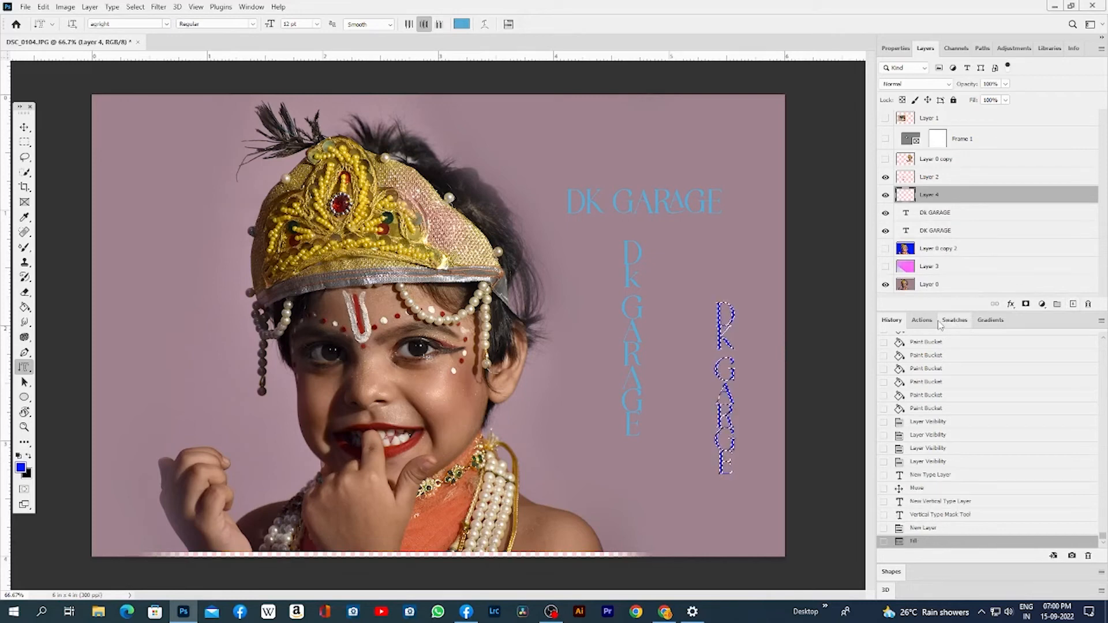
{"action": "key", "text": "ctrl+z"}
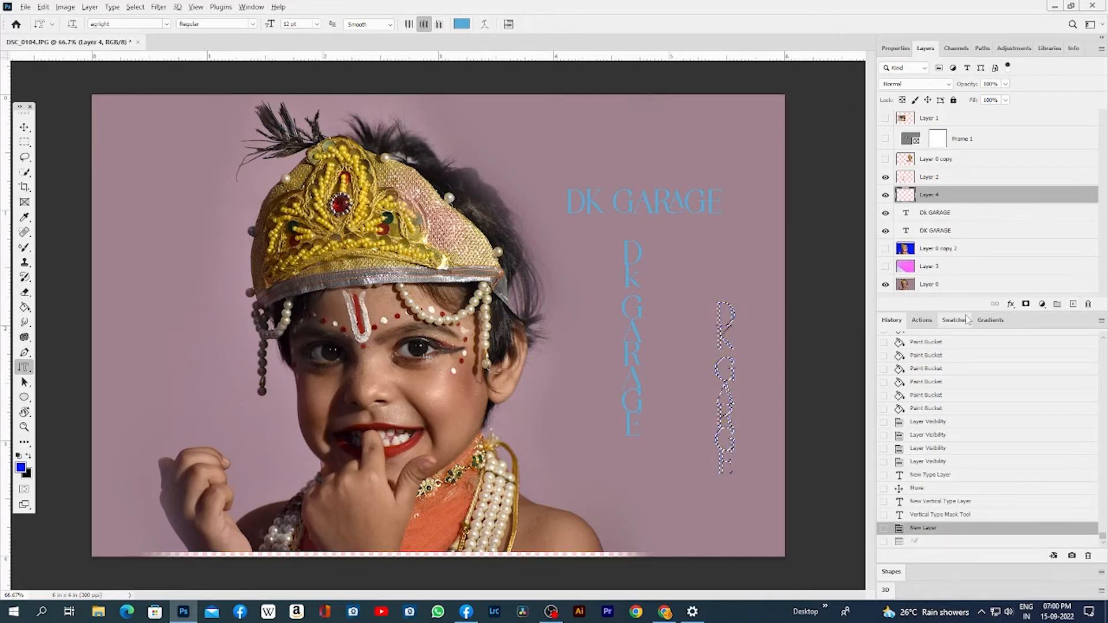
{"action": "left_click", "coordinate": [25, 308]}
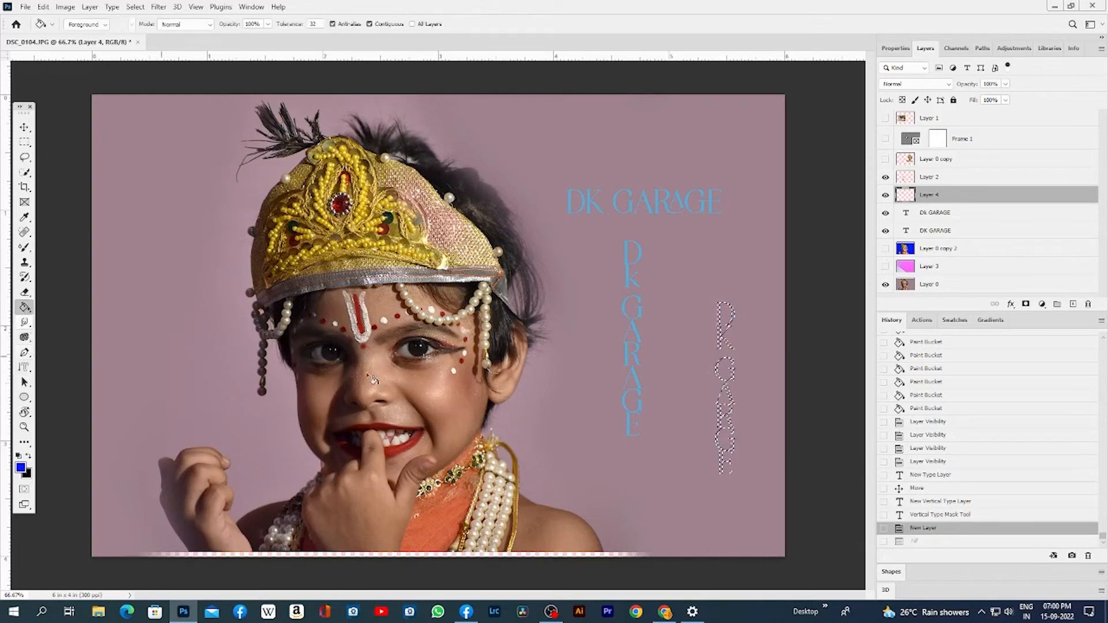
{"action": "left_click", "coordinate": [728, 341]}
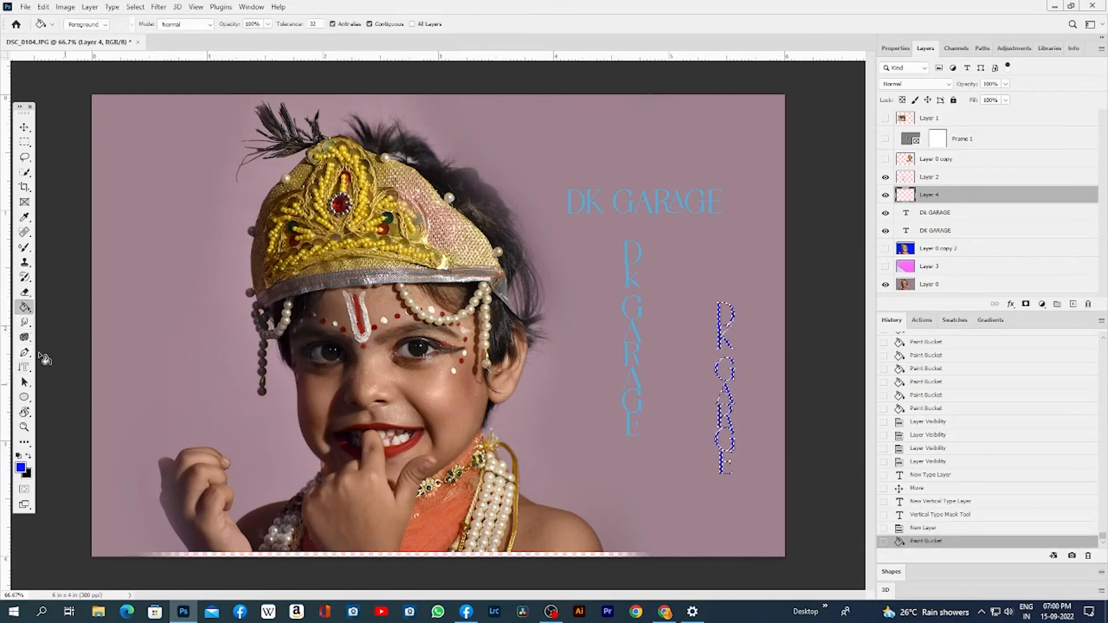
{"action": "key", "text": "ctrl+z"}
{"action": "right_click", "coordinate": [25, 308]}
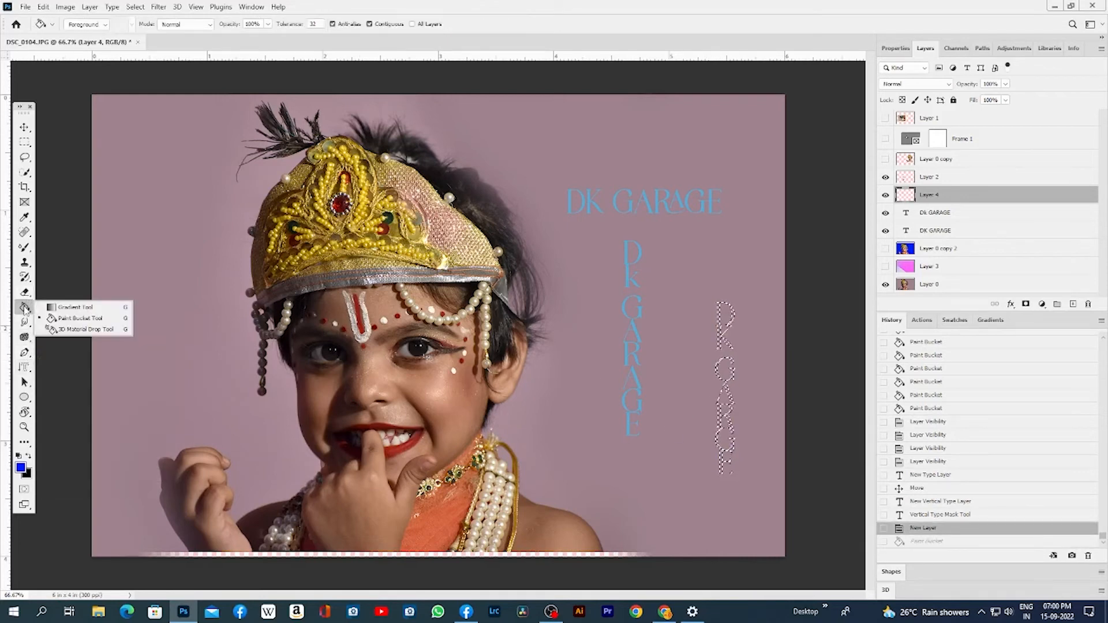
{"action": "left_click", "coordinate": [77, 318]}
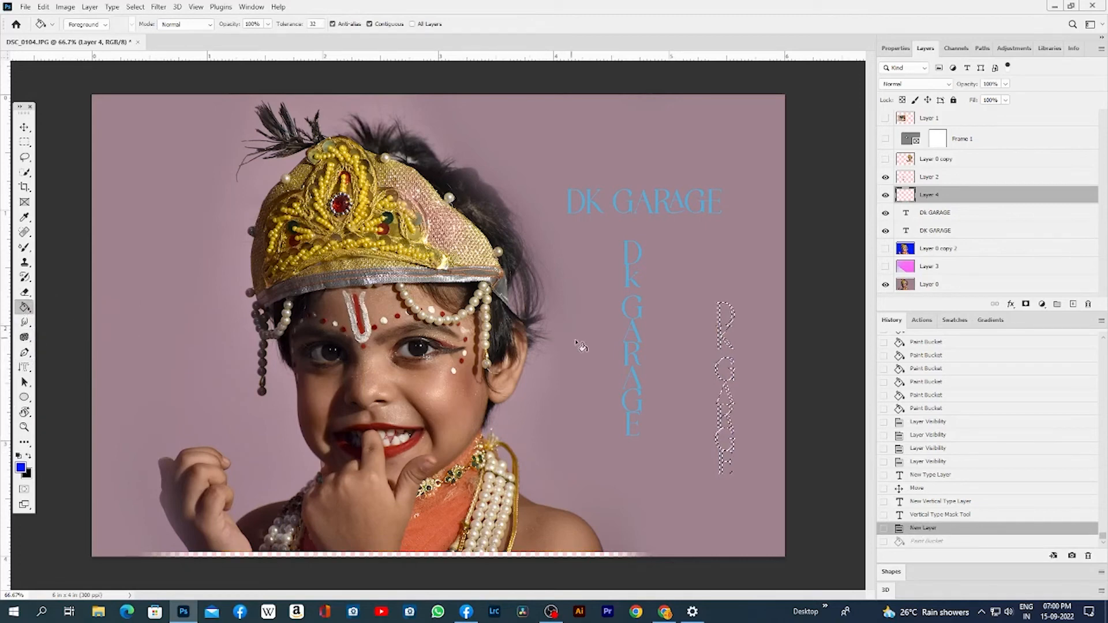
{"action": "left_click", "coordinate": [729, 344]}
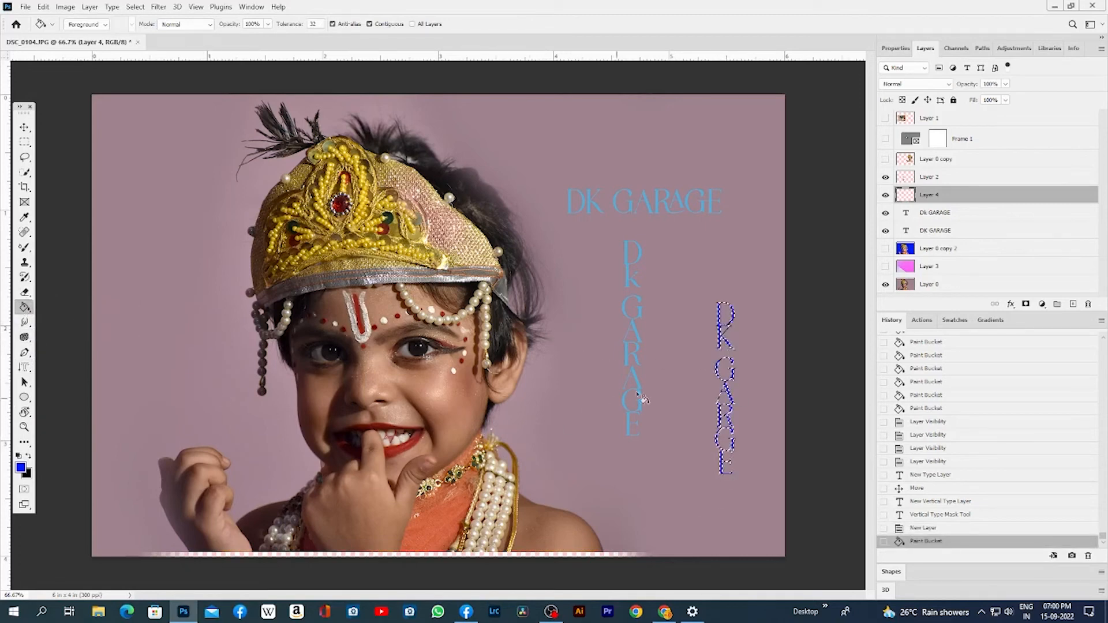
{"action": "key", "text": "ctrl+z"}
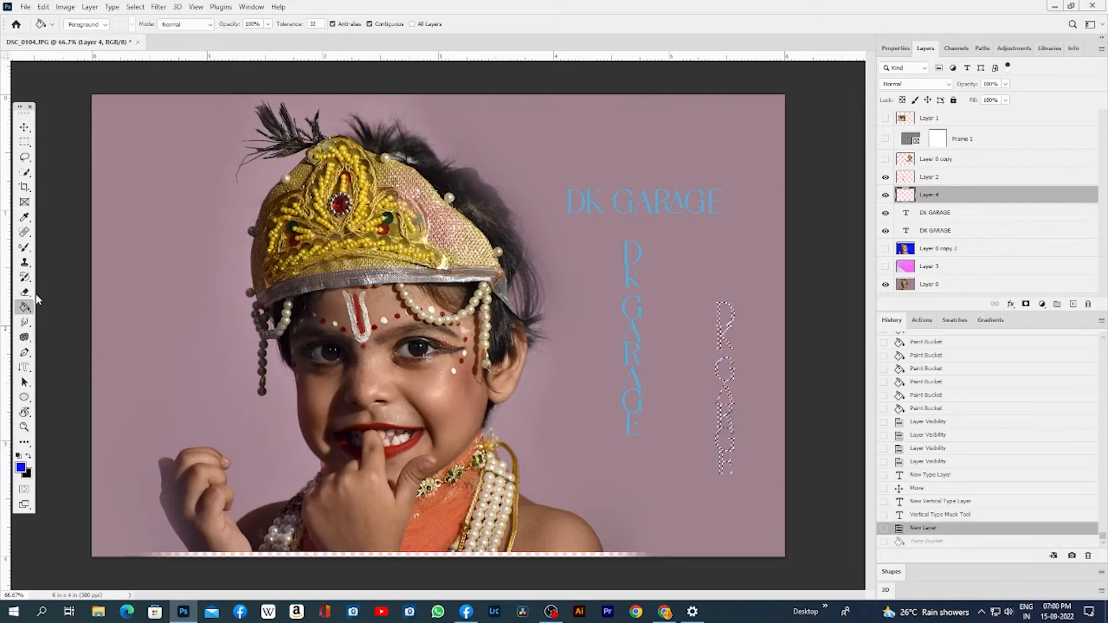
Fill the type mask selection on the new layer with the purple-pink diamond gradient, keeping the selection active
{"action": "left_click", "coordinate": [24, 292]}
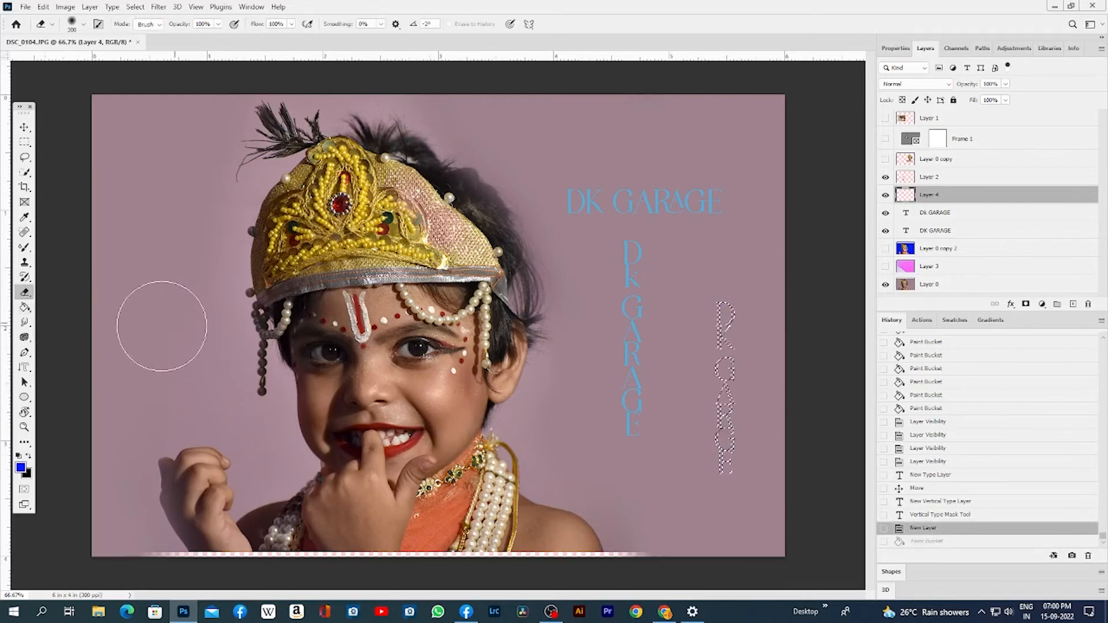
{"action": "right_click", "coordinate": [26, 307]}
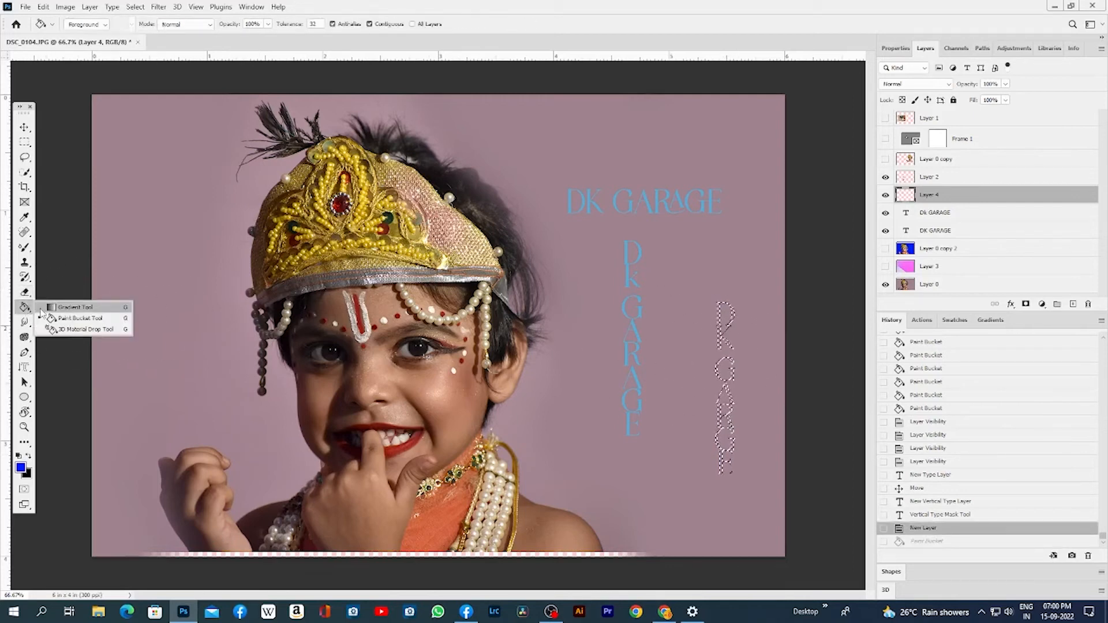
{"action": "left_click", "coordinate": [58, 308]}
{"action": "left_click_drag", "start_coordinate": [714, 392], "coordinate": [725, 470]}
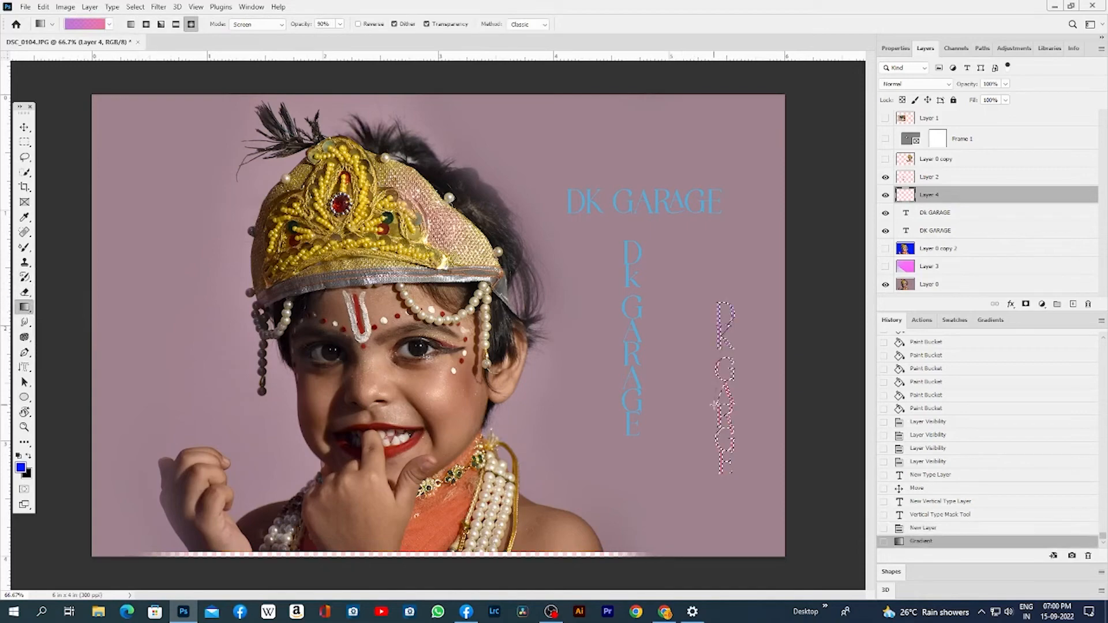
{"action": "key", "text": "ctrl+d"}
{"action": "key", "text": "z"}
{"action": "mouse_move", "coordinate": [738, 379]}
{"action": "left_mouse_down"}
{"action": "mouse_move", "coordinate": [764, 413]}
{"action": "mouse_move", "coordinate": [734, 387]}
{"action": "left_mouse_up"}
{"action": "key", "text": "ctrl+z"}
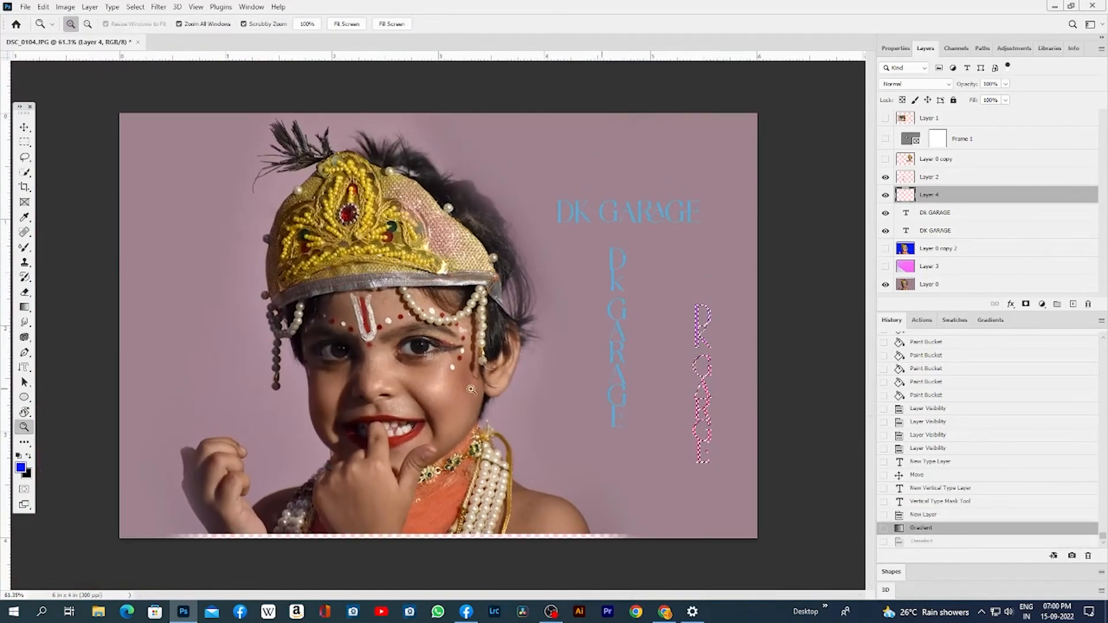
Apply the gradient along the selected letters again in diamond style and once more in angle style, and deselect the text
{"action": "left_click", "coordinate": [24, 309]}
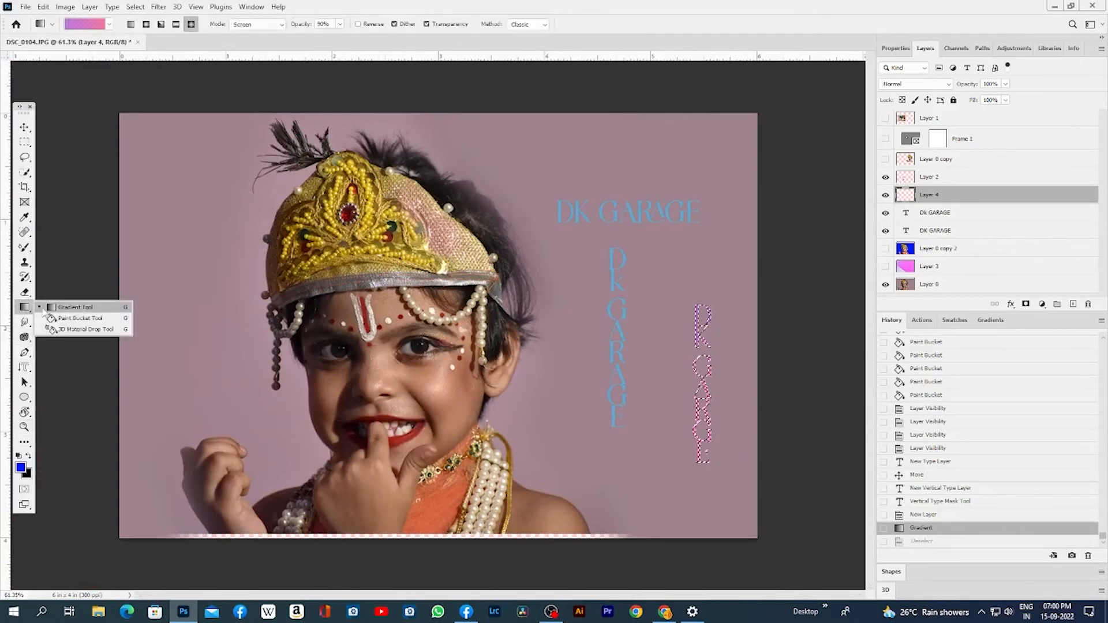
{"action": "key", "text": "ctrl+d"}
{"action": "key", "text": "ctrl+z"}
{"action": "left_click_drag", "start_coordinate": [715, 340], "coordinate": [687, 466]}
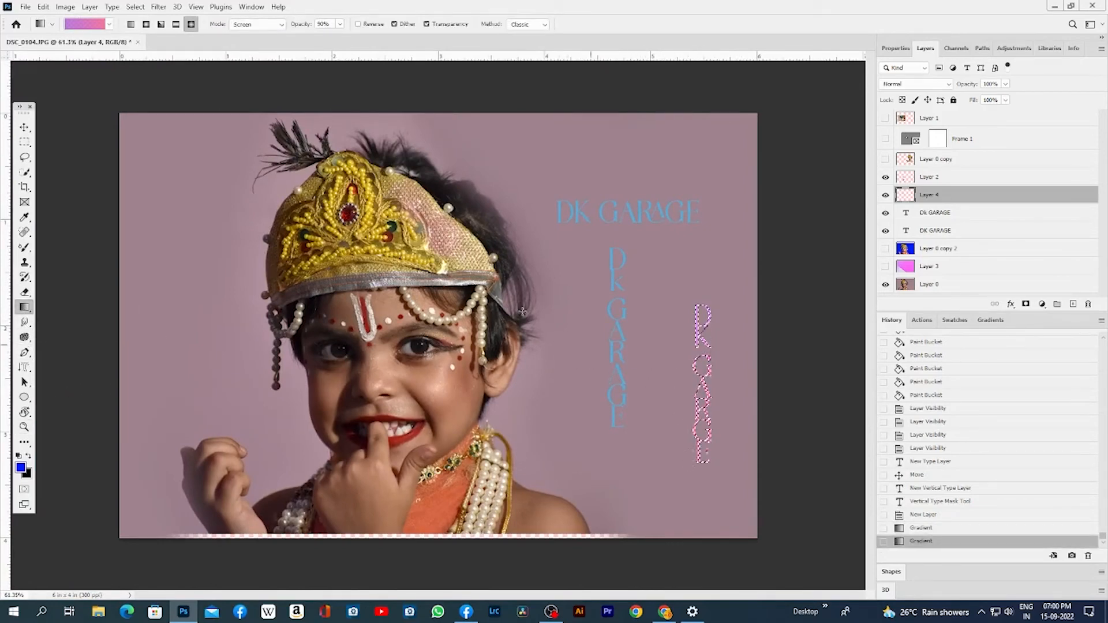
{"action": "left_click", "coordinate": [161, 24]}
{"action": "left_click_drag", "start_coordinate": [708, 280], "coordinate": [687, 465]}
{"action": "key", "text": "ctrl+d"}
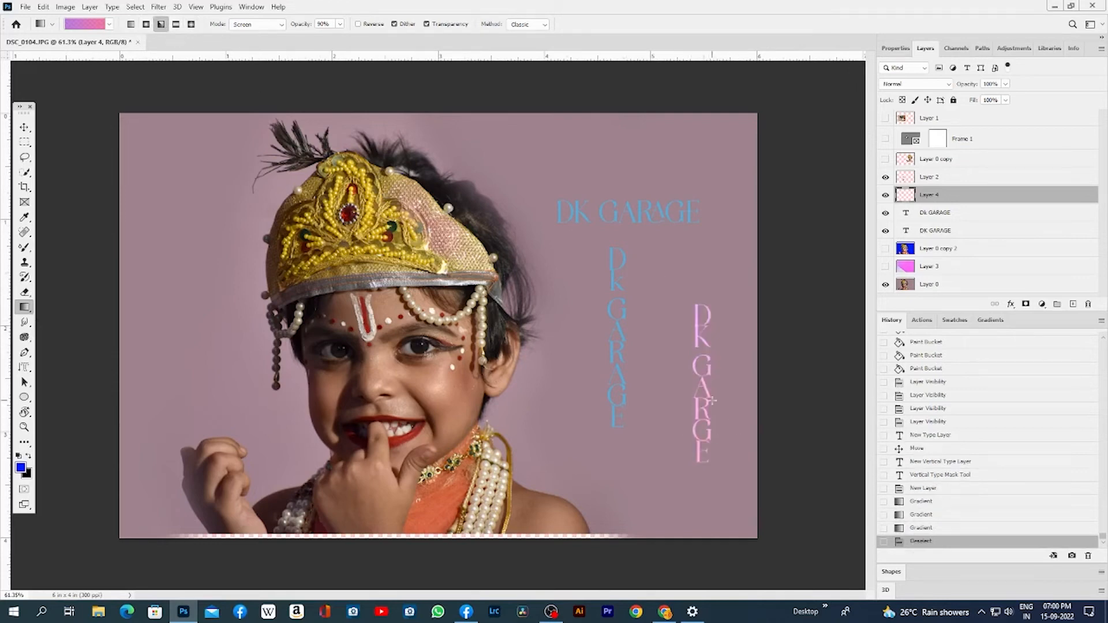
{"action": "key", "text": "z"}
{"action": "left_click_drag", "start_coordinate": [687, 419], "coordinate": [692, 459]}
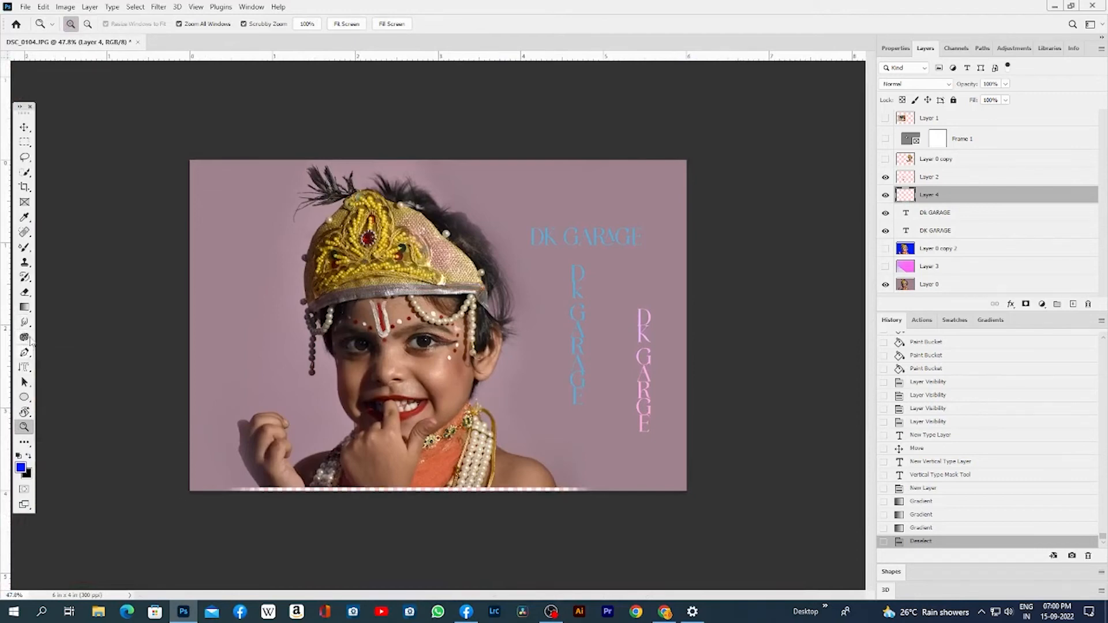
Review the Smudge, Sponge, Pen and Type tool groups, choosing the Convert Point and Vertical Type Mask tools in their groups
{"action": "left_click", "coordinate": [26, 324]}
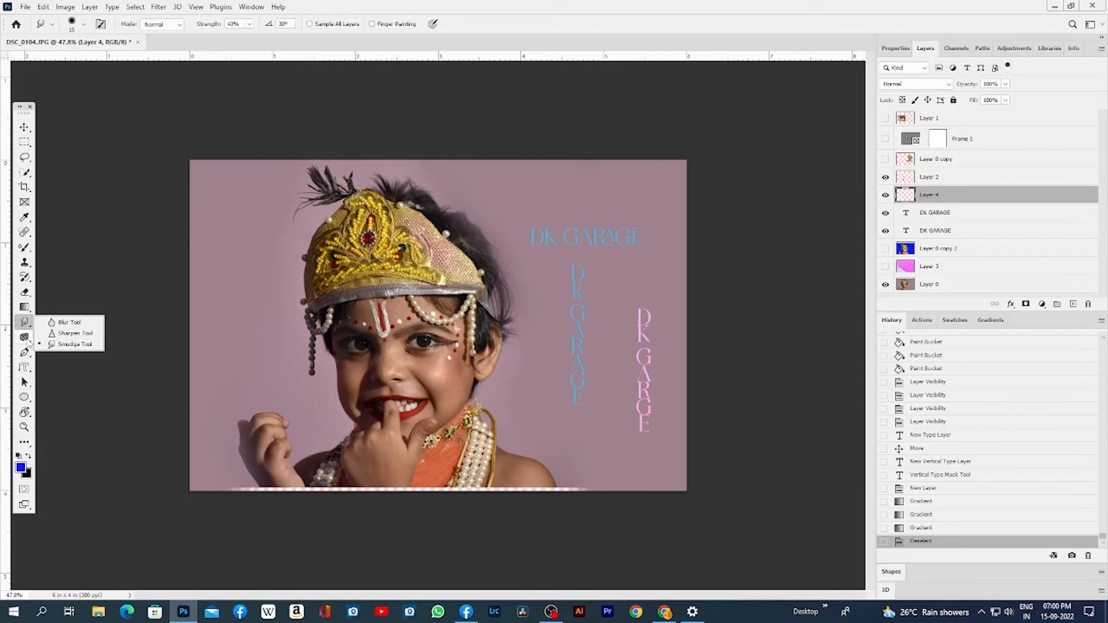
{"action": "left_click", "coordinate": [26, 341]}
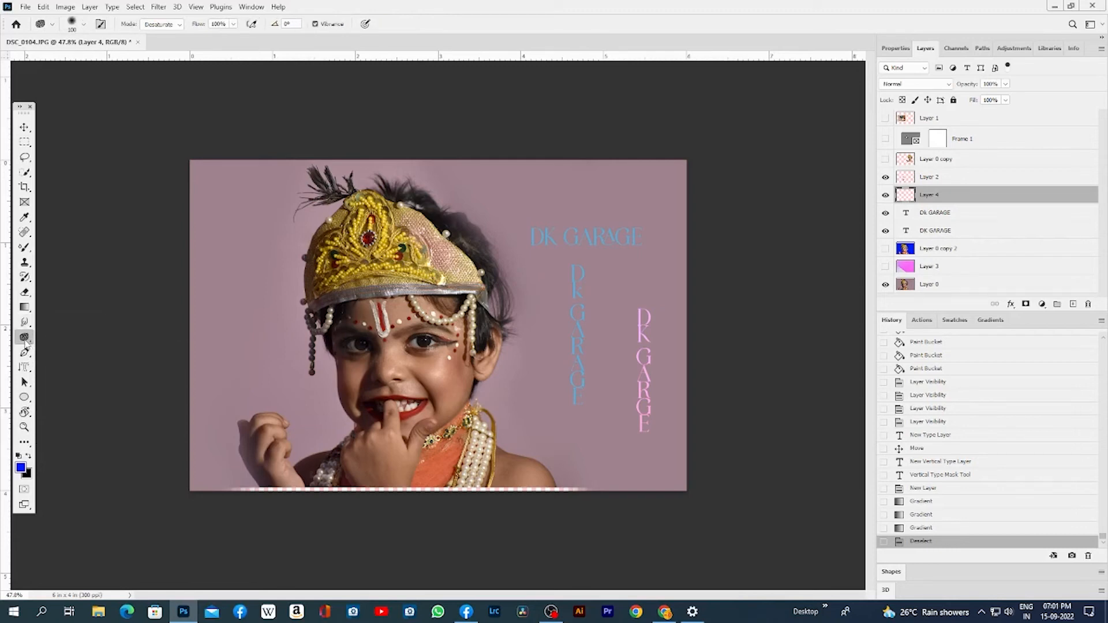
{"action": "left_click", "coordinate": [24, 338]}
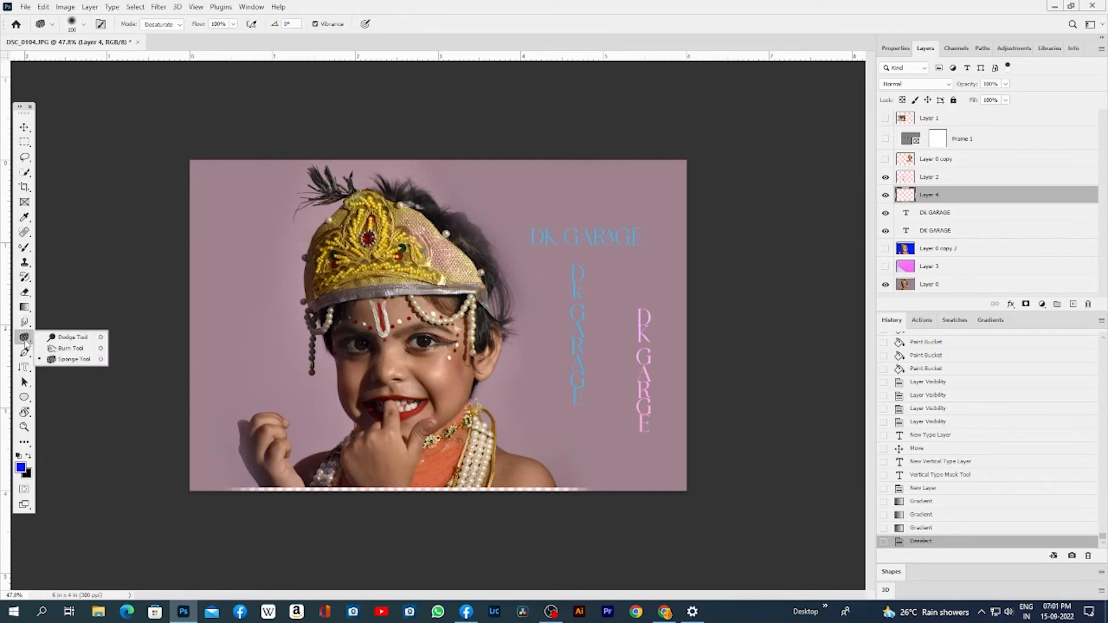
{"action": "left_click", "coordinate": [70, 358]}
{"action": "left_click", "coordinate": [25, 353]}
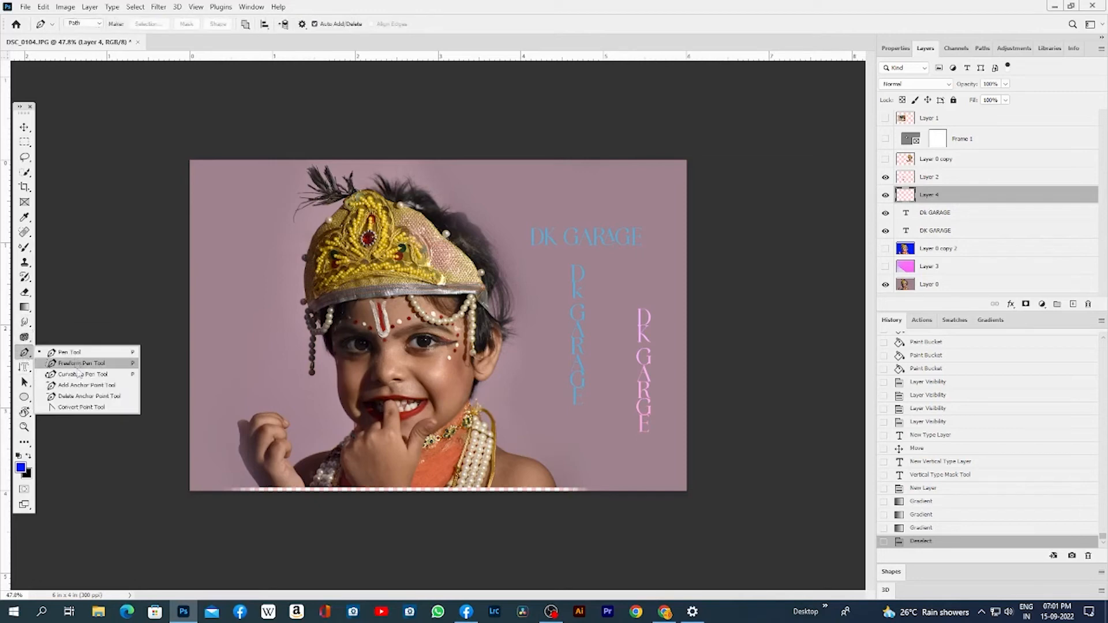
{"action": "left_click", "coordinate": [63, 411]}
{"action": "left_click", "coordinate": [24, 367]}
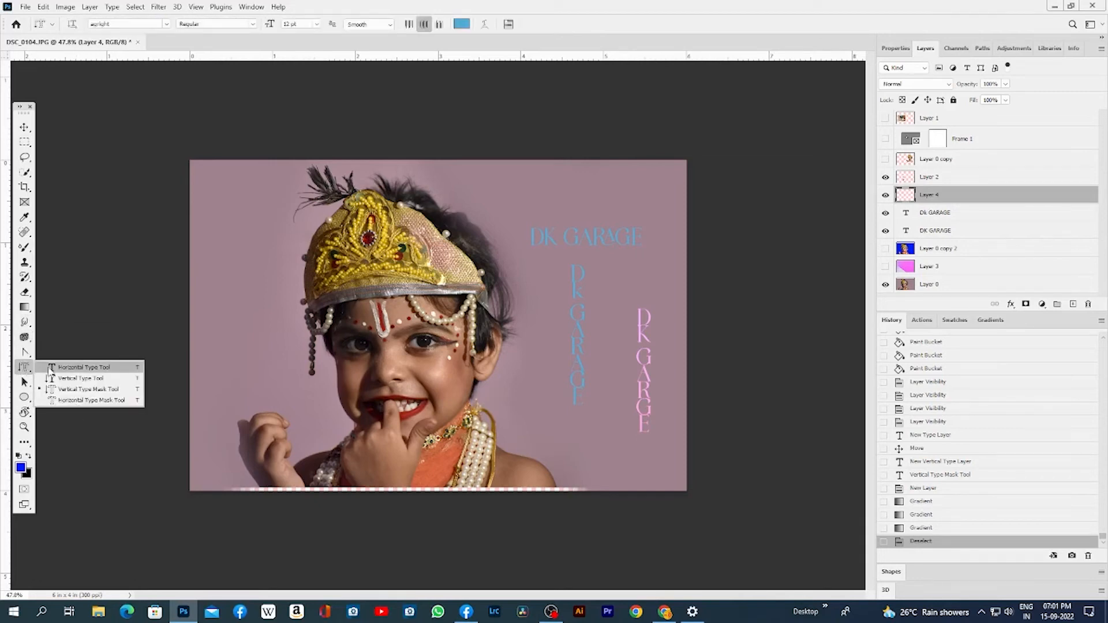
{"action": "left_click", "coordinate": [84, 389]}
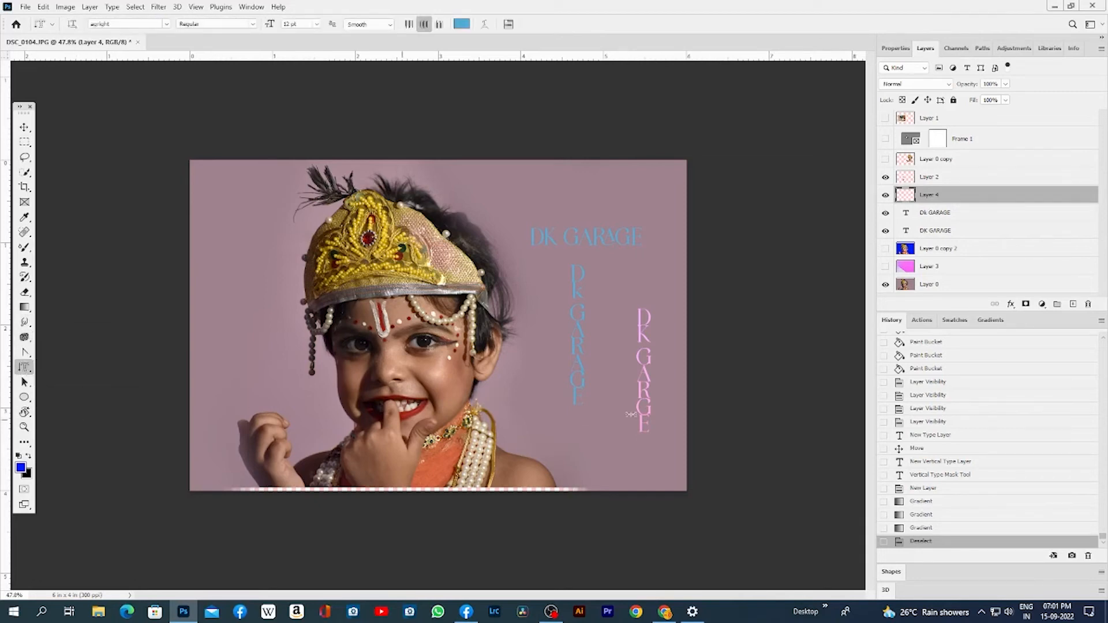
Activate the Path Selection tool and load the pink vertical lettering on Layer 4 as a selection
{"action": "left_click", "coordinate": [26, 384]}
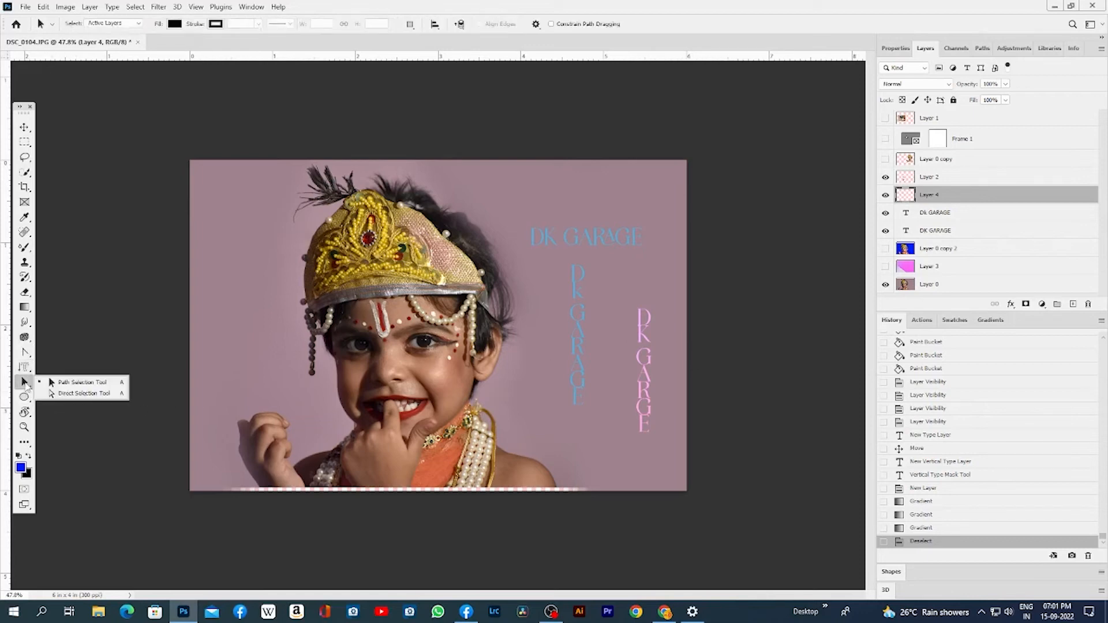
{"action": "left_click", "coordinate": [82, 382]}
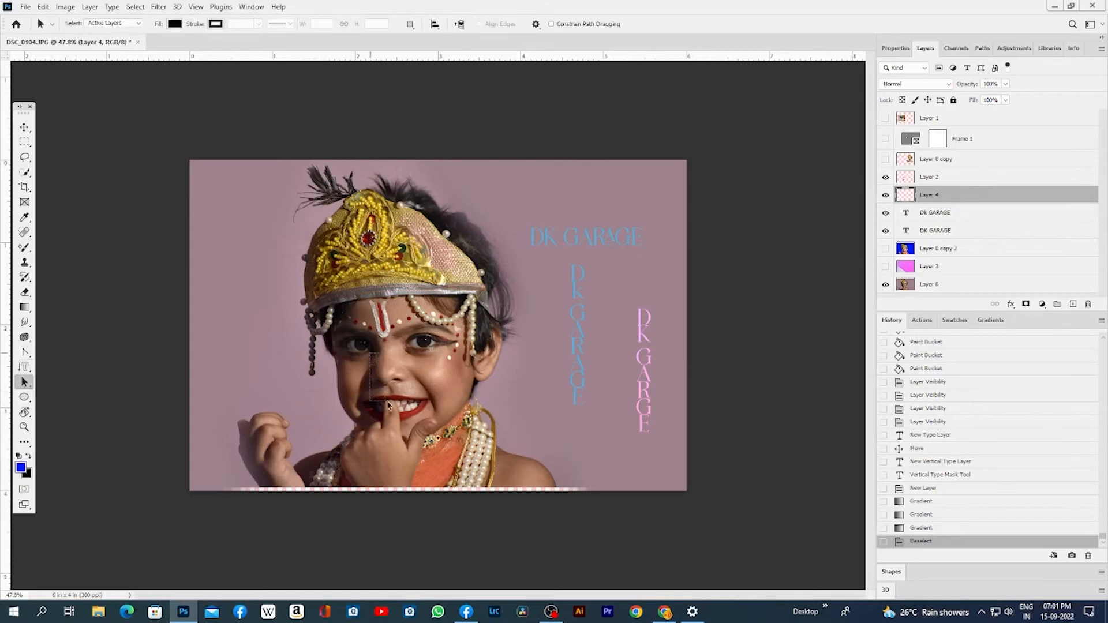
{"action": "left_click", "coordinate": [24, 388]}
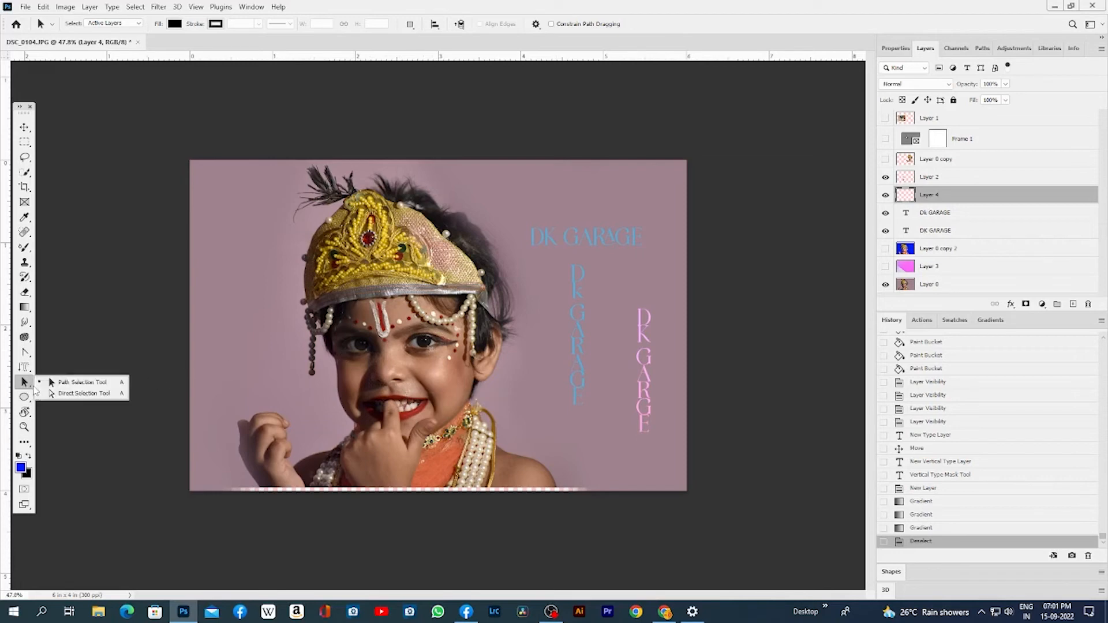
{"action": "left_click", "coordinate": [78, 383]}
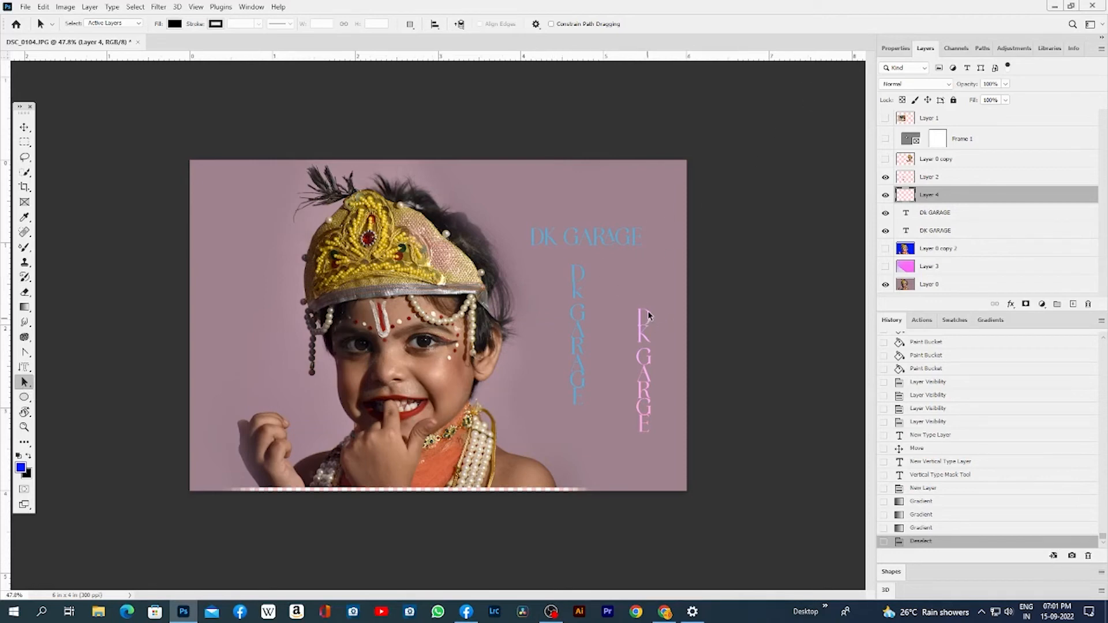
{"action": "left_click", "coordinate": [901, 196], "text": "ctrl"}
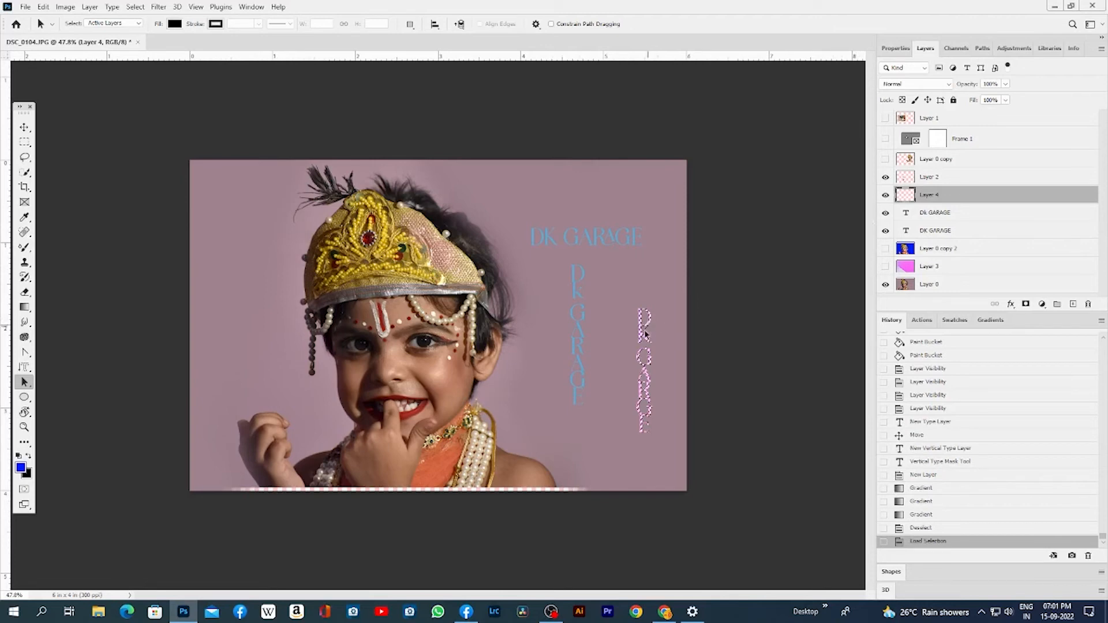
Add a new empty path and convert the selection of the vertical pink lettering into a work path
{"action": "left_click", "coordinate": [982, 48]}
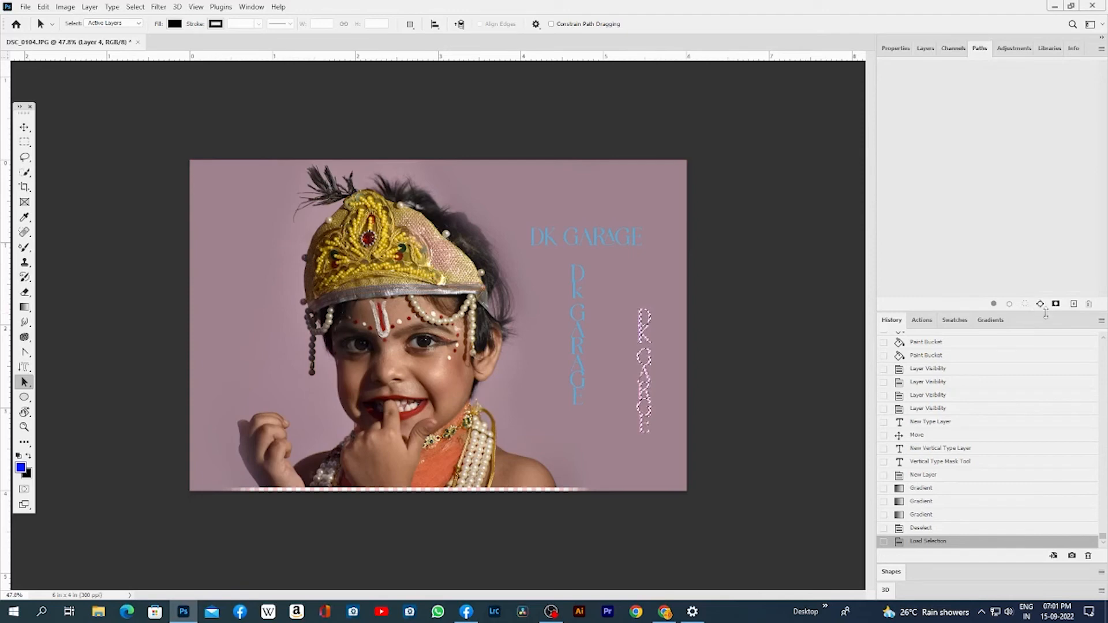
{"action": "left_click", "coordinate": [1073, 303]}
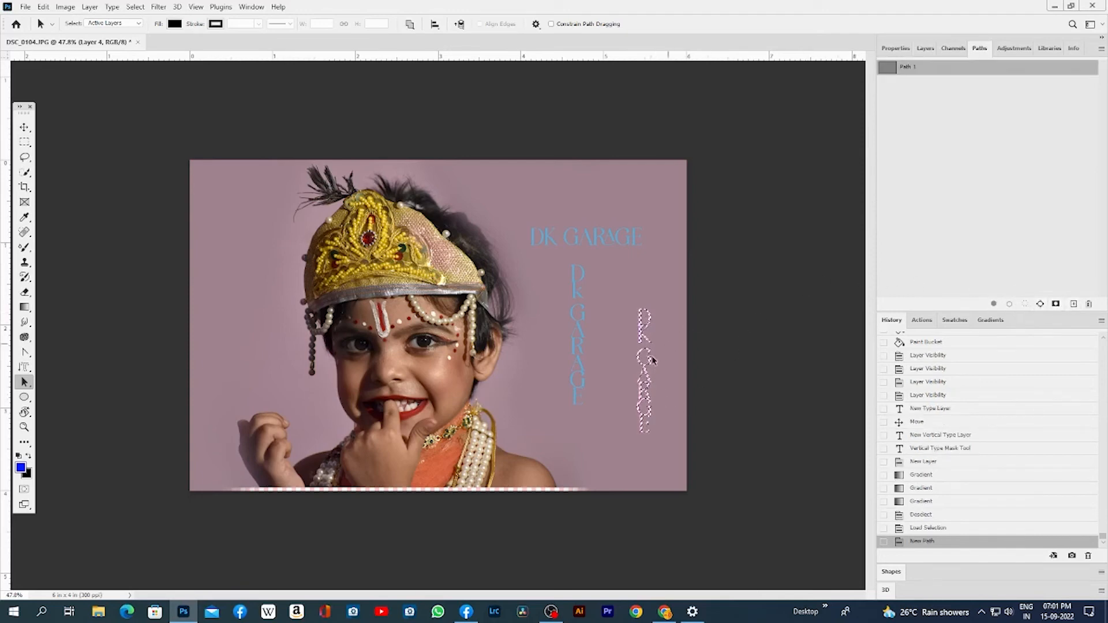
{"action": "left_click_drag", "start_coordinate": [652, 359], "coordinate": [643, 350]}
{"action": "left_click", "coordinate": [1039, 304]}
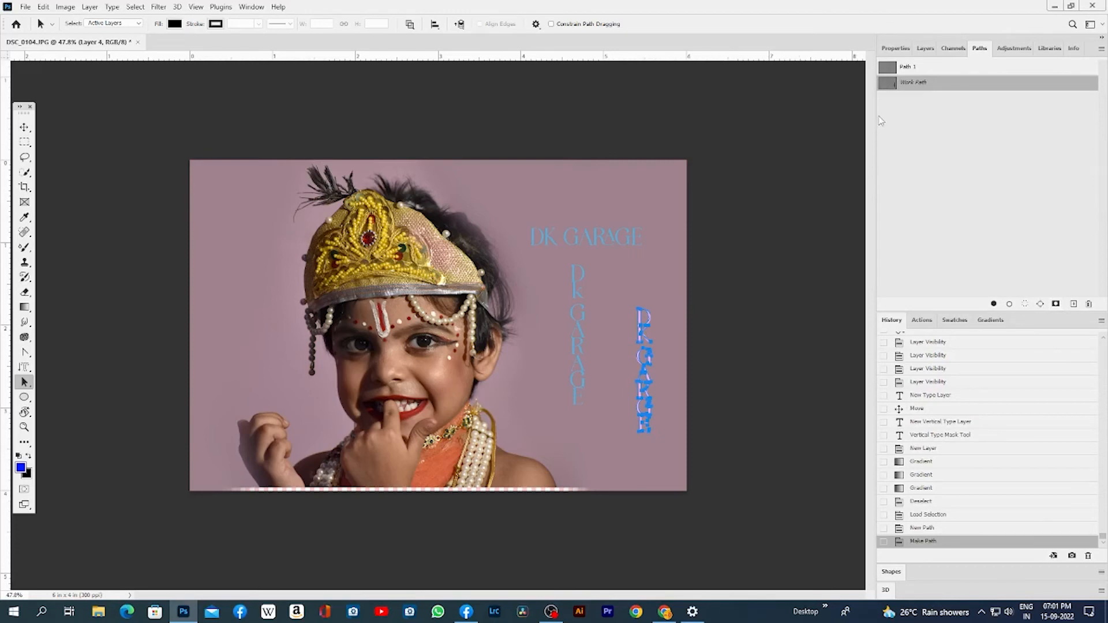
Move the pink lettering away from its path outline, close to the blue vertical text, and hide Layer 4
{"action": "key", "text": "v"}
{"action": "left_click_drag", "start_coordinate": [646, 371], "coordinate": [602, 371]}
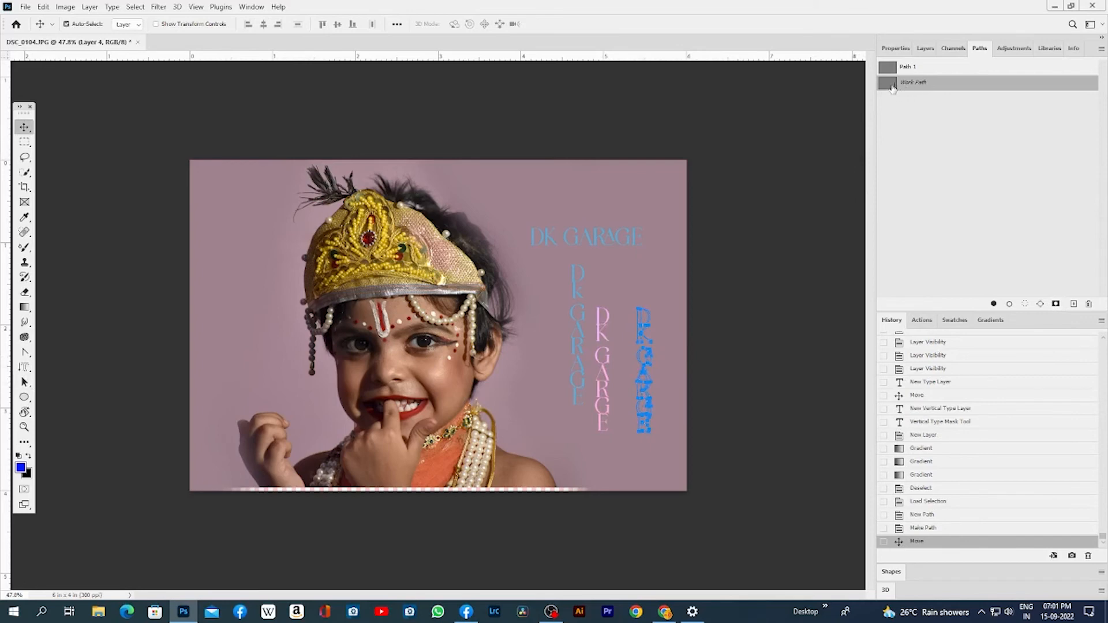
{"action": "left_click_drag", "start_coordinate": [603, 336], "coordinate": [603, 312]}
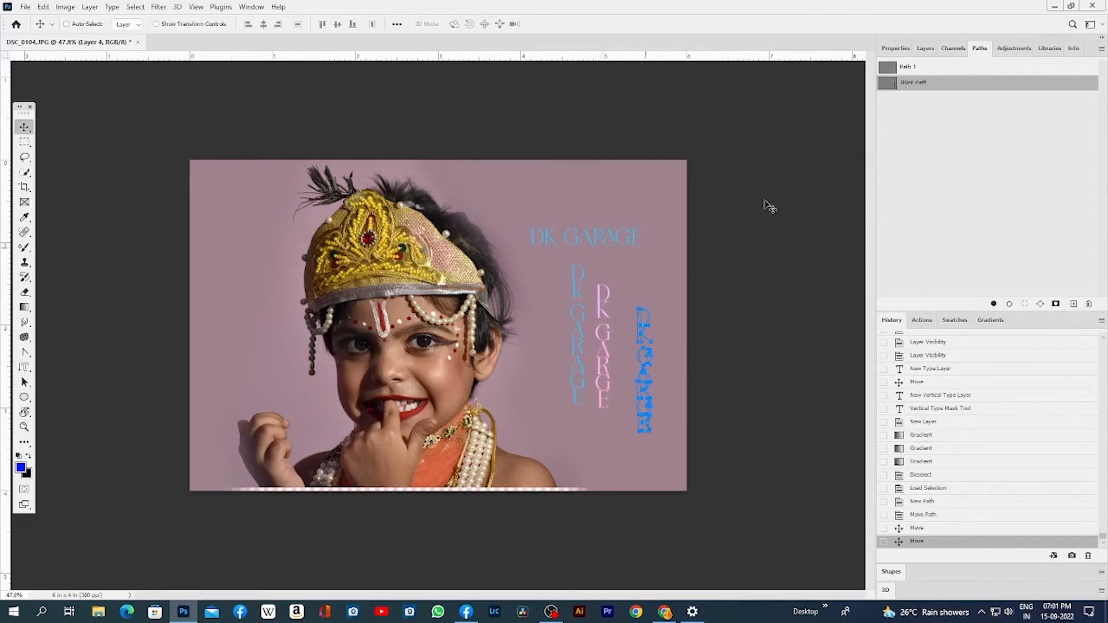
{"action": "left_click", "coordinate": [925, 48]}
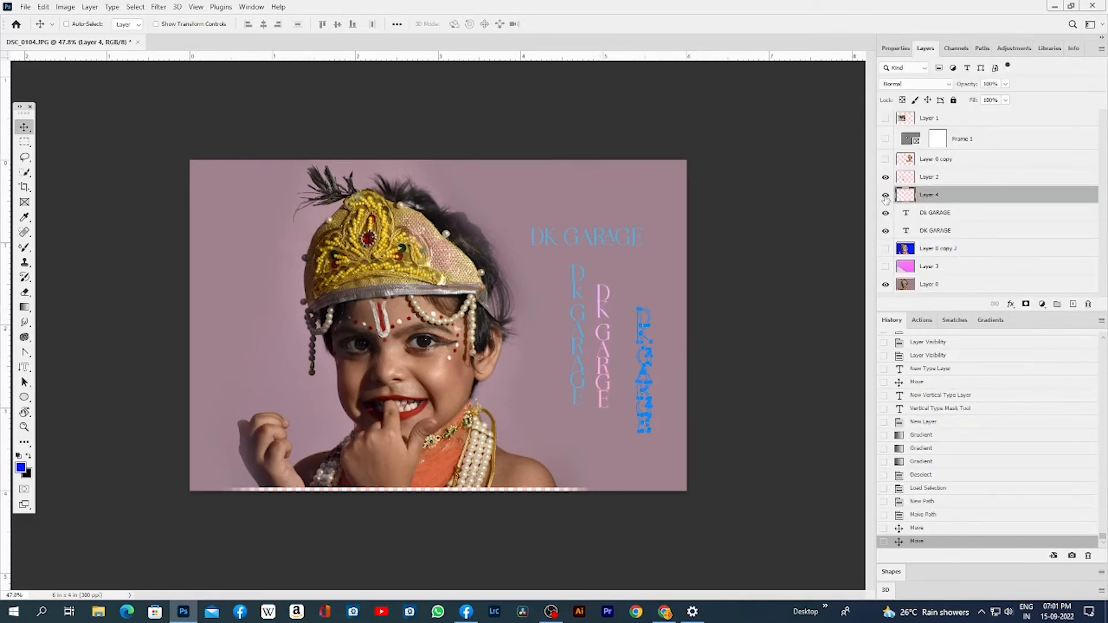
{"action": "left_click", "coordinate": [885, 196]}
{"action": "key", "text": "z"}
{"action": "left_click_drag", "start_coordinate": [663, 375], "coordinate": [568, 422]}
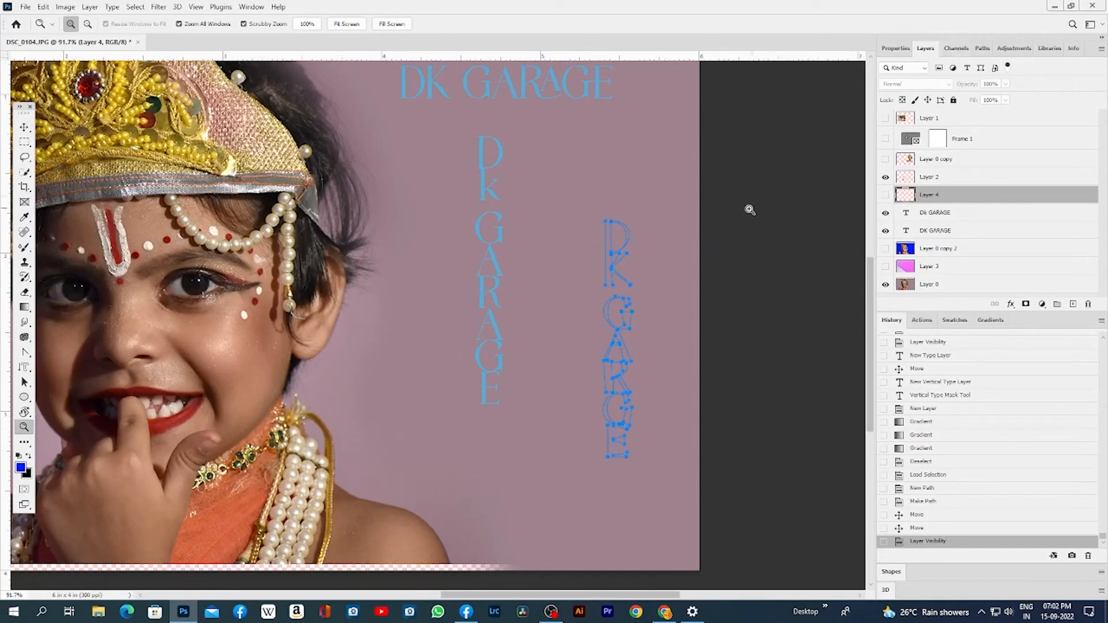
Convert the lettering path to a selection, deselect it, and add a new layer above Layer 4
{"action": "key", "text": "ctrl+Return"}
{"action": "key", "text": "ctrl+d"}
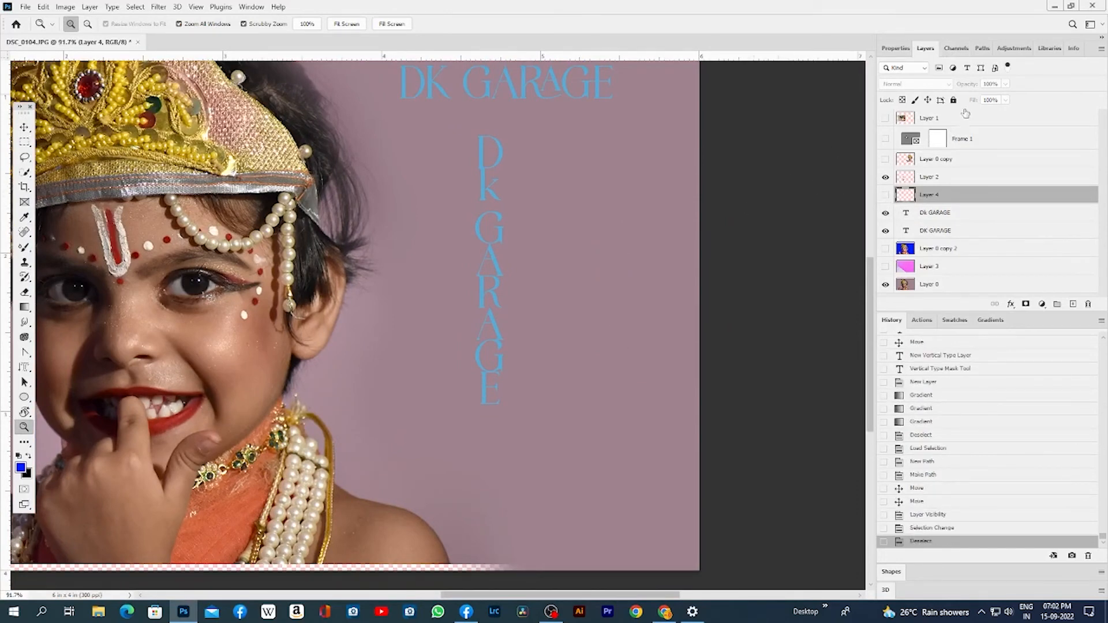
{"action": "left_click", "coordinate": [1072, 304]}
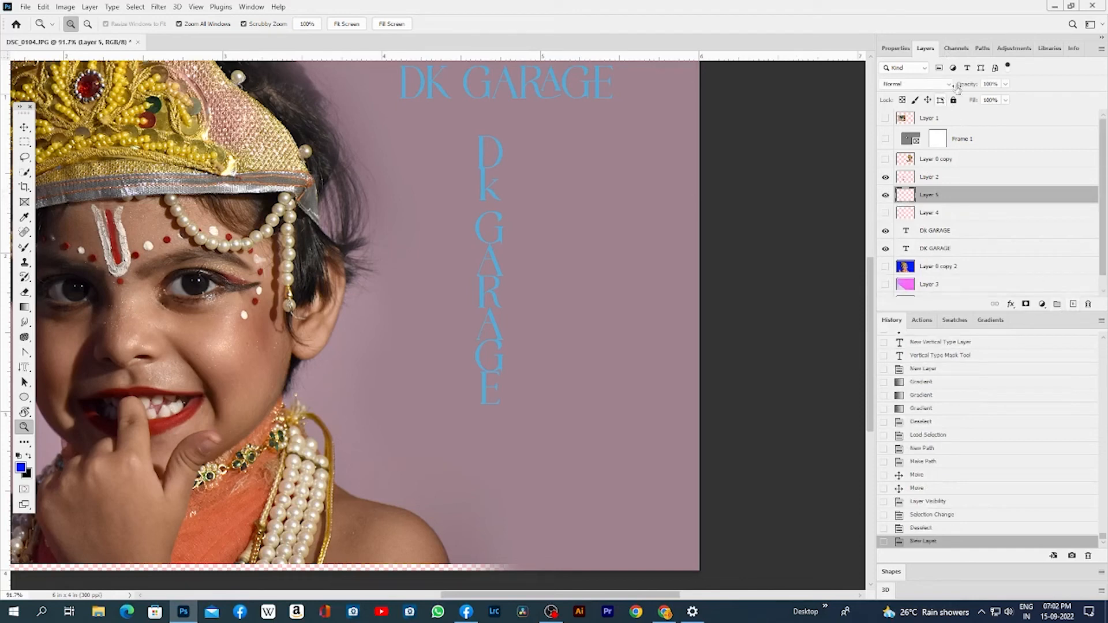
Load the work path as a selection, deselect it, and display the work path's outline on the image
{"action": "left_click", "coordinate": [980, 48]}
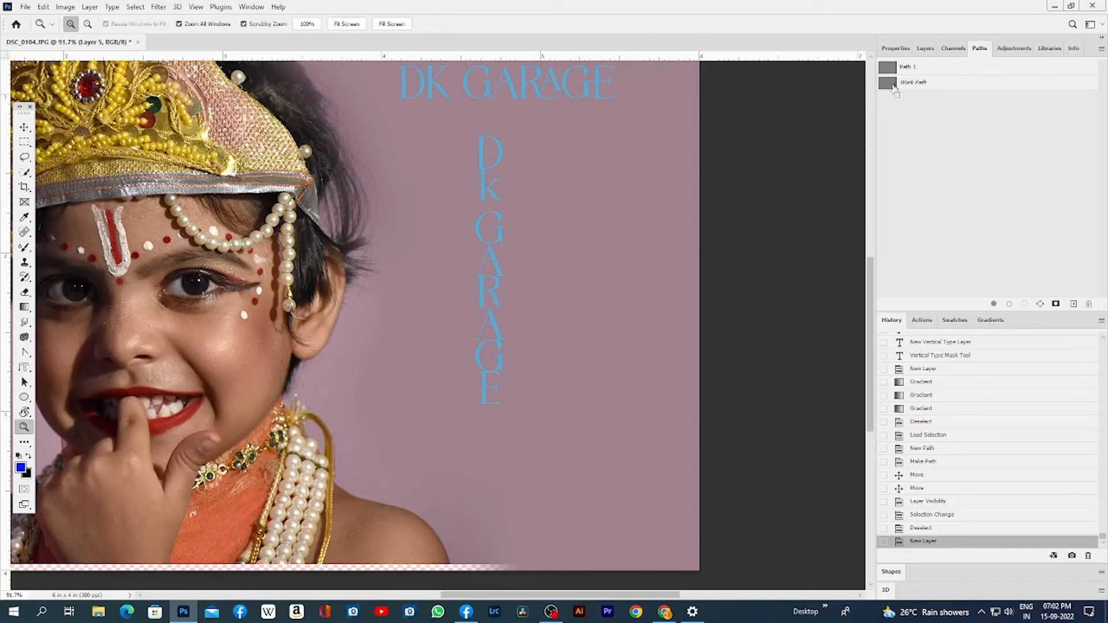
{"action": "left_click", "coordinate": [894, 86], "text": "ctrl"}
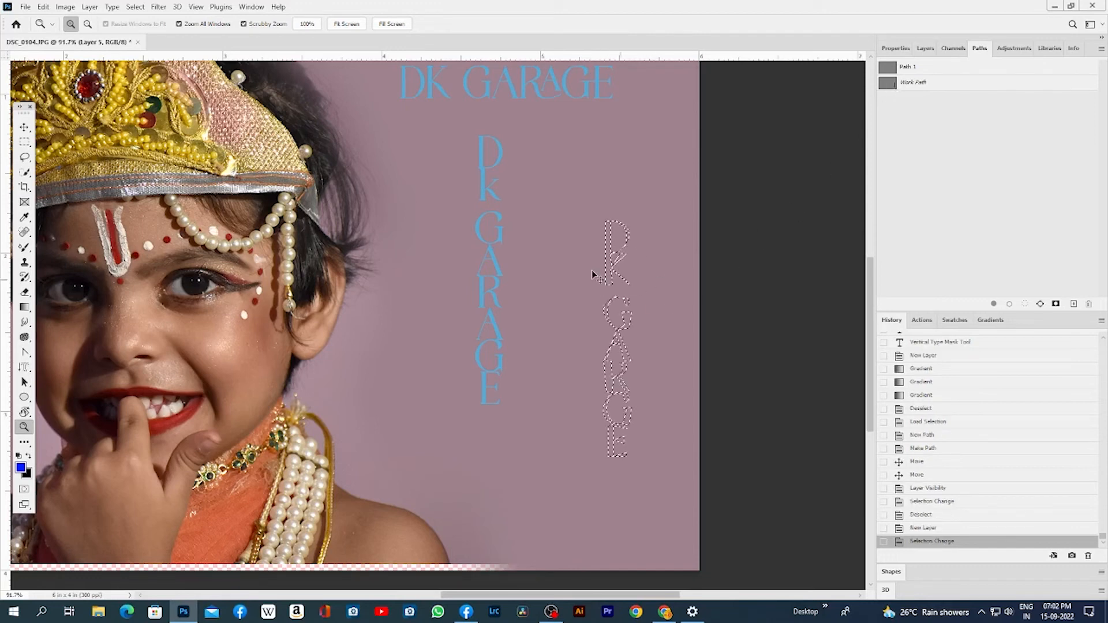
{"action": "key", "text": "ctrl+d"}
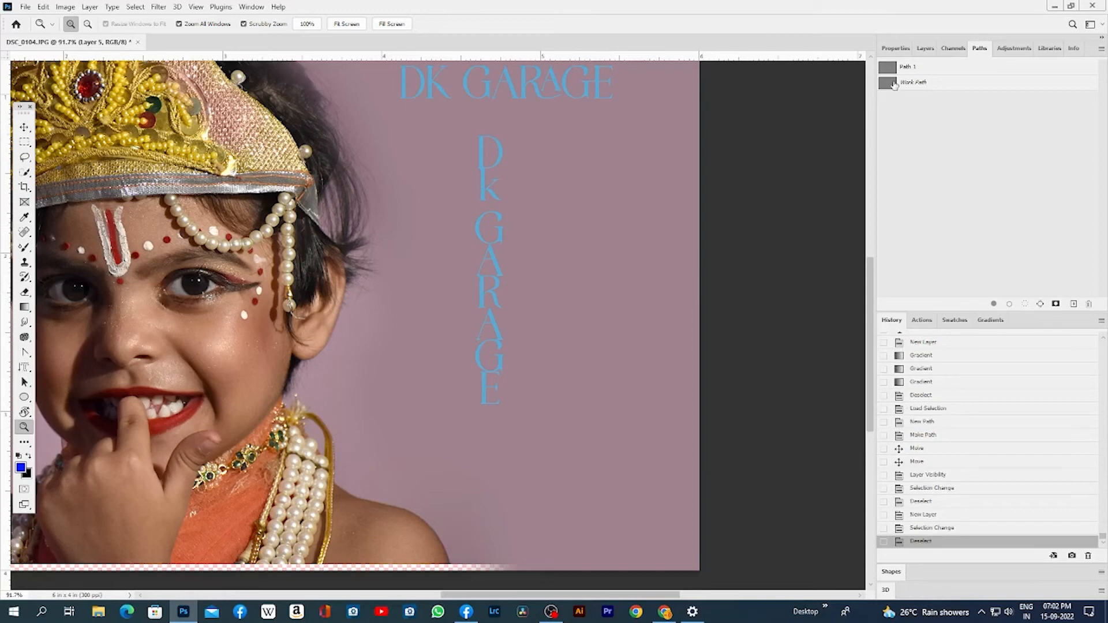
{"action": "left_click", "coordinate": [895, 86]}
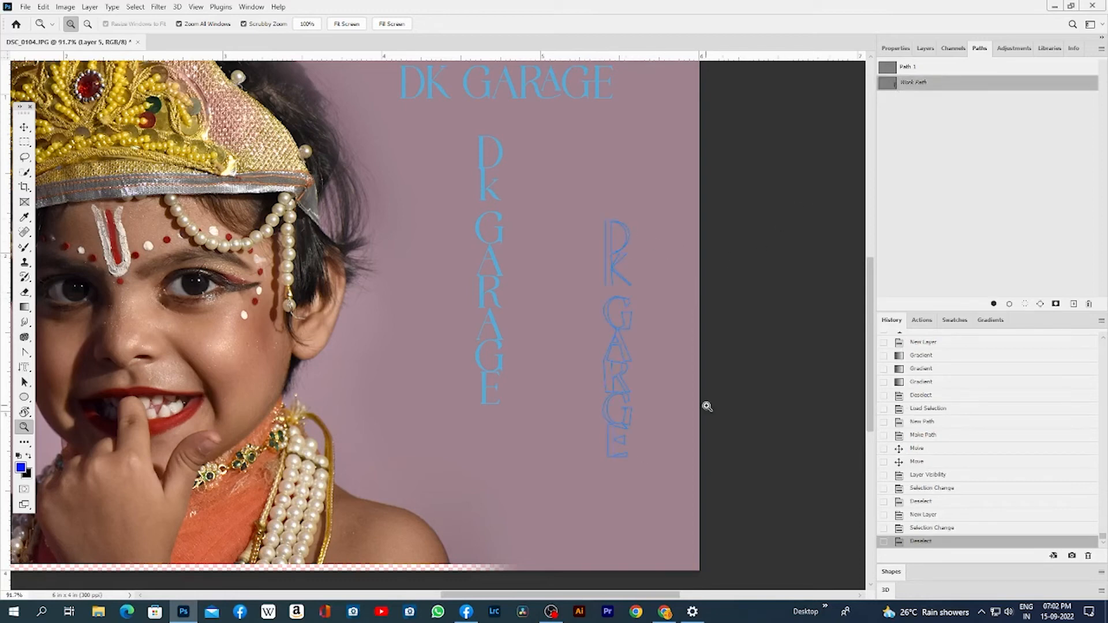
Drag several letters of the work path apart with the Path Selection tool, placing them around the blue vertical text
{"action": "key", "text": "ctrl+minus"}
{"action": "key", "text": "ctrl+minus"}
{"action": "key", "text": "ctrl+minus"}
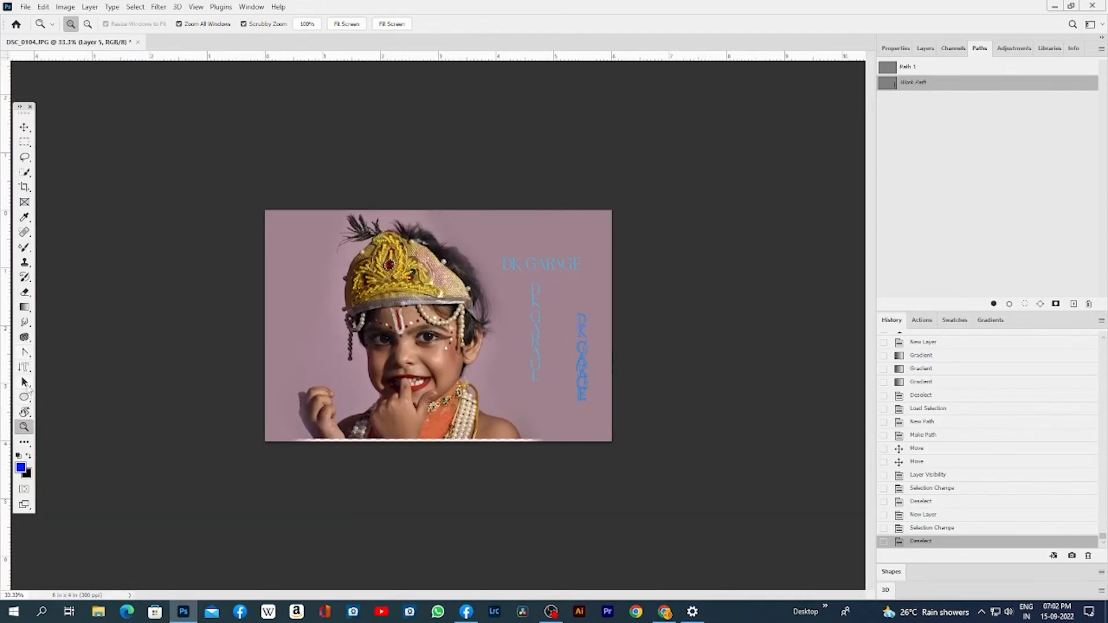
{"action": "left_click", "coordinate": [25, 383]}
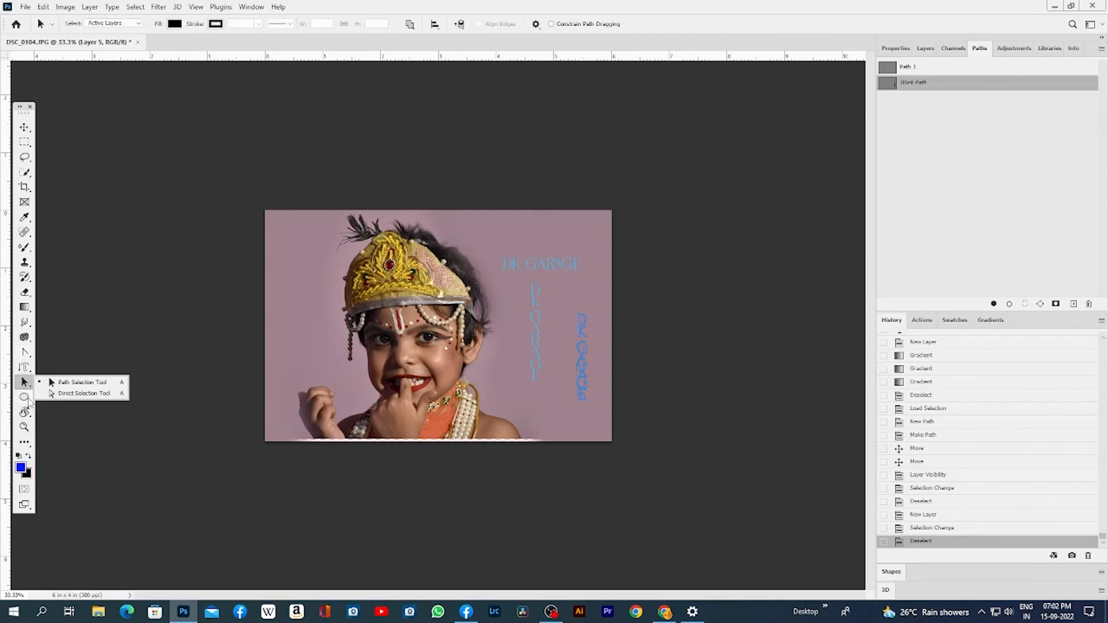
{"action": "left_click_drag", "start_coordinate": [582, 347], "coordinate": [516, 345]}
{"action": "left_click_drag", "start_coordinate": [583, 325], "coordinate": [555, 351]}
{"action": "left_click_drag", "start_coordinate": [580, 389], "coordinate": [546, 389]}
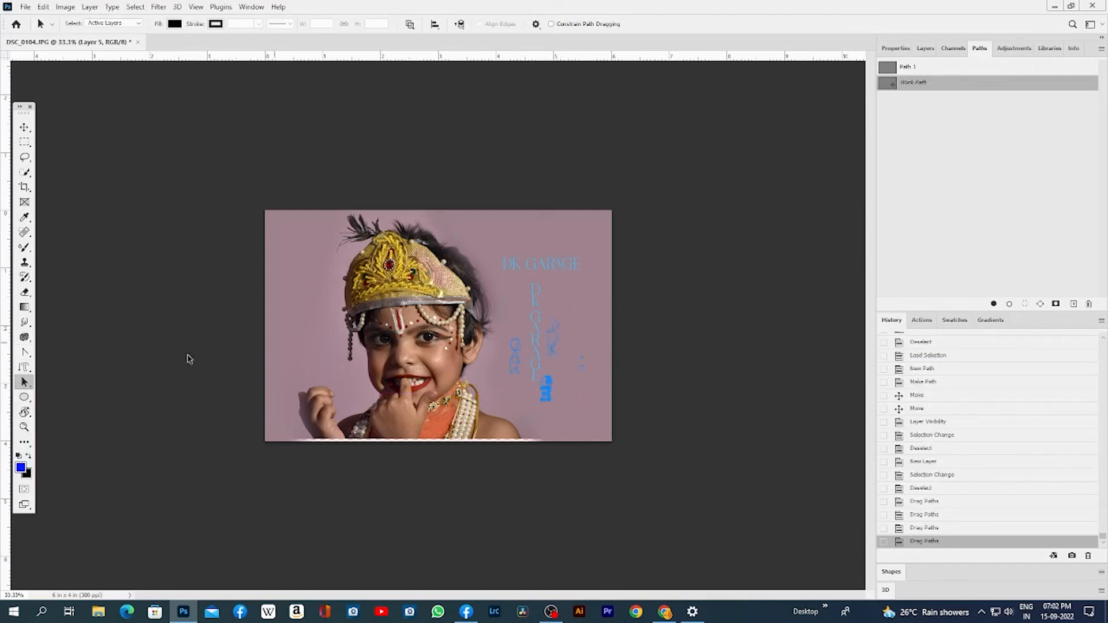
Draw an ellipse shape about 1.67 by 1.76 in over the blue vertical text beside the child
{"action": "left_click", "coordinate": [25, 398]}
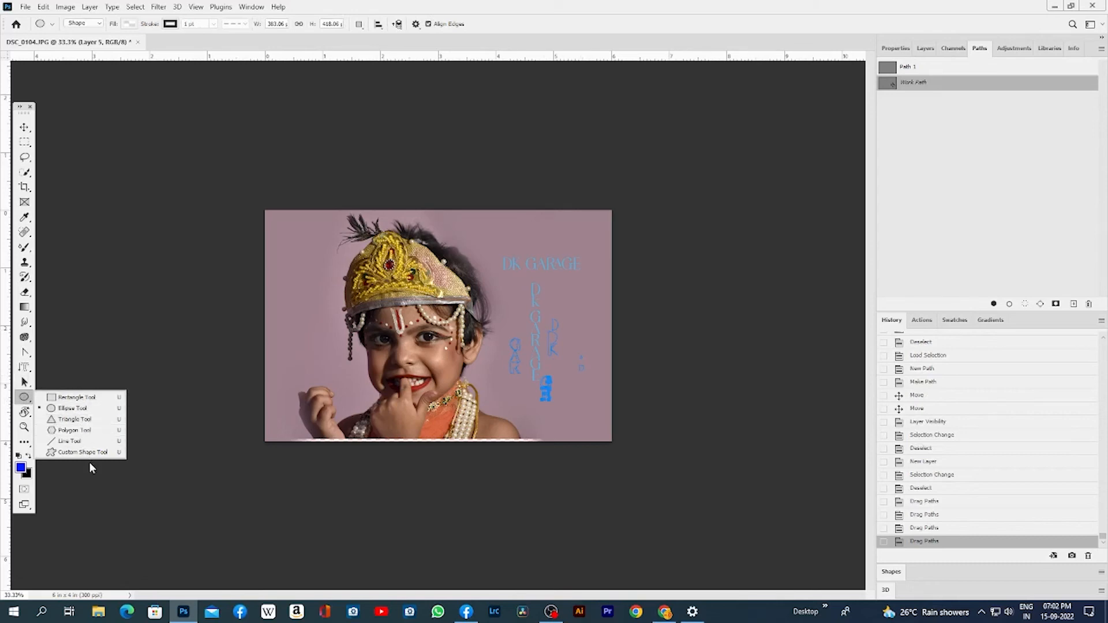
{"action": "left_click", "coordinate": [81, 408]}
{"action": "left_click_drag", "start_coordinate": [504, 266], "coordinate": [600, 366]}
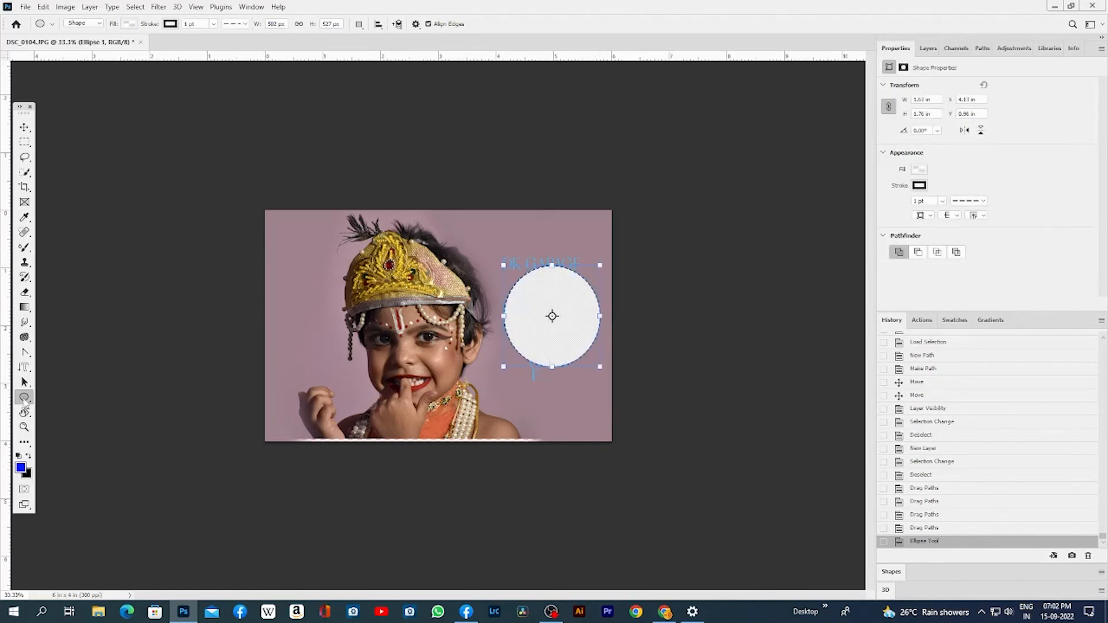
Draw a triangle shape about 0.96 by 1.19 in on the empty background opposite the ellipse
{"action": "right_click", "coordinate": [24, 398]}
{"action": "left_click", "coordinate": [81, 421]}
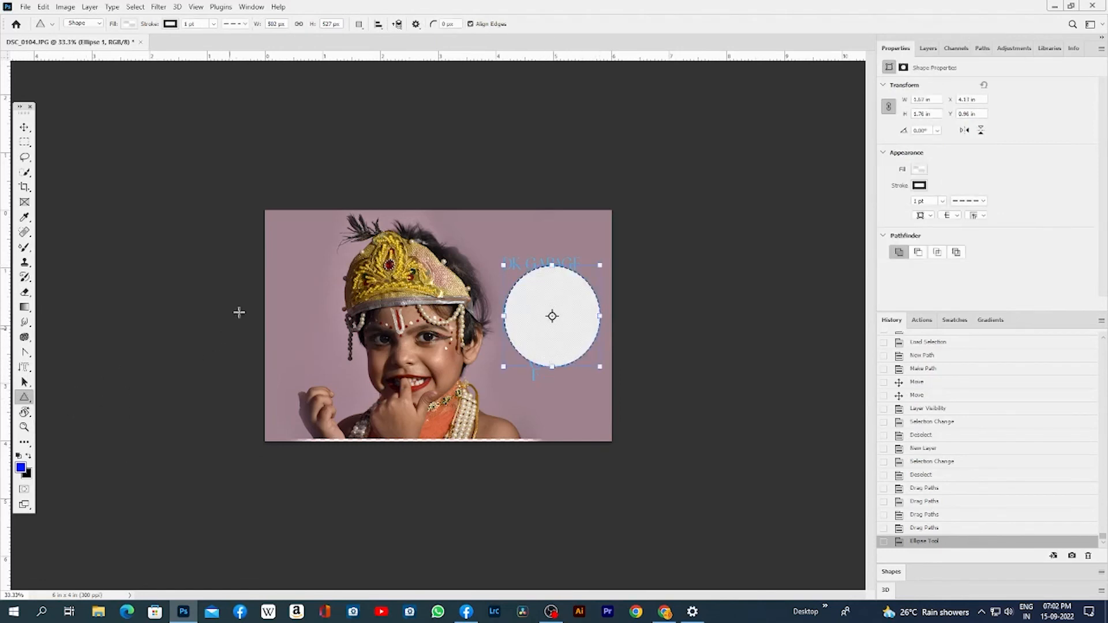
{"action": "left_click_drag", "start_coordinate": [279, 275], "coordinate": [334, 343]}
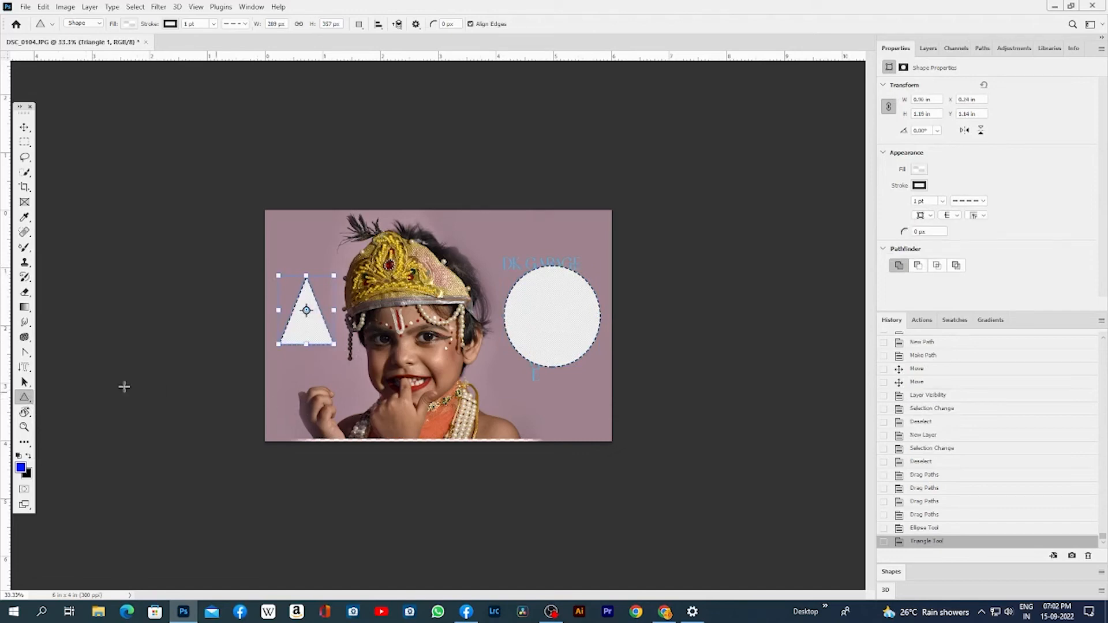
Draw a rectangle shape about 2.3 by 2.34 in outside the canvas, and undo the extra rectangle added over it
{"action": "right_click", "coordinate": [25, 383]}
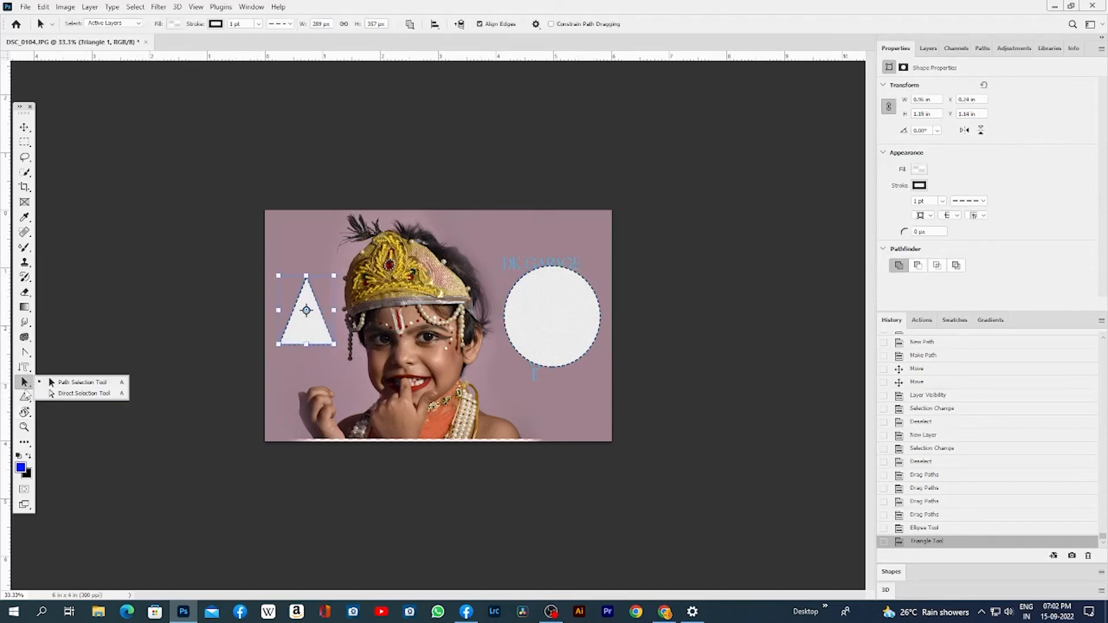
{"action": "right_click", "coordinate": [25, 398]}
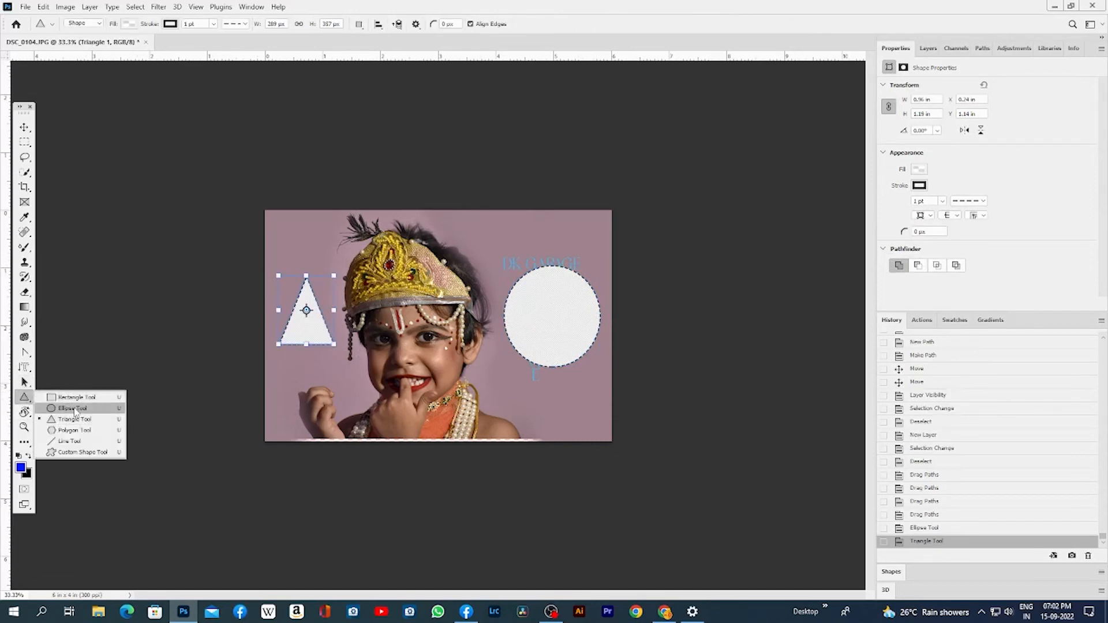
{"action": "left_click", "coordinate": [75, 397]}
{"action": "left_click_drag", "start_coordinate": [649, 164], "coordinate": [782, 298]}
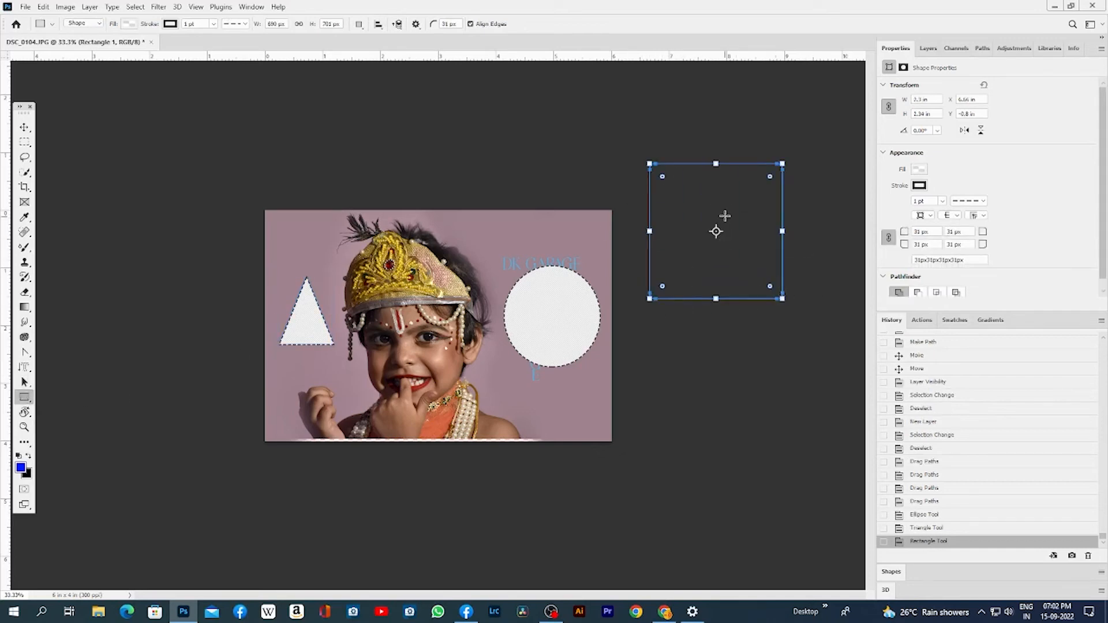
{"action": "left_click_drag", "start_coordinate": [653, 218], "coordinate": [735, 224]}
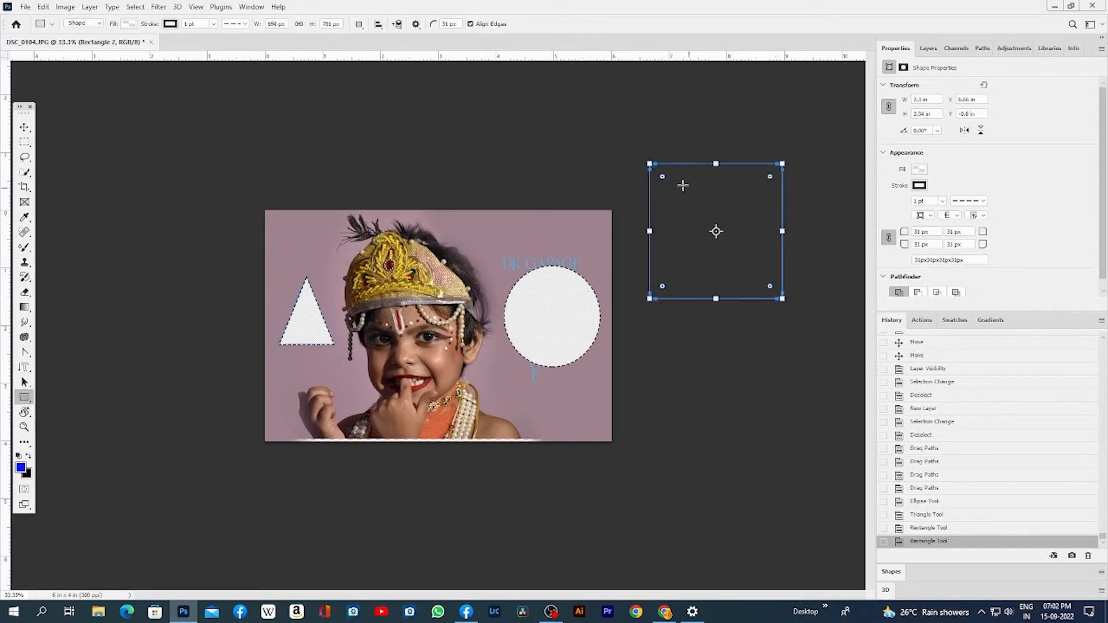
{"action": "key", "text": "ctrl+z"}
Widen the rectangle to about 2.46 in and try its corner radii at 345 px before squaring them to 0
{"action": "left_click_drag", "start_coordinate": [662, 177], "coordinate": [640, 231]}
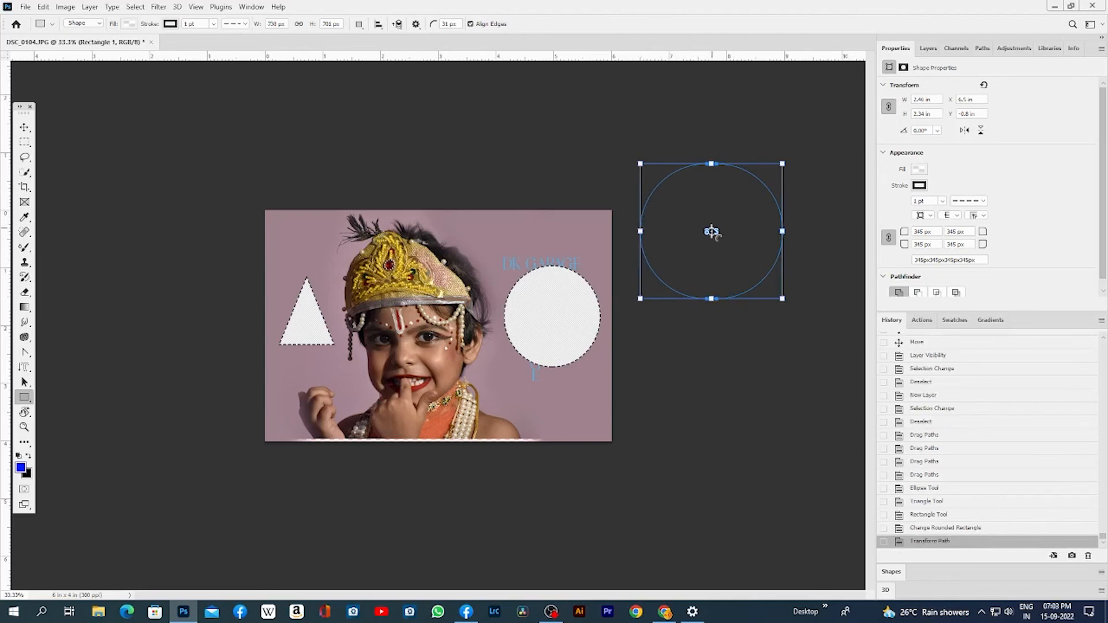
{"action": "left_click_drag", "start_coordinate": [711, 232], "coordinate": [579, 143]}
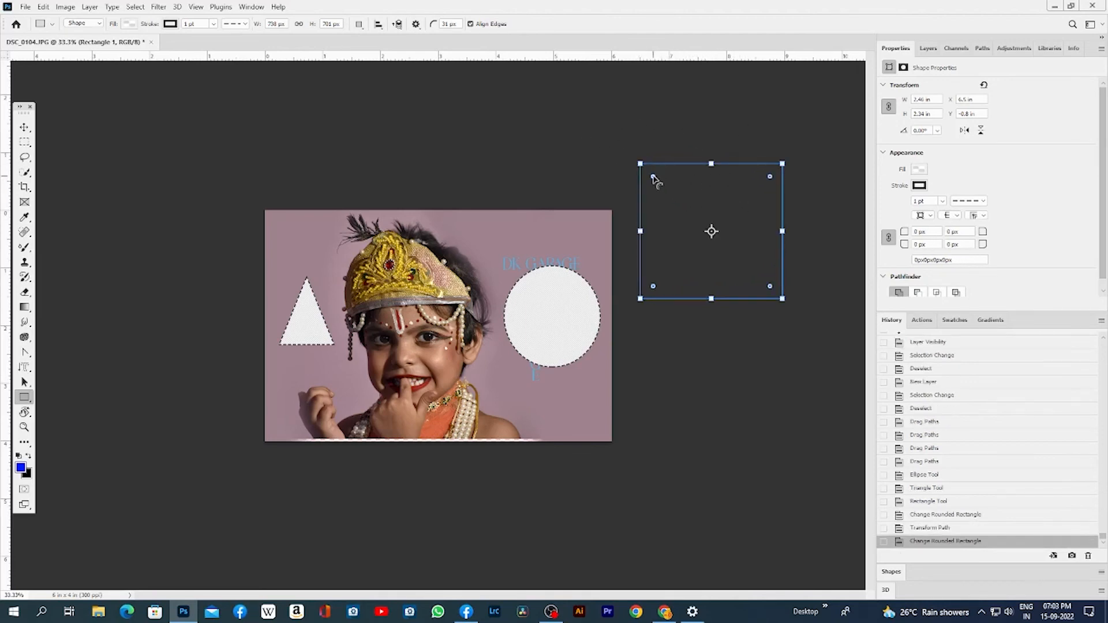
{"action": "left_click_drag", "start_coordinate": [653, 177], "coordinate": [625, 134]}
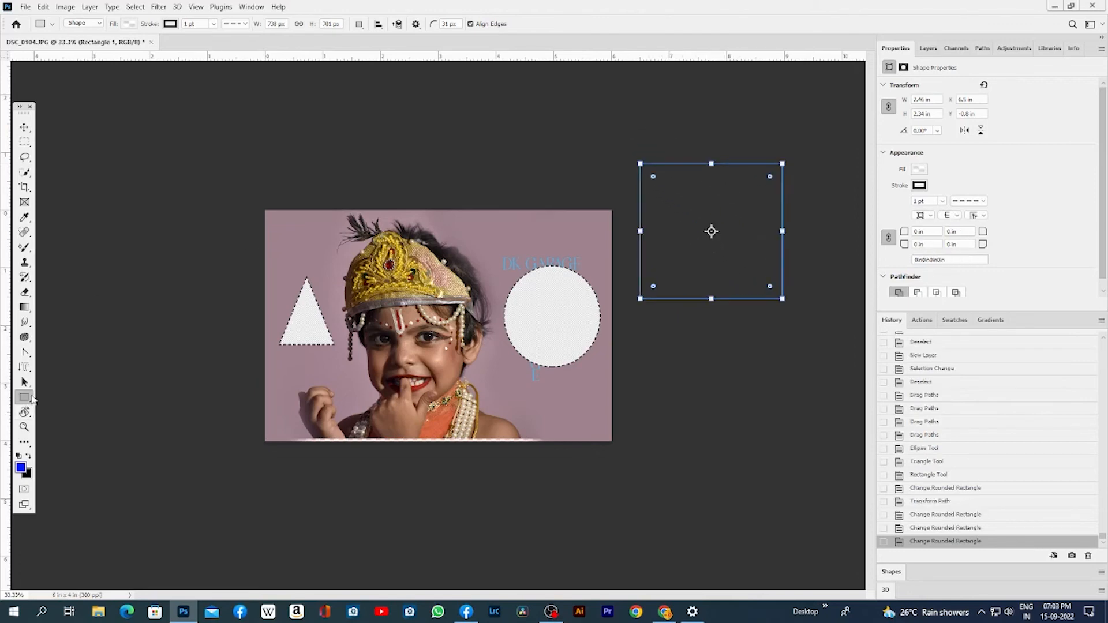
{"action": "right_click", "coordinate": [32, 399]}
{"action": "left_click", "coordinate": [72, 409]}
{"action": "left_click", "coordinate": [576, 313]}
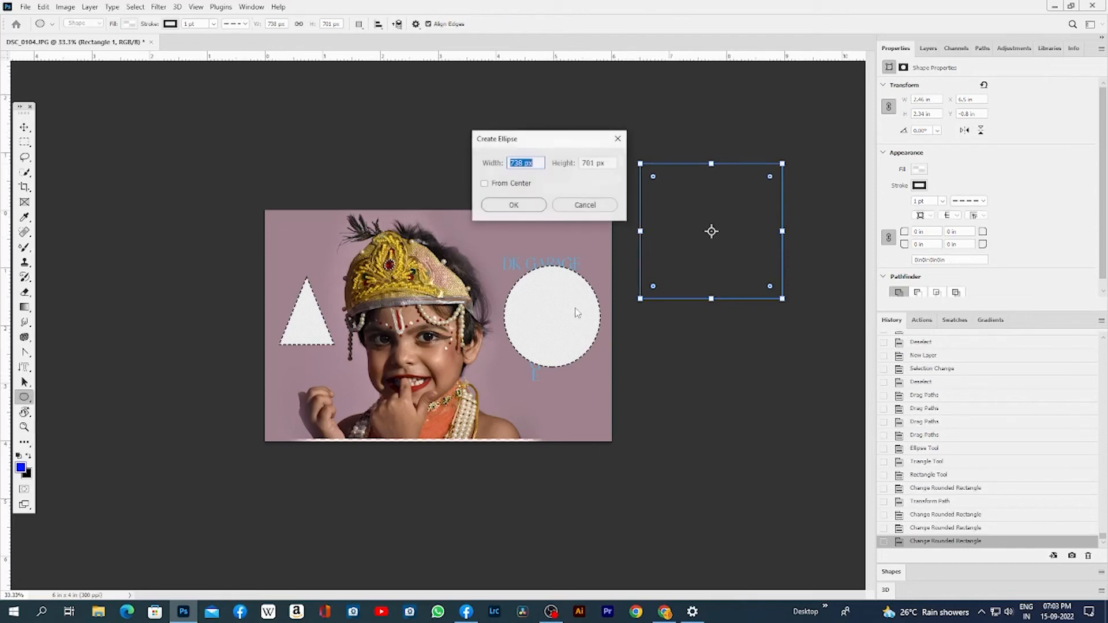
{"action": "left_click", "coordinate": [585, 205]}
Move the rectangle shape farther away from the canvas with the Move tool
{"action": "key", "text": "v"}
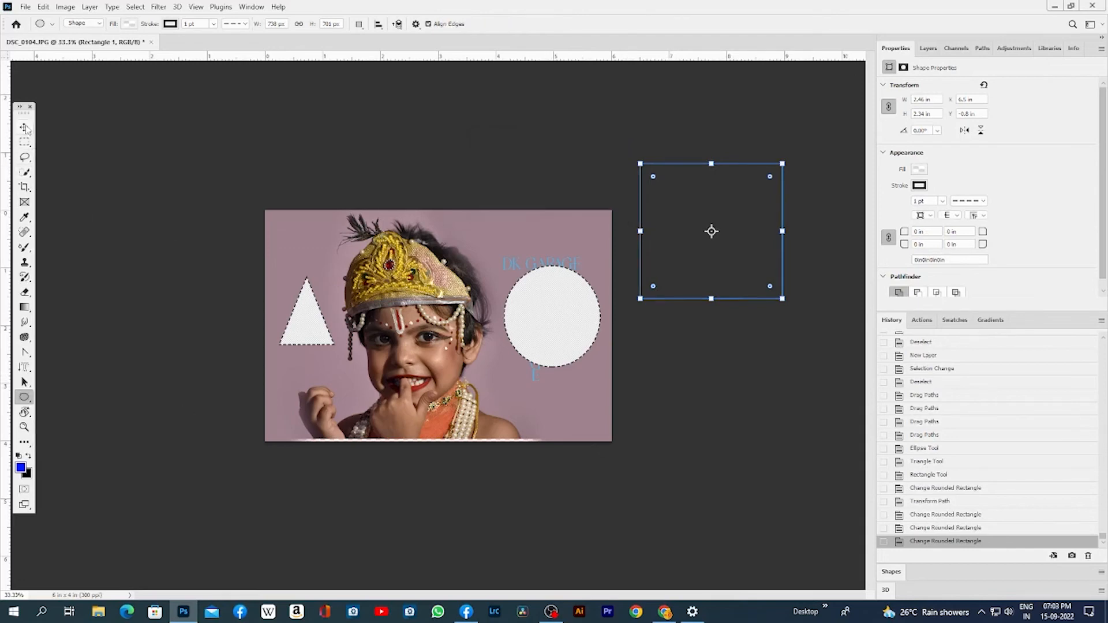
{"action": "left_click_drag", "start_coordinate": [592, 346], "coordinate": [638, 352]}
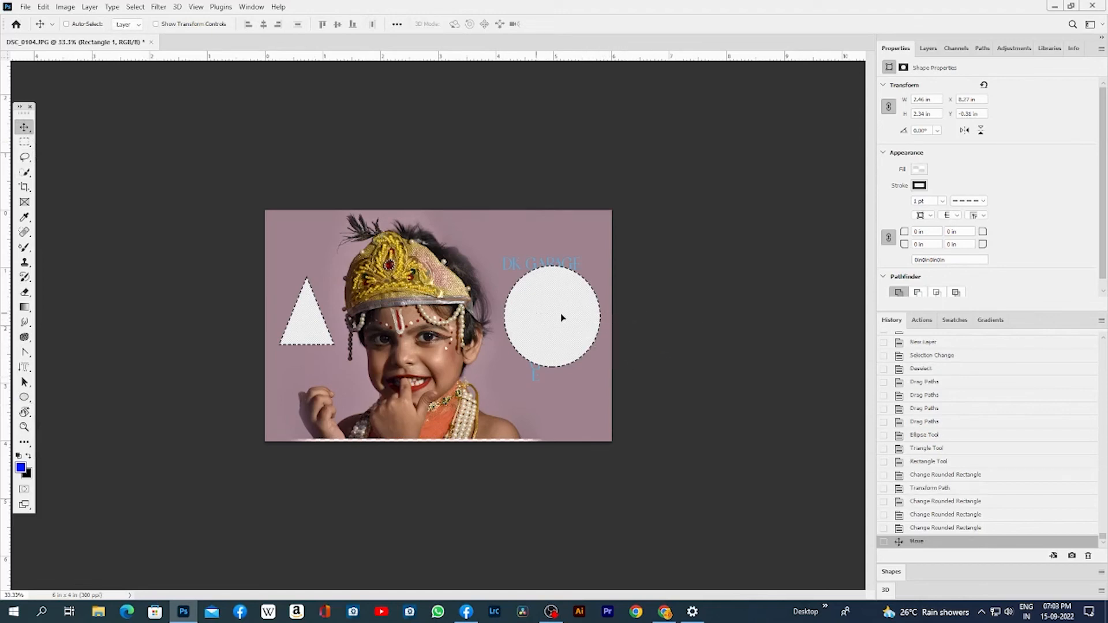
{"action": "left_click_drag", "start_coordinate": [562, 317], "coordinate": [620, 254]}
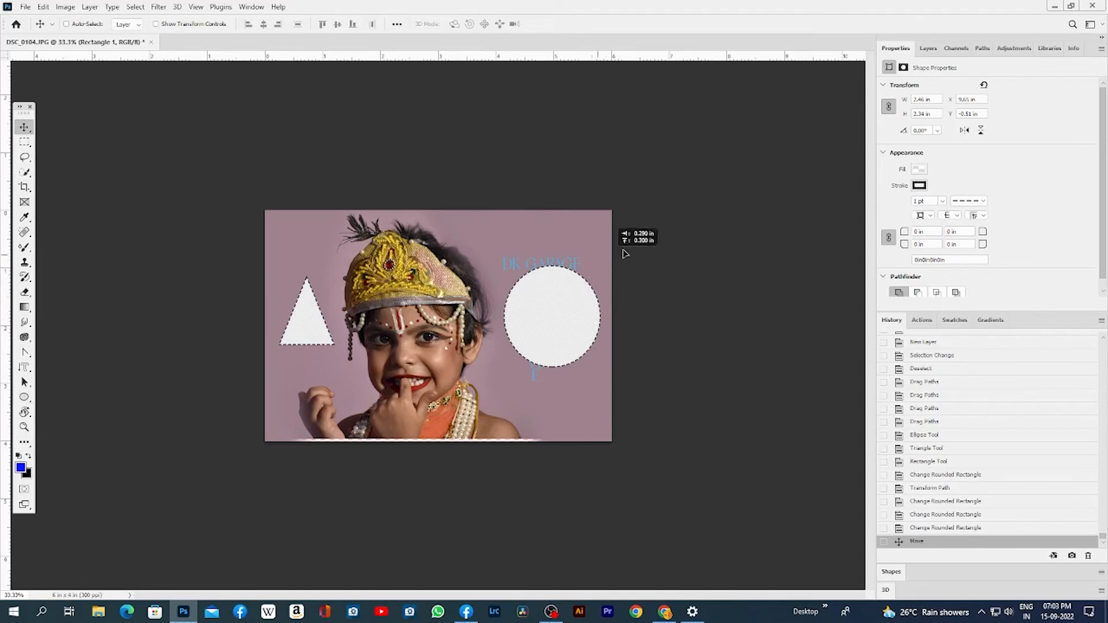
Draw another ellipse shape about 2.66 by 2.42 in on the empty area outside the canvas, beside the white circle
{"action": "left_click", "coordinate": [24, 397]}
{"action": "right_click", "coordinate": [29, 402]}
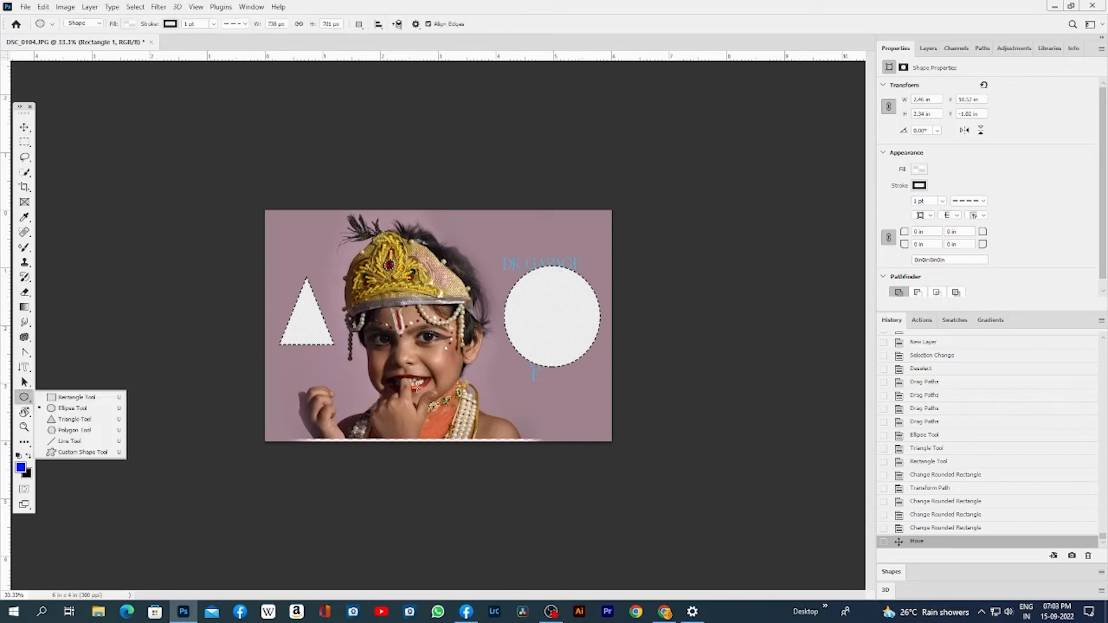
{"action": "left_click", "coordinate": [69, 408]}
{"action": "left_click_drag", "start_coordinate": [681, 219], "coordinate": [835, 359]}
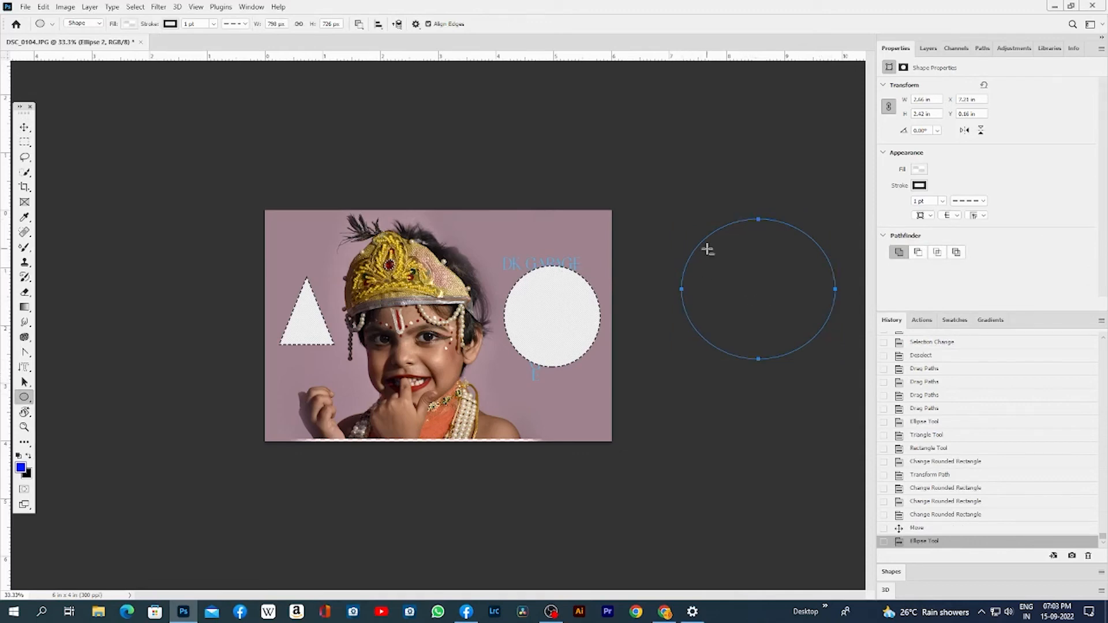
{"action": "left_click", "coordinate": [743, 268]}
{"action": "left_click", "coordinate": [606, 207]}
{"action": "left_click", "coordinate": [759, 290]}
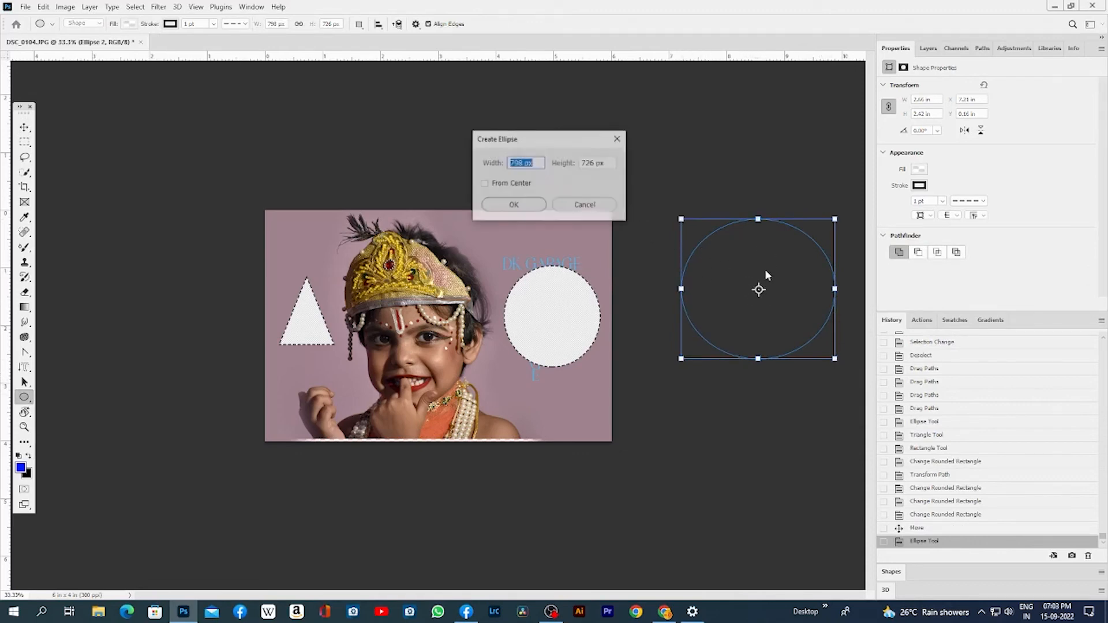
{"action": "key", "text": "Escape"}
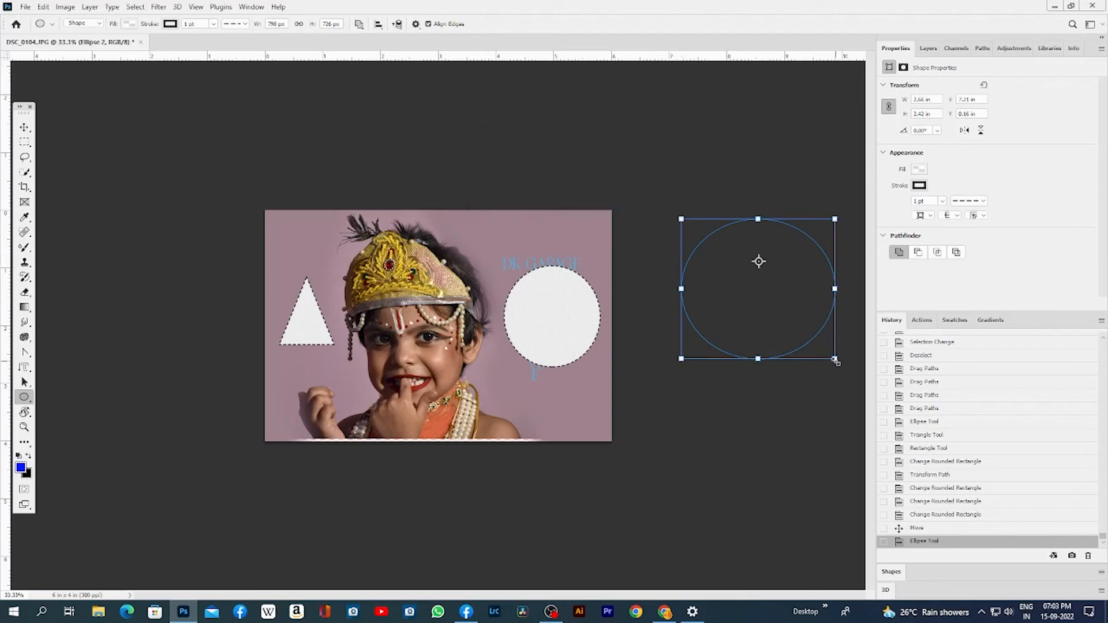
Resize the new ellipse outside the canvas several times, ending at about 2.24 by 2.13 in
{"action": "left_click_drag", "start_coordinate": [835, 359], "coordinate": [840, 391]}
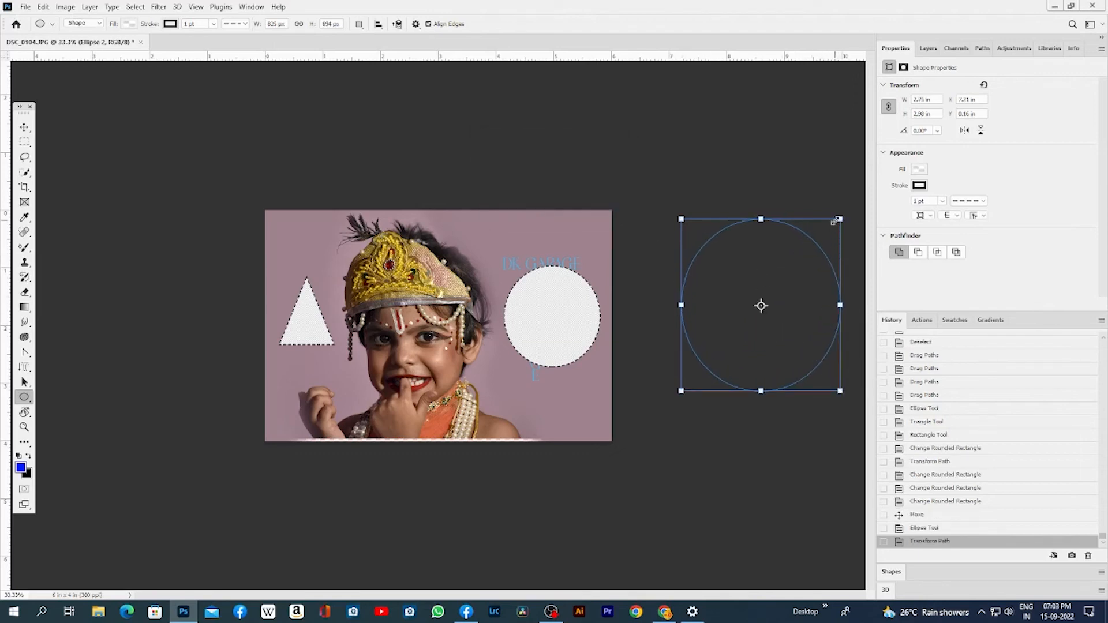
{"action": "mouse_move", "coordinate": [836, 304]}
{"action": "left_mouse_down"}
{"action": "mouse_move", "coordinate": [719, 304]}
{"action": "mouse_move", "coordinate": [845, 304]}
{"action": "left_mouse_up"}
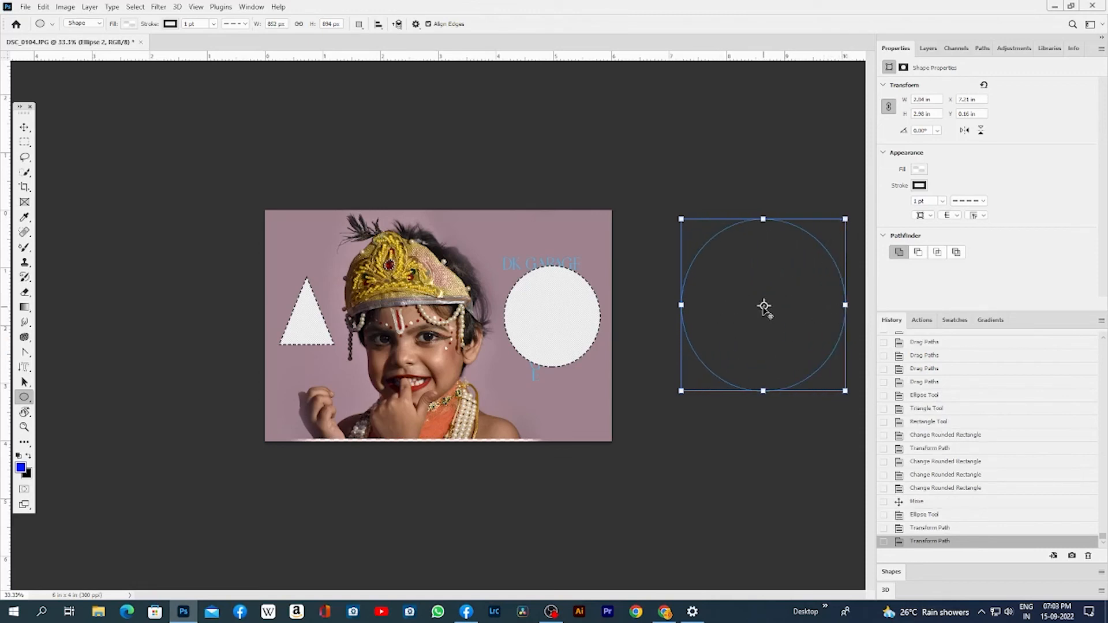
{"action": "left_click_drag", "start_coordinate": [764, 307], "coordinate": [696, 236]}
{"action": "left_click_drag", "start_coordinate": [845, 391], "coordinate": [857, 413]}
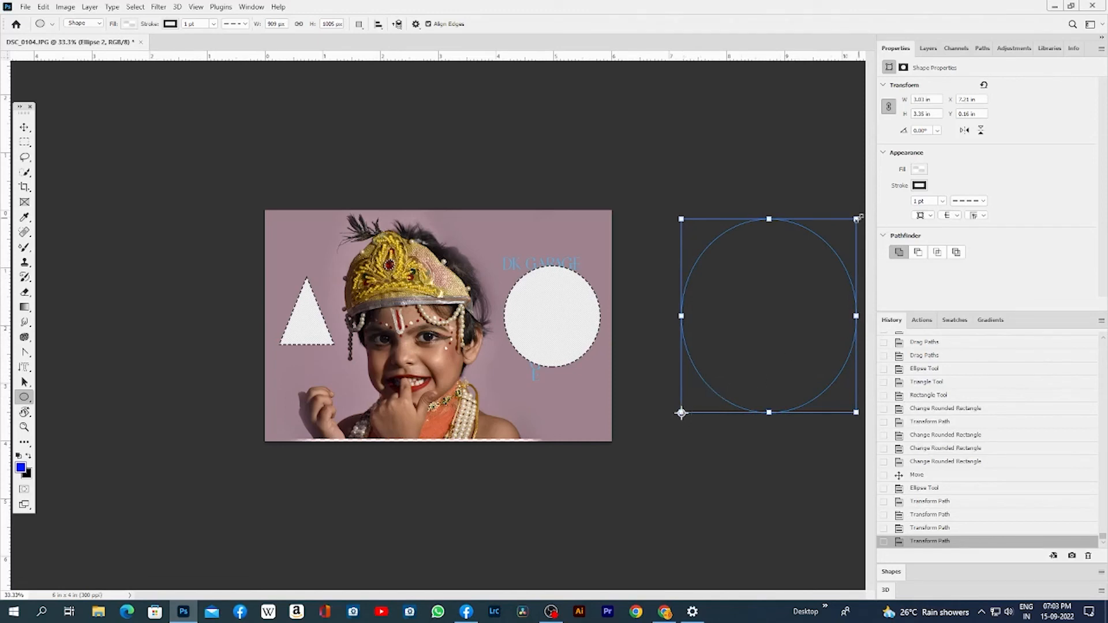
{"action": "left_click_drag", "start_coordinate": [857, 219], "coordinate": [813, 289]}
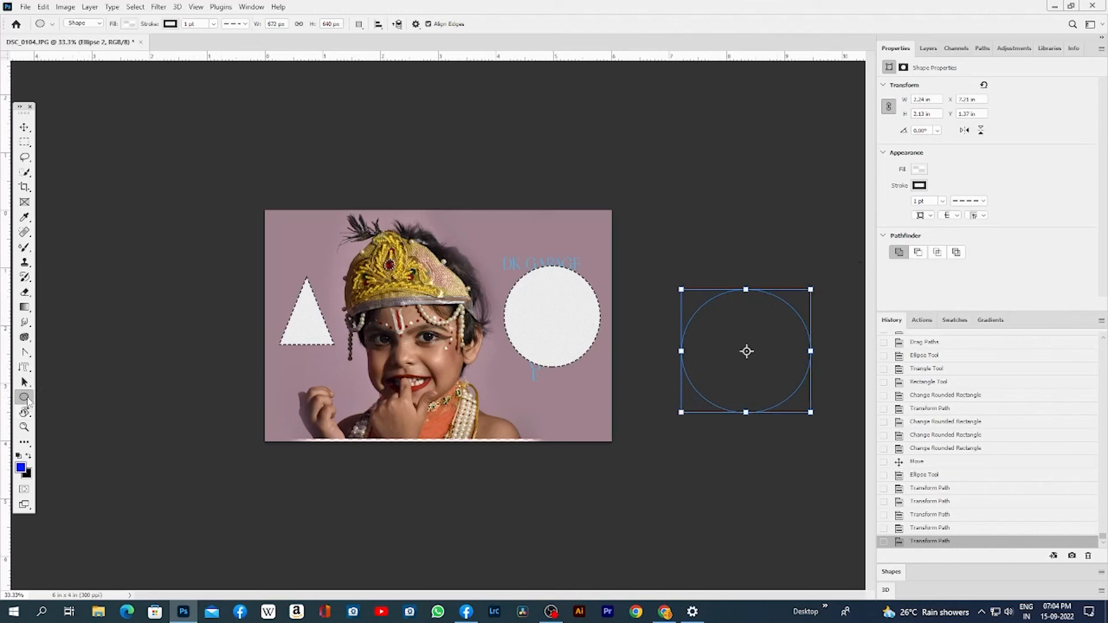
Draw a five-sided polygon about 2.2 by 2.46 in outside the canvas and round its corners moderately
{"action": "right_click", "coordinate": [27, 400]}
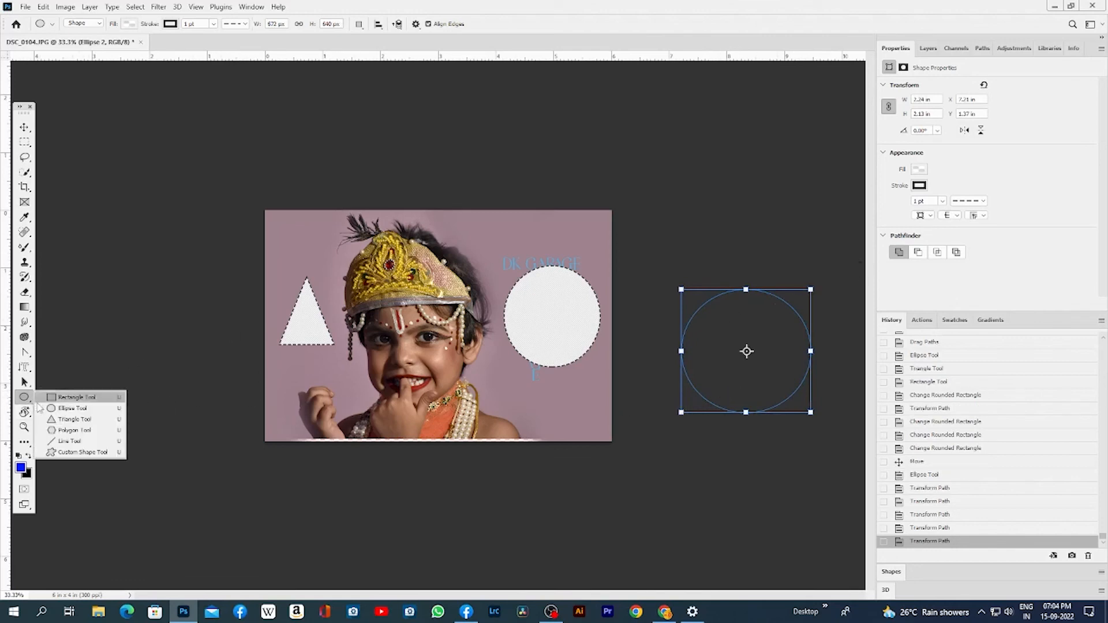
{"action": "left_click", "coordinate": [96, 431]}
{"action": "left_click_drag", "start_coordinate": [644, 137], "coordinate": [767, 279]}
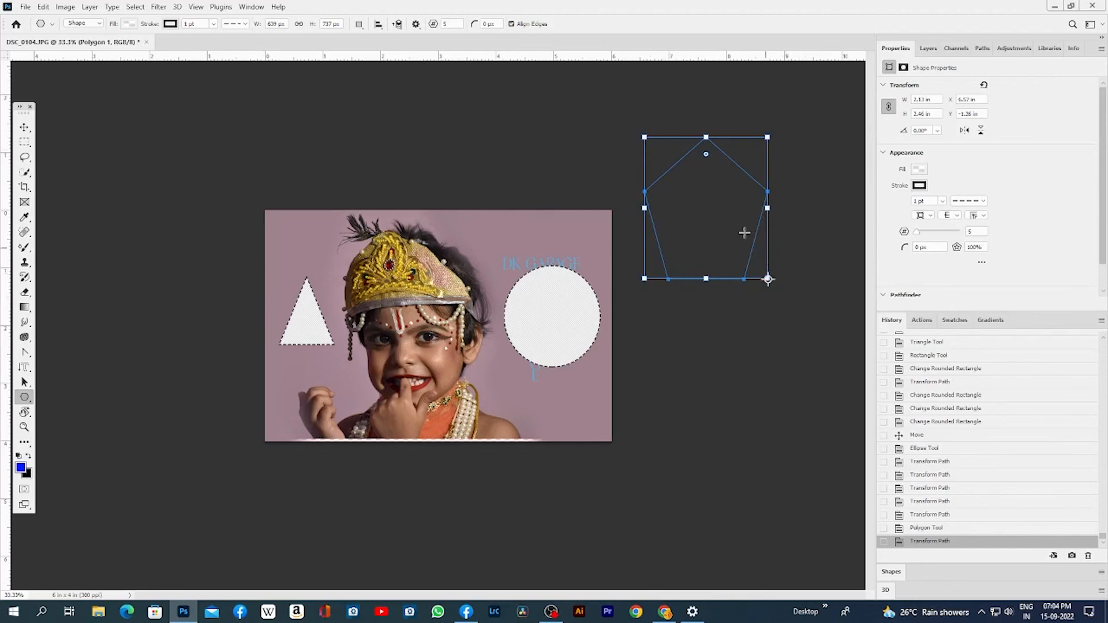
{"action": "mouse_move", "coordinate": [644, 132]}
{"action": "left_mouse_down"}
{"action": "mouse_move", "coordinate": [692, 194]}
{"action": "mouse_move", "coordinate": [633, 127]}
{"action": "left_mouse_up"}
{"action": "left_click_drag", "start_coordinate": [700, 145], "coordinate": [714, 247]}
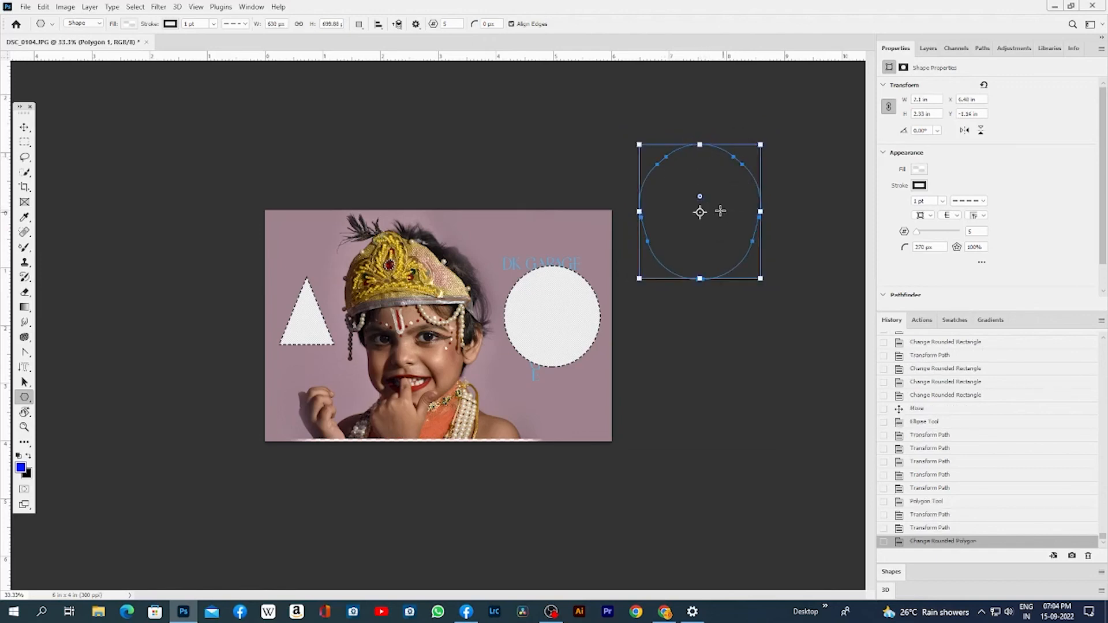
{"action": "left_click_drag", "start_coordinate": [701, 199], "coordinate": [700, 166]}
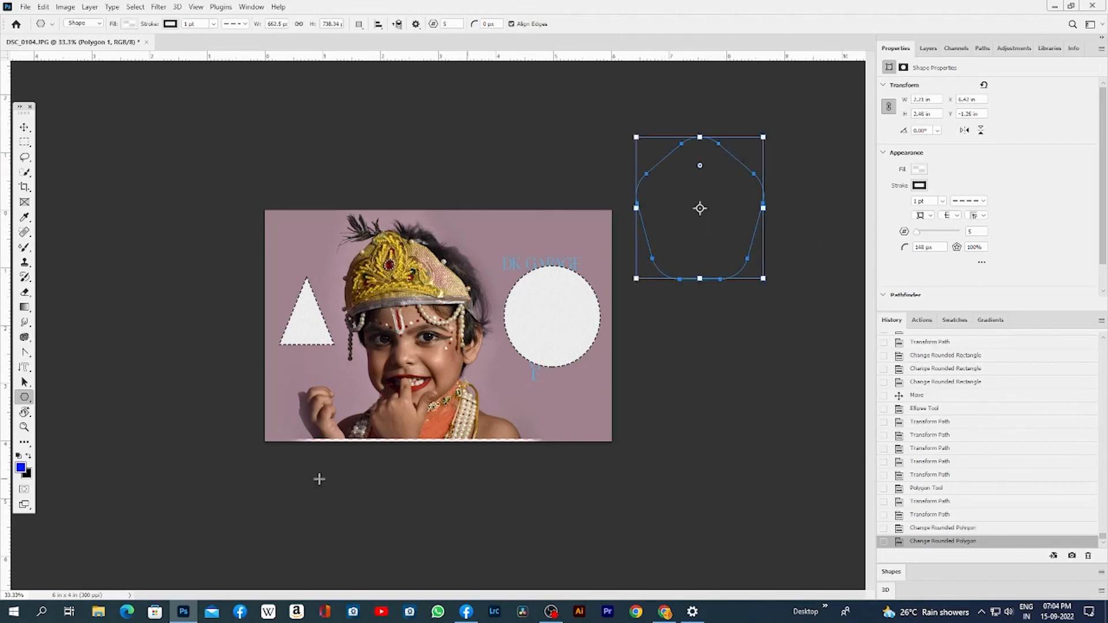
Draw a steep line about 3.09 in long with the Line tool on the empty area beside the canvas
{"action": "right_click", "coordinate": [26, 399]}
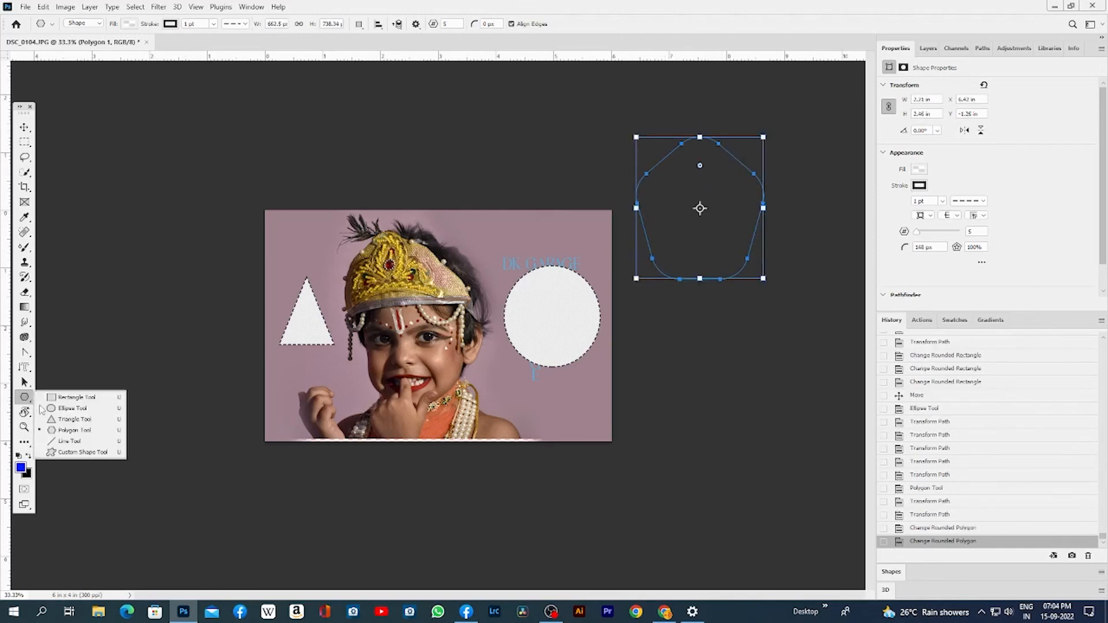
{"action": "left_click", "coordinate": [79, 441]}
{"action": "left_click_drag", "start_coordinate": [714, 302], "coordinate": [735, 478]}
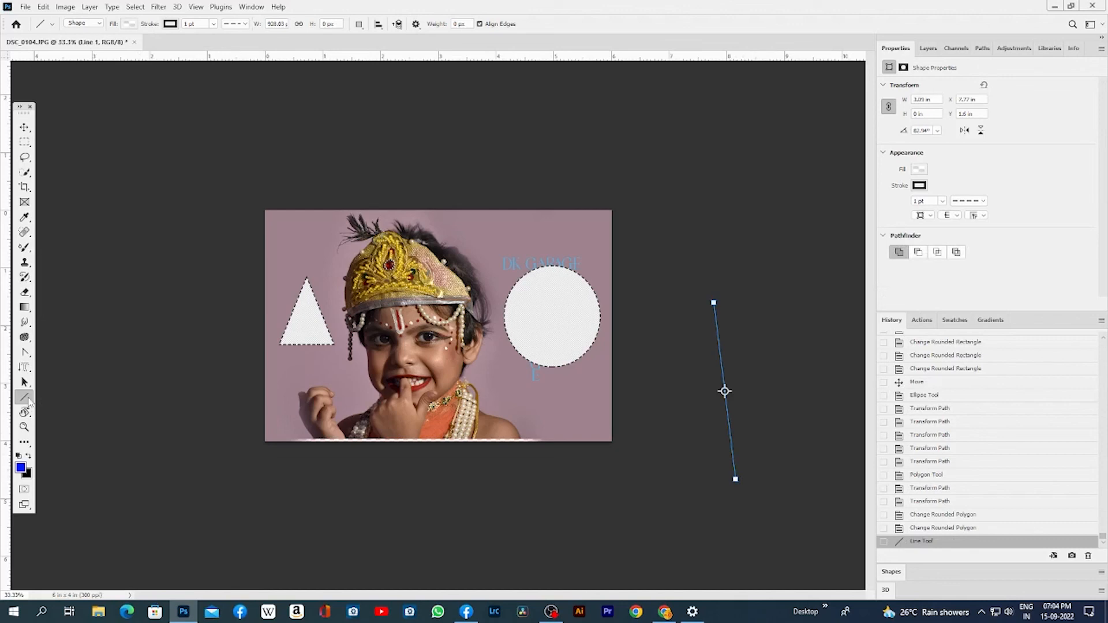
Draw an olive tree custom shape from the Leaf Trees group, about 2.21 by 3.61 in, beside the canvas
{"action": "right_click", "coordinate": [27, 401]}
{"action": "left_click", "coordinate": [81, 454]}
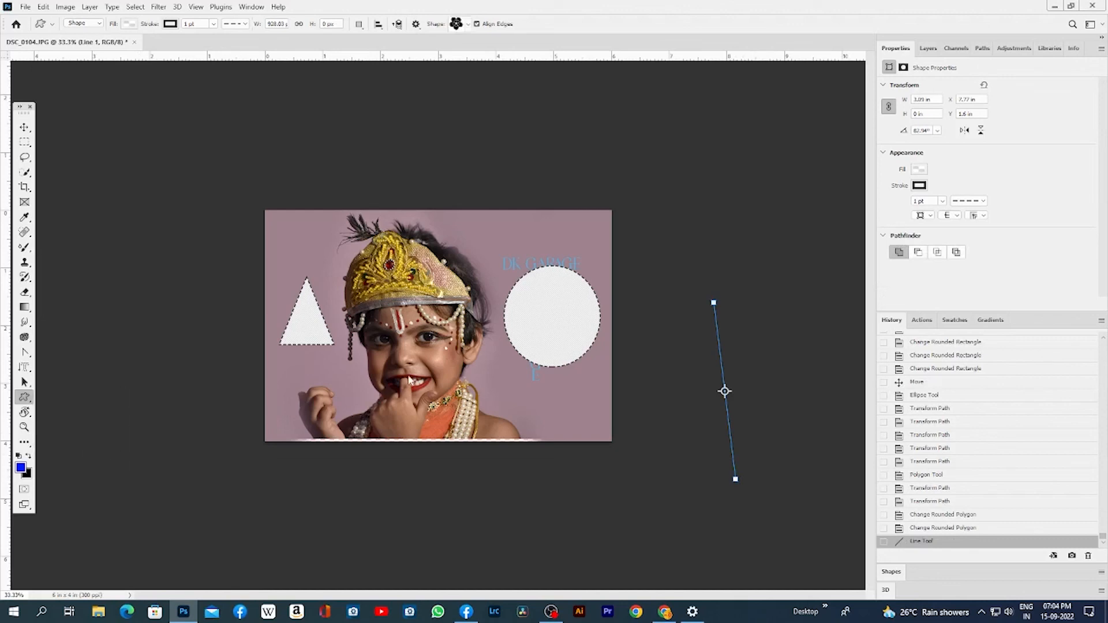
{"action": "left_click", "coordinate": [467, 24]}
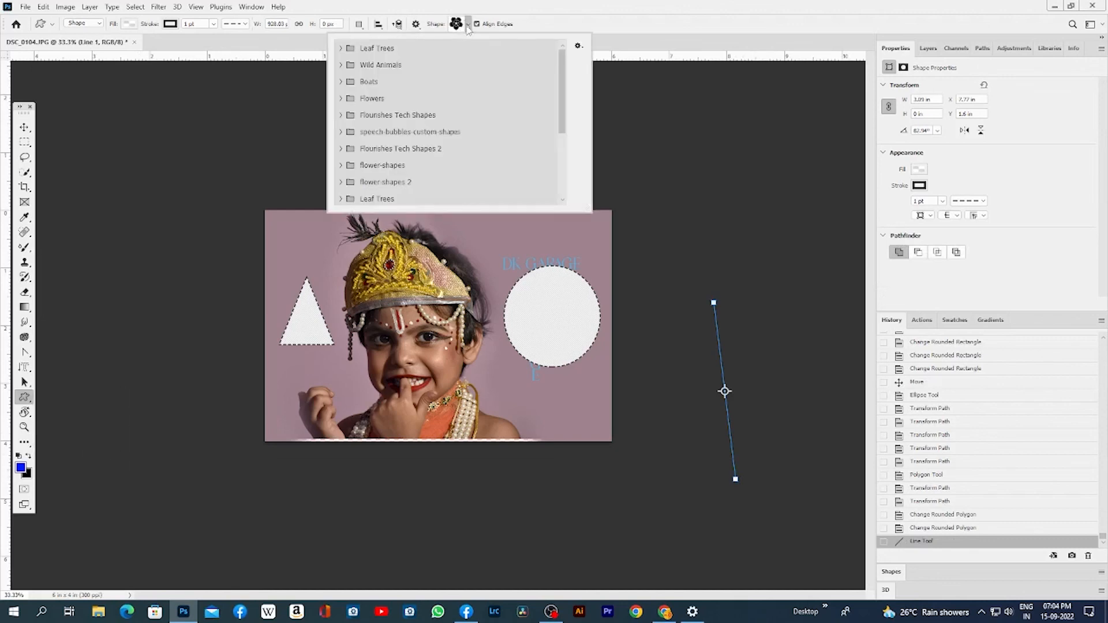
{"action": "left_click", "coordinate": [341, 48]}
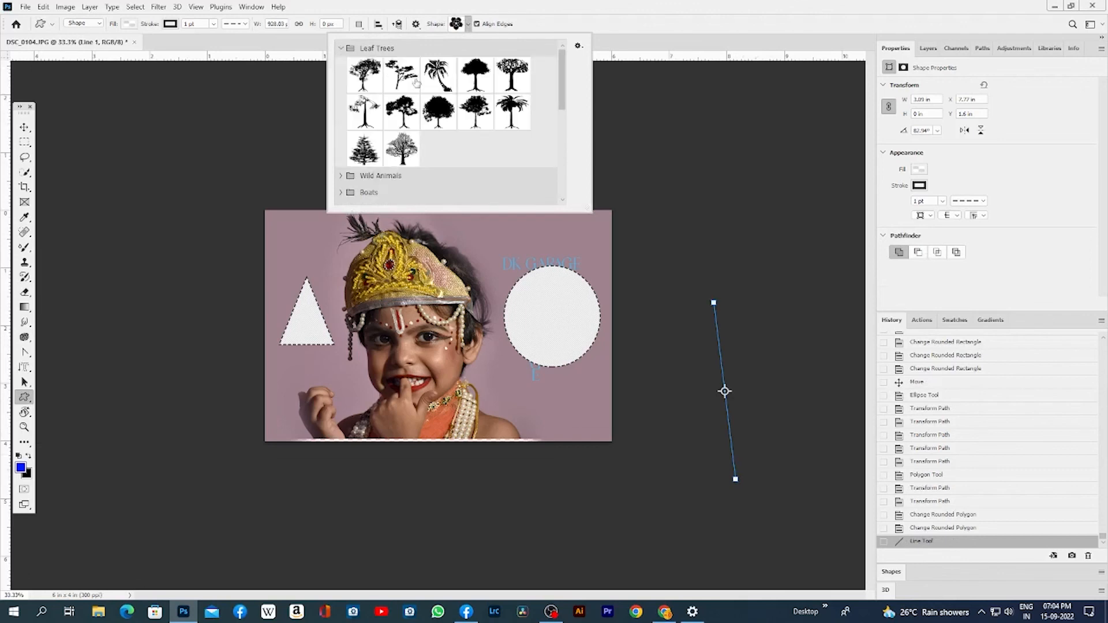
{"action": "left_click", "coordinate": [476, 80]}
{"action": "left_click_drag", "start_coordinate": [691, 127], "coordinate": [832, 326]}
Try to convert the tree path into a selection and start a transform on it
{"action": "key", "text": "ctrl+Return"}
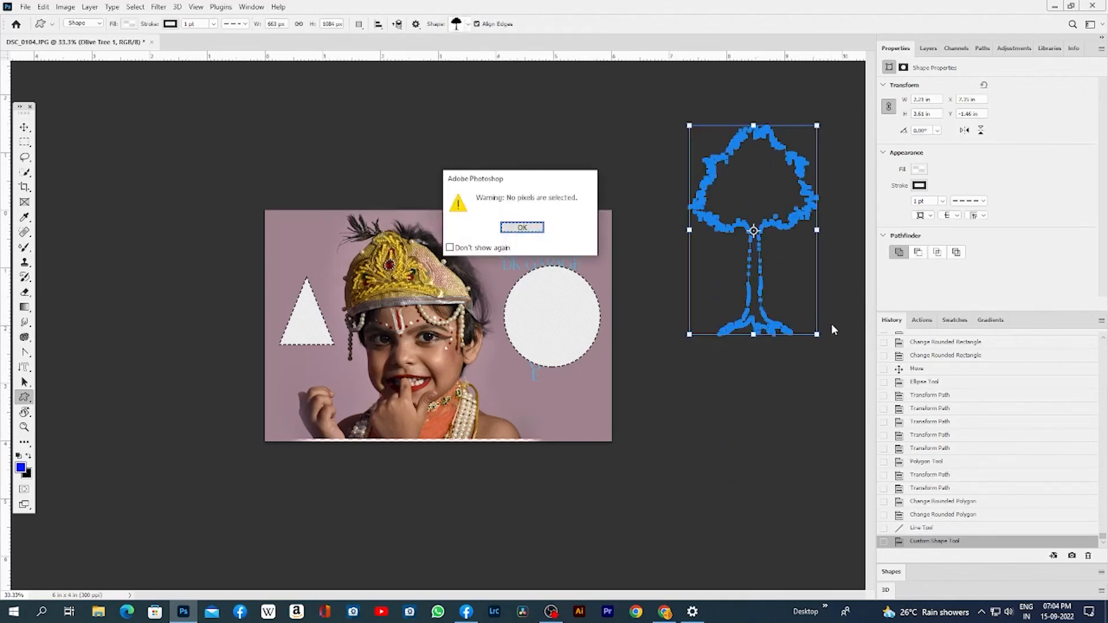
{"action": "key", "text": "Return"}
{"action": "key", "text": "ctrl+t"}
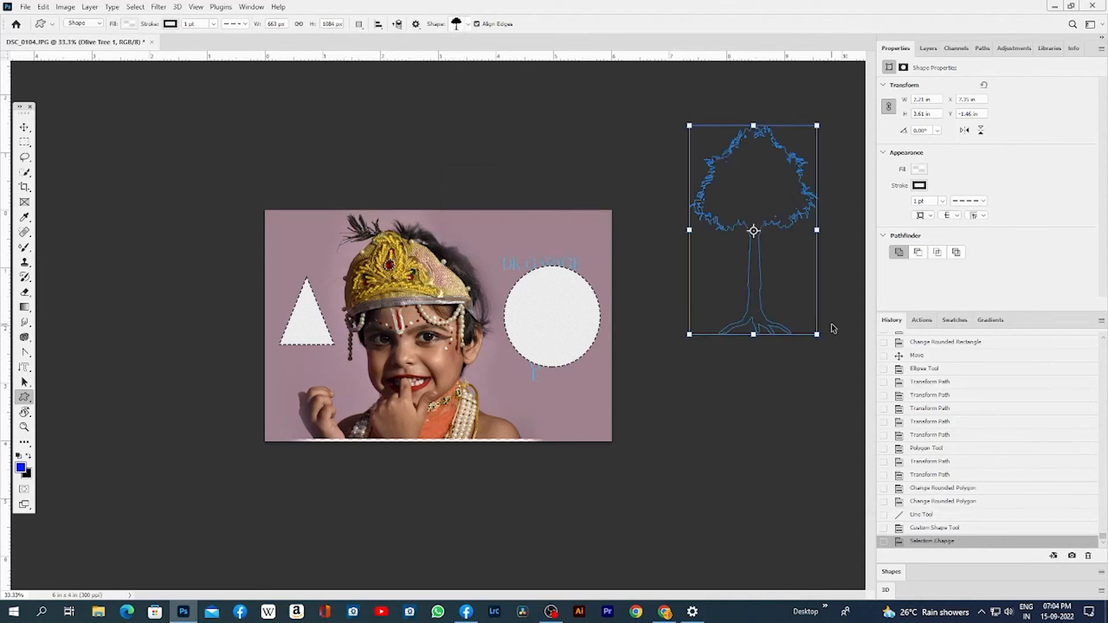
Try adding a second tree 663 px wide, created from center with preserved proportions, and undo the extra trees
{"action": "left_click", "coordinate": [786, 278]}
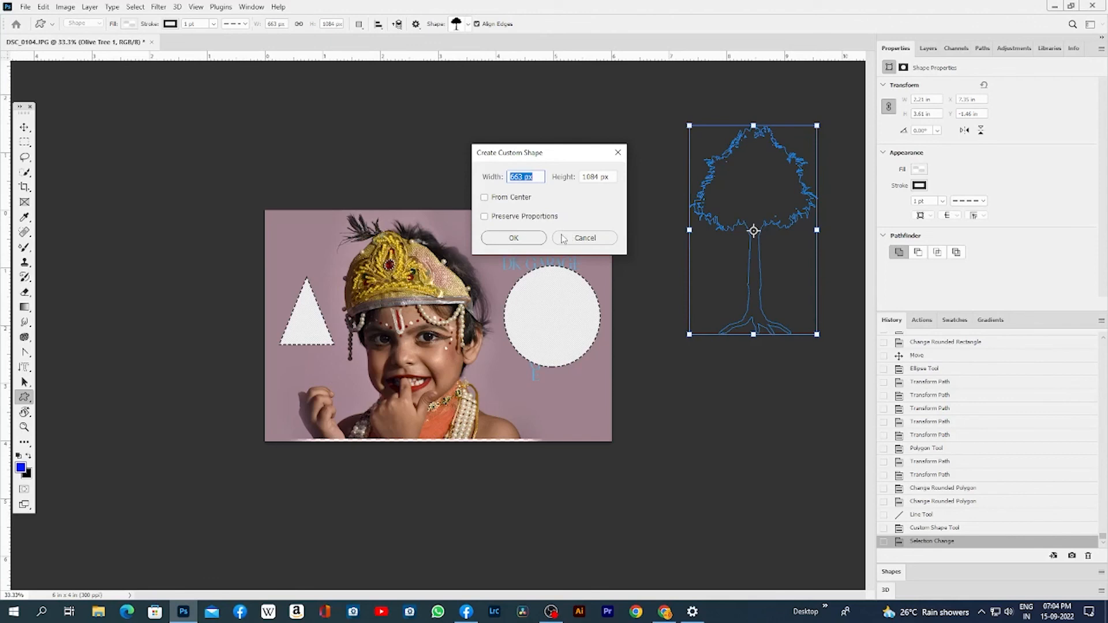
{"action": "left_click", "coordinate": [491, 202]}
{"action": "left_click", "coordinate": [484, 217]}
{"action": "left_click", "coordinate": [538, 240]}
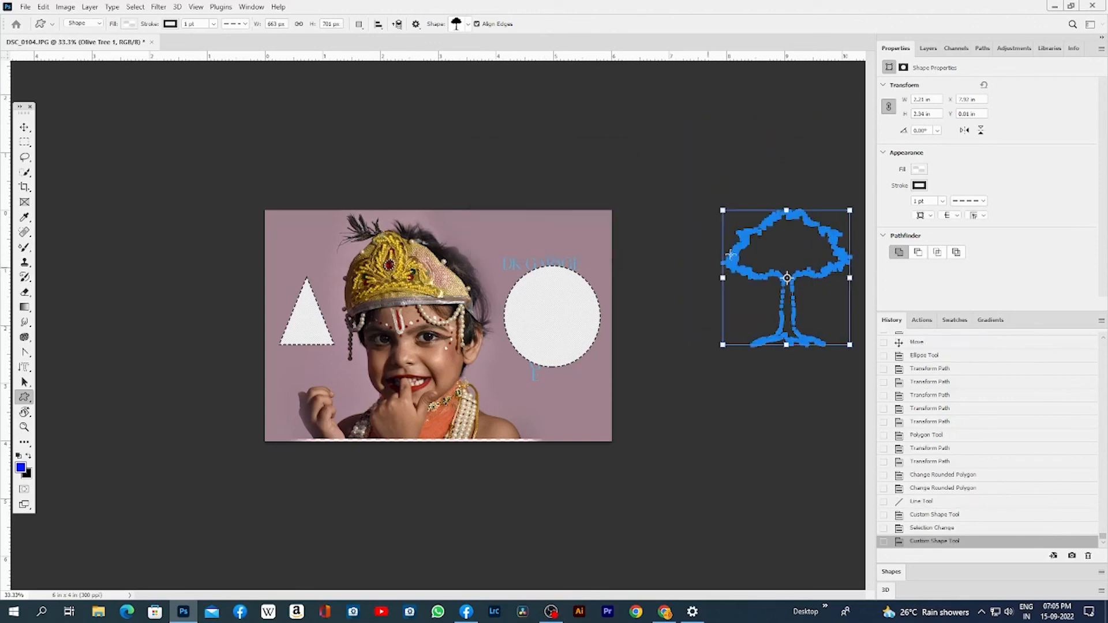
{"action": "left_click", "coordinate": [786, 278]}
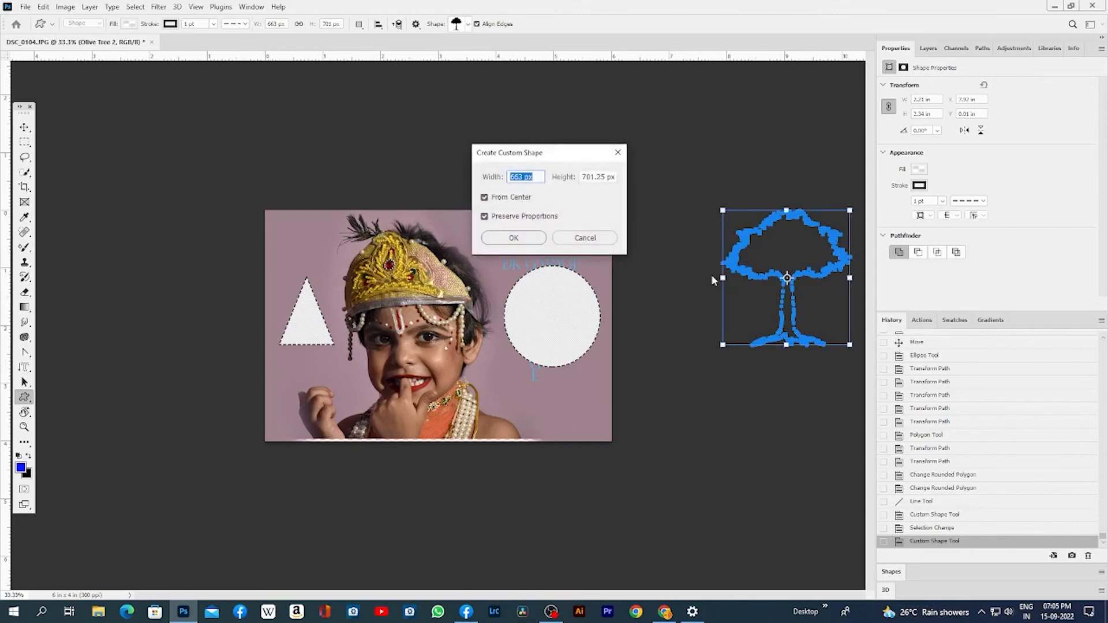
{"action": "left_click", "coordinate": [594, 238]}
{"action": "key", "text": "ctrl+z"}
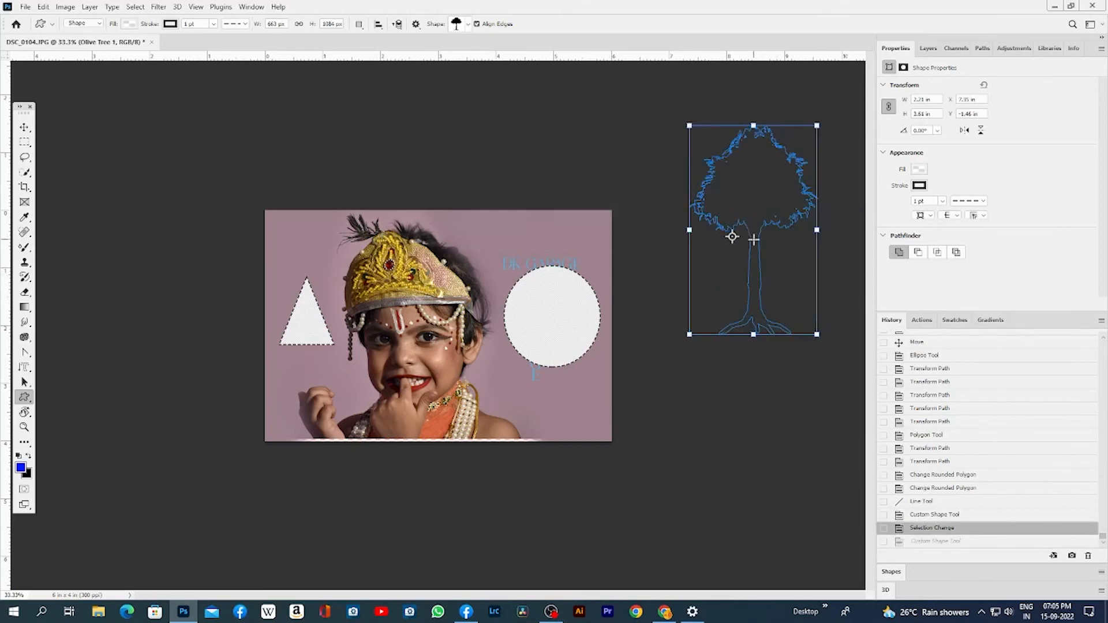
{"action": "mouse_move", "coordinate": [733, 238]}
{"action": "left_mouse_down"}
{"action": "mouse_move", "coordinate": [750, 240]}
{"action": "mouse_move", "coordinate": [743, 248]}
{"action": "left_mouse_up"}
{"action": "key", "text": "ctrl+z"}
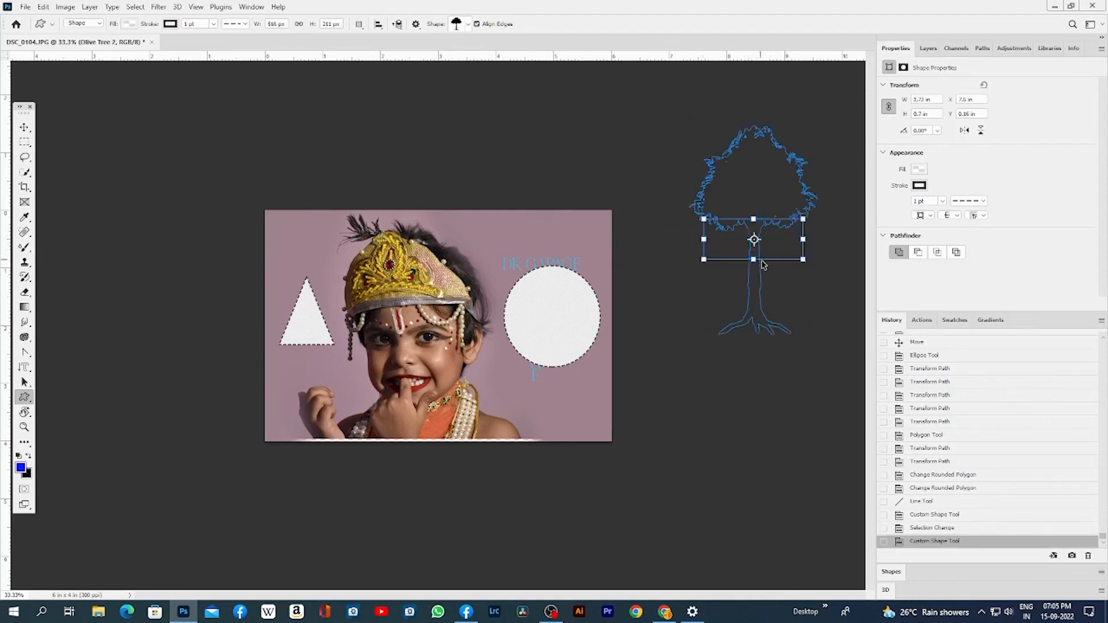
Stretch the tree shape upward to about 4.15 in tall and give it a dotted stroke
{"action": "left_click_drag", "start_coordinate": [755, 125], "coordinate": [756, 94]}
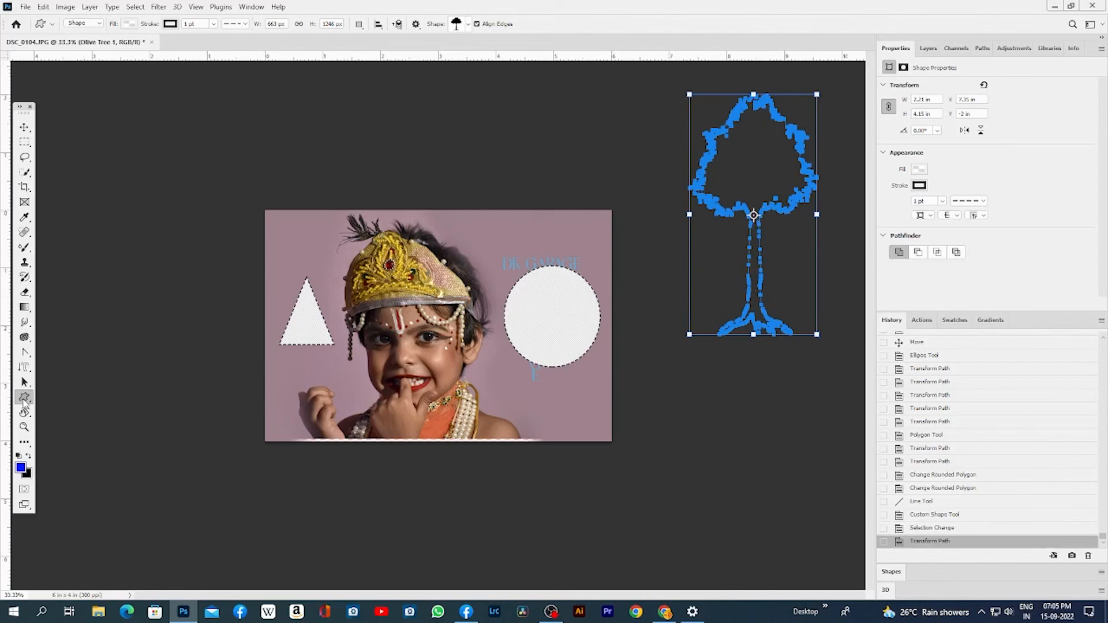
{"action": "left_click", "coordinate": [236, 24]}
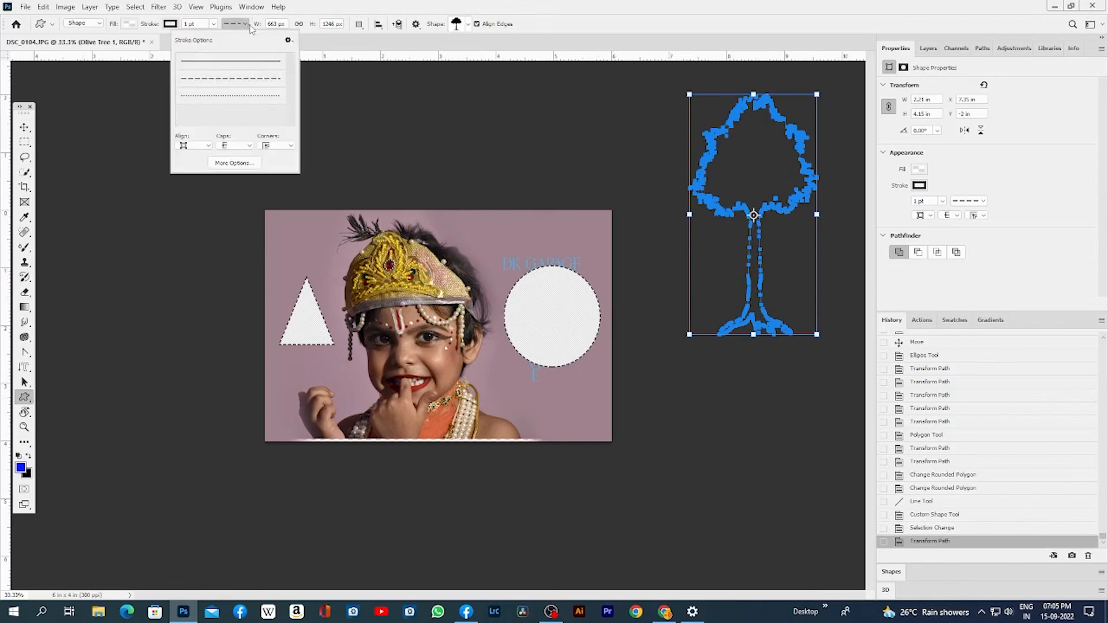
{"action": "left_click", "coordinate": [252, 102]}
{"action": "left_click", "coordinate": [556, 323]}
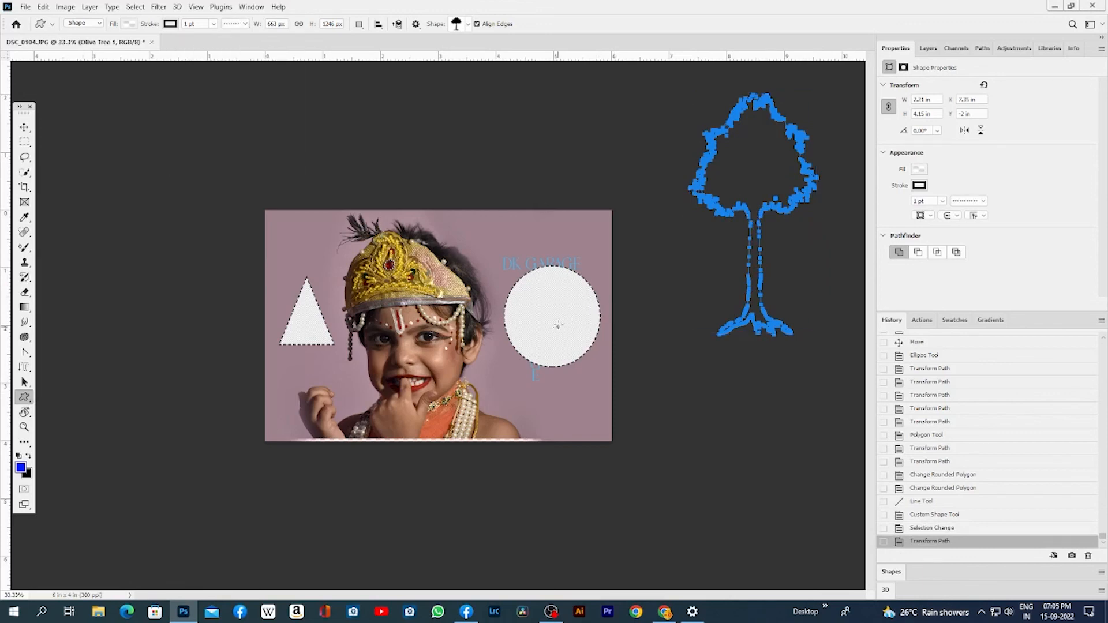
{"action": "left_click", "coordinate": [594, 286]}
{"action": "left_click", "coordinate": [584, 238]}
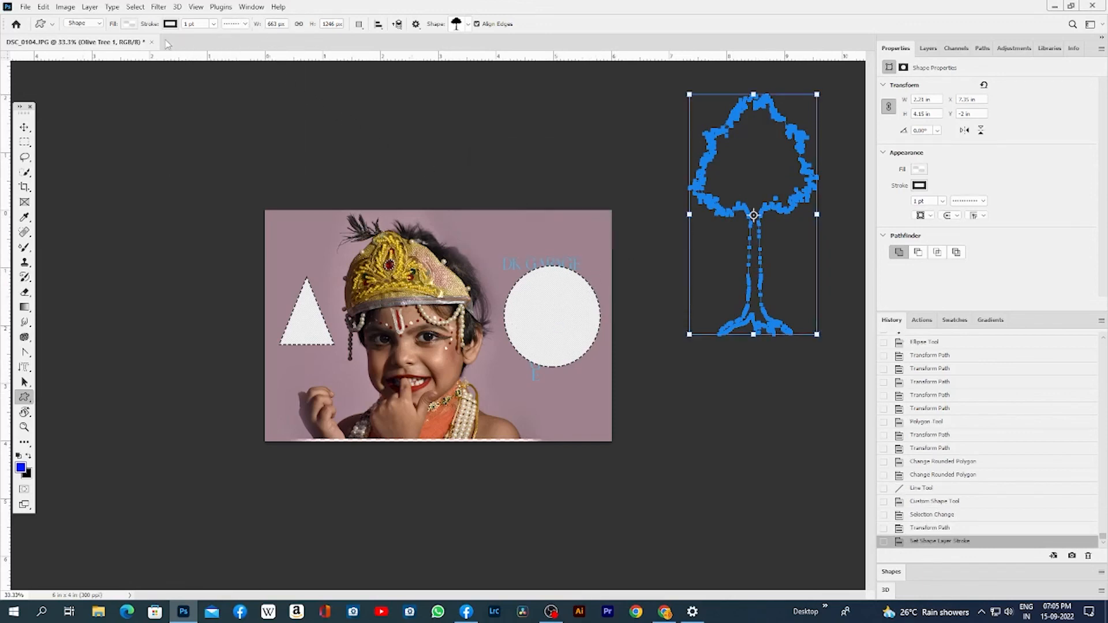
Increase the tree shape's stroke width to 288 pt and cancel creating another custom shape
{"action": "left_click", "coordinate": [209, 23]}
{"action": "left_click", "coordinate": [213, 23]}
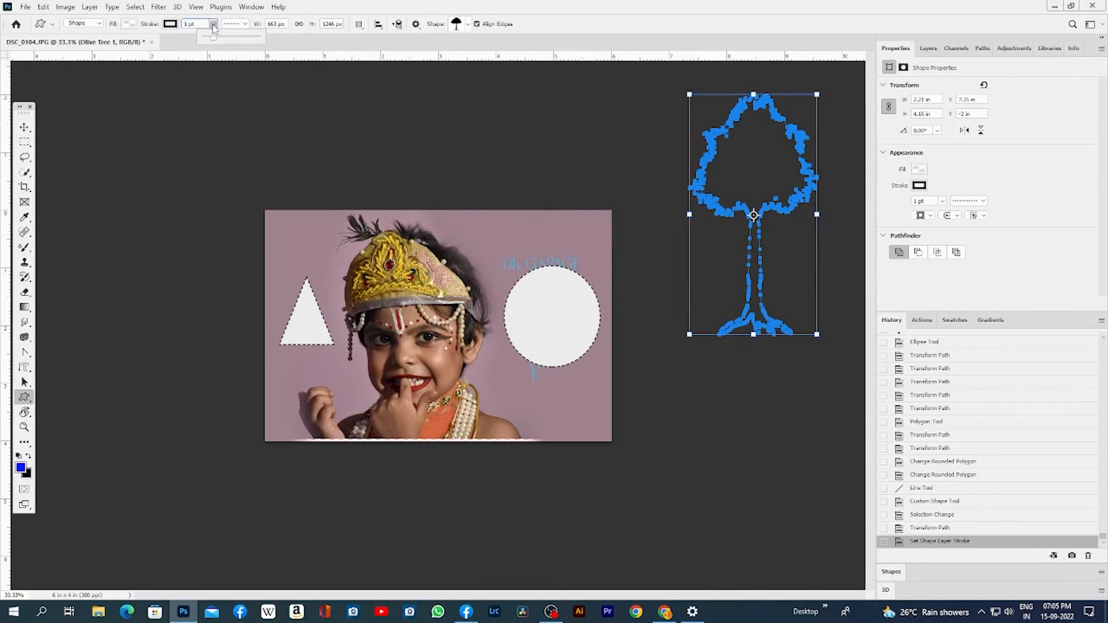
{"action": "left_click_drag", "start_coordinate": [224, 37], "coordinate": [304, 51]}
{"action": "left_click", "coordinate": [261, 41]}
{"action": "left_click", "coordinate": [245, 24]}
{"action": "left_click", "coordinate": [391, 173]}
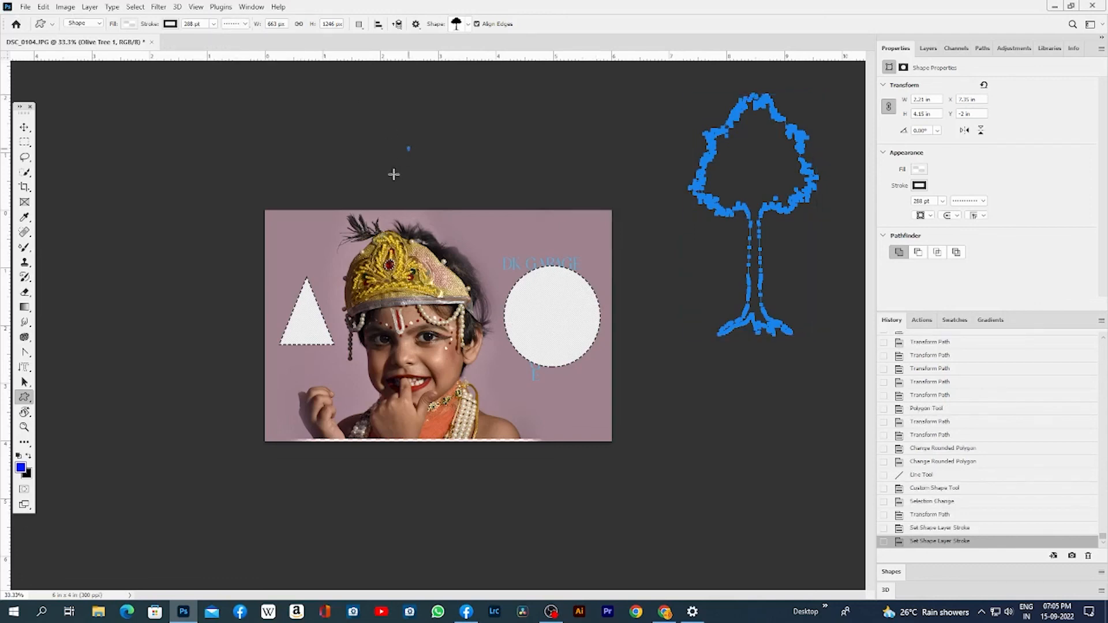
{"action": "left_click", "coordinate": [584, 238]}
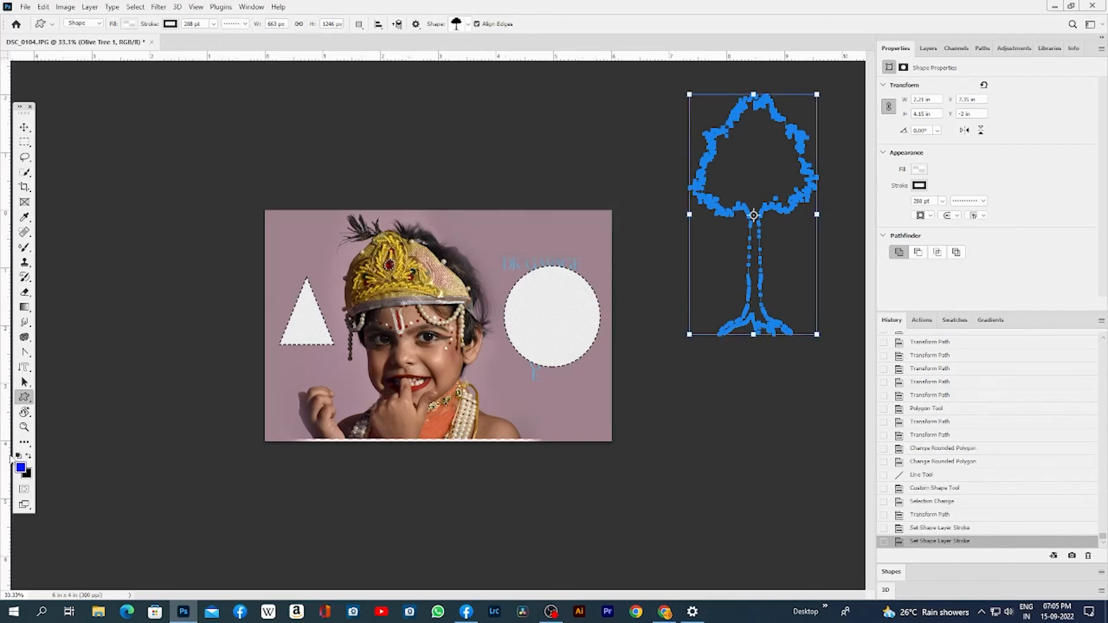
Zoom in to 300% on the child's eye and pan around the face with the Hand tool
{"action": "left_click", "coordinate": [25, 412]}
{"action": "right_click", "coordinate": [27, 414]}
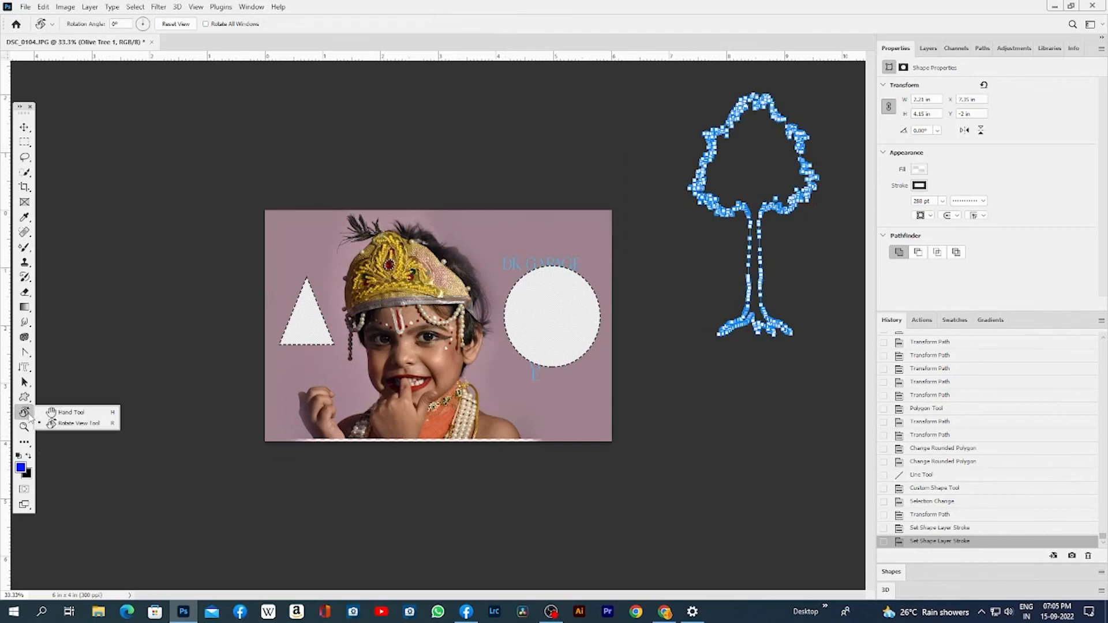
{"action": "left_click", "coordinate": [77, 414]}
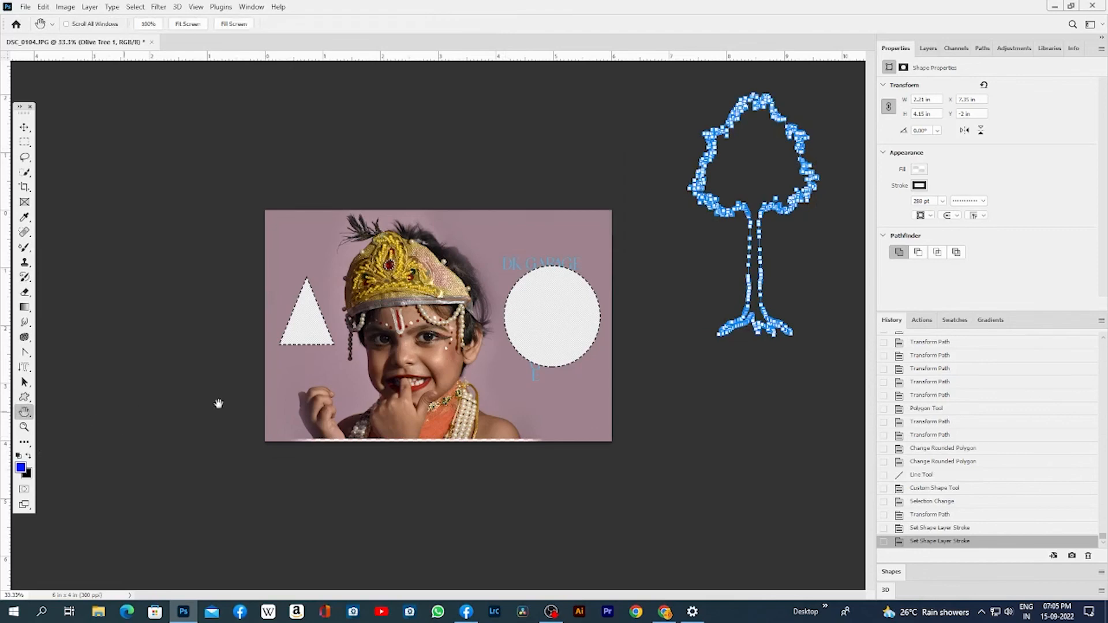
{"action": "left_click", "coordinate": [492, 345], "text": "ctrl"}
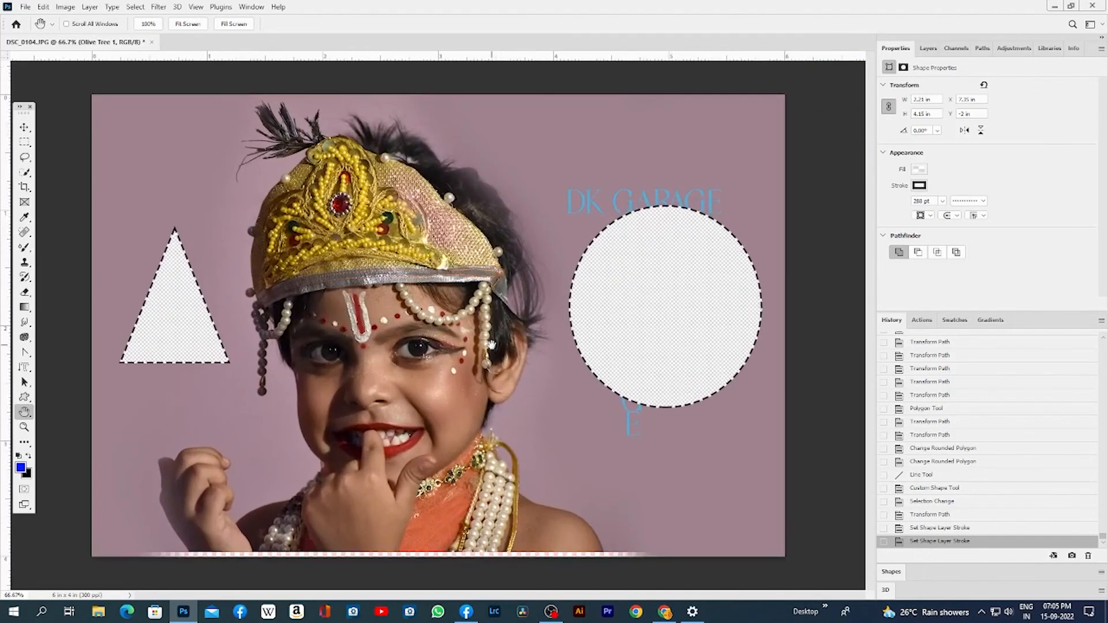
{"action": "left_click", "coordinate": [546, 332], "text": "ctrl"}
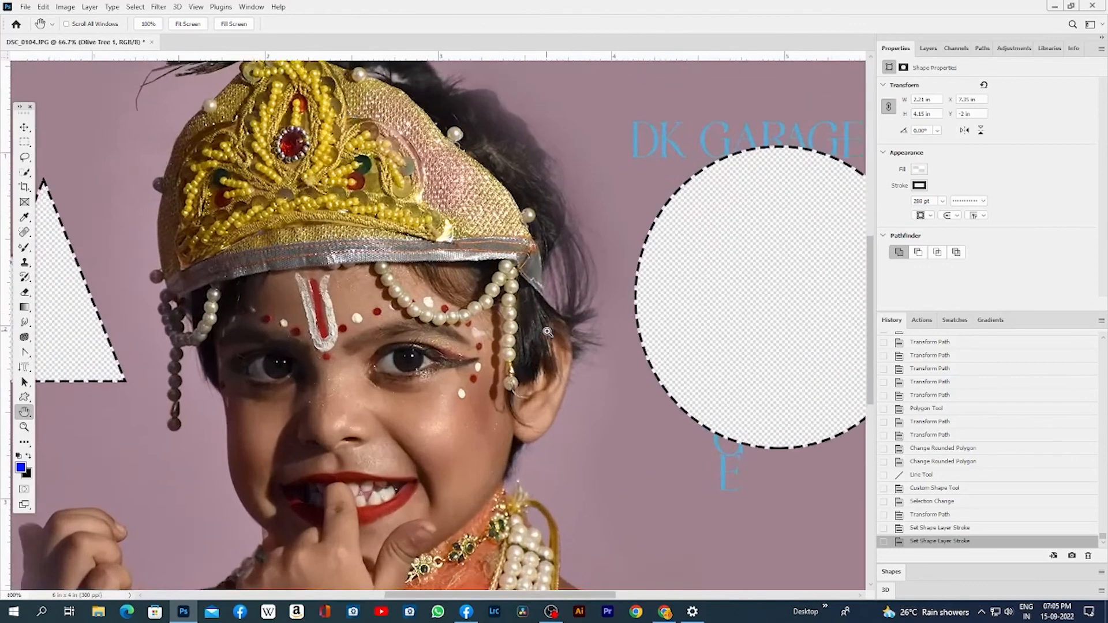
{"action": "left_click_drag", "start_coordinate": [648, 333], "coordinate": [133, 389]}
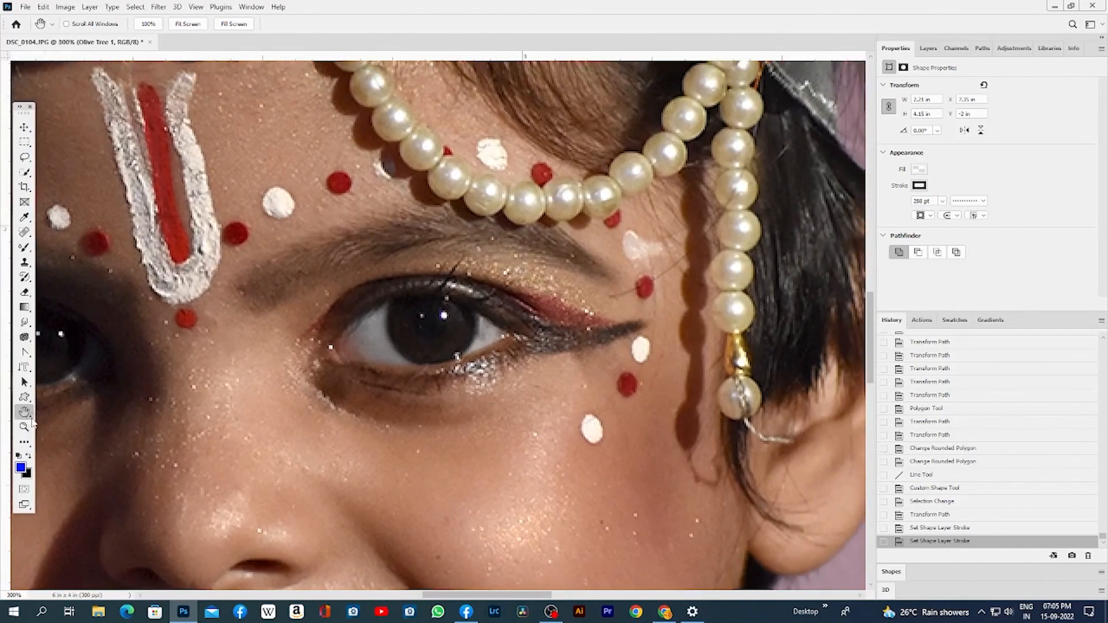
Try the Rotate View tool on the enlarged portrait, and zoom back out to show more of the face
{"action": "right_click", "coordinate": [26, 413]}
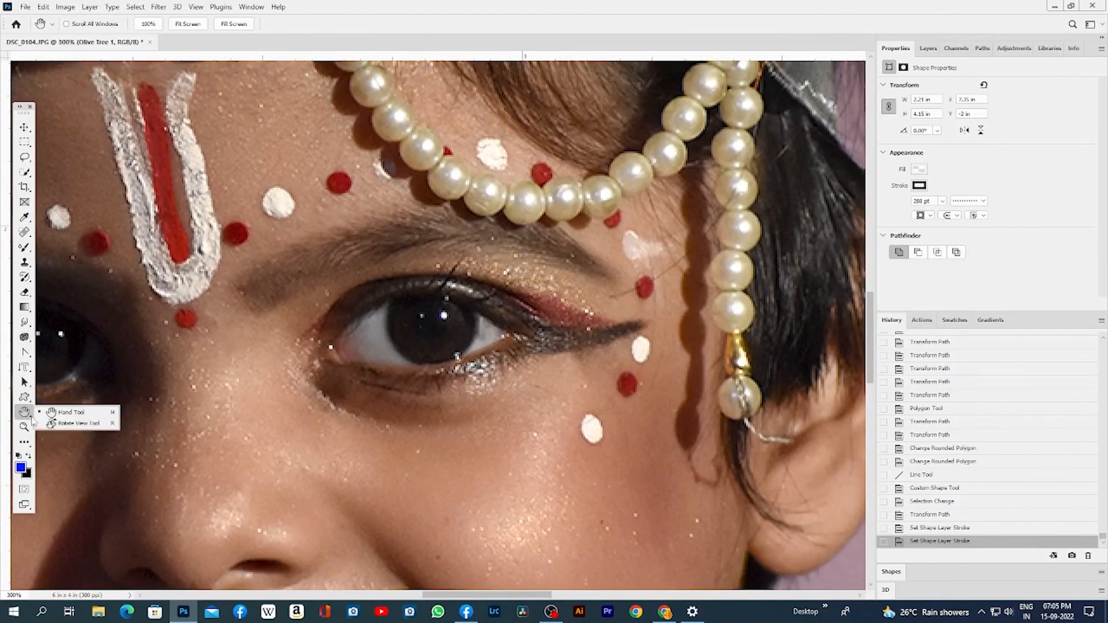
{"action": "left_click", "coordinate": [79, 427]}
{"action": "left_click_drag", "start_coordinate": [380, 358], "coordinate": [282, 372]}
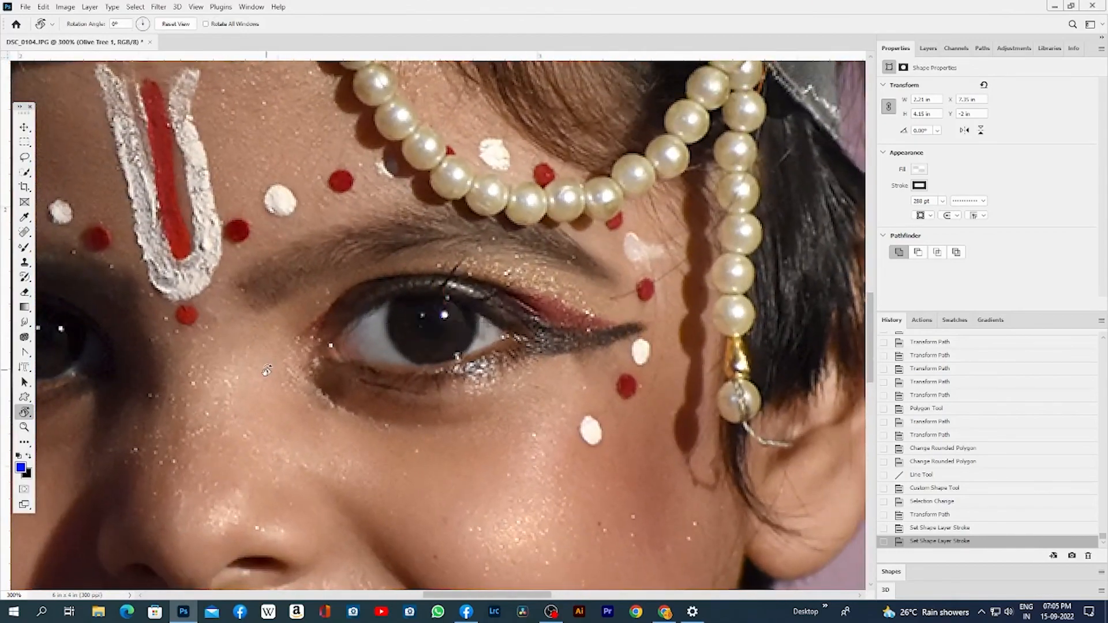
{"action": "key", "text": "ctrl+minus"}
{"action": "key", "text": "ctrl+minus"}
{"action": "key", "text": "ctrl+minus"}
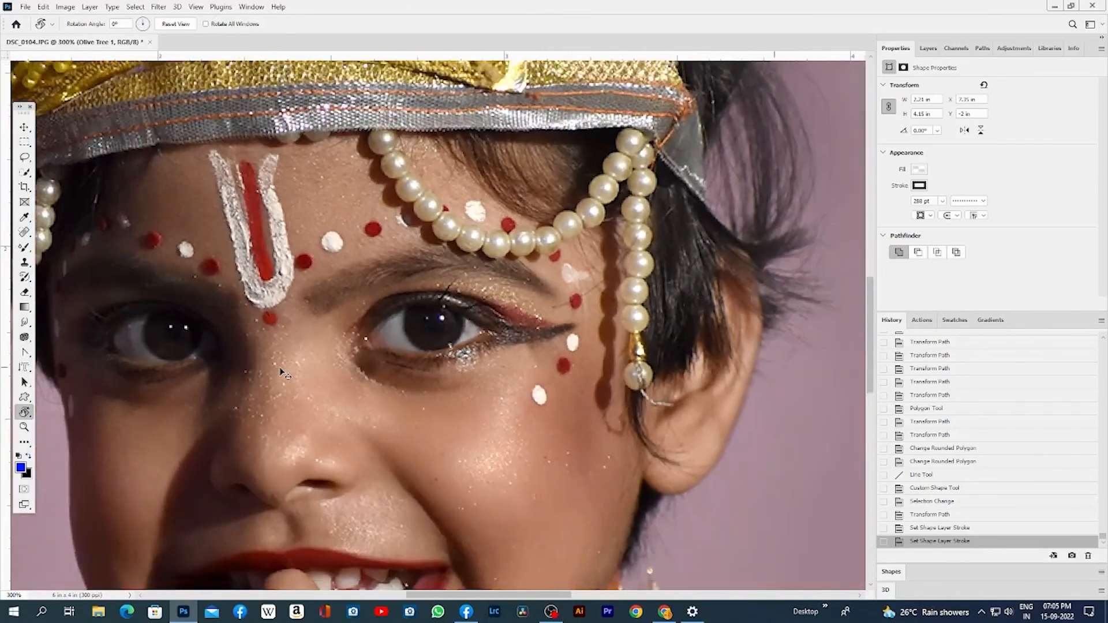
Zoom out to 50% and rotate the canvas view slightly, bringing it back to 0° with the Rotate View tool
{"action": "key", "text": "ctrl+minus"}
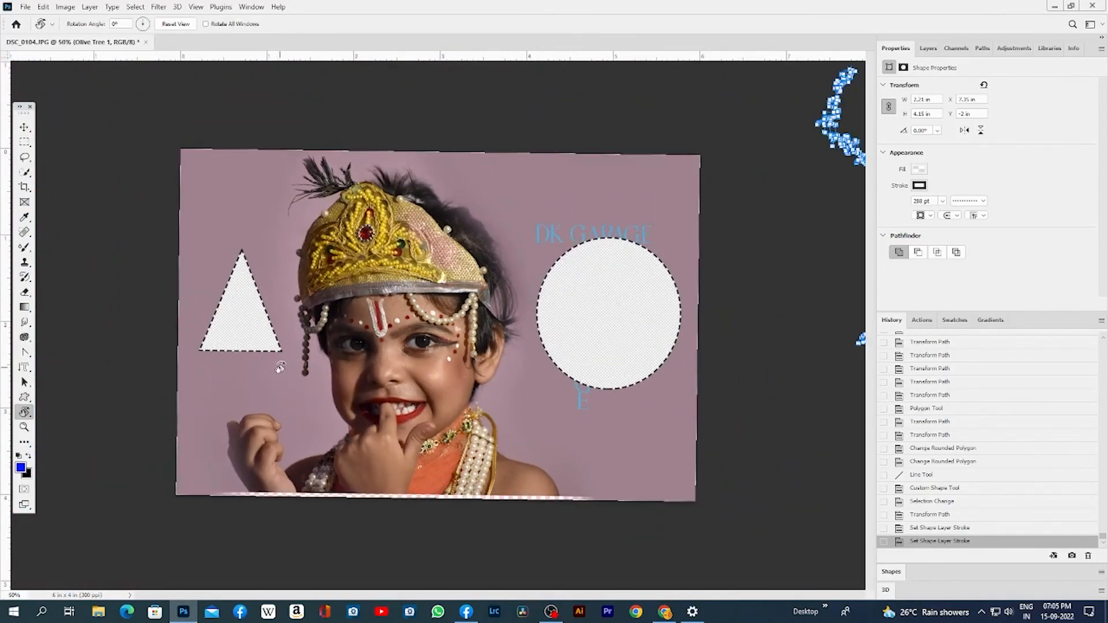
{"action": "left_click_drag", "start_coordinate": [347, 365], "coordinate": [396, 349]}
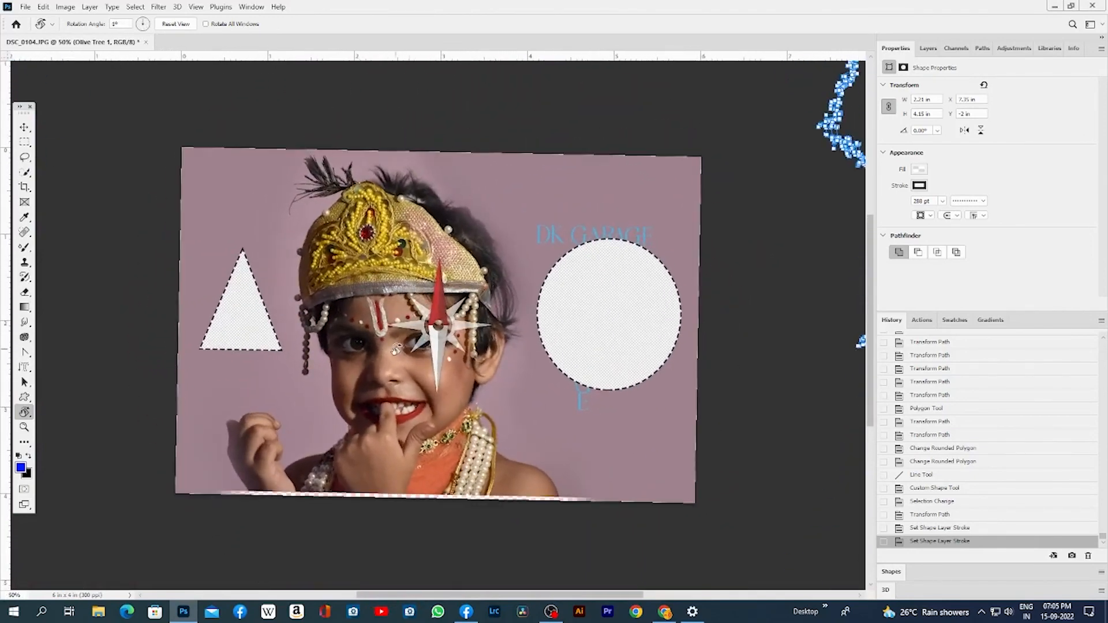
{"action": "left_click_drag", "start_coordinate": [397, 350], "coordinate": [397, 350]}
Magnify the child's eye and forehead markings to 400% with the Zoom tool
{"action": "right_click", "coordinate": [28, 419]}
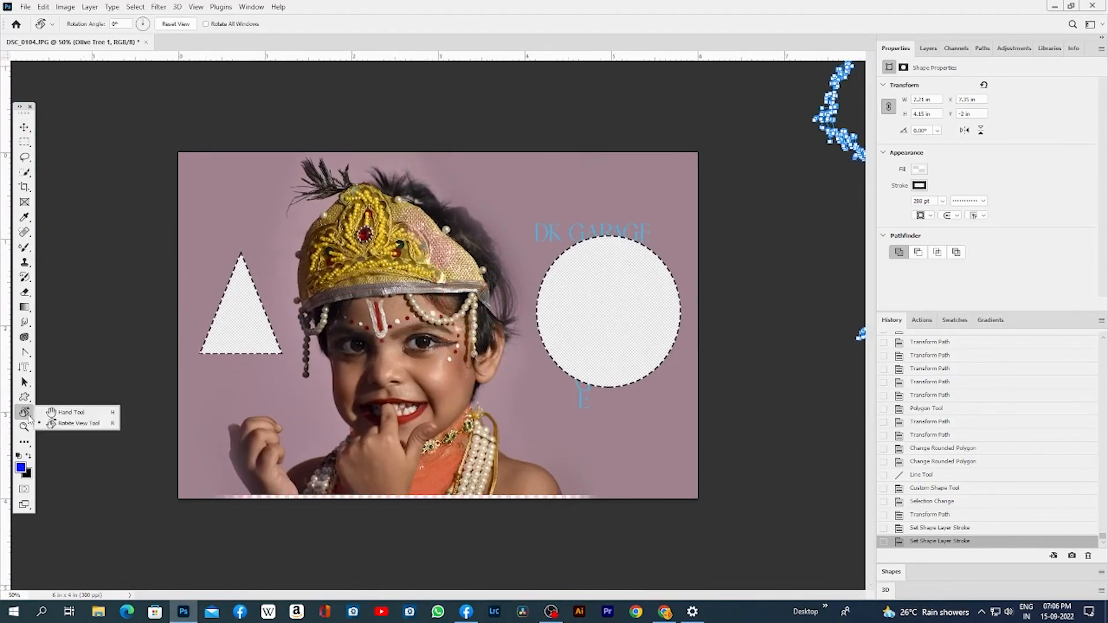
{"action": "left_click", "coordinate": [26, 427]}
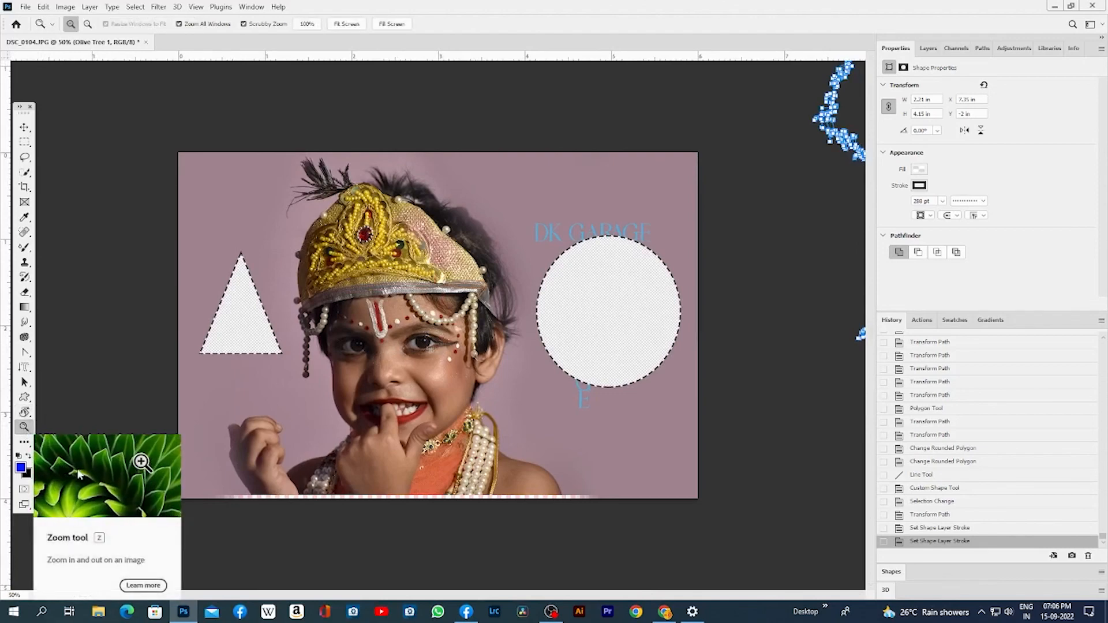
{"action": "left_click", "coordinate": [388, 338]}
{"action": "left_click", "coordinate": [387, 338]}
{"action": "left_click", "coordinate": [388, 338]}
{"action": "left_click", "coordinate": [413, 332]}
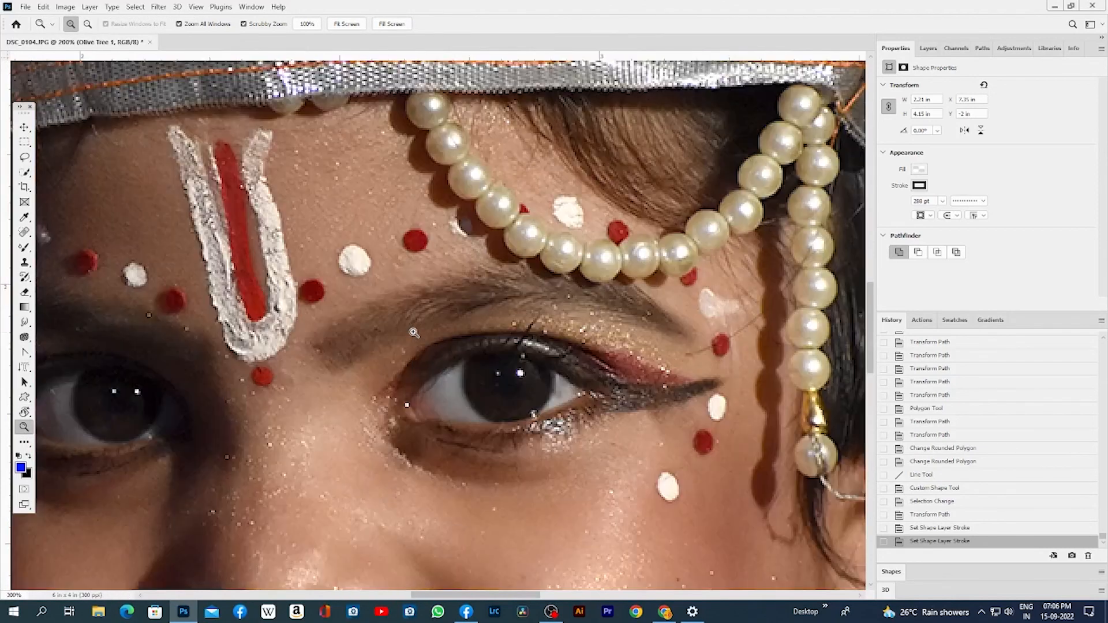
{"action": "left_click", "coordinate": [414, 332]}
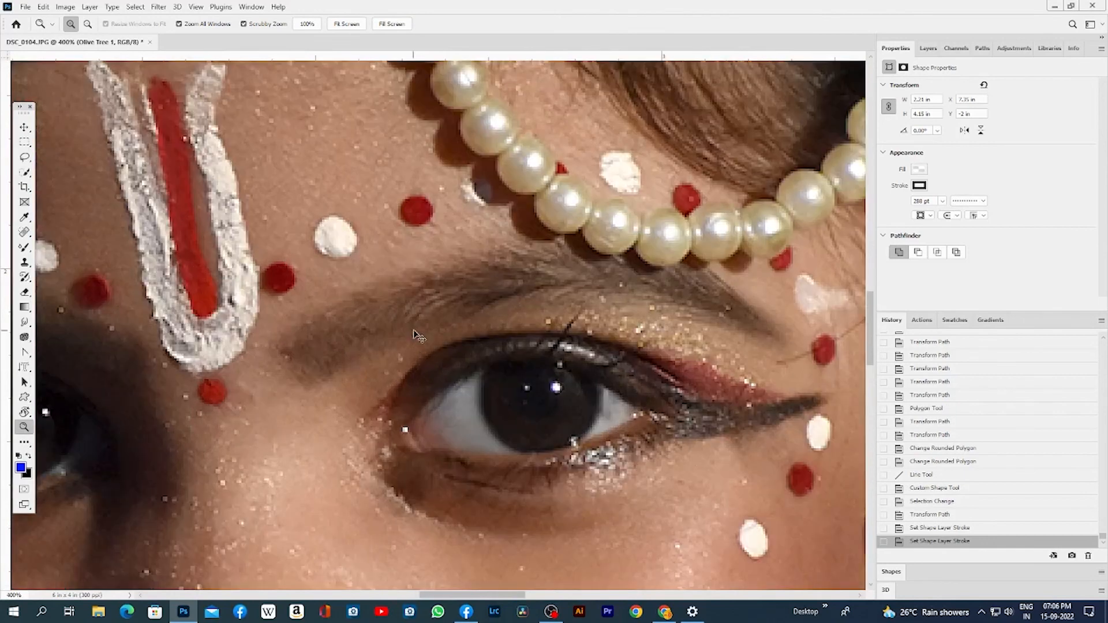
Zoom out with the Zoom tool to 25%, showing the whole portrait and the tree shape beside it
{"action": "key", "text": "alt"}
{"action": "left_click", "coordinate": [413, 331], "text": "alt"}
{"action": "left_click", "coordinate": [414, 330], "text": "alt"}
{"action": "left_click", "coordinate": [413, 331], "text": "alt"}
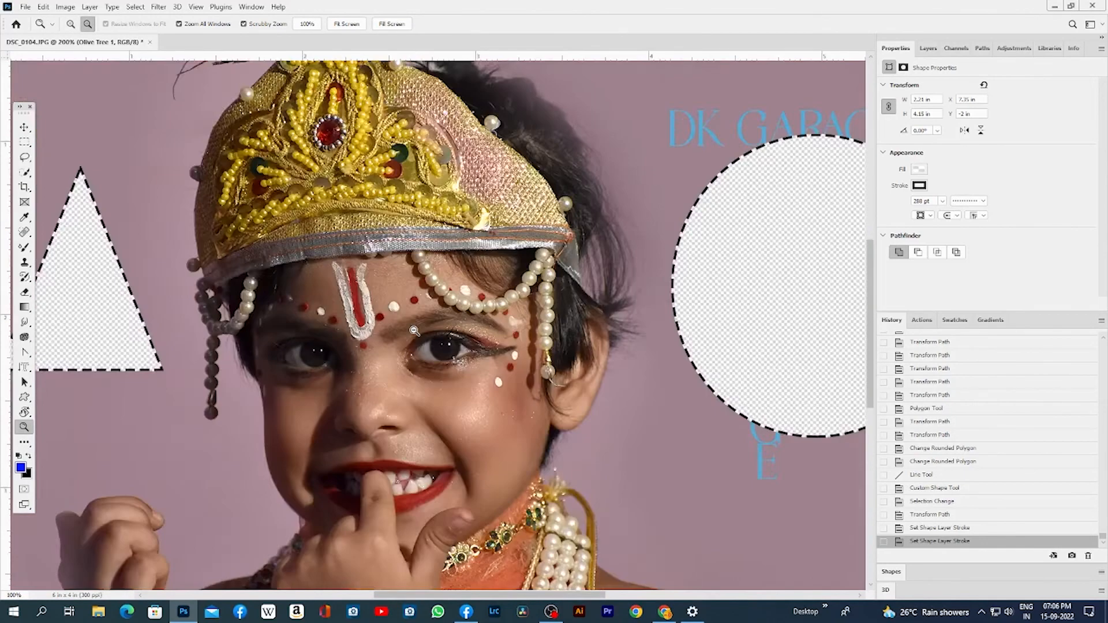
{"action": "left_click", "coordinate": [413, 331], "text": "alt"}
{"action": "left_click", "coordinate": [414, 330], "text": "alt"}
{"action": "left_click", "coordinate": [414, 330], "text": "alt"}
{"action": "left_click", "coordinate": [413, 330], "text": "alt"}
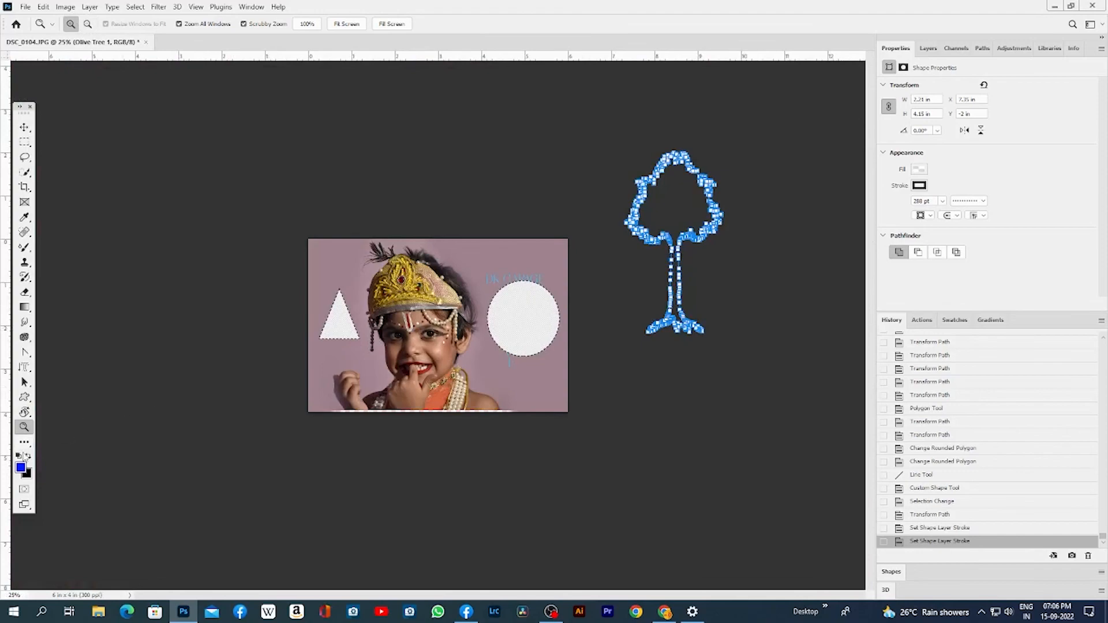
Demonstrate quick zooming by enlarging and reducing the portrait repeatedly, settling at about 53.6%
{"action": "left_click_drag", "start_coordinate": [48, 436], "coordinate": [45, 419]}
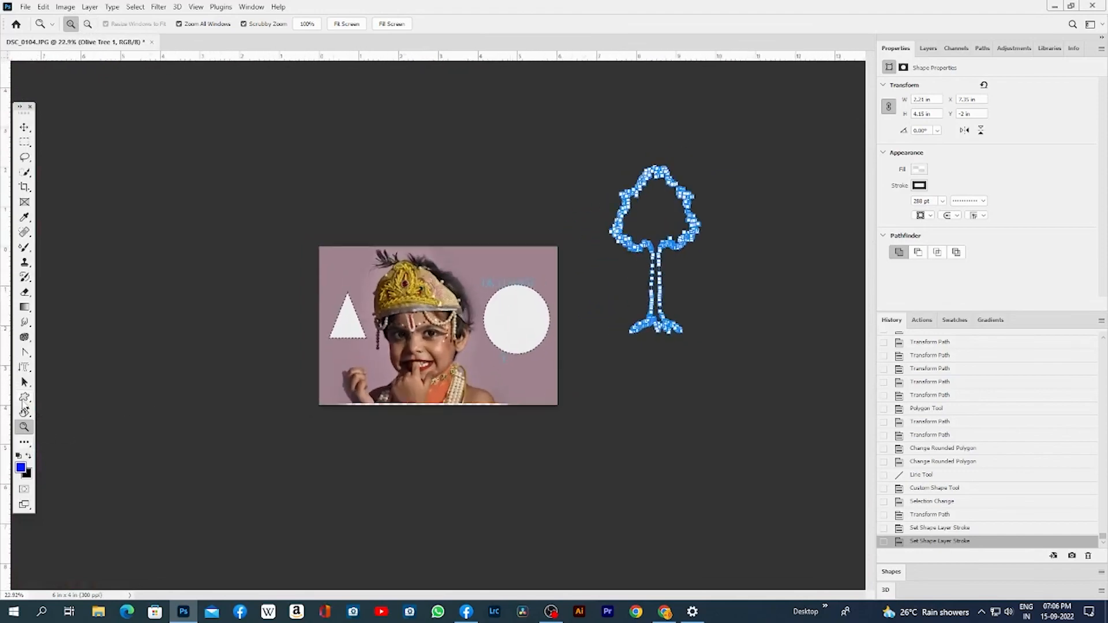
{"action": "scroll", "coordinate": [31, 378], "scroll_direction": "up", "scroll_amount": 10}
{"action": "scroll", "coordinate": [32, 375], "scroll_direction": "down", "scroll_amount": 9}
{"action": "scroll", "coordinate": [31, 374], "scroll_direction": "up", "scroll_amount": 9}
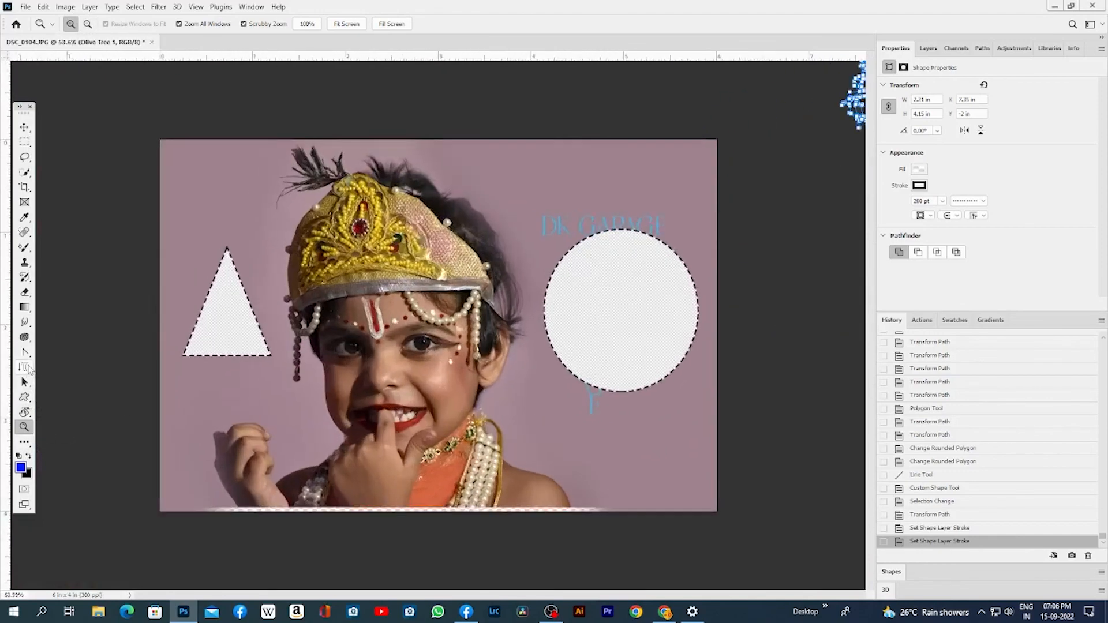
{"action": "scroll", "coordinate": [32, 372], "scroll_direction": "down", "scroll_amount": 9}
{"action": "scroll", "coordinate": [32, 371], "scroll_direction": "up", "scroll_amount": 9}
{"action": "scroll", "coordinate": [33, 370], "scroll_direction": "down", "scroll_amount": 7}
{"action": "scroll", "coordinate": [33, 369], "scroll_direction": "up", "scroll_amount": 6}
{"action": "scroll", "coordinate": [33, 369], "scroll_direction": "up", "scroll_amount": 1}
{"action": "scroll", "coordinate": [33, 370], "scroll_direction": "down", "scroll_amount": 3}
{"action": "scroll", "coordinate": [33, 369], "scroll_direction": "up", "scroll_amount": 2}
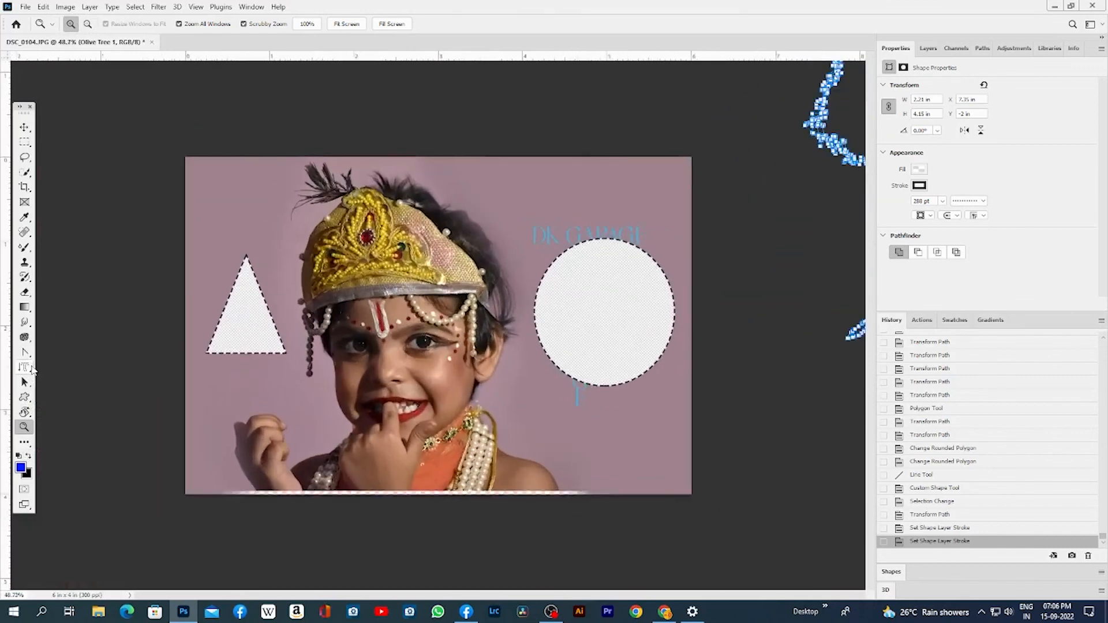
{"action": "scroll", "coordinate": [33, 370], "scroll_direction": "down", "scroll_amount": 3}
{"action": "scroll", "coordinate": [33, 369], "scroll_direction": "up", "scroll_amount": 4}
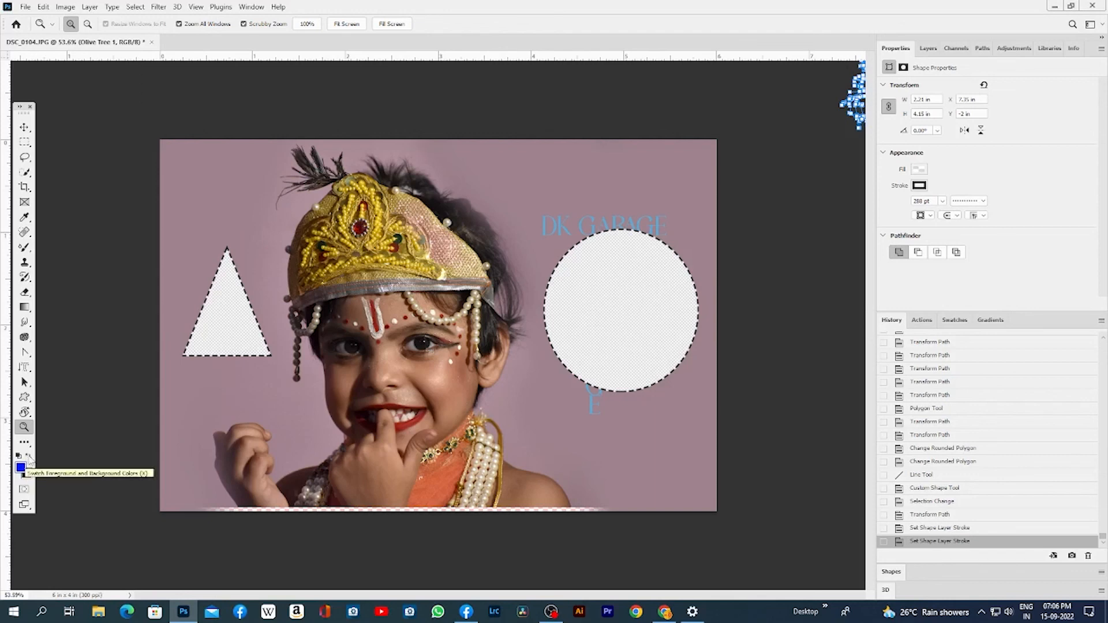
Swap the foreground and background colors back and forth, finishing with blue as the foreground and black as the background
{"action": "left_click", "coordinate": [29, 455]}
{"action": "left_click", "coordinate": [29, 455]}
{"action": "left_click", "coordinate": [29, 456]}
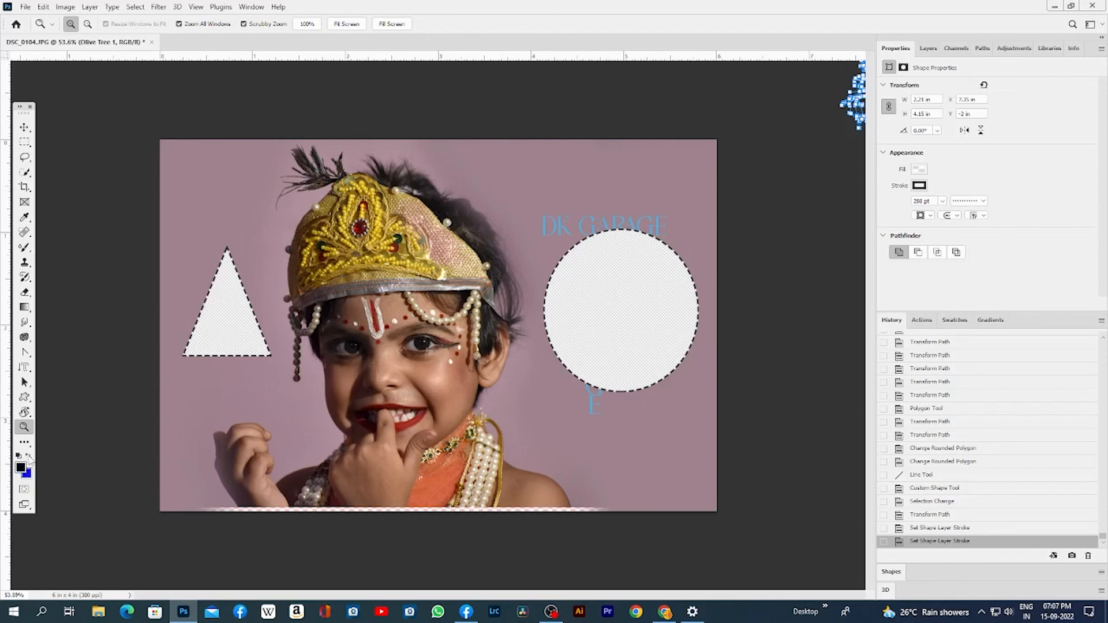
{"action": "left_click", "coordinate": [29, 456]}
Review the tool groups and their shortcuts in the Customize Toolbar dialog, close it, and return to the Zoom tool
{"action": "left_click", "coordinate": [24, 441]}
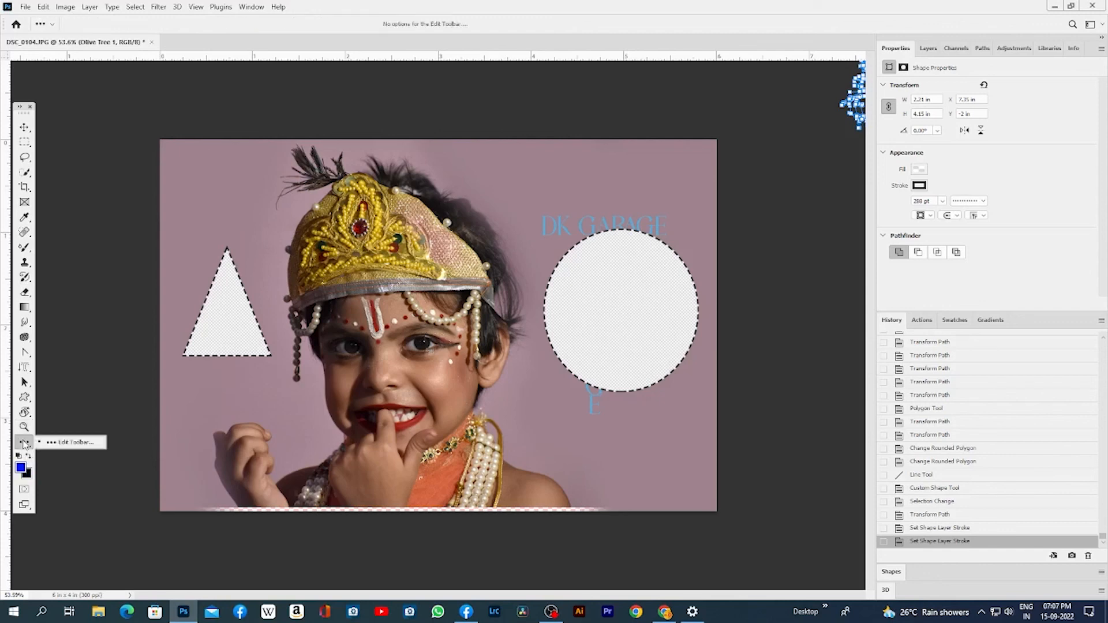
{"action": "left_click", "coordinate": [74, 443]}
{"action": "scroll", "coordinate": [249, 302], "scroll_direction": "down", "scroll_amount": 3}
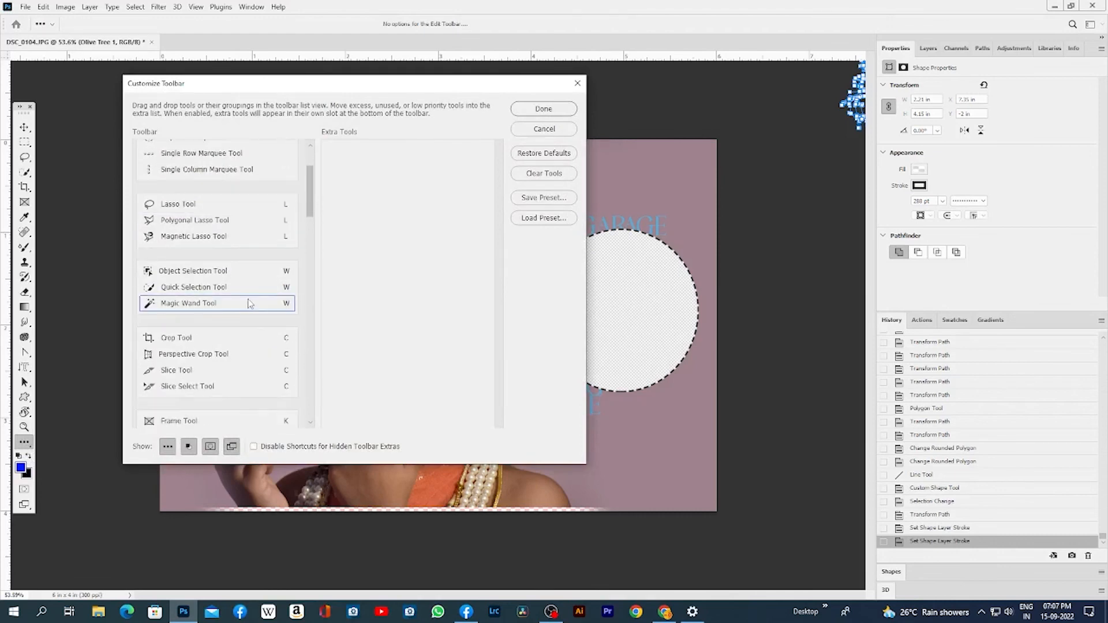
{"action": "scroll", "coordinate": [249, 303], "scroll_direction": "down", "scroll_amount": 5}
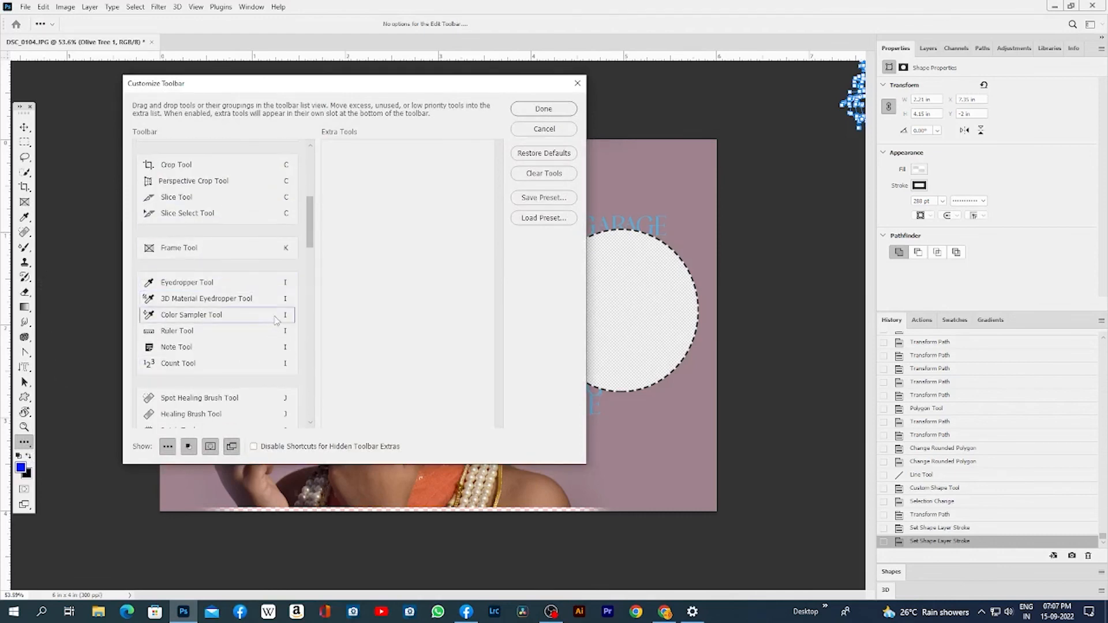
{"action": "scroll", "coordinate": [275, 321], "scroll_direction": "down", "scroll_amount": 8}
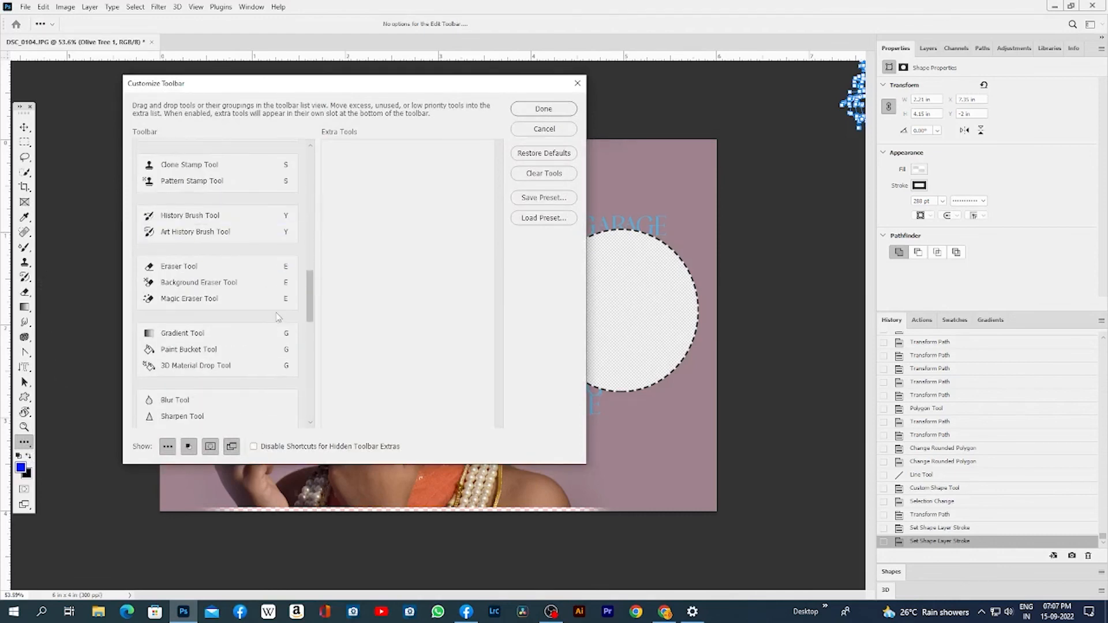
{"action": "scroll", "coordinate": [276, 316], "scroll_direction": "down", "scroll_amount": 8}
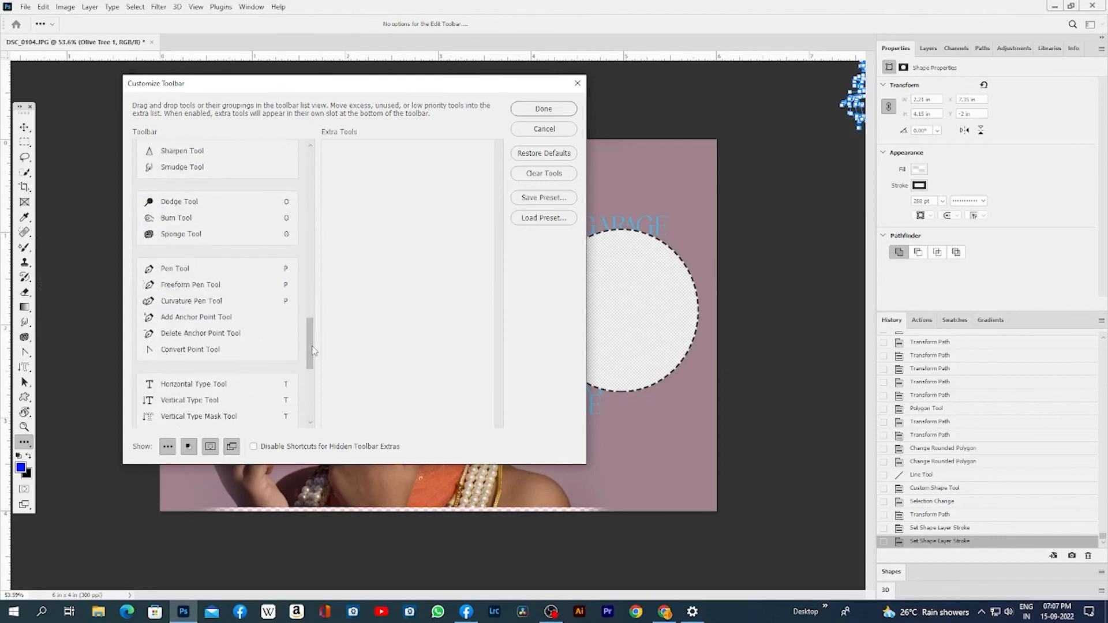
{"action": "left_click_drag", "start_coordinate": [314, 351], "coordinate": [311, 398]}
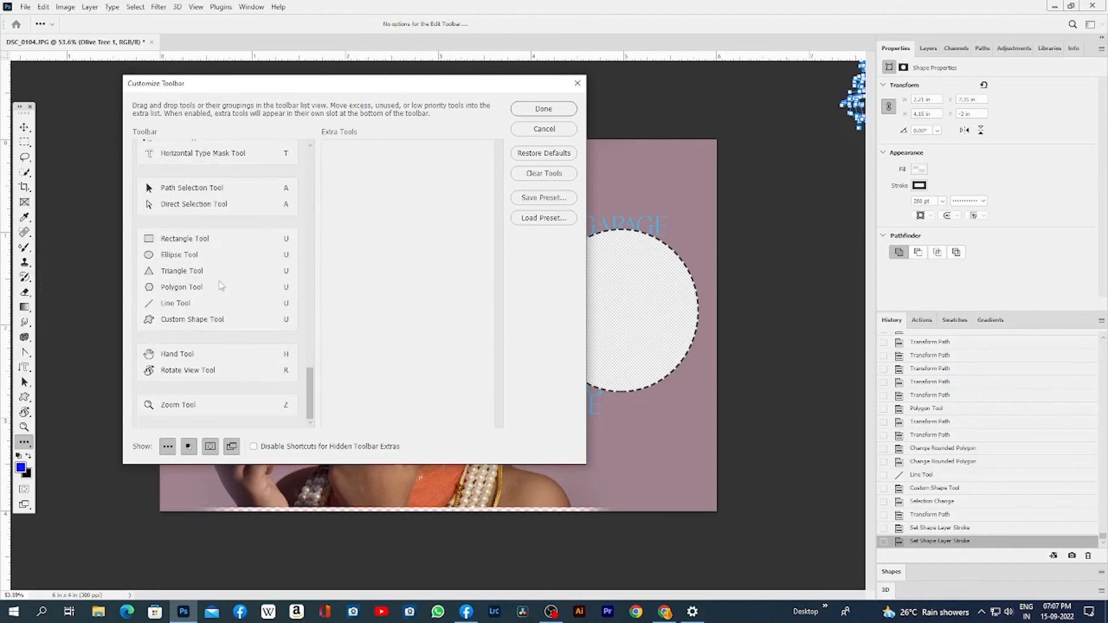
{"action": "left_click", "coordinate": [544, 109]}
{"action": "key", "text": "z"}
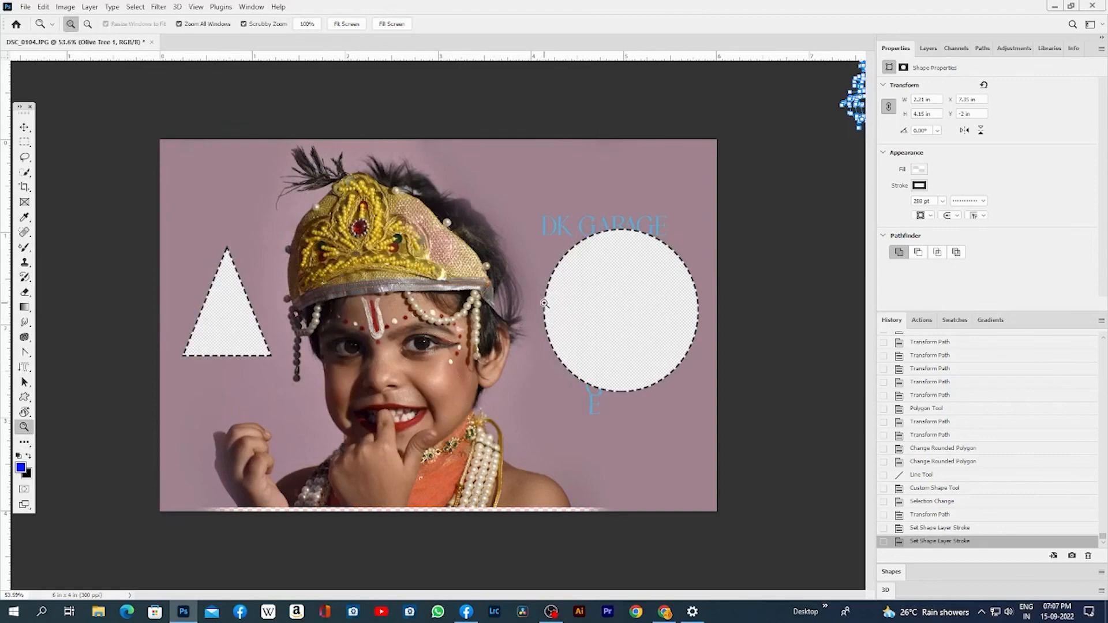
{"action": "scroll", "coordinate": [568, 340], "scroll_direction": "down", "scroll_amount": 5}
{"action": "scroll", "coordinate": [569, 340], "scroll_direction": "up", "scroll_amount": 4}
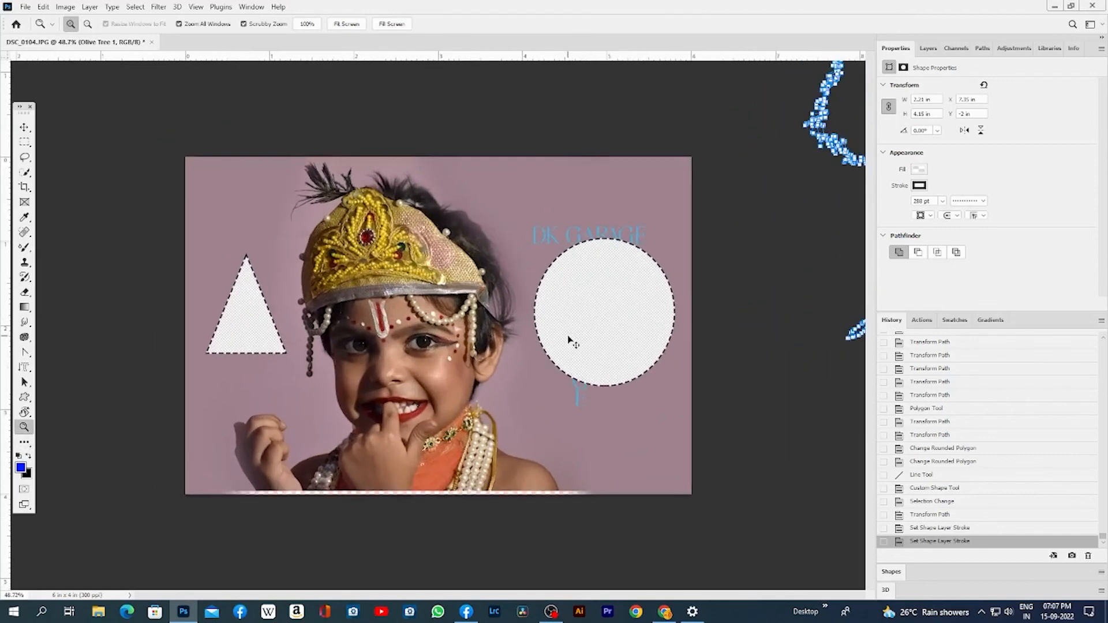
{"action": "scroll", "coordinate": [569, 341], "scroll_direction": "down", "scroll_amount": 5}
{"action": "scroll", "coordinate": [566, 339], "scroll_direction": "up", "scroll_amount": 7}
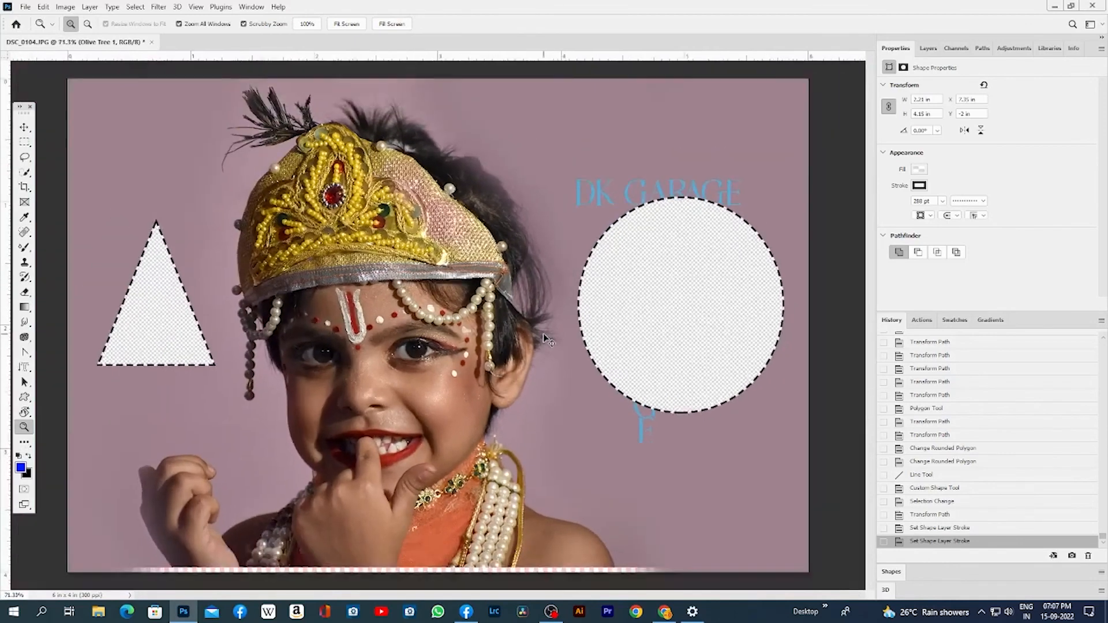
{"action": "scroll", "coordinate": [548, 340], "scroll_direction": "down", "scroll_amount": 2}
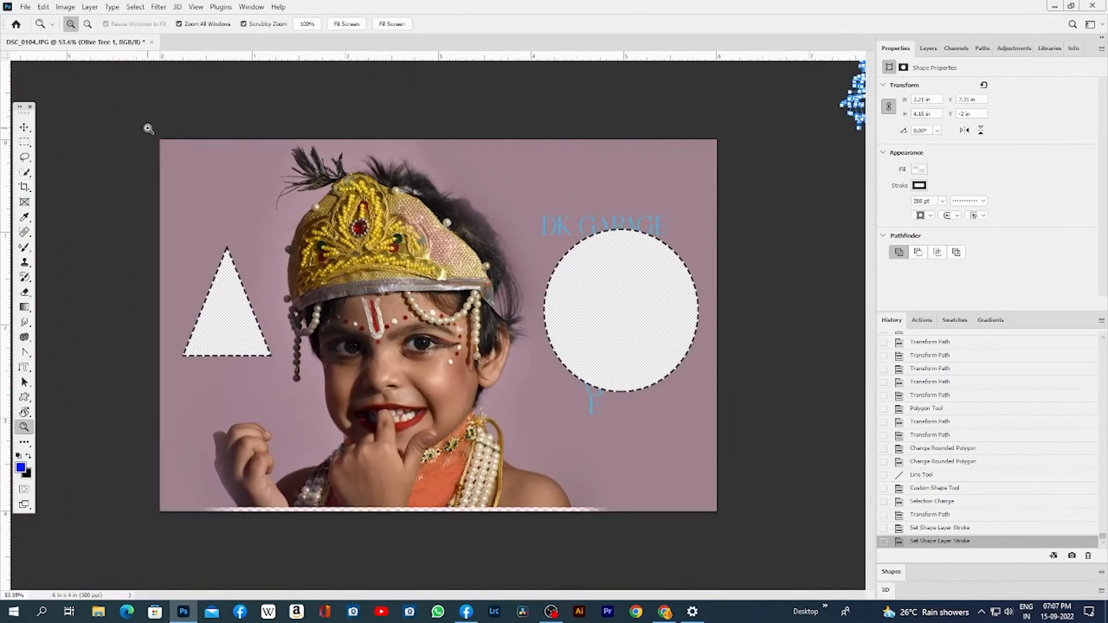